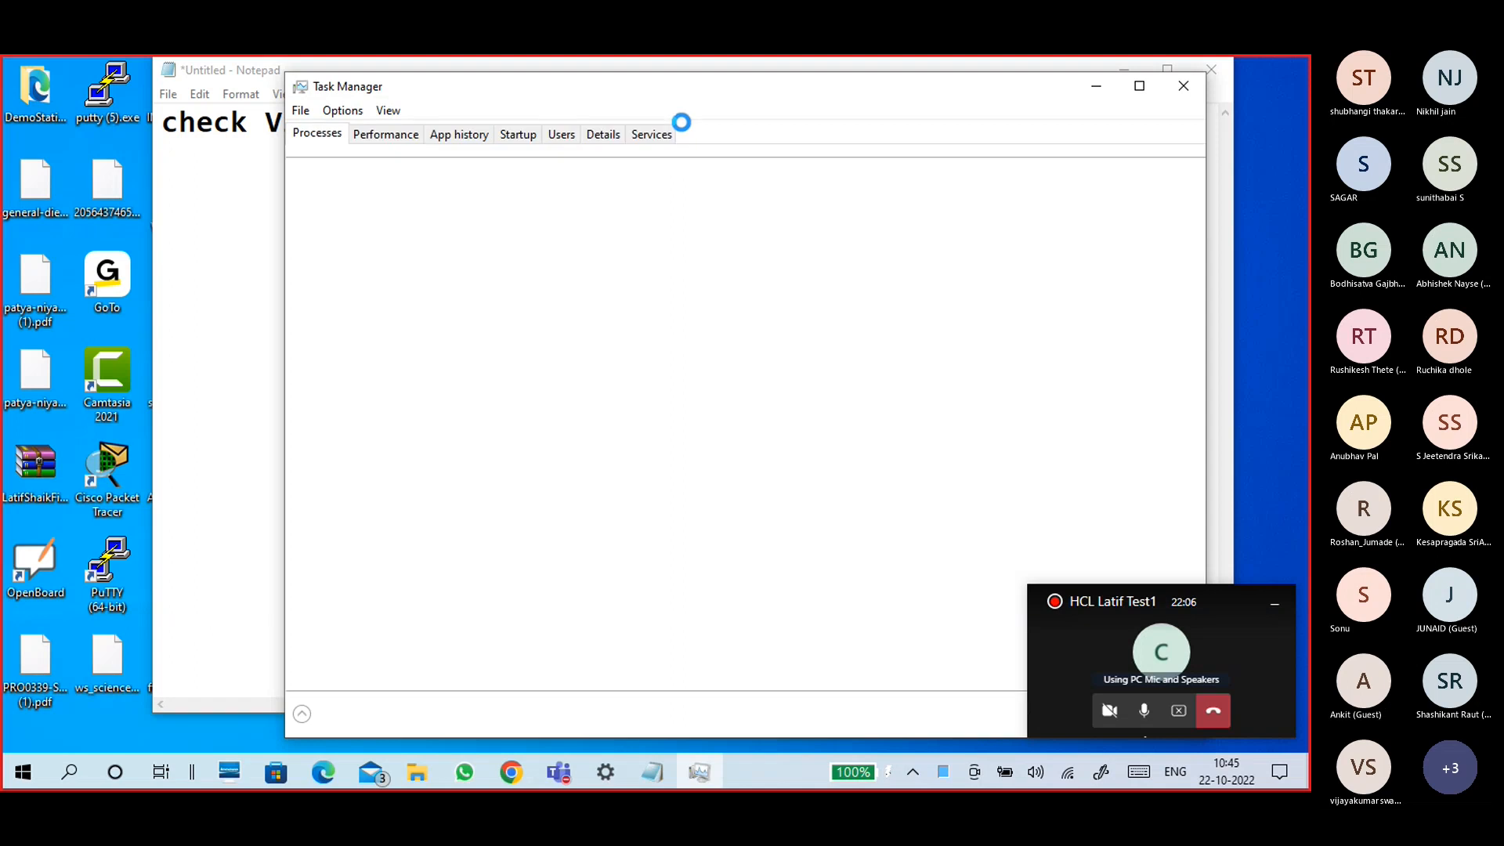
Check the virtualization status in Task Manager's CPU performance details, and close Task Manager
{"action": "left_click_drag", "start_coordinate": [646, 76], "coordinate": [603, 65]}
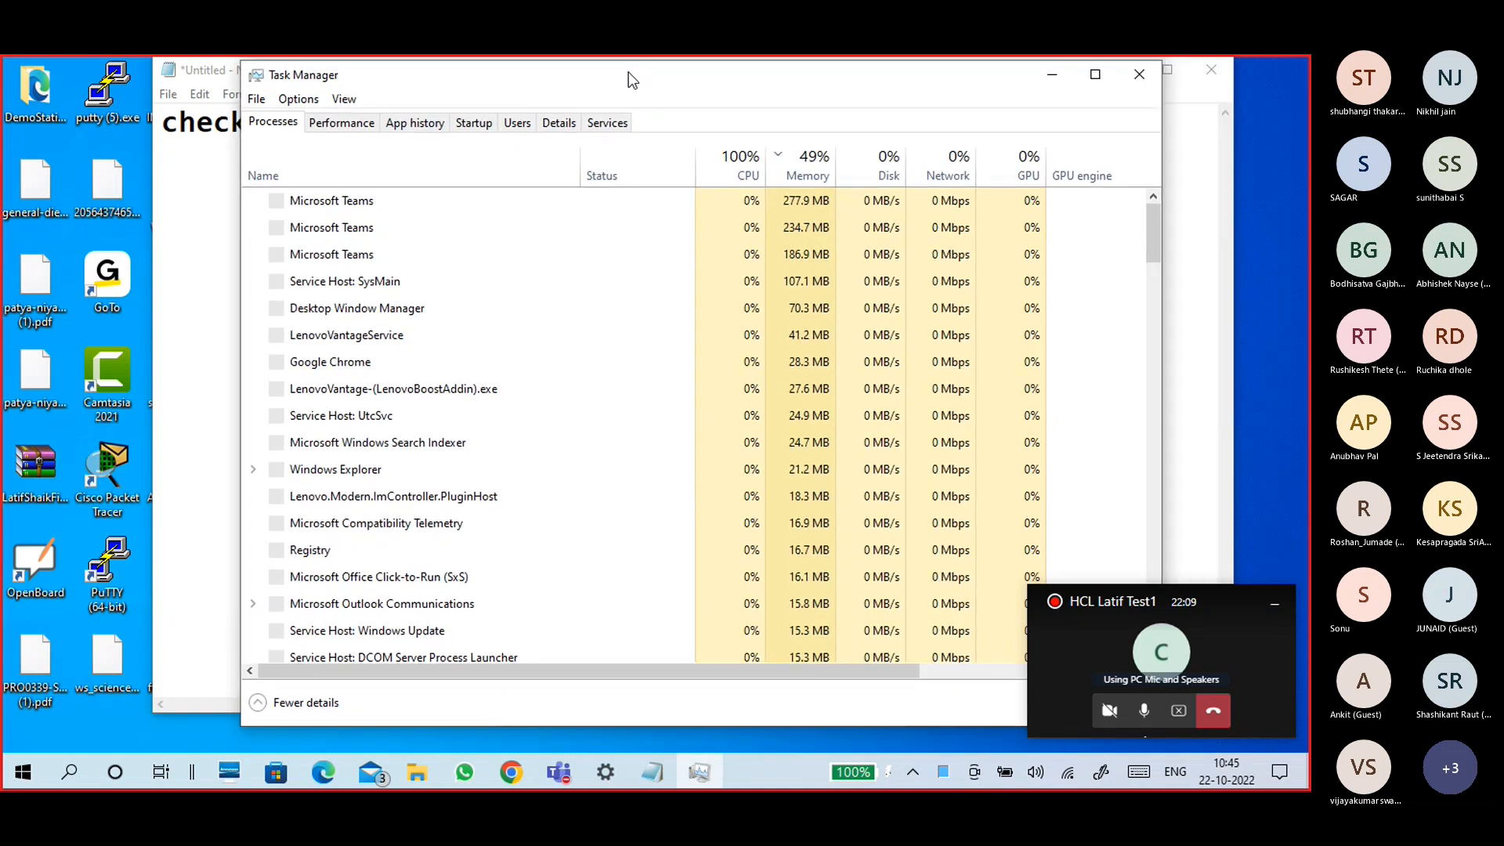
{"action": "left_click", "coordinate": [366, 125]}
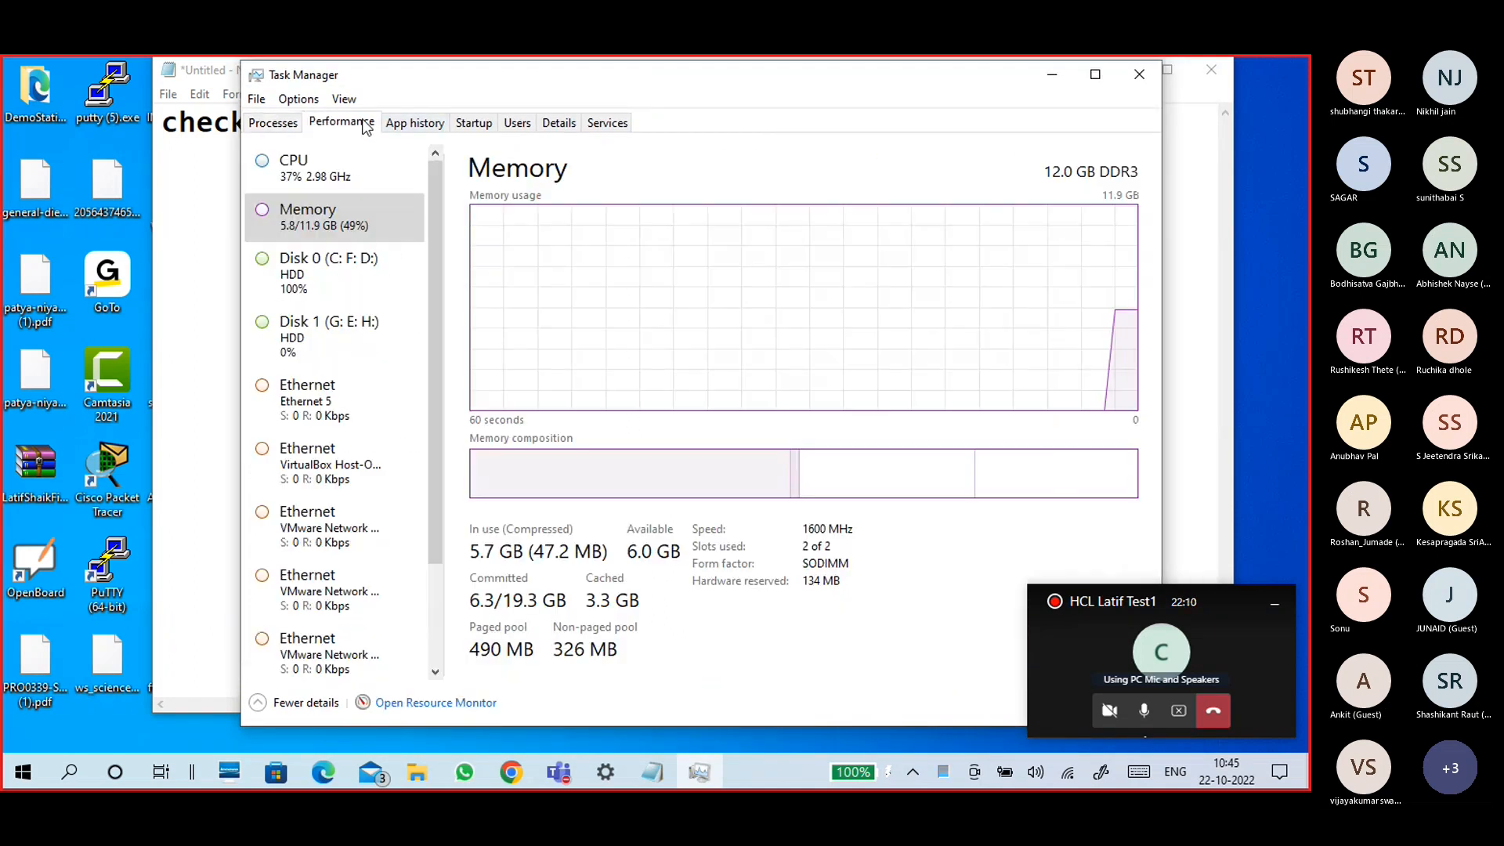
{"action": "left_click", "coordinate": [324, 180]}
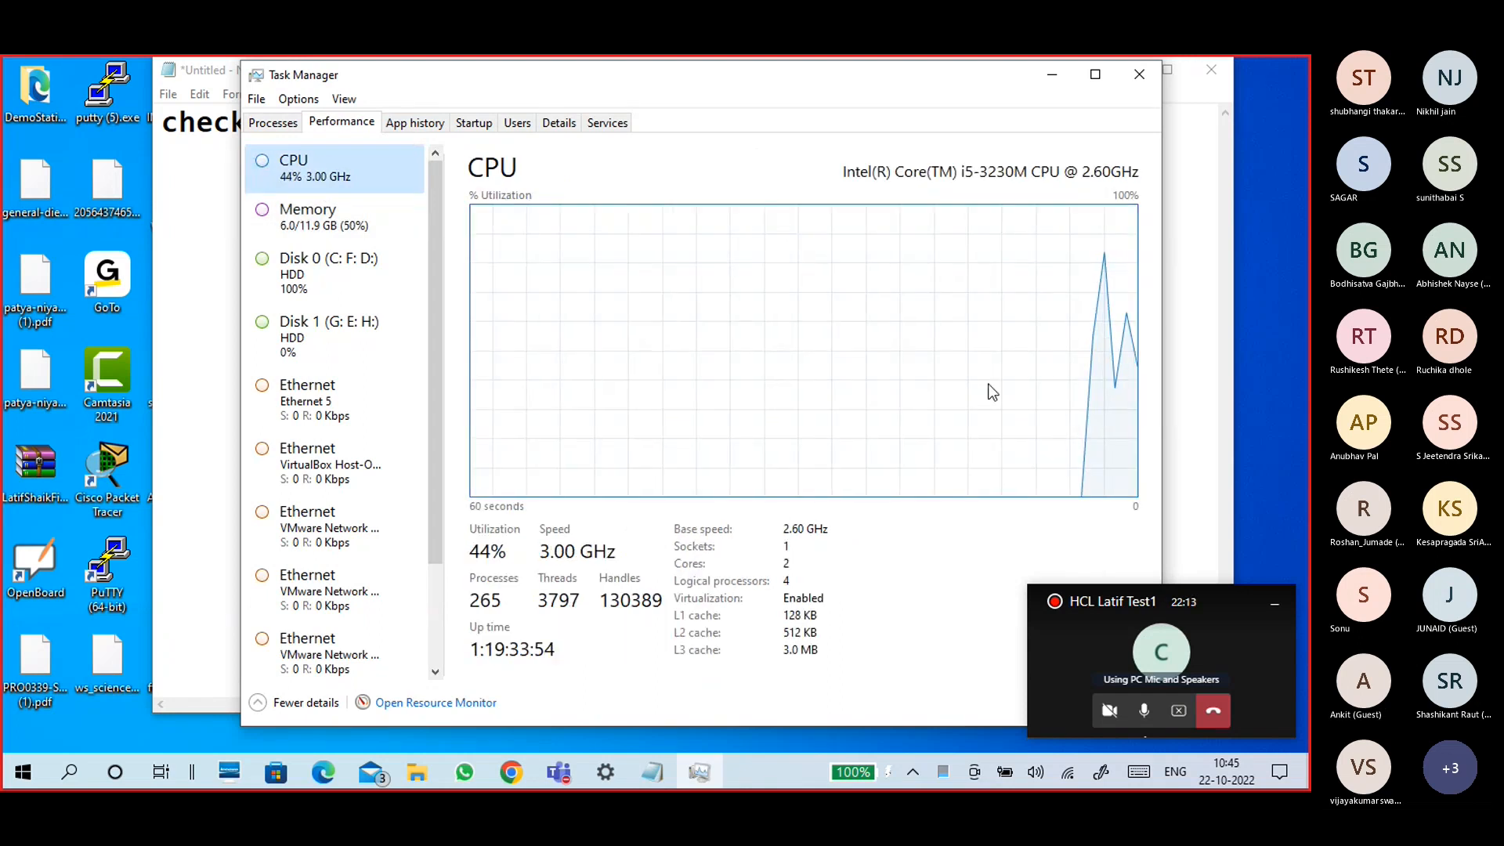
{"action": "left_click", "coordinate": [1274, 604]}
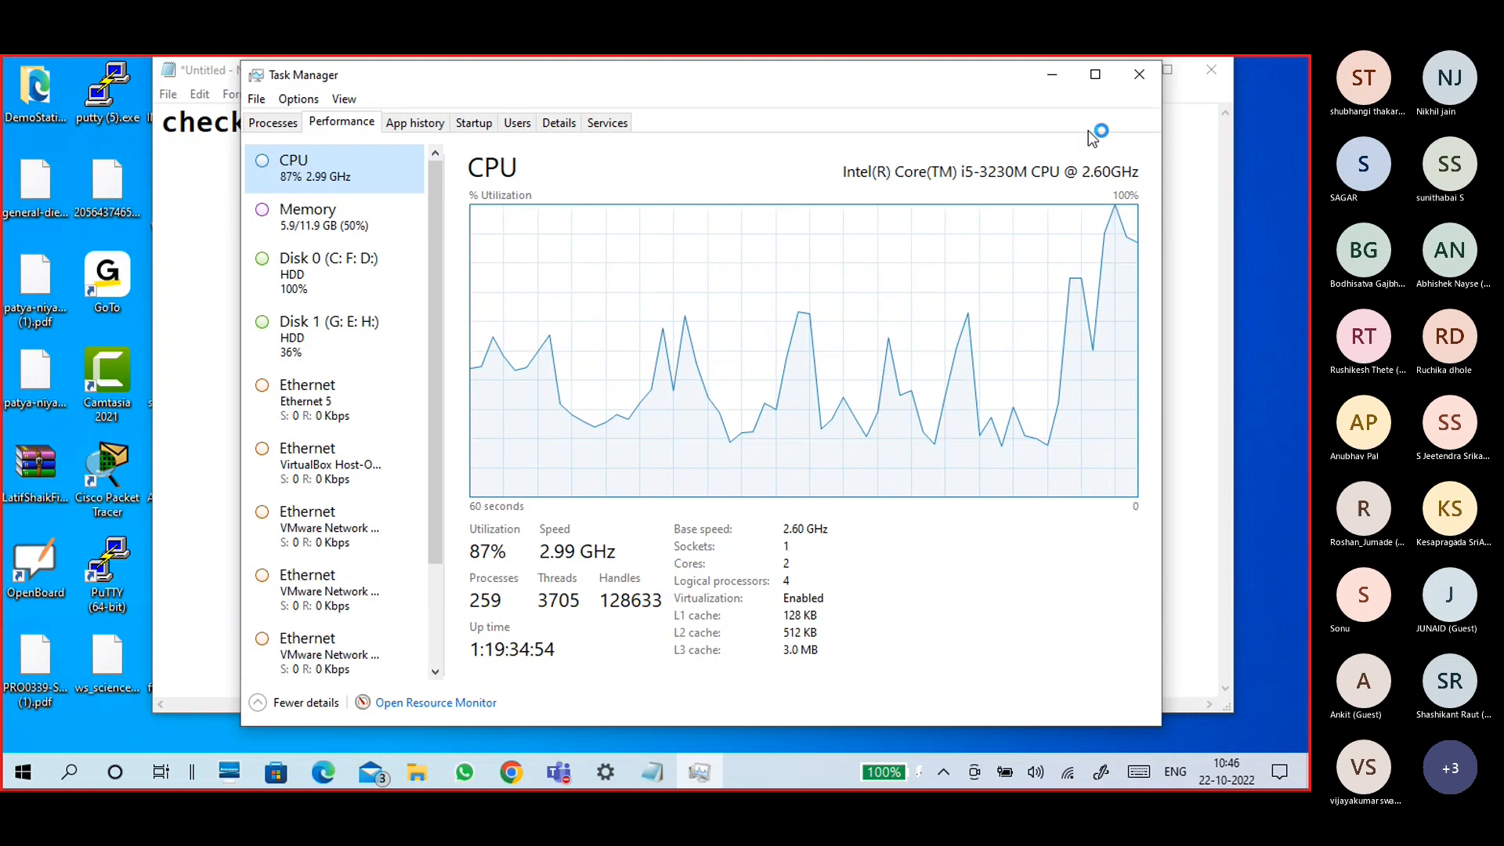
{"action": "left_click", "coordinate": [1139, 73]}
Add the line "if it is disabled --" to the note, one blank line below "check Virtualization enable"
{"action": "left_click", "coordinate": [413, 237]}
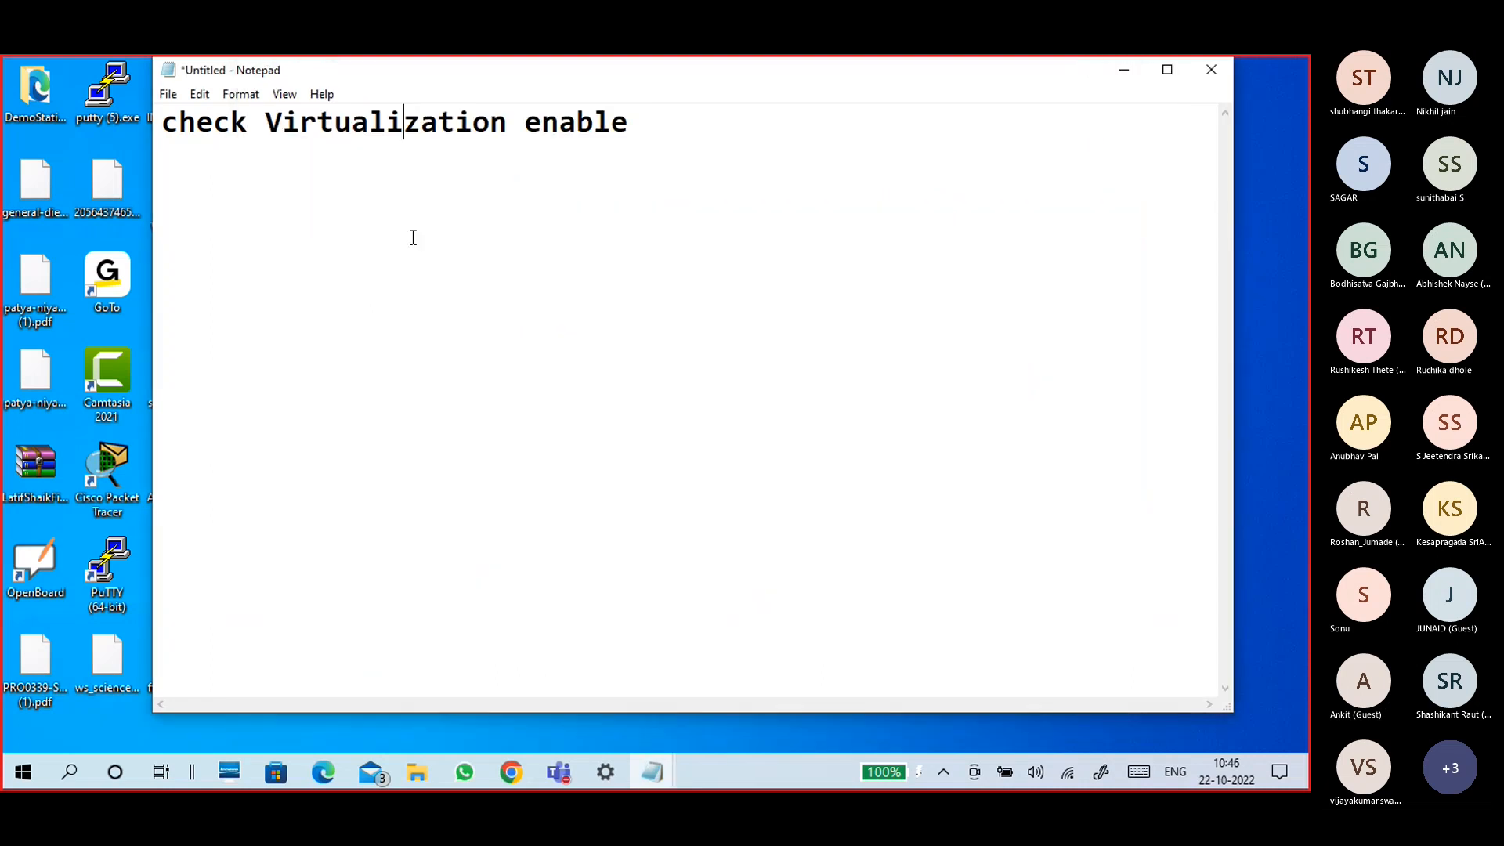
{"action": "left_click", "coordinate": [627, 123]}
{"action": "type", "text": "\\"}
{"action": "key", "text": "Return"}
{"action": "key", "text": "Return"}
{"action": "key", "text": "BackSpace"}
{"action": "key", "text": "BackSpace"}
{"action": "key", "text": "BackSpace"}
{"action": "key", "text": "Return"}
{"action": "key", "text": "Return"}
{"action": "type", "text": "if it is "}
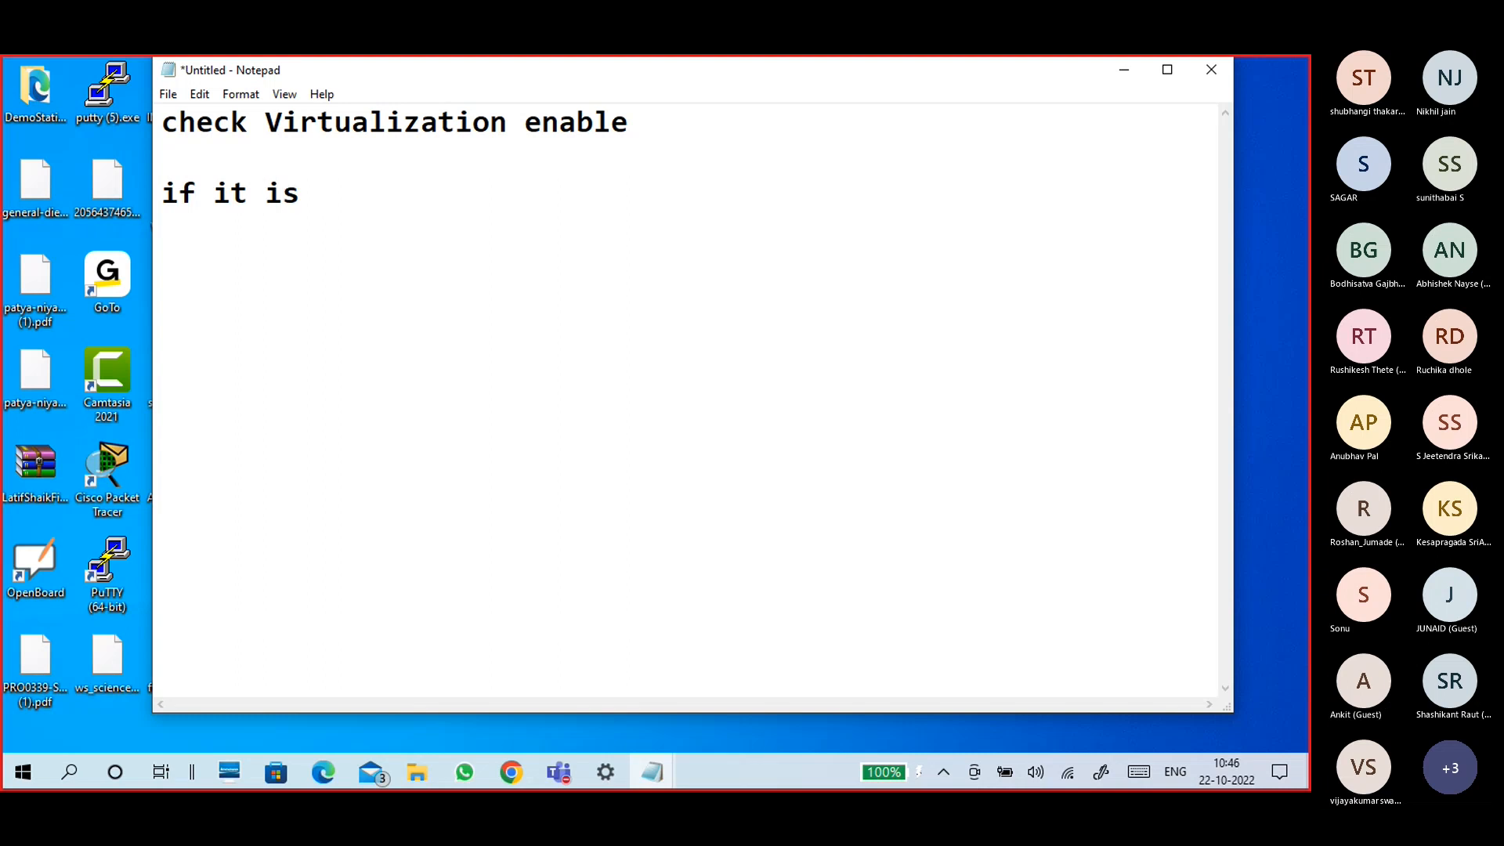
{"action": "type", "text": "disabled --"}
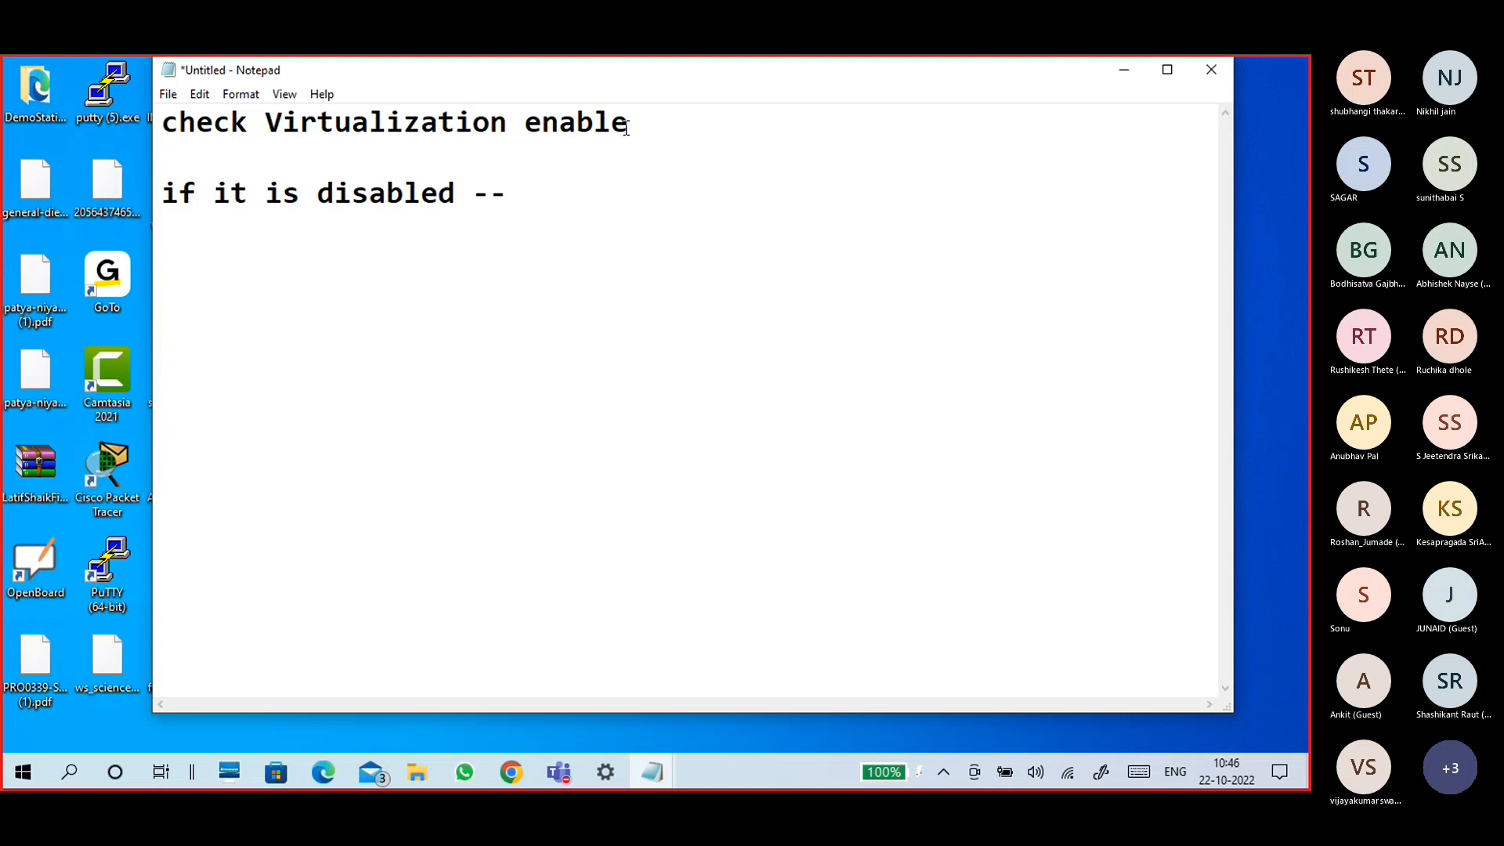
{"action": "type", "text": "enaabe"}
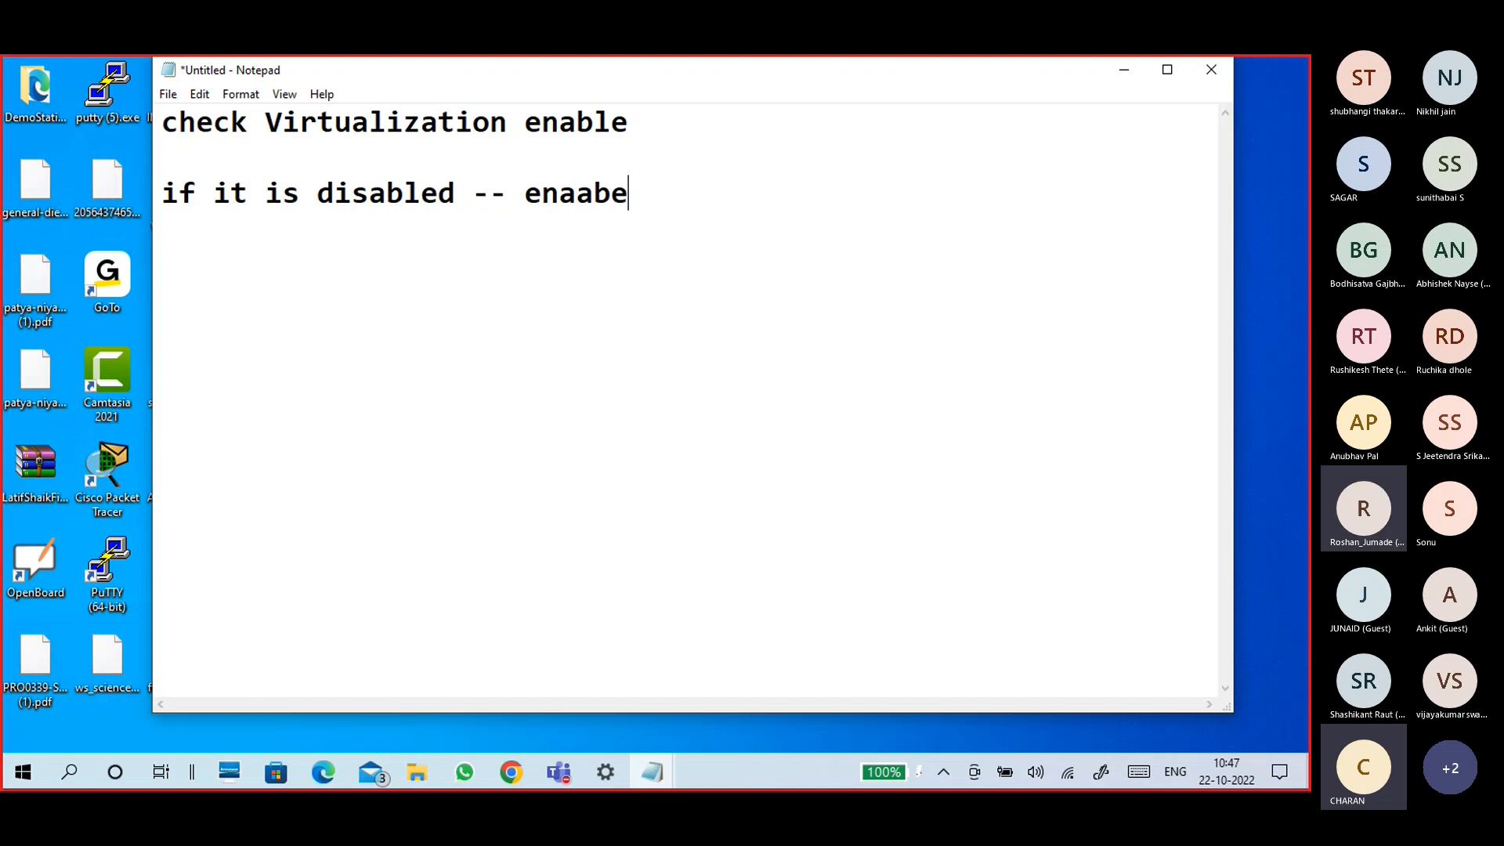
{"action": "key", "text": "BackSpace"}
{"action": "key", "text": "BackSpace"}
{"action": "key", "text": "BackSpace"}
{"action": "type", "text": "bel"}
{"action": "key", "text": "BackSpace"}
{"action": "key", "text": "BackSpace"}
{"action": "key", "text": "BackSpace"}
{"action": "key", "text": "BackSpace"}
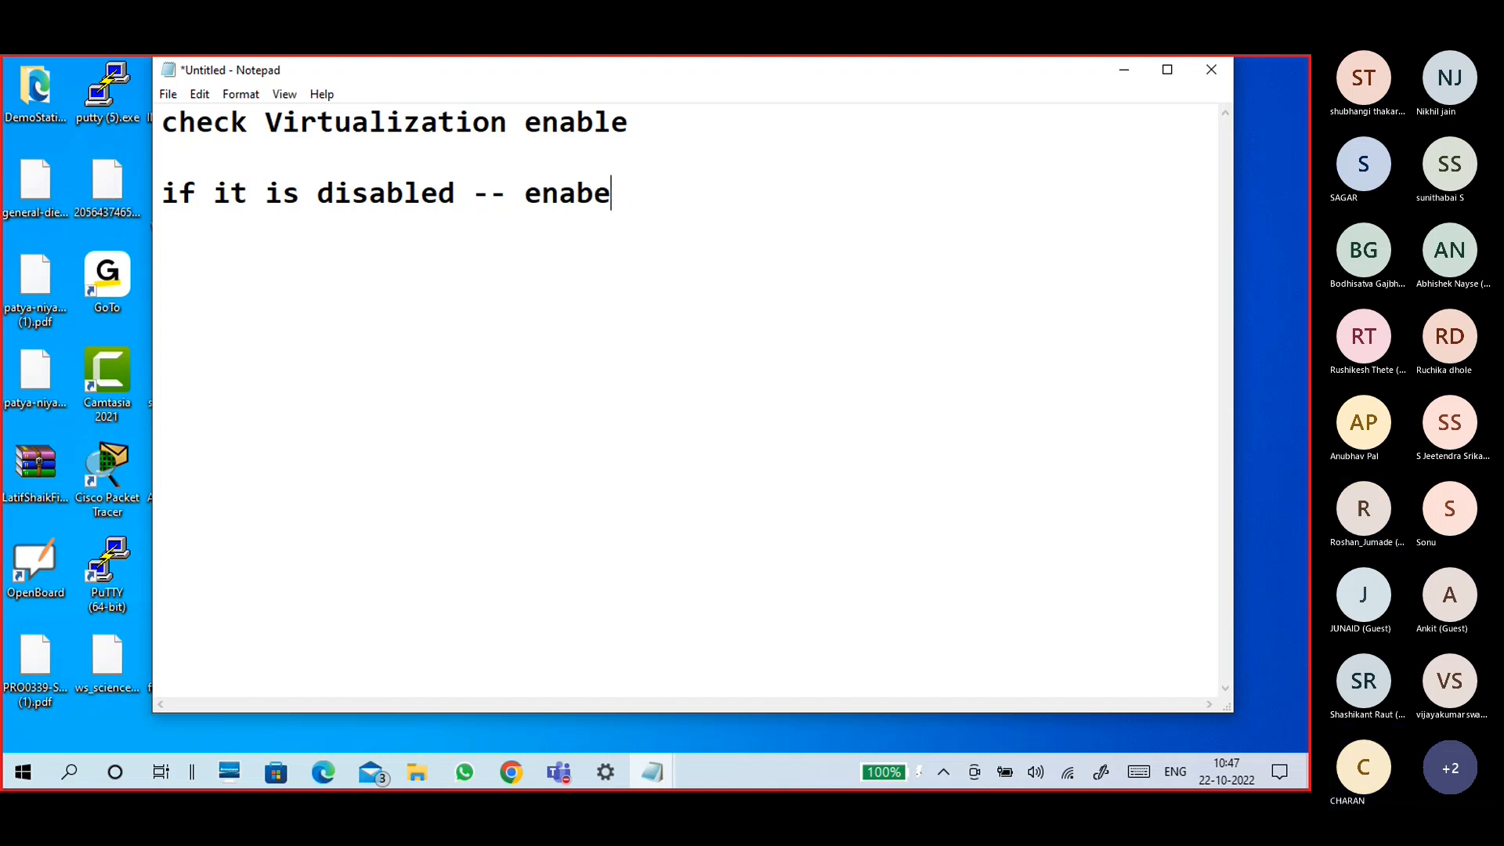
{"action": "key", "text": "BackSpace"}
{"action": "key", "text": "BackSpace"}
Complete the "if it is disabled --" line with "BIOS Setting ,"
{"action": "type", "text": "BI"}
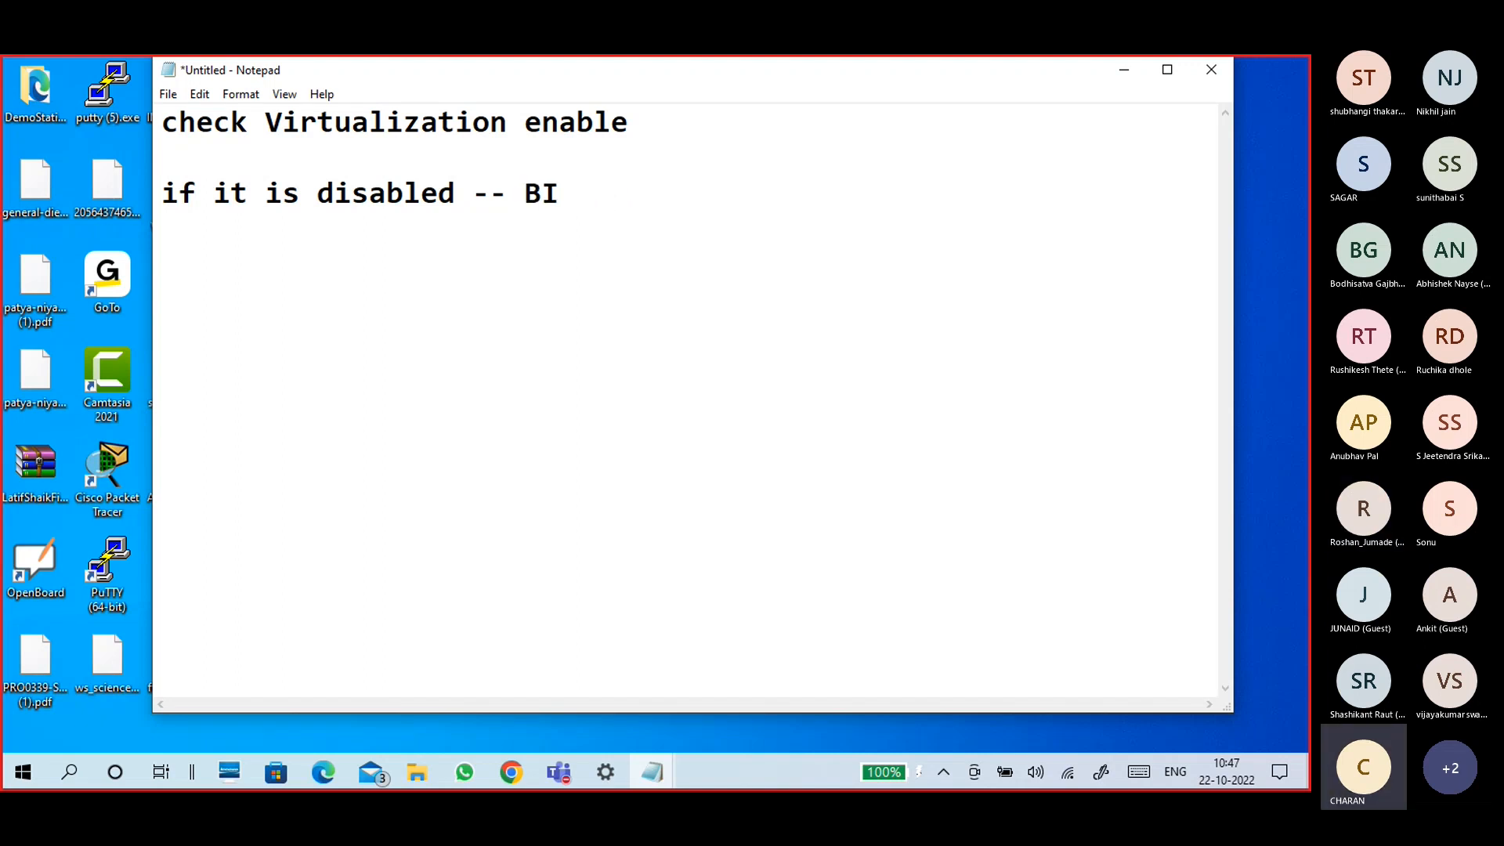
{"action": "type", "text": "OS Setting"}
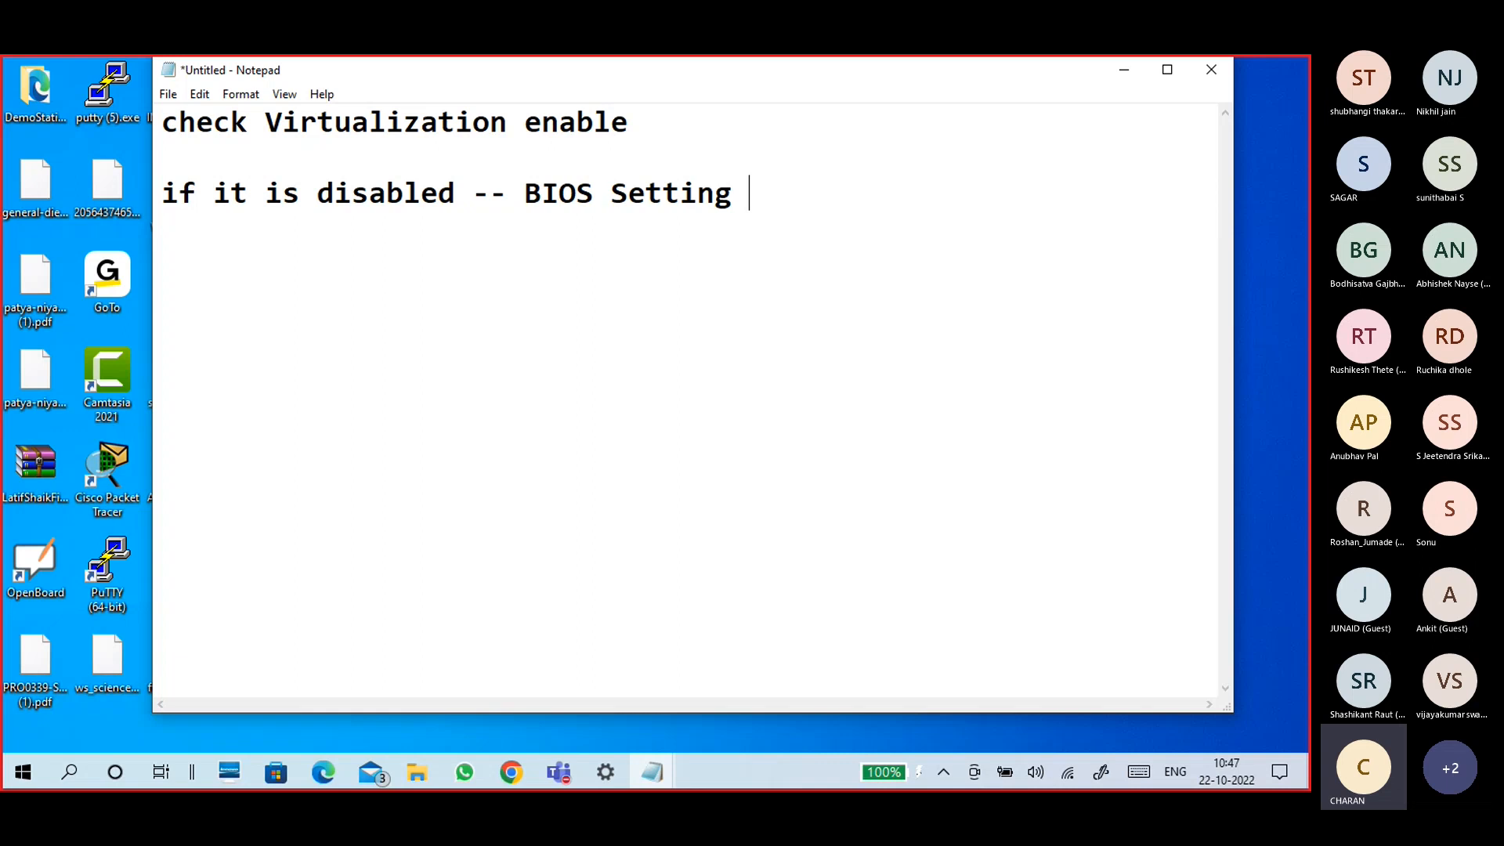
{"action": "type", "text": ","}
Switch to Chrome and search Google for "virtualization technology enable in bios"
{"action": "left_click", "coordinate": [511, 772]}
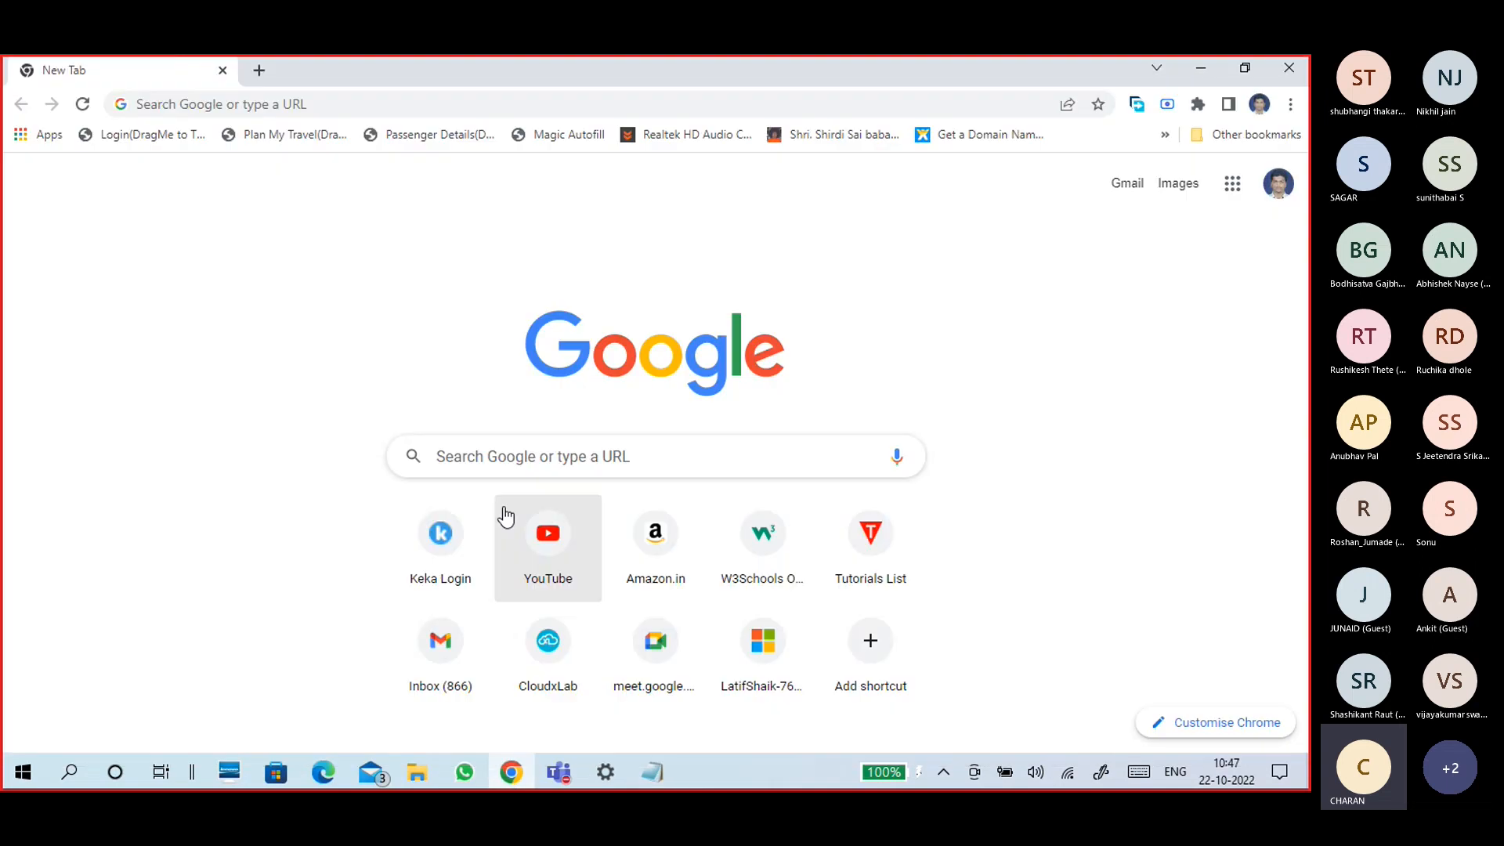
{"action": "left_click", "coordinate": [267, 102]}
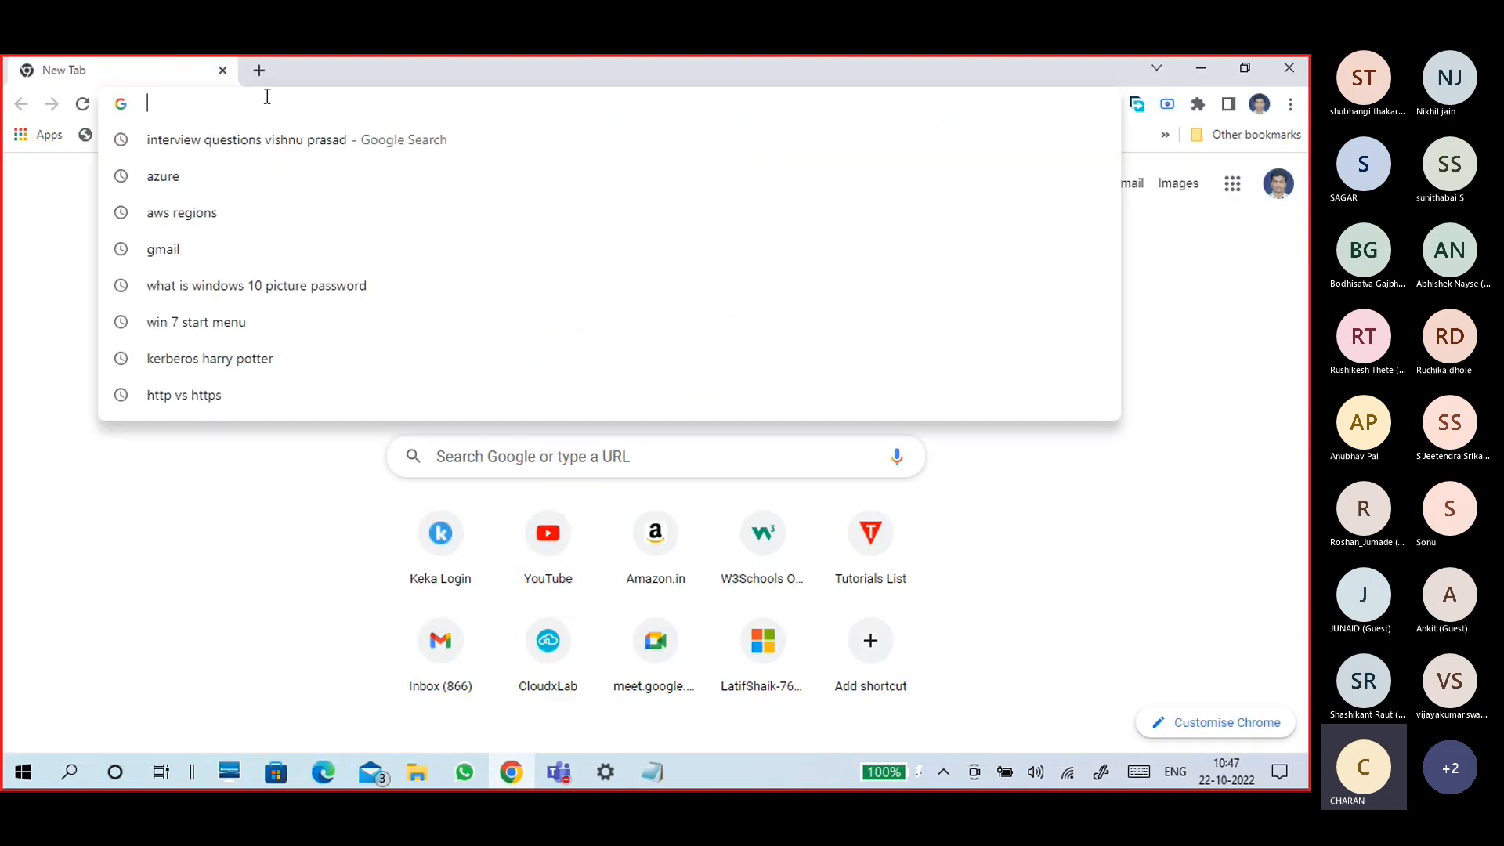
{"action": "type", "text": "virtual"}
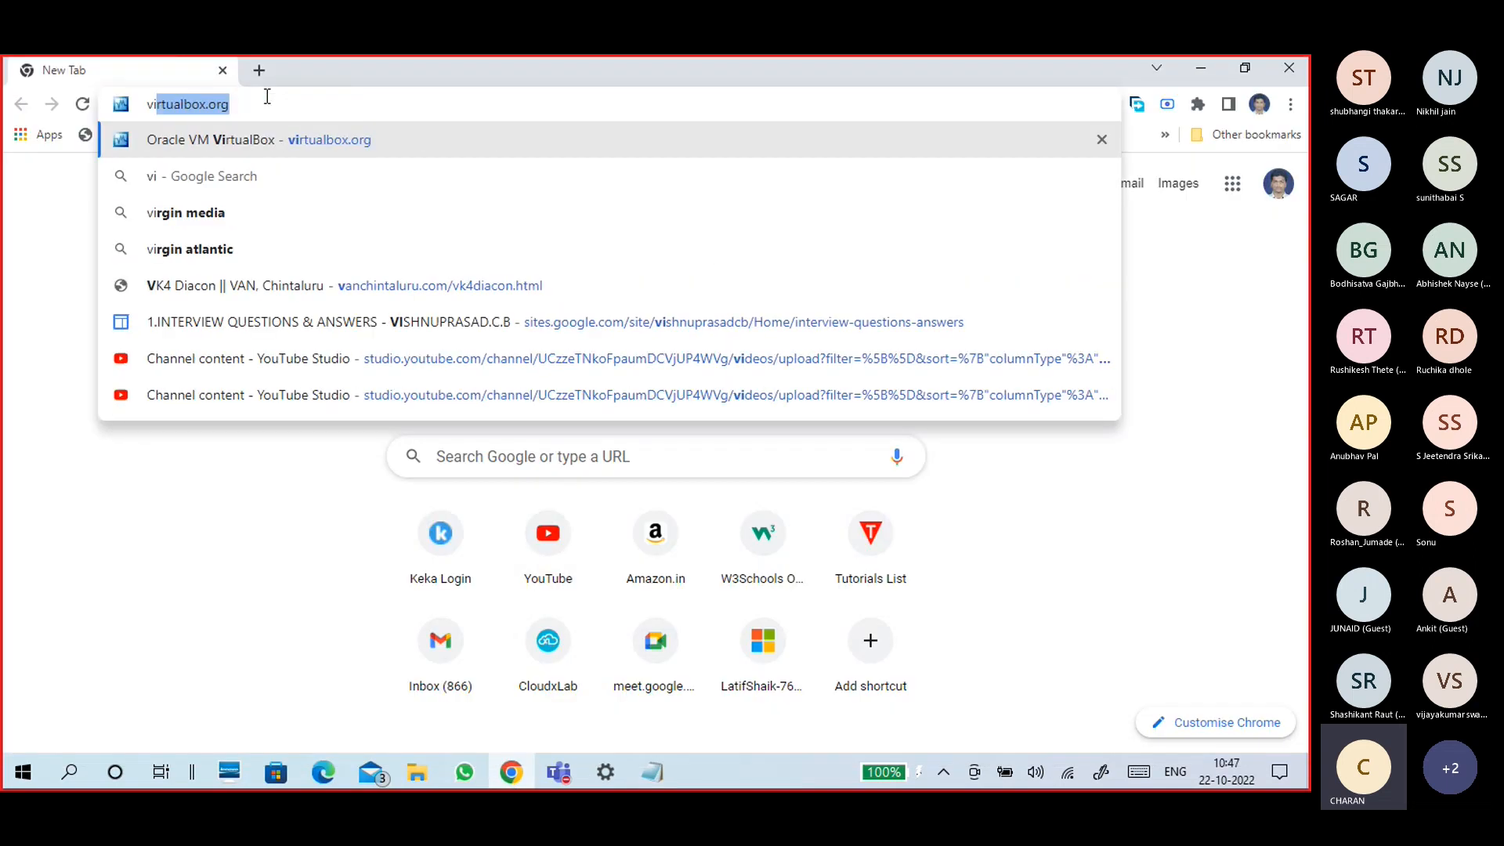
{"action": "type", "text": "ization t"}
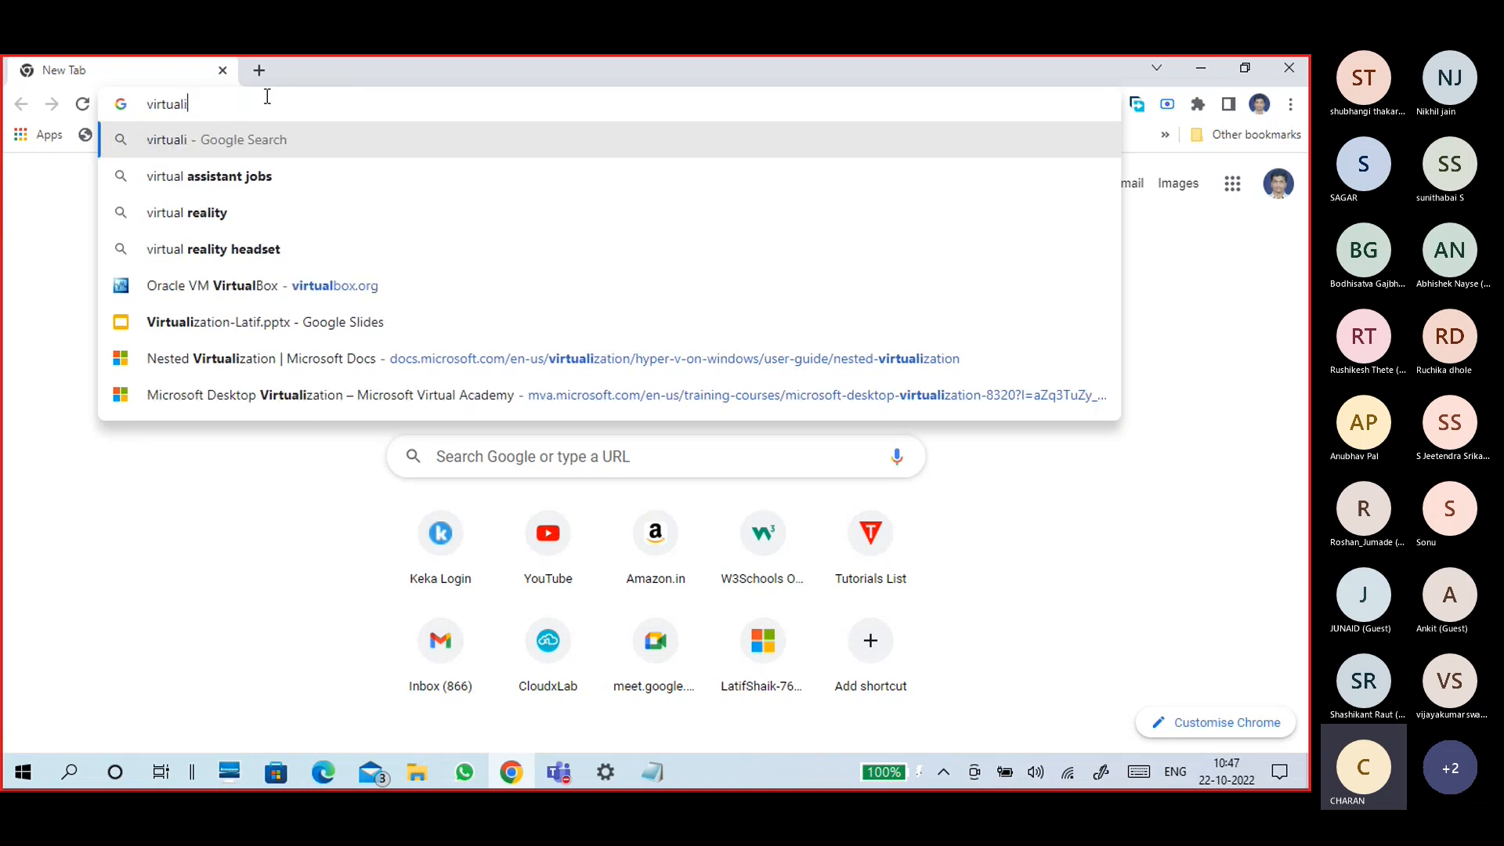
{"action": "type", "text": "echnology"}
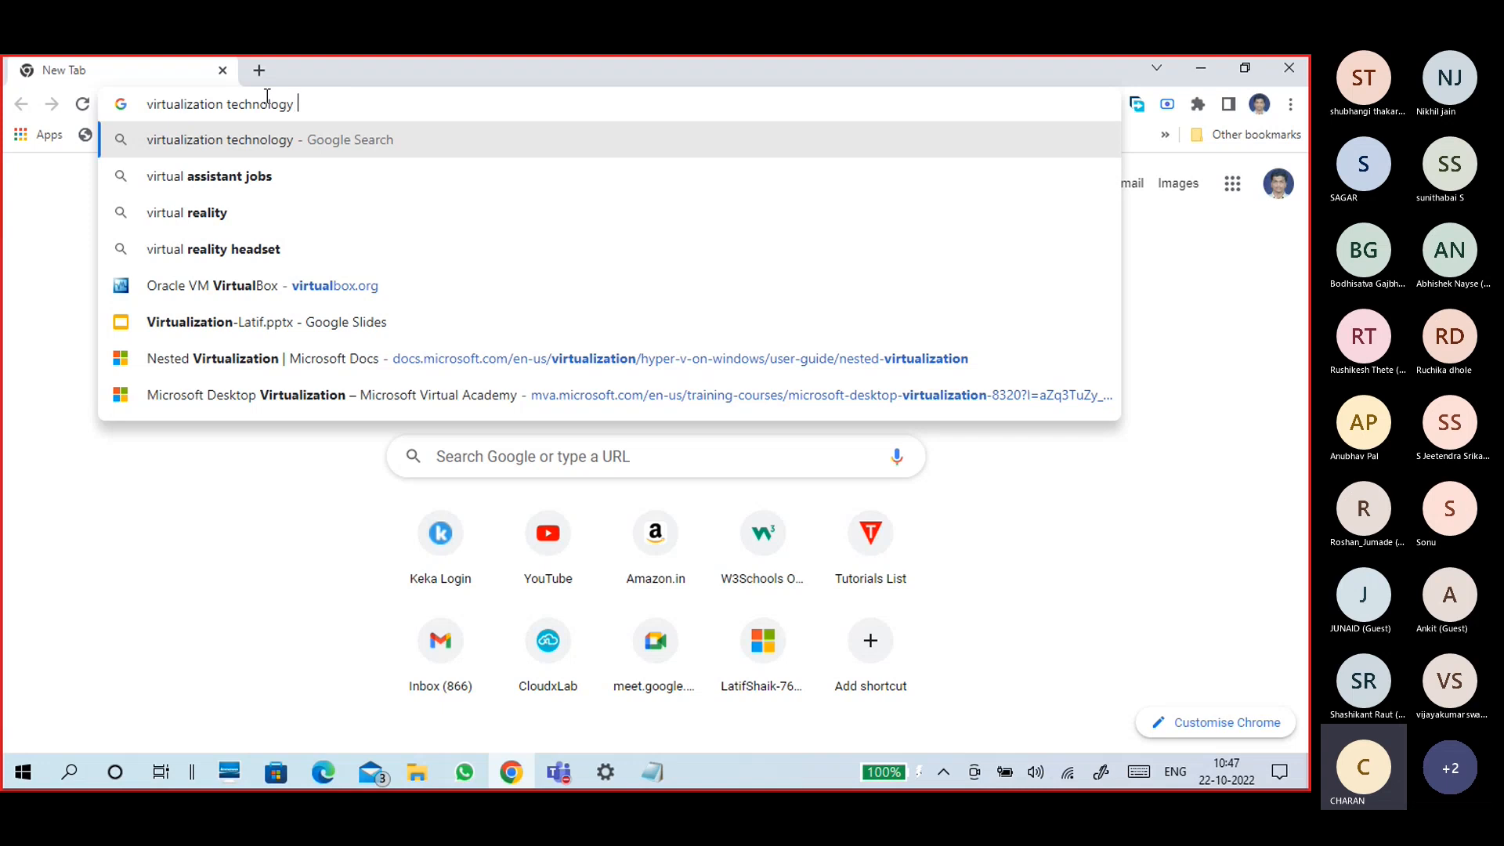
{"action": "type", "text": " -"}
{"action": "key", "text": "BackSpace"}
{"action": "key", "text": "BackSpace"}
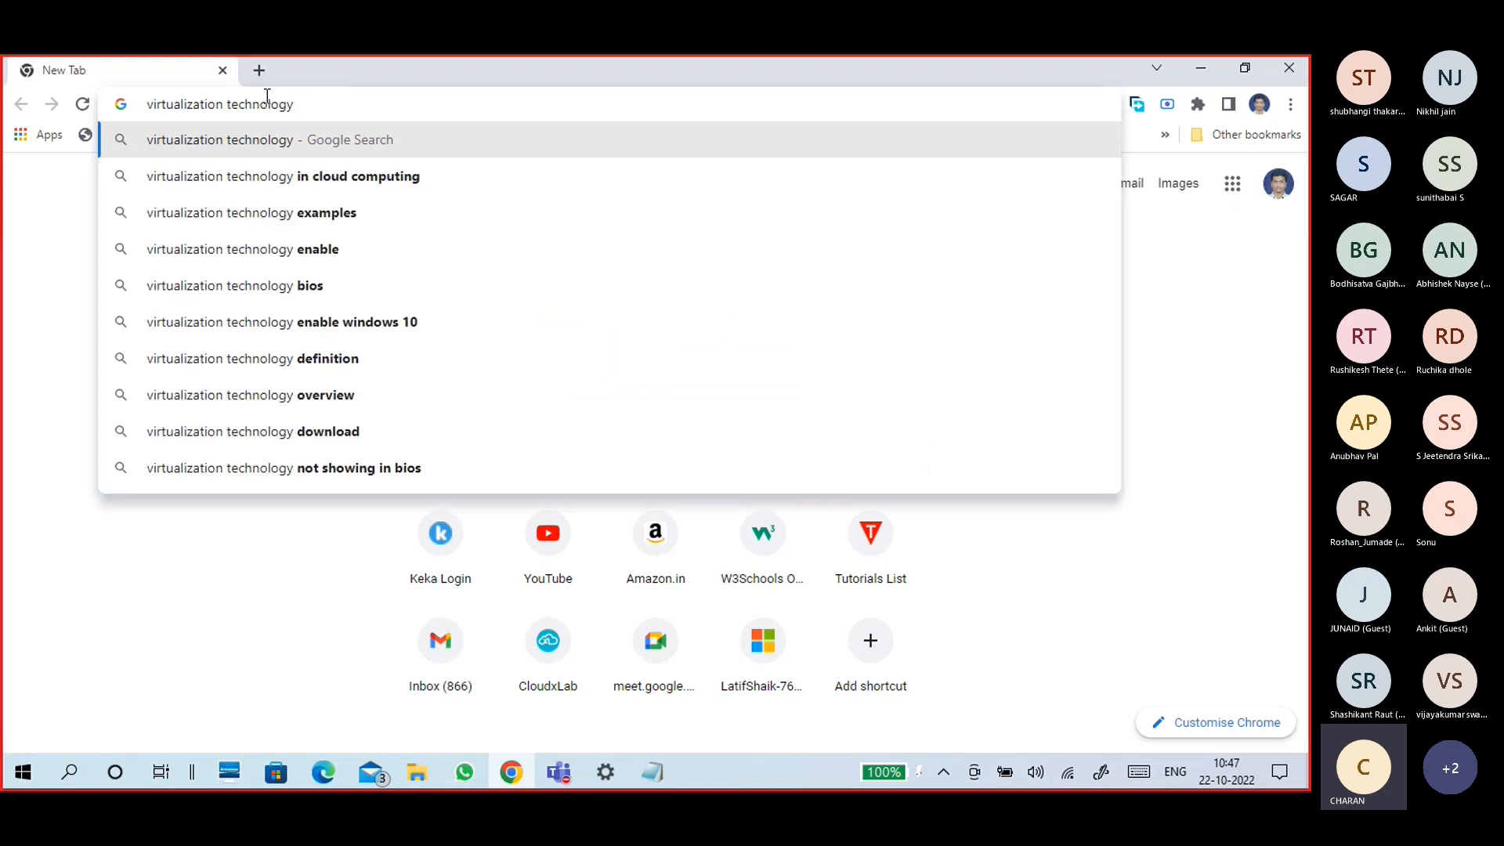
{"action": "type", "text": "enable in bios"}
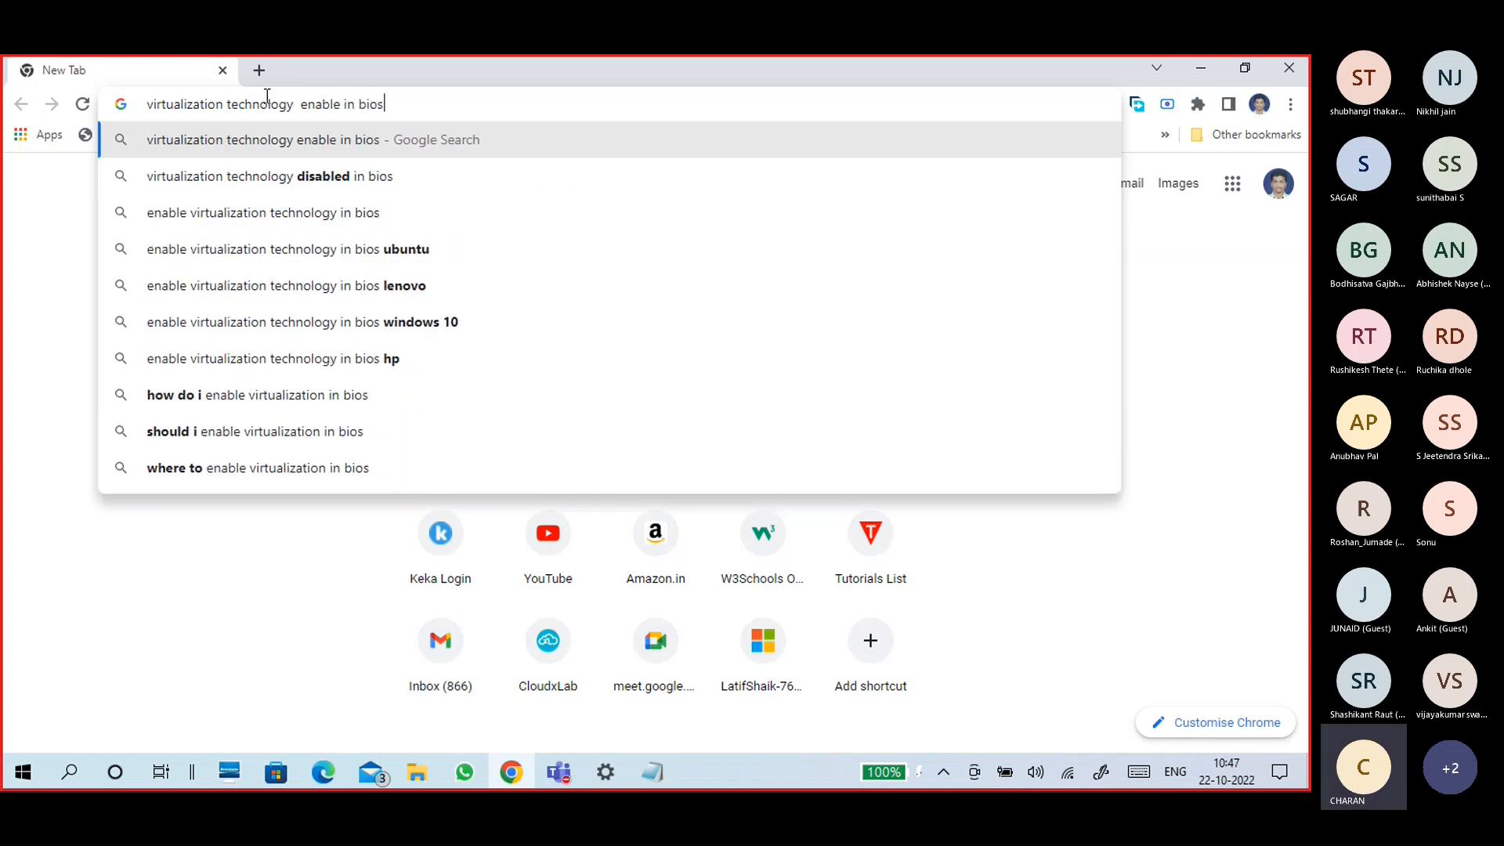
{"action": "key", "text": "Return"}
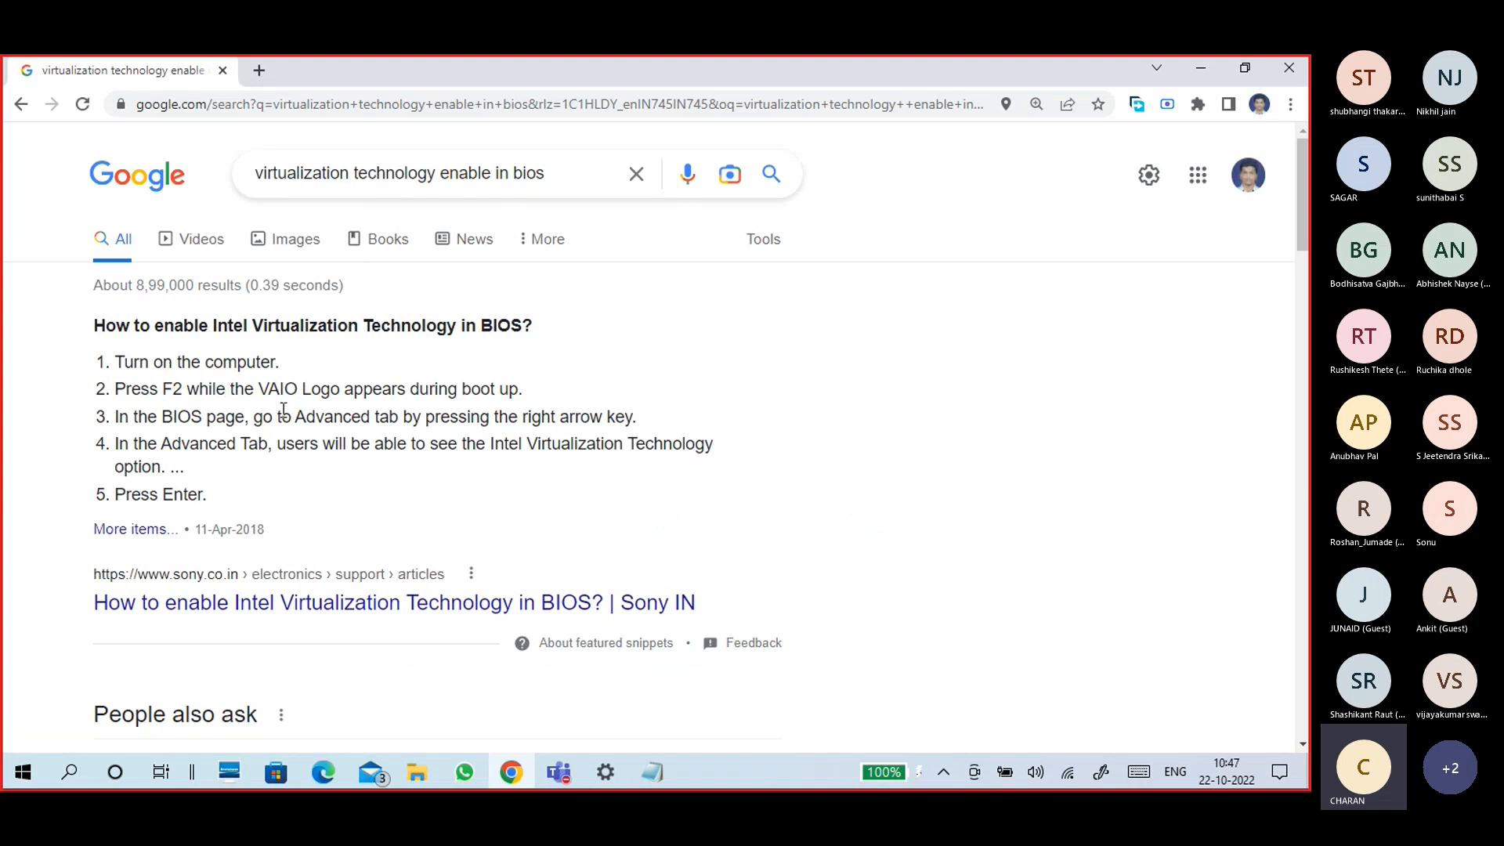
Examine several BIOS screenshots in the image results for where the virtualization technology option is enabled
{"action": "left_click", "coordinate": [294, 242]}
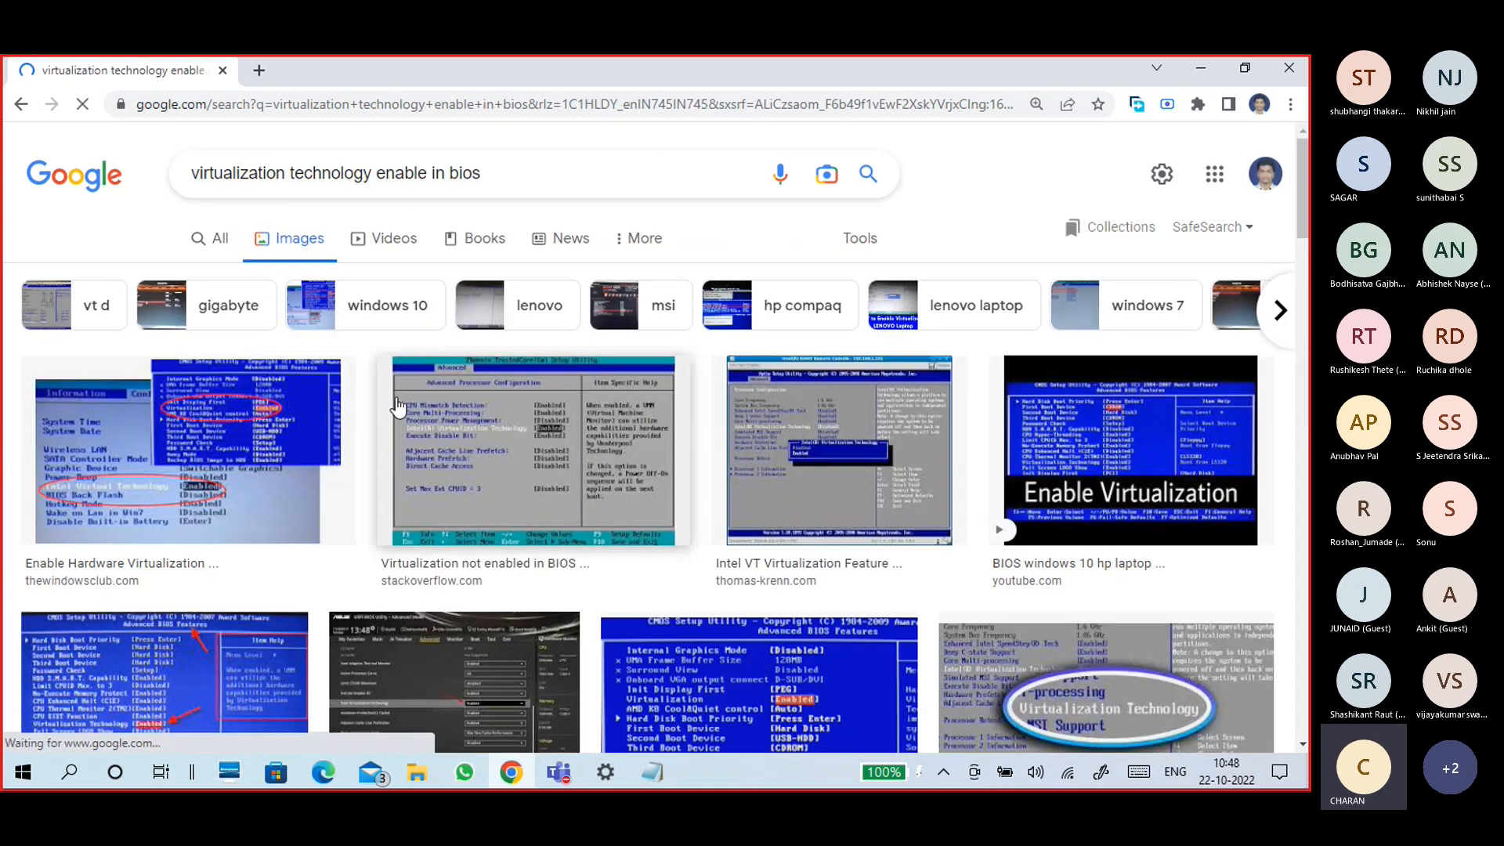
{"action": "scroll", "coordinate": [235, 313], "scroll_direction": "down", "scroll_amount": 3}
{"action": "left_click", "coordinate": [222, 329]}
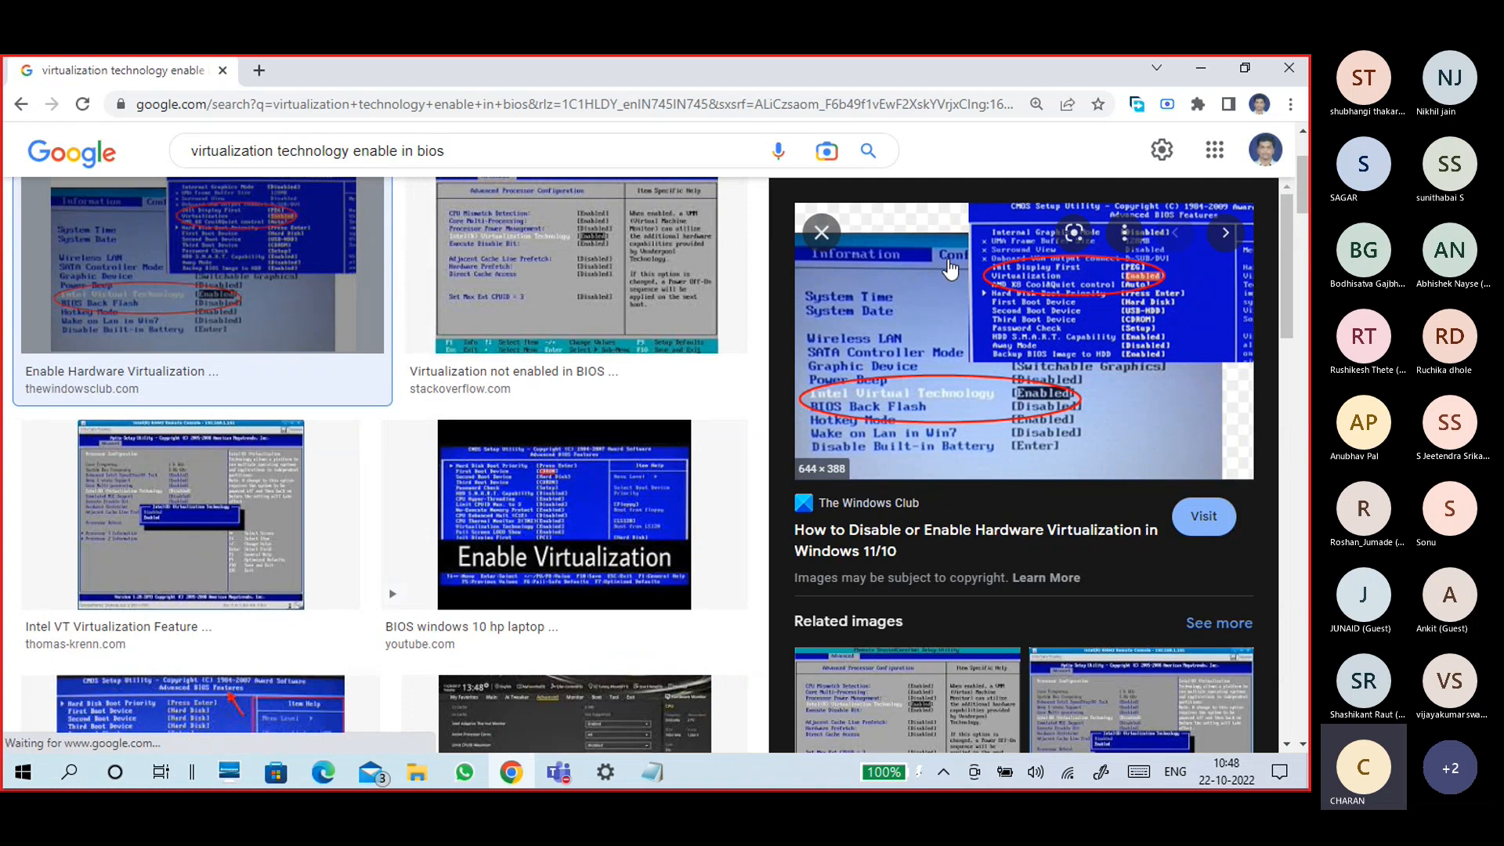
{"action": "left_click", "coordinate": [148, 474]}
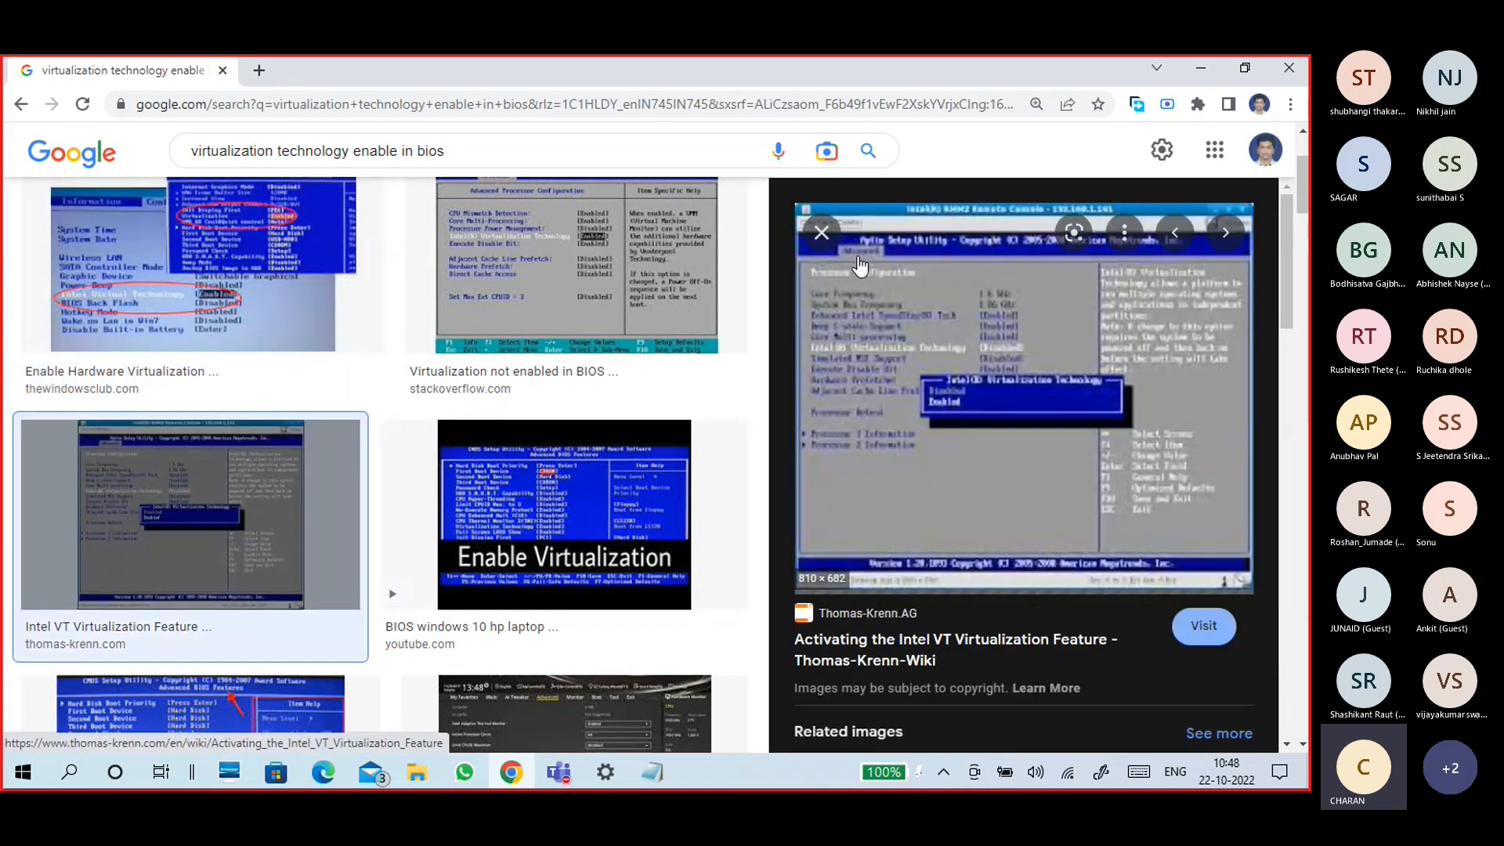
{"action": "left_click", "coordinate": [317, 293]}
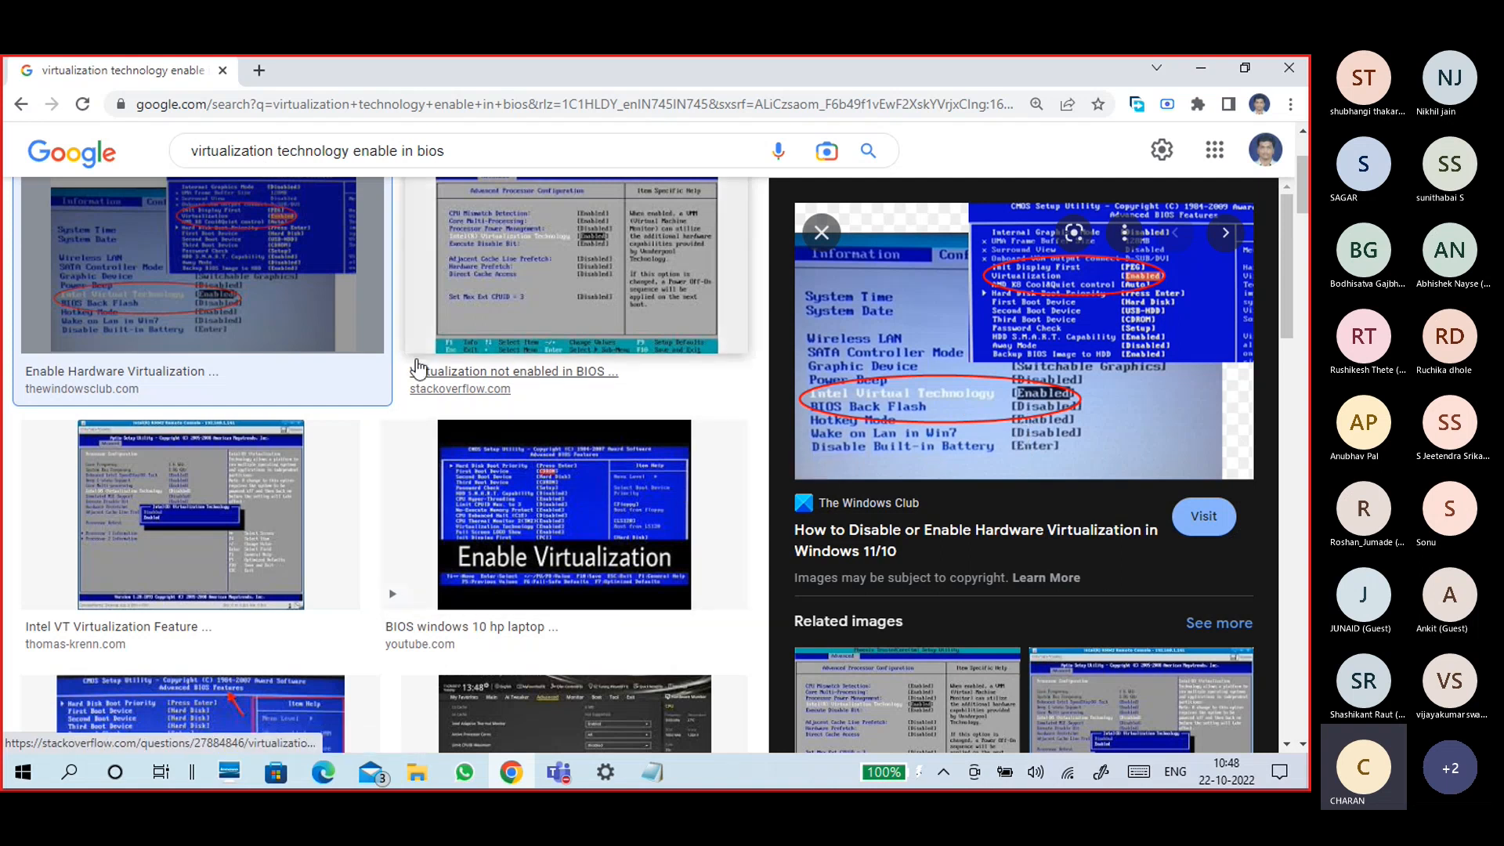
{"action": "scroll", "coordinate": [291, 474], "scroll_direction": "down", "scroll_amount": 5}
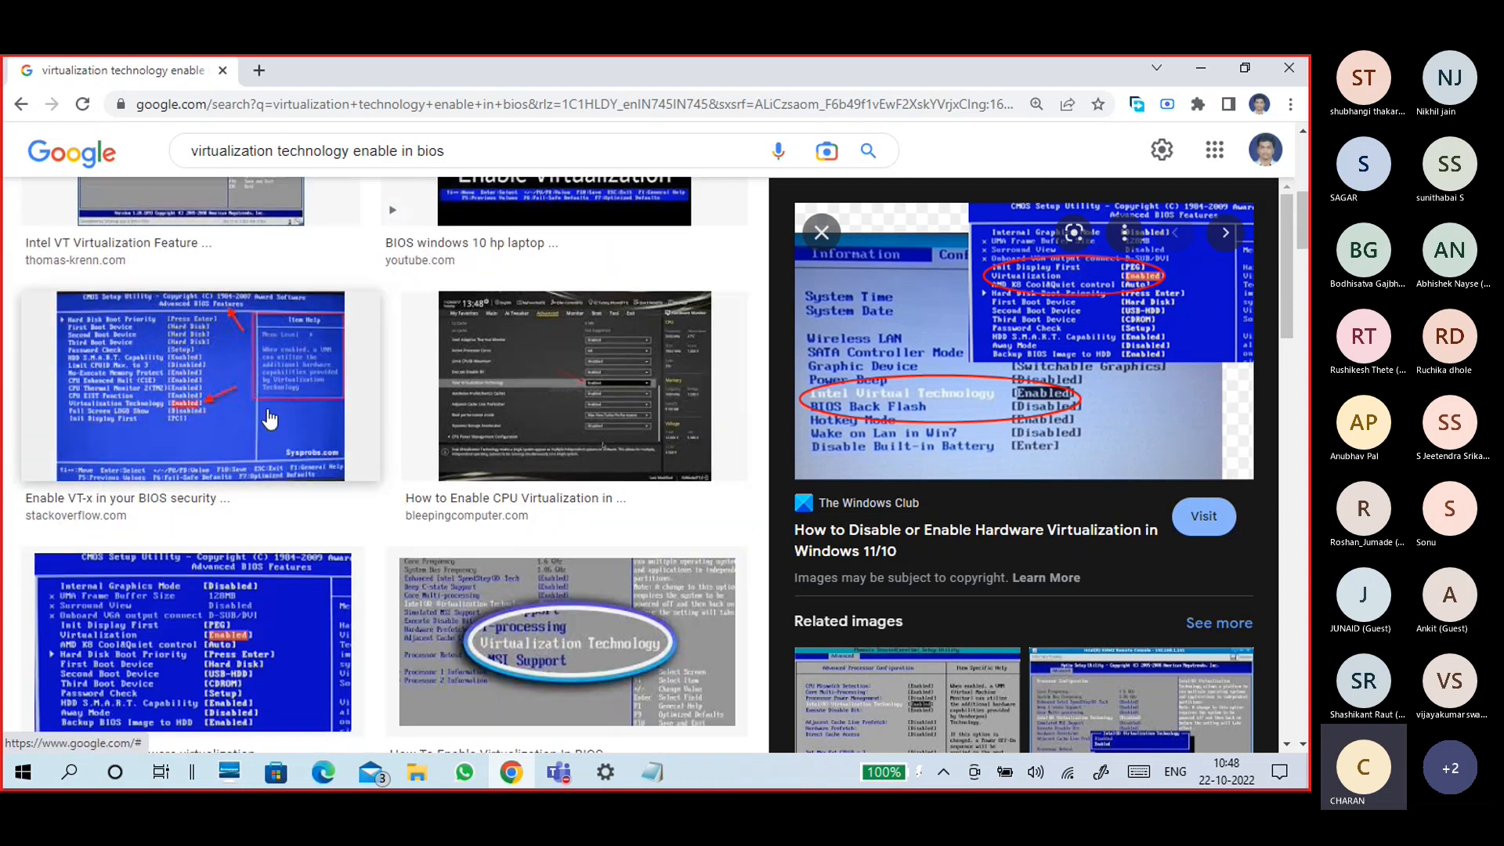
{"action": "left_click", "coordinate": [240, 641]}
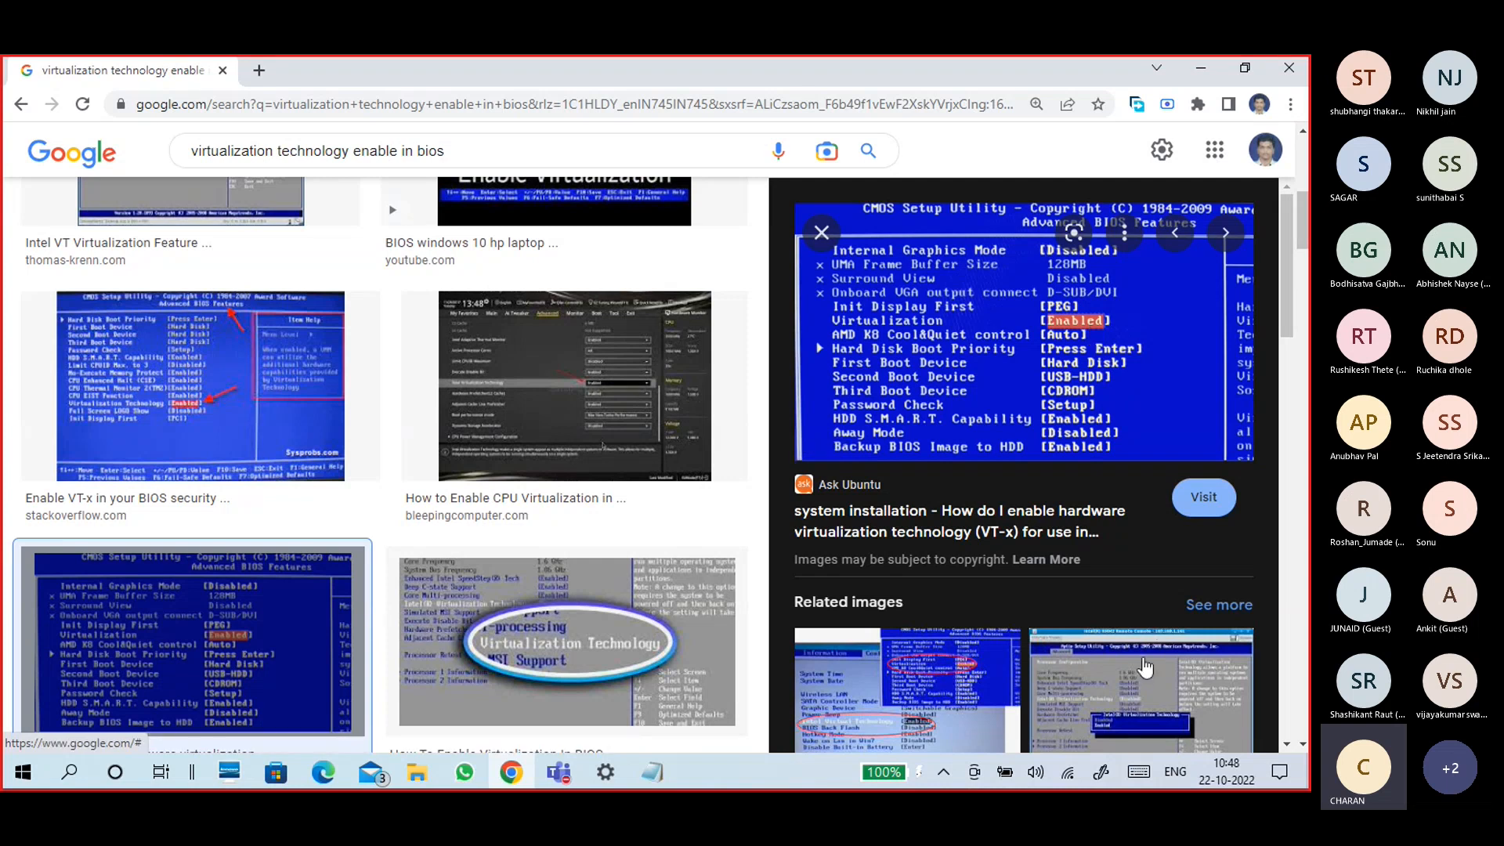
{"action": "left_click", "coordinate": [1144, 667]}
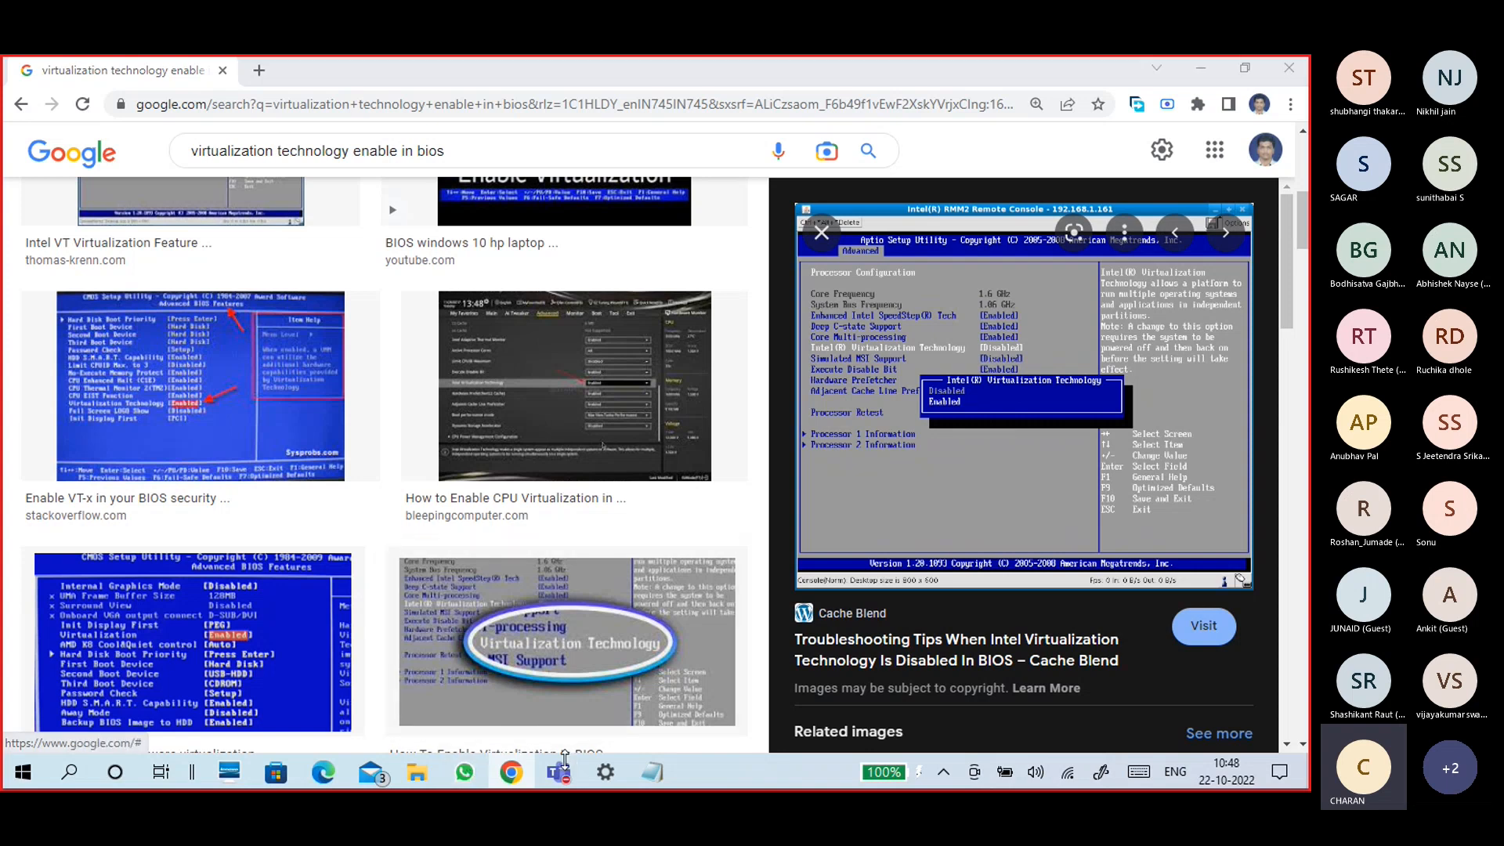
Check the Teams meeting window and return to the image results in Chrome
{"action": "mouse_move", "coordinate": [559, 772]}
{"action": "left_click", "coordinate": [542, 696]}
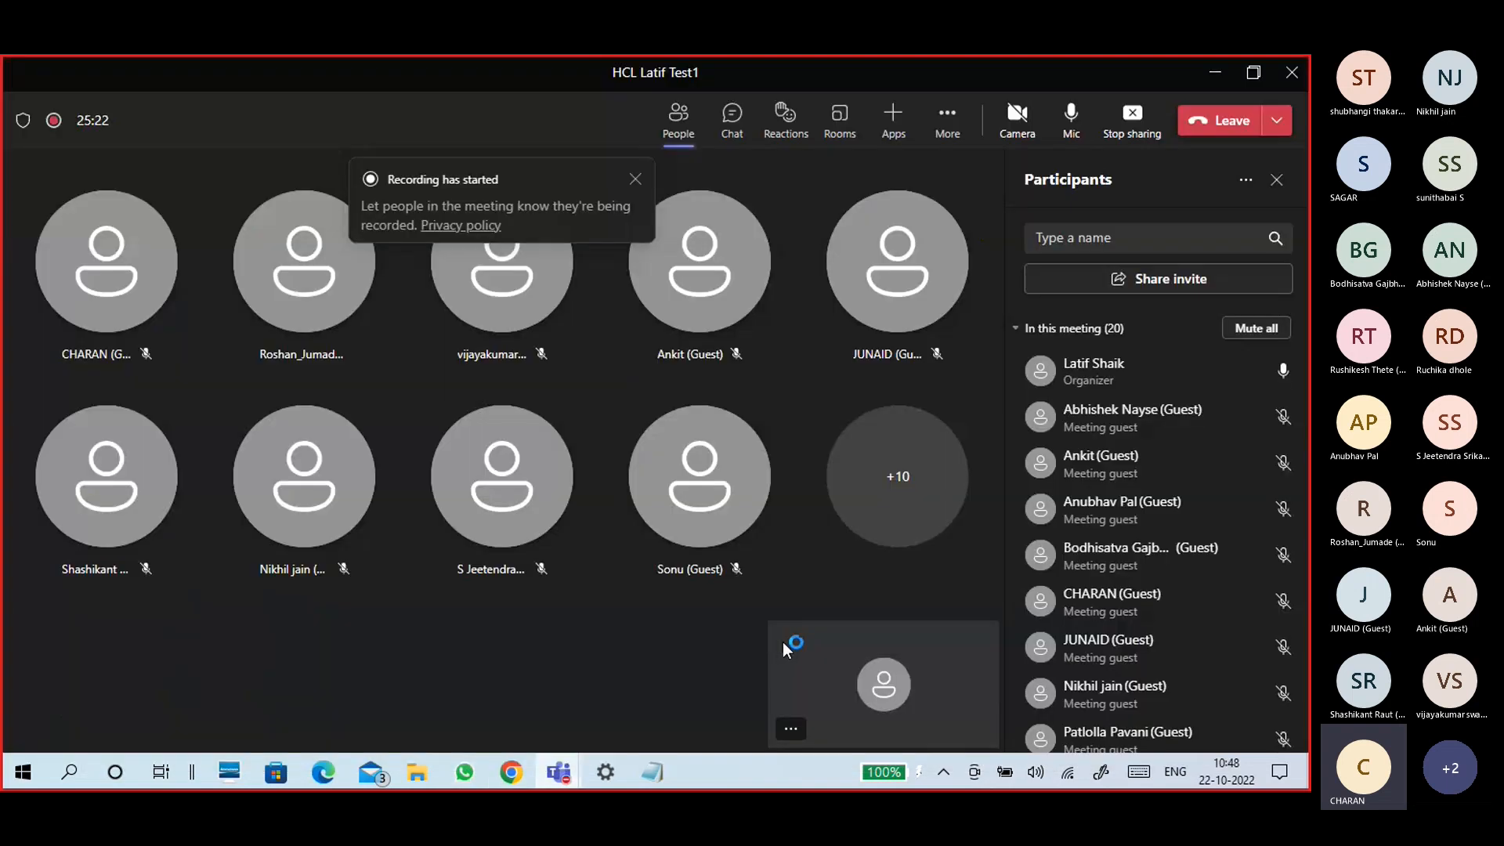
{"action": "left_click", "coordinate": [1216, 76]}
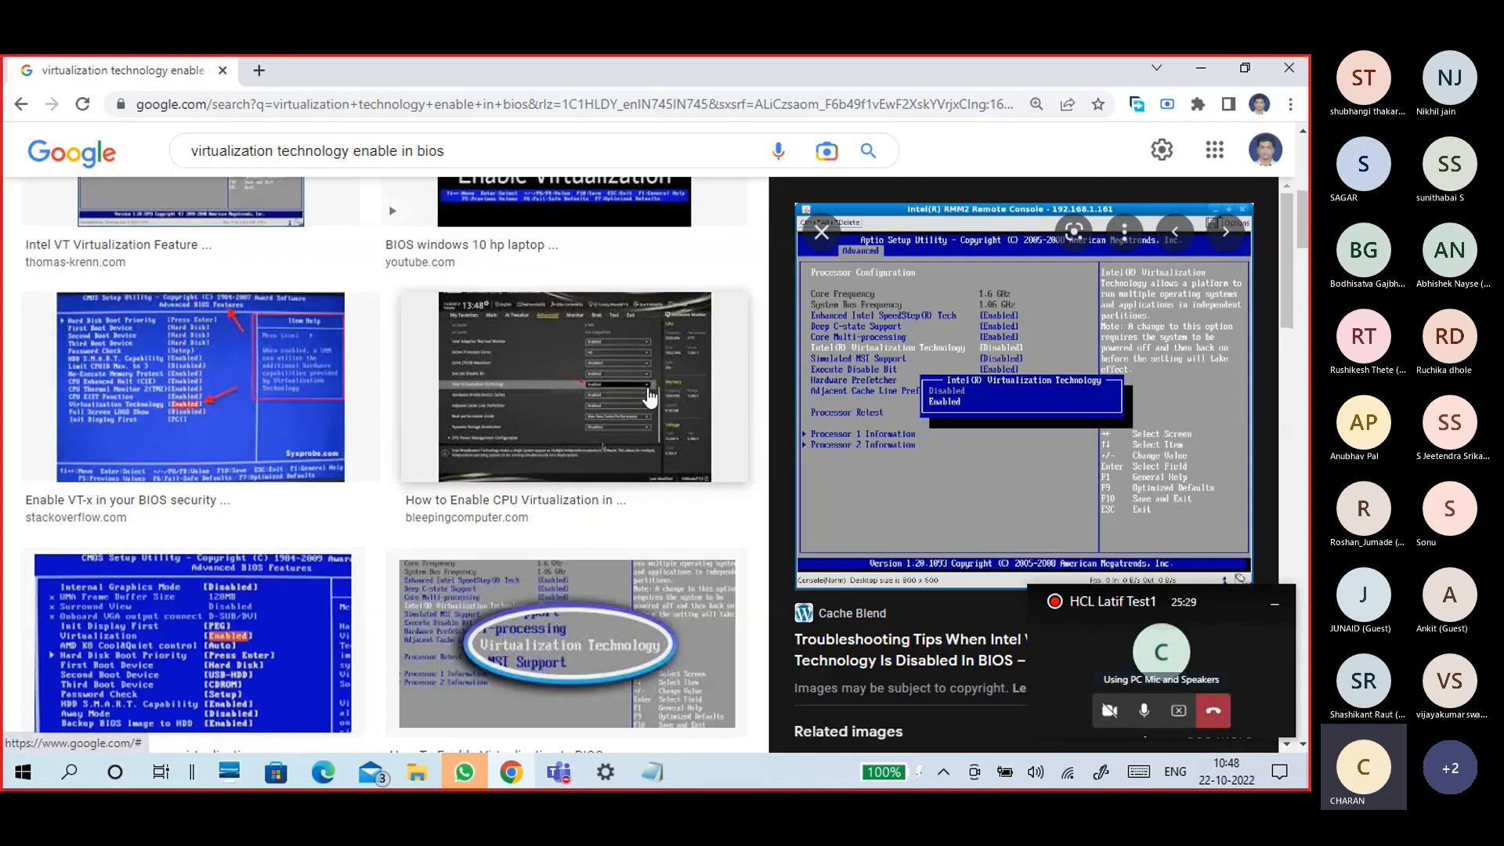
Highlight the query on the general web results page and return to the Notepad note
{"action": "scroll", "coordinate": [649, 398], "scroll_direction": "up", "scroll_amount": 5}
{"action": "left_click", "coordinate": [210, 242]}
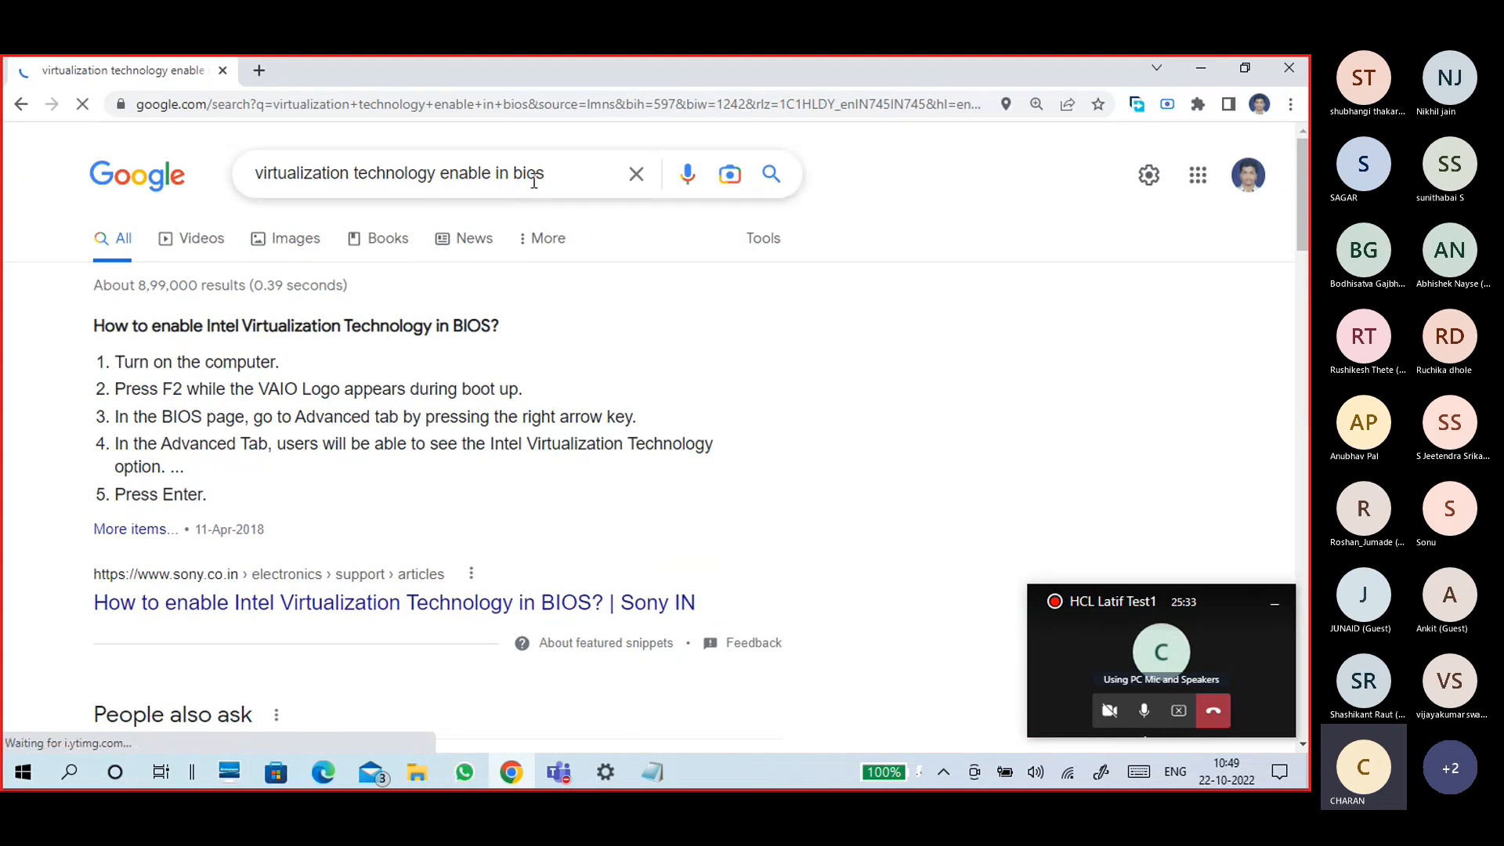
{"action": "left_click_drag", "start_coordinate": [534, 181], "coordinate": [249, 192]}
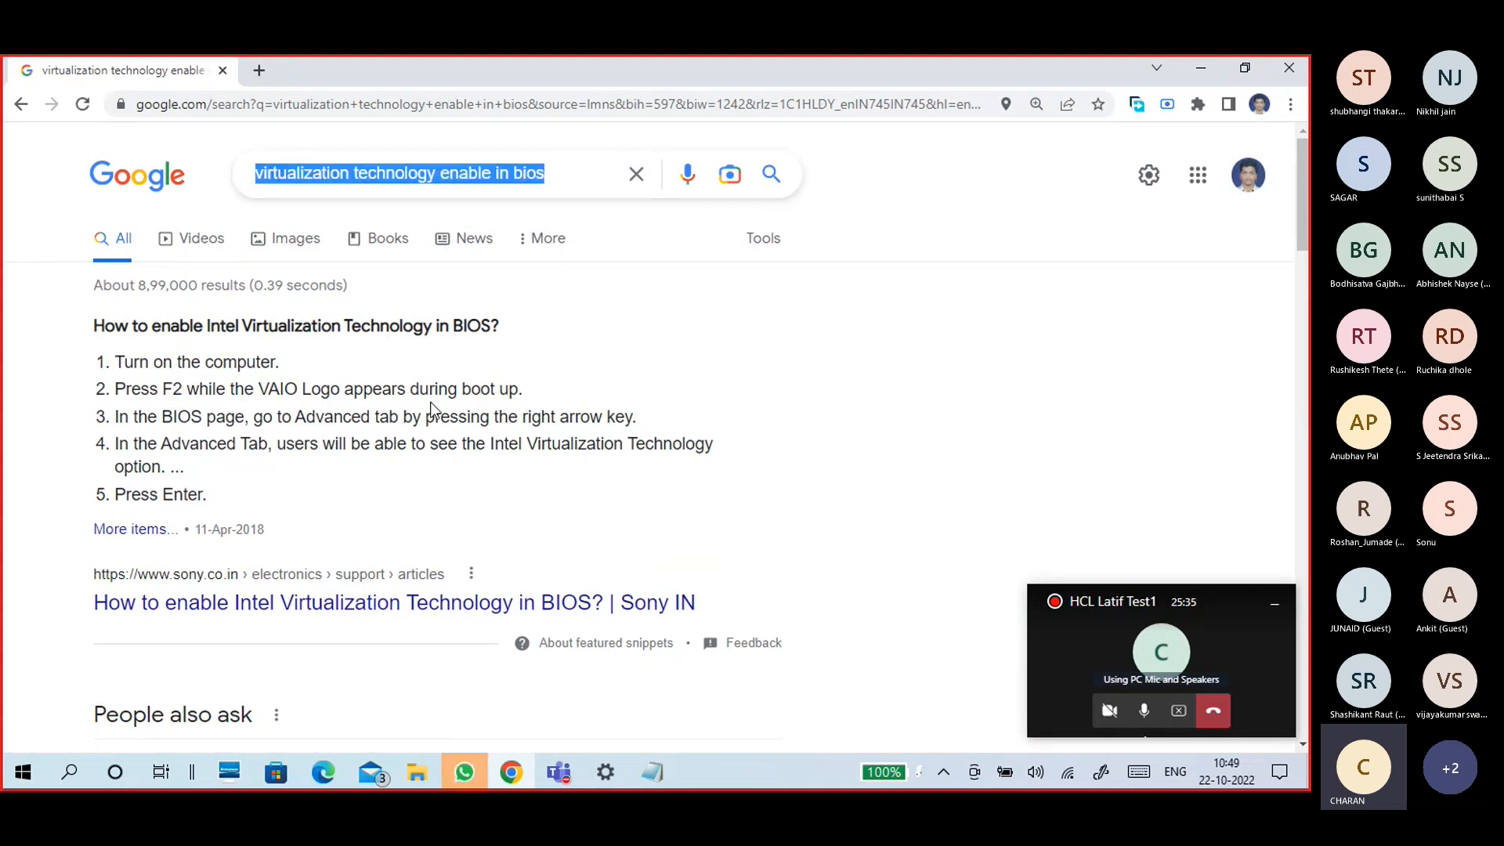
{"action": "left_click", "coordinate": [1200, 68]}
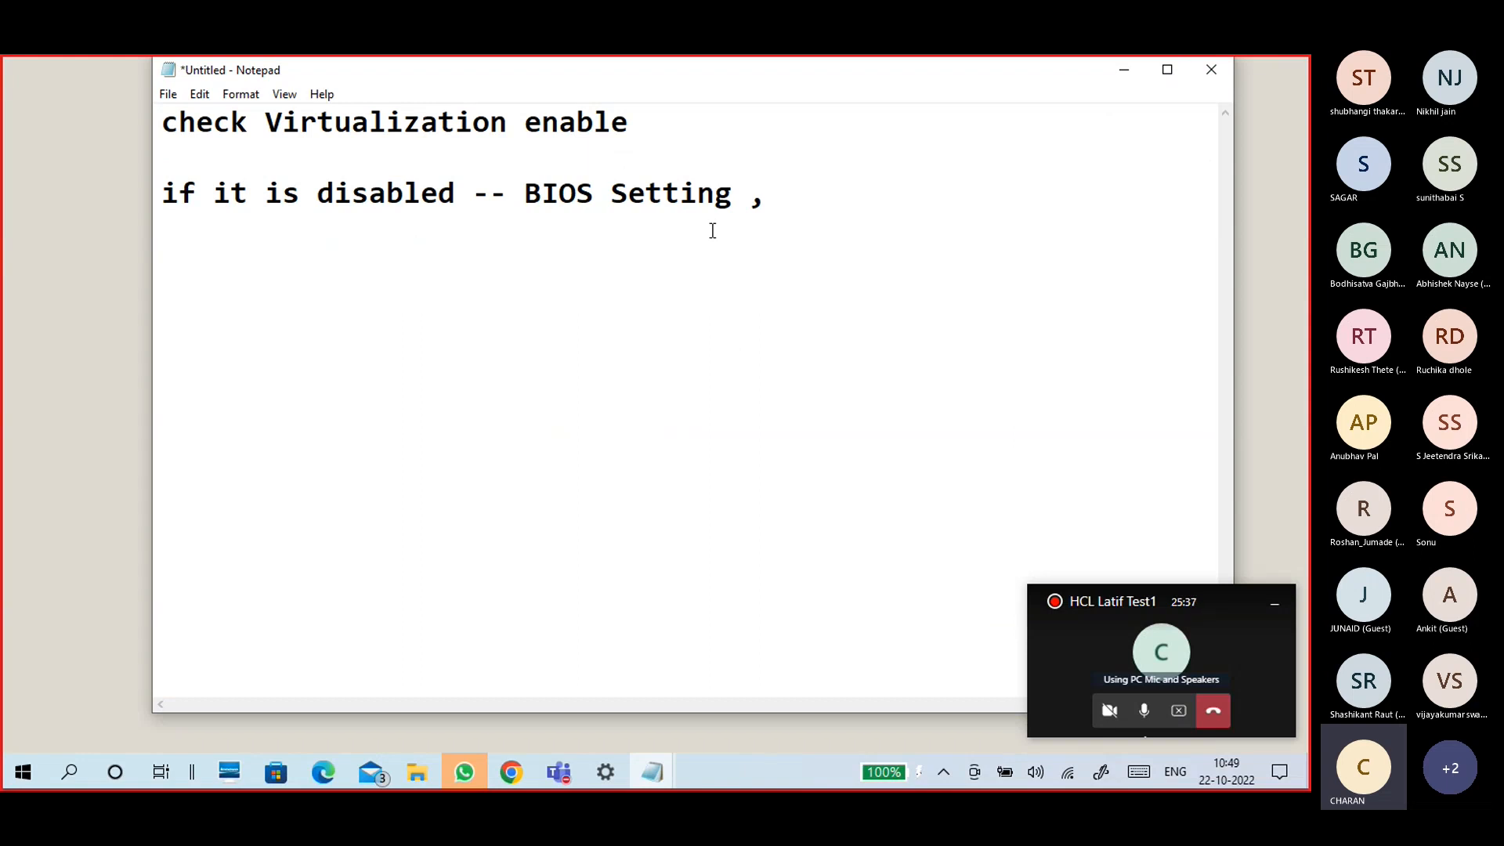
Add the line "task manager - performace - cpu -" below "check Virtualization enable", followed by blank lines before the disabled case
{"action": "left_click", "coordinate": [777, 193]}
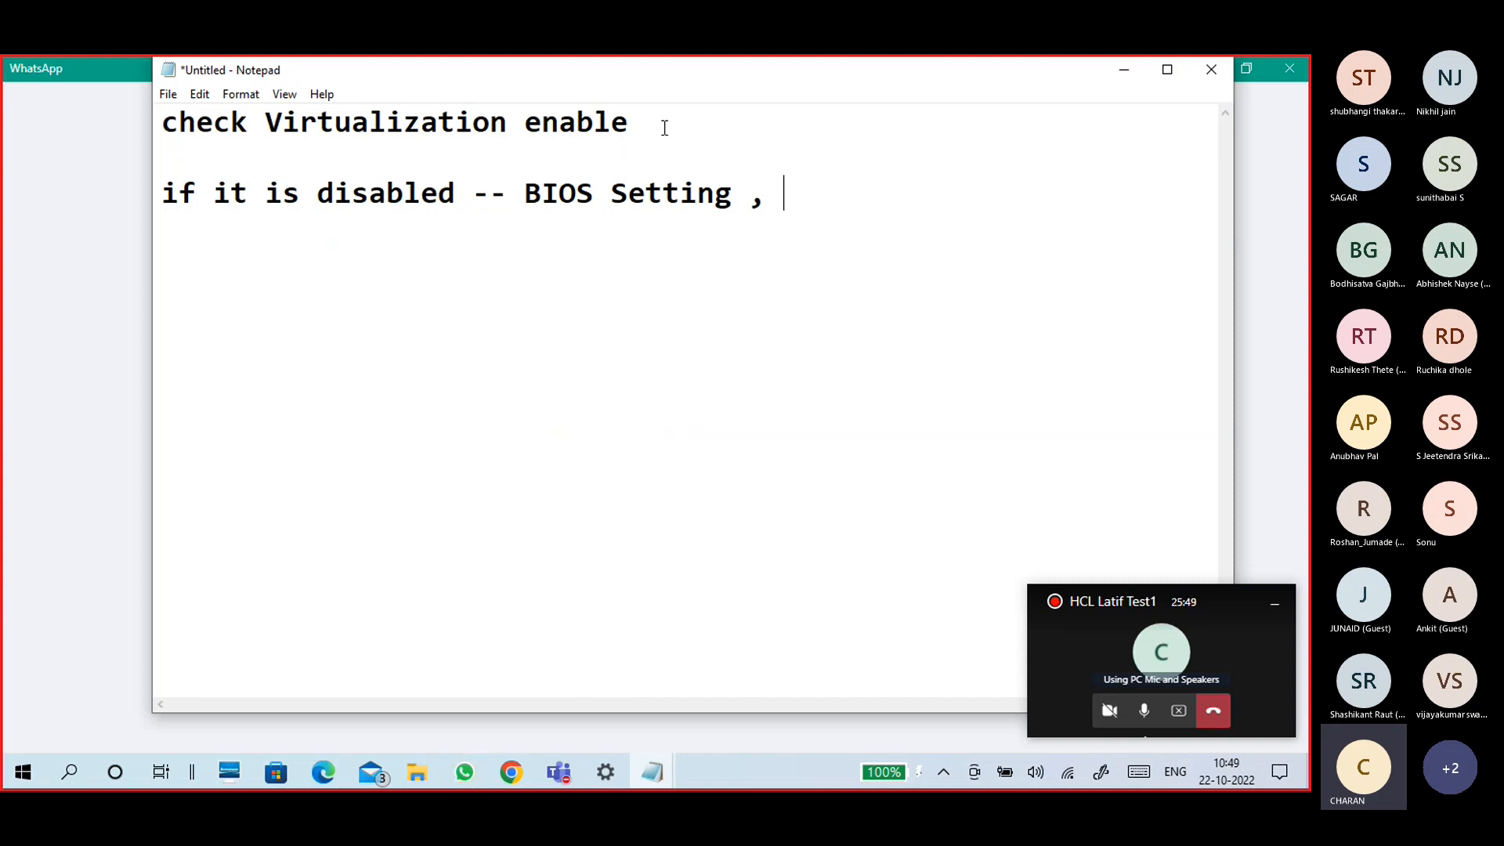
{"action": "left_click_drag", "start_coordinate": [663, 124], "coordinate": [267, 123]}
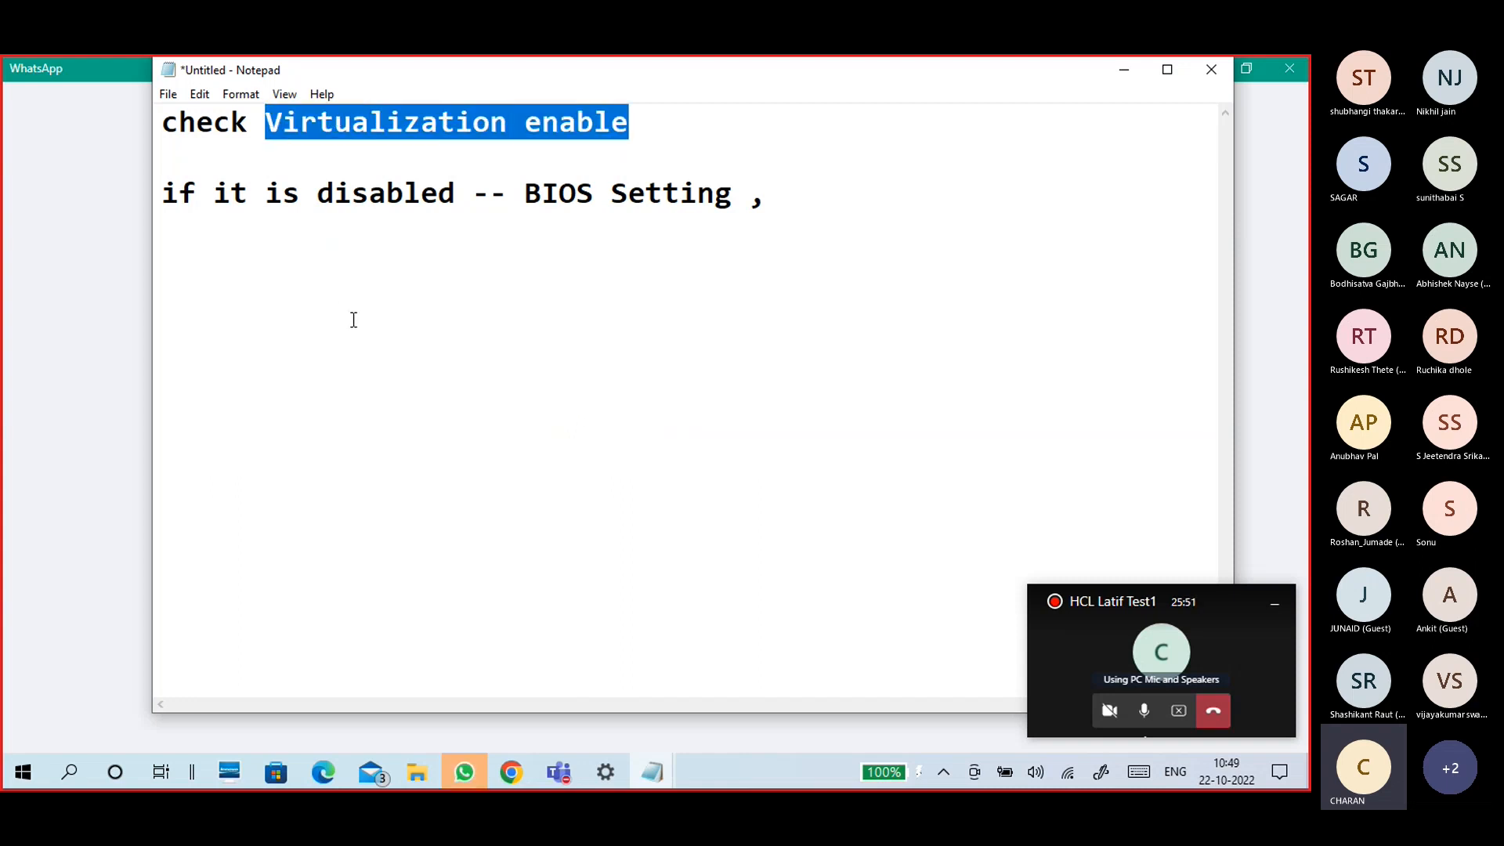
{"action": "left_click", "coordinate": [253, 163]}
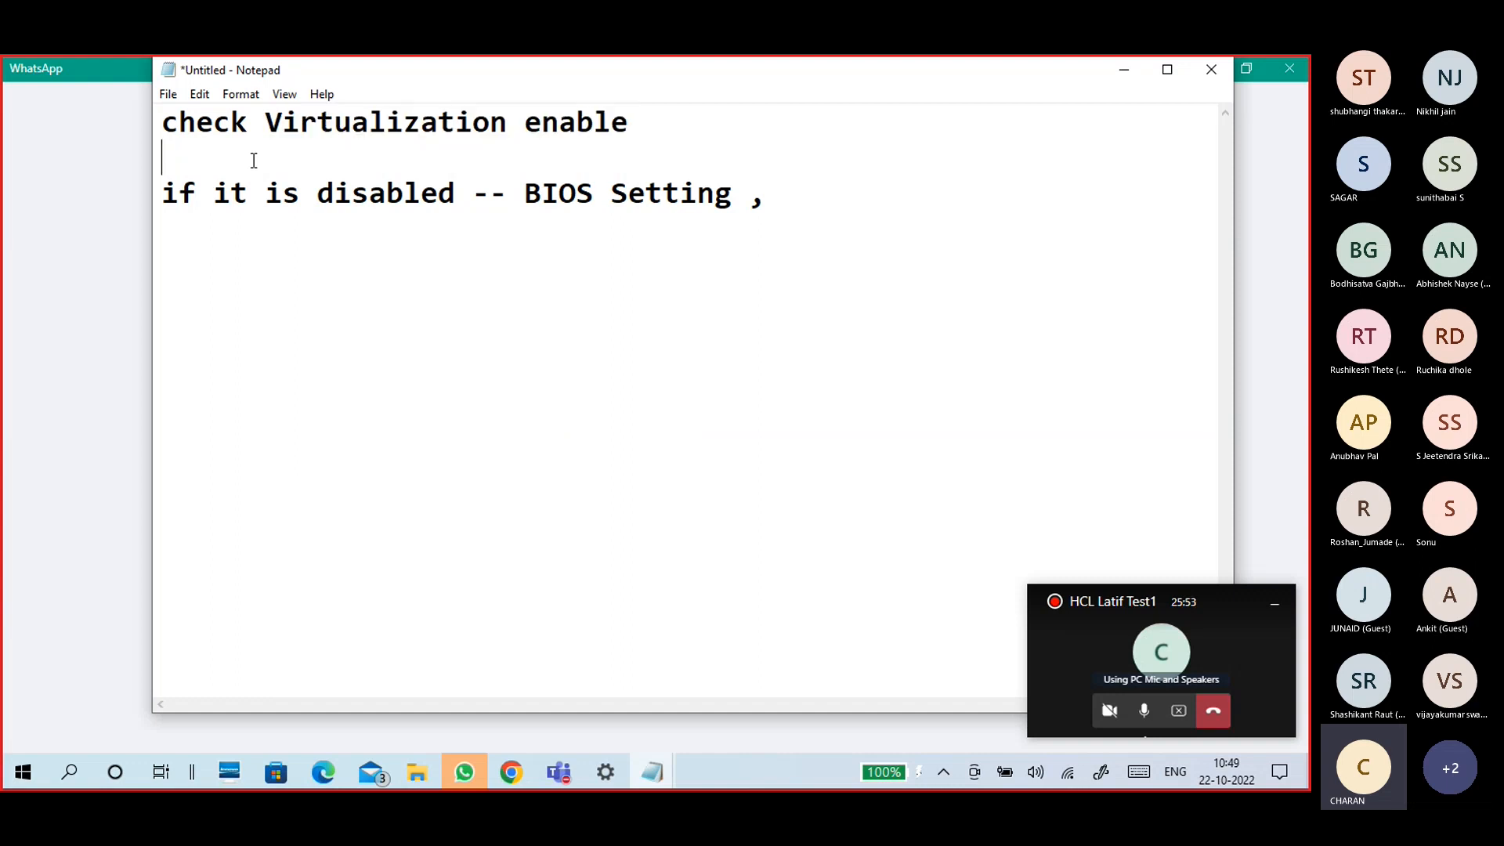
{"action": "type", "text": "task mana"}
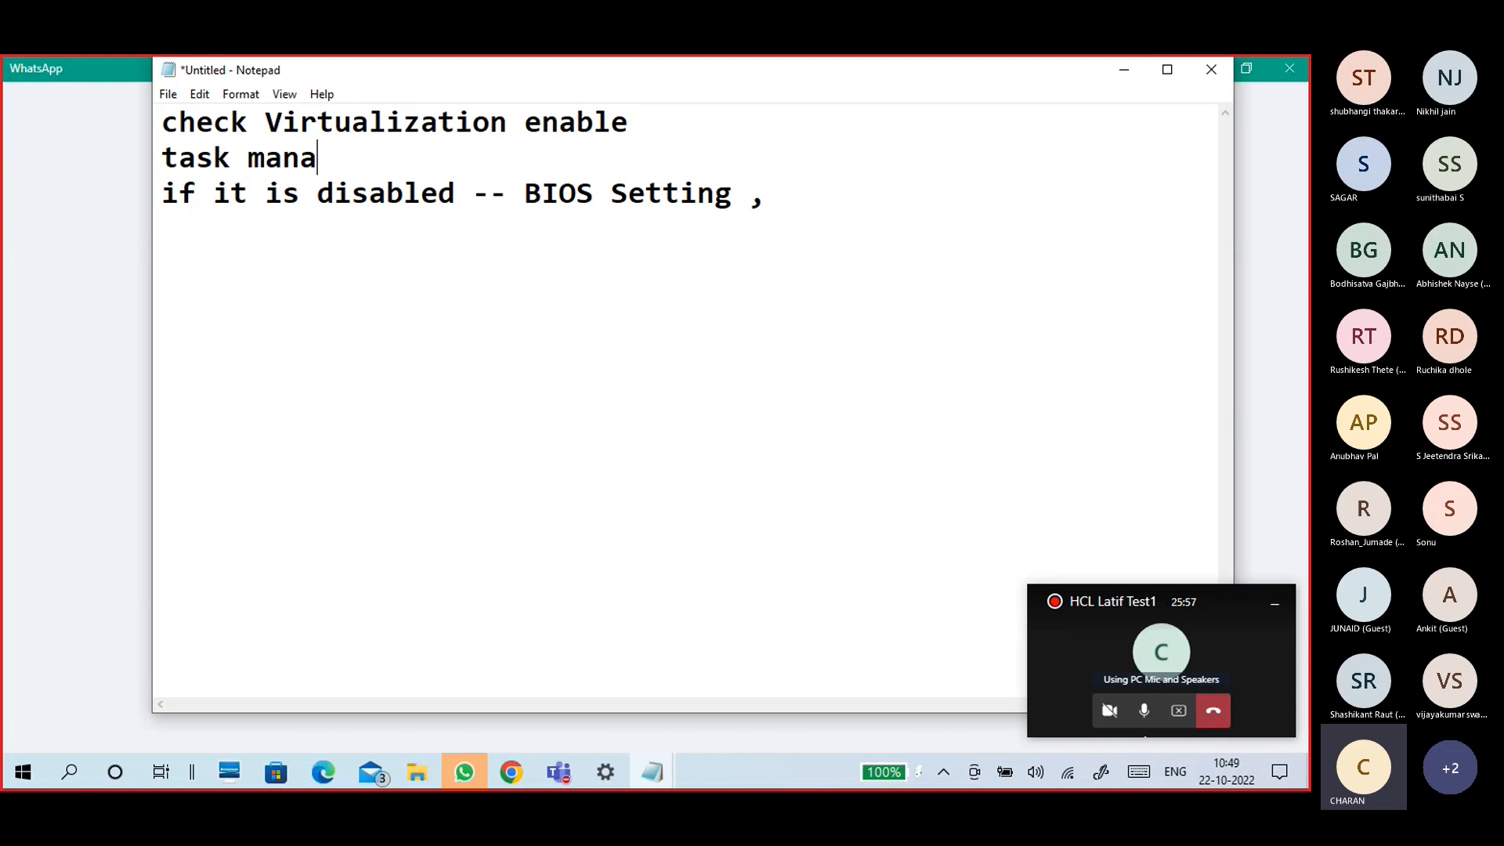
{"action": "type", "text": "ger - perfor"}
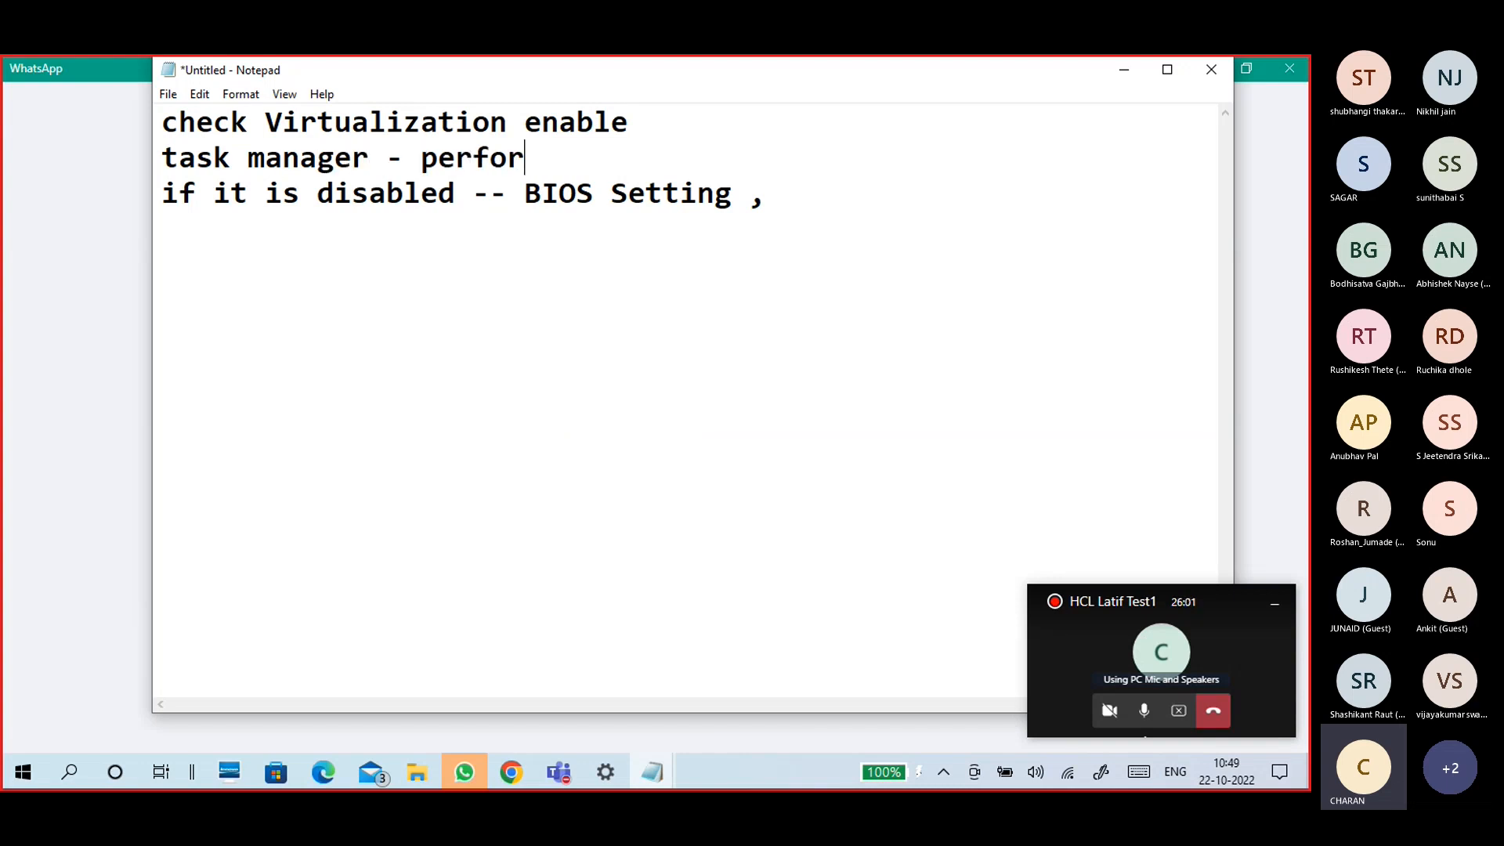
{"action": "type", "text": "mace - cpu -"}
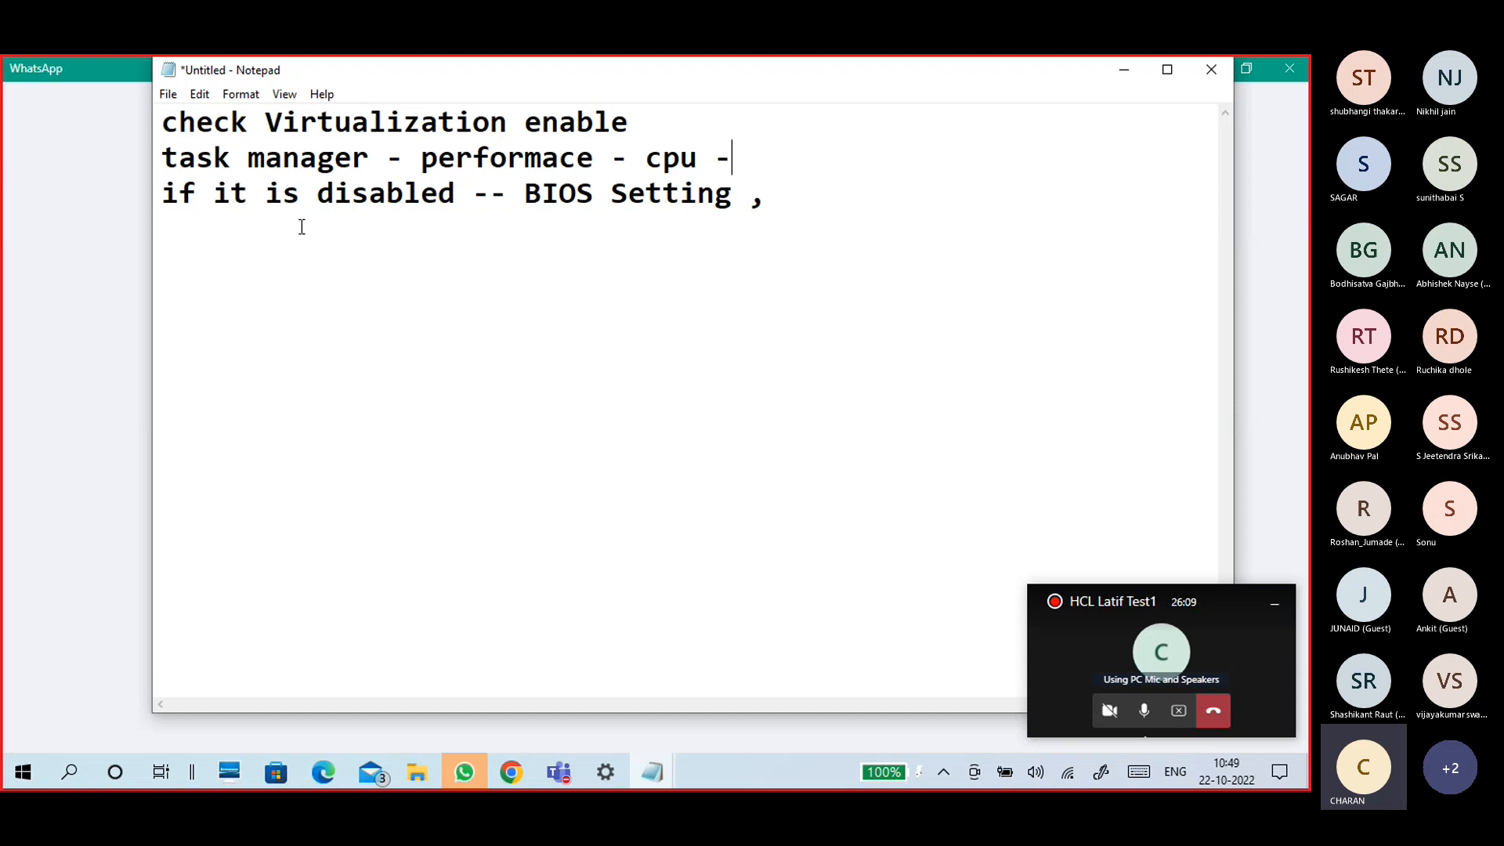
{"action": "key", "text": "Return"}
{"action": "key", "text": "Return"}
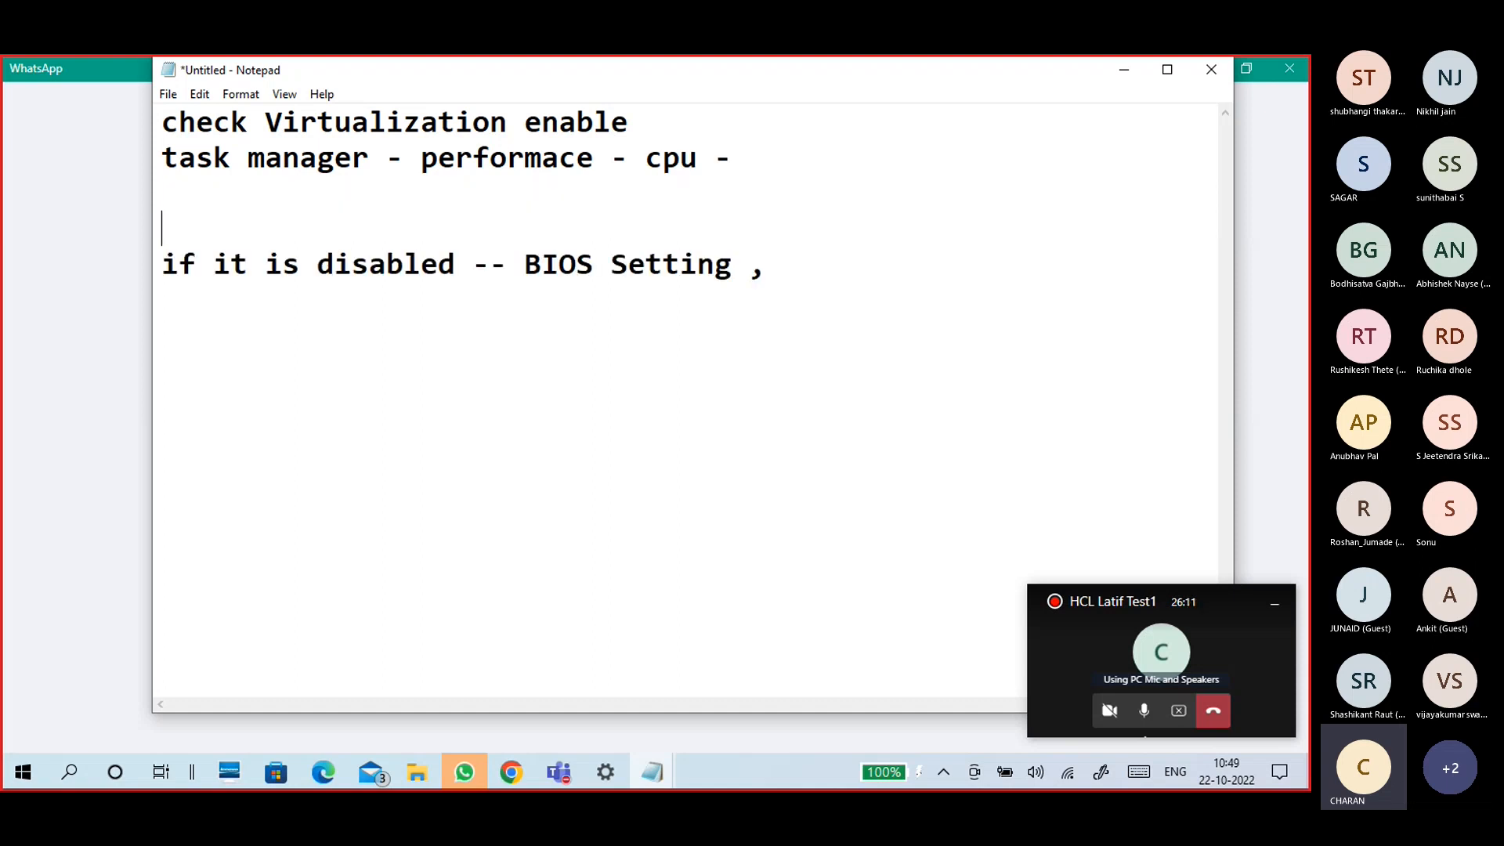
Complete the BIOS Setting line in the note with "virtualization technology - disabled -- enable"
{"action": "left_click", "coordinate": [778, 271]}
{"action": "type", "text": "virtualiza"}
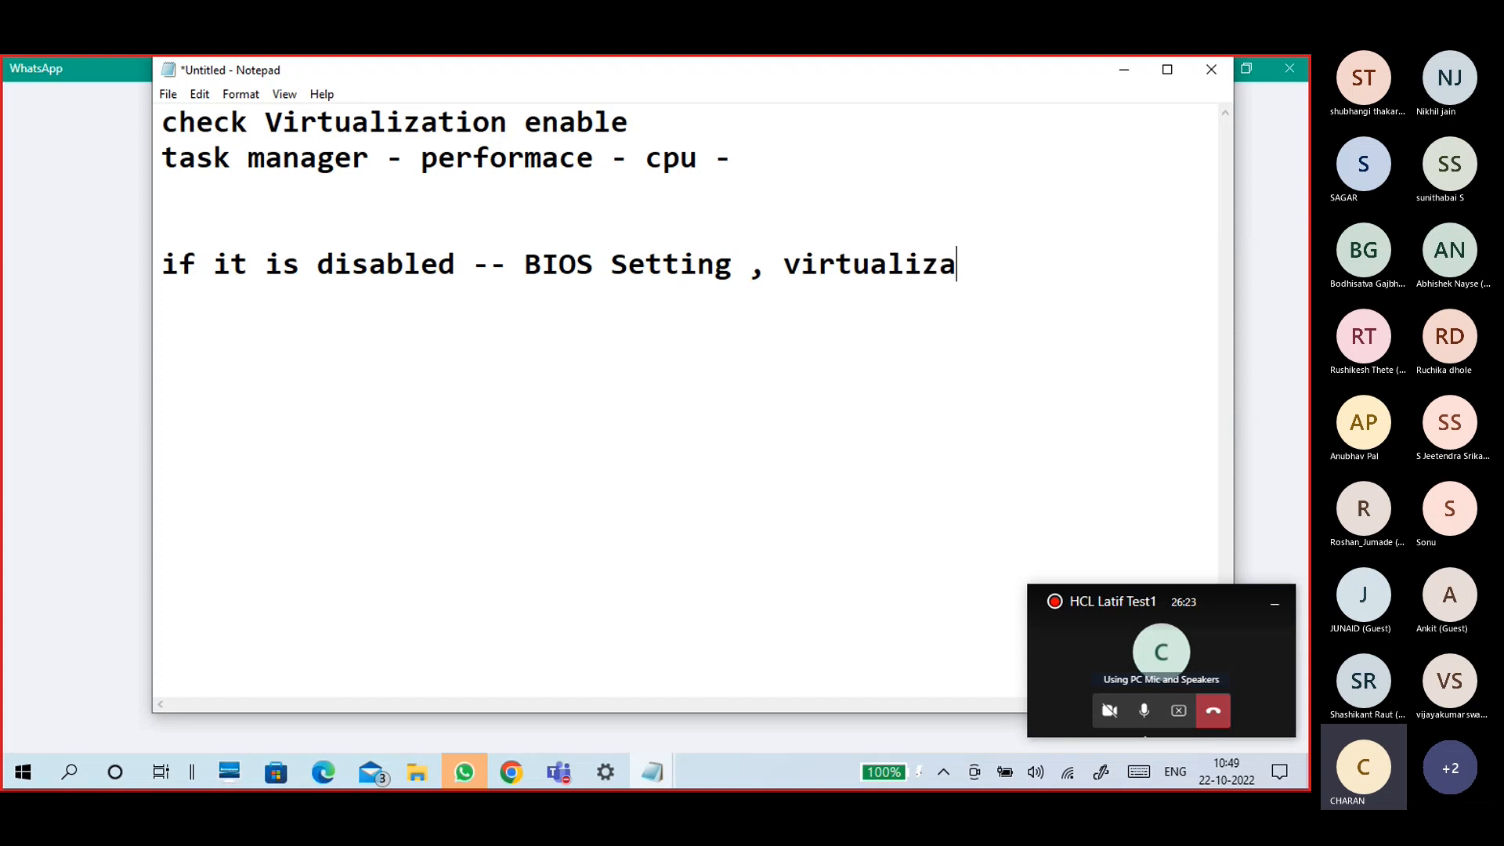
{"action": "type", "text": "tion technology"}
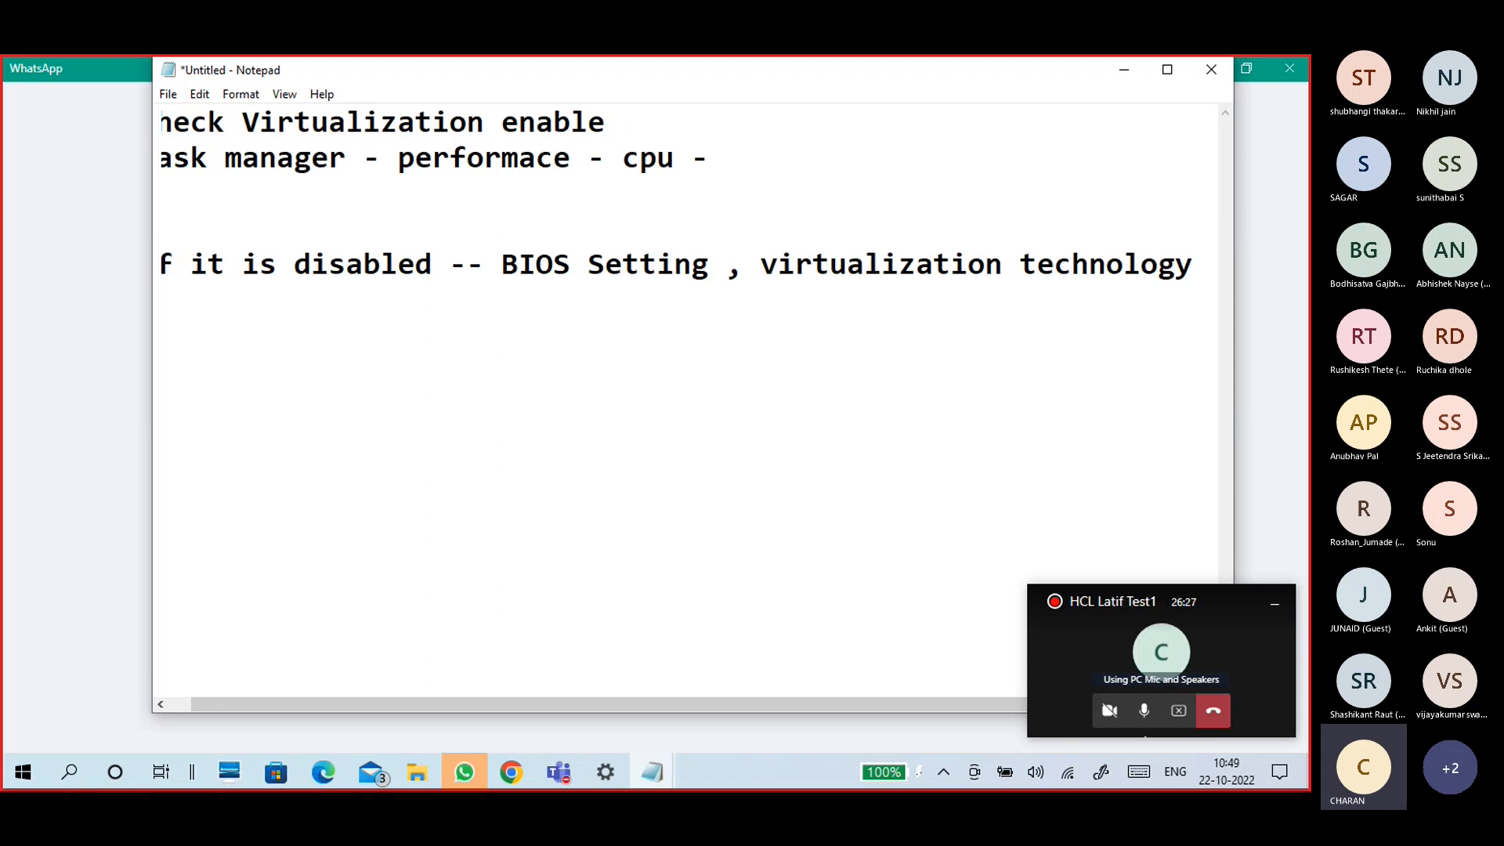
{"action": "type", "text": " - e"}
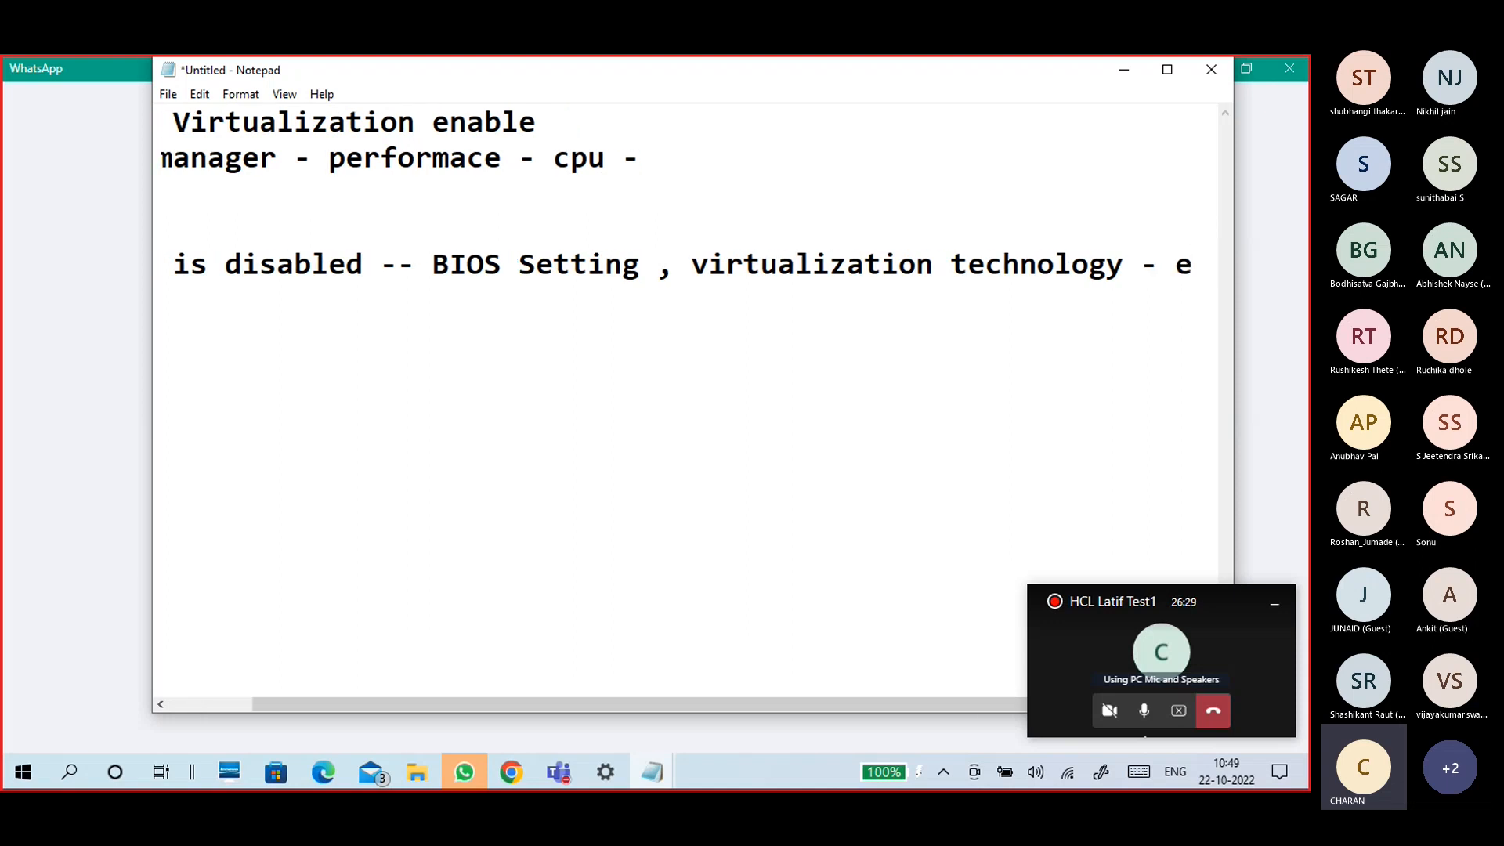
{"action": "key", "text": "BackSpace"}
{"action": "type", "text": "dis"}
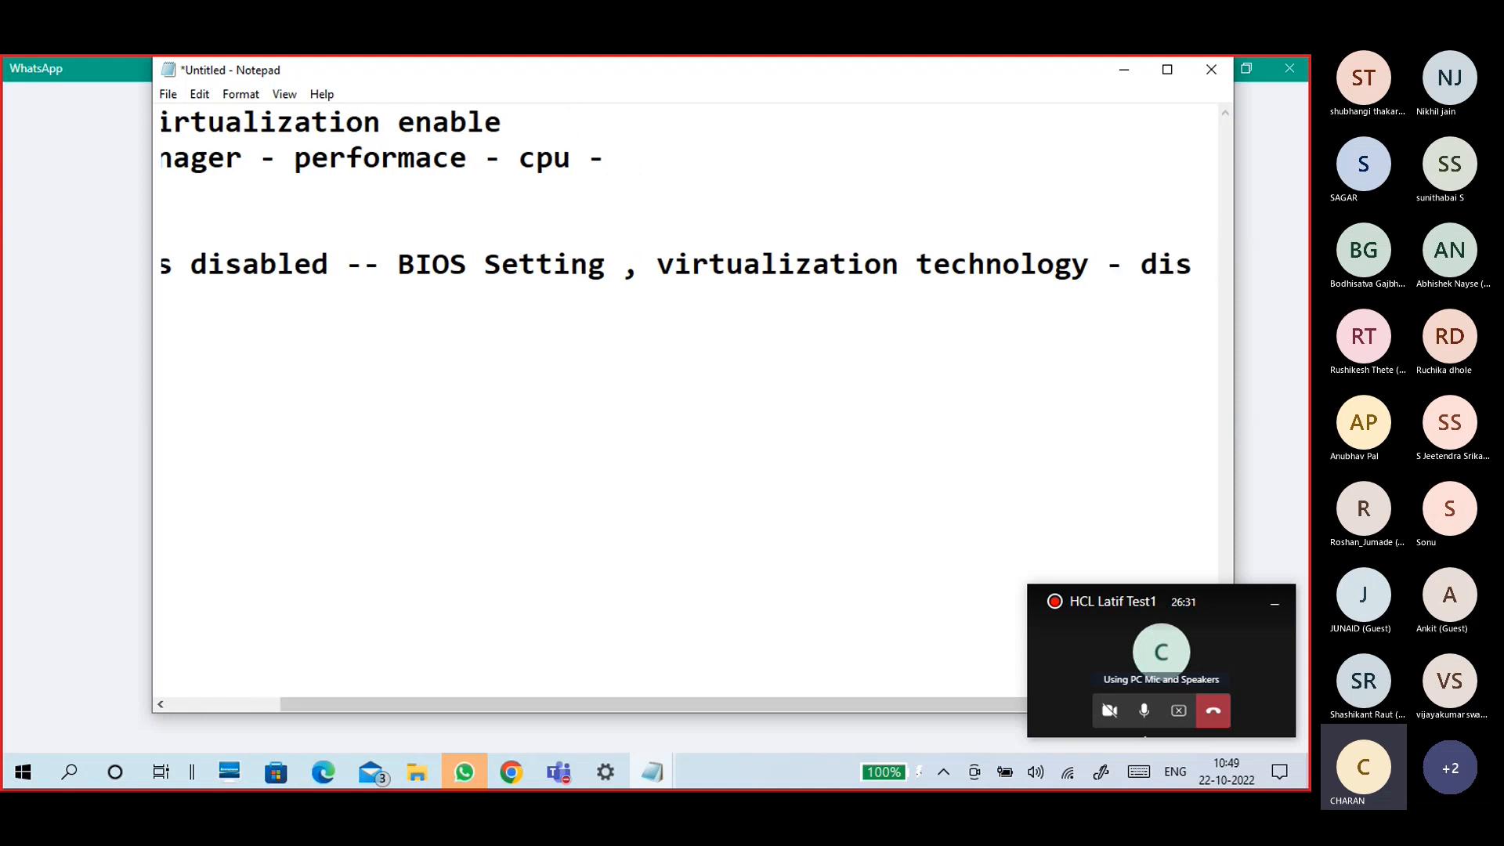
{"action": "type", "text": "abled"}
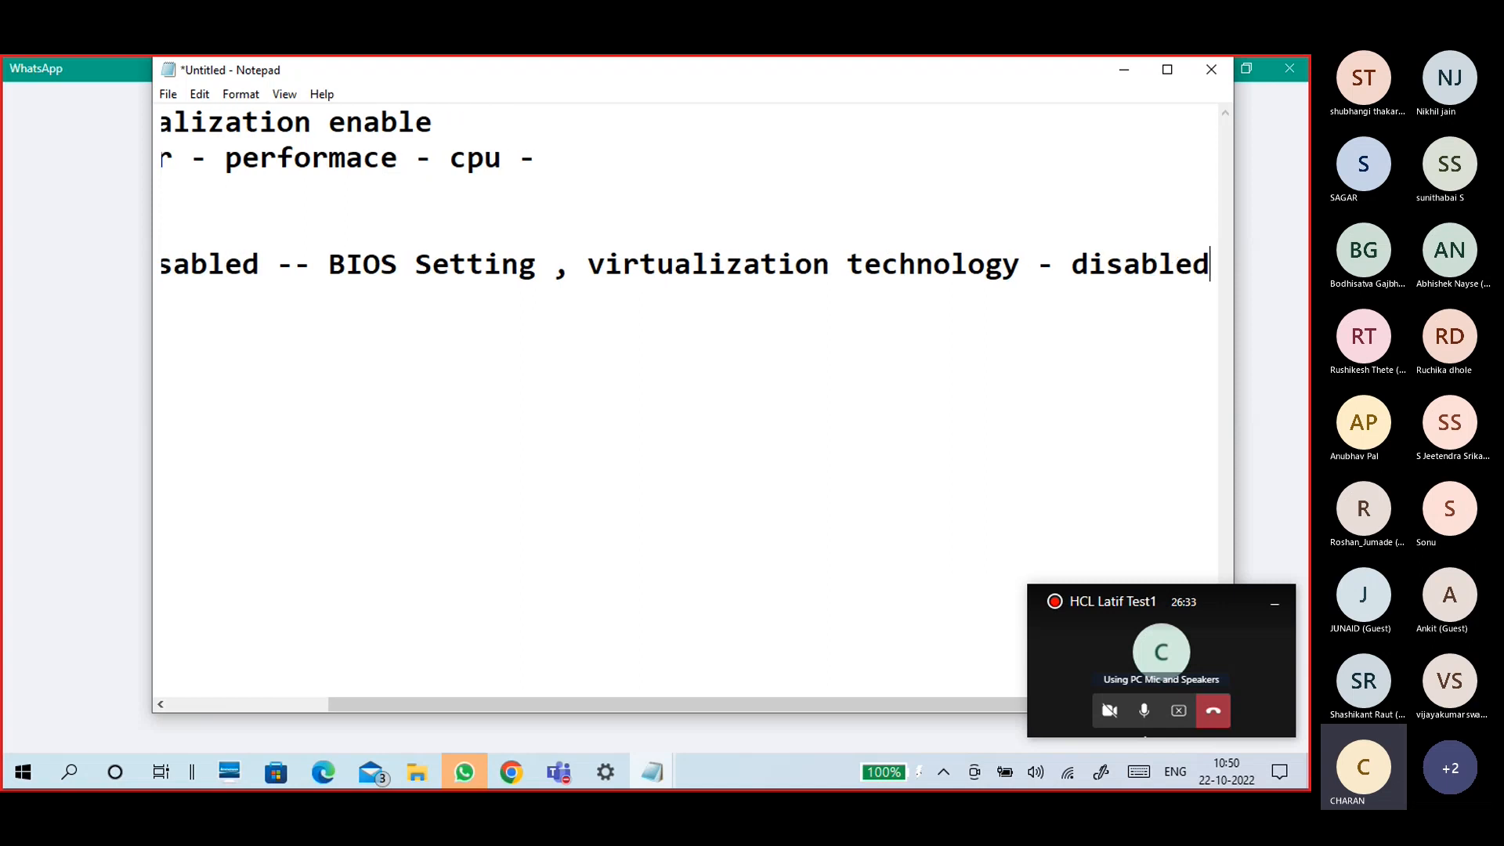
{"action": "type", "text": " -- en"}
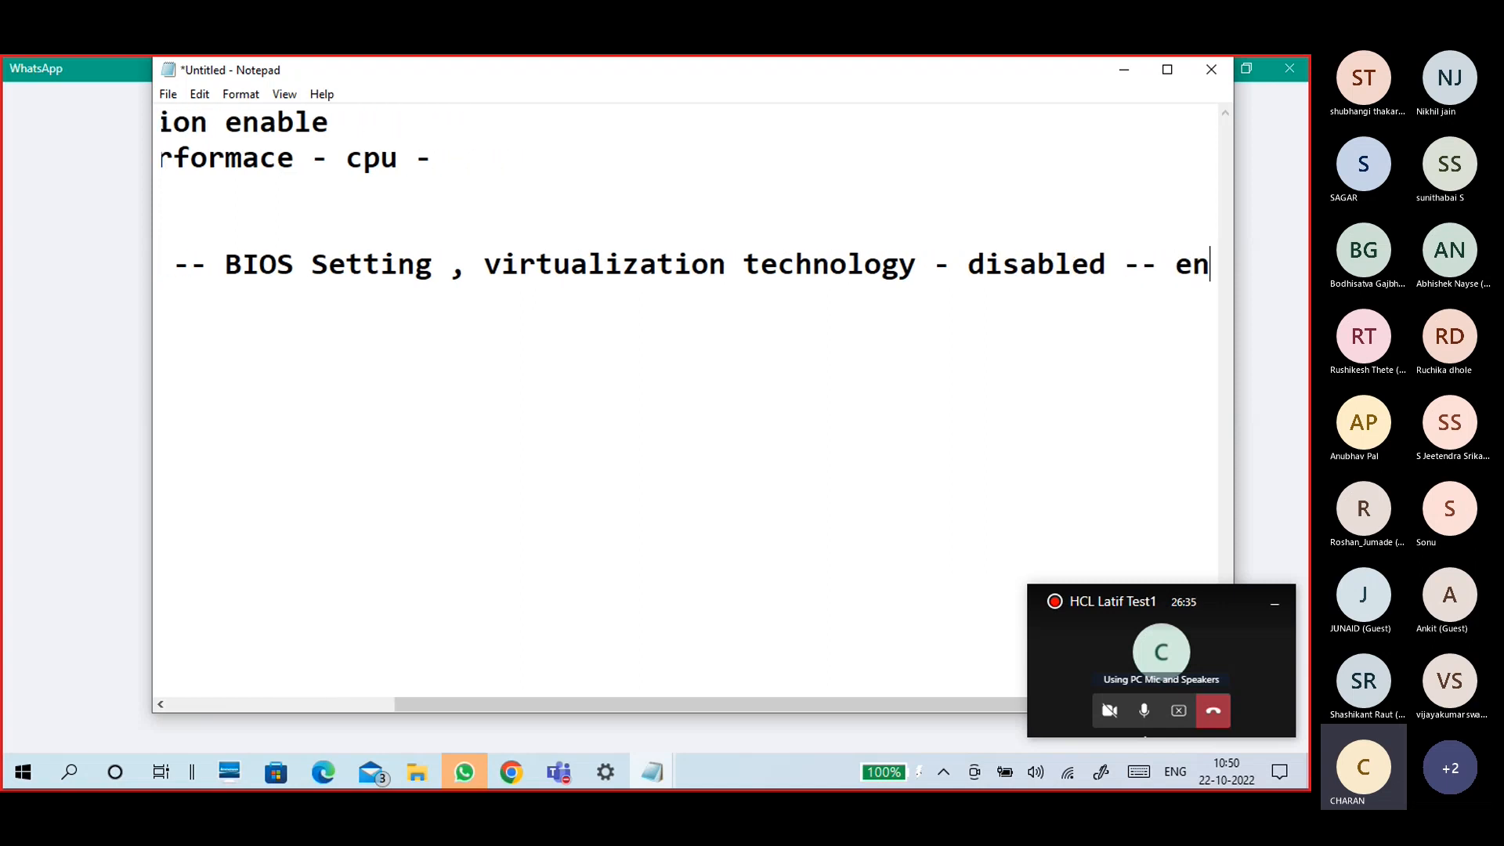
{"action": "type", "text": "able"}
{"action": "key", "text": "Return"}
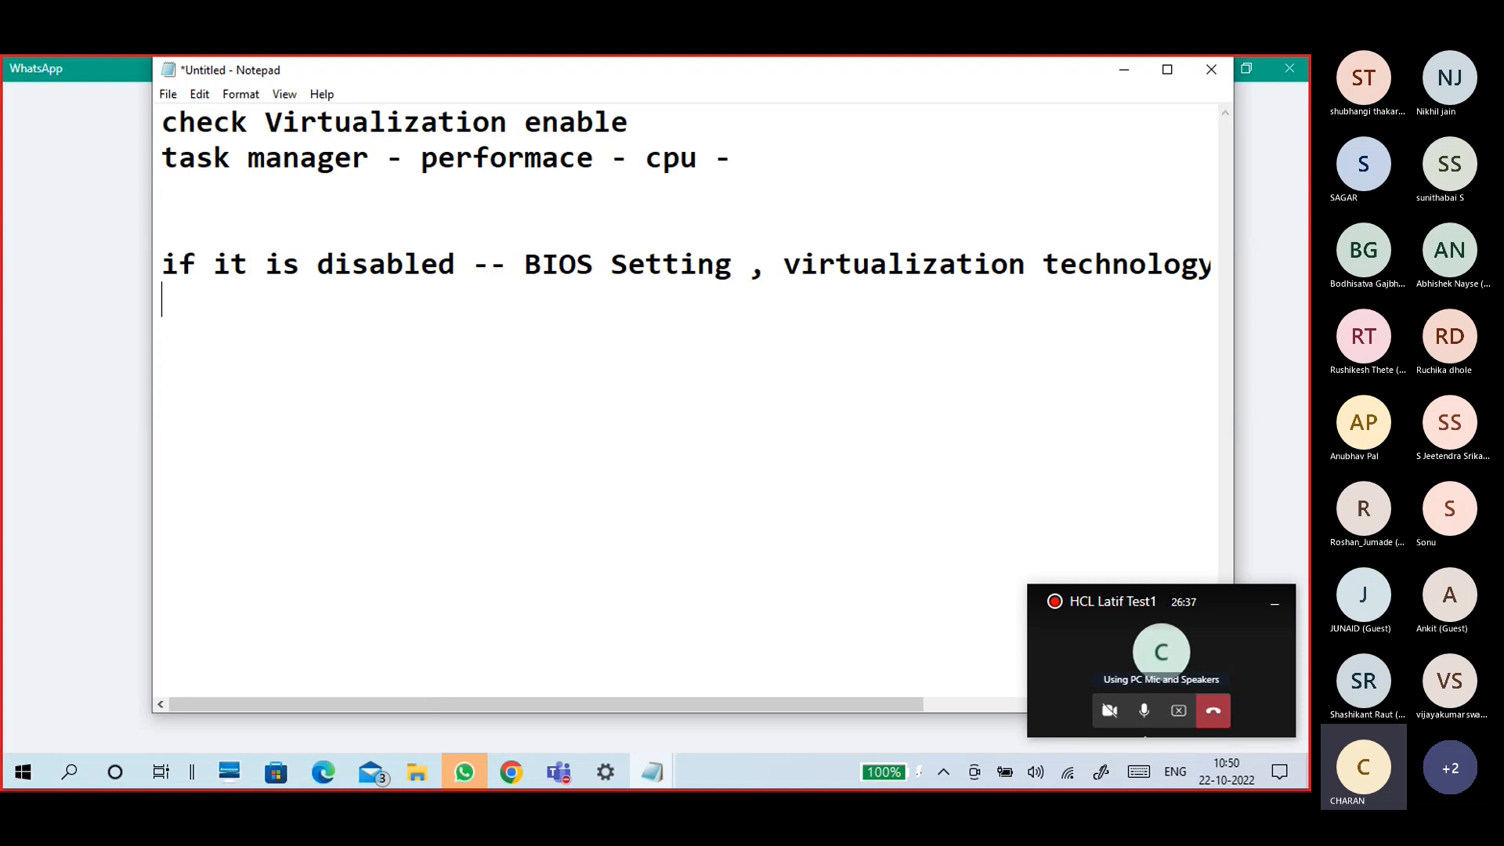
Add a "--" line at the end of the note and split the "--BIOS Setting" text onto its own line below "if it is disabled"
{"action": "key", "text": "Return"}
{"action": "type", "text": "--"}
{"action": "key", "text": "Return"}
{"action": "left_click", "coordinate": [474, 264]}
{"action": "key", "text": "Return"}
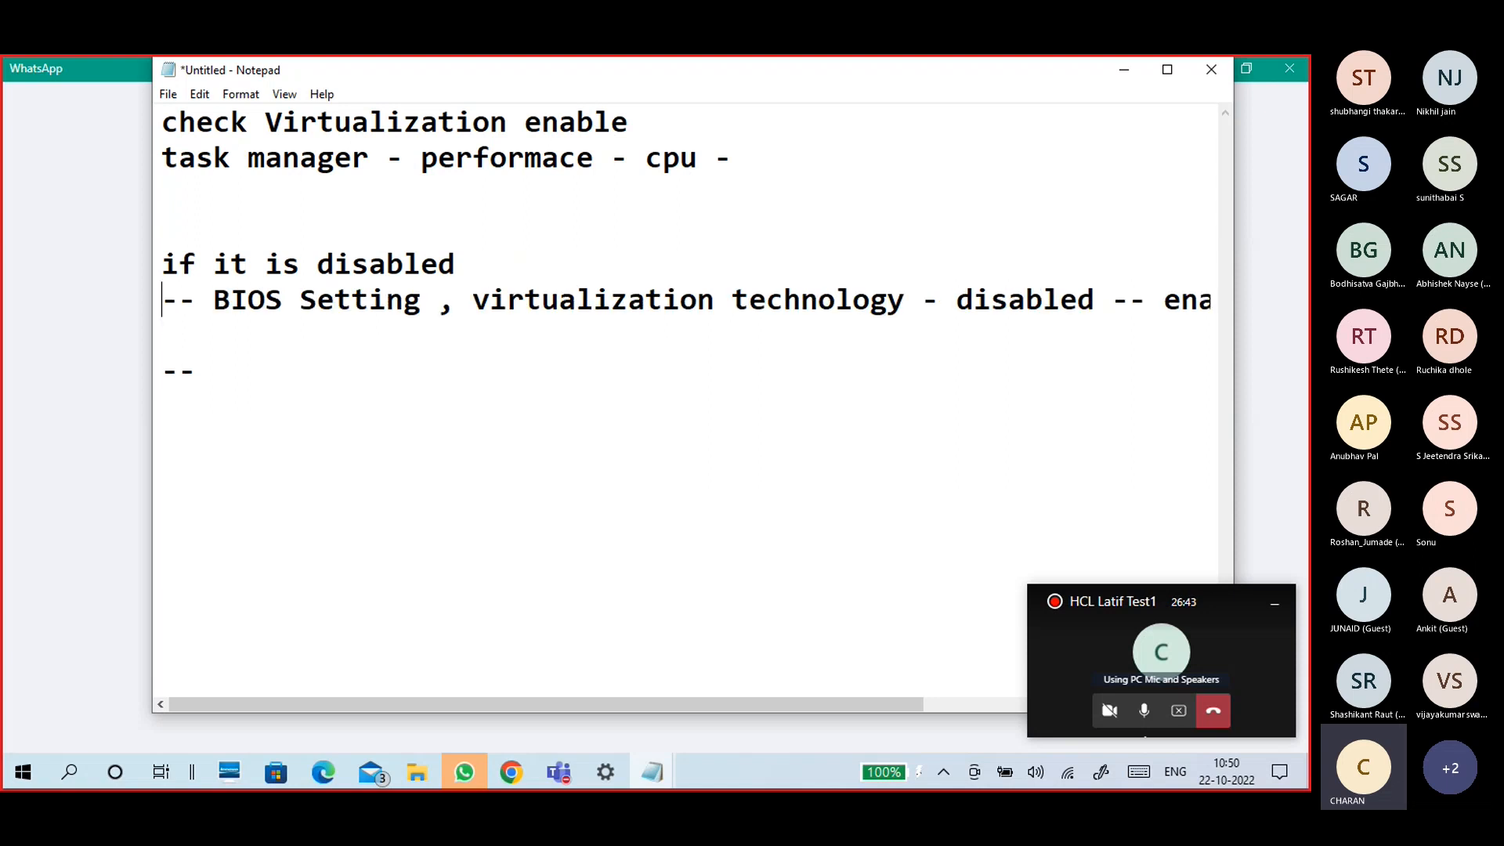
{"action": "left_click", "coordinate": [216, 307]}
{"action": "key", "text": "BackSpace"}
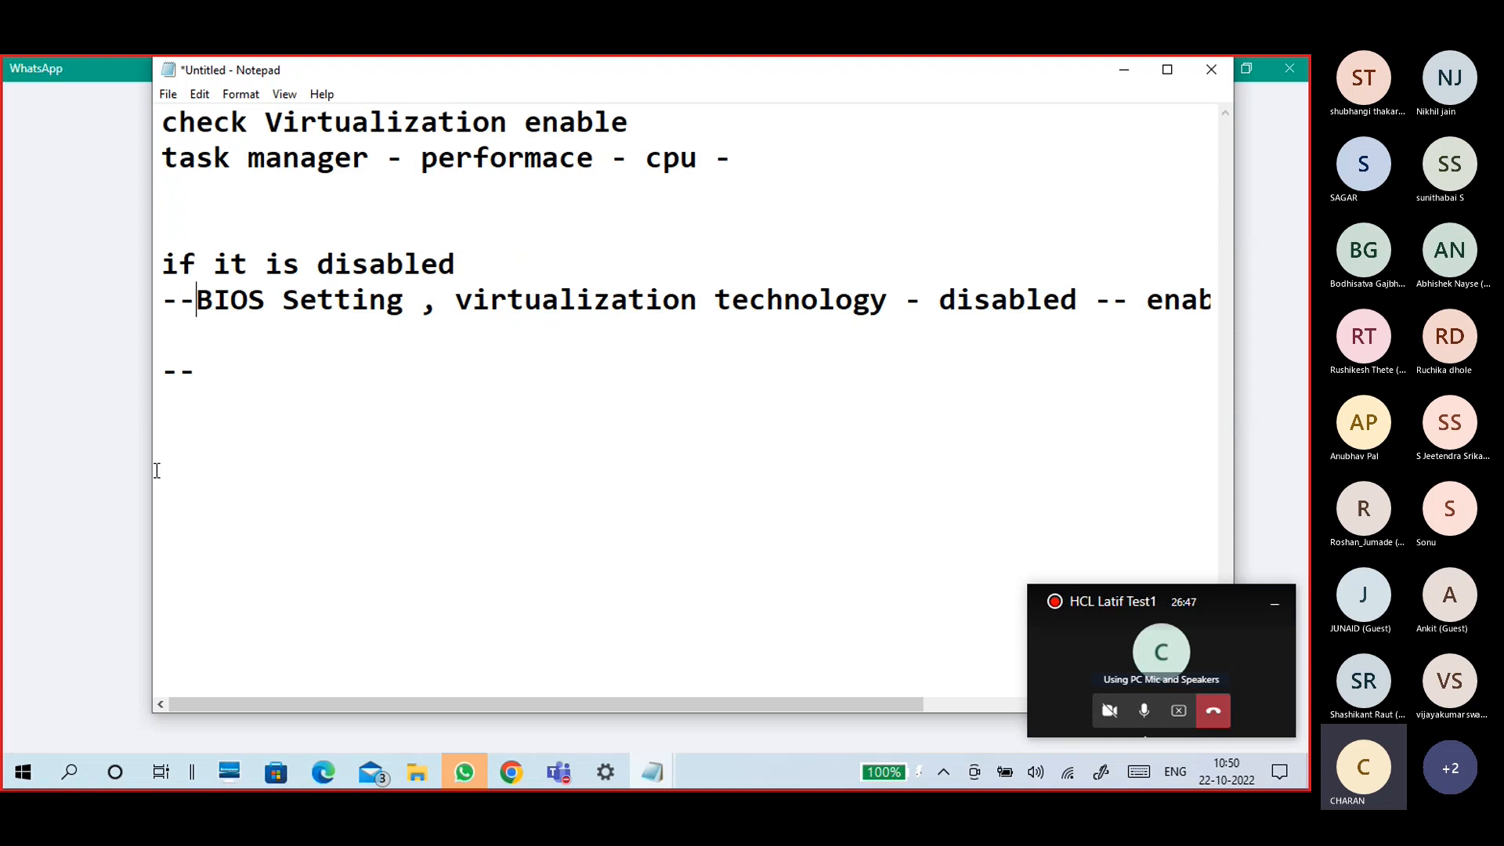
Remove the blank line below the BIOS Setting text and extend the dashes to a "----" separator
{"action": "left_click", "coordinate": [191, 355]}
{"action": "left_click", "coordinate": [186, 349]}
{"action": "key", "text": "Up"}
{"action": "key", "text": "End"}
{"action": "key", "text": "Down"}
{"action": "key", "text": "Down"}
{"action": "key", "text": "Left"}
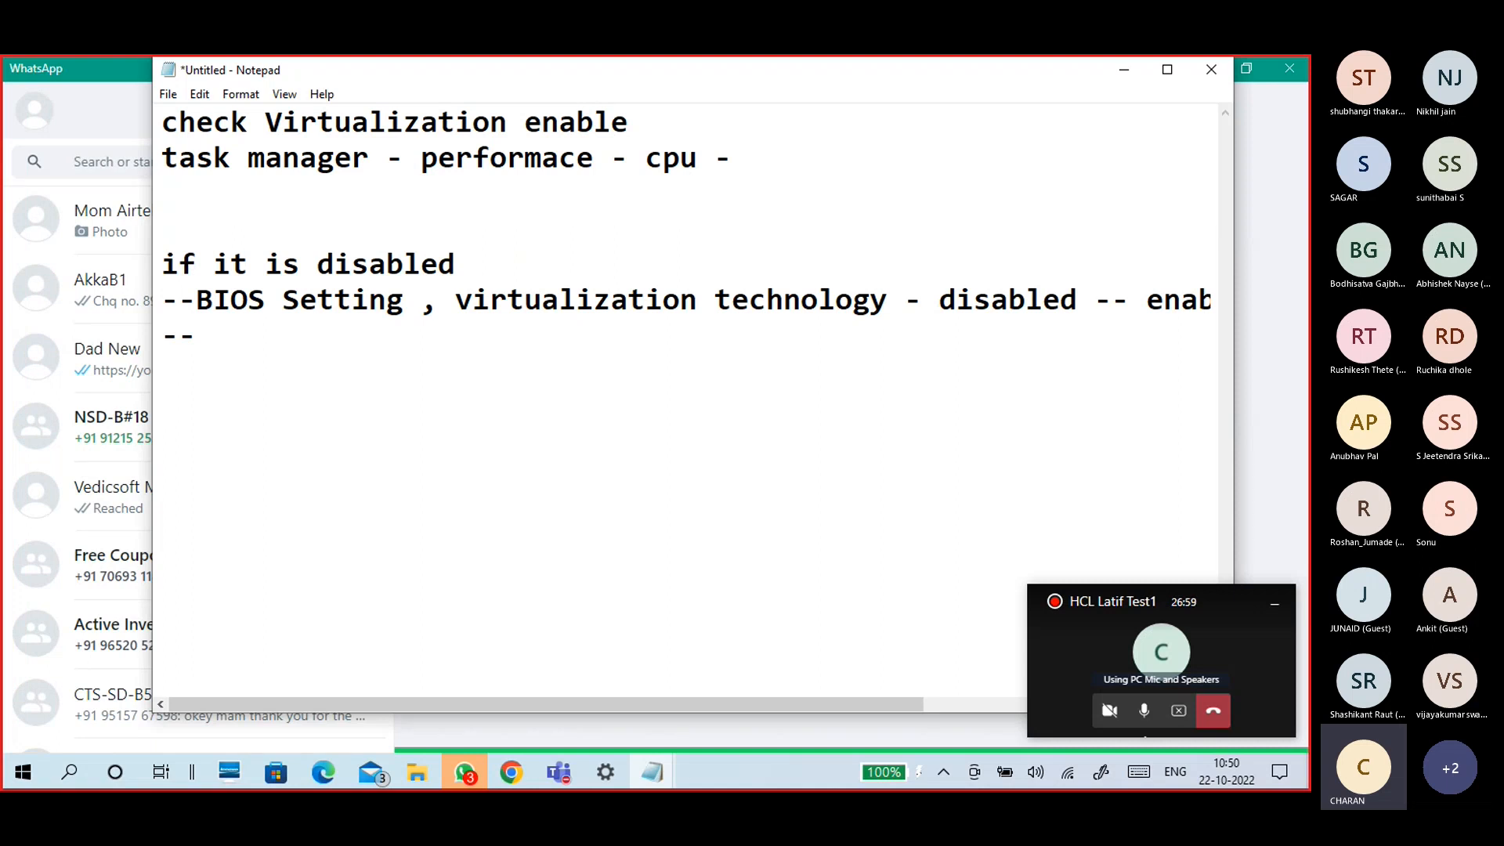
{"action": "left_click", "coordinate": [228, 347]}
{"action": "type", "text": "--"}
{"action": "left_click_drag", "start_coordinate": [456, 264], "coordinate": [304, 262]}
{"action": "left_click", "coordinate": [242, 376]}
Switch to WhatsApp, reply "started" in the NSD-B#18 group chat, and minimize it to return to the note
{"action": "left_click", "coordinate": [467, 771]}
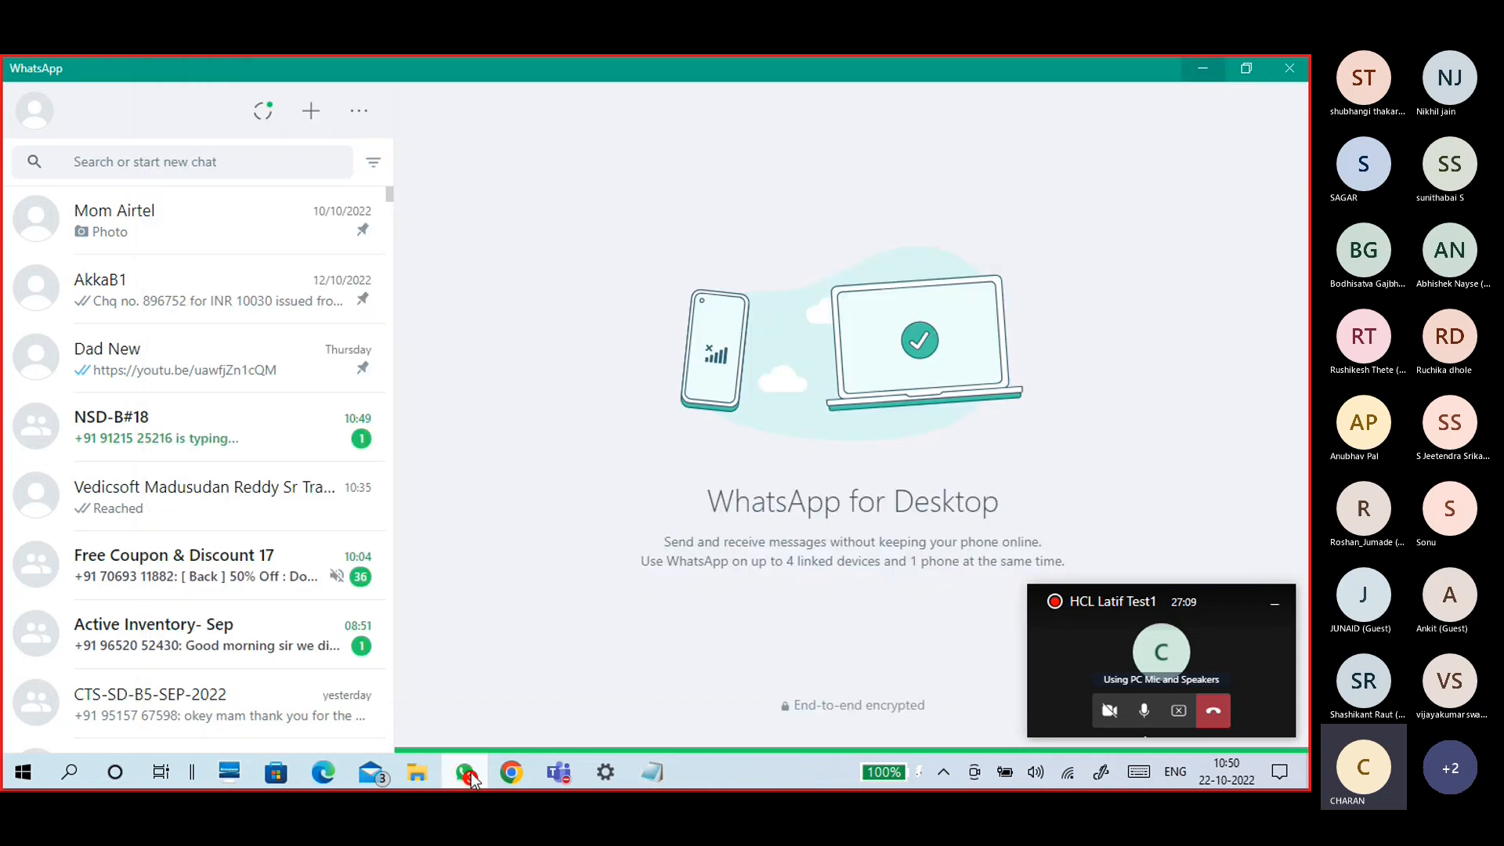
{"action": "left_click", "coordinate": [282, 436]}
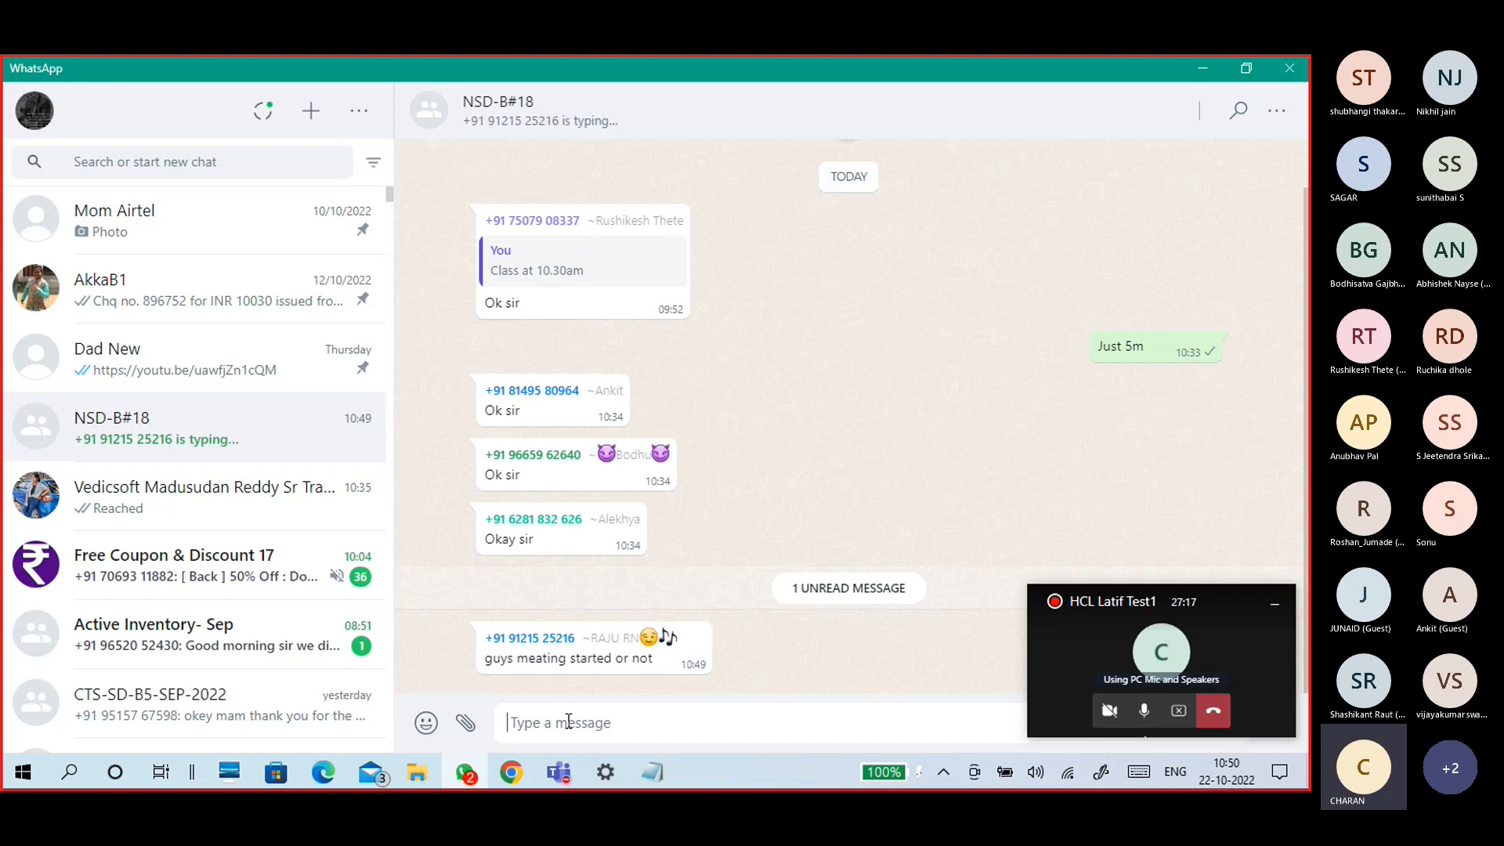
{"action": "type", "text": "started"}
{"action": "key", "text": "Return"}
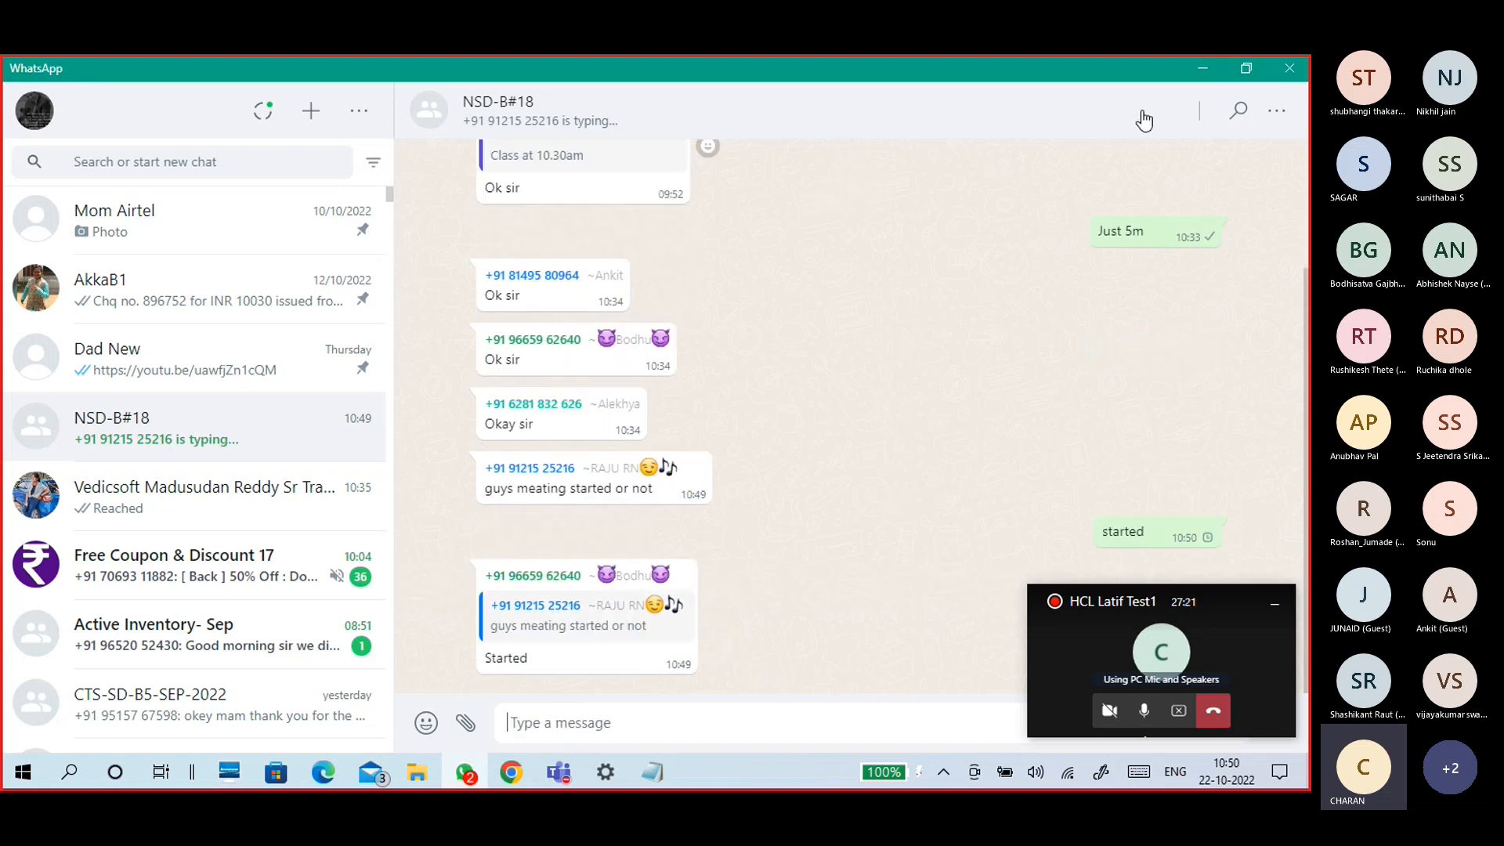
{"action": "left_click", "coordinate": [1194, 68]}
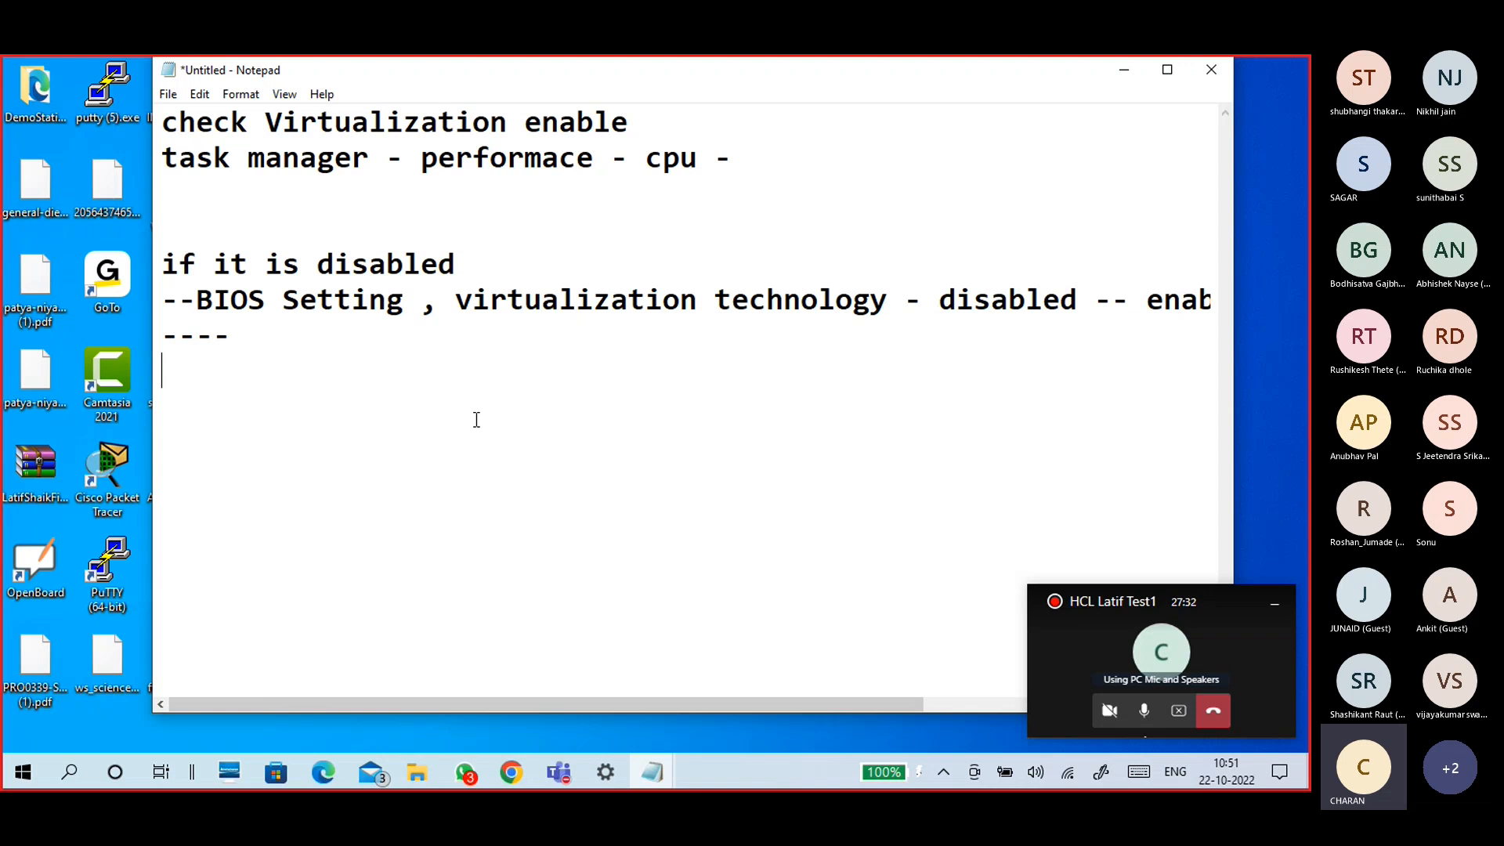
Add the lines "check RAM" and "4G" below the dashed separator in the note
{"action": "type", "text": "check RA"}
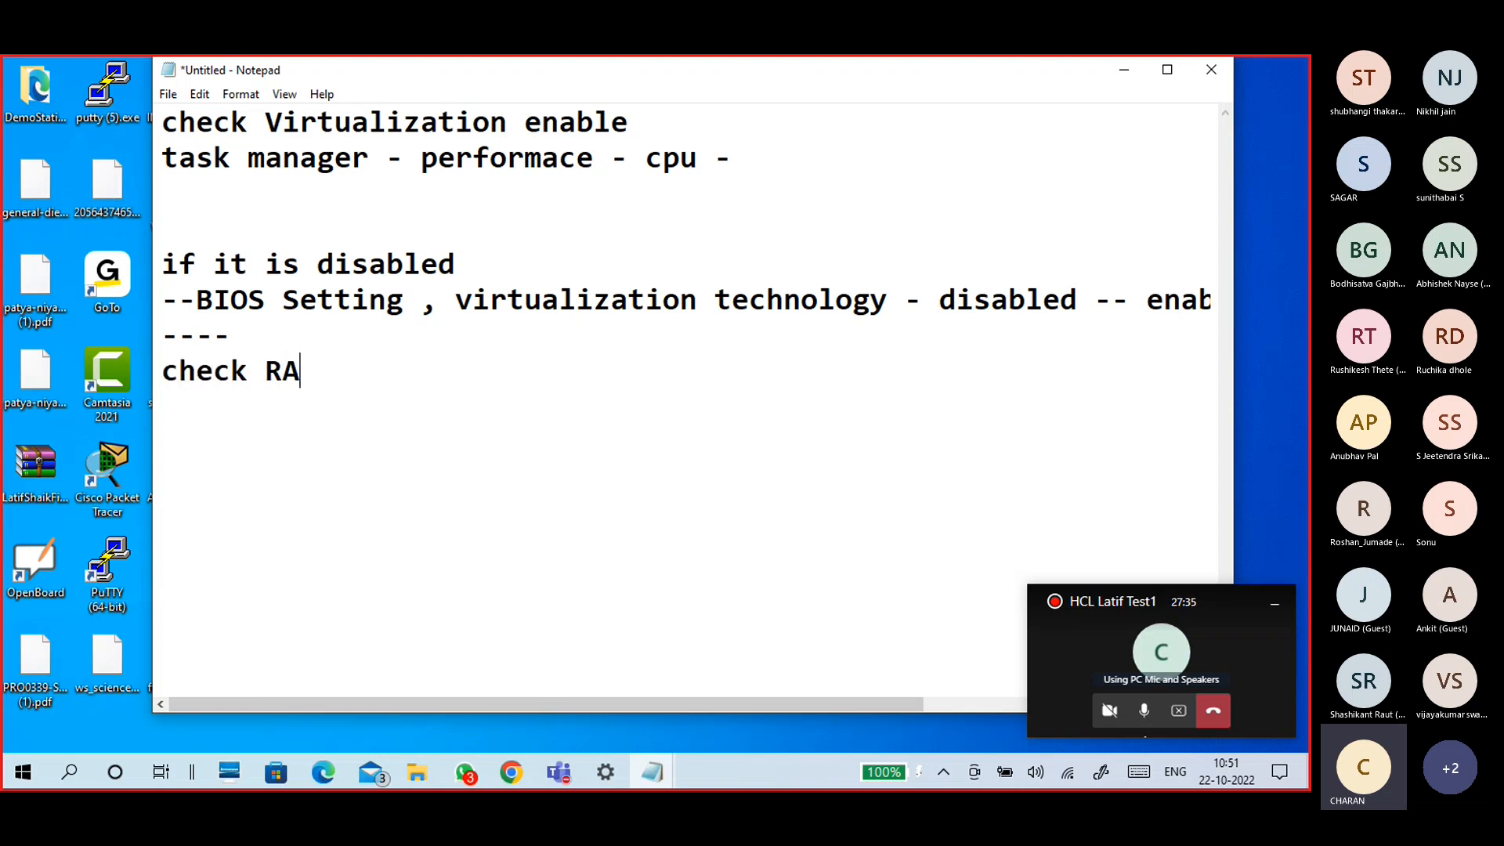
{"action": "type", "text": "M"}
{"action": "key", "text": "Return"}
{"action": "key", "text": "Return"}
{"action": "type", "text": "4G"}
{"action": "key", "text": "Return"}
Add the line "CentOS 7 linux - 2G" below the 4G entry
{"action": "type", "text": "C"}
{"action": "key", "text": "BackSpace"}
{"action": "type", "text": "Ce"}
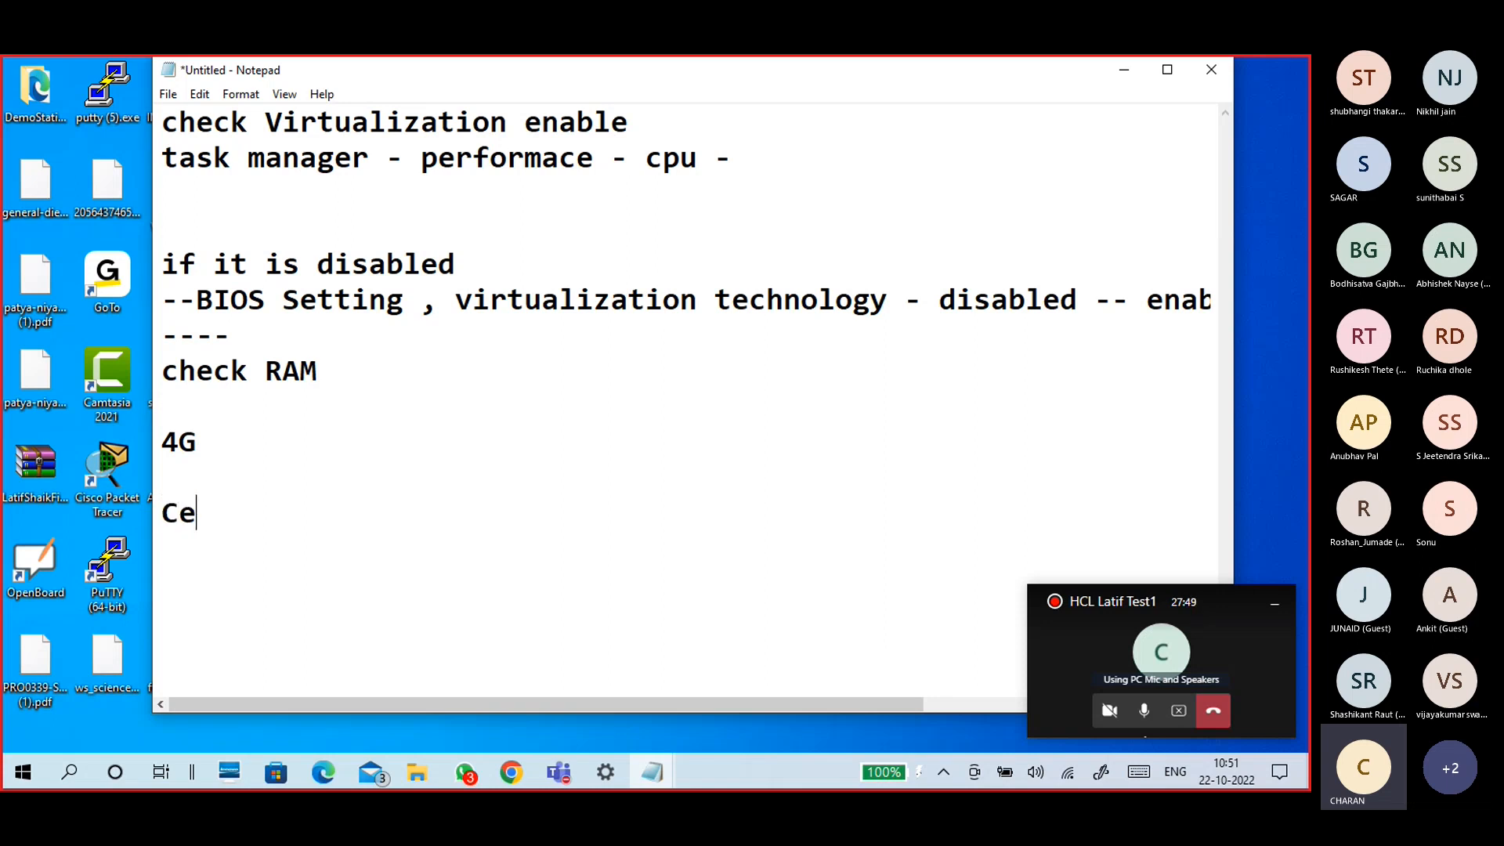
{"action": "type", "text": "ntOS 7 linux "}
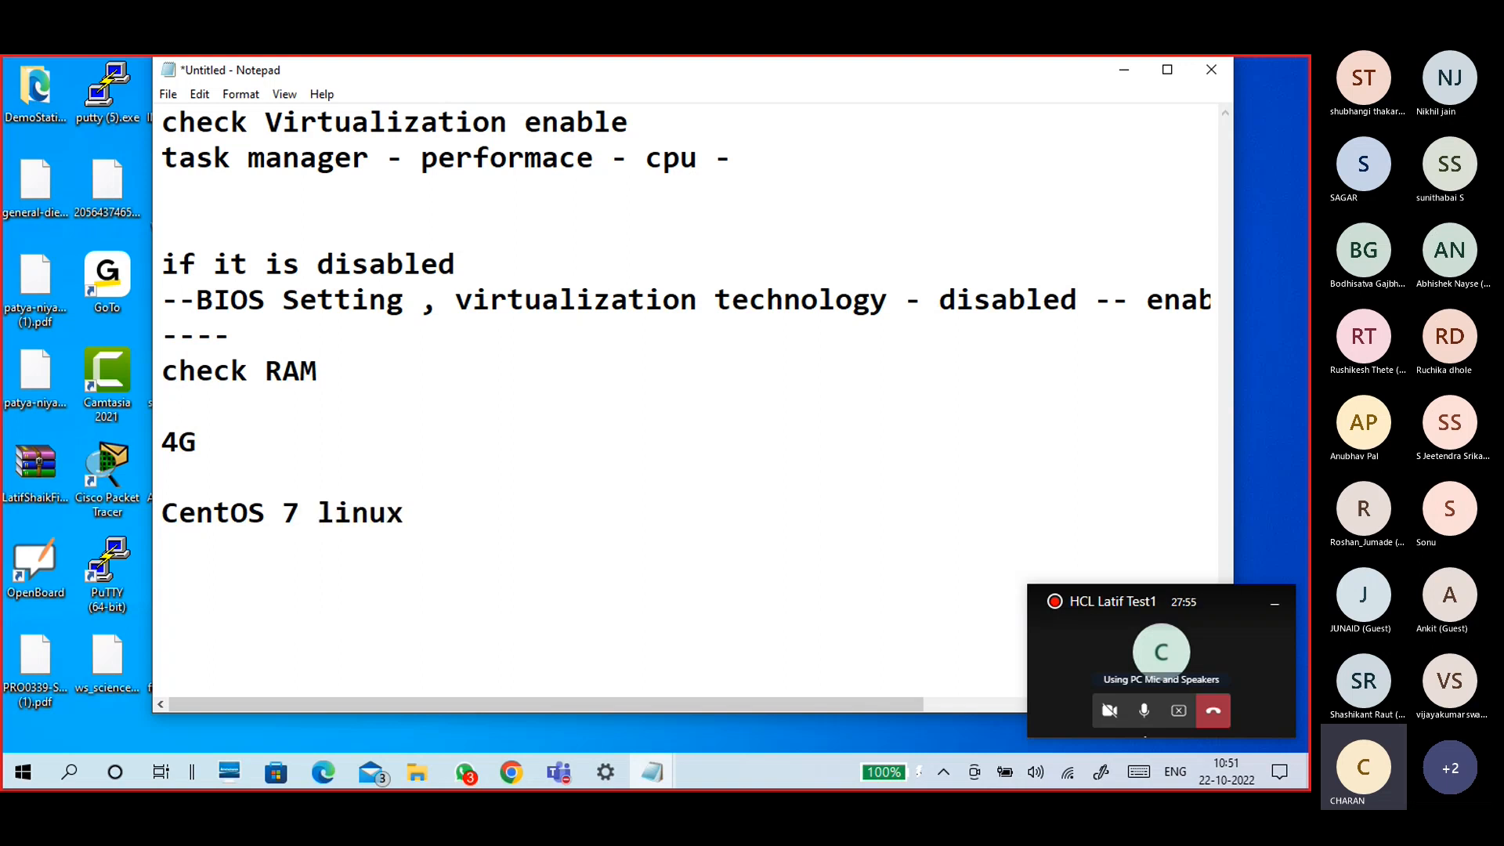
{"action": "type", "text": "- 2G"}
{"action": "key", "text": "alt+Tab"}
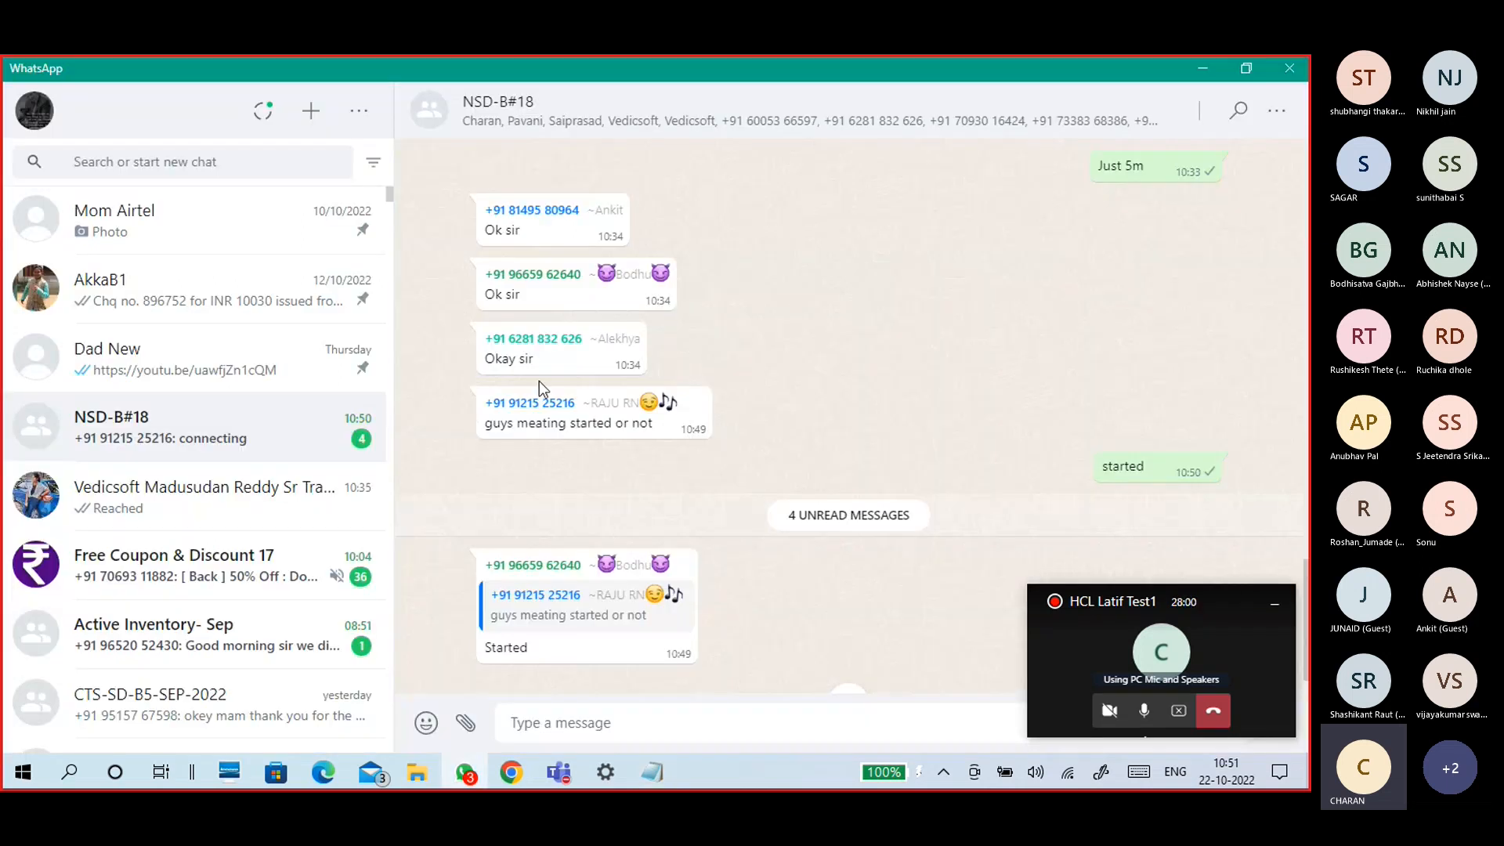
{"action": "left_click", "coordinate": [1203, 69]}
{"action": "left_click", "coordinate": [1207, 69]}
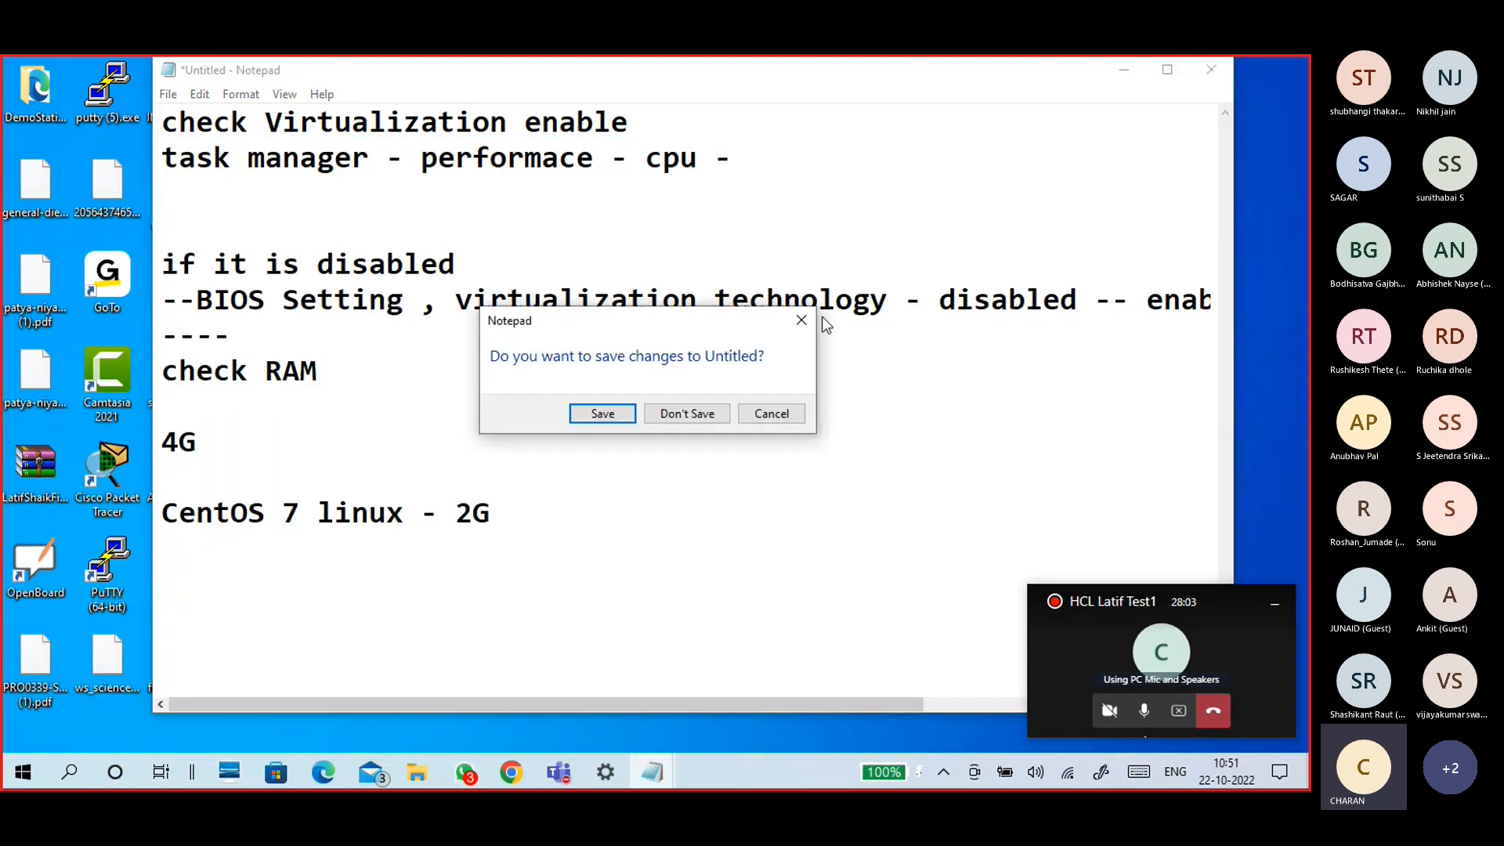
{"action": "left_click", "coordinate": [786, 415]}
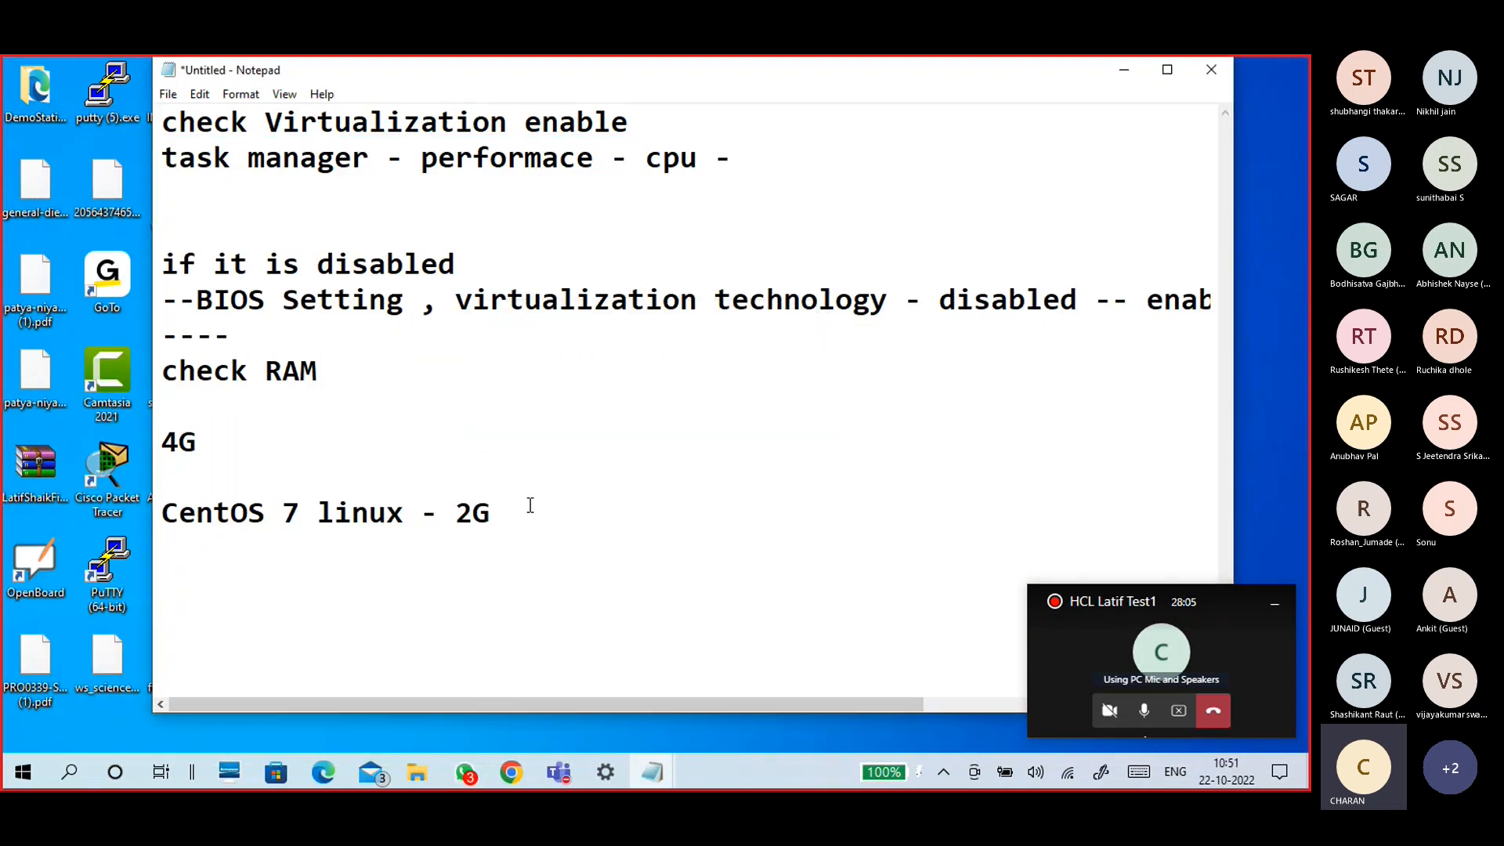
Extend the CentOS 7 line with "GUI, -- 1G GUI" and highlight its two memory requirements in turn
{"action": "type", "text": "GUI,"}
{"action": "type", "text": "-- 1G GUI"}
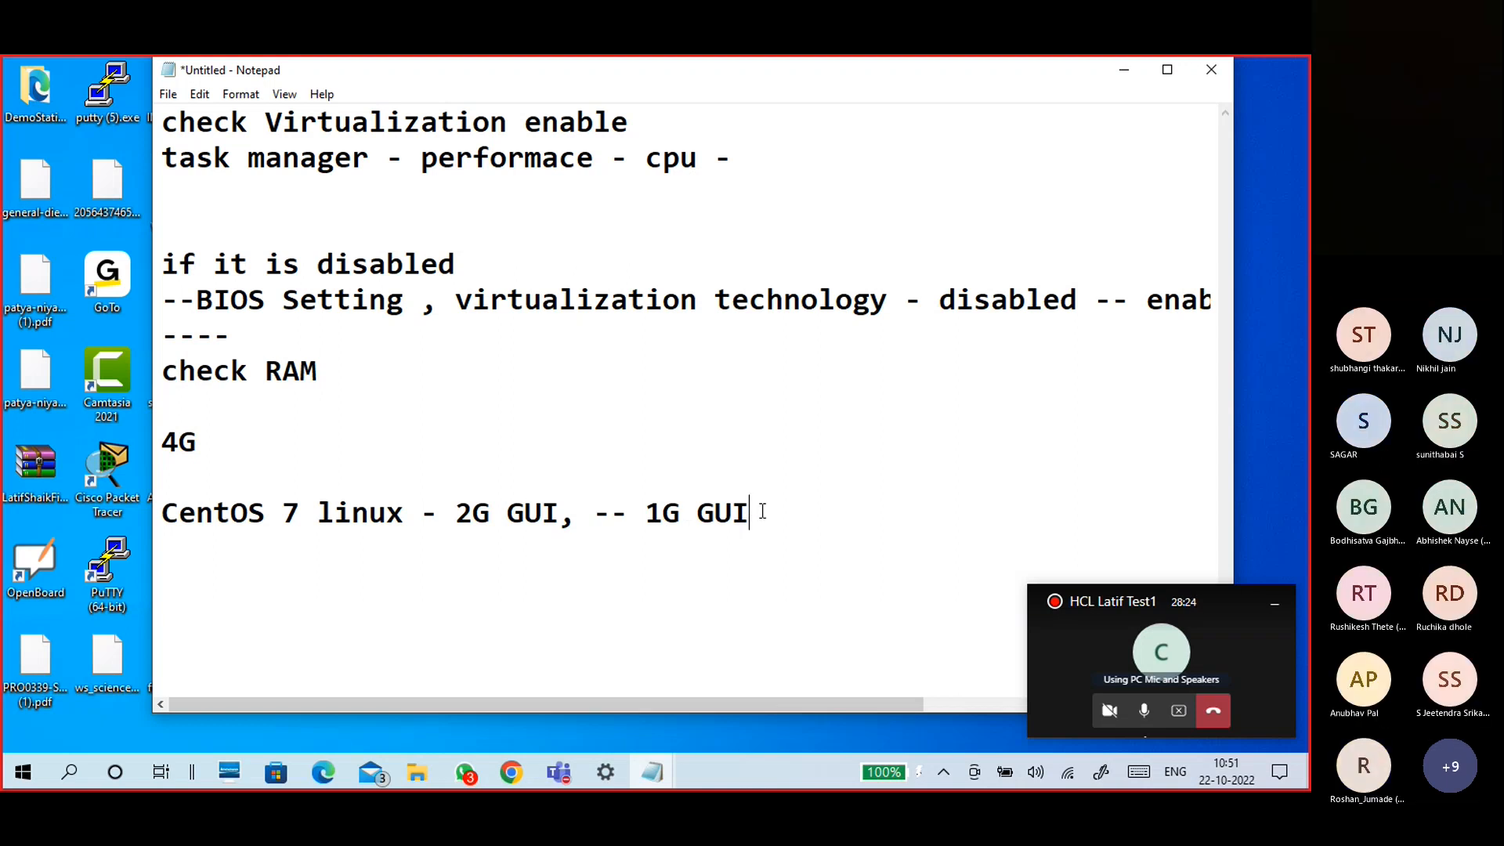
{"action": "left_click_drag", "start_coordinate": [764, 511], "coordinate": [594, 514]}
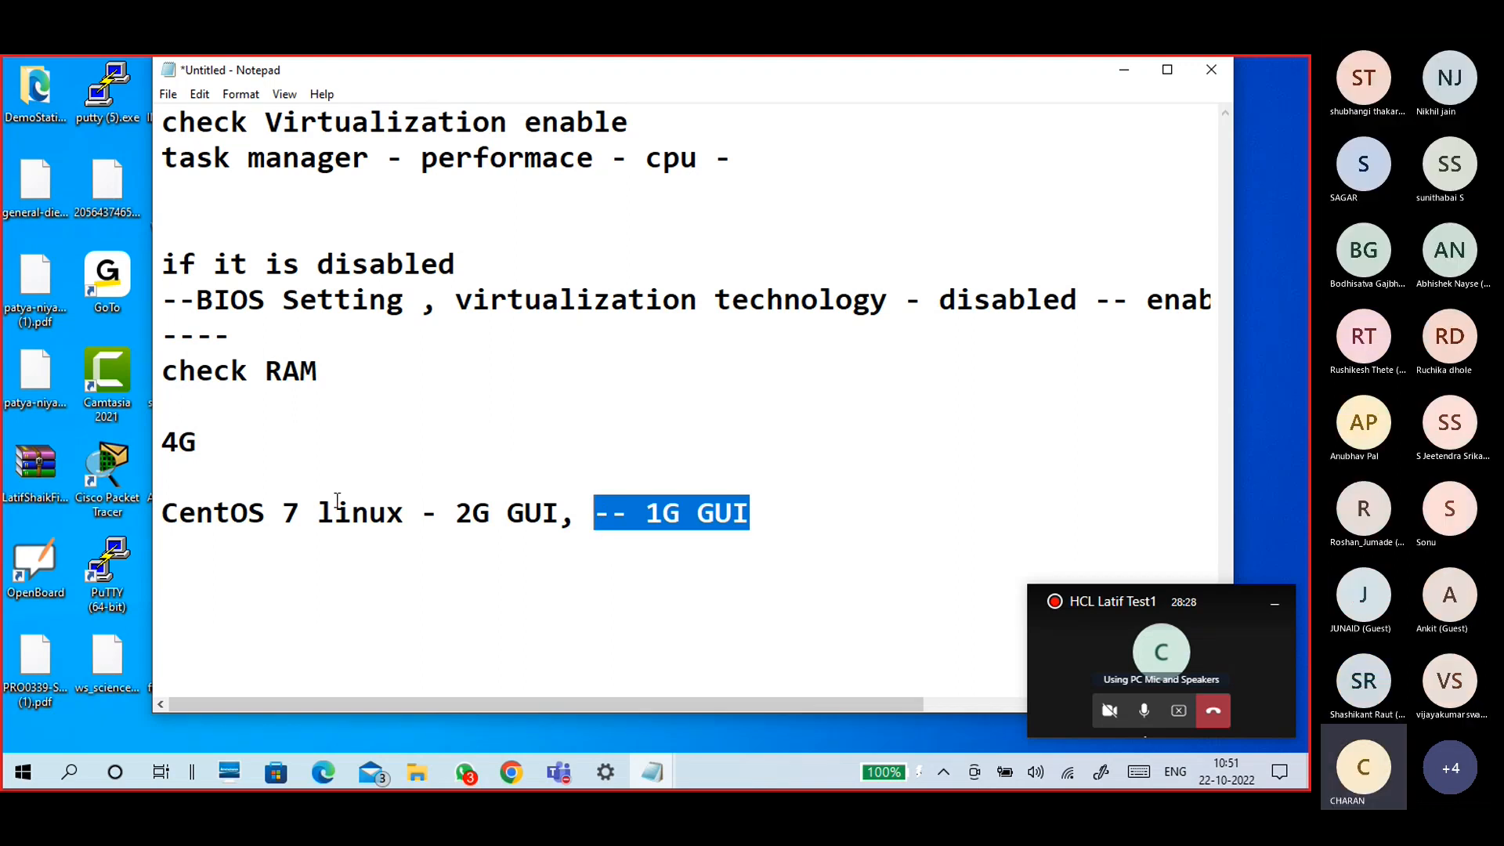
{"action": "left_click_drag", "start_coordinate": [556, 515], "coordinate": [456, 517]}
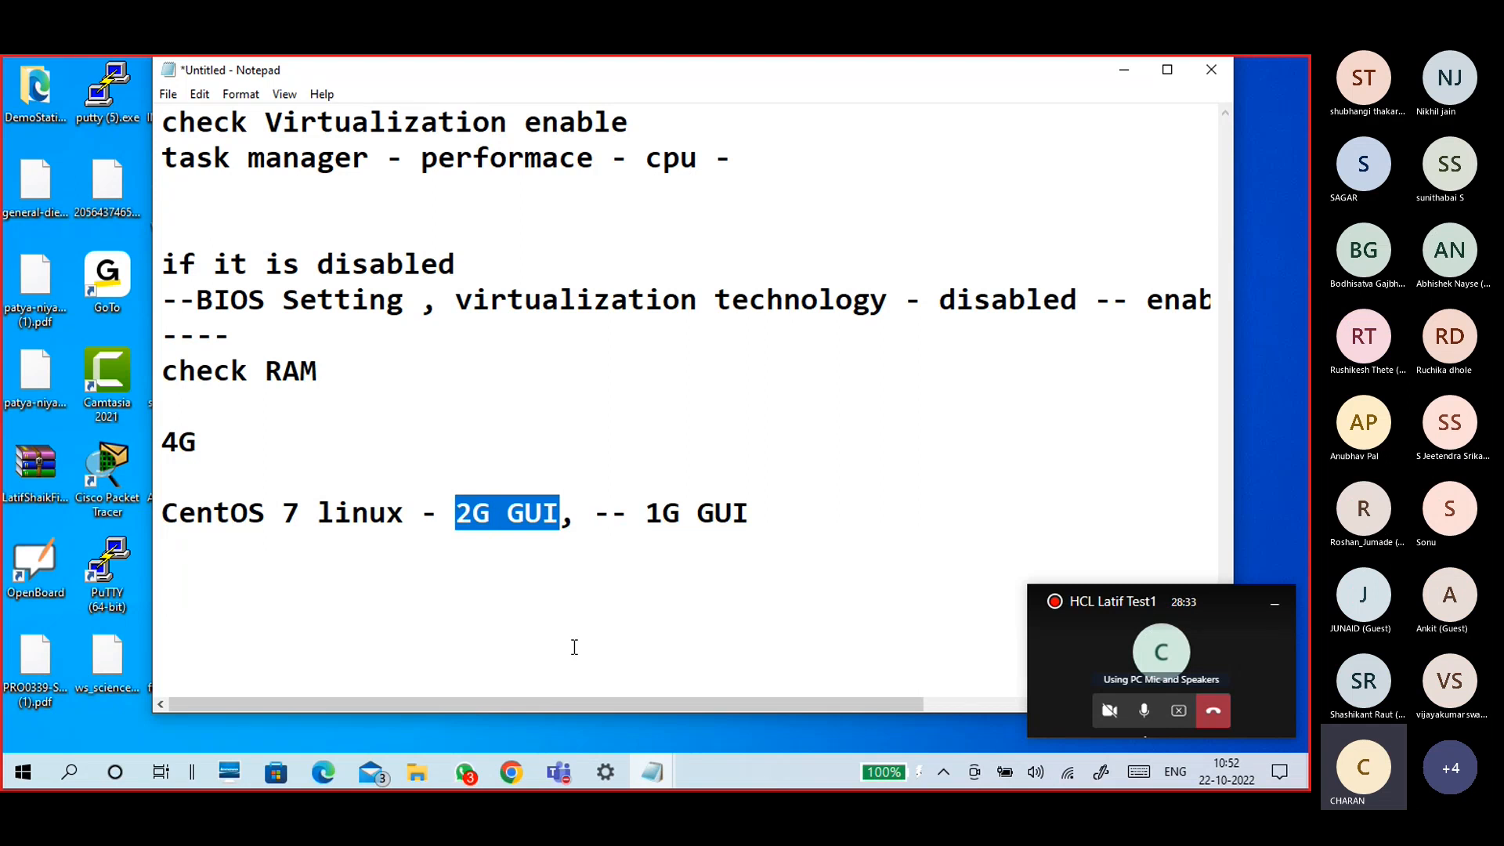
Open Task Manager and examine the CPU and Memory performance details
{"action": "right_click", "coordinate": [703, 768]}
{"action": "left_click", "coordinate": [744, 678]}
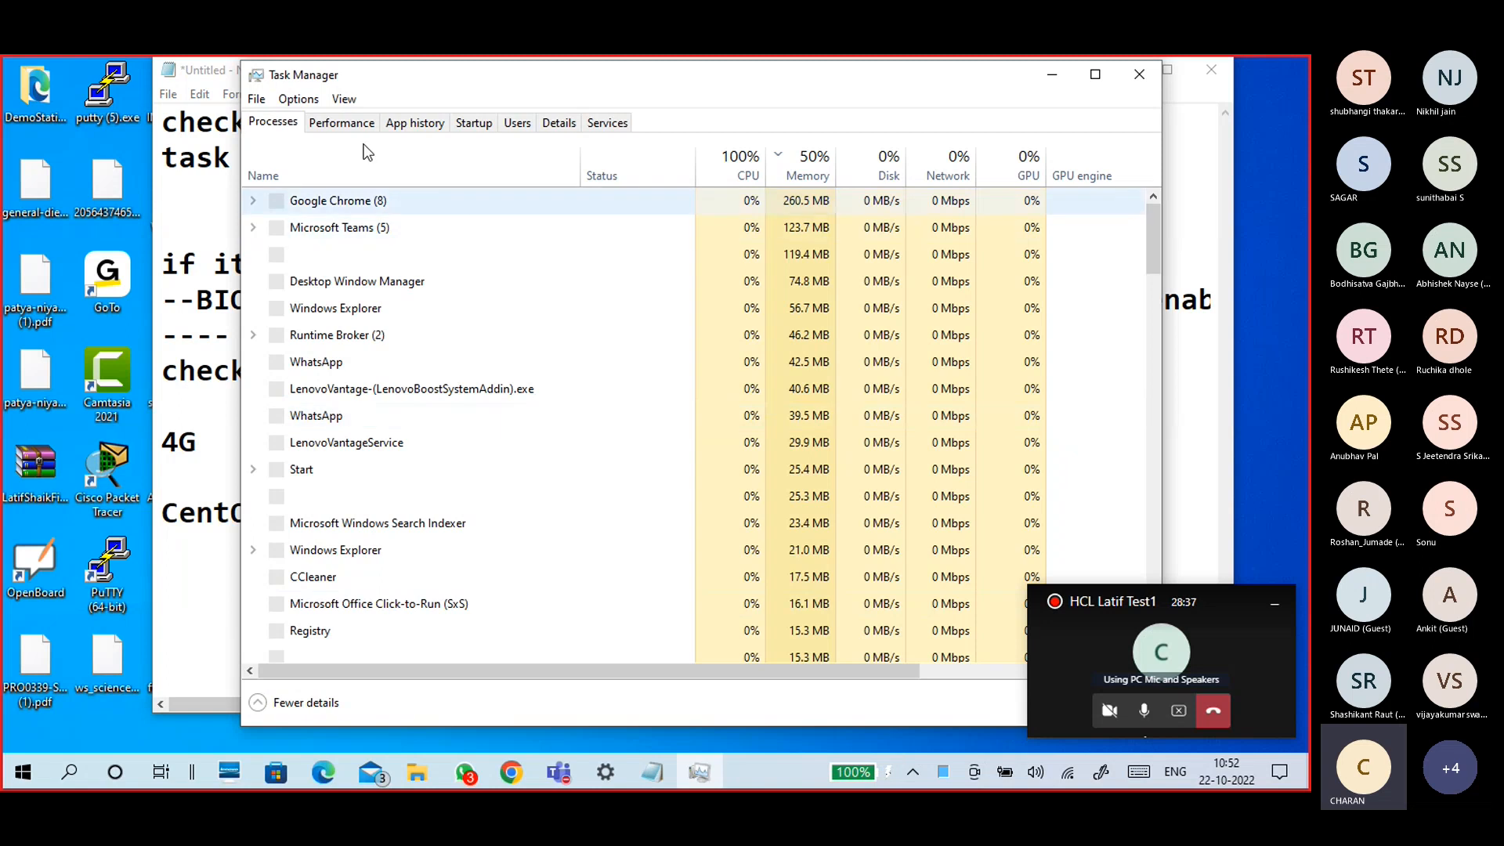
{"action": "left_click", "coordinate": [348, 122]}
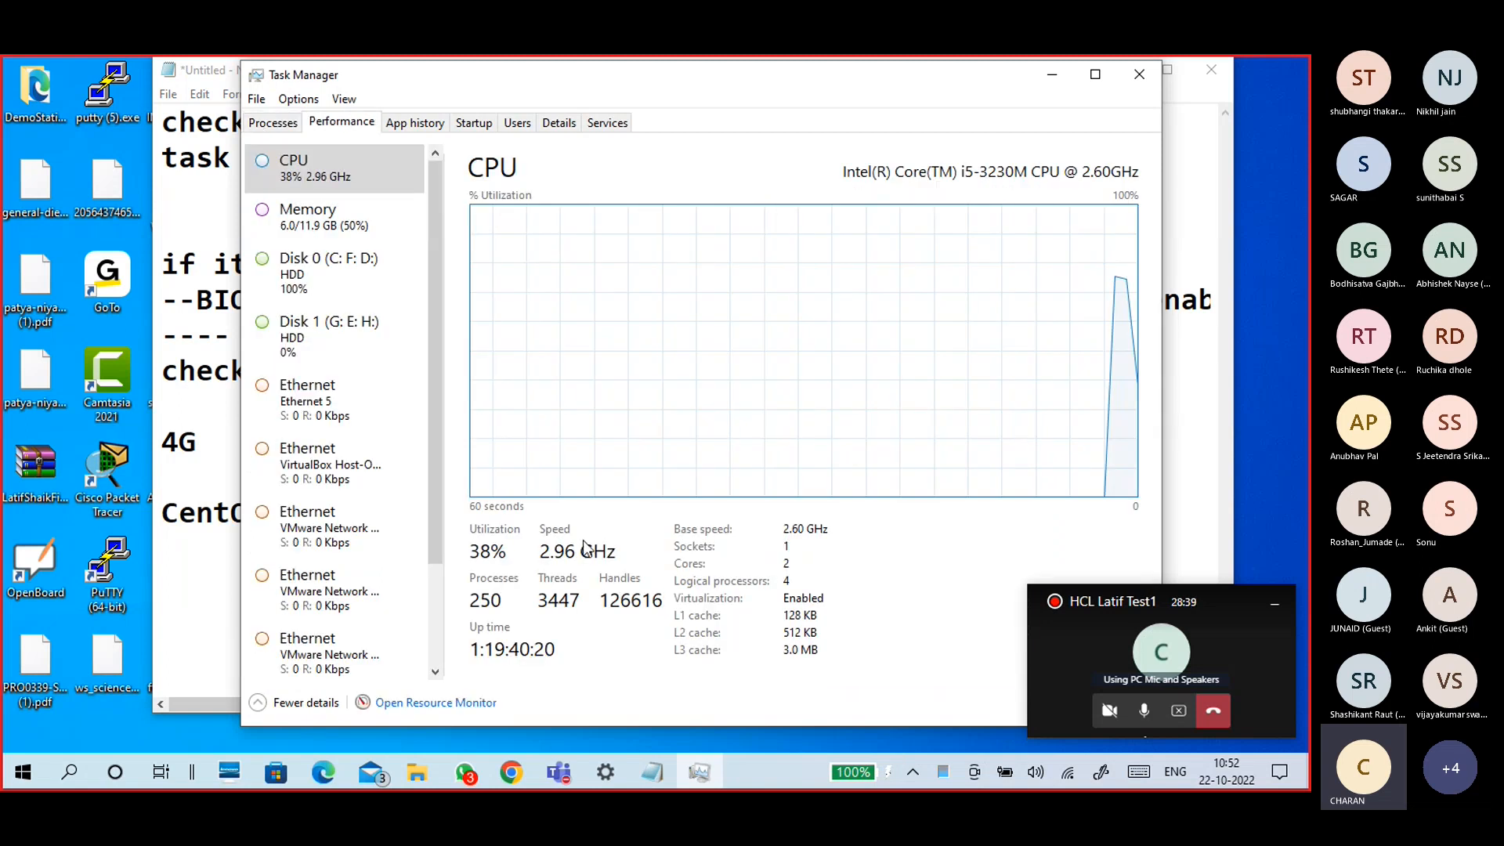
{"action": "left_click", "coordinate": [324, 227]}
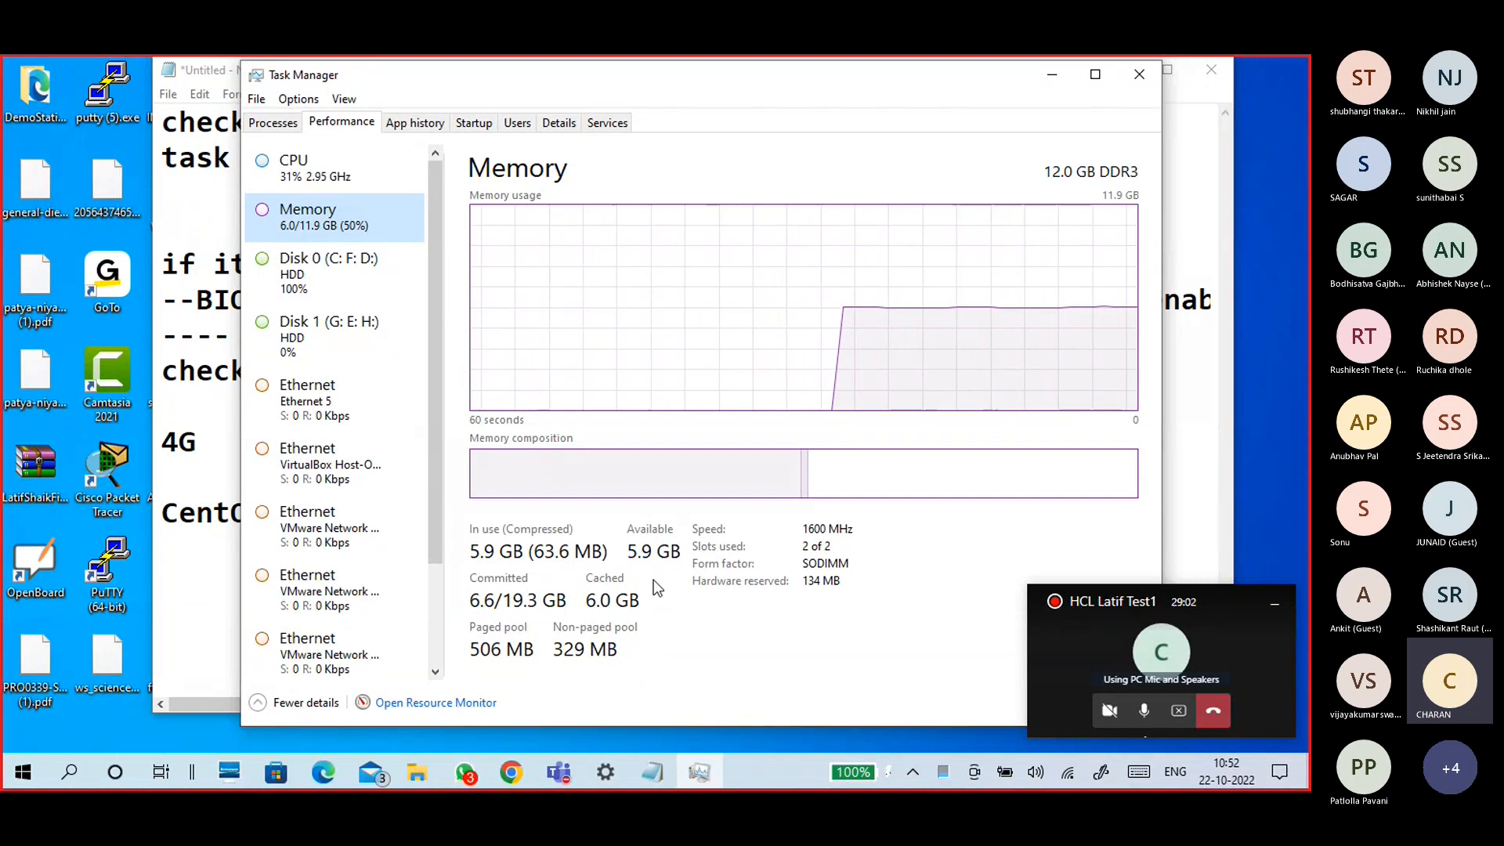
Point out the 4G entry in the Notepad note and return to Task Manager to check the available memory
{"action": "left_click", "coordinate": [204, 451]}
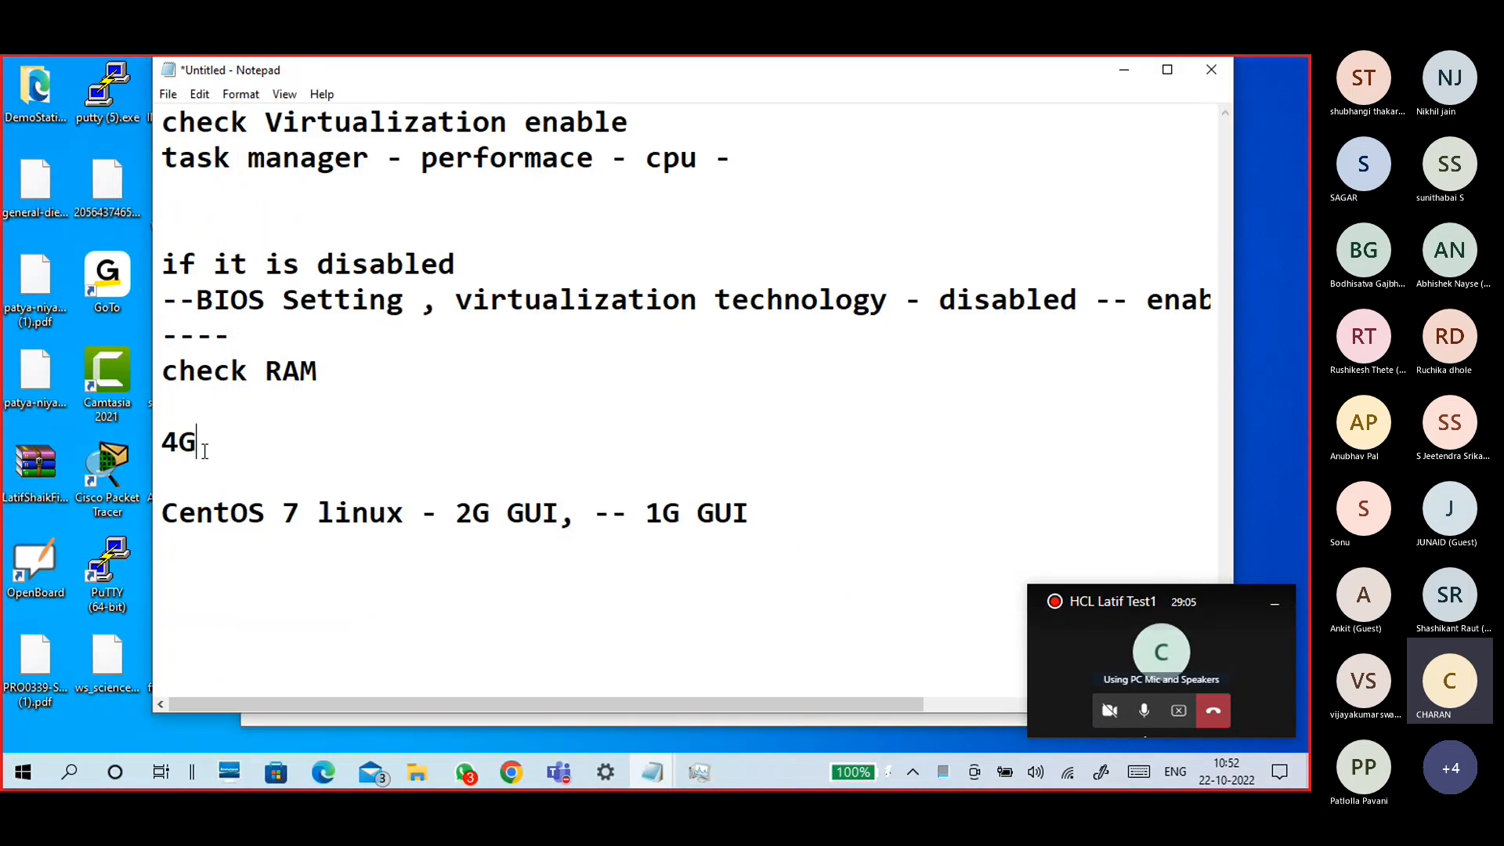
{"action": "double_click", "coordinate": [205, 451]}
{"action": "left_click", "coordinate": [266, 560]}
{"action": "double_click", "coordinate": [207, 459]}
{"action": "key", "text": "Left"}
{"action": "left_click", "coordinate": [699, 773]}
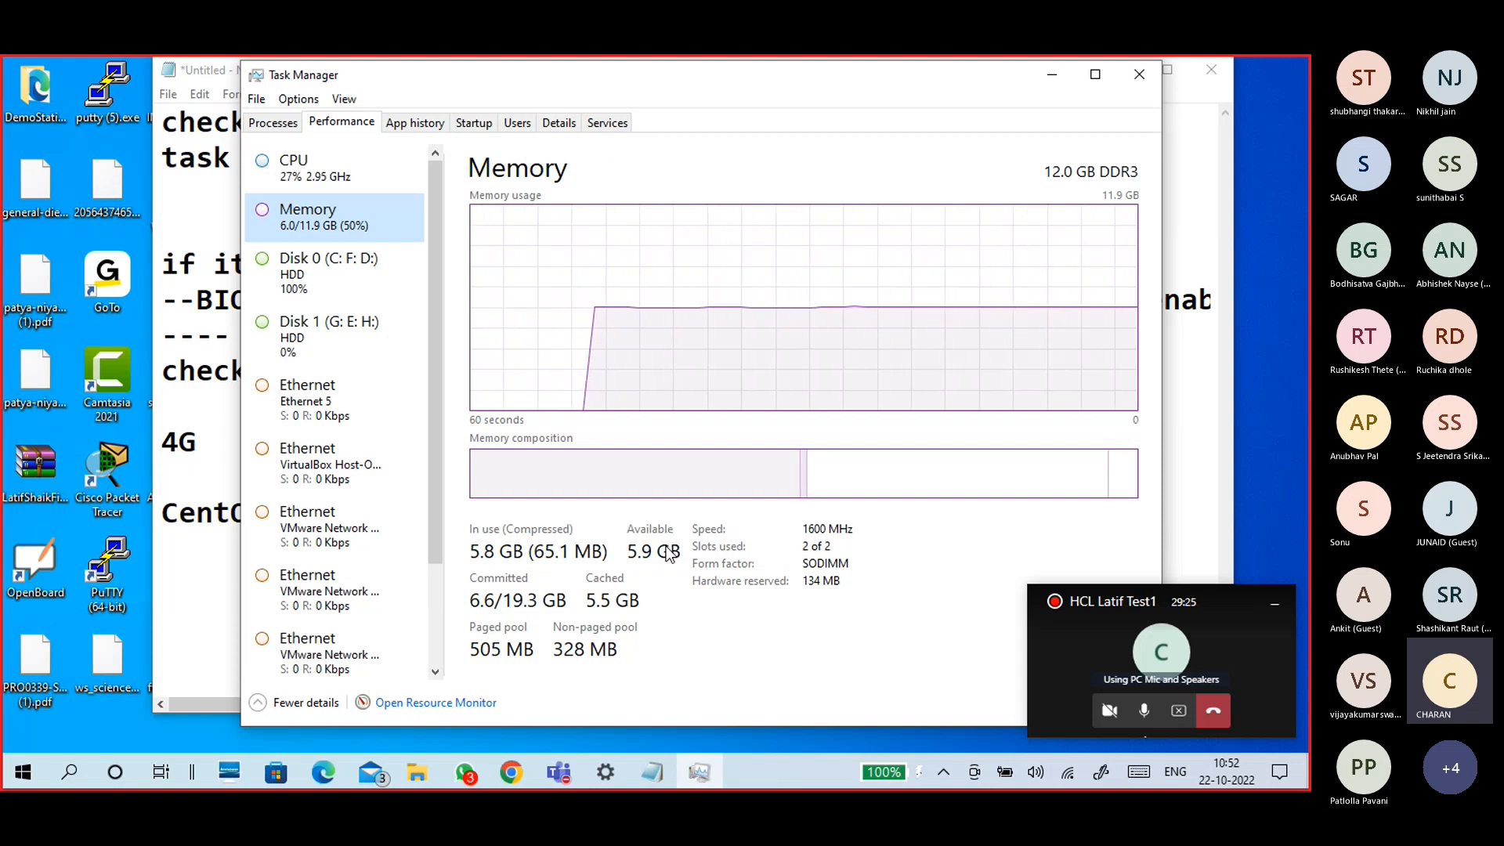
Return to the Notepad note and highlight the "1G GUI" requirement in the CentOS 7 line
{"action": "left_click", "coordinate": [196, 564]}
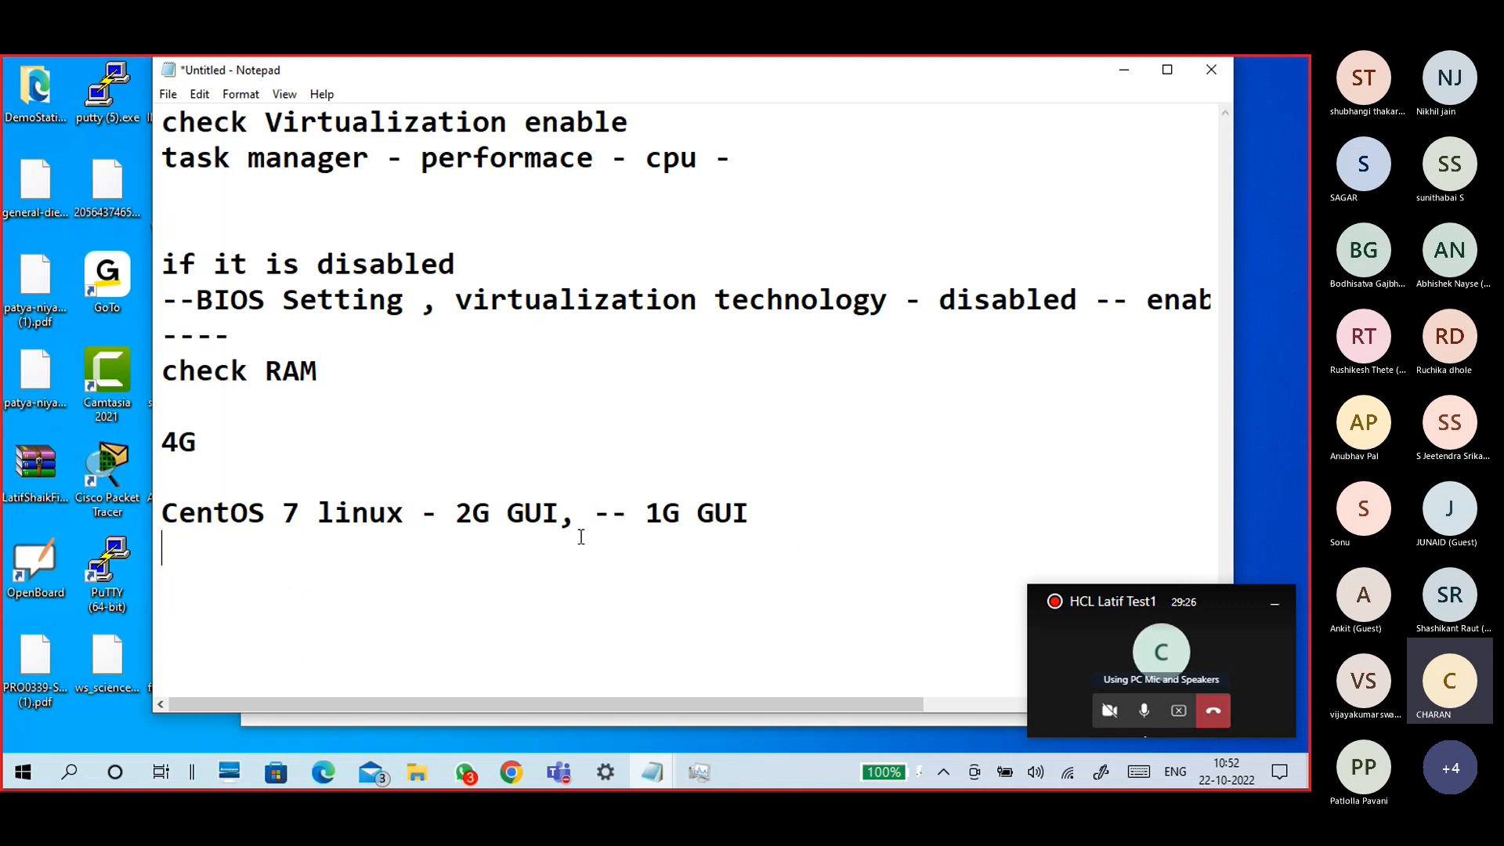
{"action": "left_click", "coordinate": [750, 513]}
{"action": "left_click_drag", "start_coordinate": [750, 513], "coordinate": [627, 513]}
Add the line "4G RAM -- vm -- 1GB" below the CentOS 7 line, followed by blank lines
{"action": "left_click", "coordinate": [256, 565]}
{"action": "key", "text": "Return"}
{"action": "type", "text": "4G RAM"}
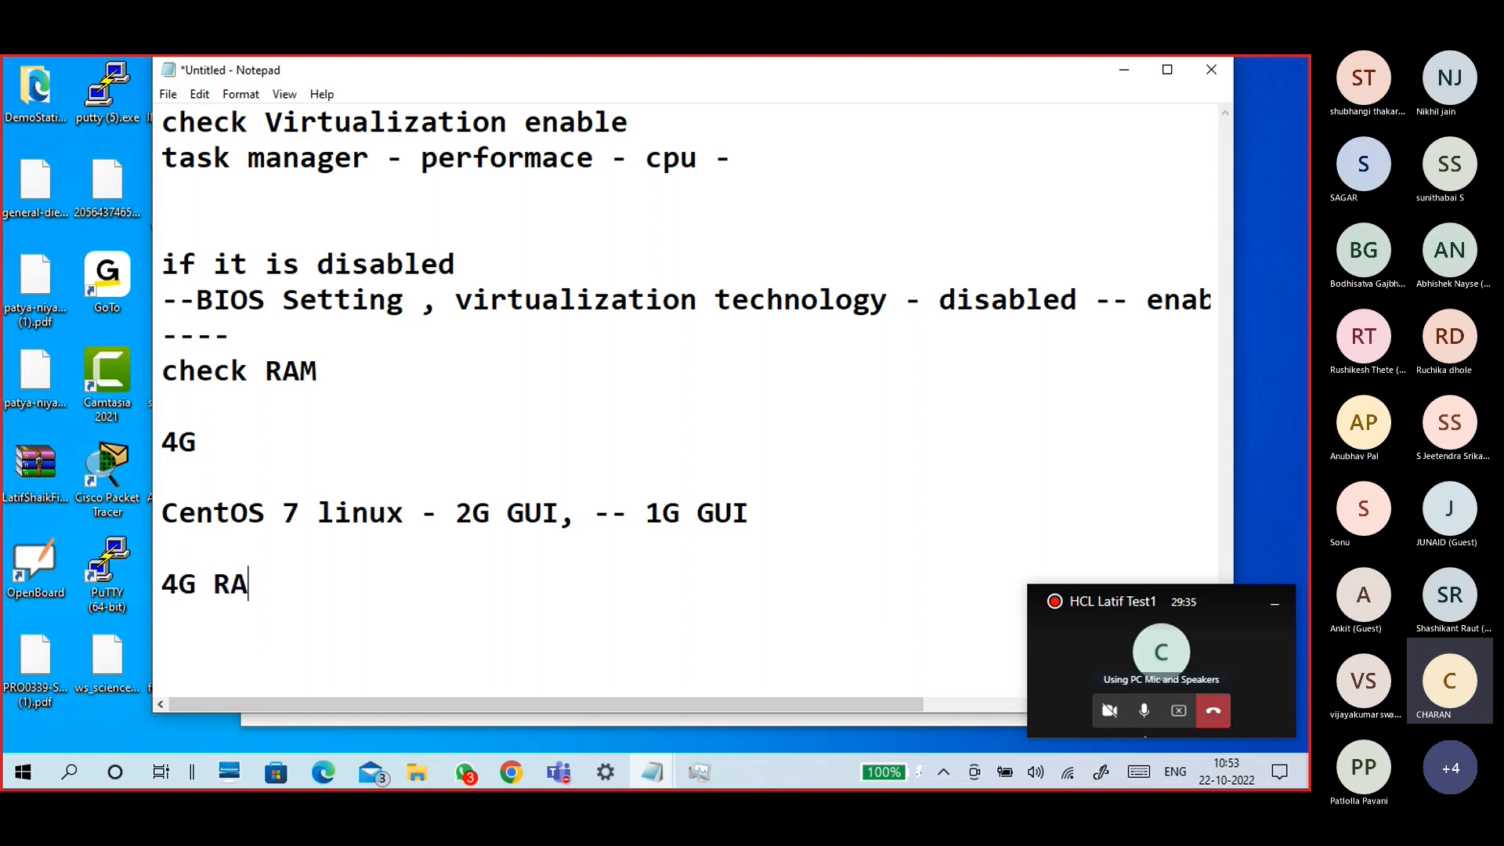
{"action": "type", "text": " -- vm -- 1G"}
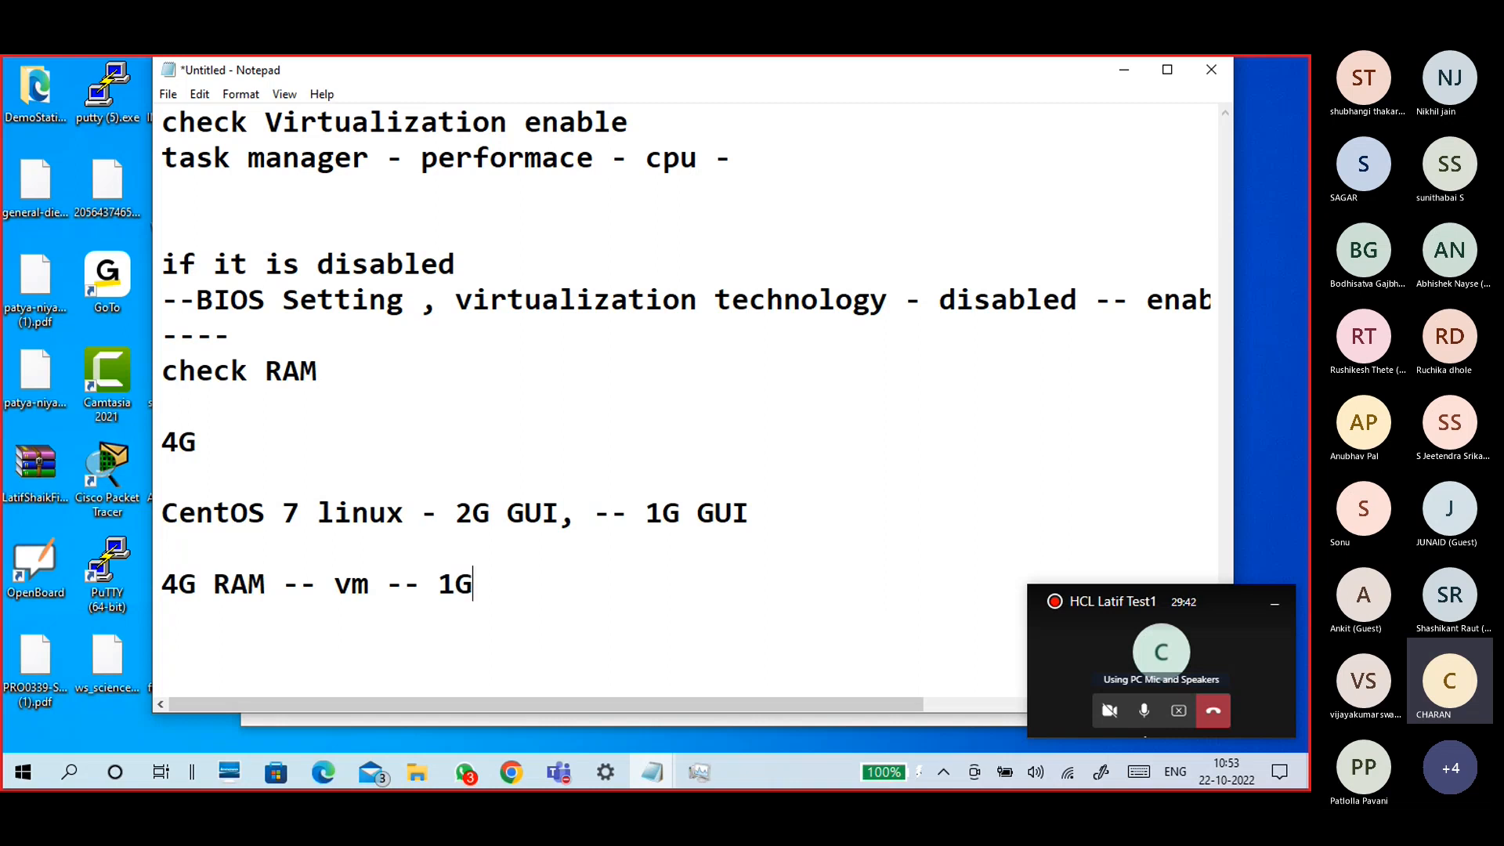
{"action": "type", "text": "B"}
{"action": "key", "text": "Return"}
{"action": "key", "text": "Return"}
{"action": "key", "text": "Up"}
{"action": "key", "text": "Down"}
{"action": "scroll", "coordinate": [349, 504], "scroll_direction": "right", "scroll_amount": 1}
{"action": "scroll", "coordinate": [343, 497], "scroll_direction": "left", "scroll_amount": 1}
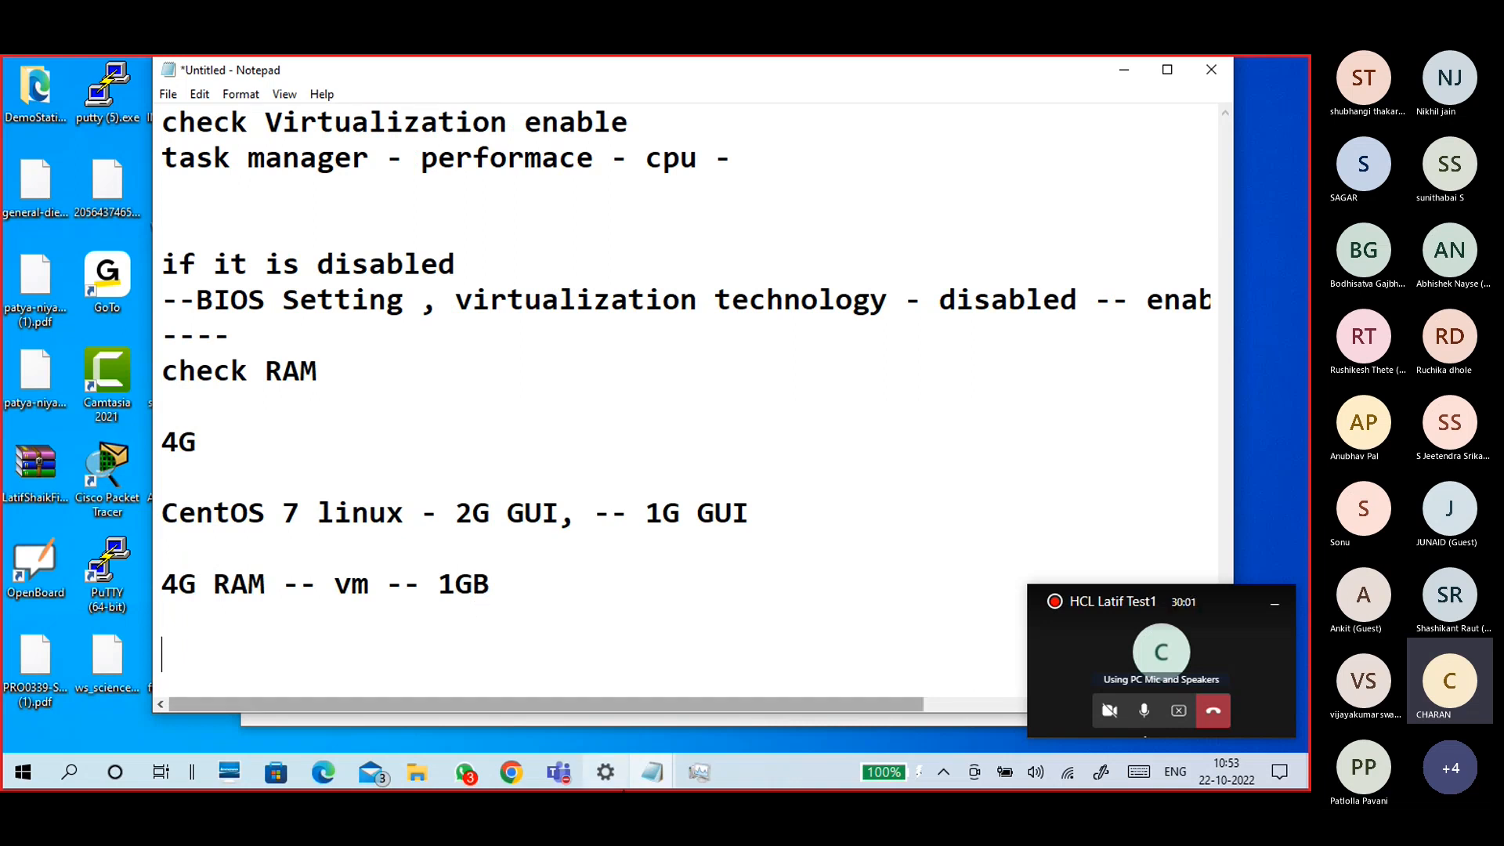
Check the memory usage in Task Manager, then minimize both Task Manager and the Notepad note
{"action": "left_click", "coordinate": [701, 770]}
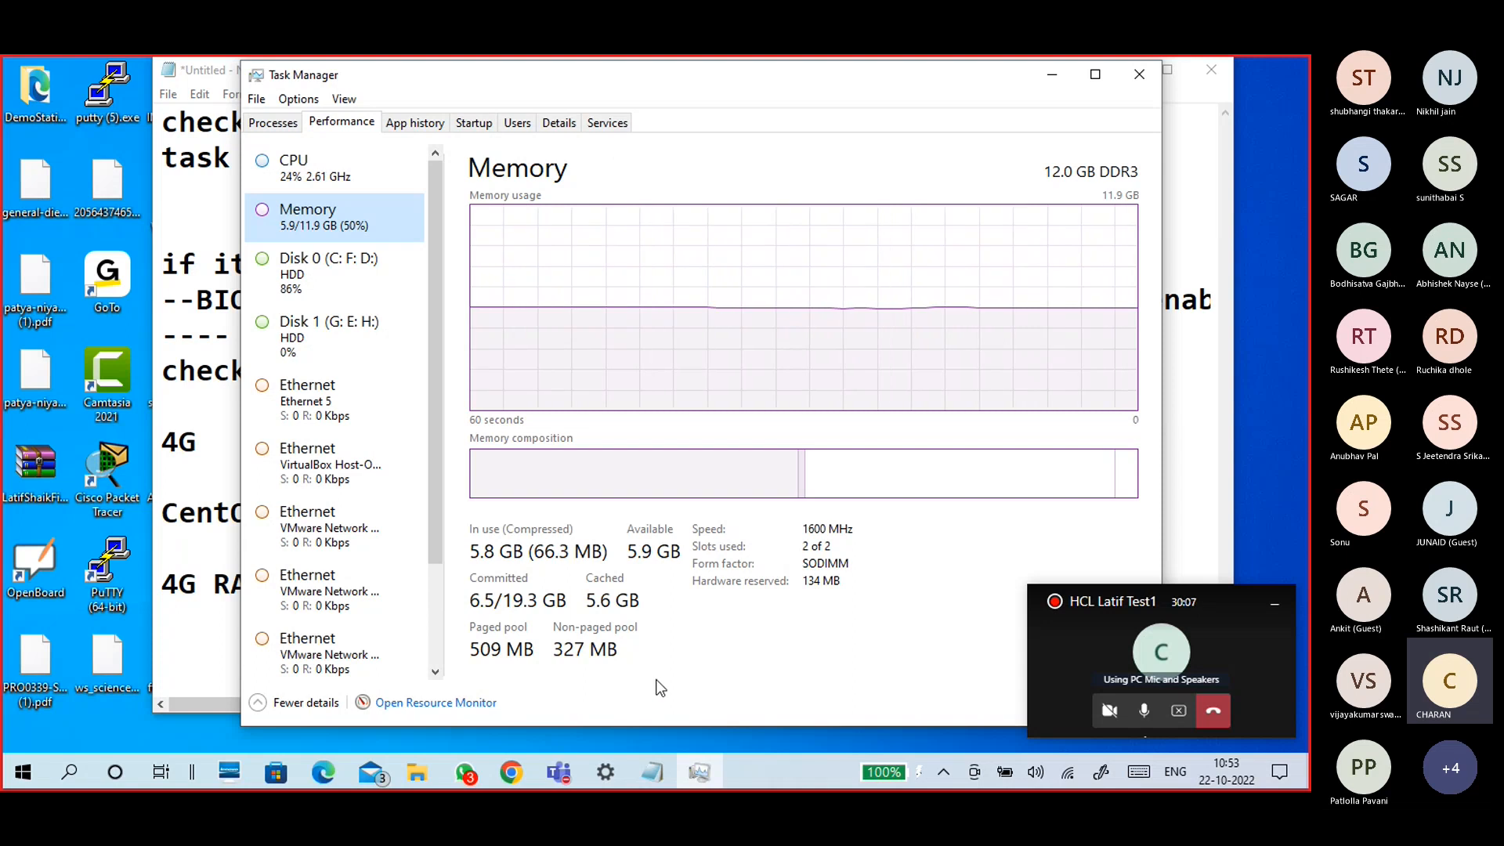
{"action": "left_click", "coordinate": [1054, 78]}
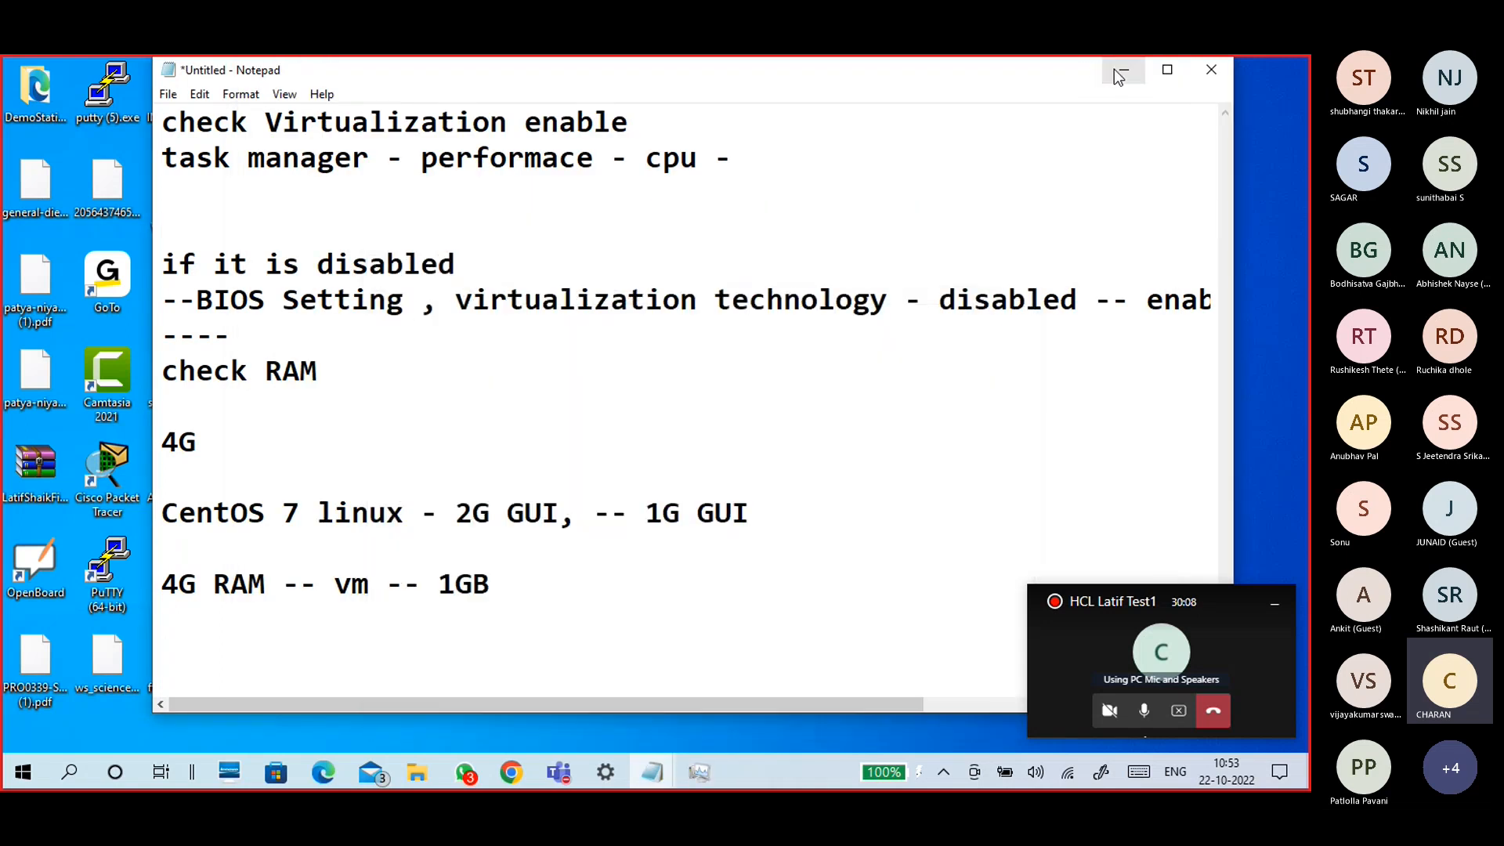
{"action": "left_click", "coordinate": [1117, 71]}
Show the running Teams meeting window and WhatsApp in turn, minimizing each again
{"action": "mouse_move", "coordinate": [568, 783]}
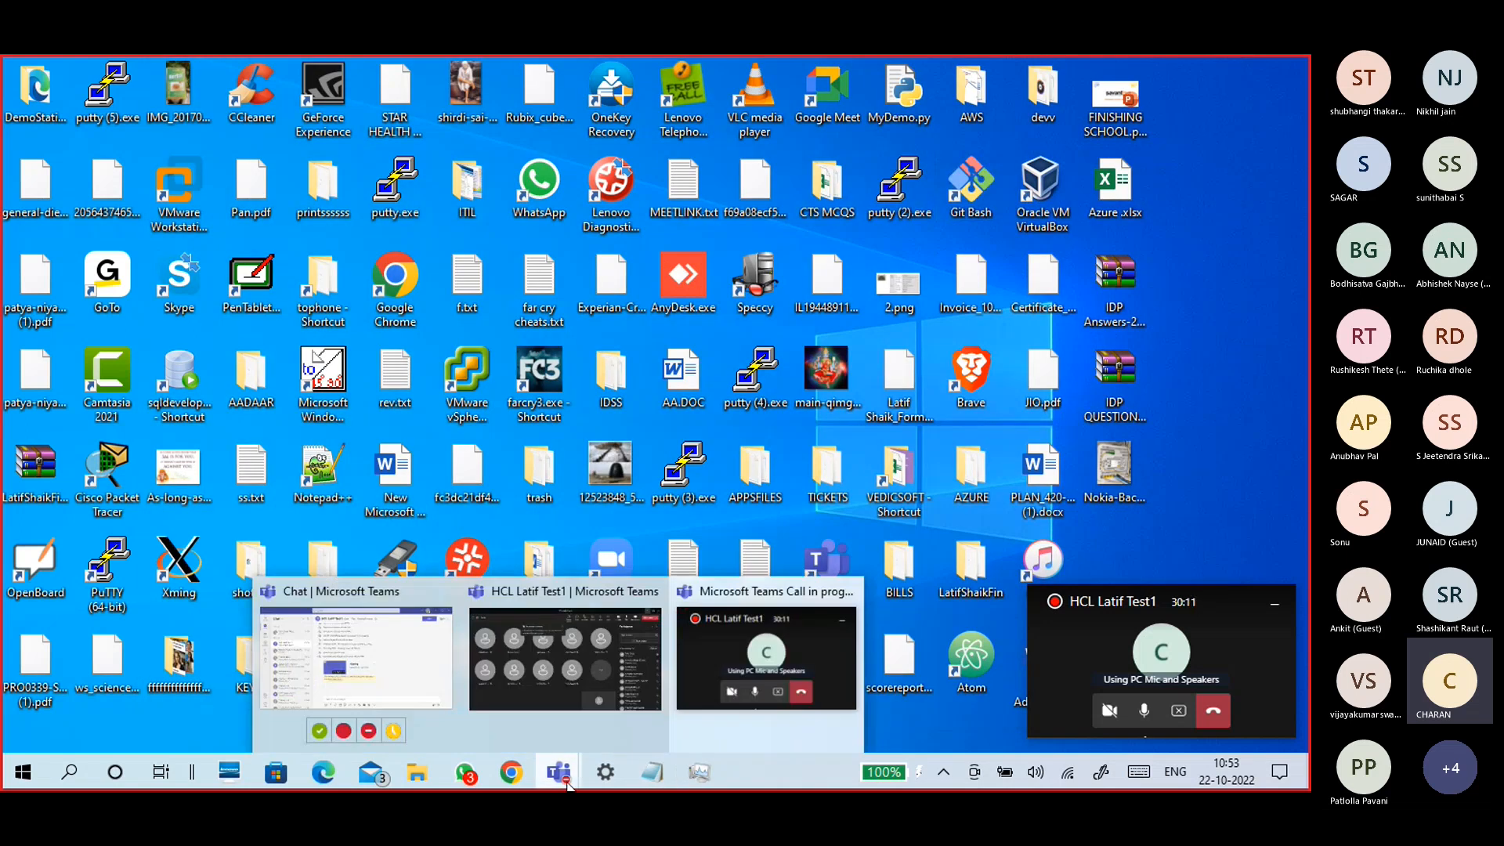
{"action": "left_click", "coordinate": [564, 658]}
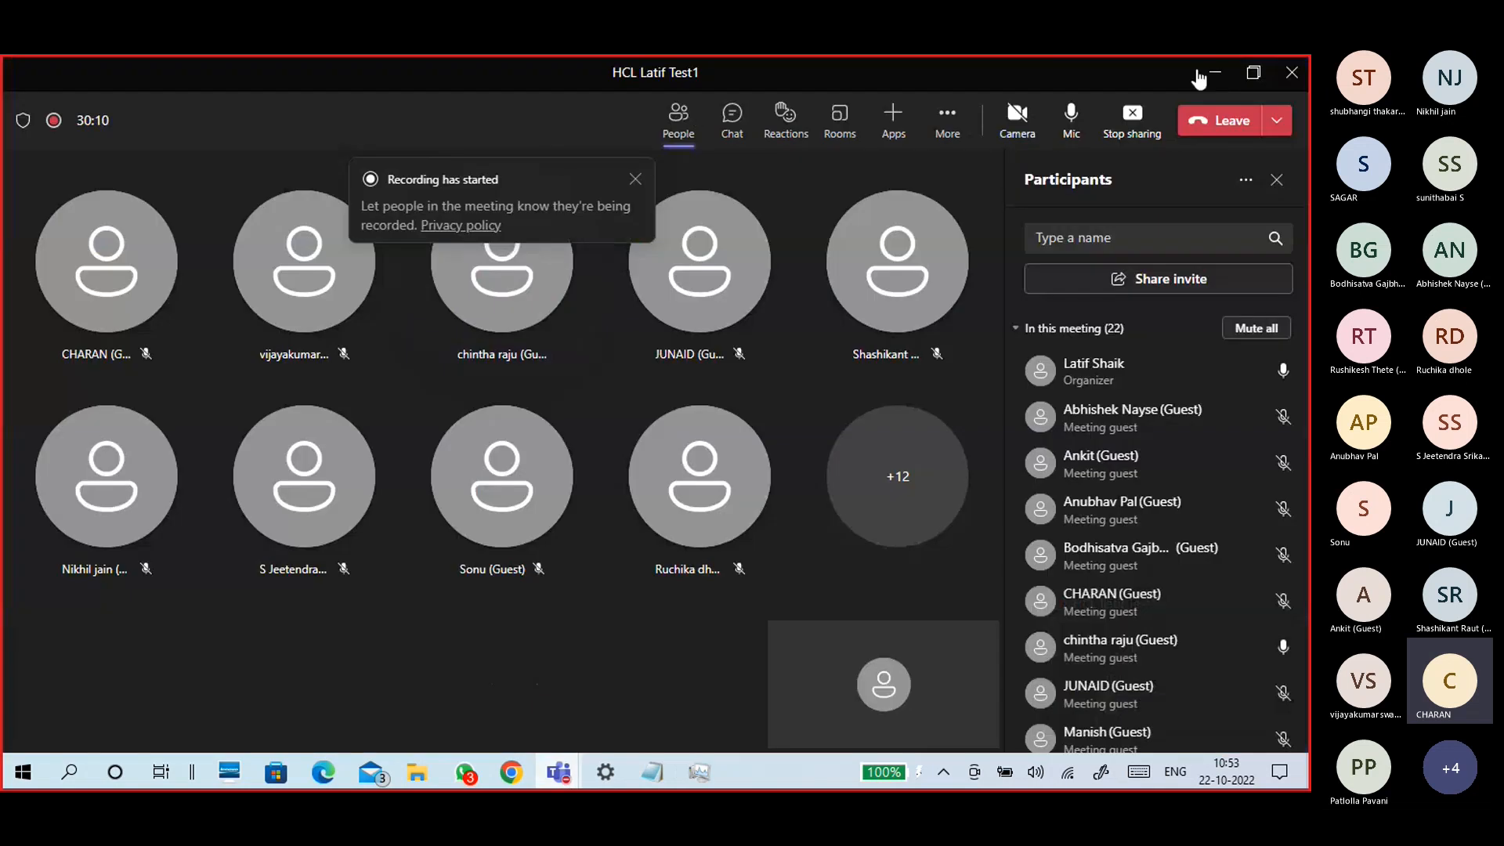
{"action": "left_click", "coordinate": [1254, 75]}
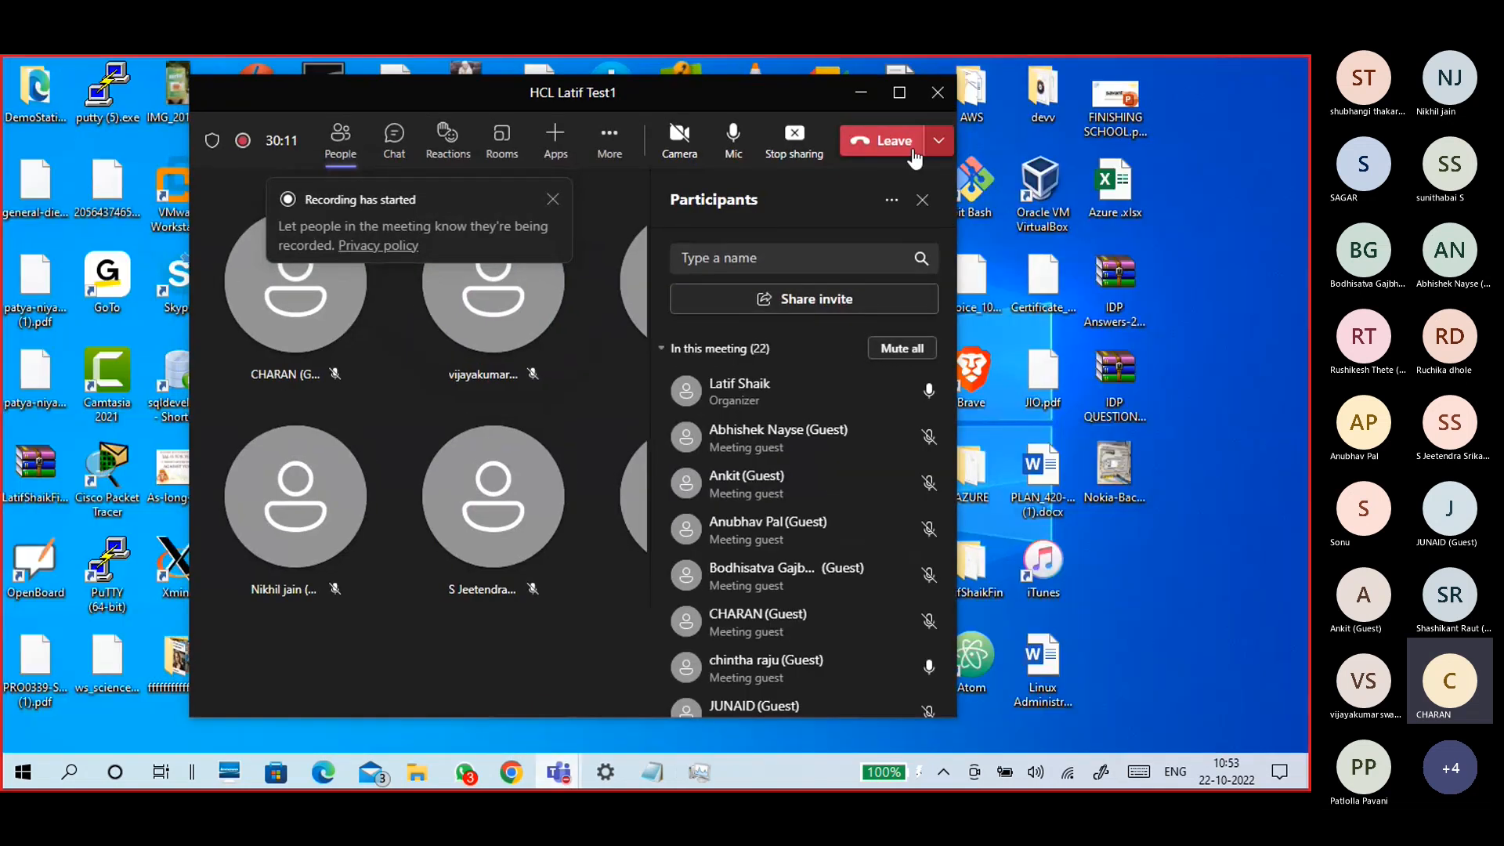
{"action": "left_click", "coordinate": [856, 91]}
{"action": "left_click", "coordinate": [474, 780]}
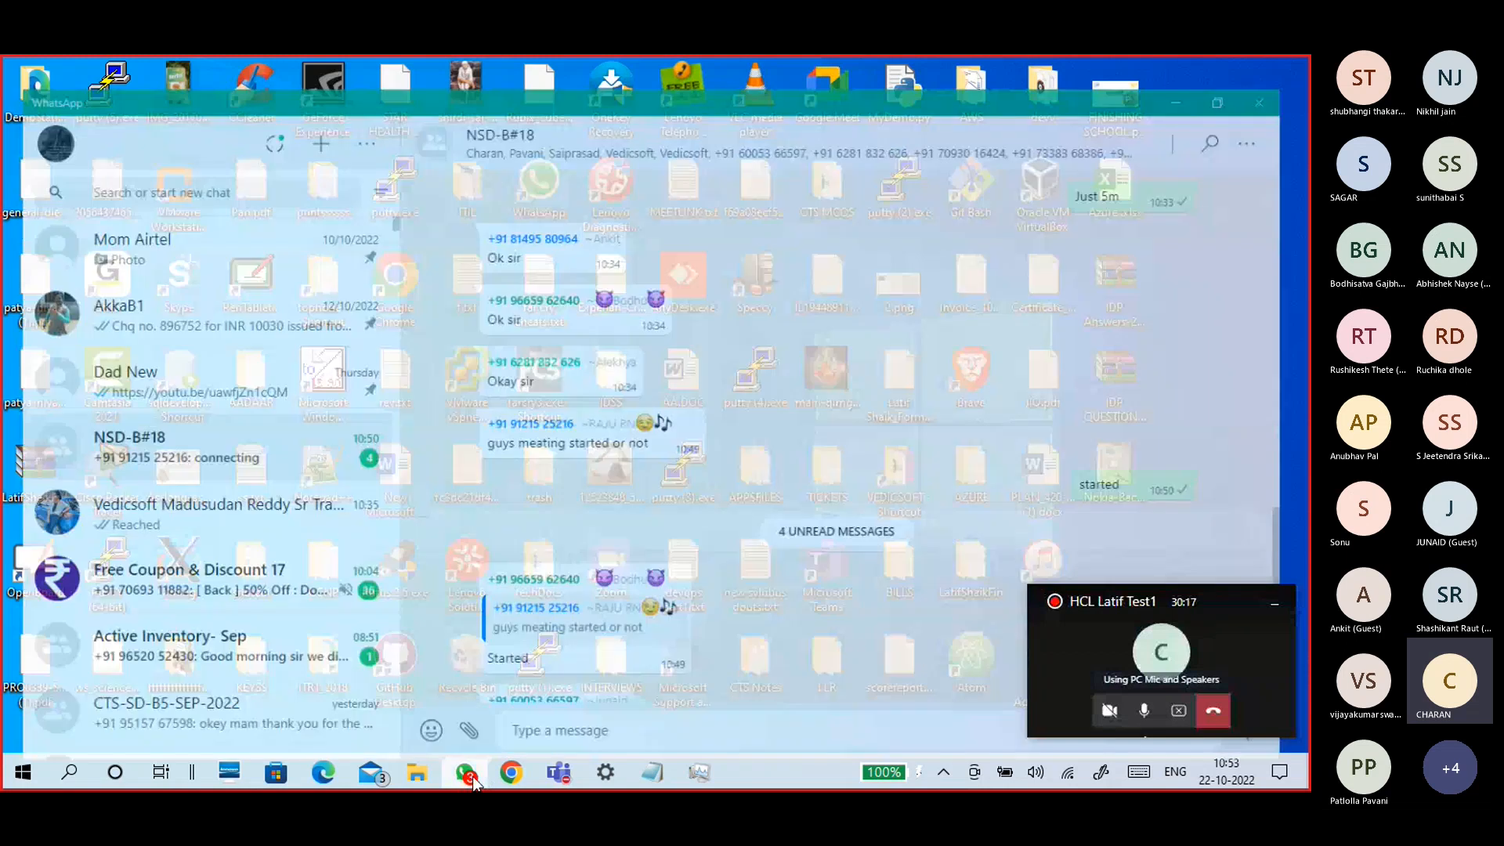
{"action": "left_click", "coordinate": [474, 780]}
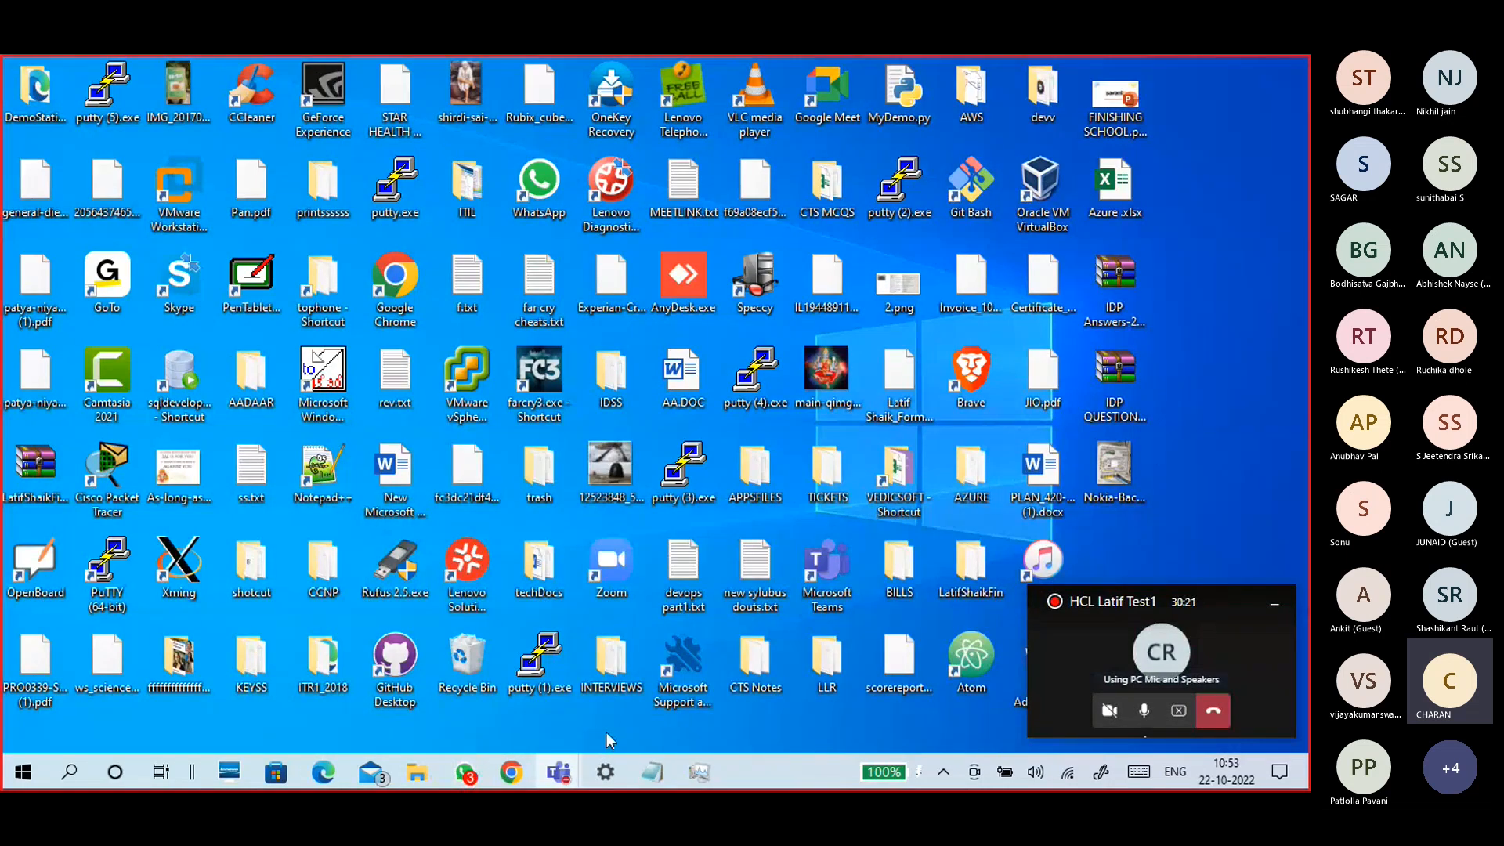
Examine the memory used by Teams, Chrome and WhatsApp in Task Manager, revisit the overall memory performance, and close Task Manager
{"action": "left_click", "coordinate": [689, 774]}
{"action": "left_click", "coordinate": [293, 123]}
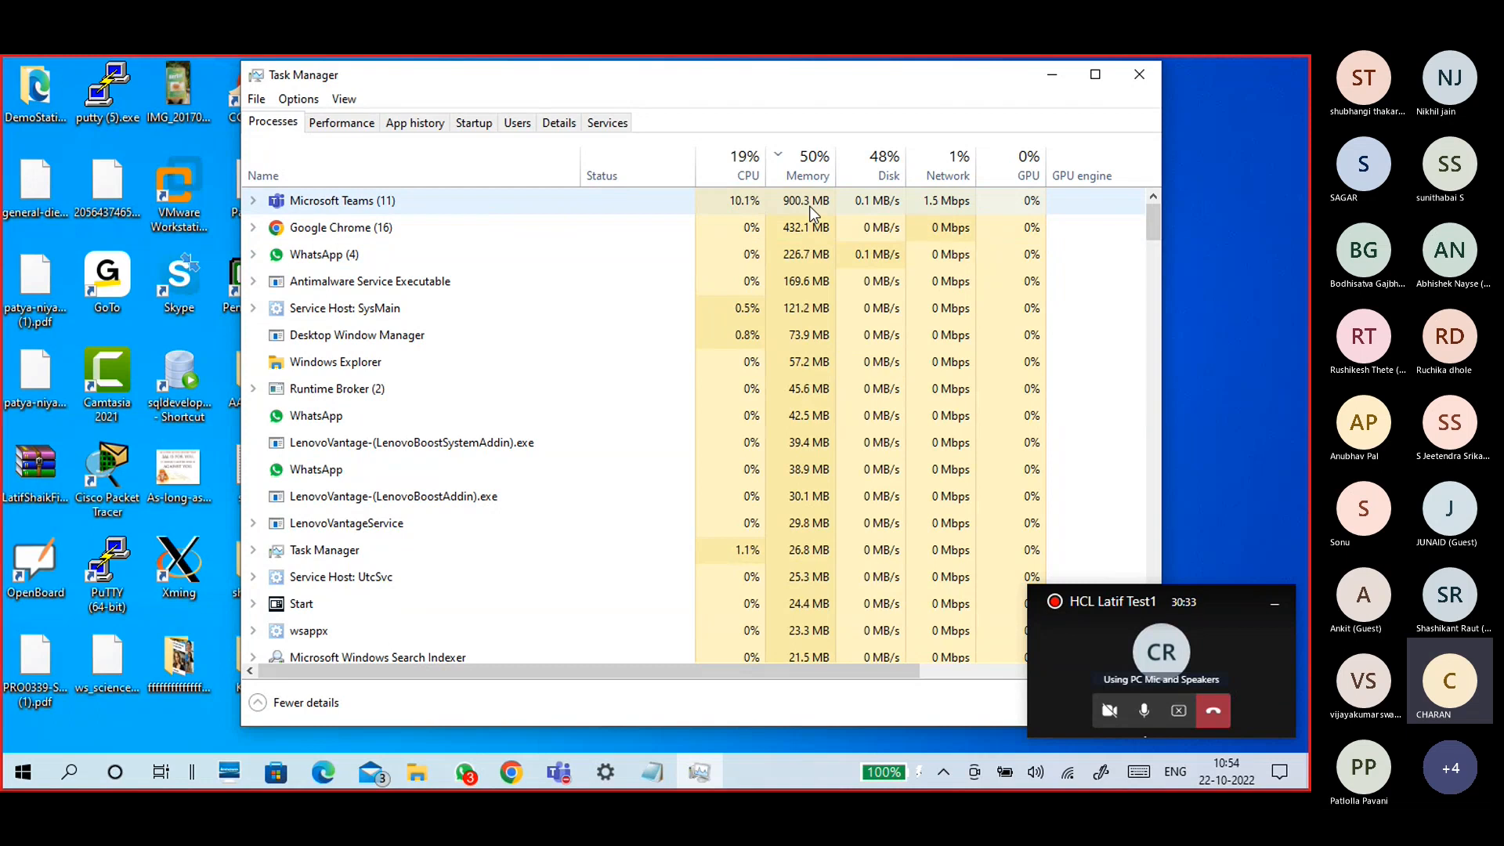
{"action": "left_click", "coordinate": [810, 235]}
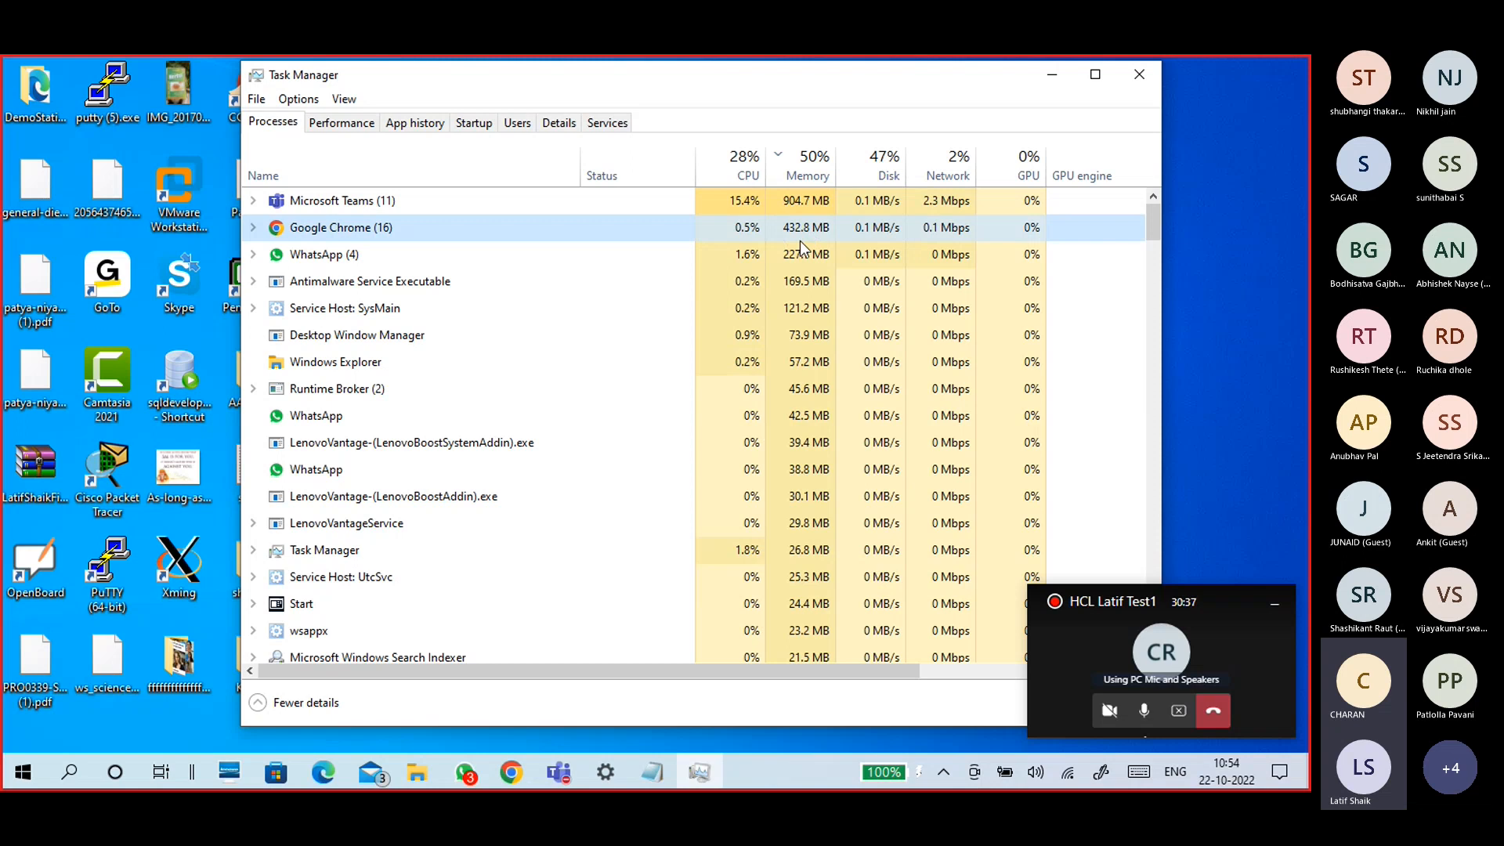
{"action": "left_click", "coordinate": [481, 256]}
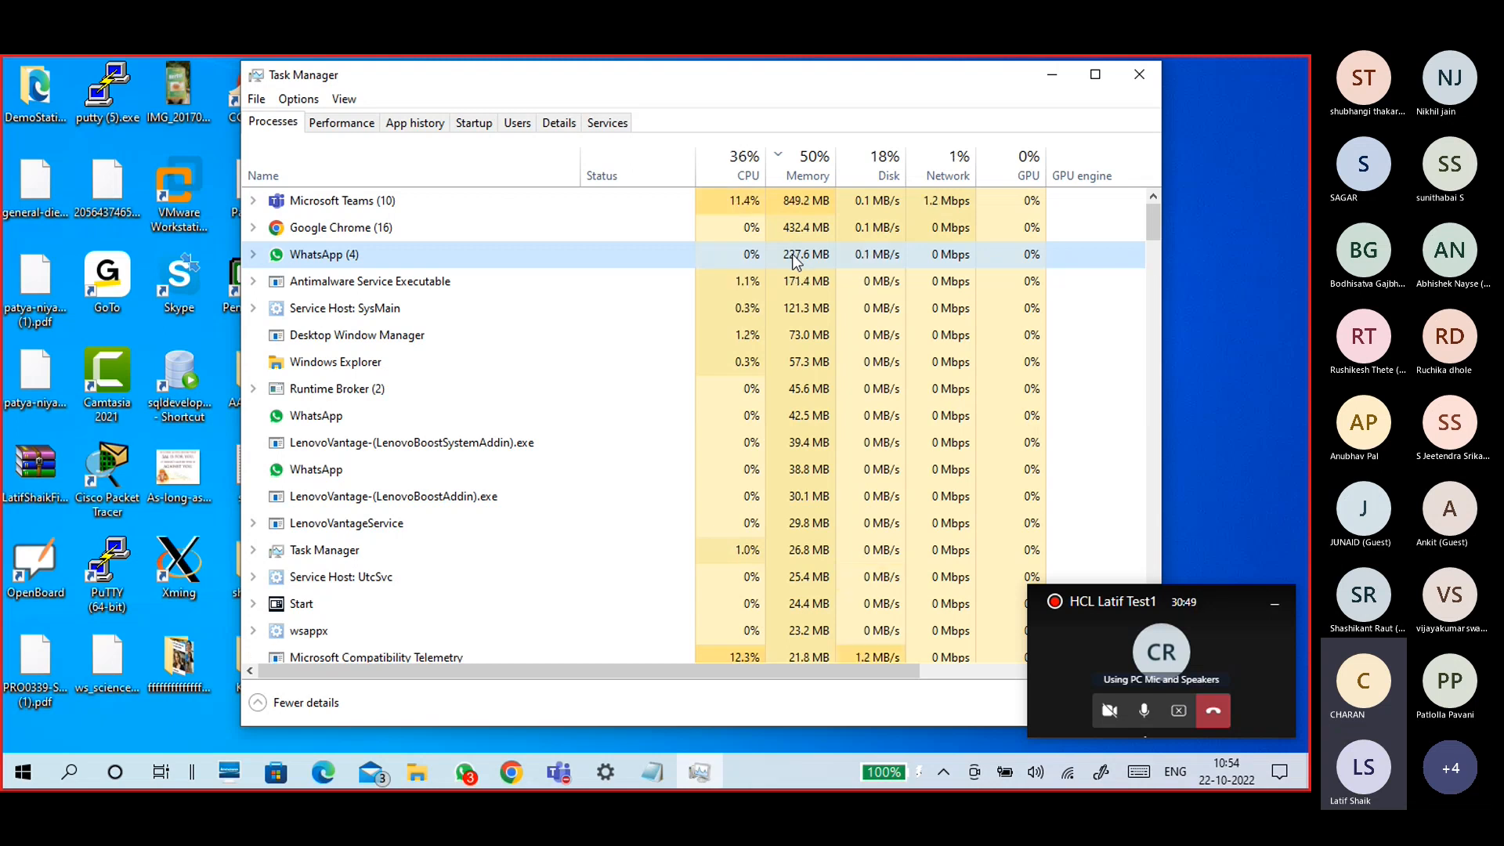
{"action": "key", "text": "ctrl+Tab"}
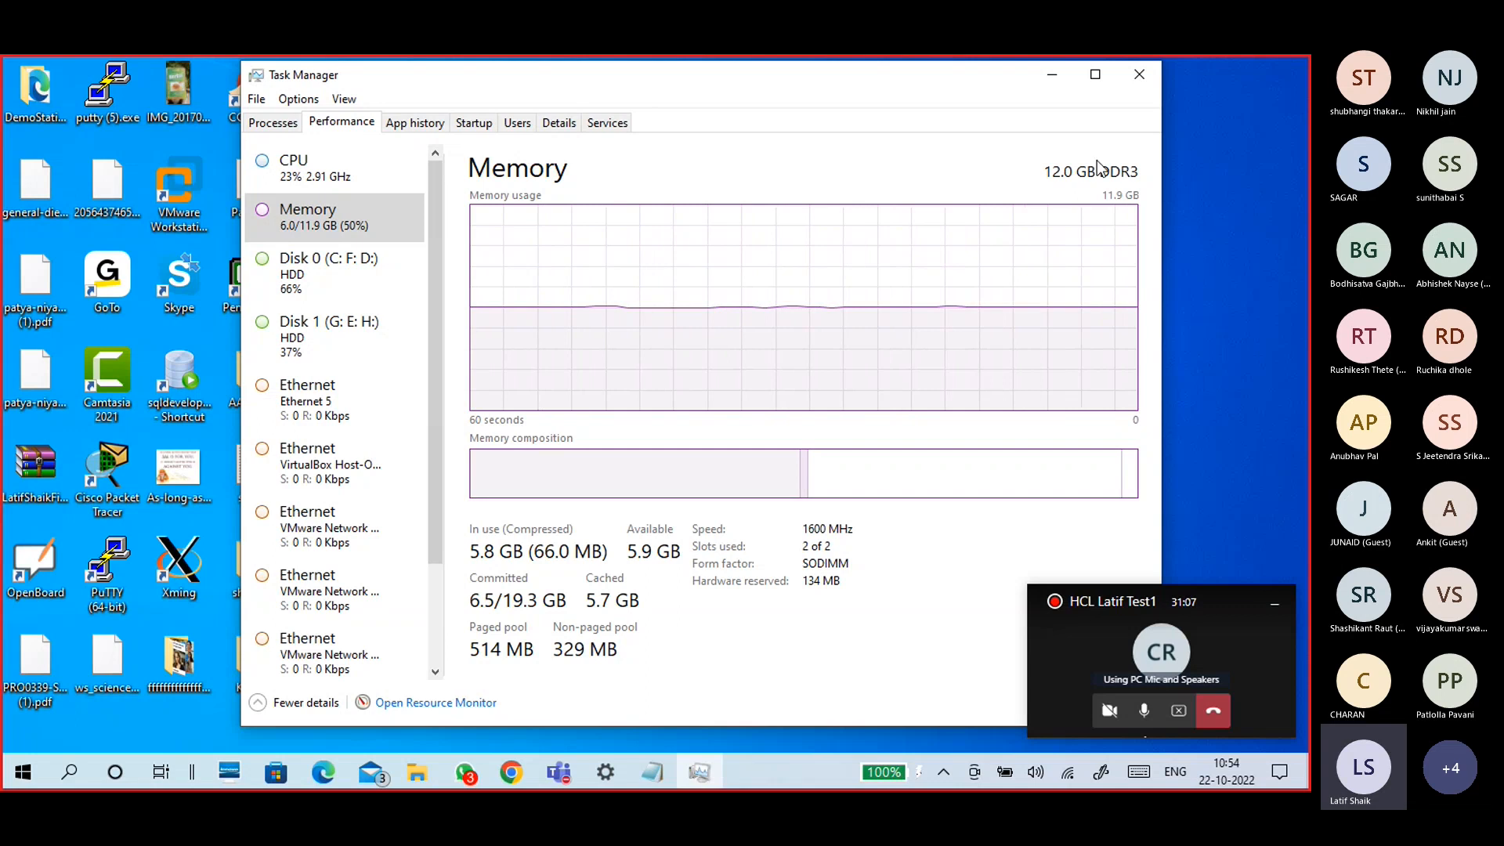
{"action": "left_click", "coordinate": [1138, 76]}
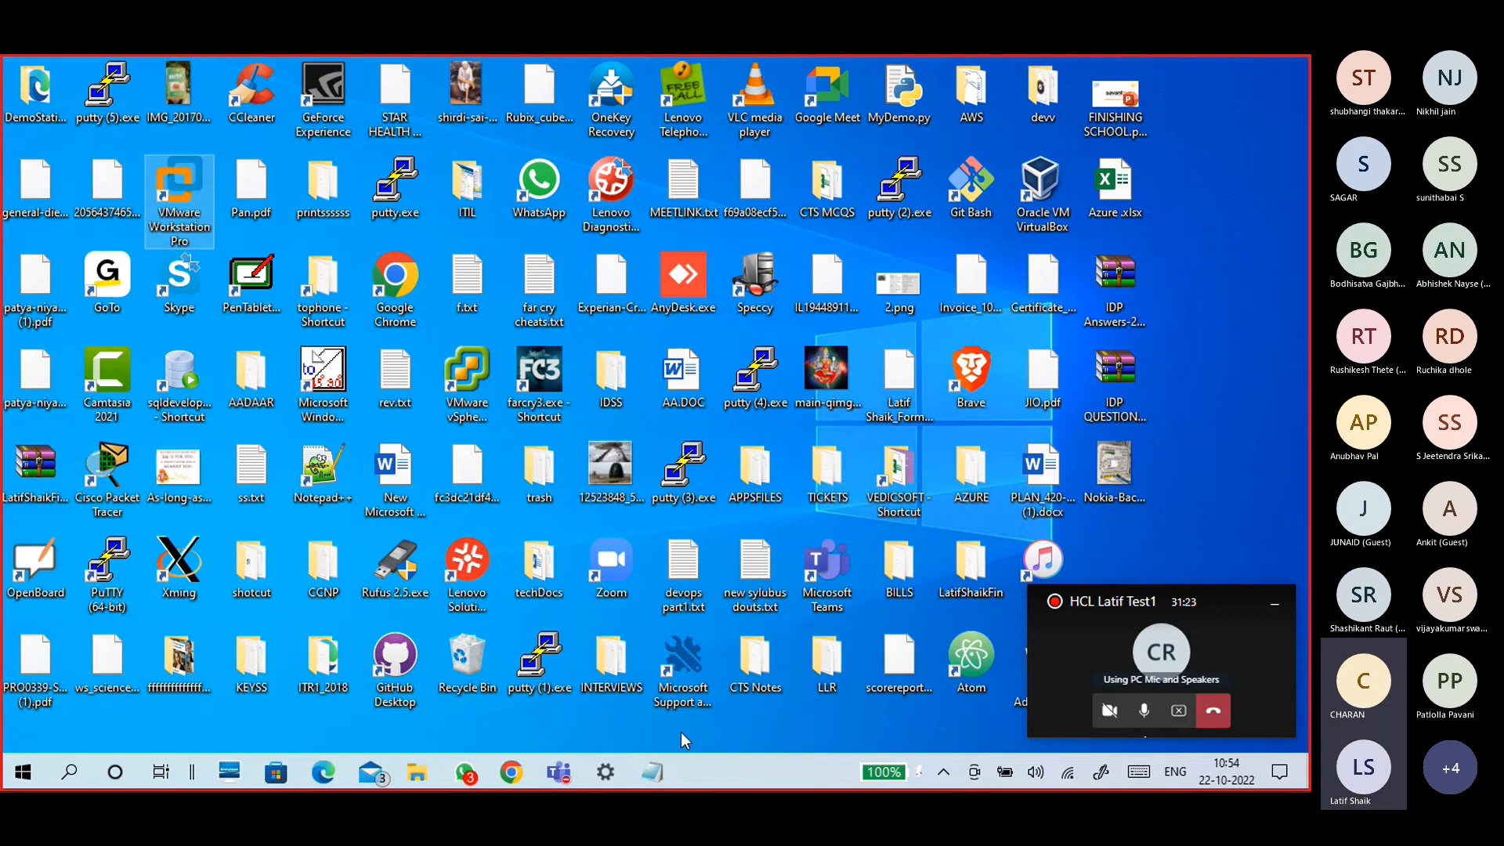
Bring the Notepad note back to the front, leaving the Settings window minimized
{"action": "left_click", "coordinate": [607, 773]}
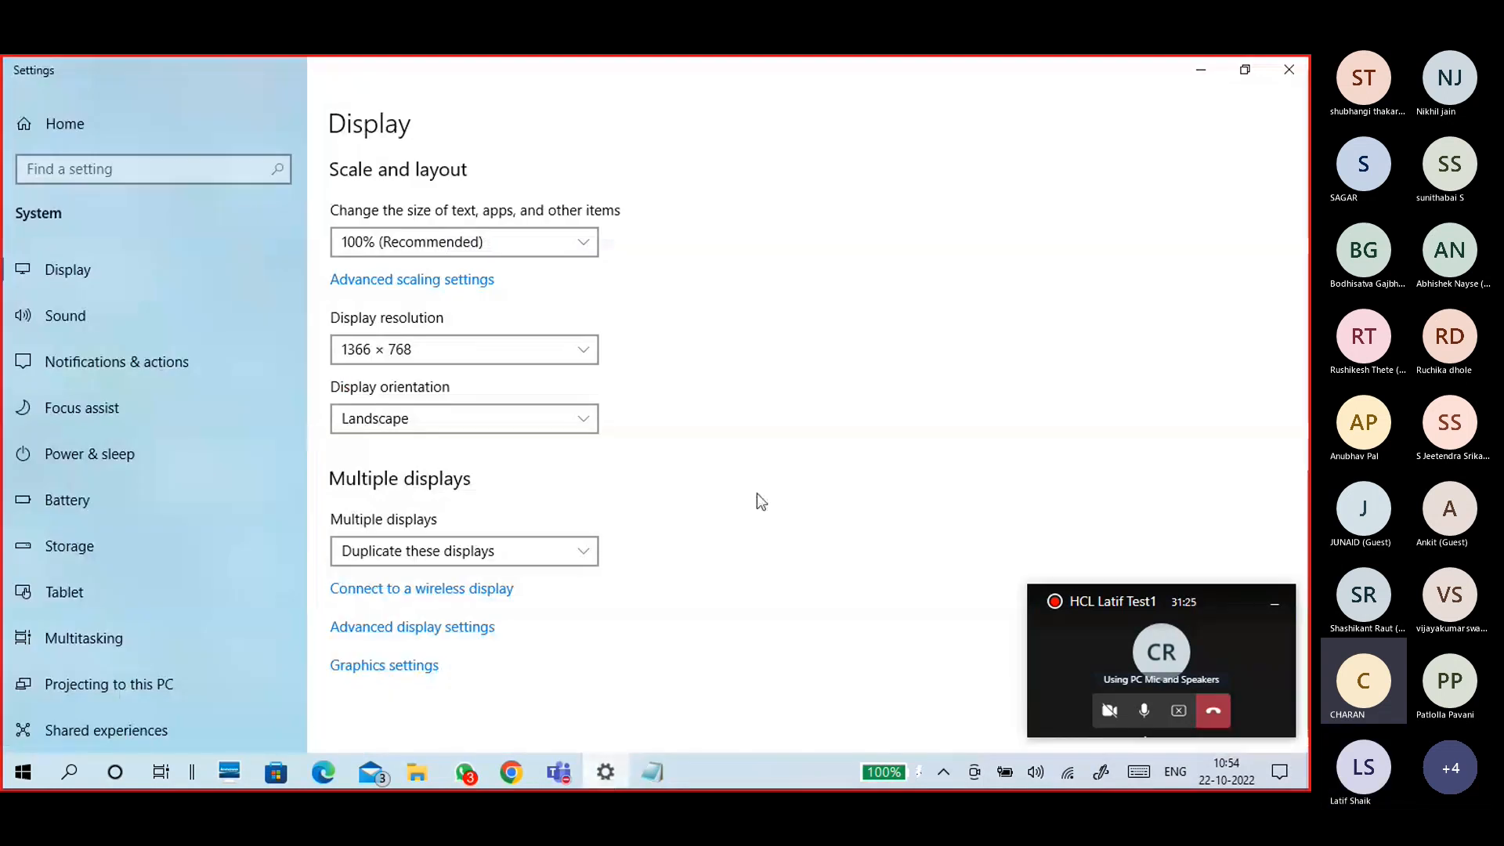
{"action": "left_click", "coordinate": [1201, 69]}
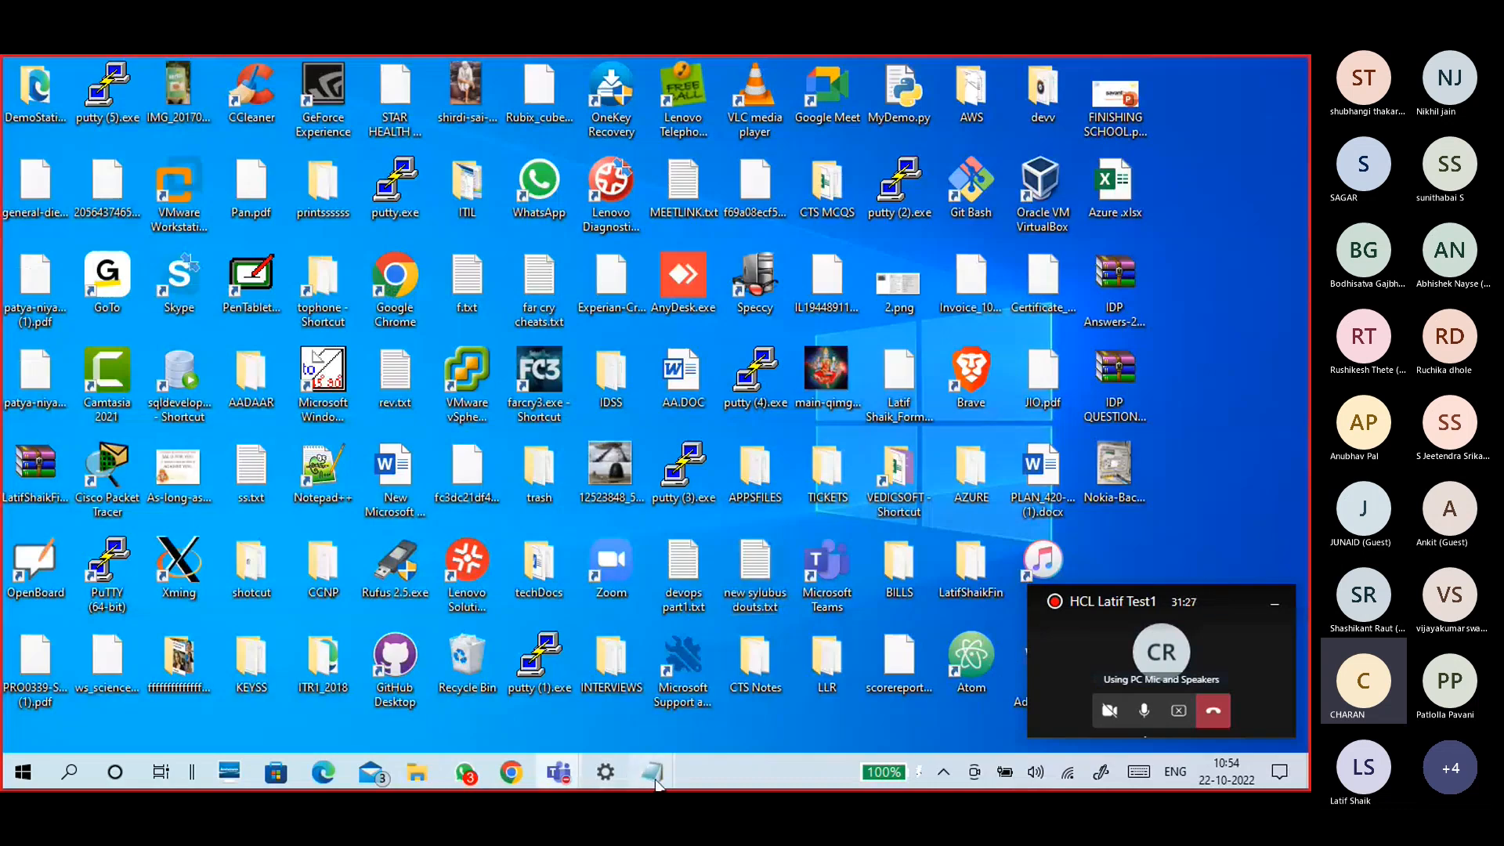
{"action": "mouse_move", "coordinate": [655, 772]}
{"action": "left_click", "coordinate": [698, 730]}
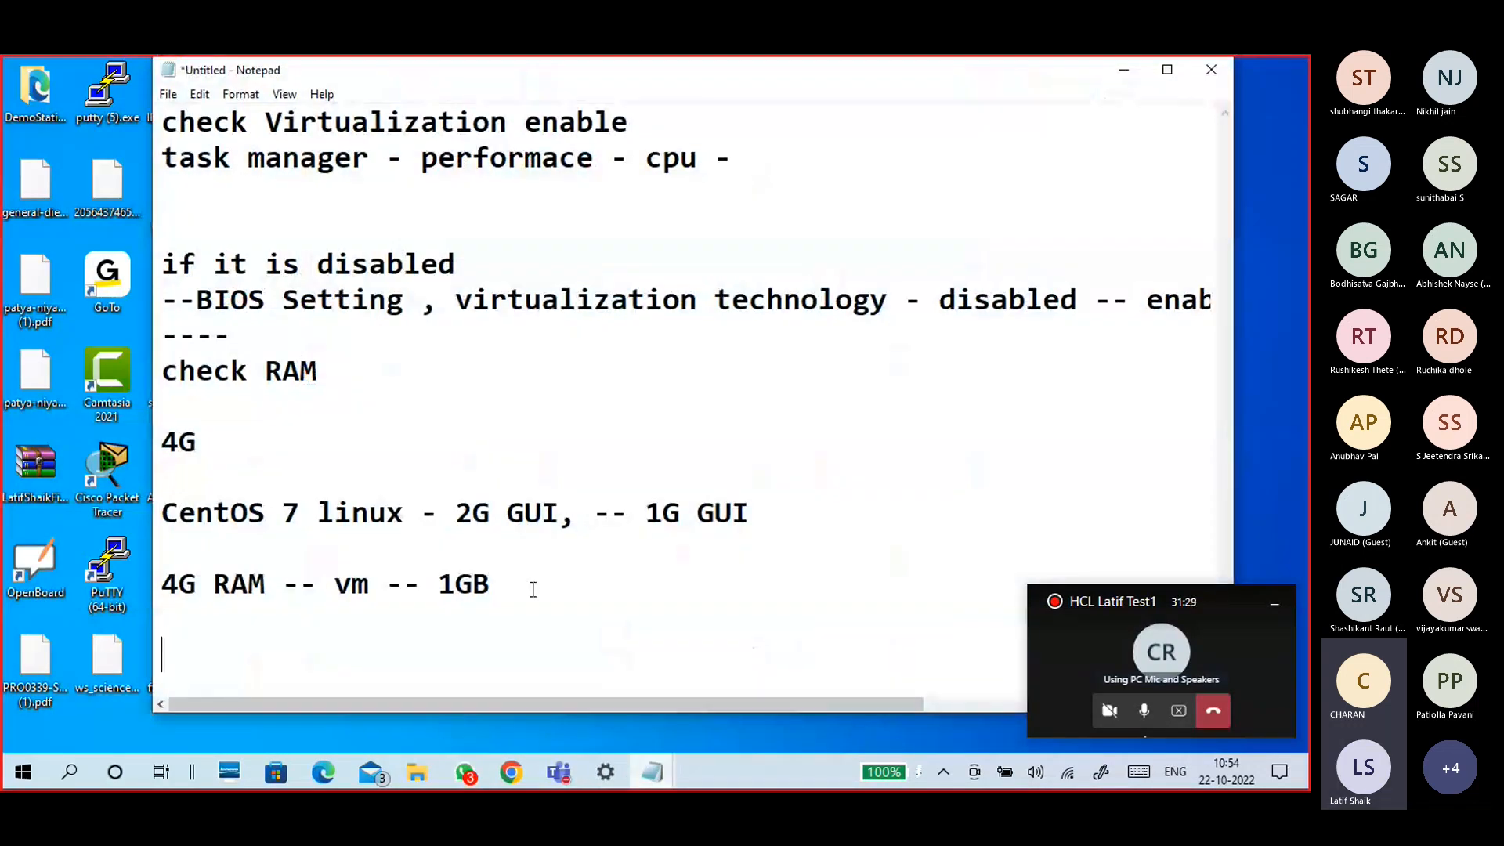
{"action": "scroll", "coordinate": [491, 459], "scroll_direction": "right", "scroll_amount": 3}
{"action": "scroll", "coordinate": [430, 449], "scroll_direction": "left", "scroll_amount": 3}
Add the line "8GB RAM -- vm -- 2GB" below the 4G RAM line
{"action": "left_click", "coordinate": [285, 627]}
{"action": "key", "text": "Return"}
{"action": "type", "text": "8G"}
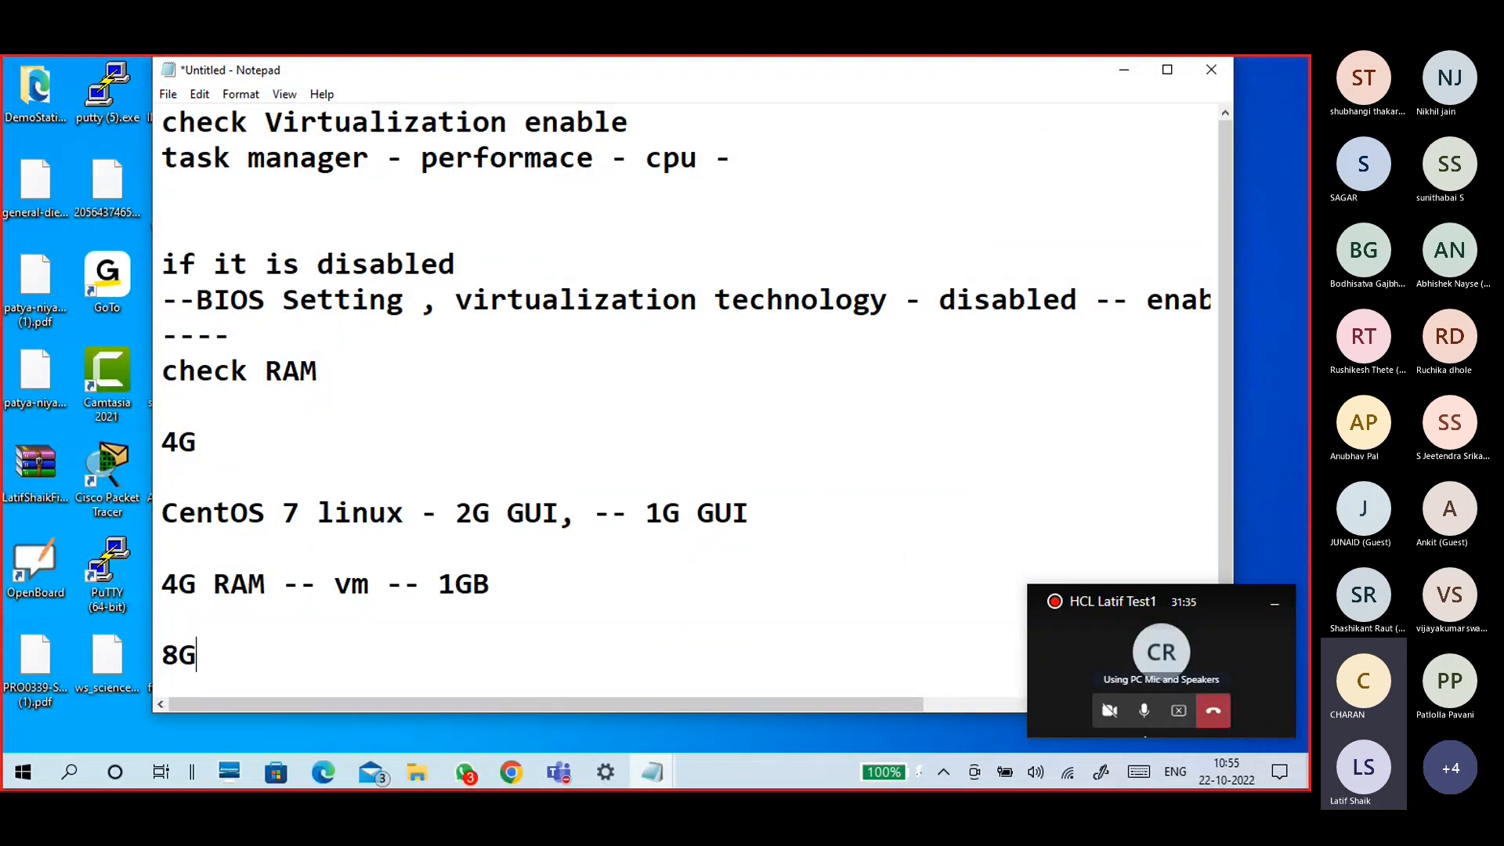
{"action": "type", "text": "b"}
{"action": "key", "text": "BackSpace"}
{"action": "type", "text": "B RAM 00"}
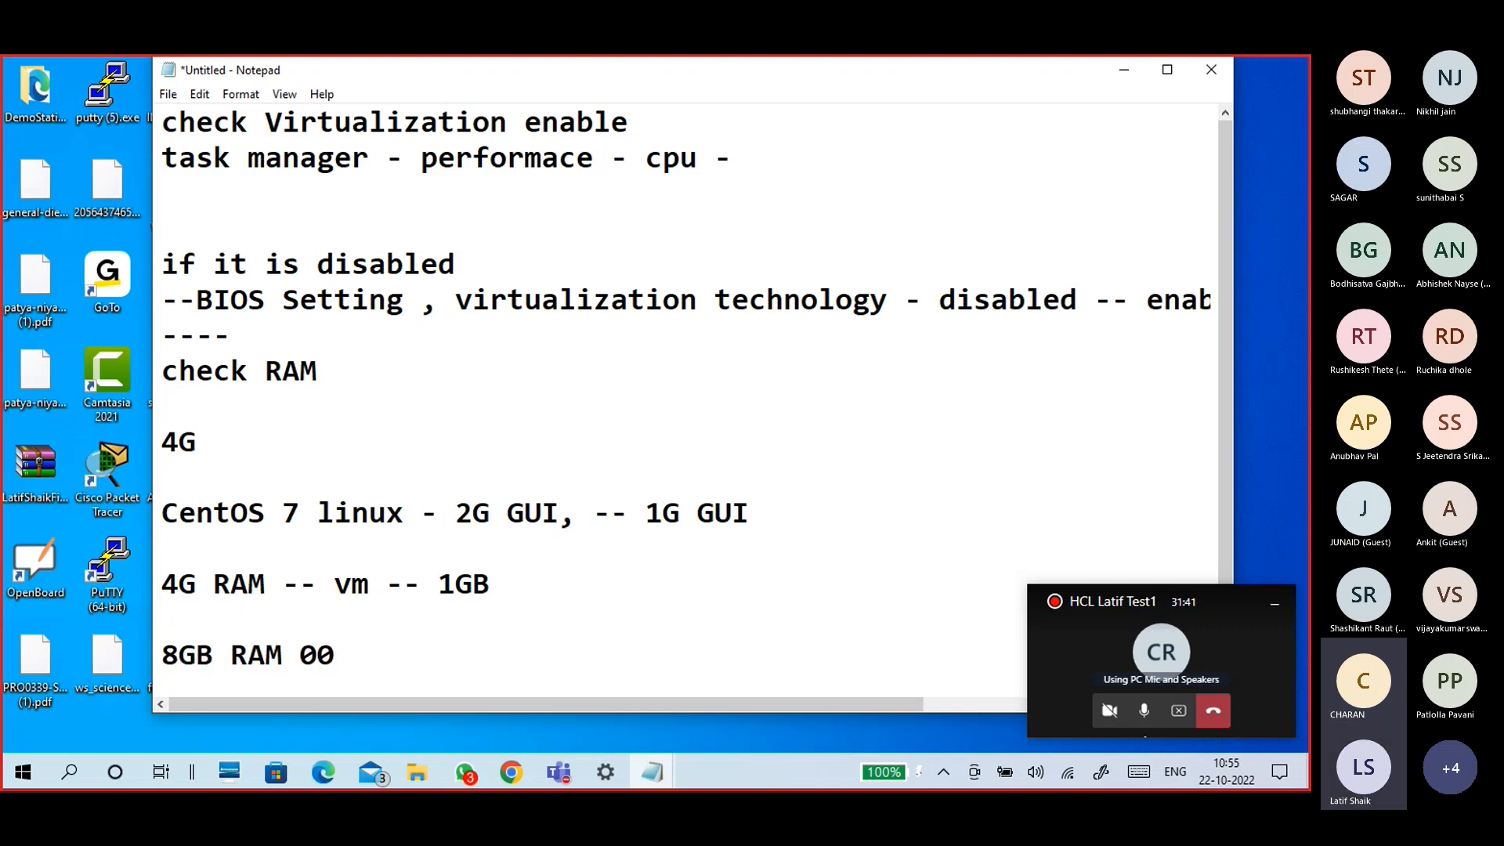
{"action": "key", "text": "BackSpace"}
{"action": "key", "text": "BackSpace"}
{"action": "type", "text": "-- vm -"}
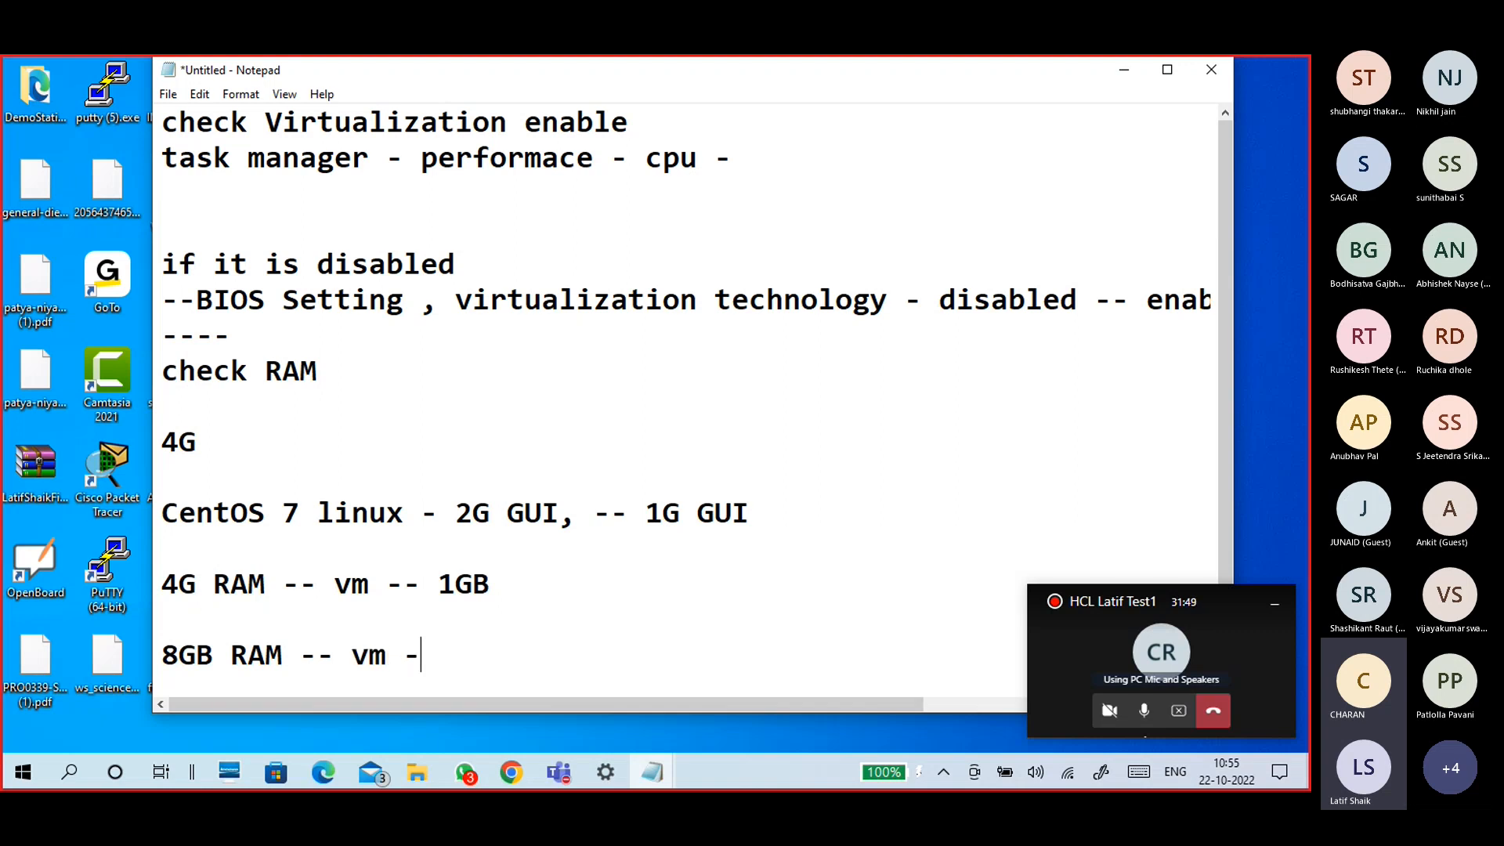
{"action": "type", "text": "-2GB"}
{"action": "key", "text": "Left"}
{"action": "key", "text": "Left"}
{"action": "key", "text": "Left"}
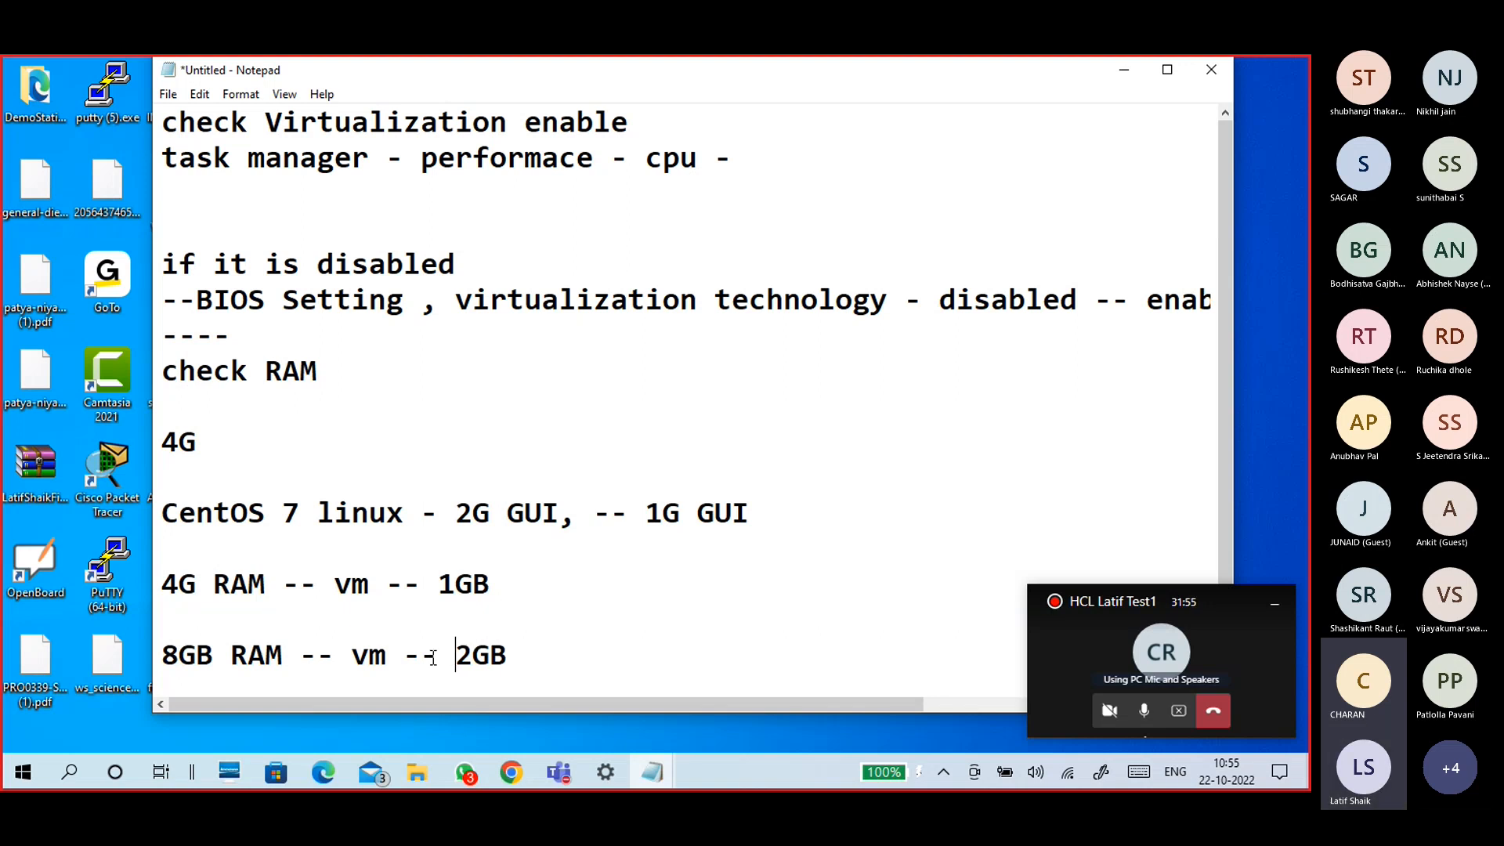
{"action": "left_click", "coordinate": [631, 644]}
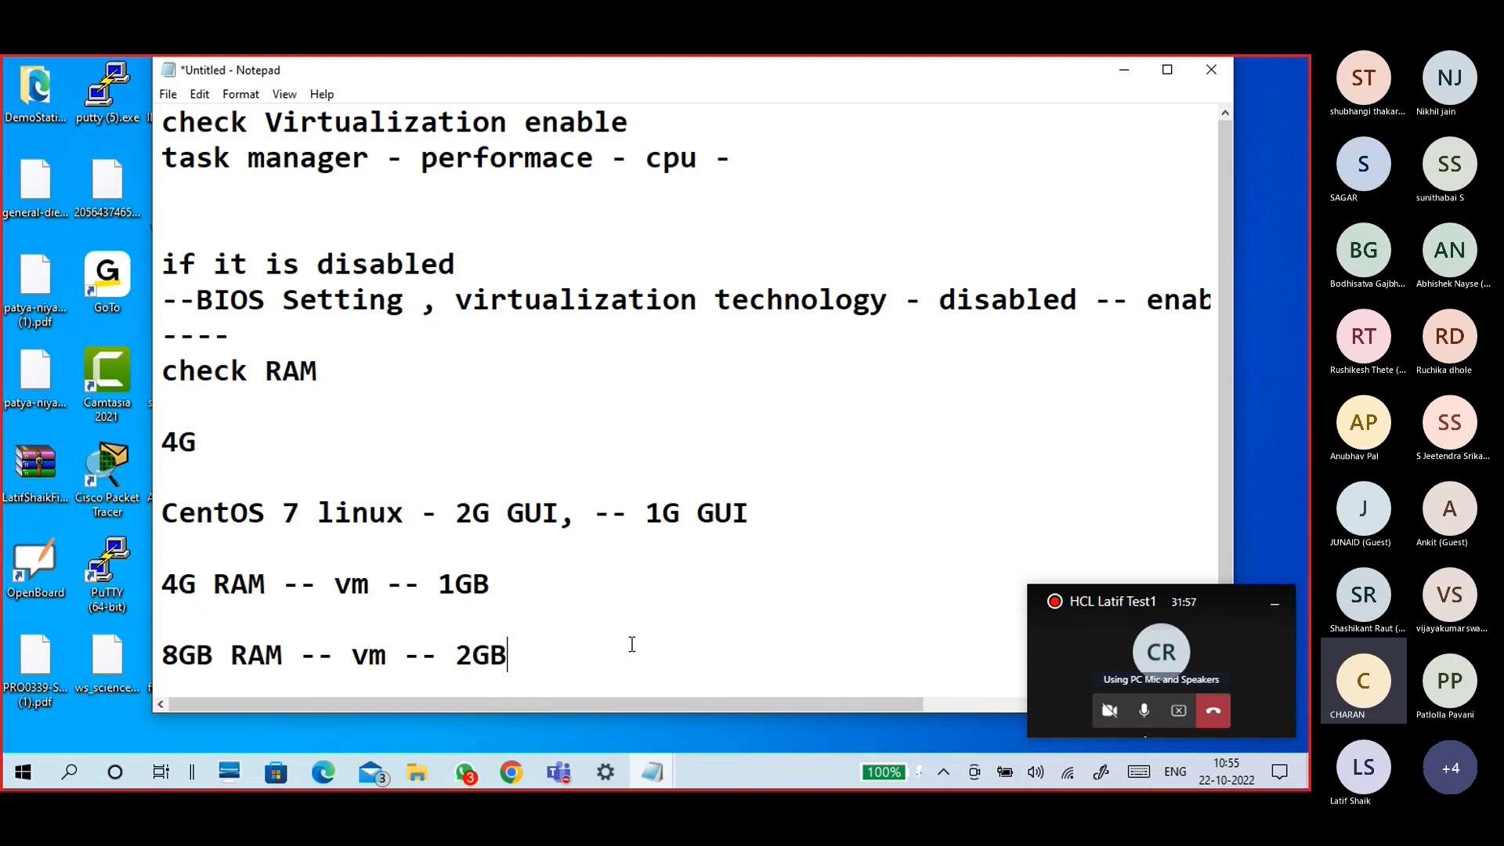
Add a "----" separator below the 8GB RAM line and start a new line with "Disk"
{"action": "key", "text": "Return"}
{"action": "type", "text": "------"}
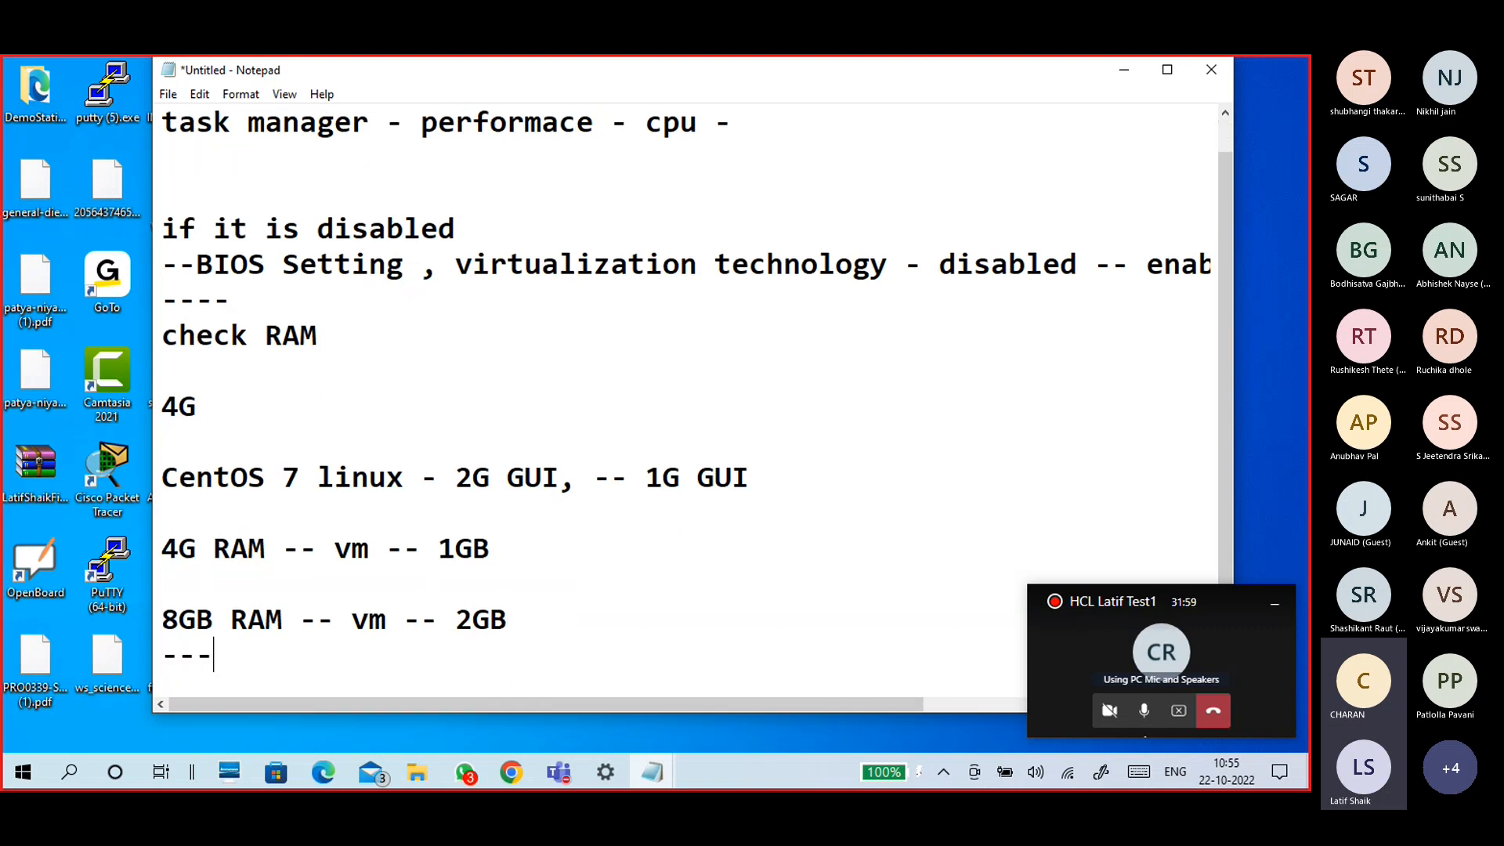
{"action": "key", "text": "BackSpace"}
{"action": "key", "text": "BackSpace"}
{"action": "key", "text": "Return"}
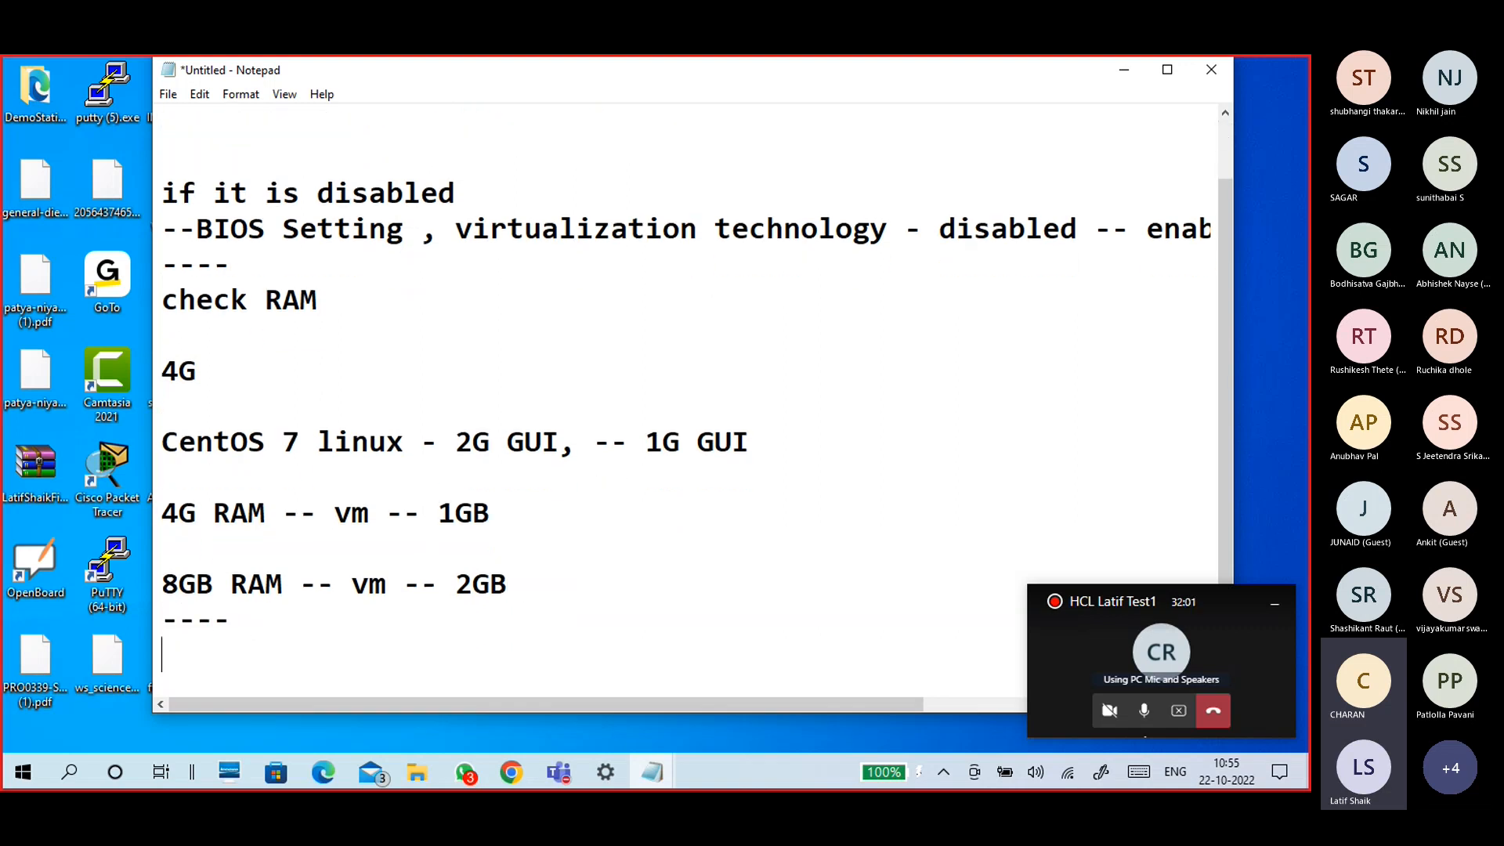
{"action": "type", "text": "Disk"}
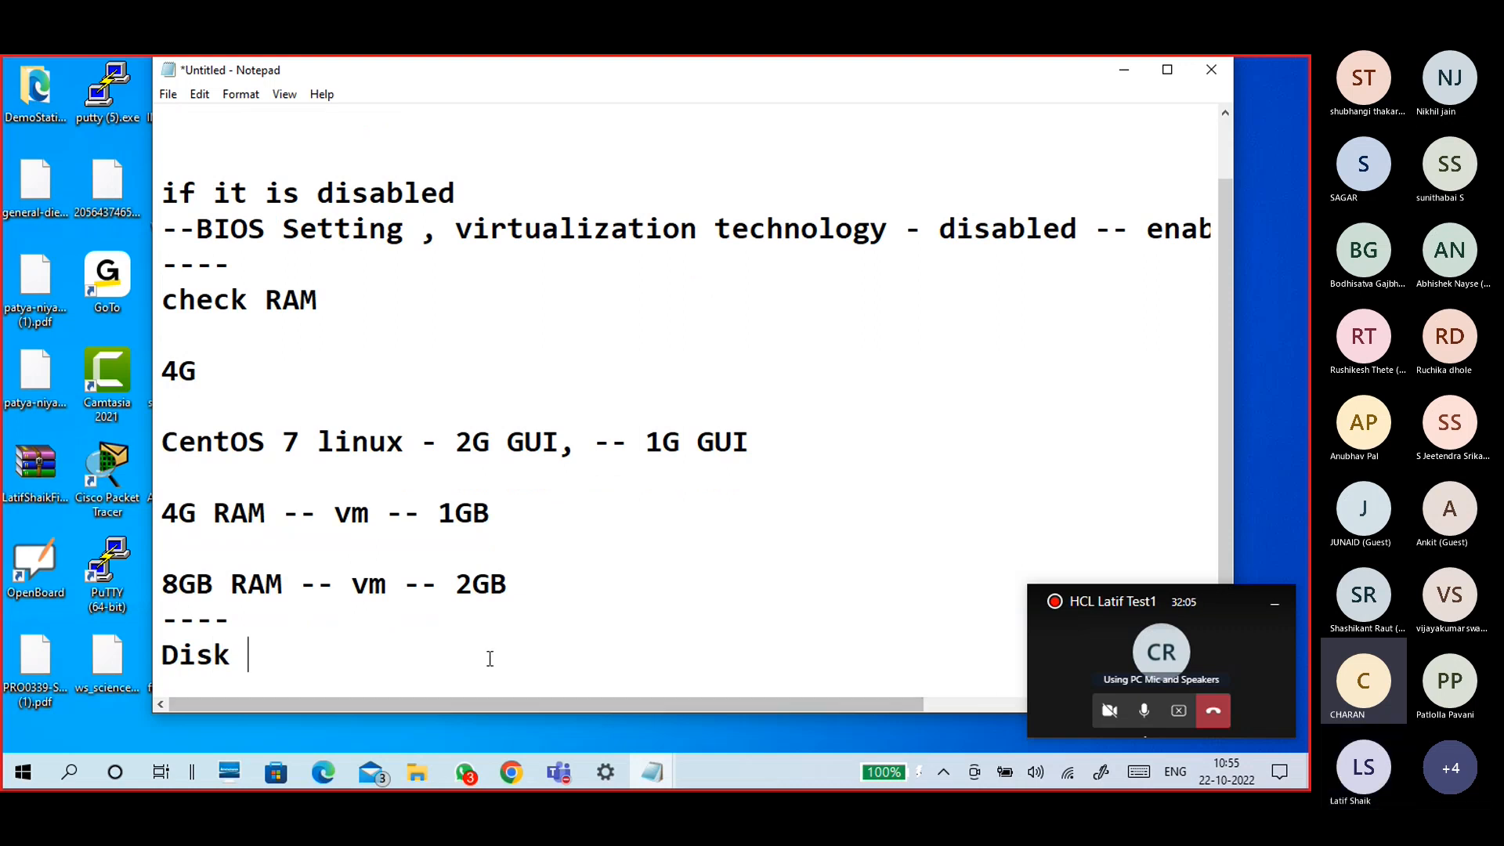
Switch to File Explorer, show the drives in This PC and point out the free space on VM DRIVE (H:)
{"action": "left_click", "coordinate": [419, 773]}
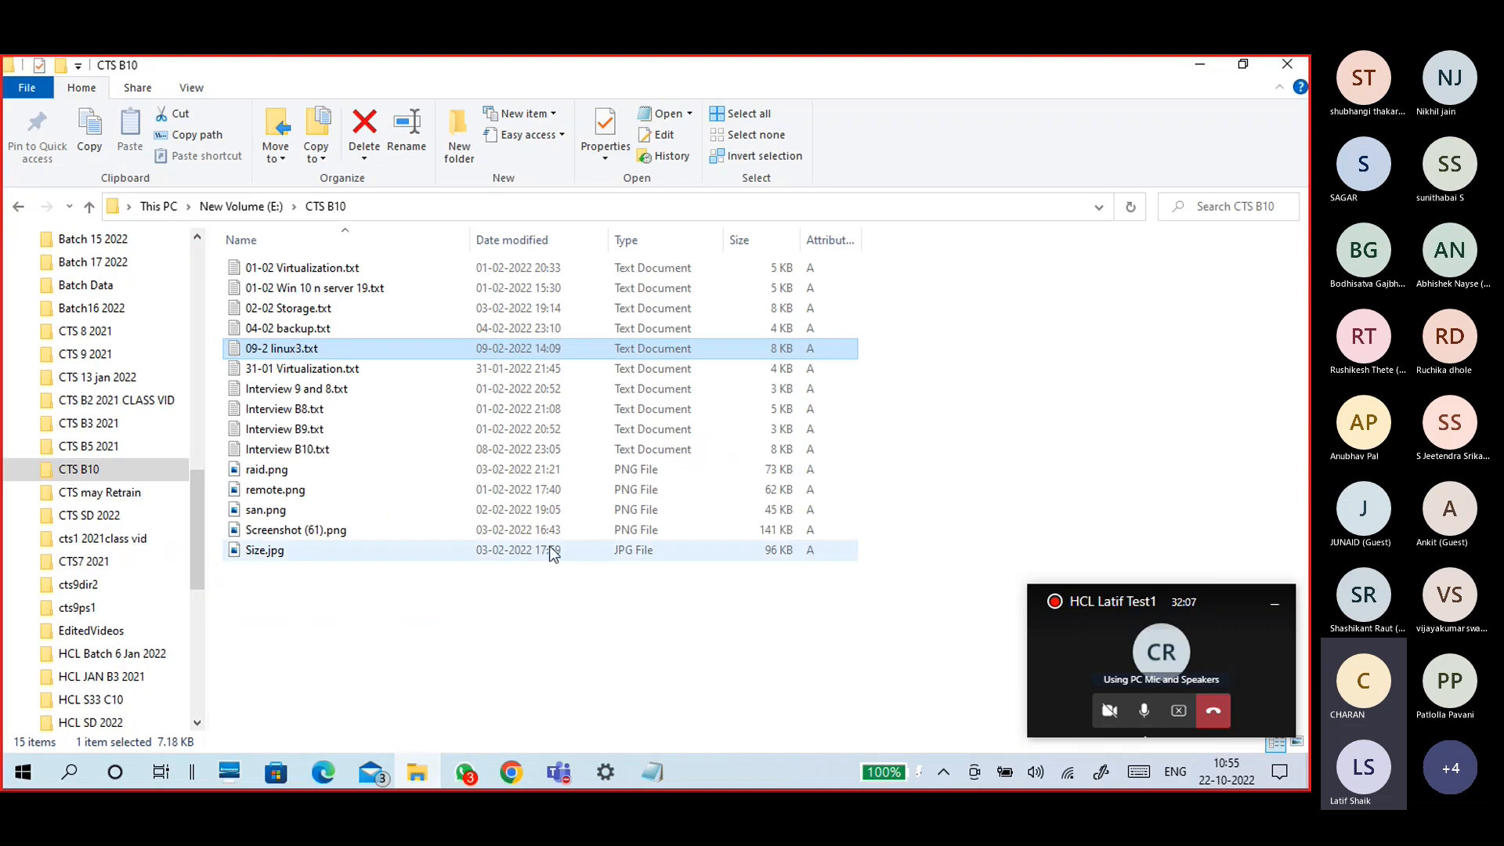
{"action": "left_click", "coordinate": [160, 213]}
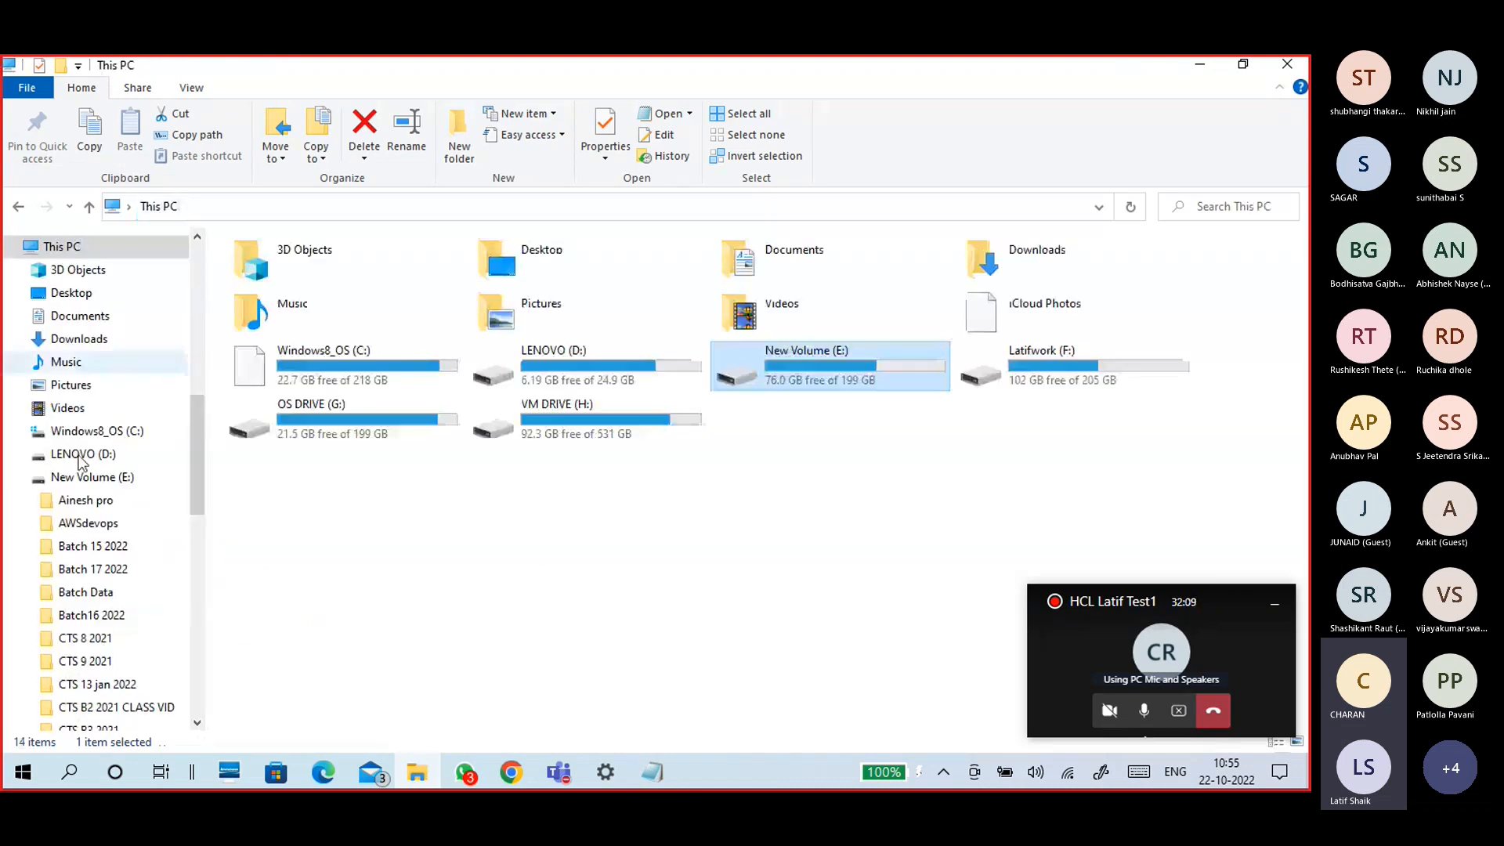
{"action": "left_click", "coordinate": [570, 497]}
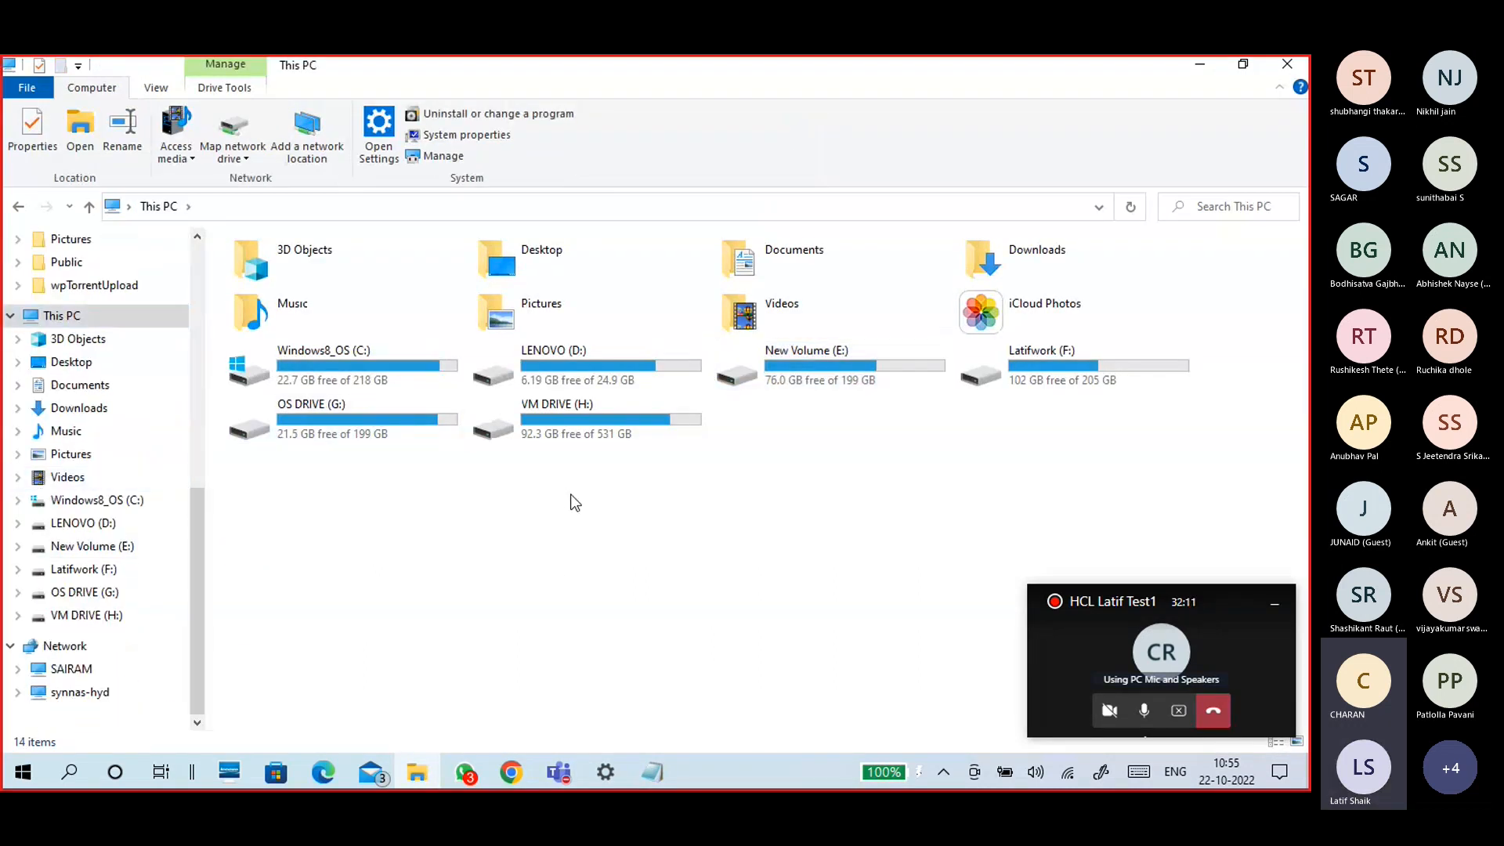
{"action": "left_click", "coordinate": [596, 435]}
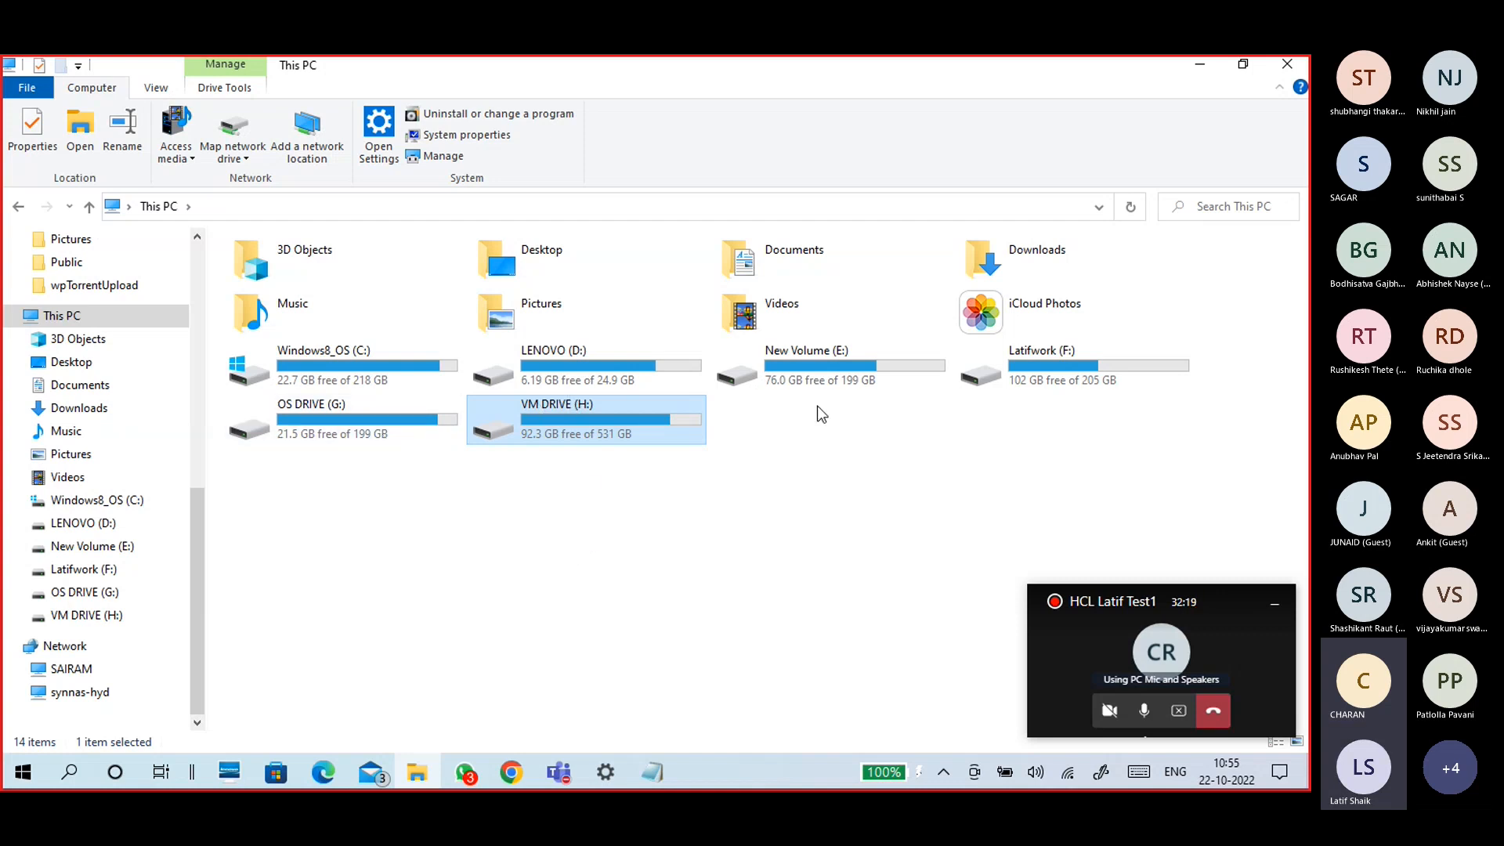
Look inside the Virtual Machines folder on drive F:, and open VM DRIVE (H:) from This PC
{"action": "left_click", "coordinate": [1017, 379]}
{"action": "double_click", "coordinate": [1017, 378]}
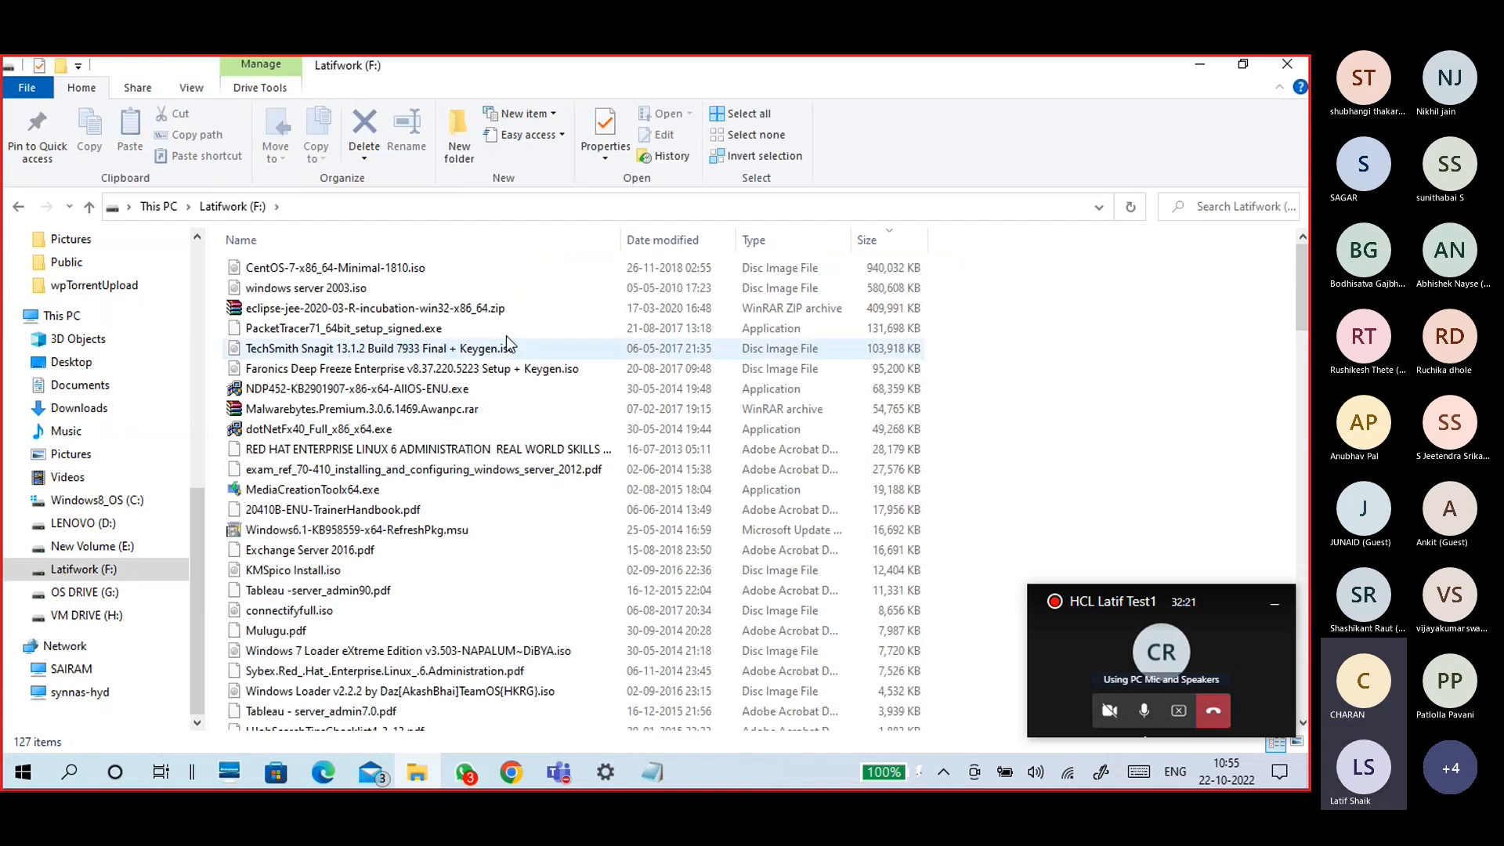
{"action": "scroll", "coordinate": [478, 577], "scroll_direction": "down", "scroll_amount": 4}
{"action": "scroll", "coordinate": [478, 578], "scroll_direction": "down", "scroll_amount": 15}
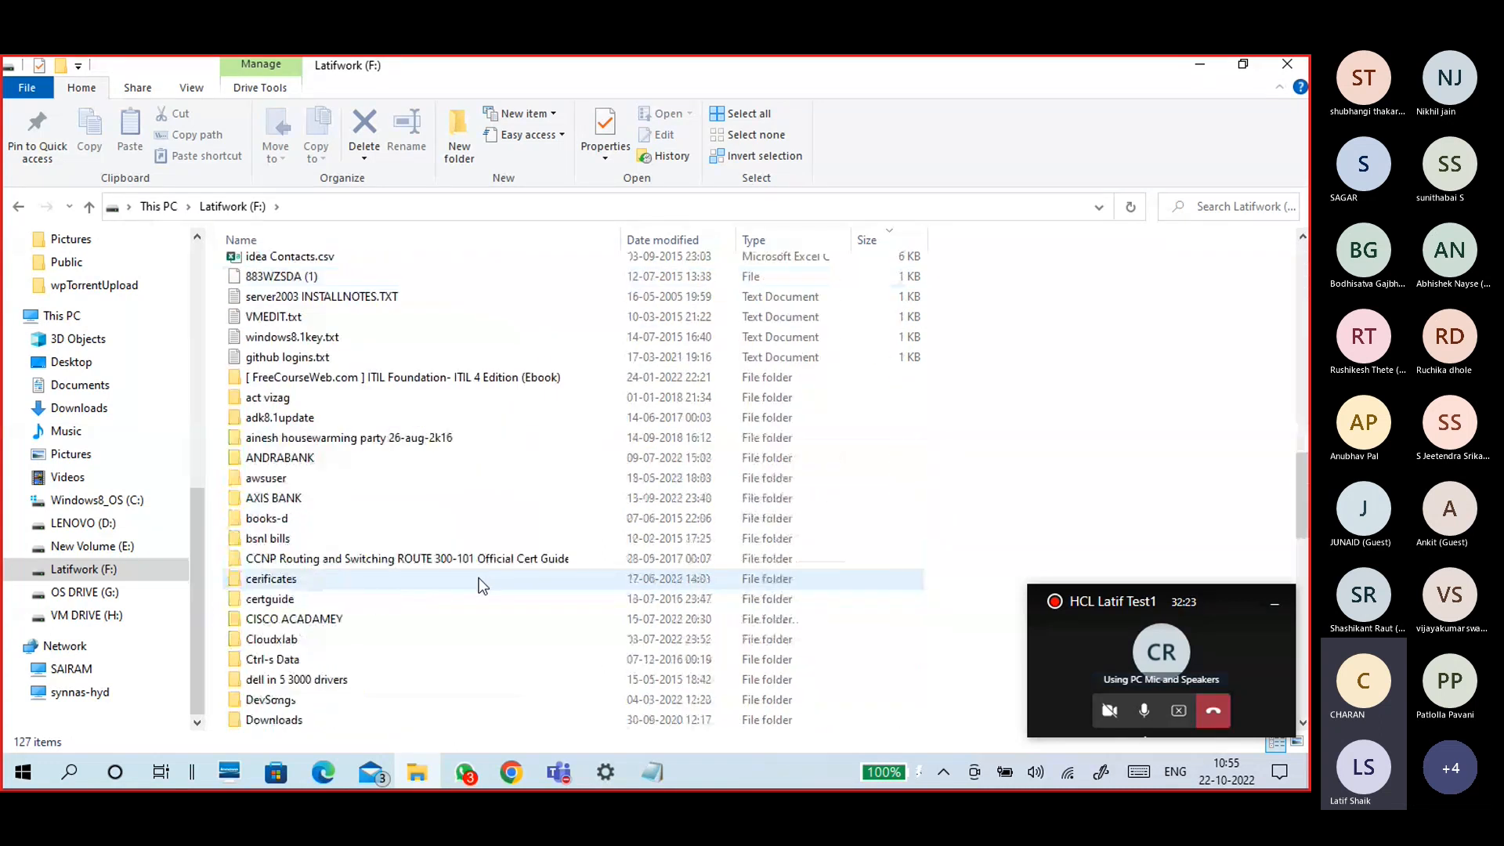
{"action": "left_click", "coordinate": [449, 462]}
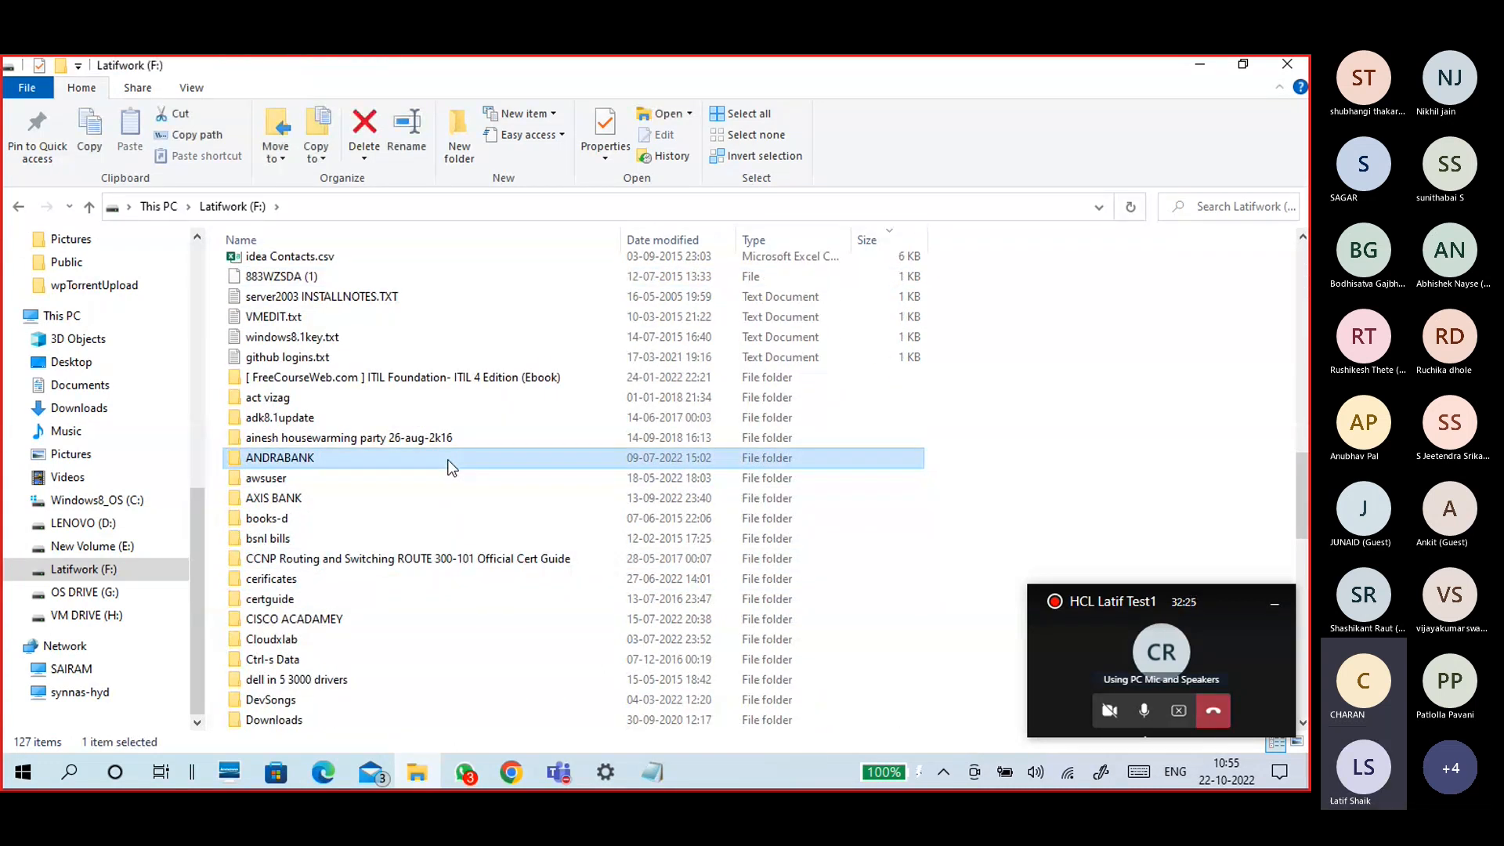
{"action": "key", "text": "v"}
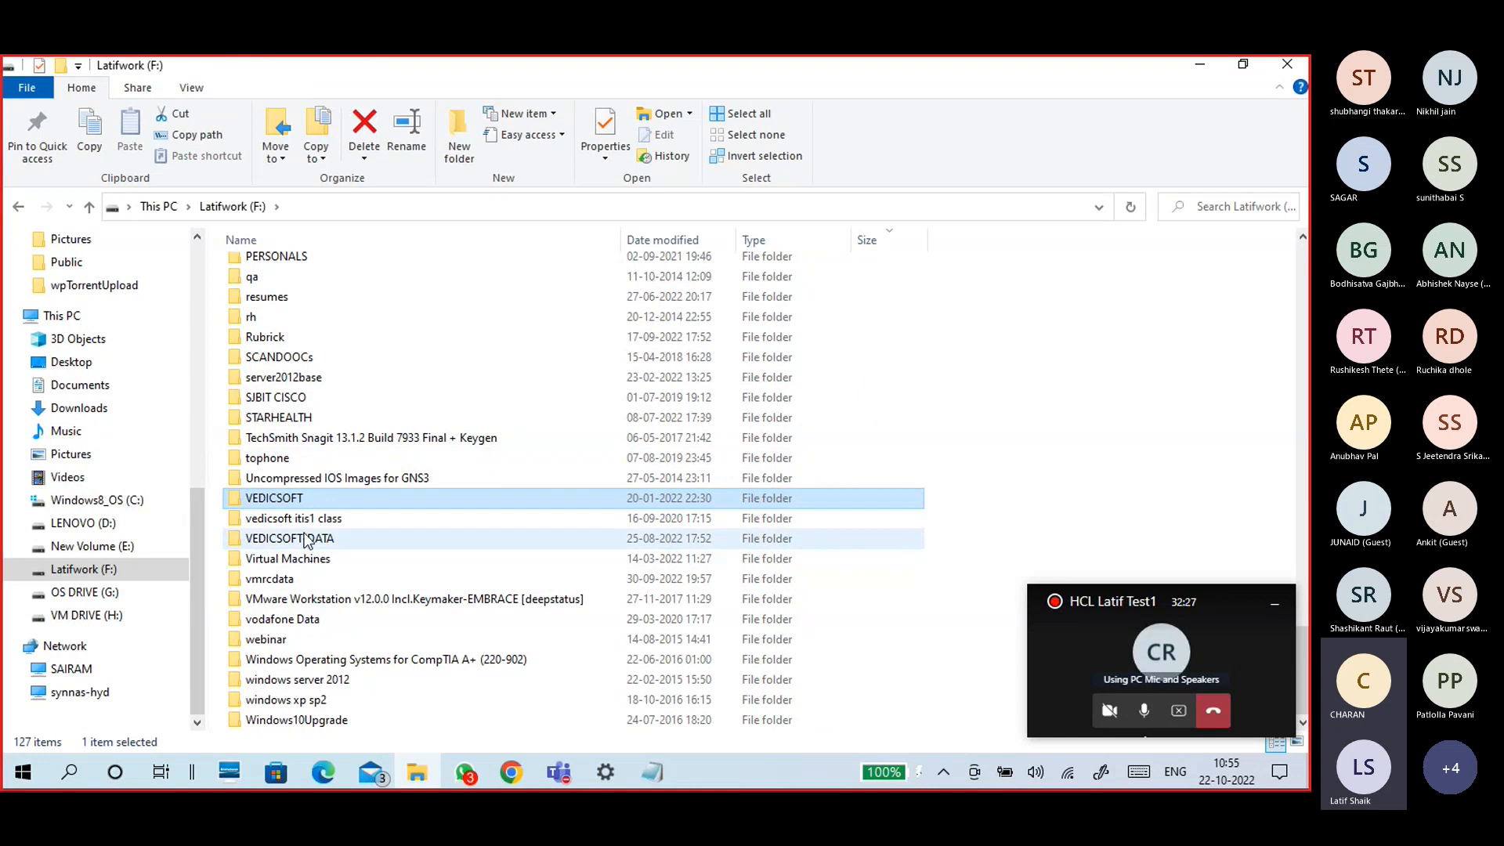
{"action": "double_click", "coordinate": [298, 561]}
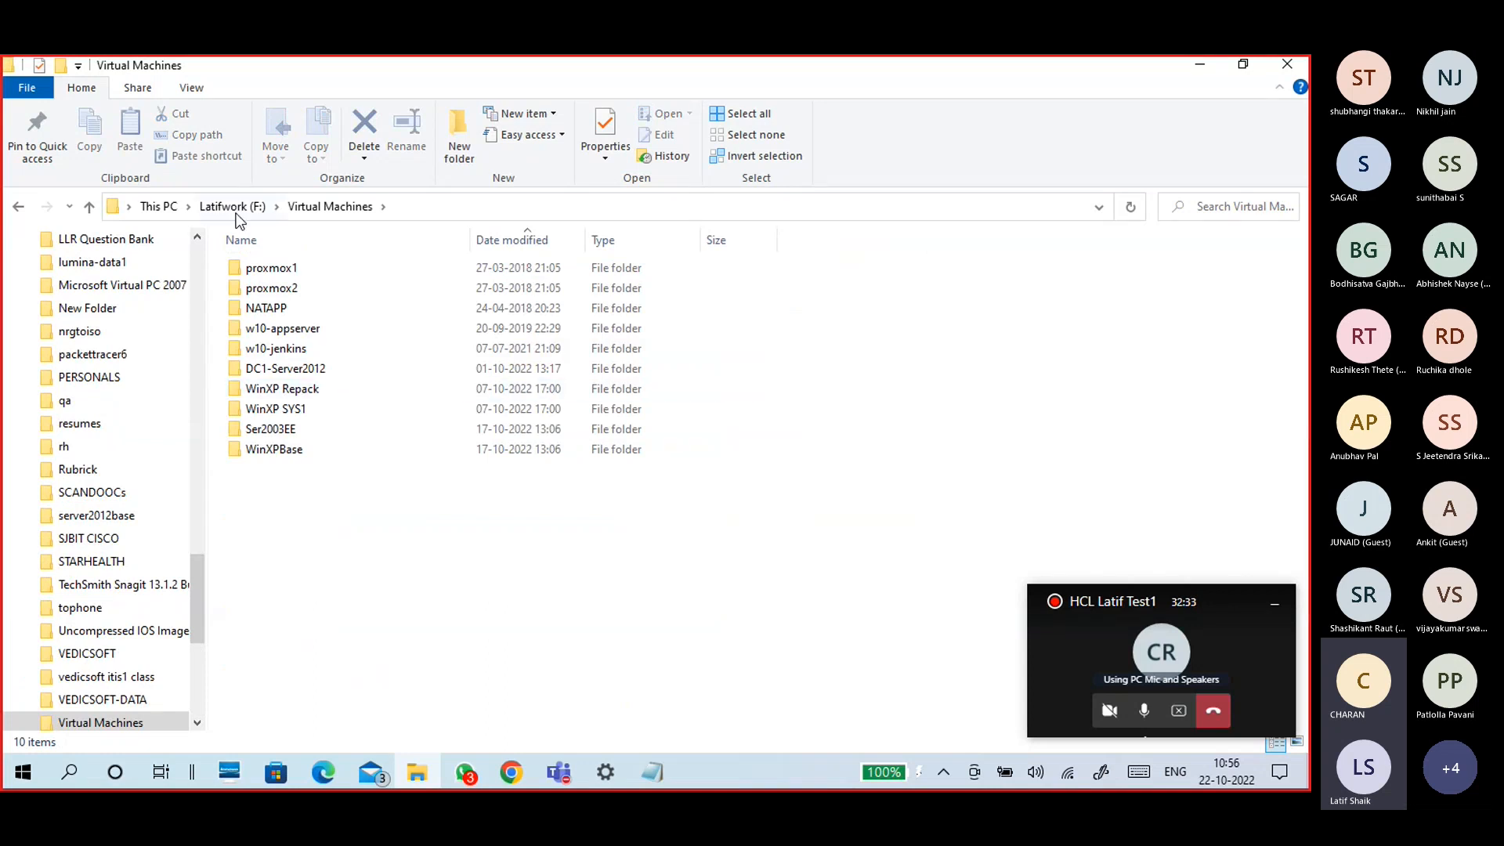
{"action": "left_click", "coordinate": [160, 206]}
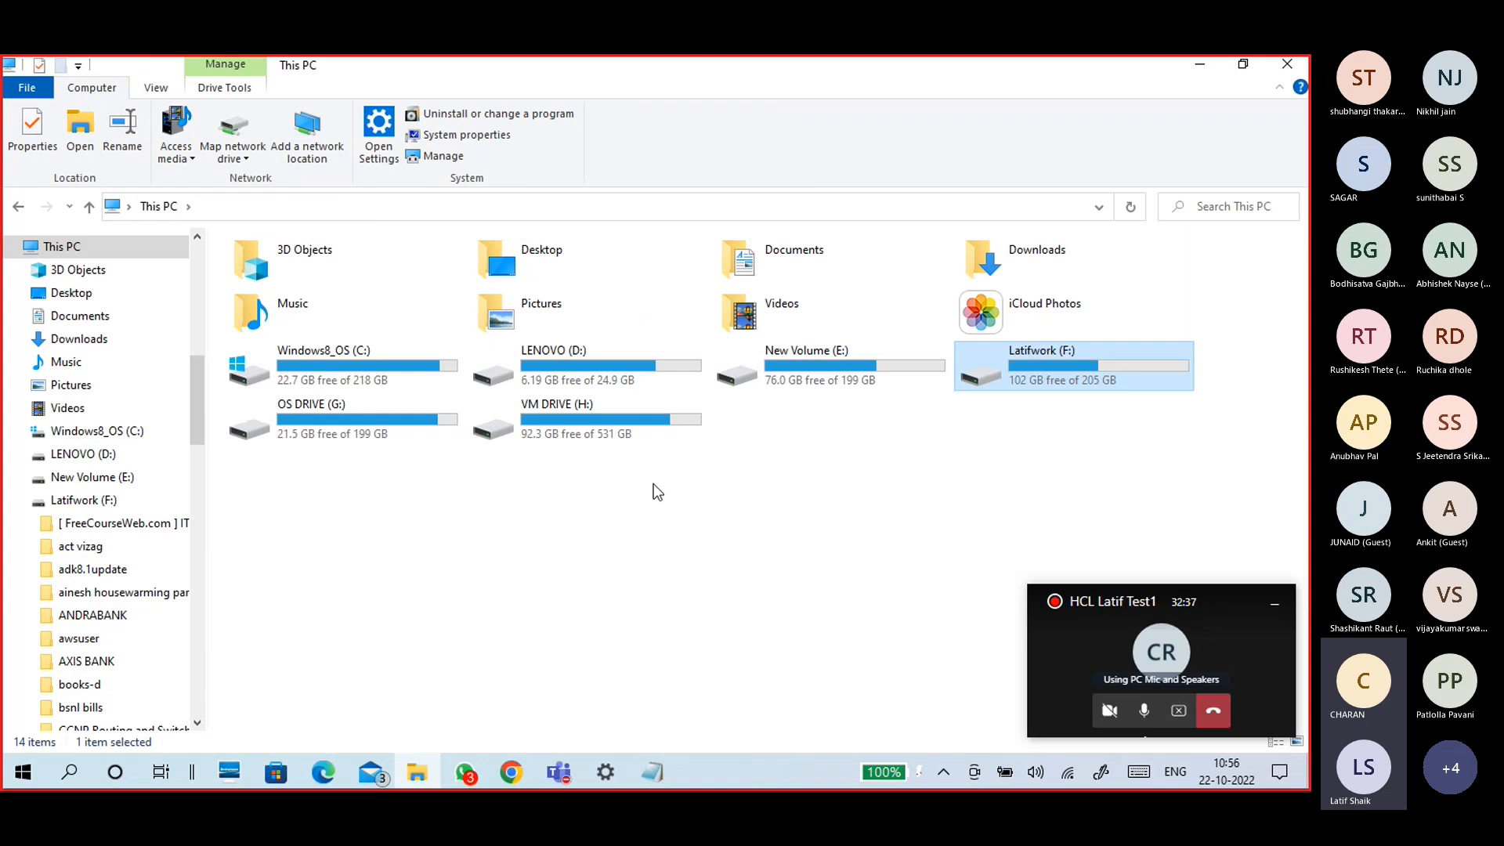
{"action": "double_click", "coordinate": [616, 432]}
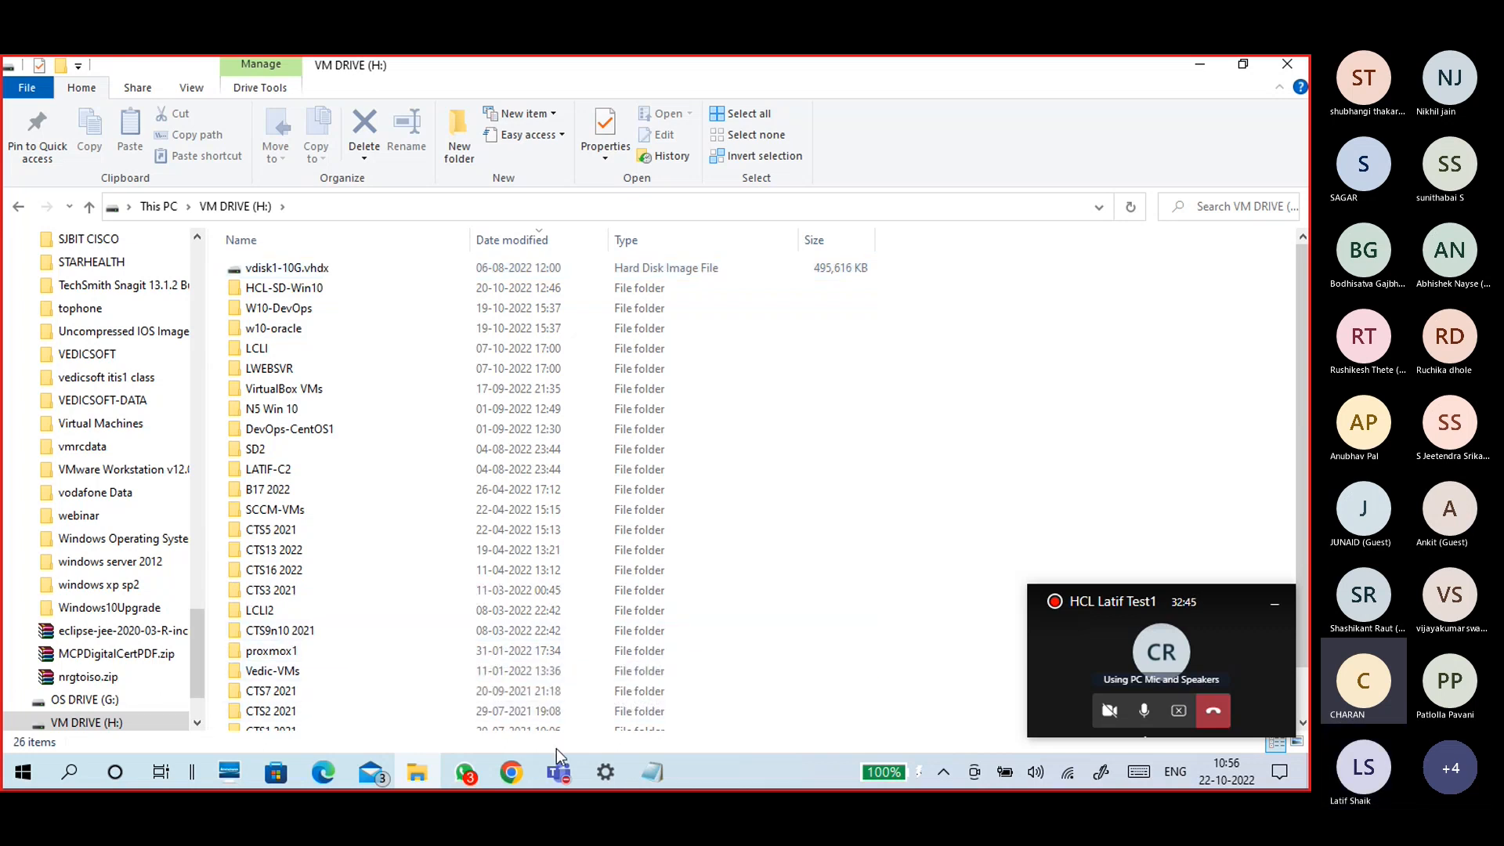
Switch to the Teams meeting, mute all participants and minimize the meeting window
{"action": "mouse_move", "coordinate": [562, 769]}
{"action": "left_click", "coordinate": [576, 635]}
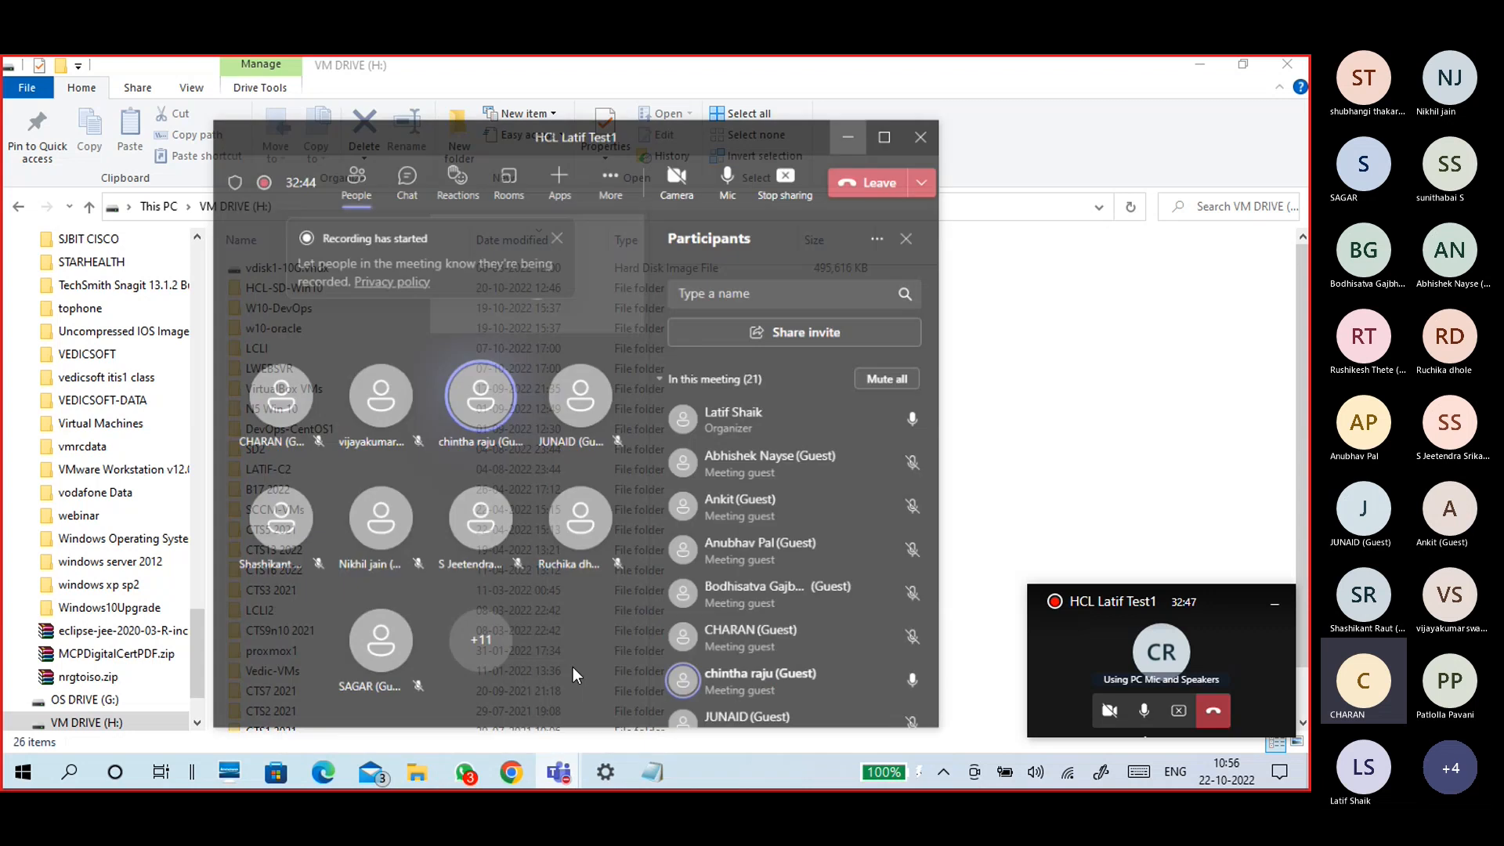
{"action": "left_click", "coordinate": [899, 92]}
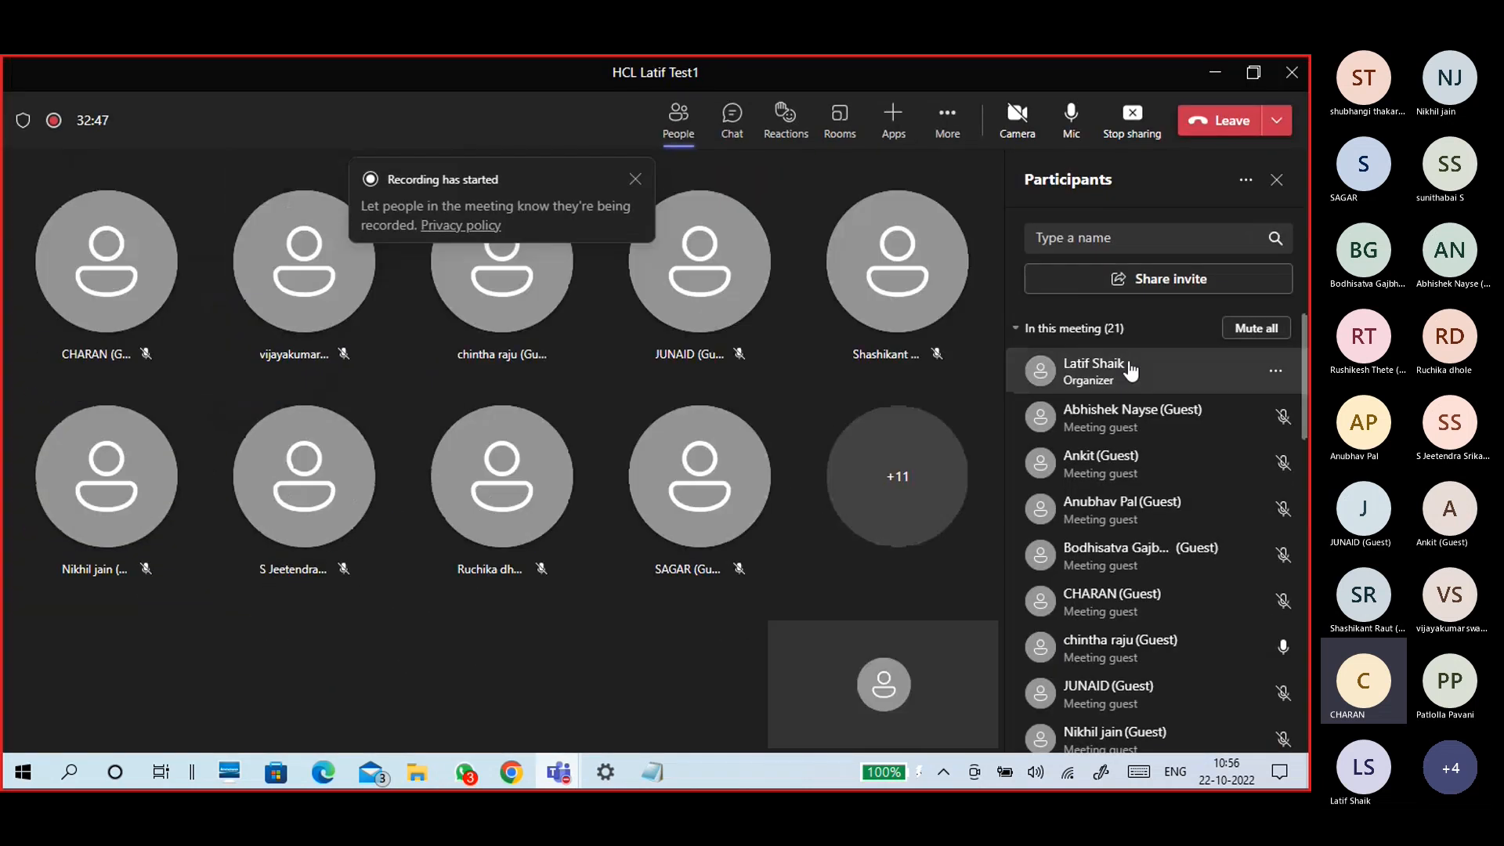
{"action": "left_click", "coordinate": [1269, 329]}
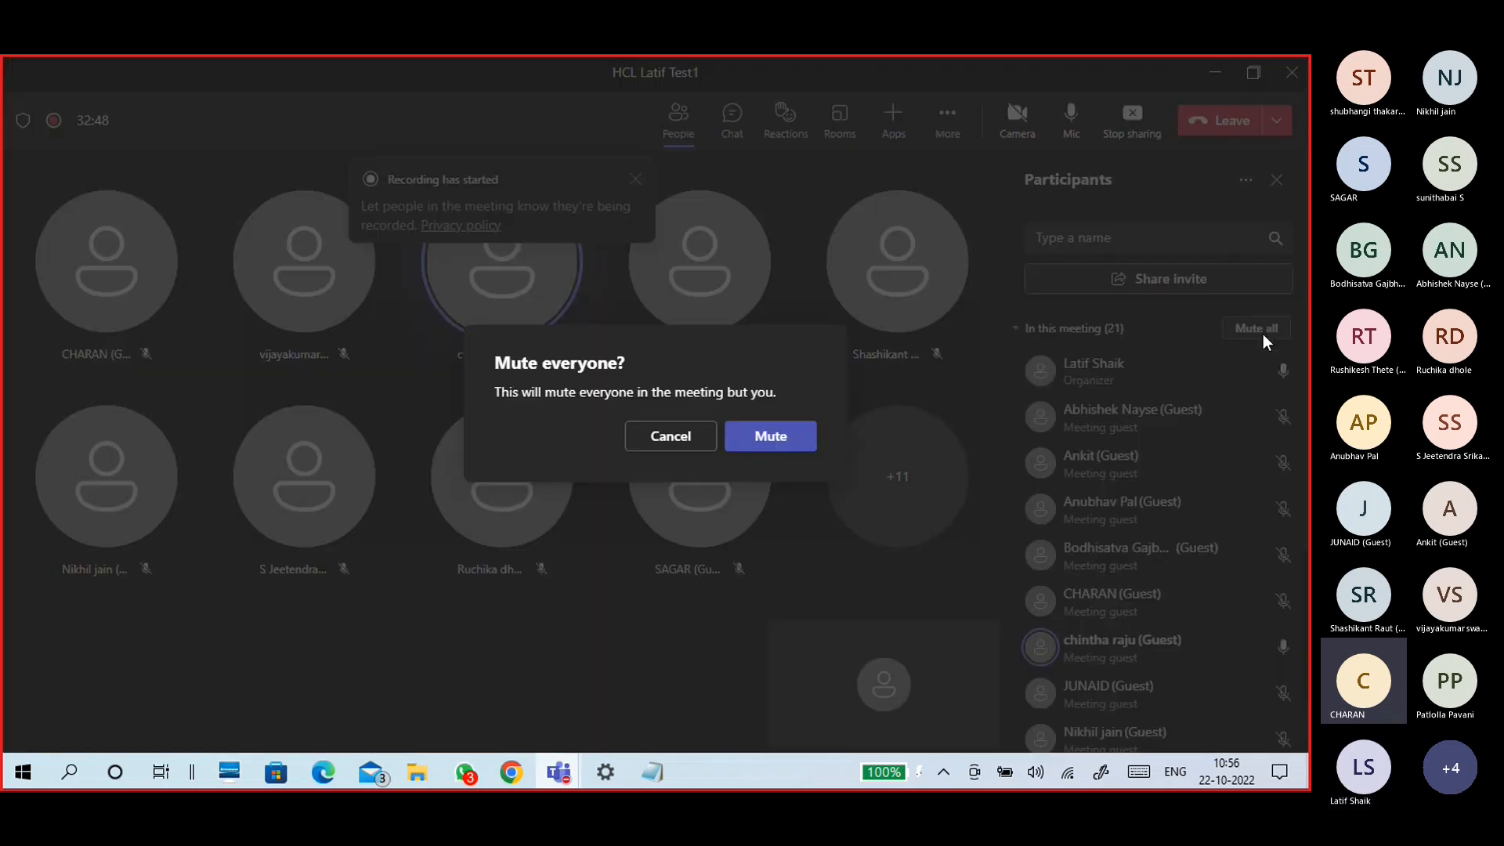
{"action": "left_click", "coordinate": [801, 436]}
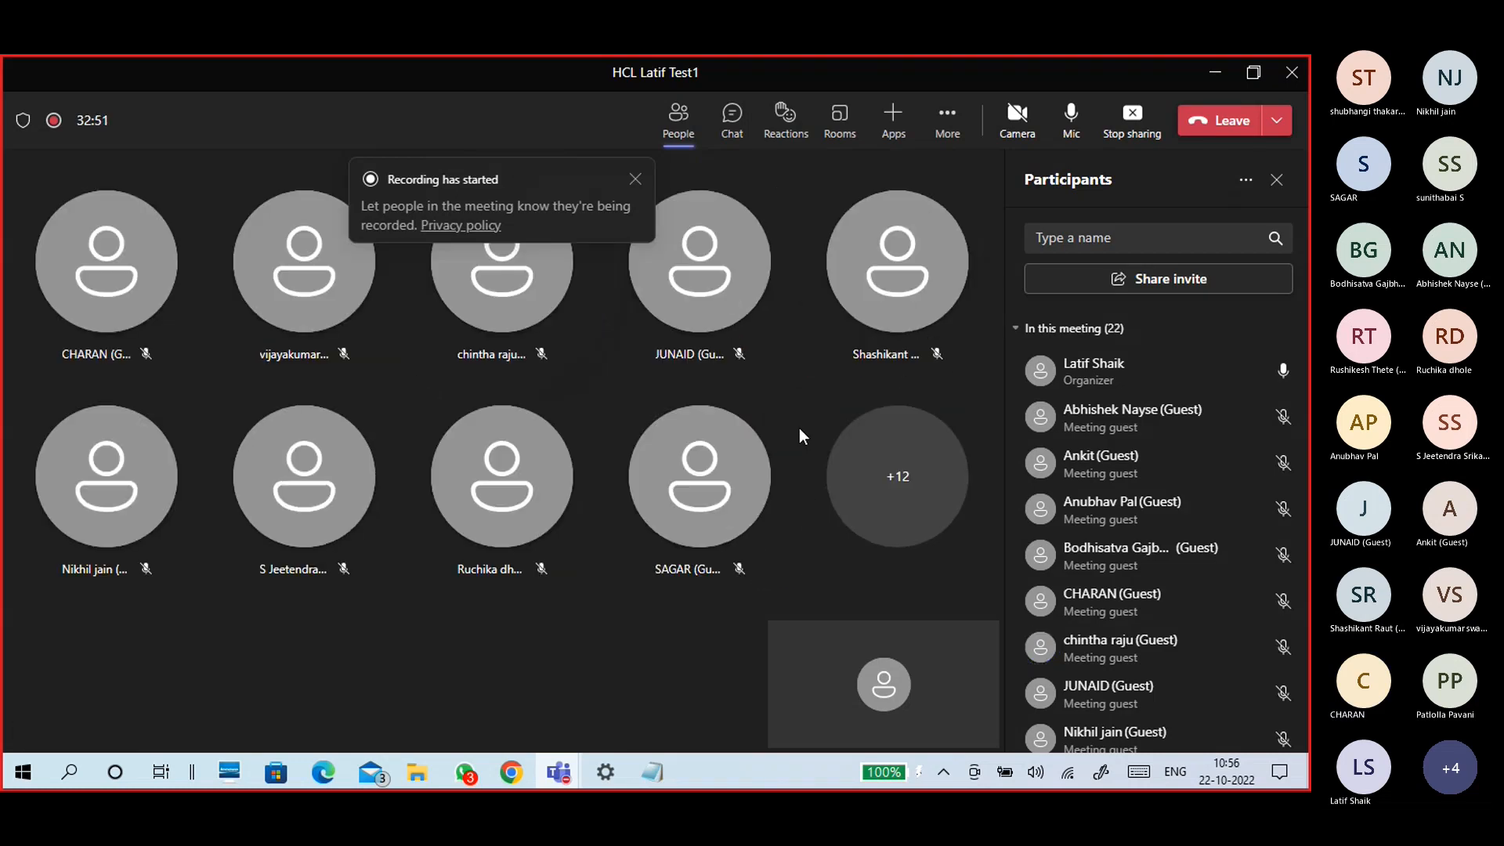
{"action": "left_click", "coordinate": [1215, 72]}
Point out the virtual machine folders on VM DRIVE (H:) and open the CTS16 2022 folder
{"action": "left_click", "coordinate": [307, 389]}
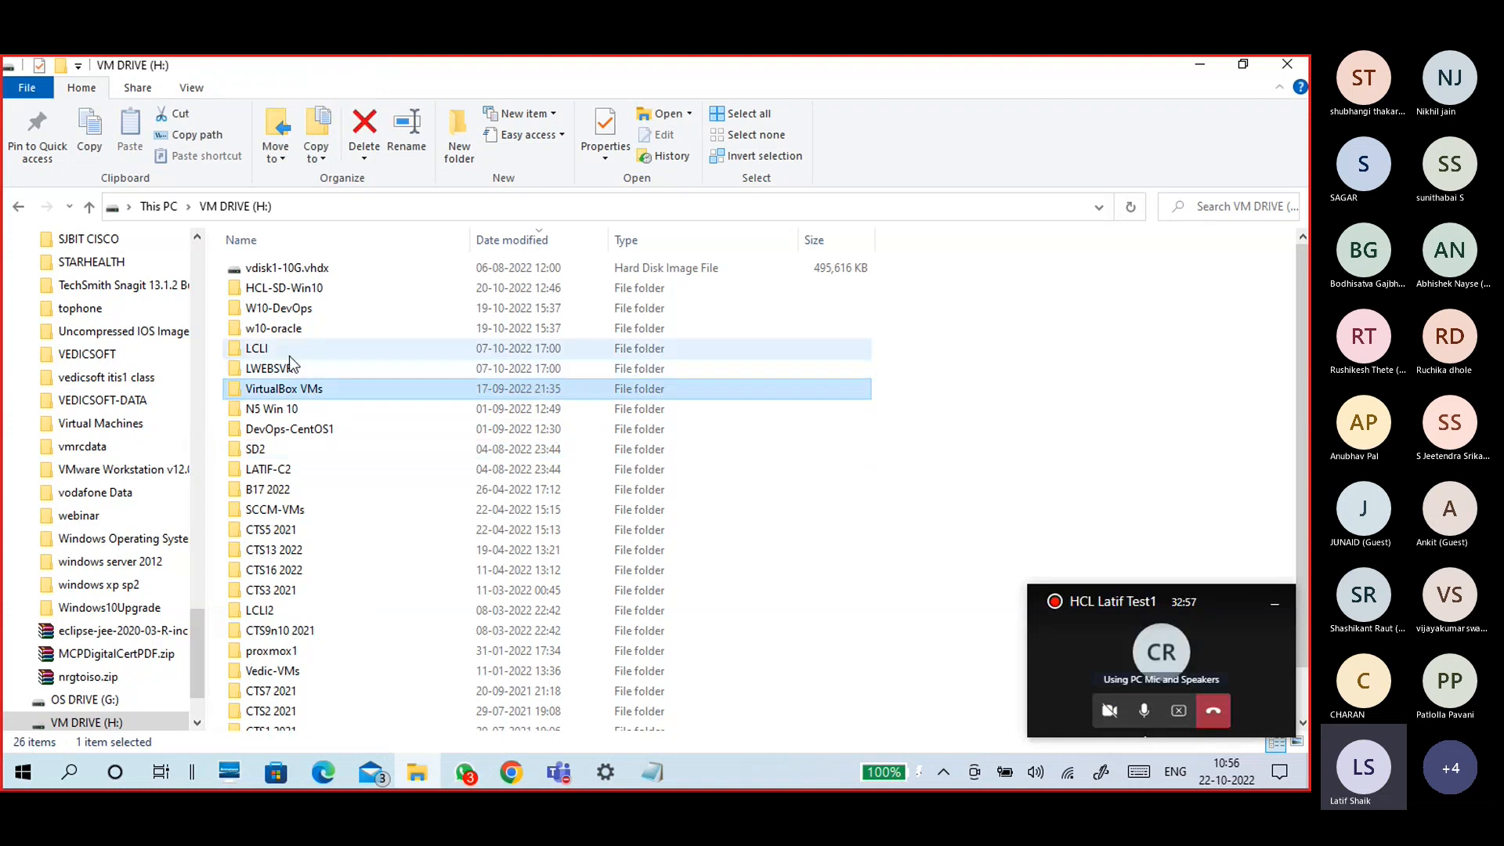
{"action": "left_click", "coordinate": [286, 369]}
{"action": "left_click", "coordinate": [287, 348]}
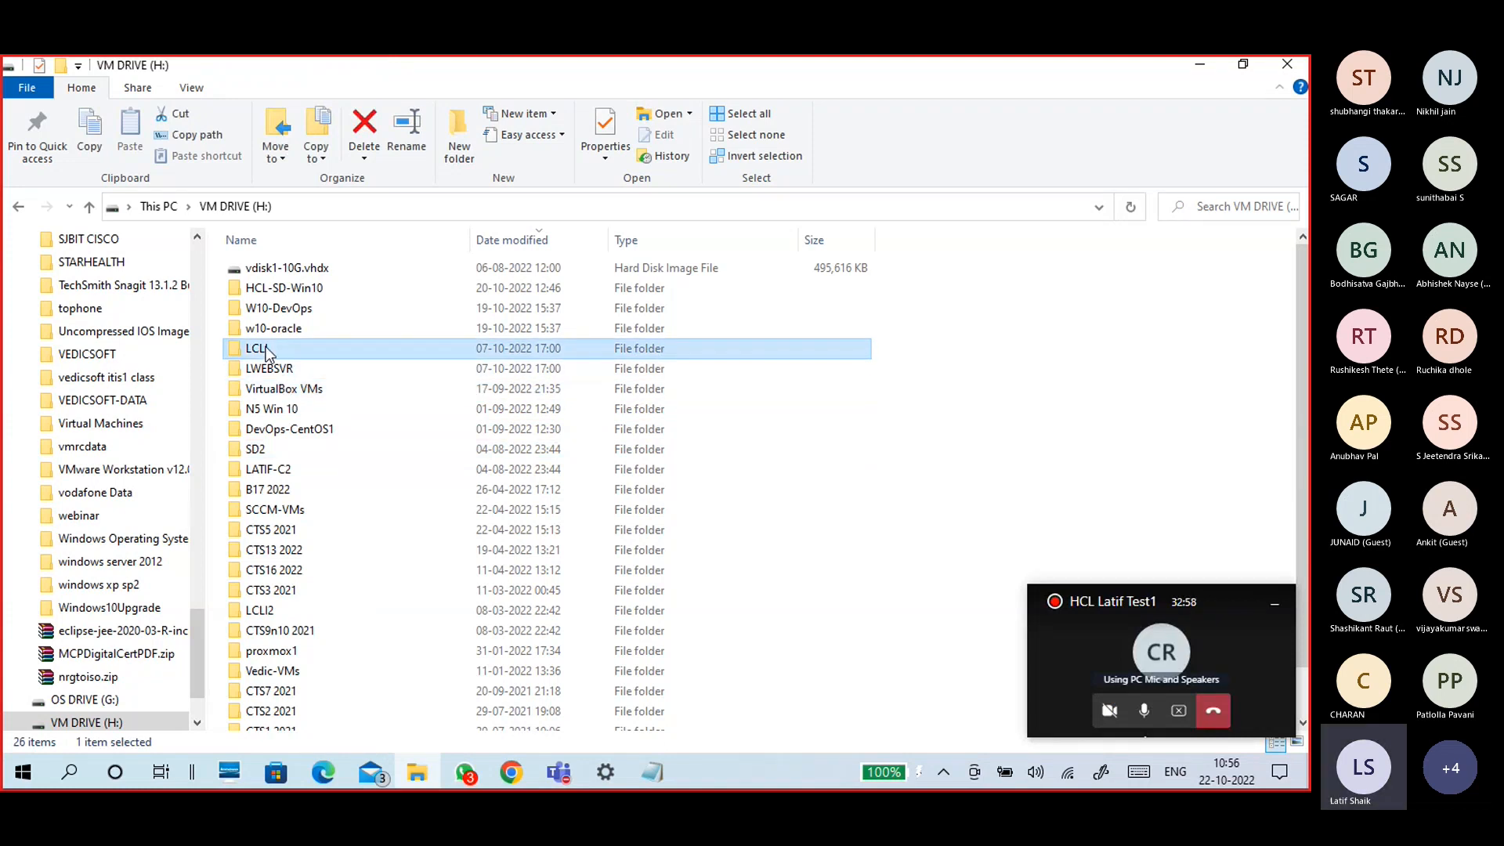
{"action": "left_click", "coordinate": [290, 328]}
{"action": "left_click", "coordinate": [292, 314]}
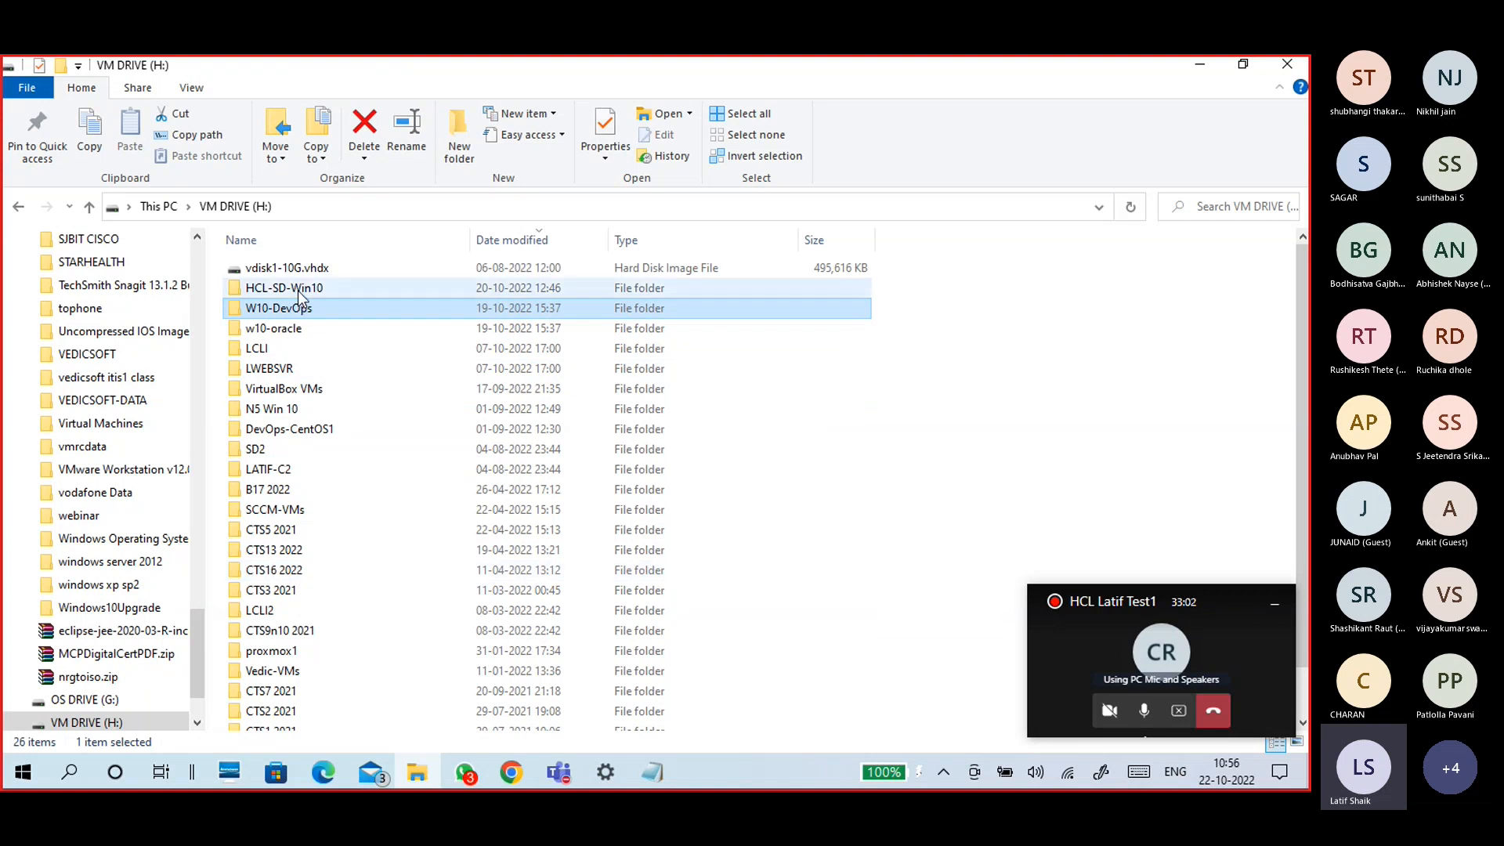
{"action": "scroll", "coordinate": [327, 335], "scroll_direction": "down", "scroll_amount": 1}
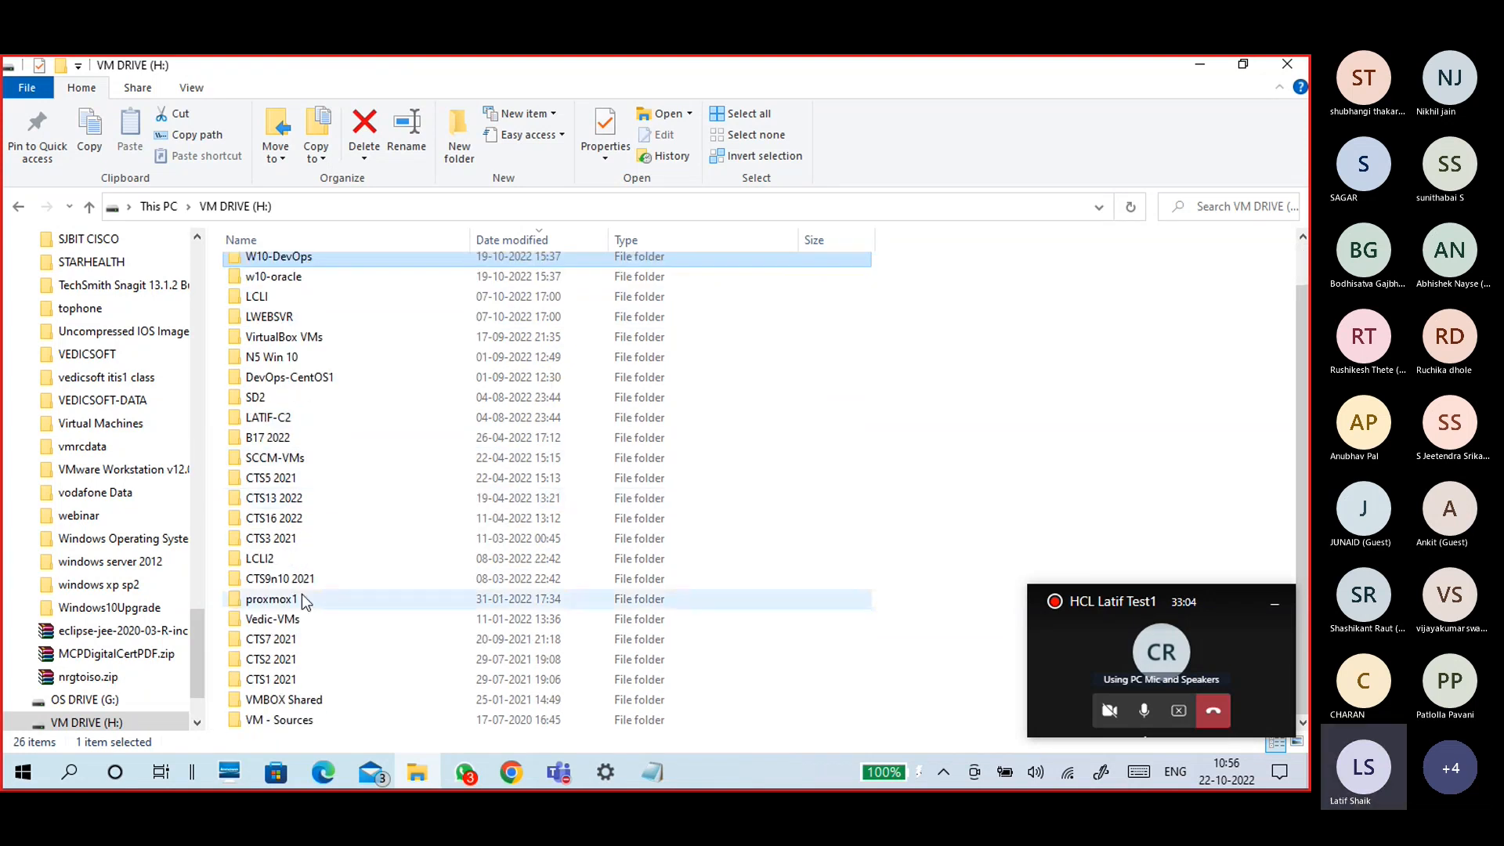
{"action": "left_click", "coordinate": [271, 521]}
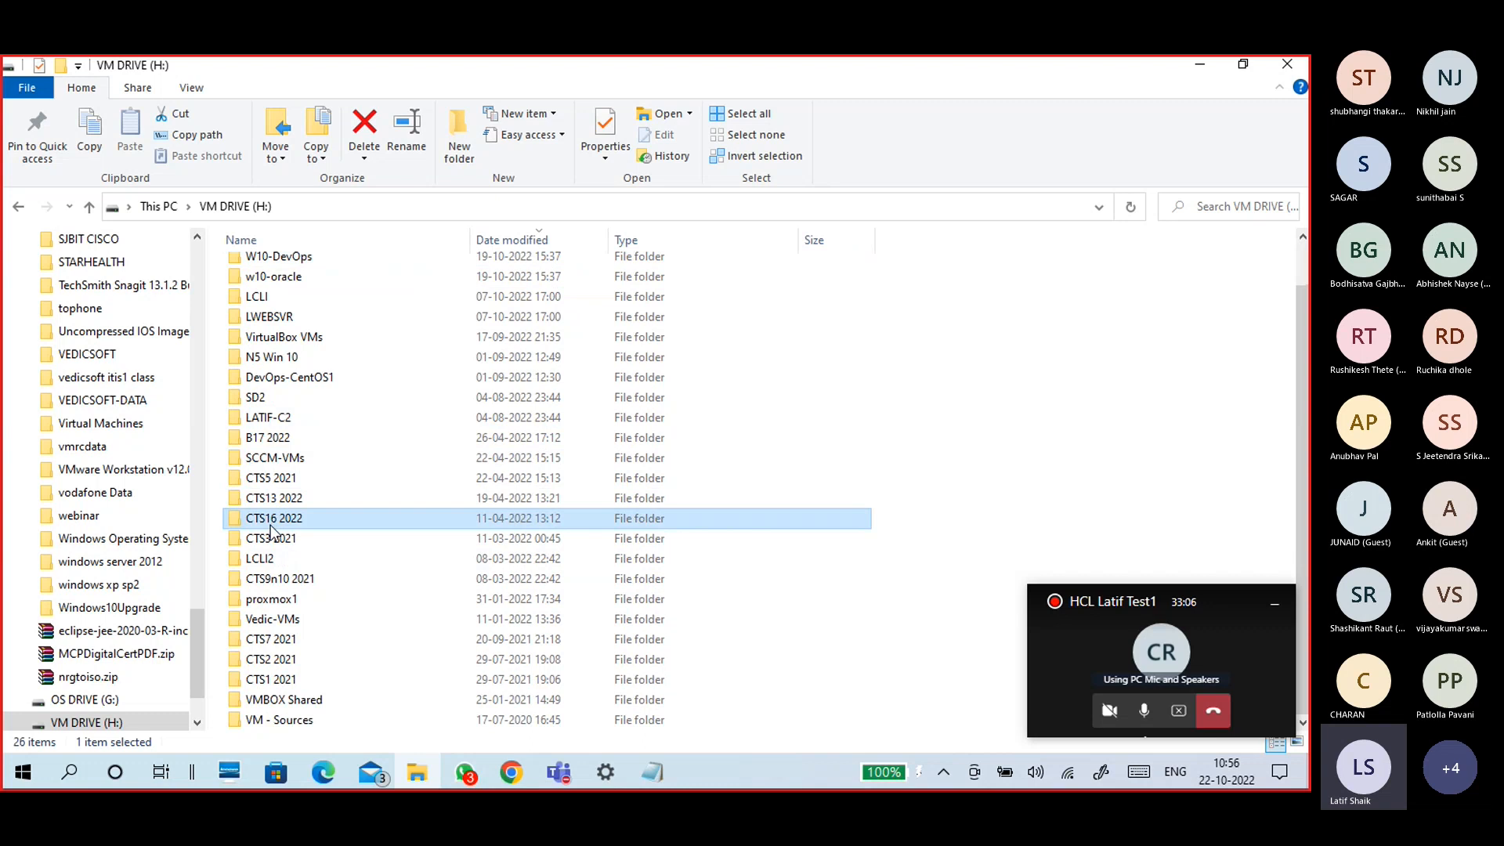
{"action": "double_click", "coordinate": [271, 523]}
Open the CTS16-Linux1 folder and return to the CTS16 2022 folder
{"action": "left_click", "coordinate": [302, 309]}
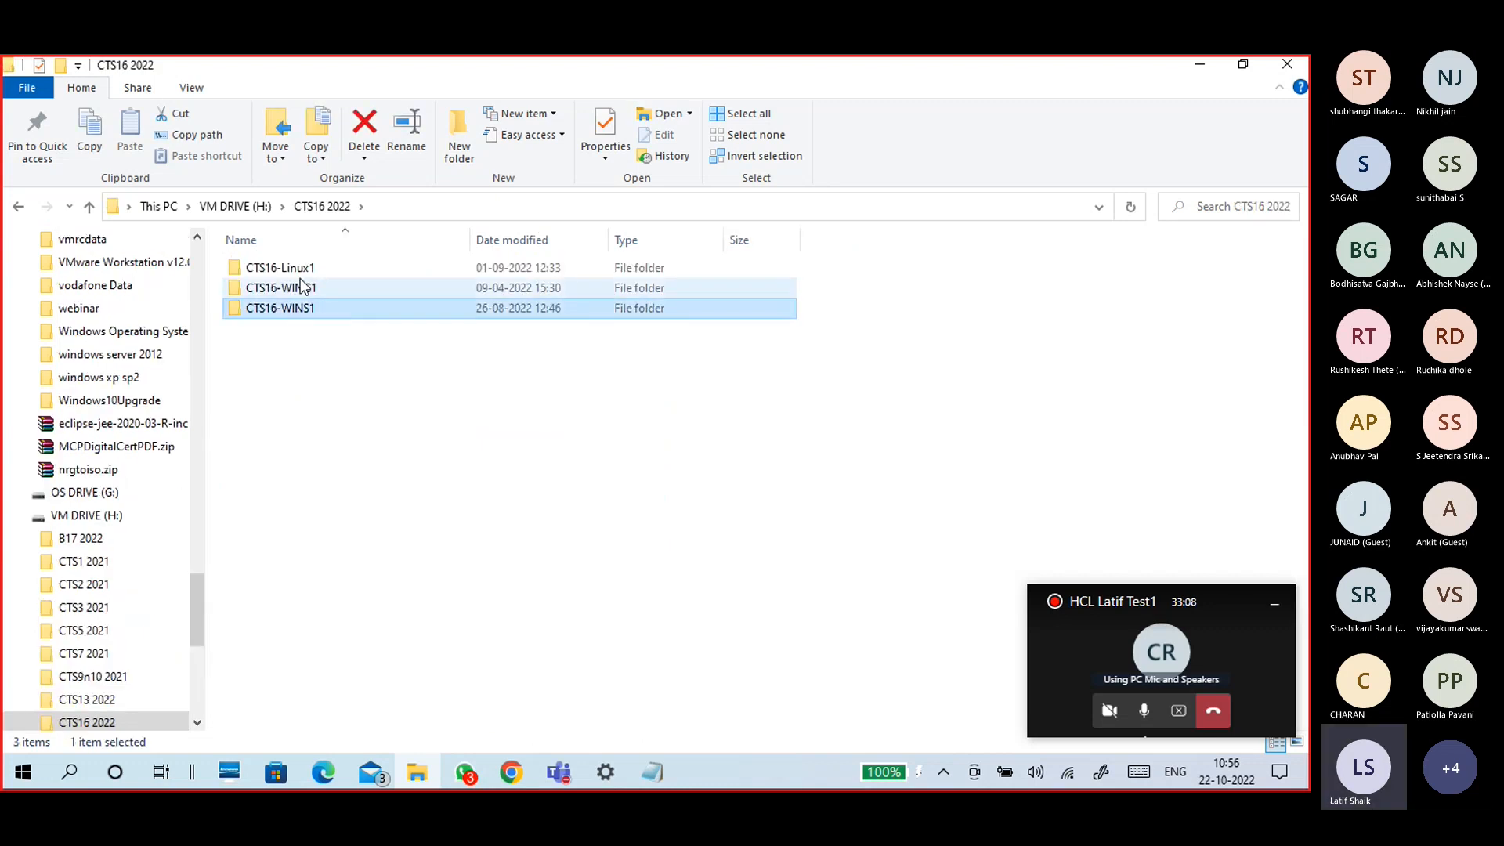
{"action": "left_click", "coordinate": [299, 268]}
{"action": "double_click", "coordinate": [304, 273]}
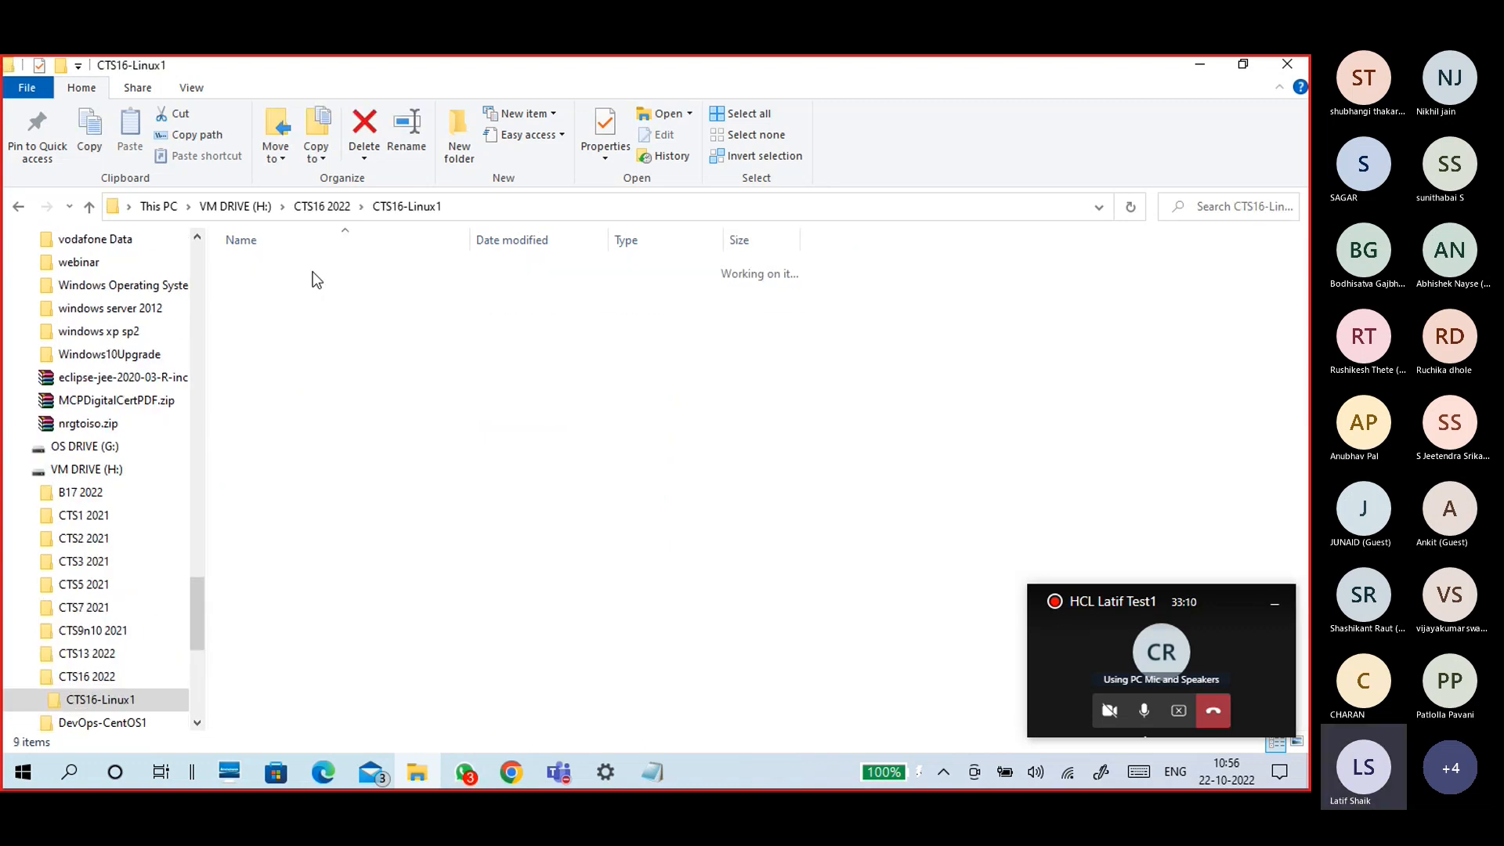
{"action": "left_click", "coordinate": [322, 207]}
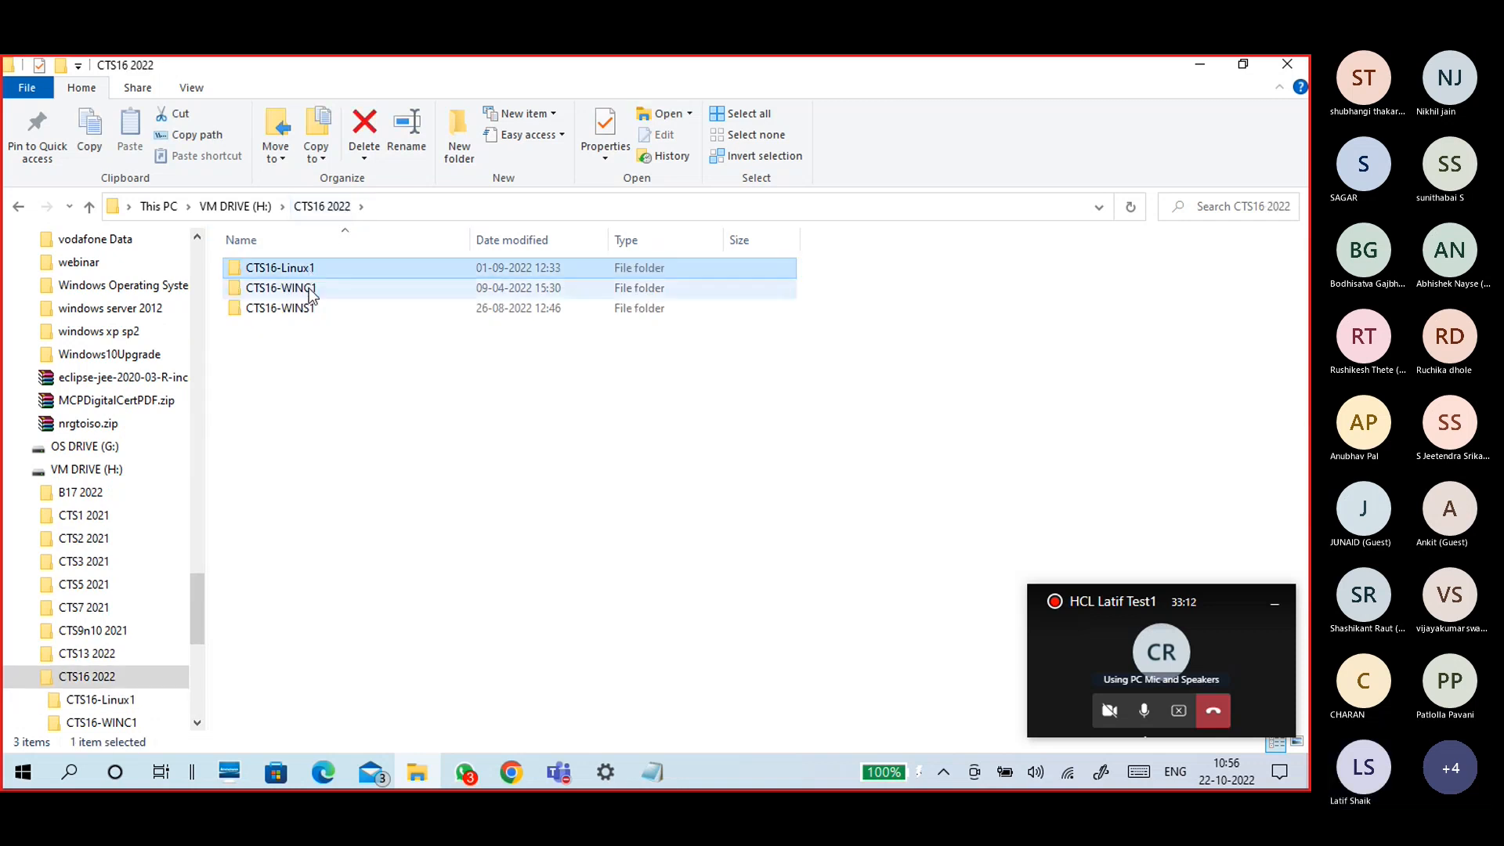
Examine the virtual machine files in the CTS16-WINS1 and CTS16-WINC1 folders, and return to CTS16 2022
{"action": "left_click", "coordinate": [308, 309]}
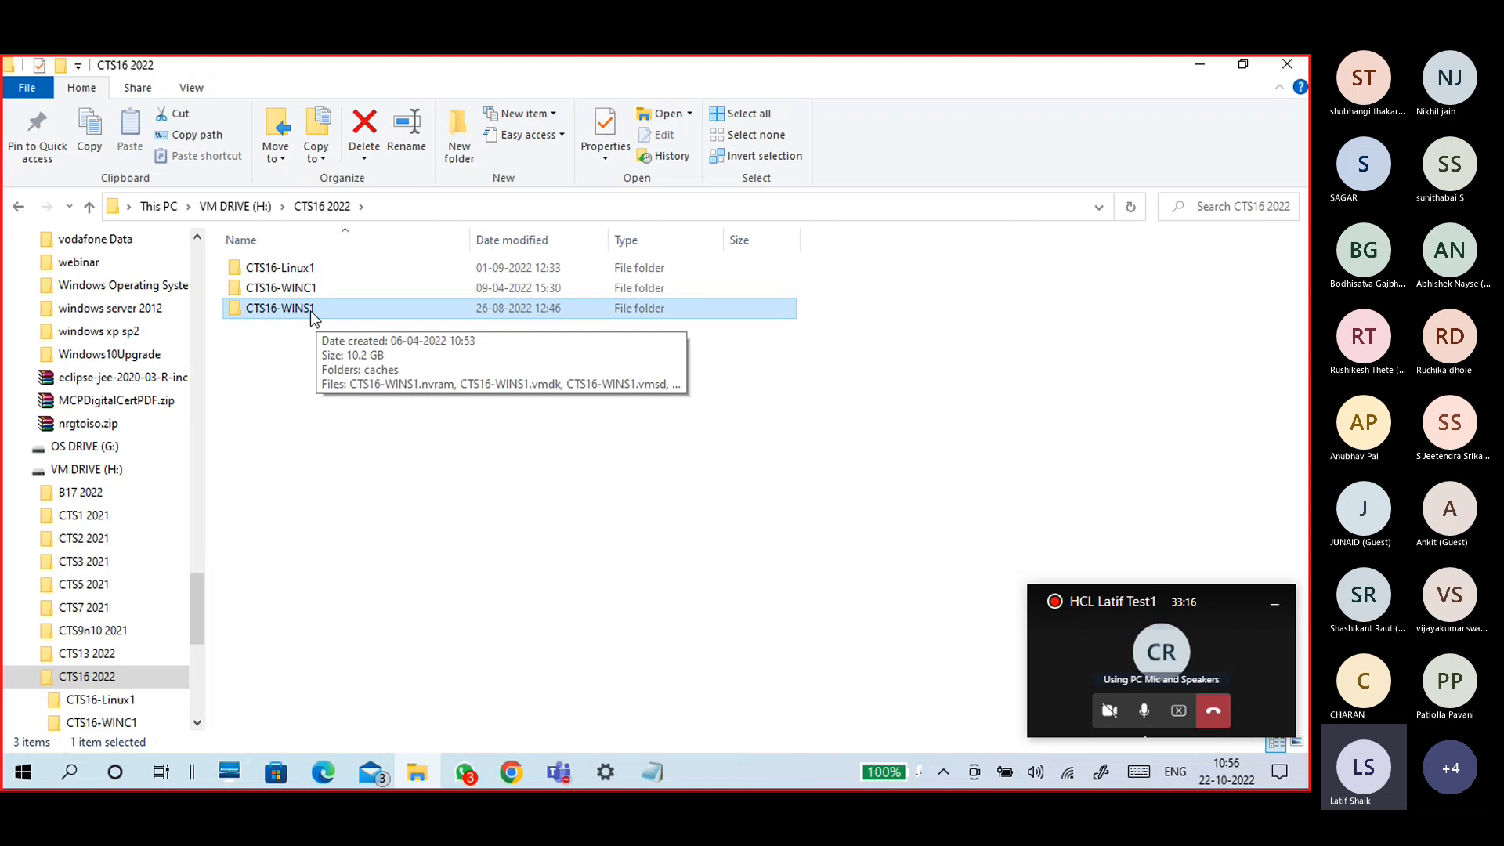
{"action": "key", "text": "Up"}
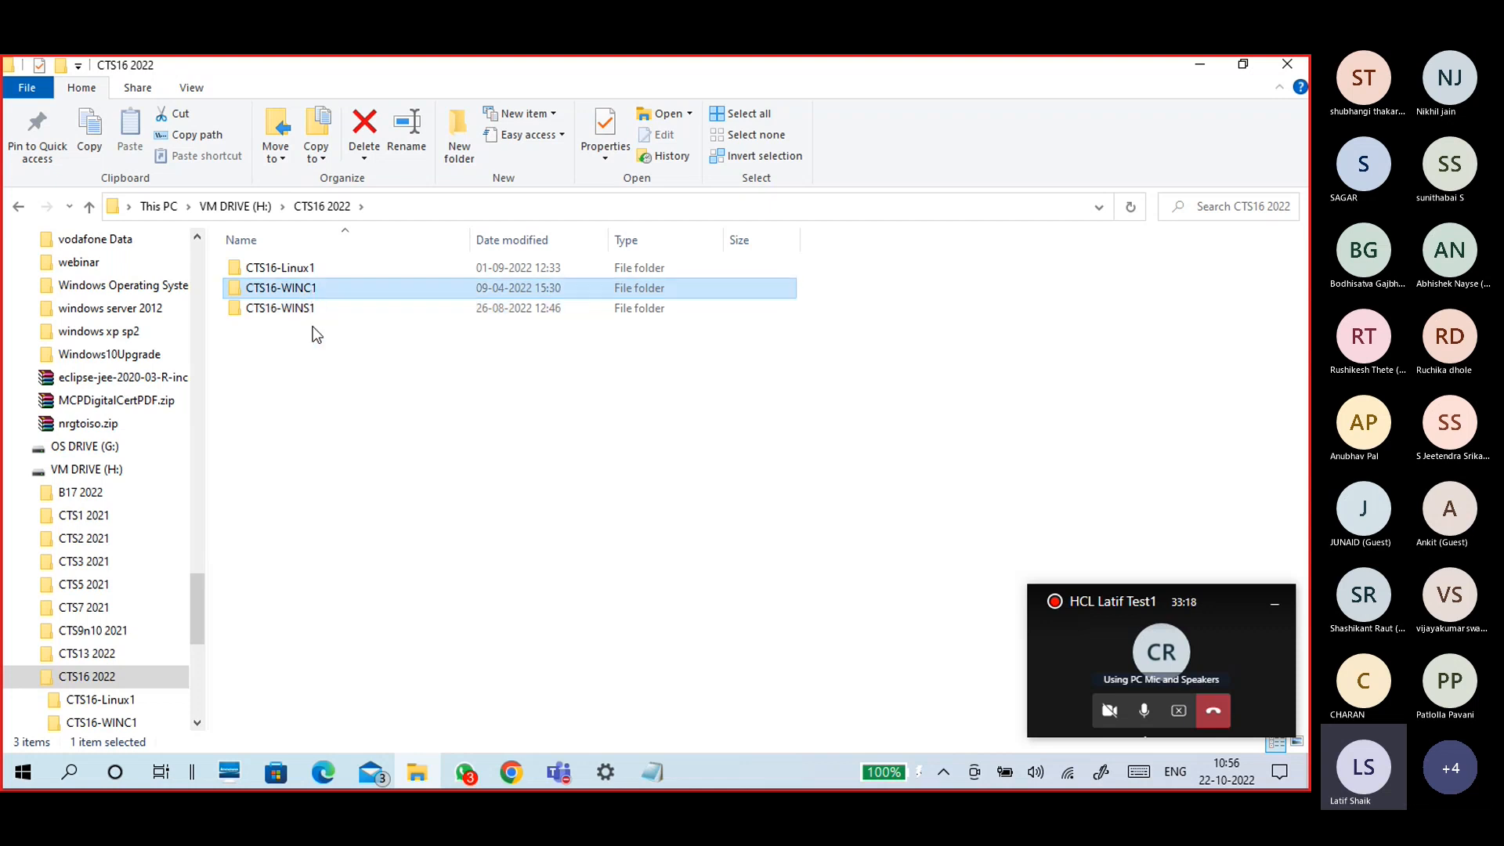
{"action": "double_click", "coordinate": [313, 310]}
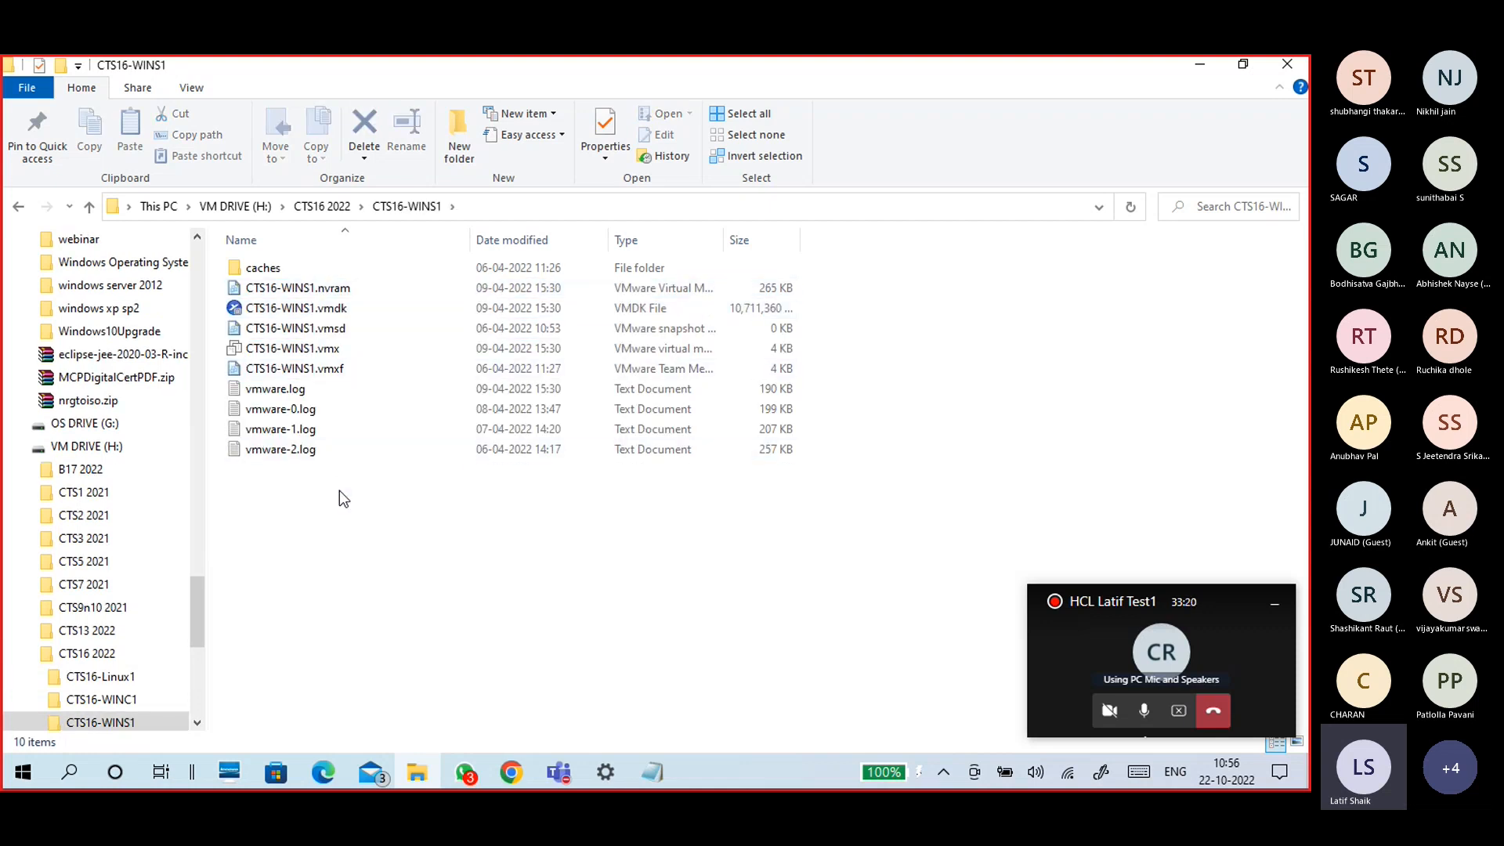
{"action": "left_click", "coordinate": [322, 206]}
{"action": "double_click", "coordinate": [301, 295]}
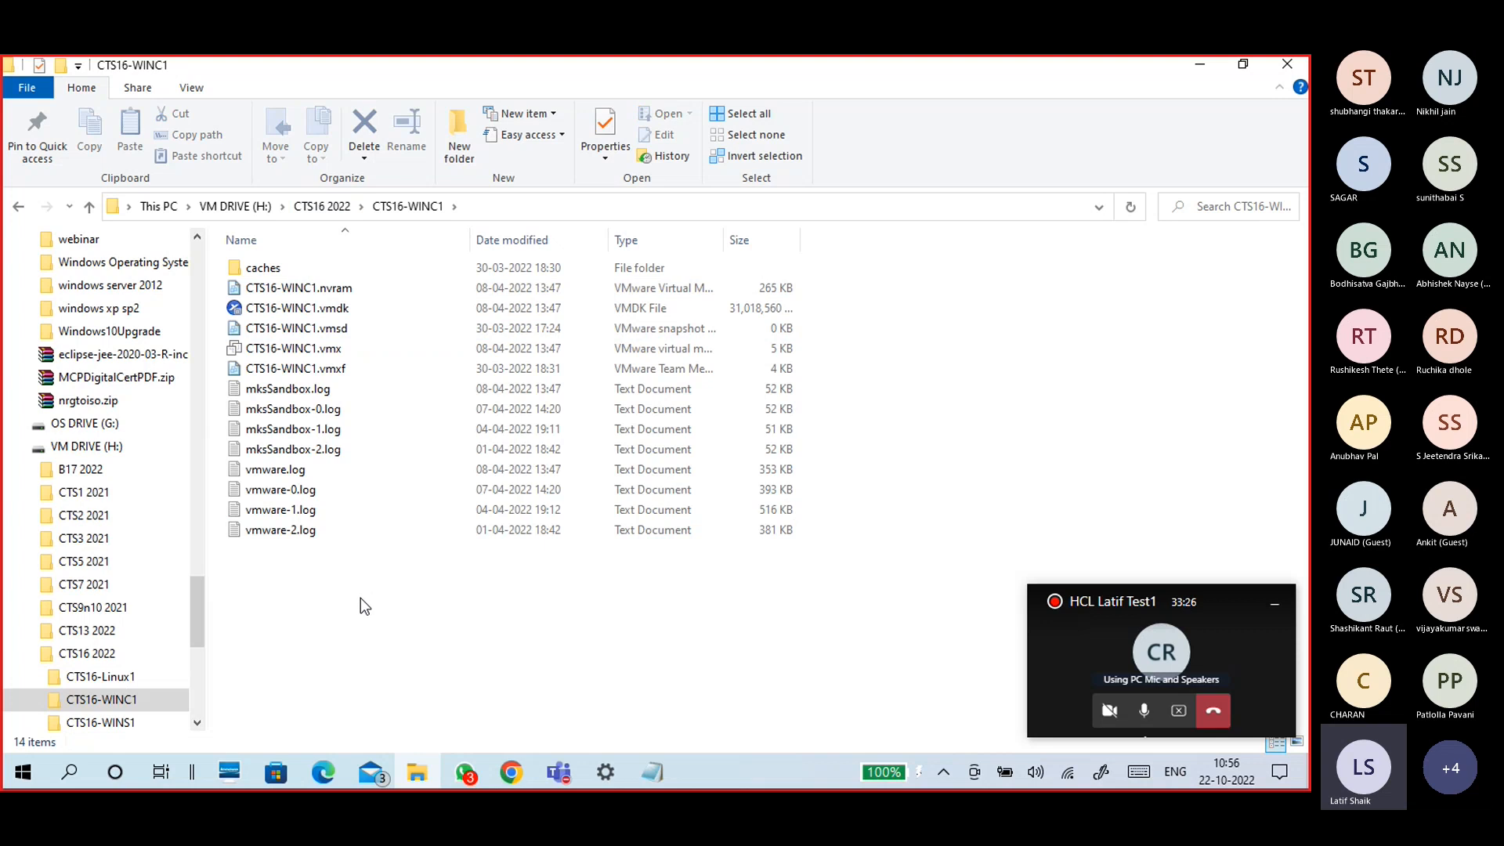
{"action": "left_click", "coordinate": [319, 207]}
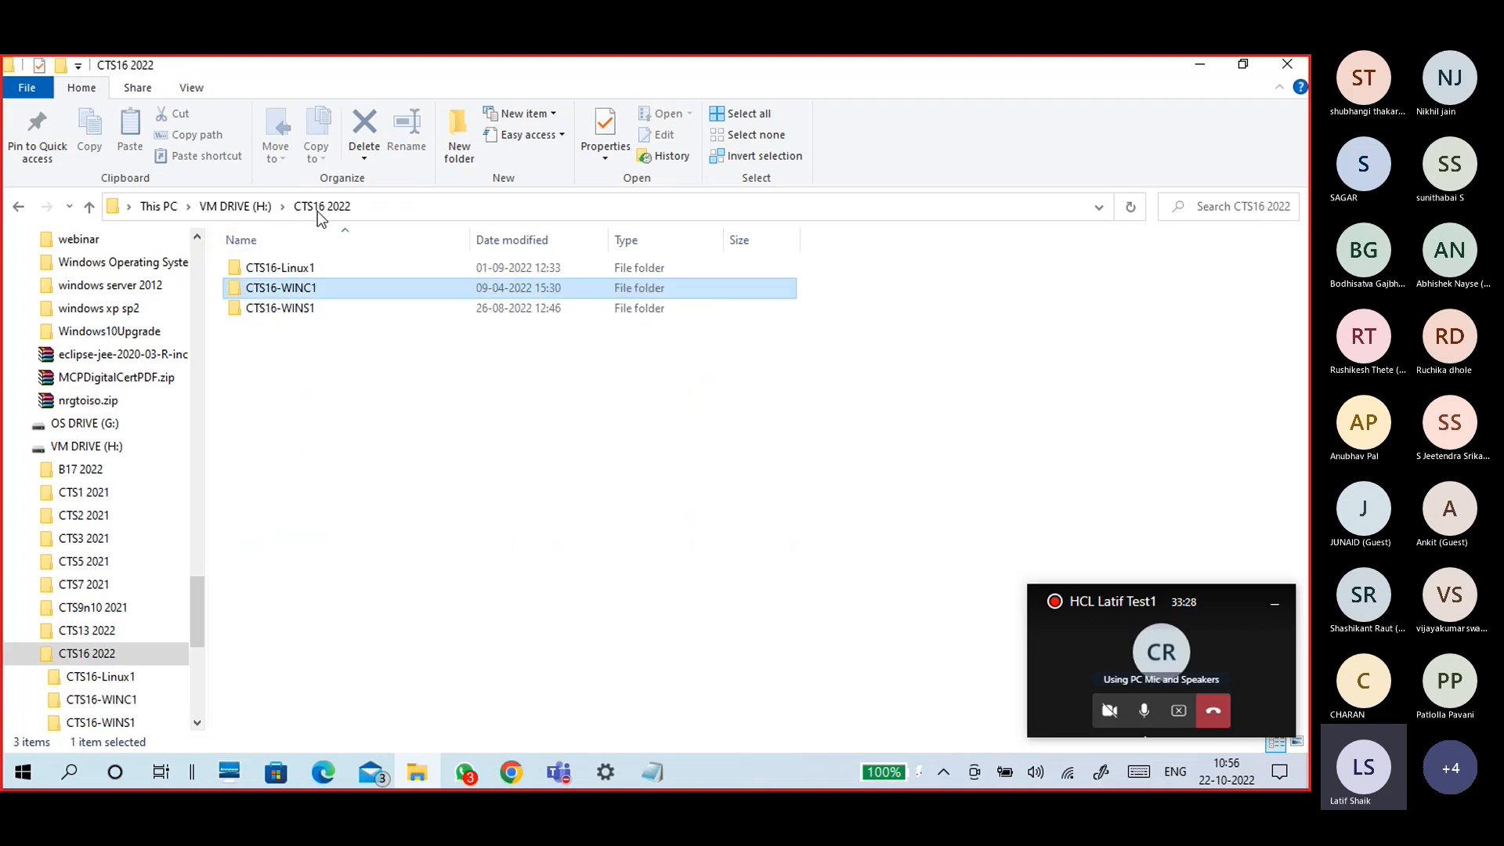
Open the CTS16-Linux1 folder and check its size on disk in the folder properties
{"action": "right_click", "coordinate": [335, 401]}
{"action": "left_click", "coordinate": [415, 477]}
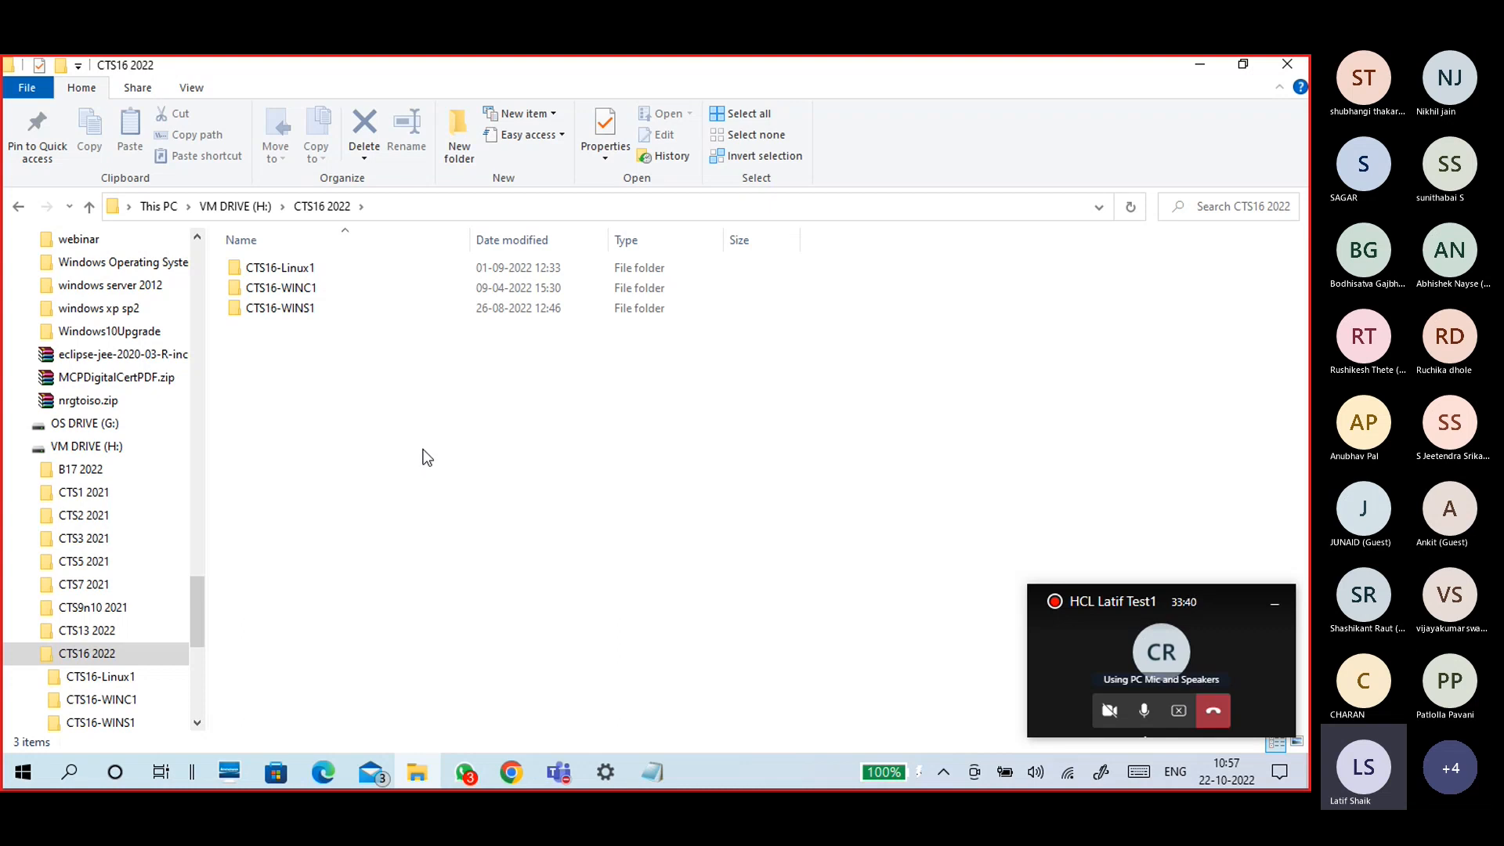
{"action": "double_click", "coordinate": [328, 271]}
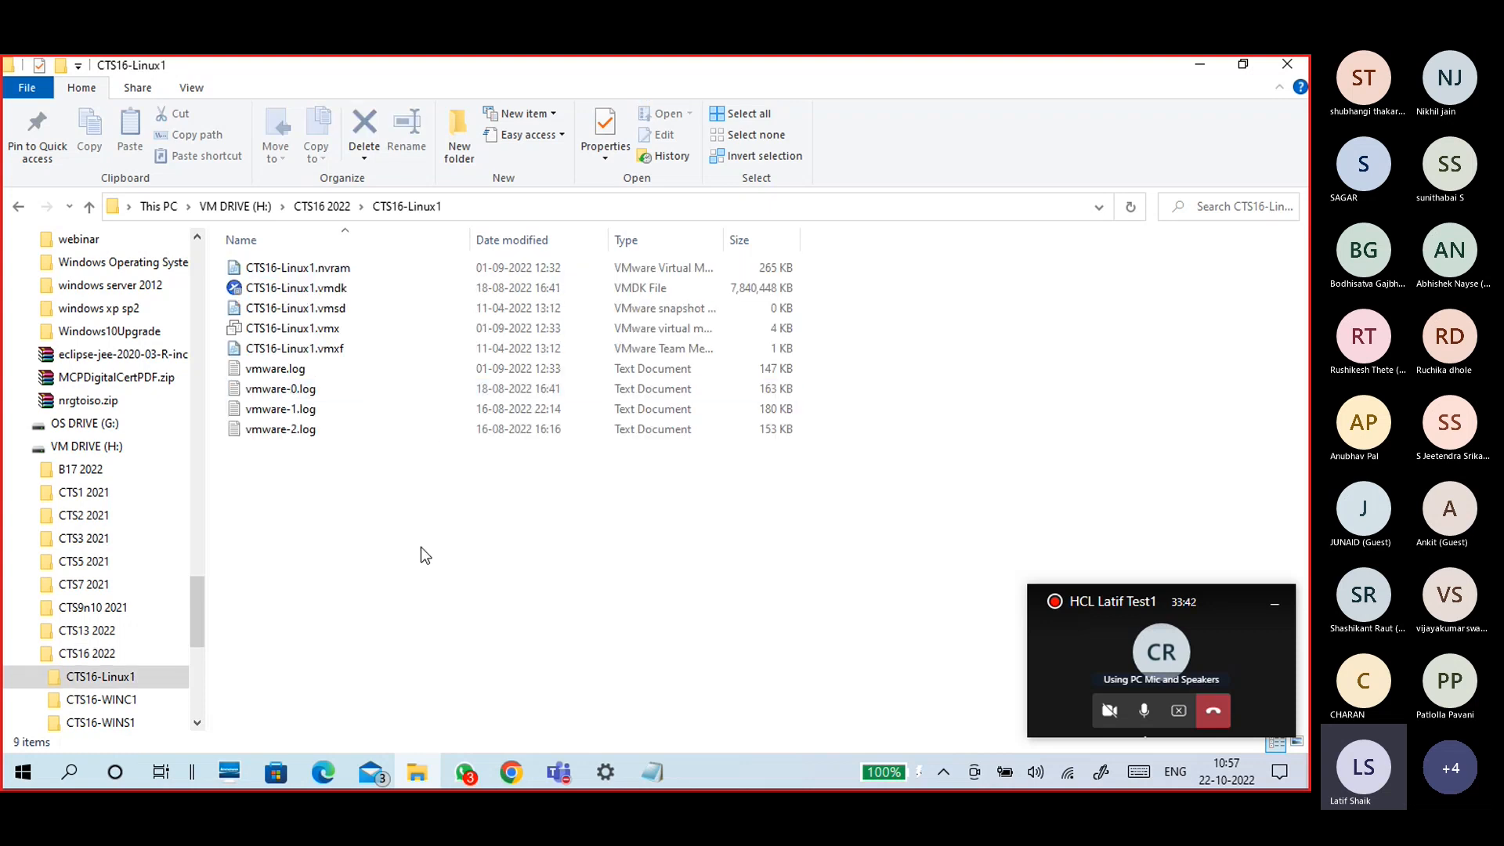
{"action": "right_click", "coordinate": [424, 553]}
{"action": "left_click", "coordinate": [356, 549]}
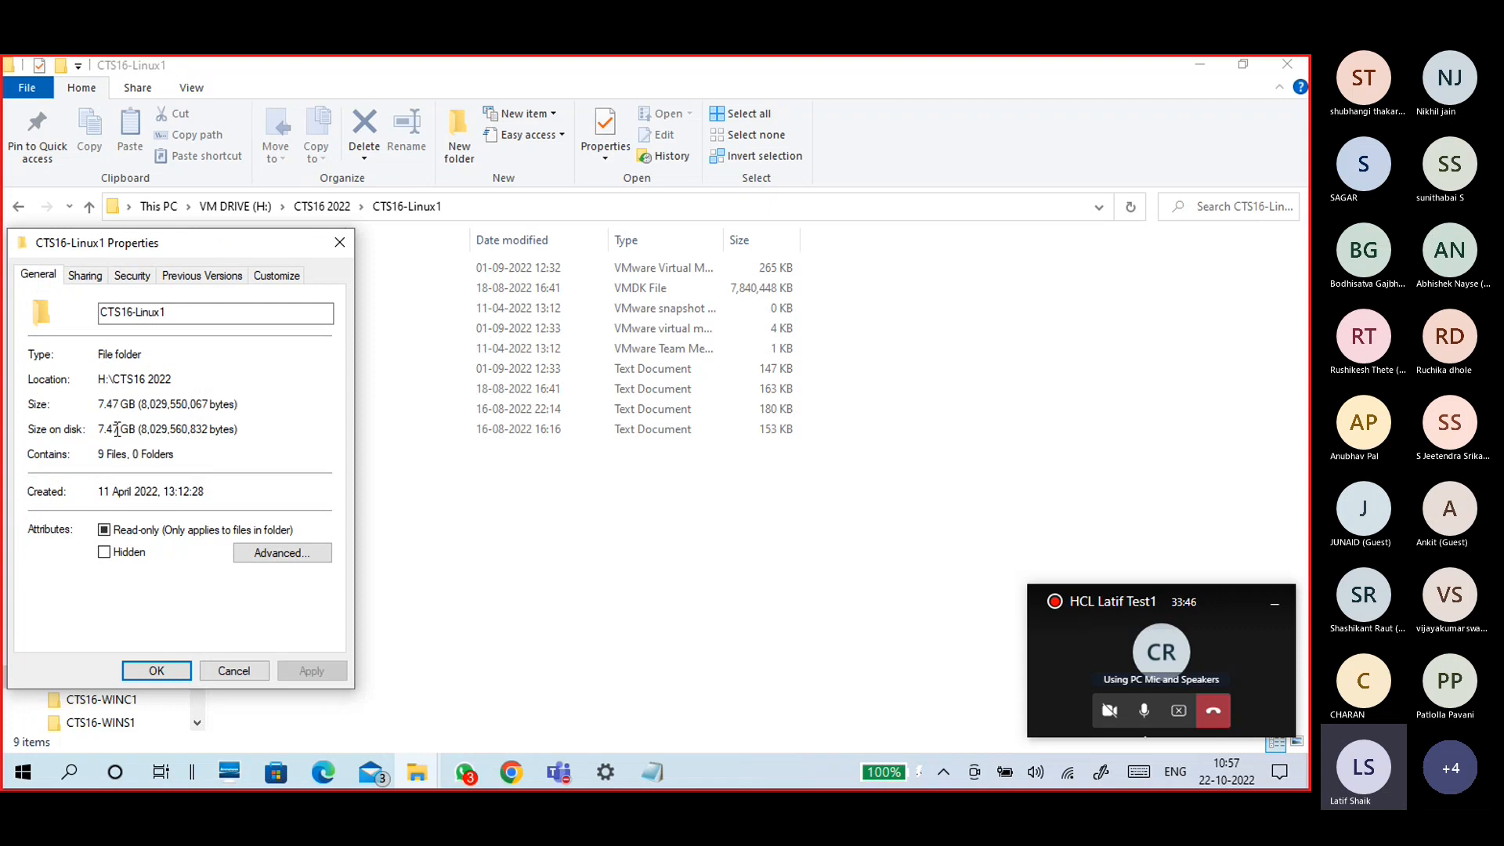
{"action": "left_click", "coordinate": [235, 670]}
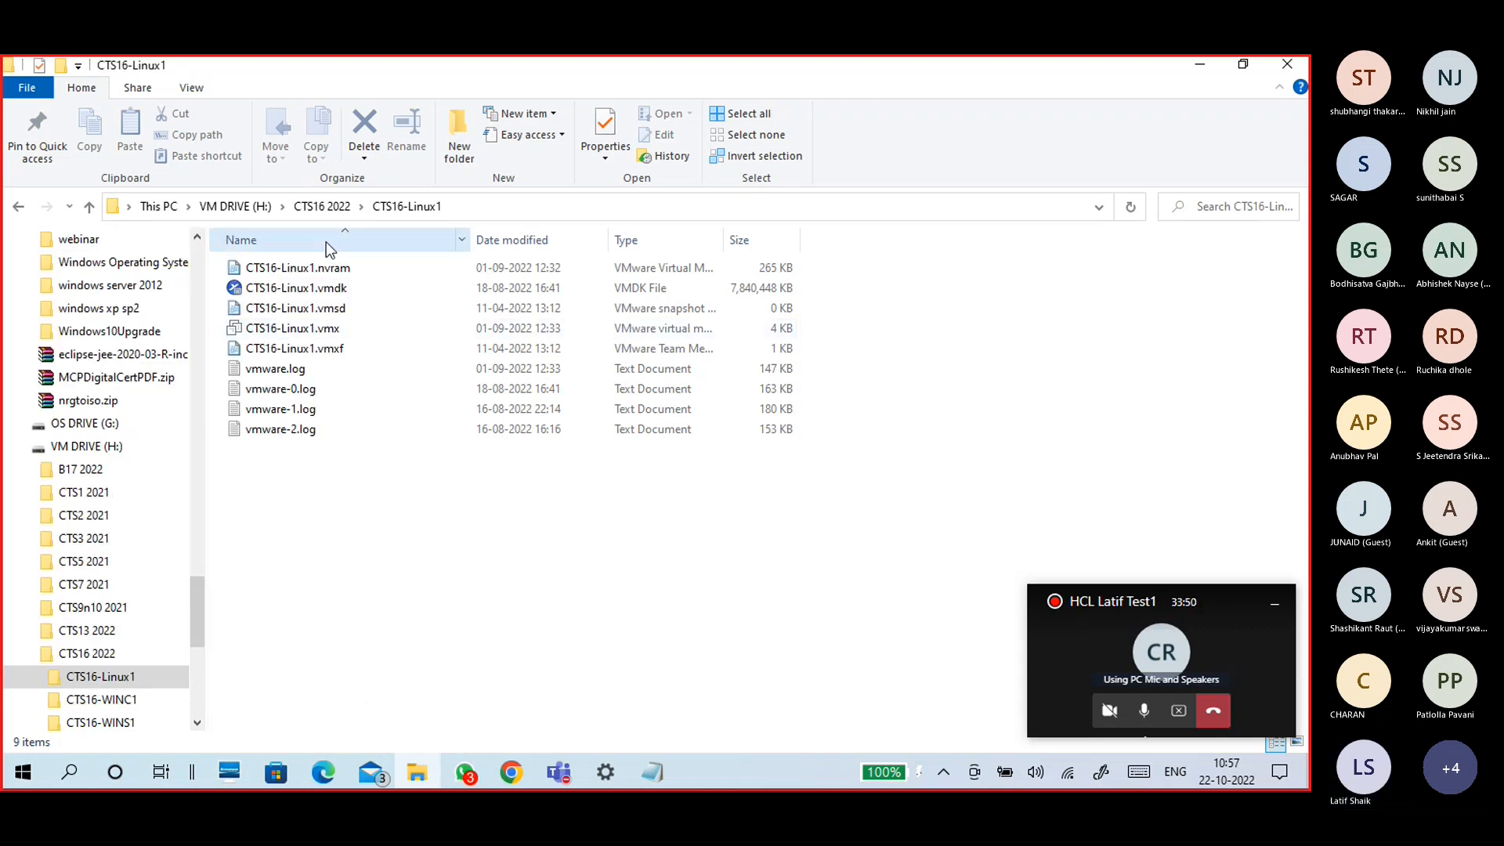
Open the CTS16-WINC1 folder and check its total size in the folder properties
{"action": "left_click", "coordinate": [322, 207]}
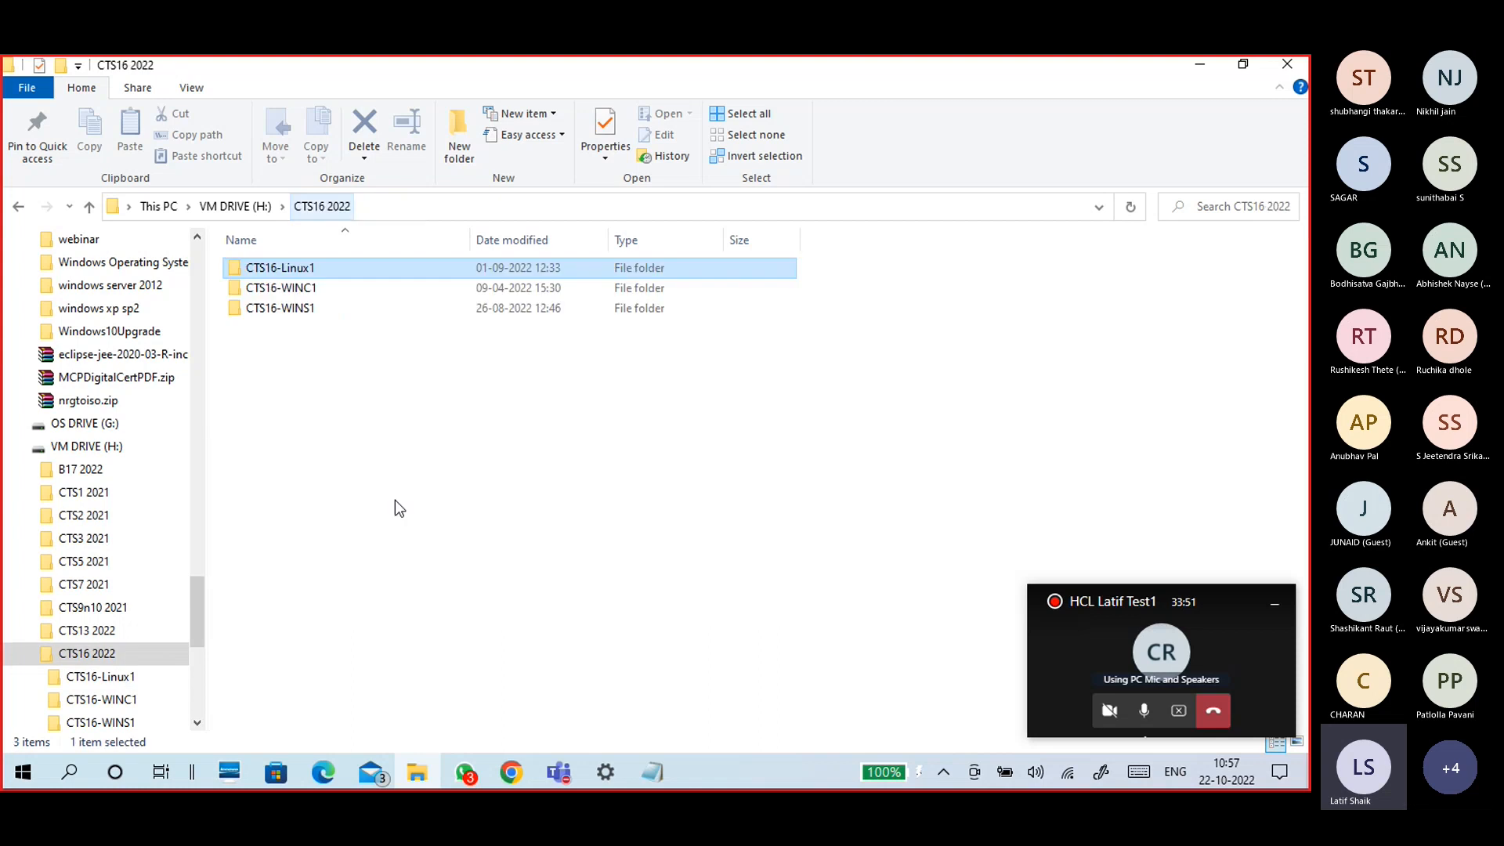
{"action": "left_click", "coordinate": [316, 292]}
{"action": "double_click", "coordinate": [314, 293]}
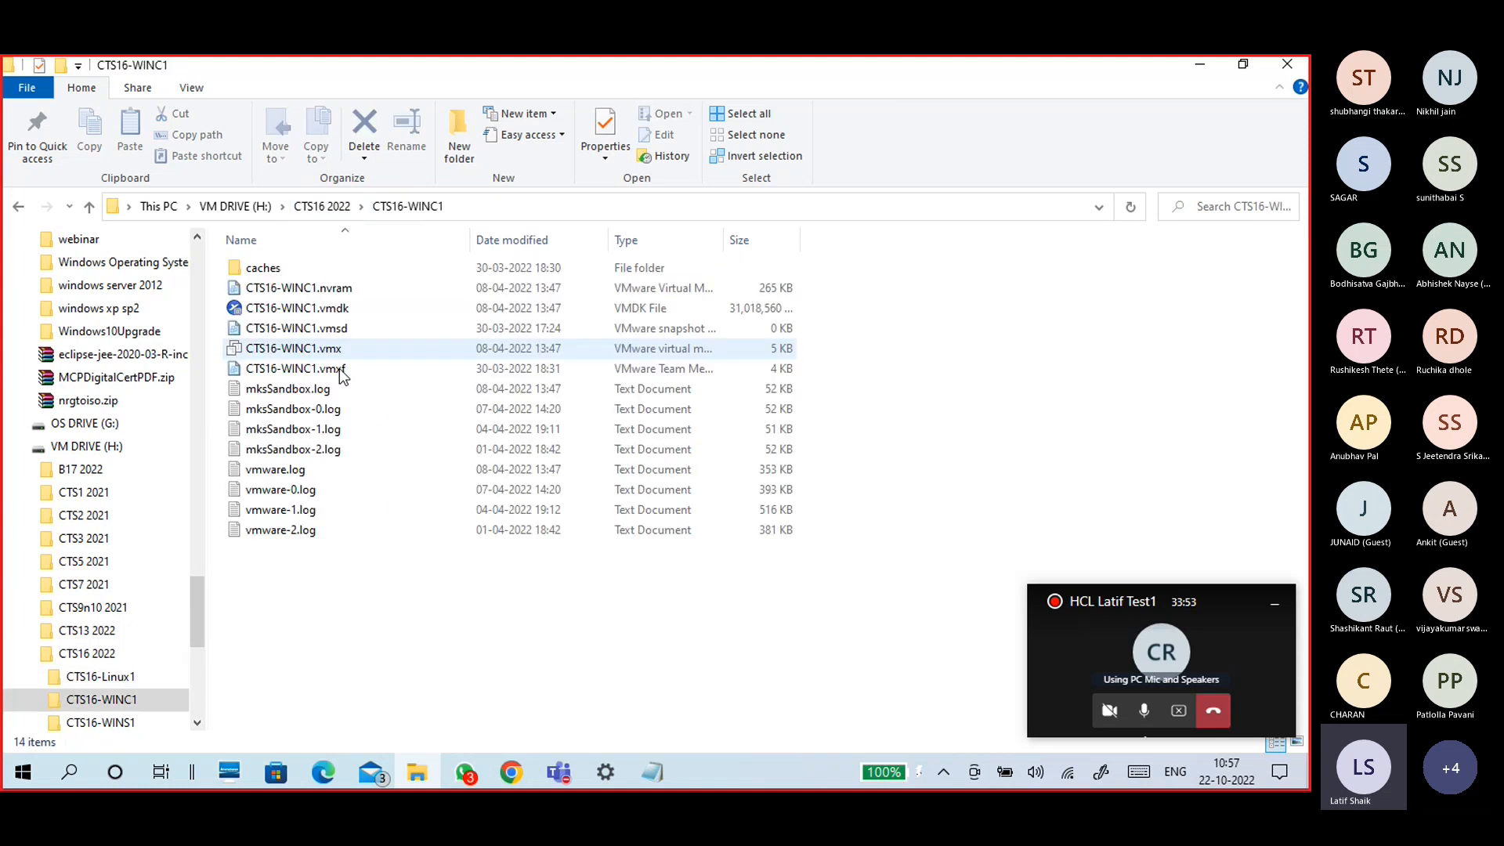
{"action": "right_click", "coordinate": [403, 611]}
{"action": "left_click", "coordinate": [327, 594]}
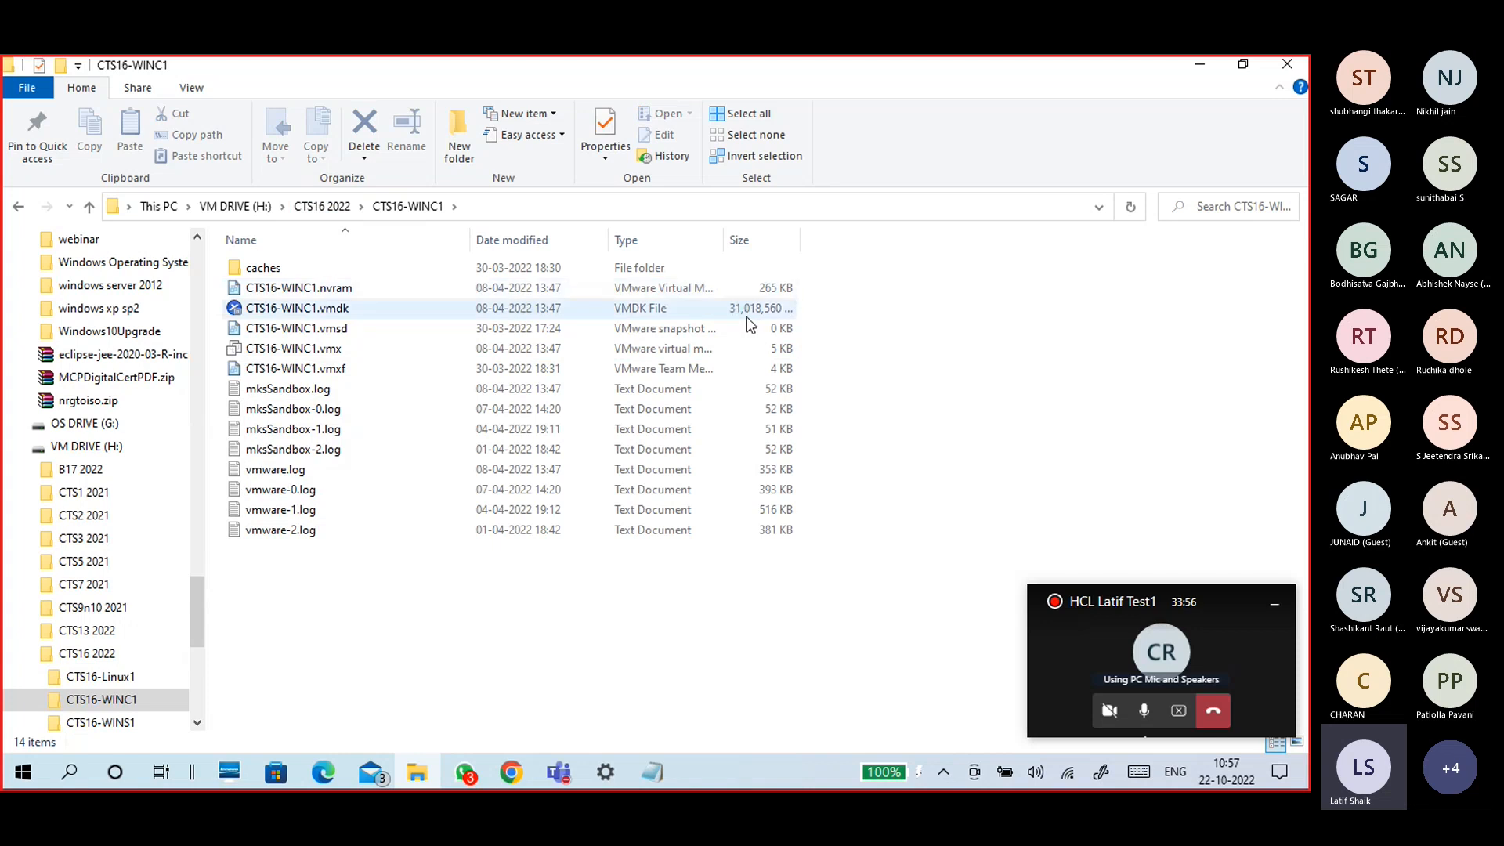
{"action": "left_click", "coordinate": [739, 312]}
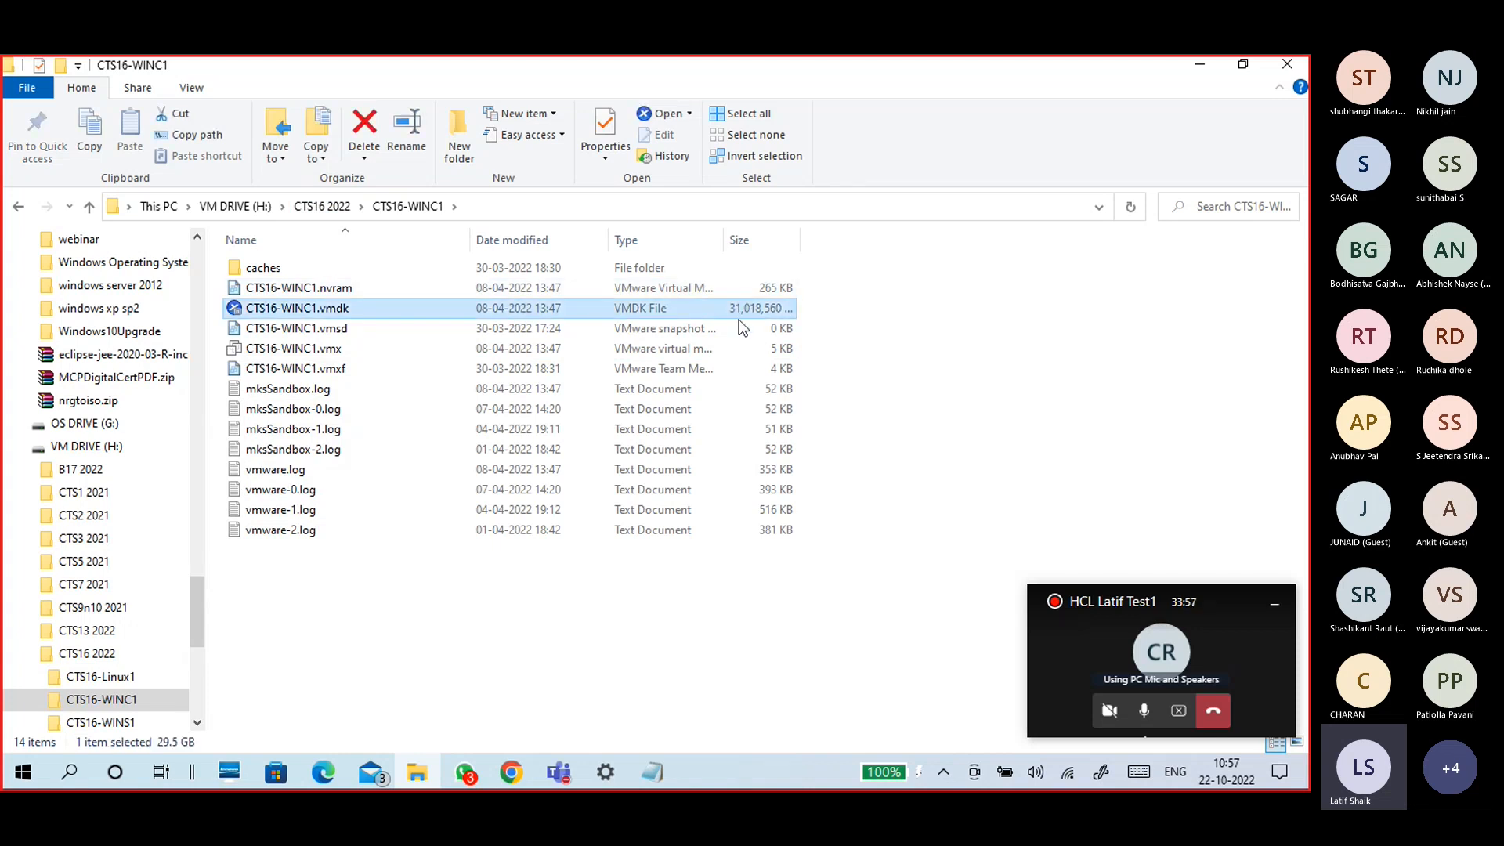
{"action": "right_click", "coordinate": [515, 580]}
{"action": "left_click", "coordinate": [462, 565]}
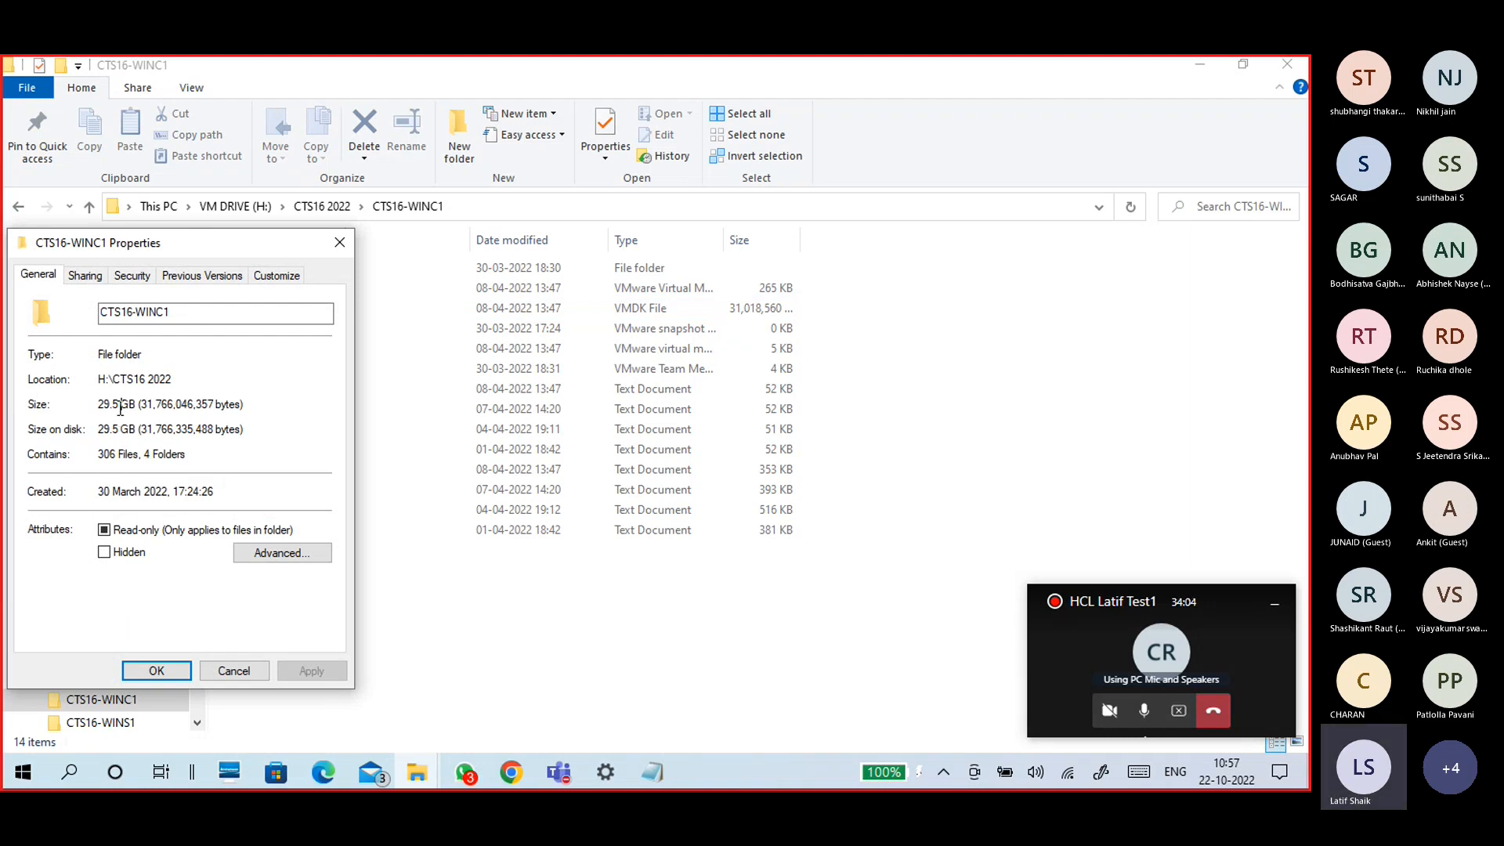
{"action": "left_click_drag", "start_coordinate": [120, 406], "coordinate": [97, 406]}
{"action": "left_click", "coordinate": [234, 671]}
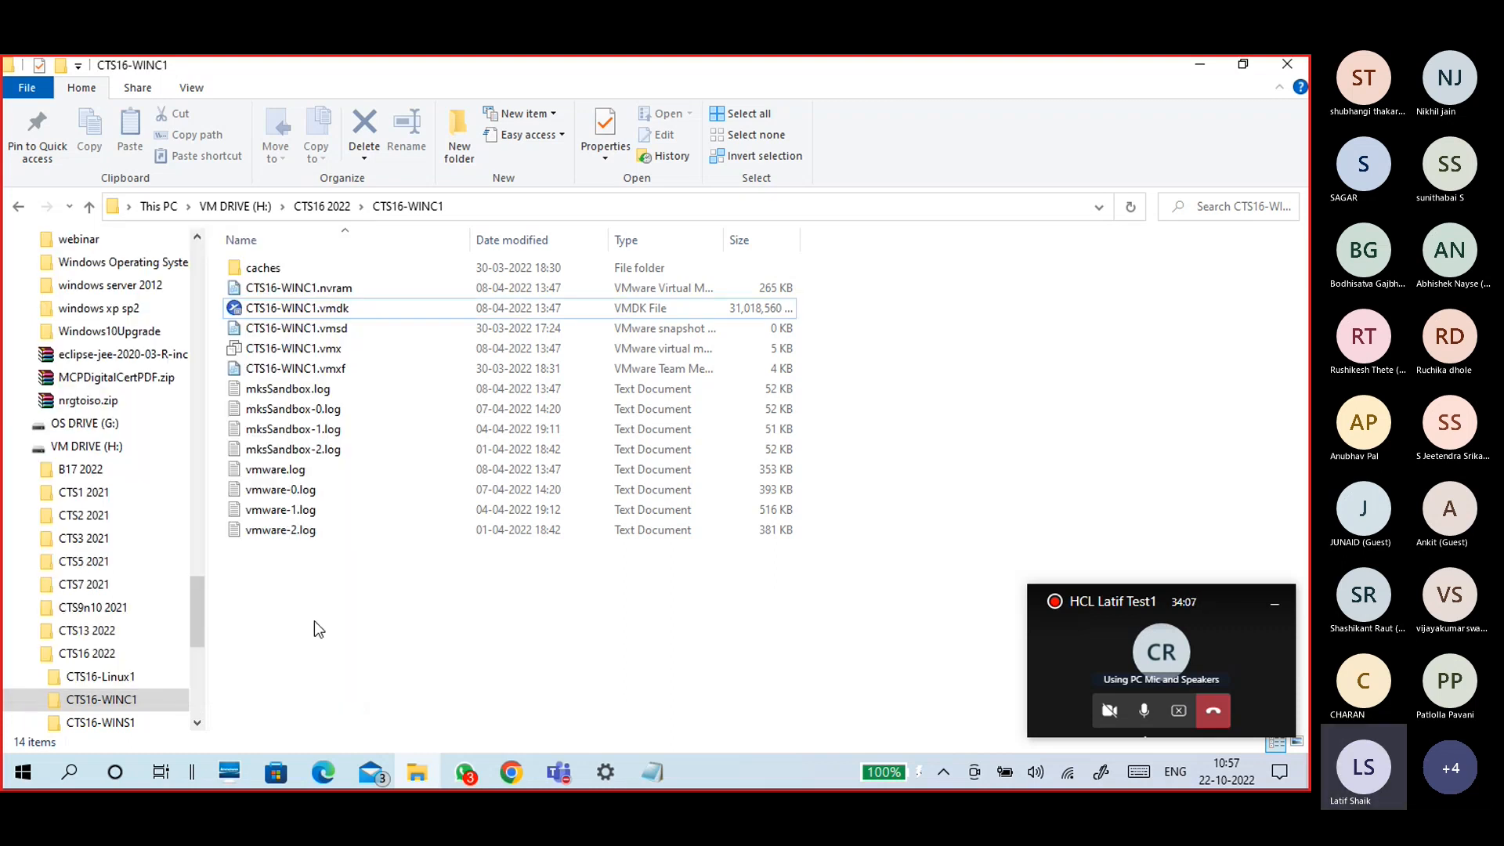
Open the CTS16-WINS1 folder and check its total size in the folder properties
{"action": "left_click", "coordinate": [322, 210]}
{"action": "left_click", "coordinate": [326, 314]}
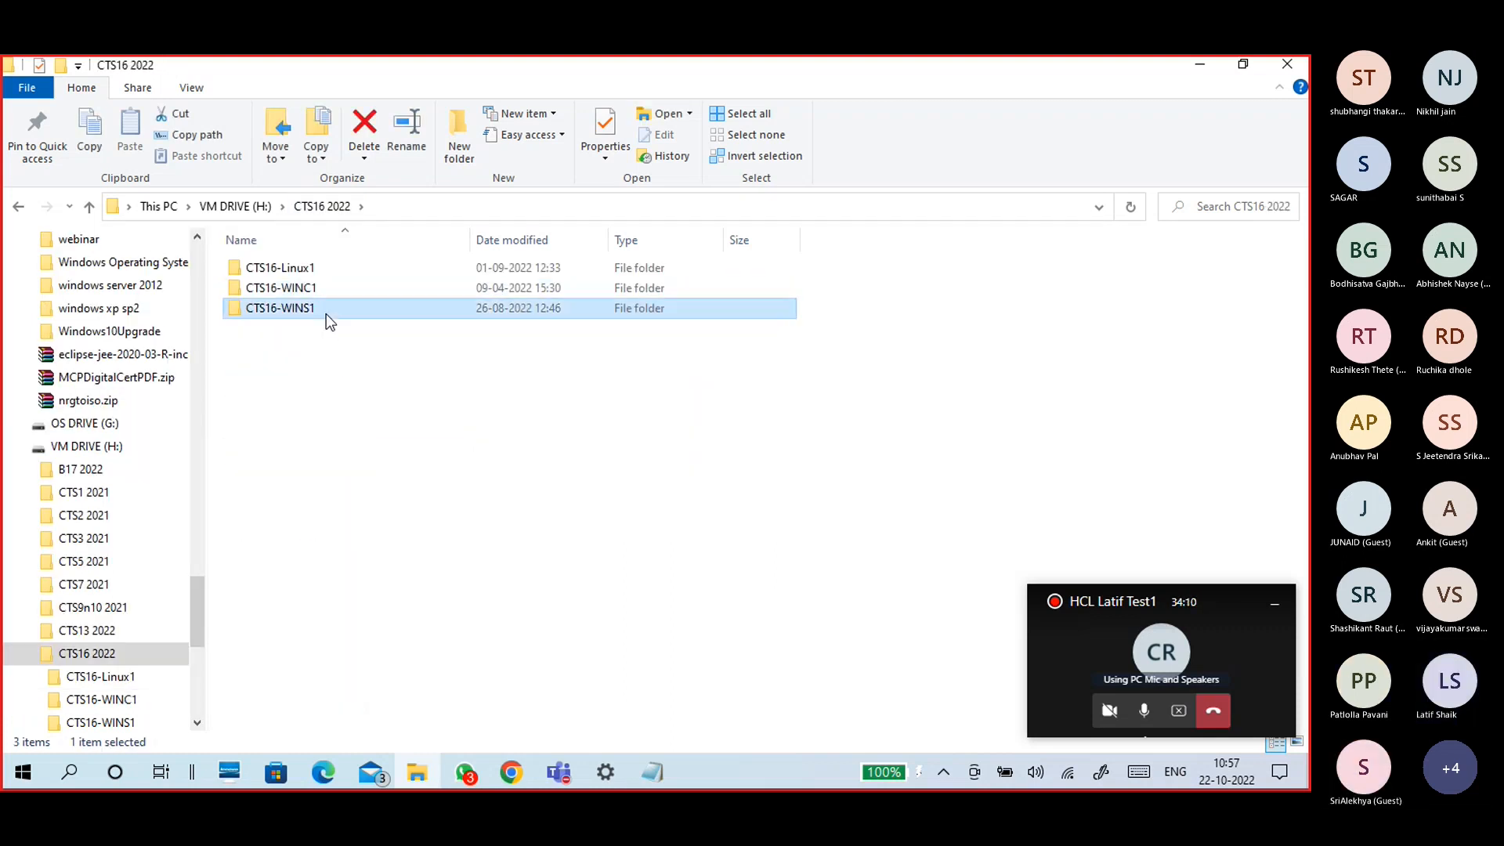
{"action": "double_click", "coordinate": [326, 314]}
{"action": "right_click", "coordinate": [471, 571]}
{"action": "left_click", "coordinate": [423, 550]}
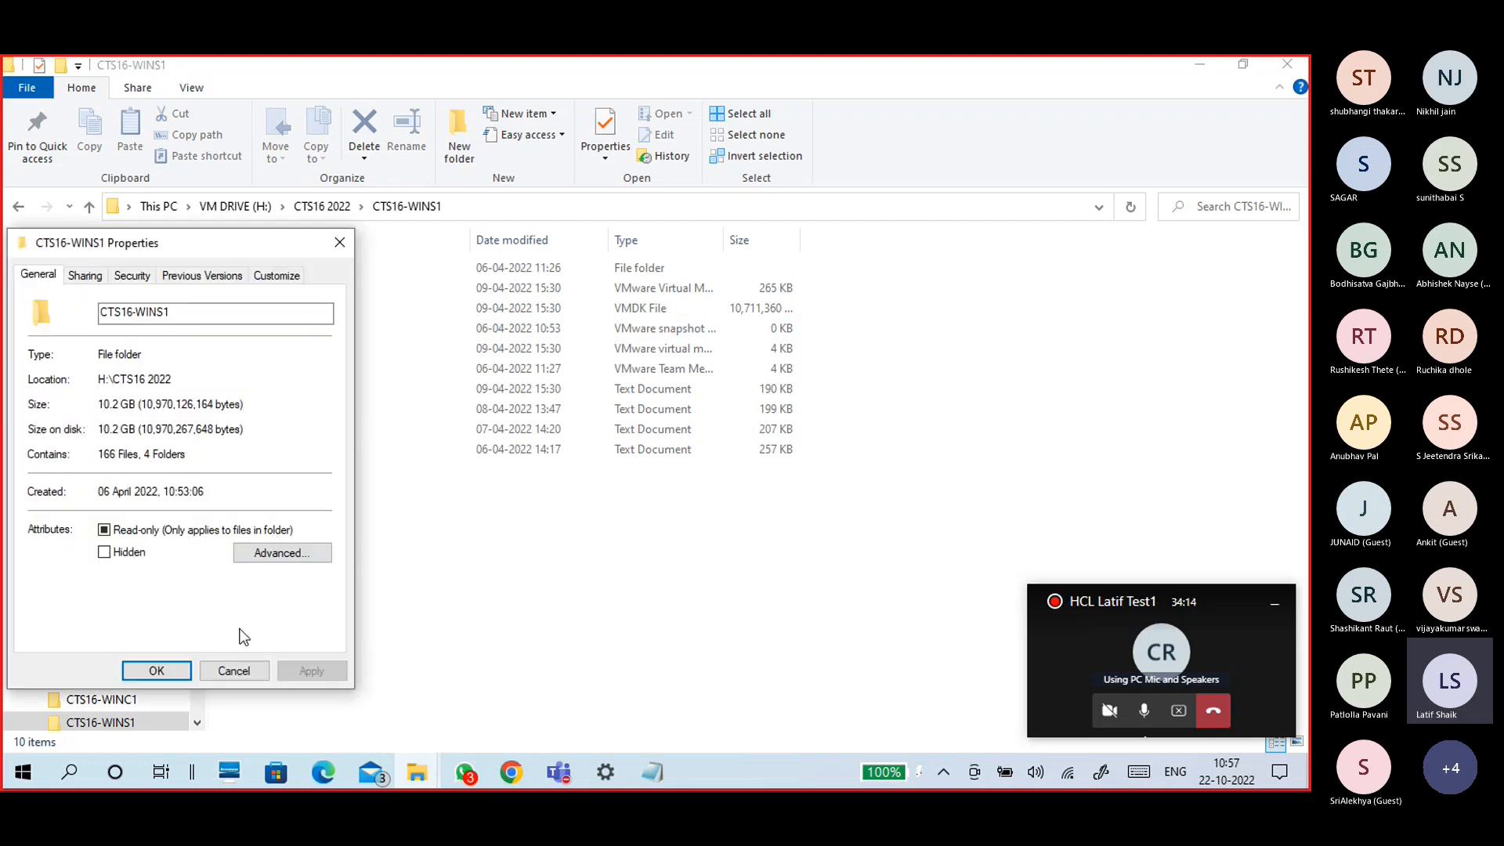
{"action": "left_click", "coordinate": [240, 671]}
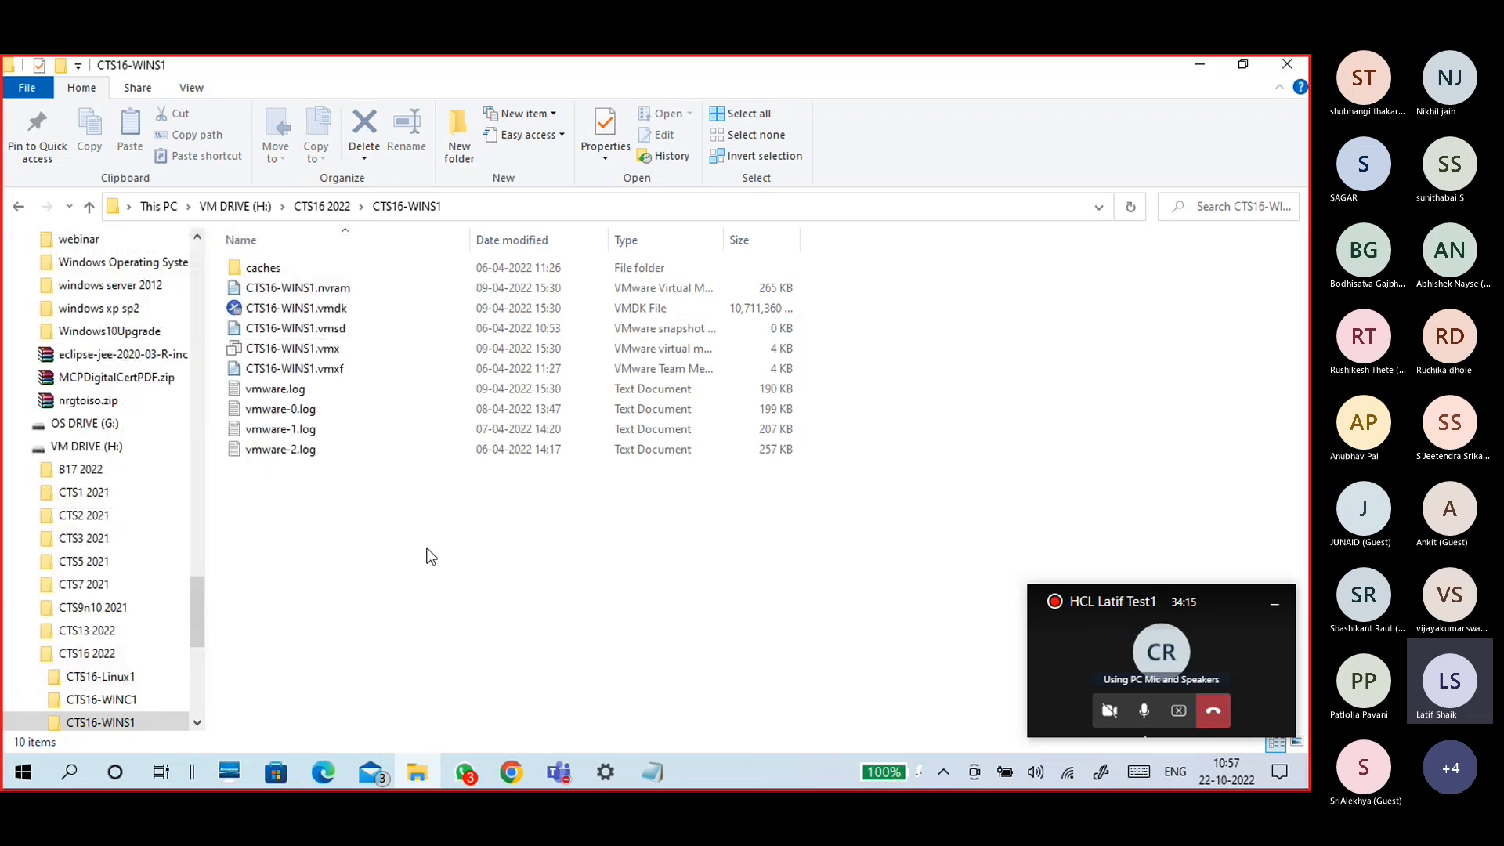
Return to the CTS16-WINC1 folder and check the size of its CTS16-WINC1.vmdk disk file
{"action": "left_click", "coordinate": [322, 206]}
{"action": "double_click", "coordinate": [339, 287]}
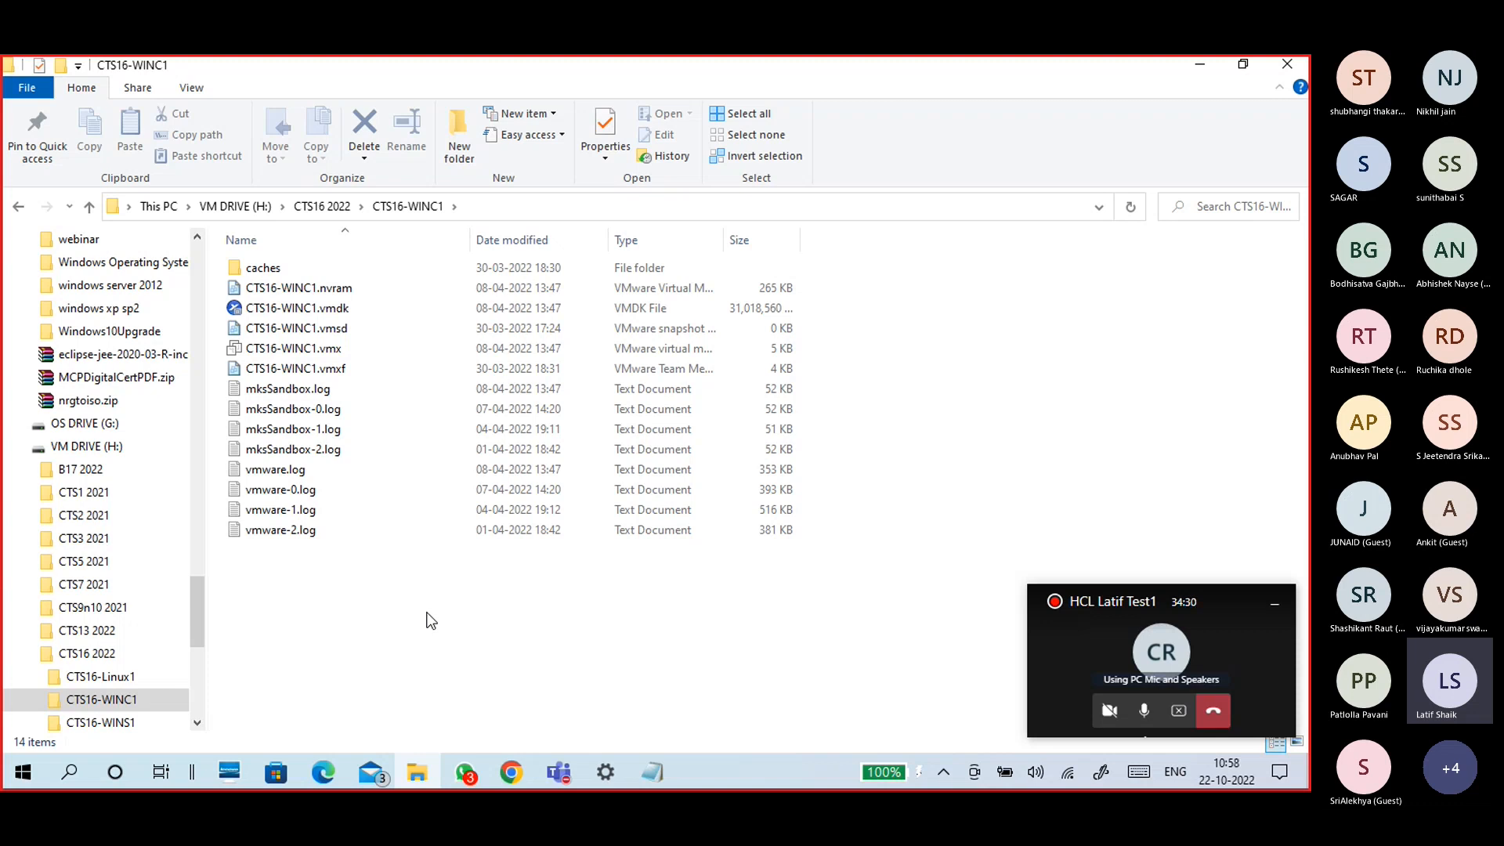
{"action": "left_click", "coordinate": [342, 314]}
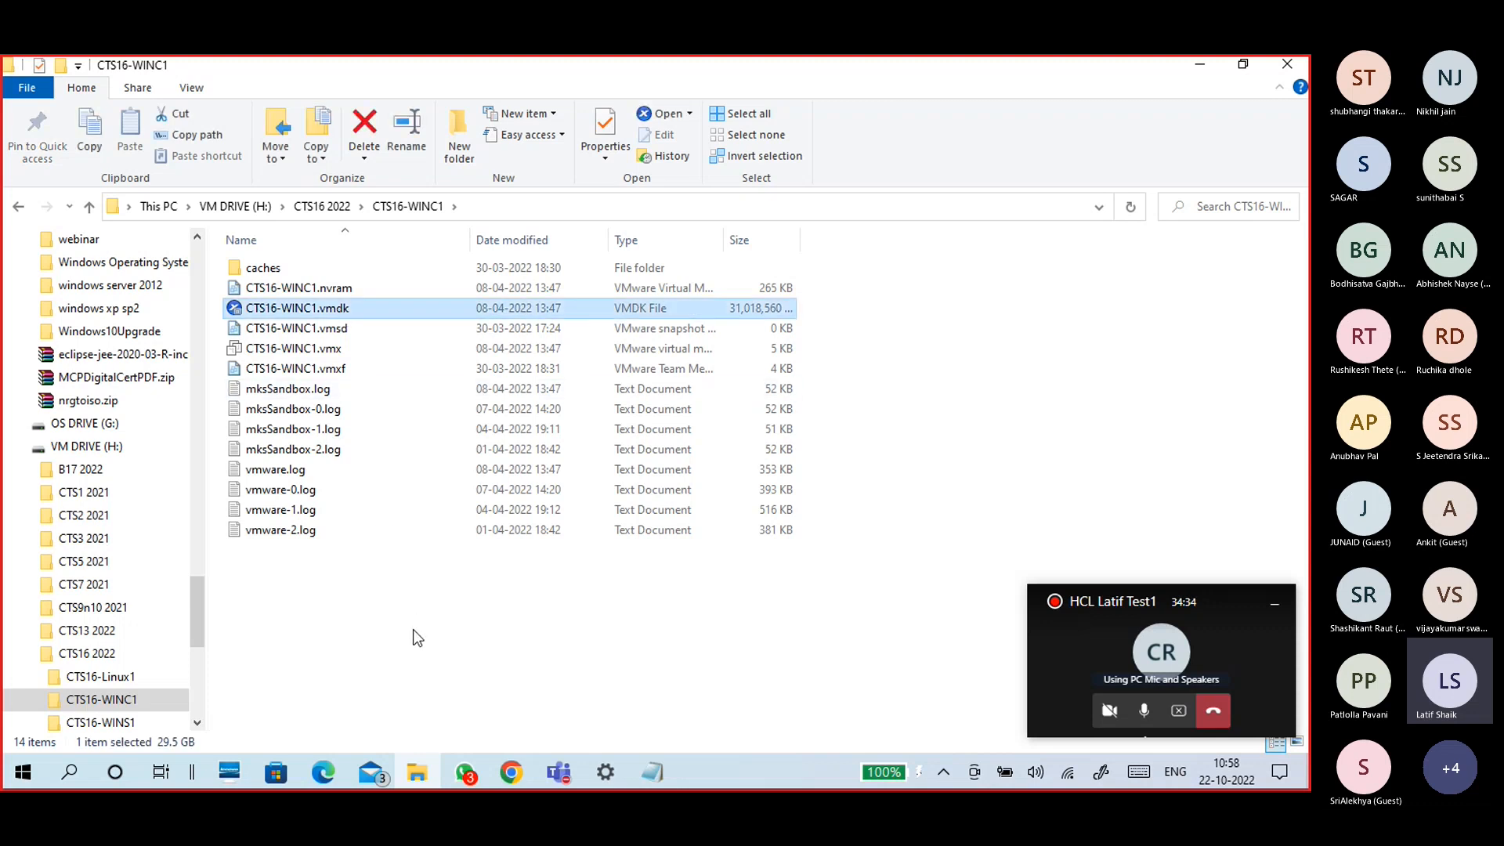
Go through VM DRIVE (H:) to the CTS16-Linux1 folder and check the size of CTS16-Linux1.vmdk
{"action": "left_click", "coordinate": [235, 207]}
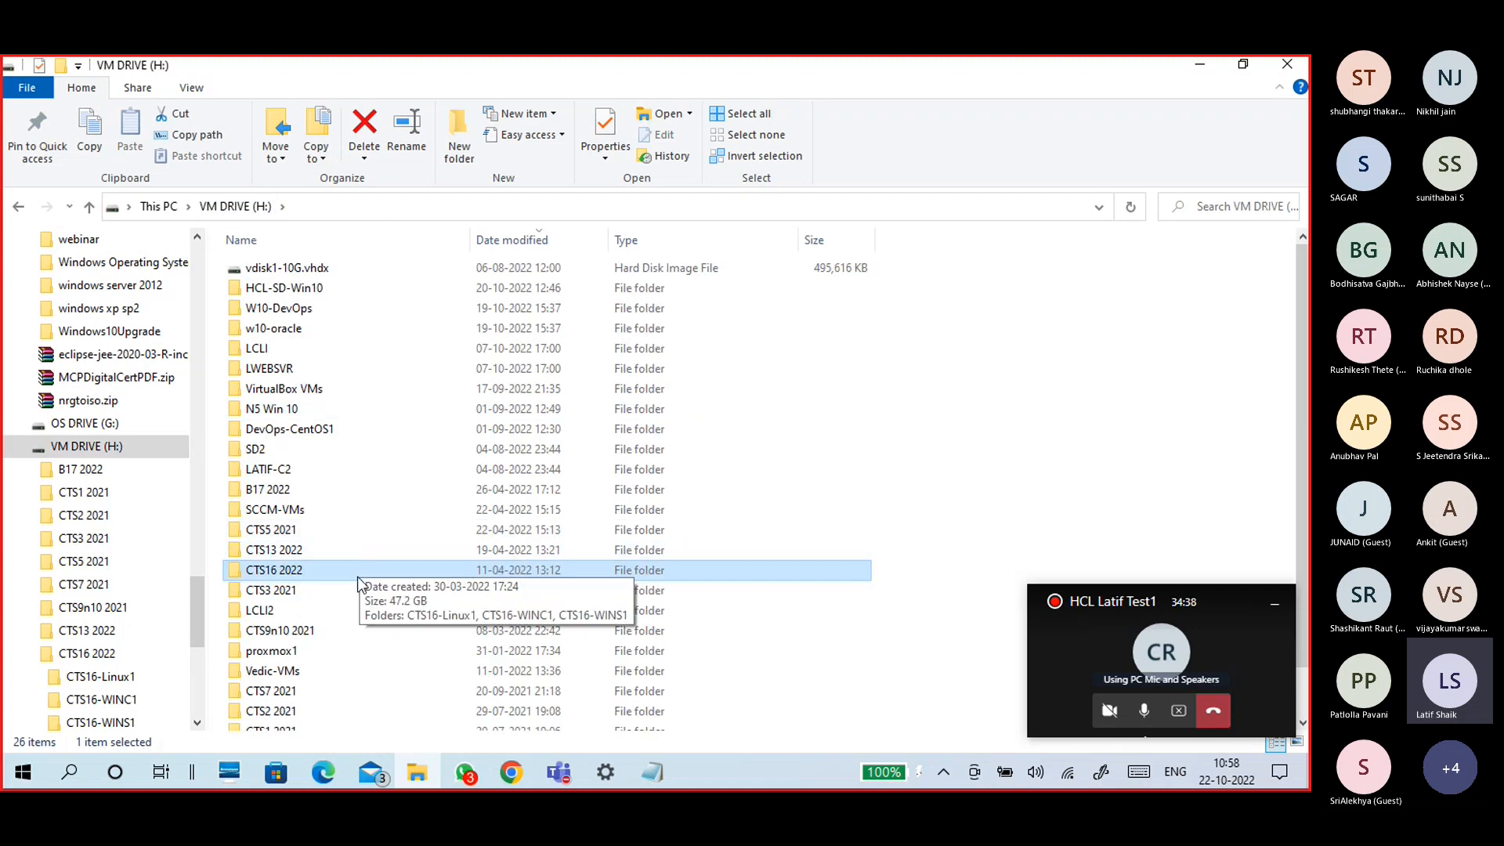
{"action": "double_click", "coordinate": [356, 571]}
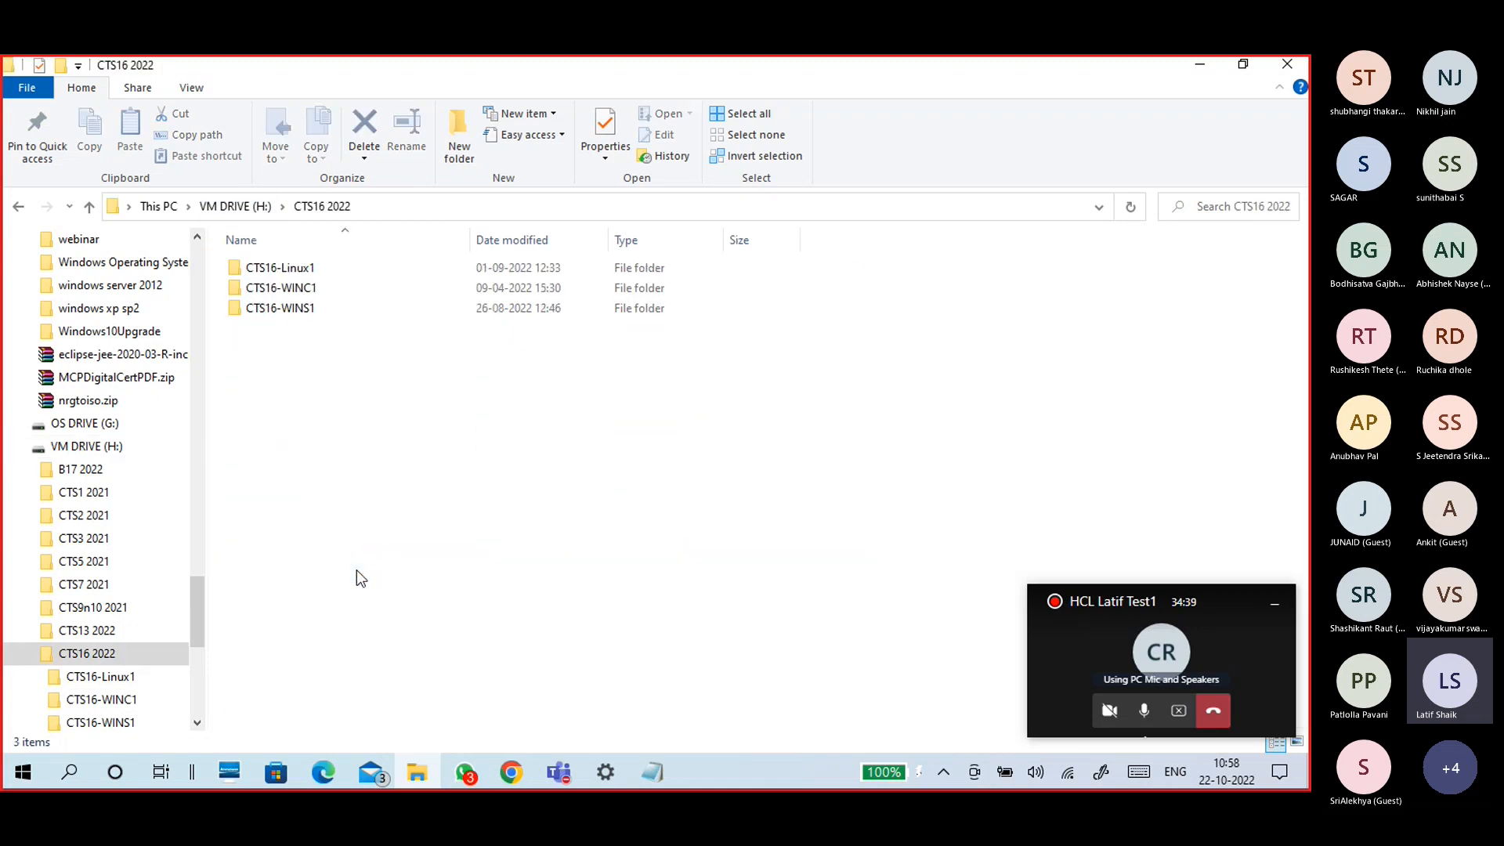
{"action": "double_click", "coordinate": [297, 271]}
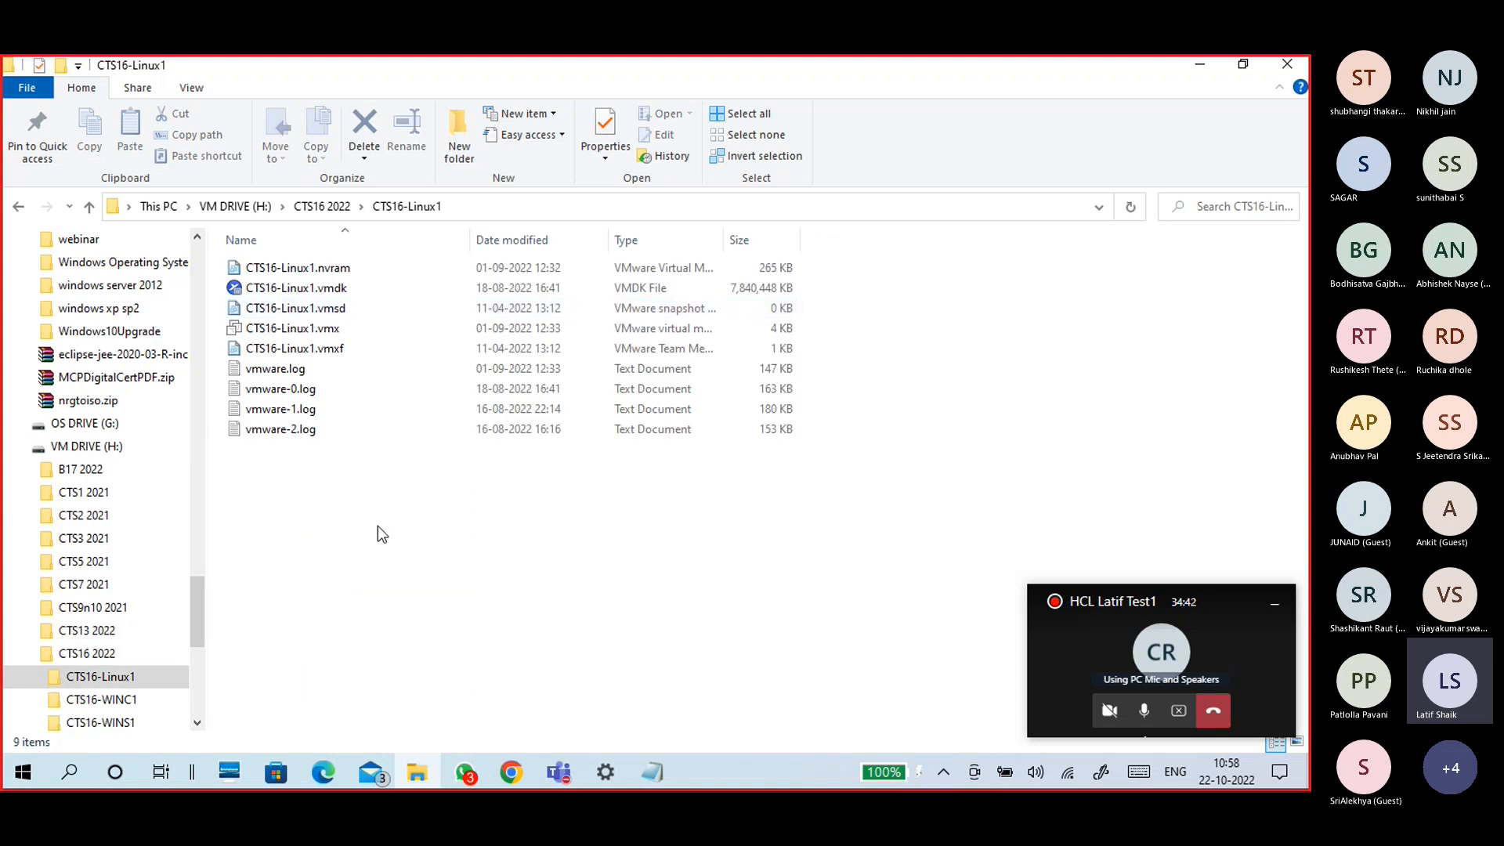
{"action": "left_click", "coordinate": [731, 292]}
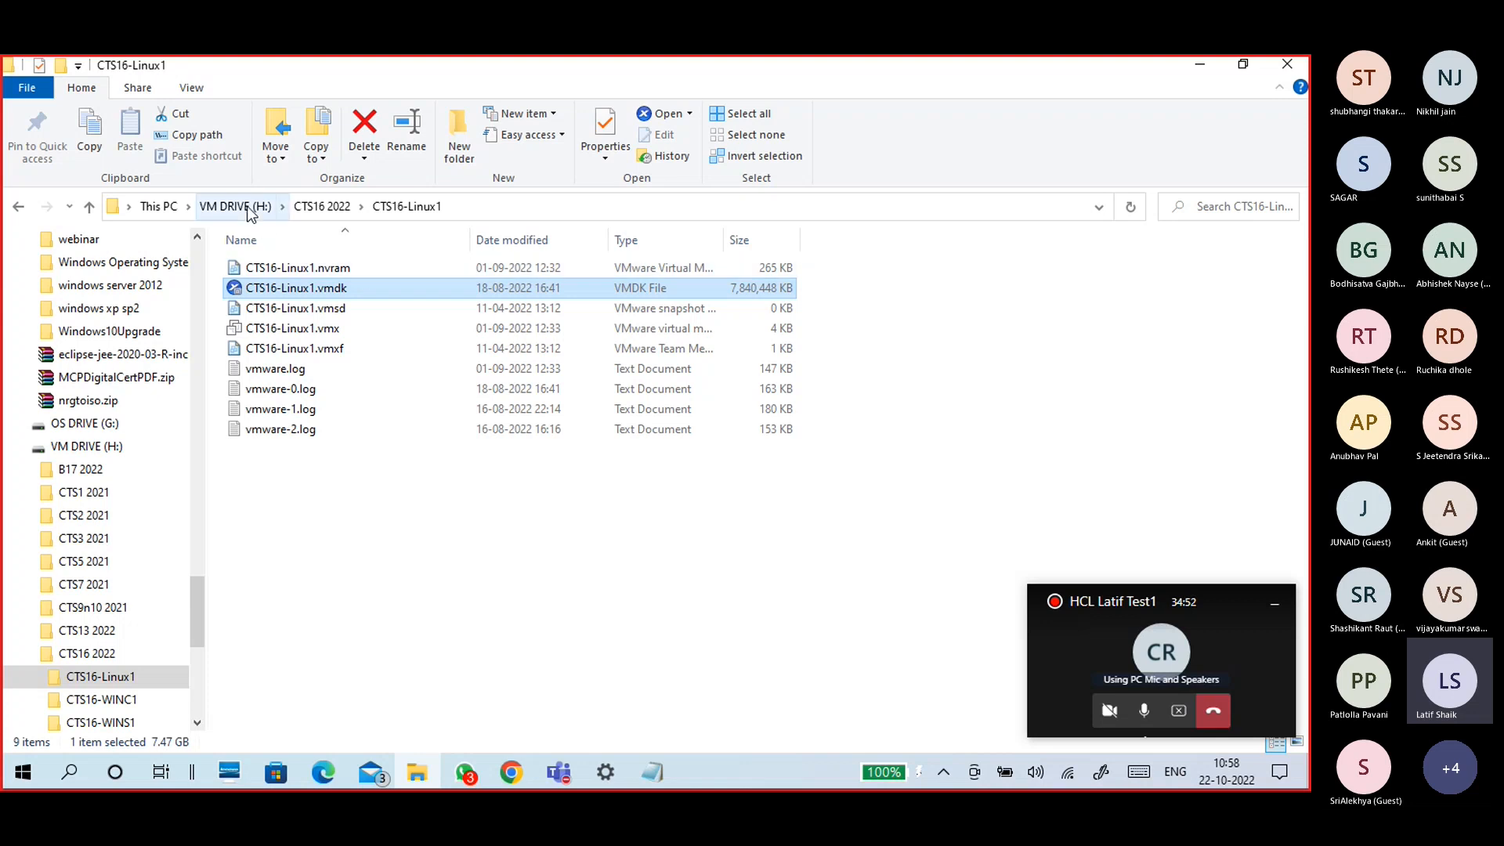
Check the free space of VM DRIVE (H:) among the drives in This PC and reopen that drive
{"action": "left_click", "coordinate": [235, 206]}
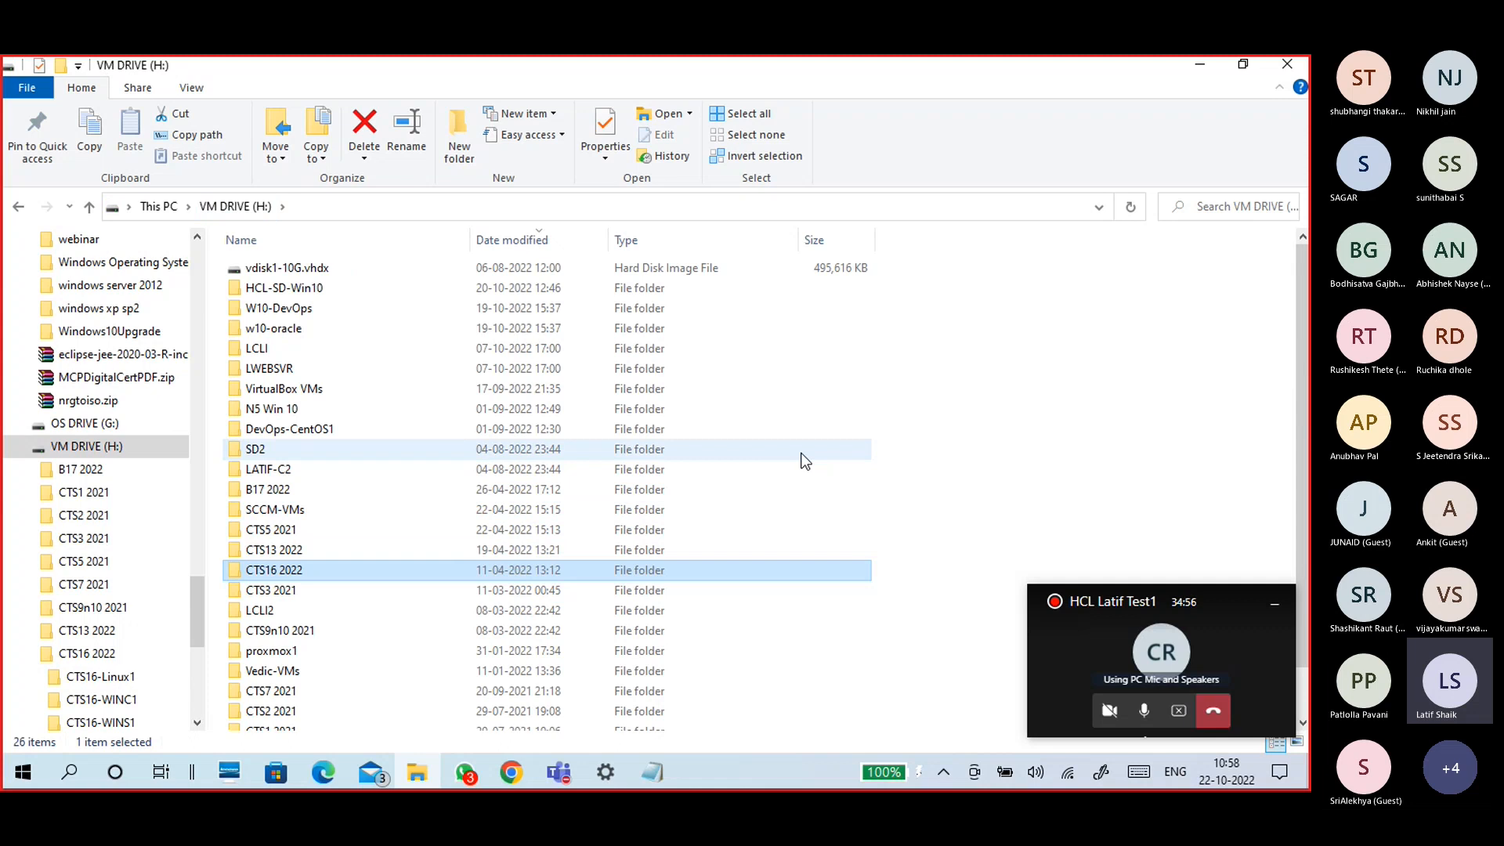
{"action": "left_click", "coordinate": [160, 206]}
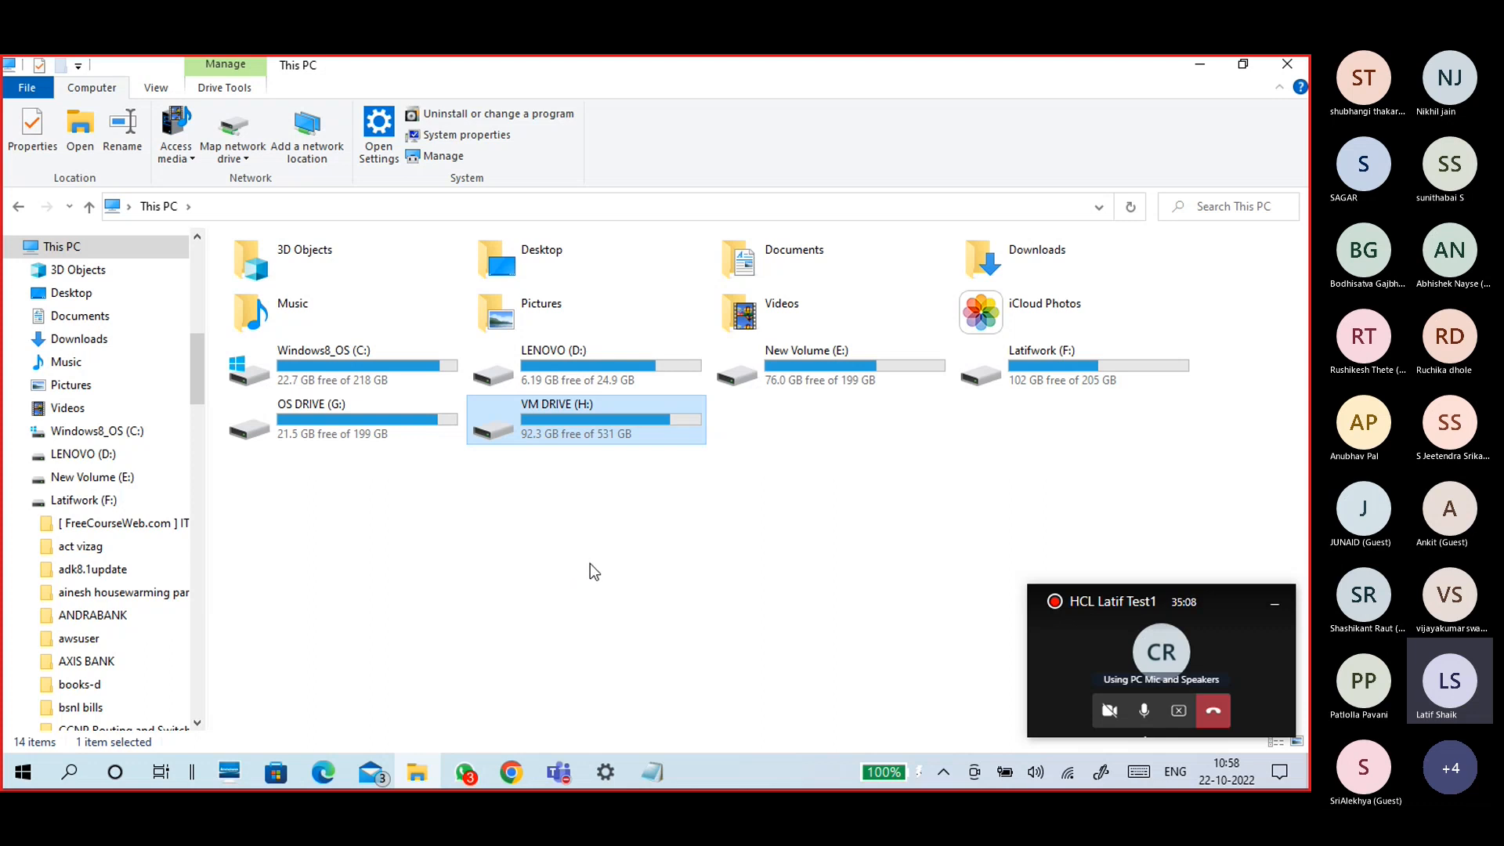
{"action": "double_click", "coordinate": [579, 420]}
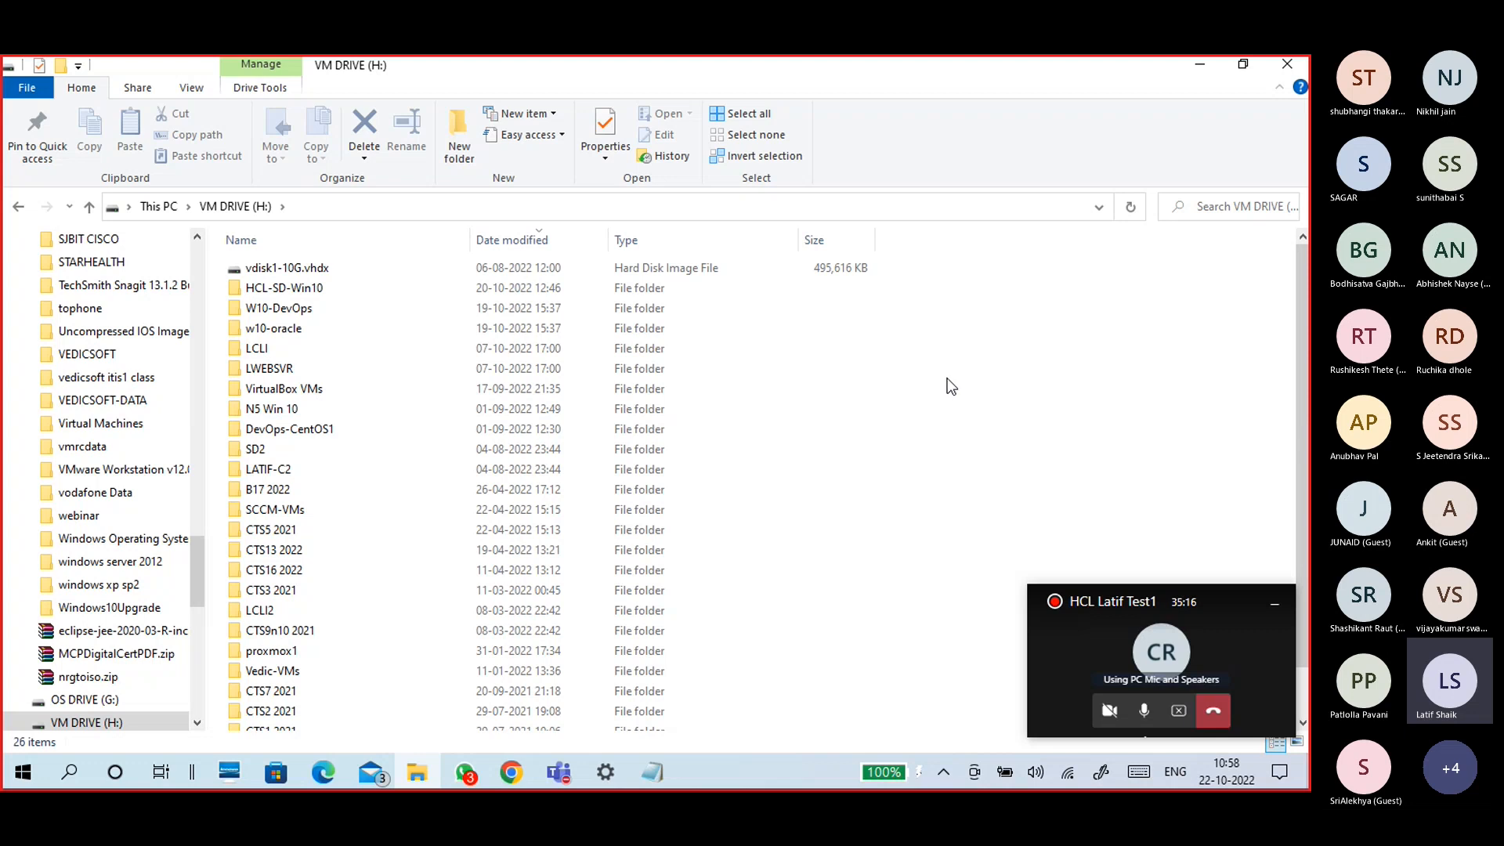
Look through the virtual machine folders on VM DRIVE (H:) and inspect the contents of Vedic-VMs
{"action": "scroll", "coordinate": [862, 458], "scroll_direction": "down", "scroll_amount": 1}
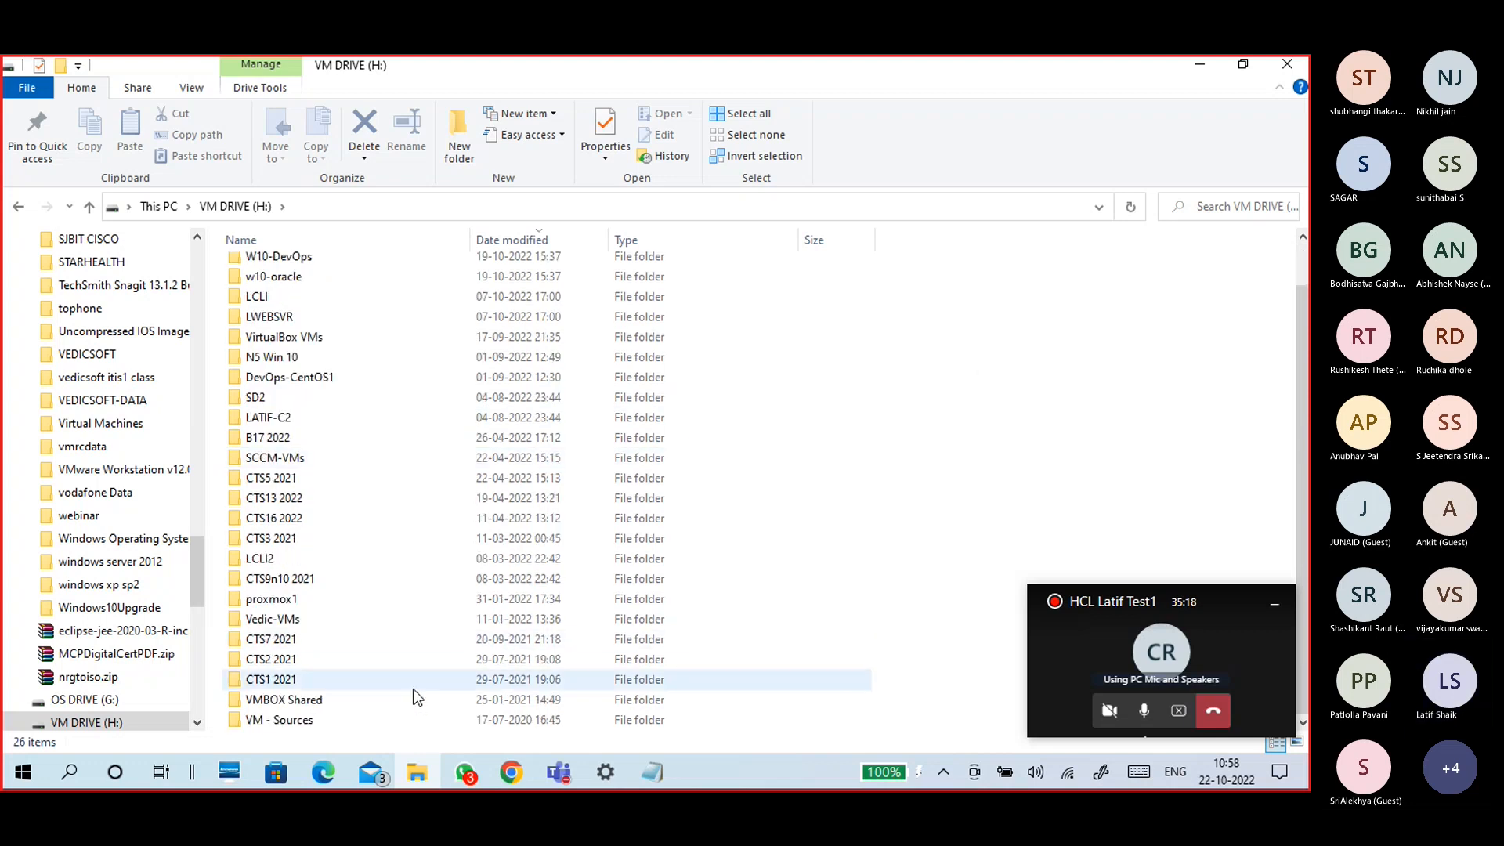
{"action": "scroll", "coordinate": [357, 618], "scroll_direction": "up", "scroll_amount": 1}
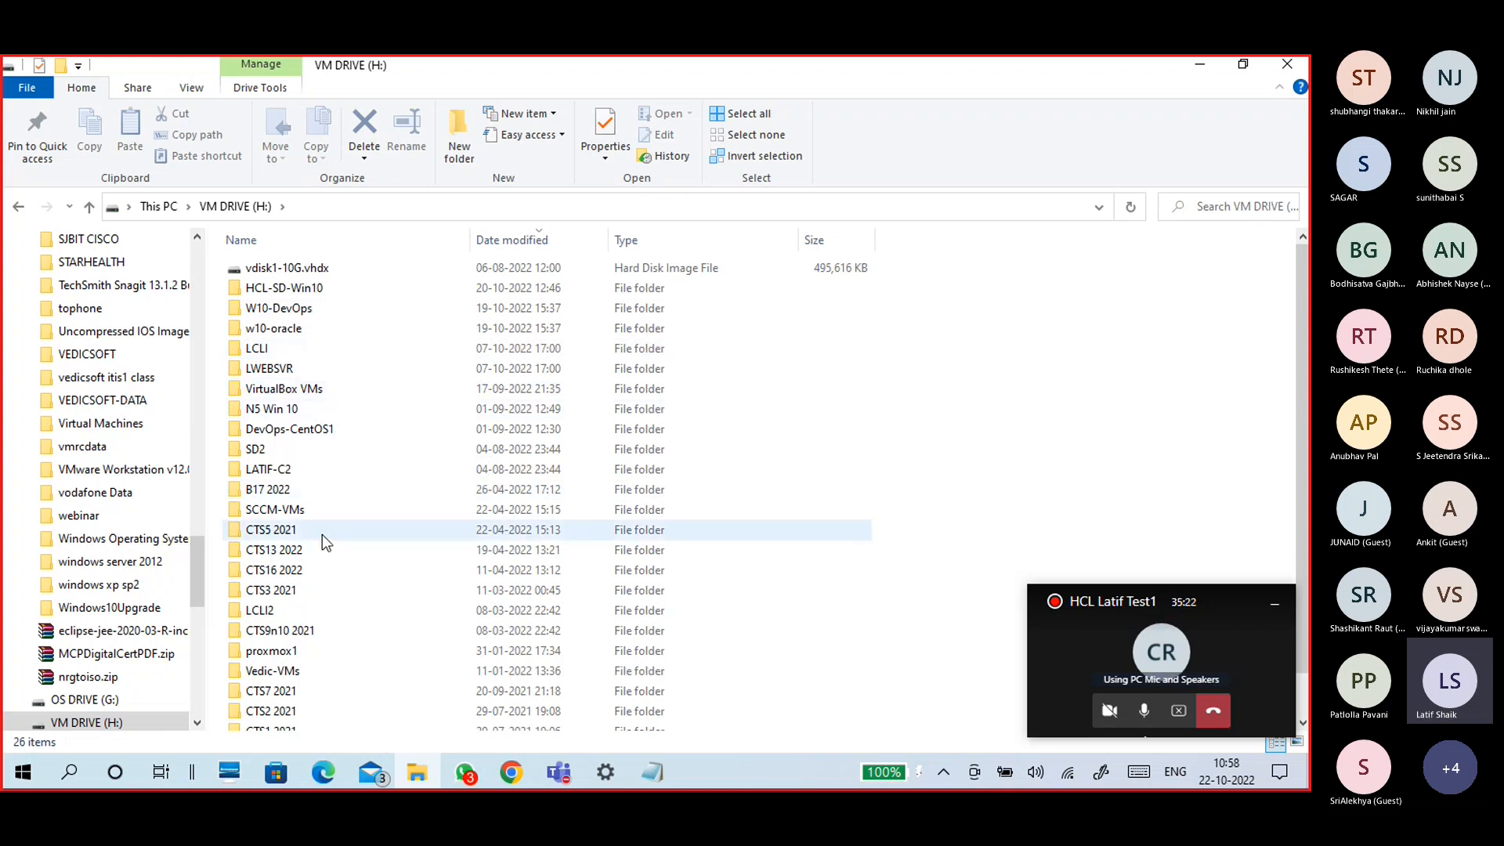
{"action": "scroll", "coordinate": [317, 596], "scroll_direction": "down", "scroll_amount": 1}
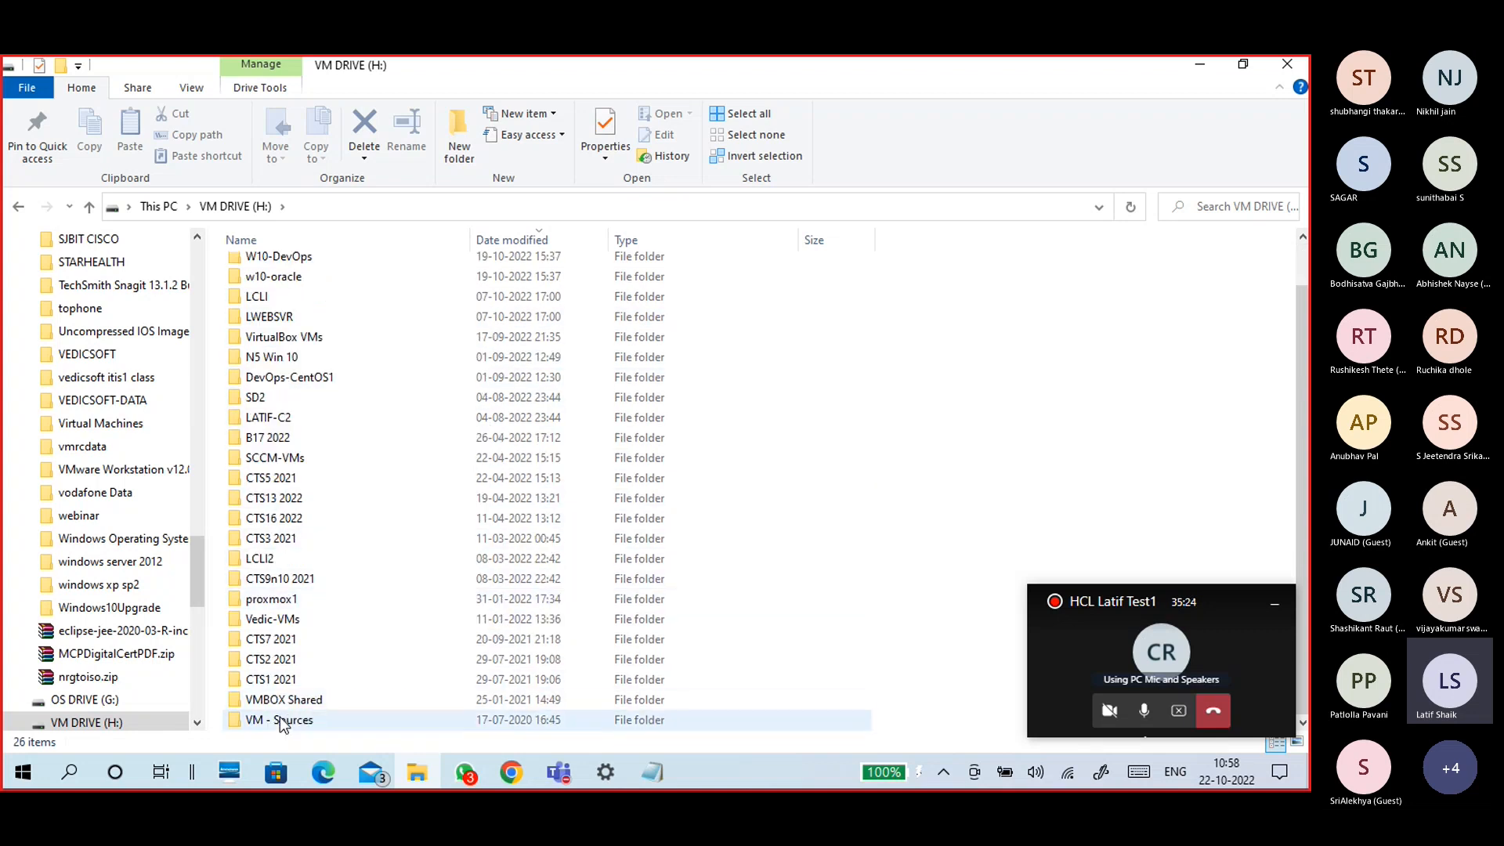
{"action": "double_click", "coordinate": [272, 621]}
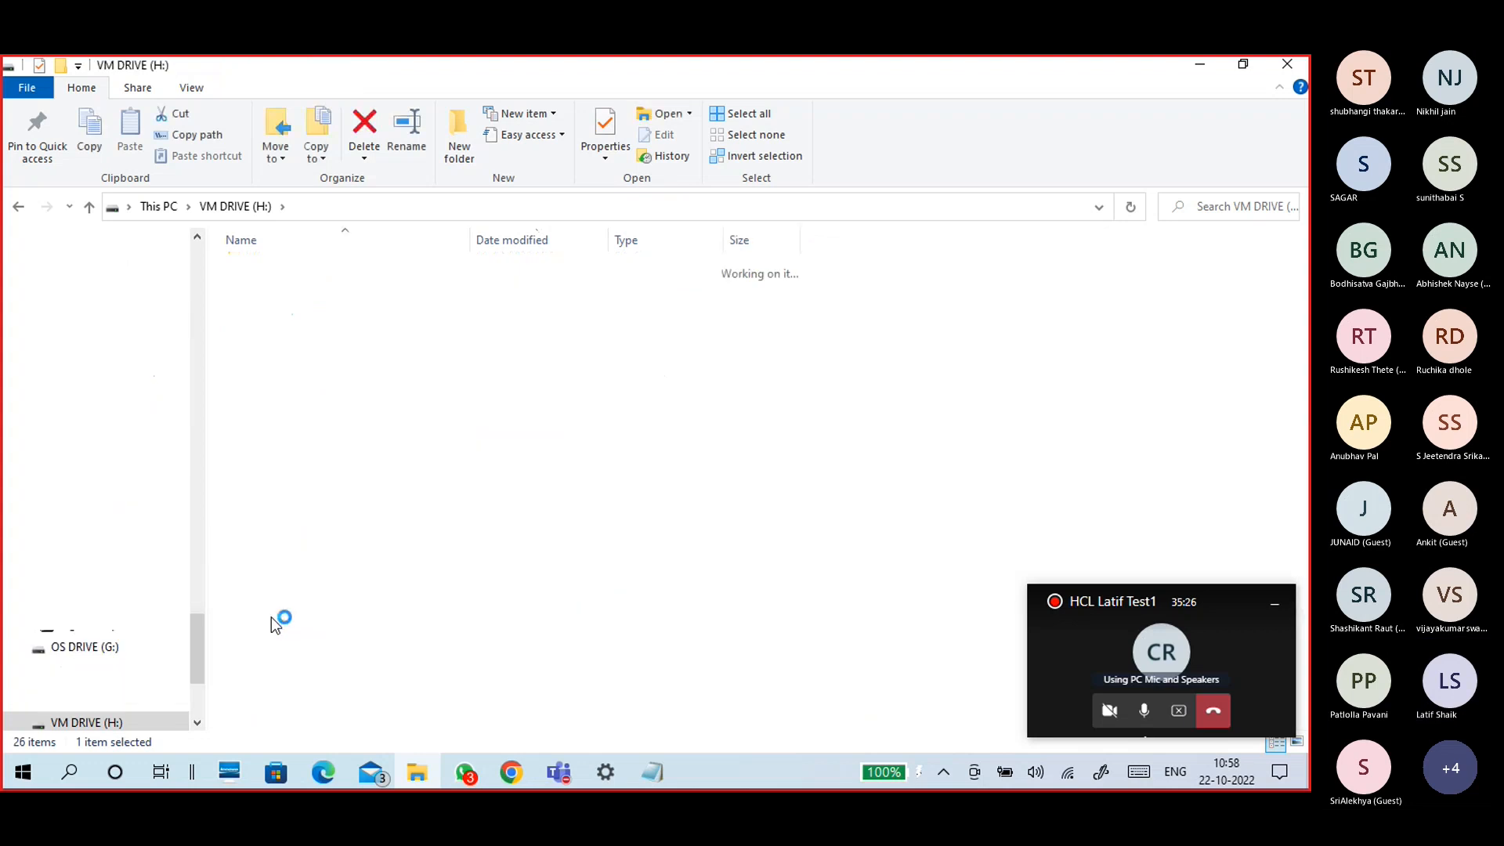
{"action": "left_click", "coordinate": [251, 209]}
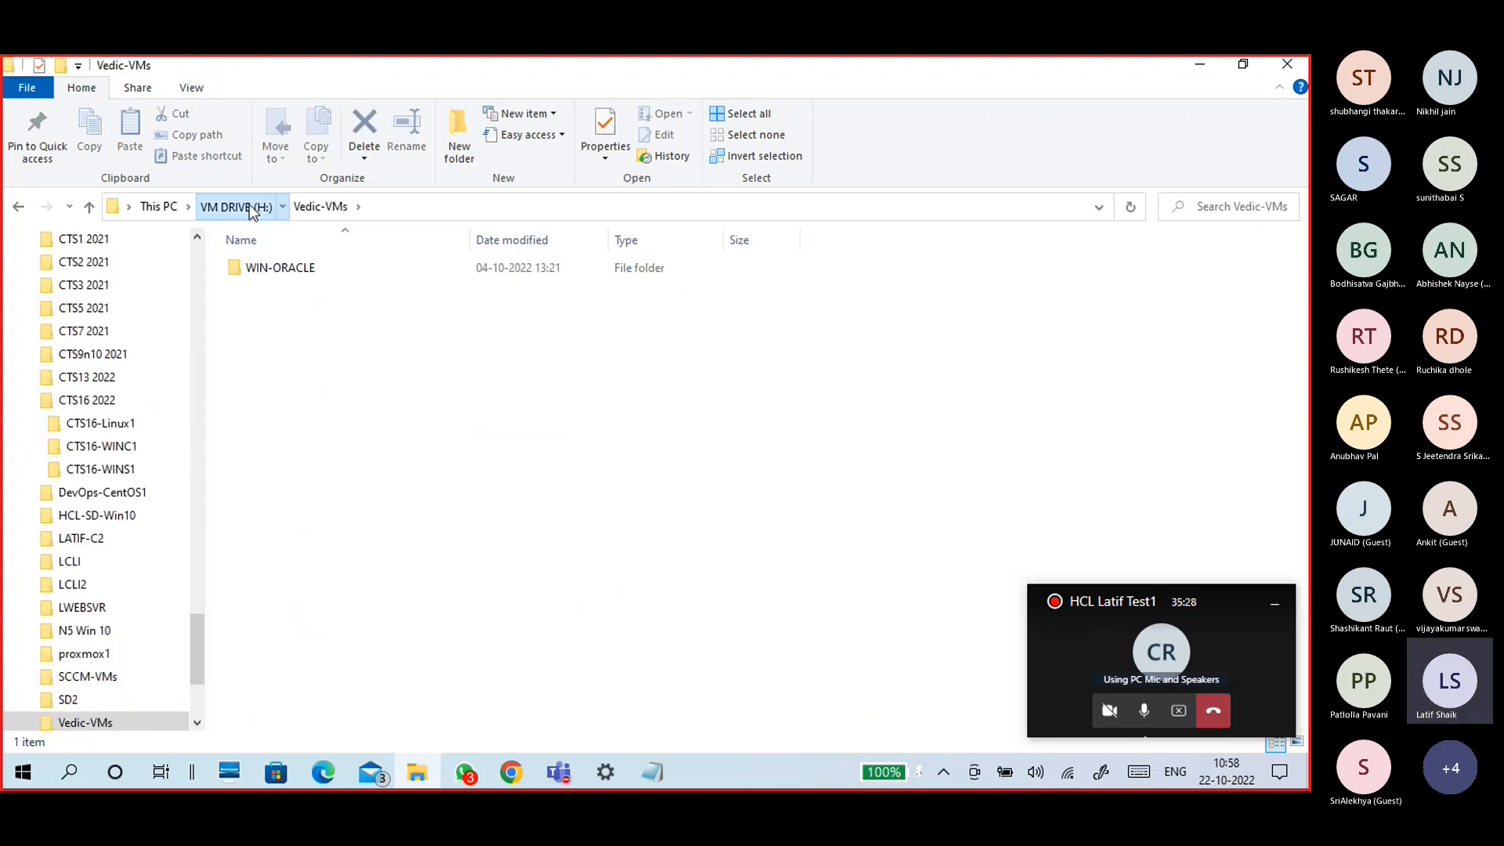
{"action": "double_click", "coordinate": [272, 673]}
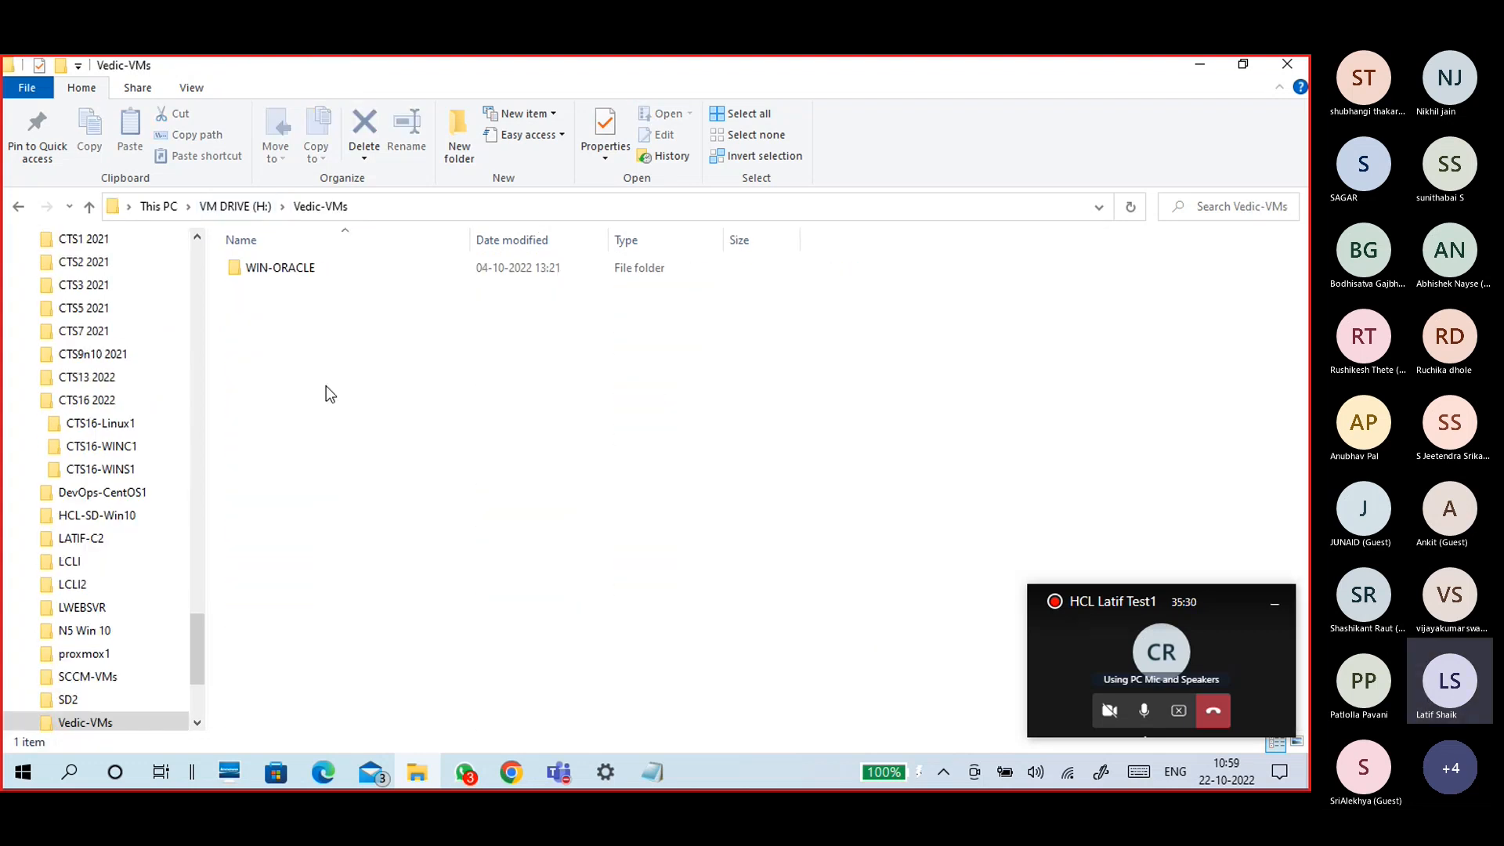
{"action": "left_click", "coordinate": [385, 208]}
{"action": "left_click", "coordinate": [270, 317]}
Switch back to the Notepad notes and complete the last line as "Disk space -- store virtual machine"
{"action": "left_click", "coordinate": [1191, 67]}
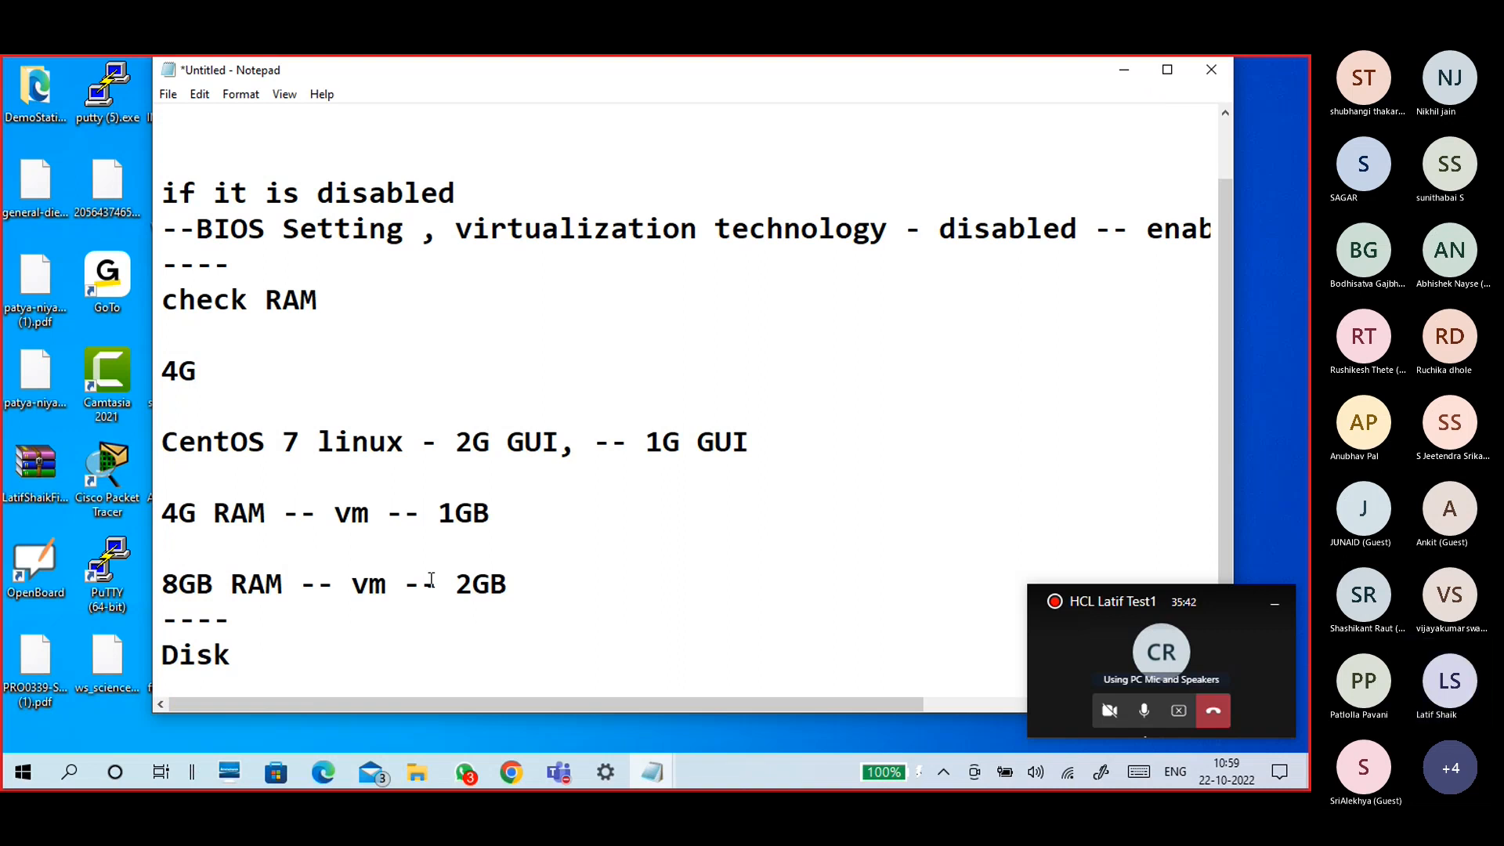
{"action": "type", "text": "d"}
{"action": "key", "text": "BackSpace"}
{"action": "type", "text": "space --"}
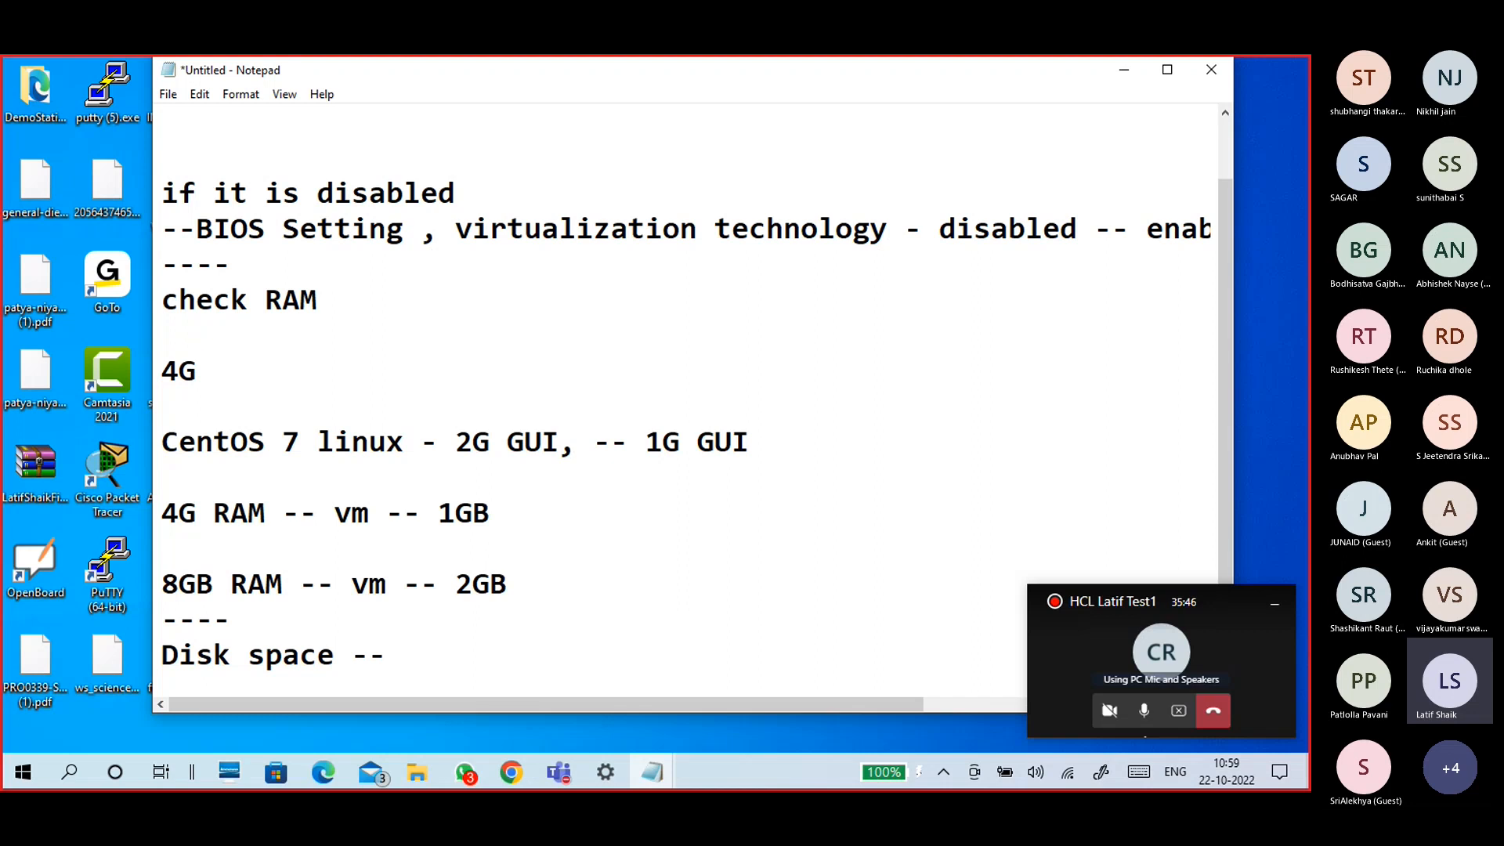
{"action": "type", "text": " store virtu"}
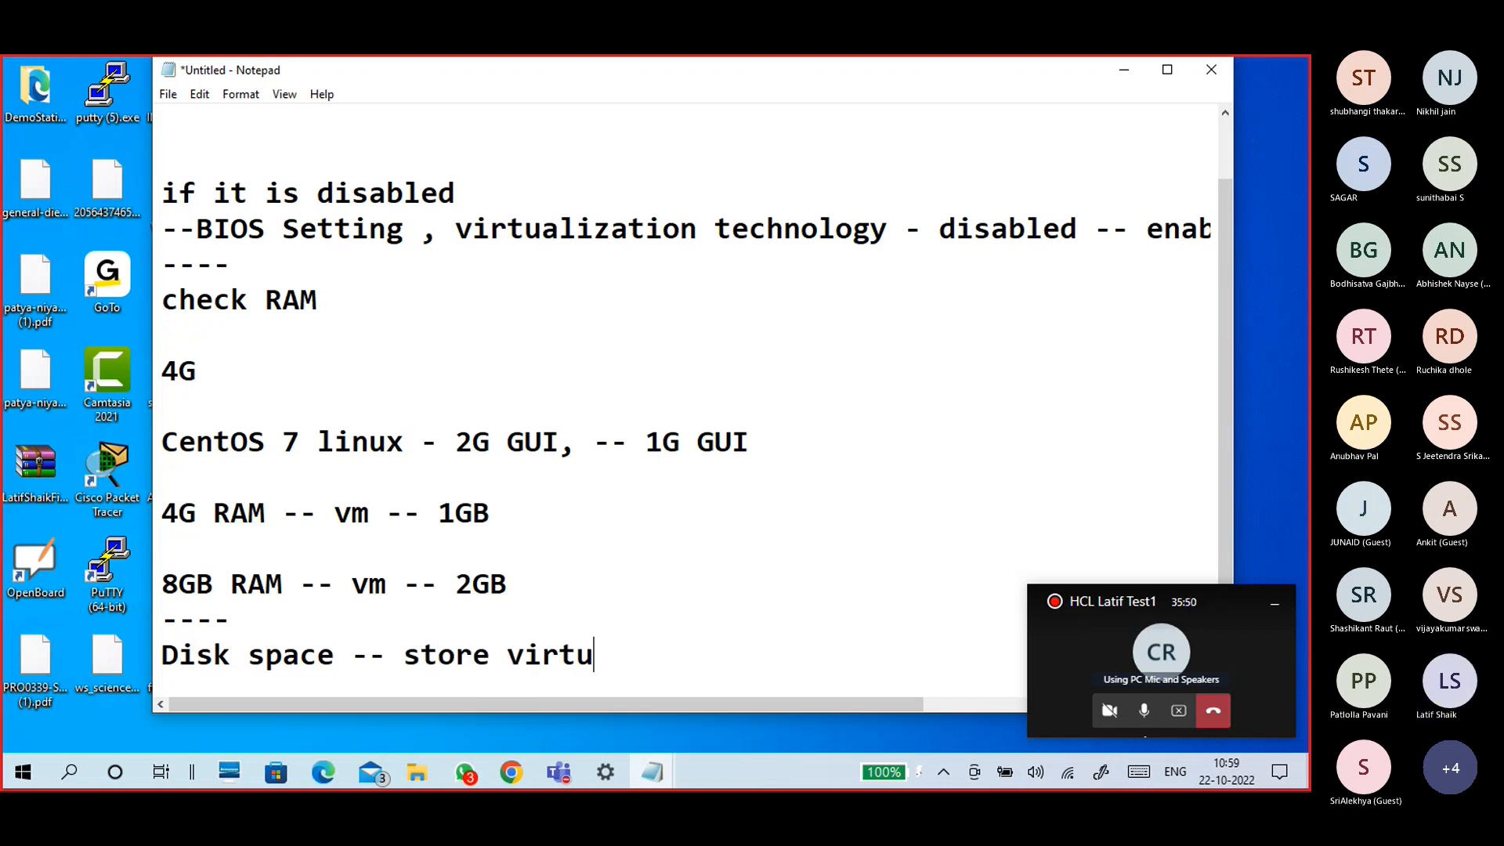
{"action": "type", "text": "al machine"}
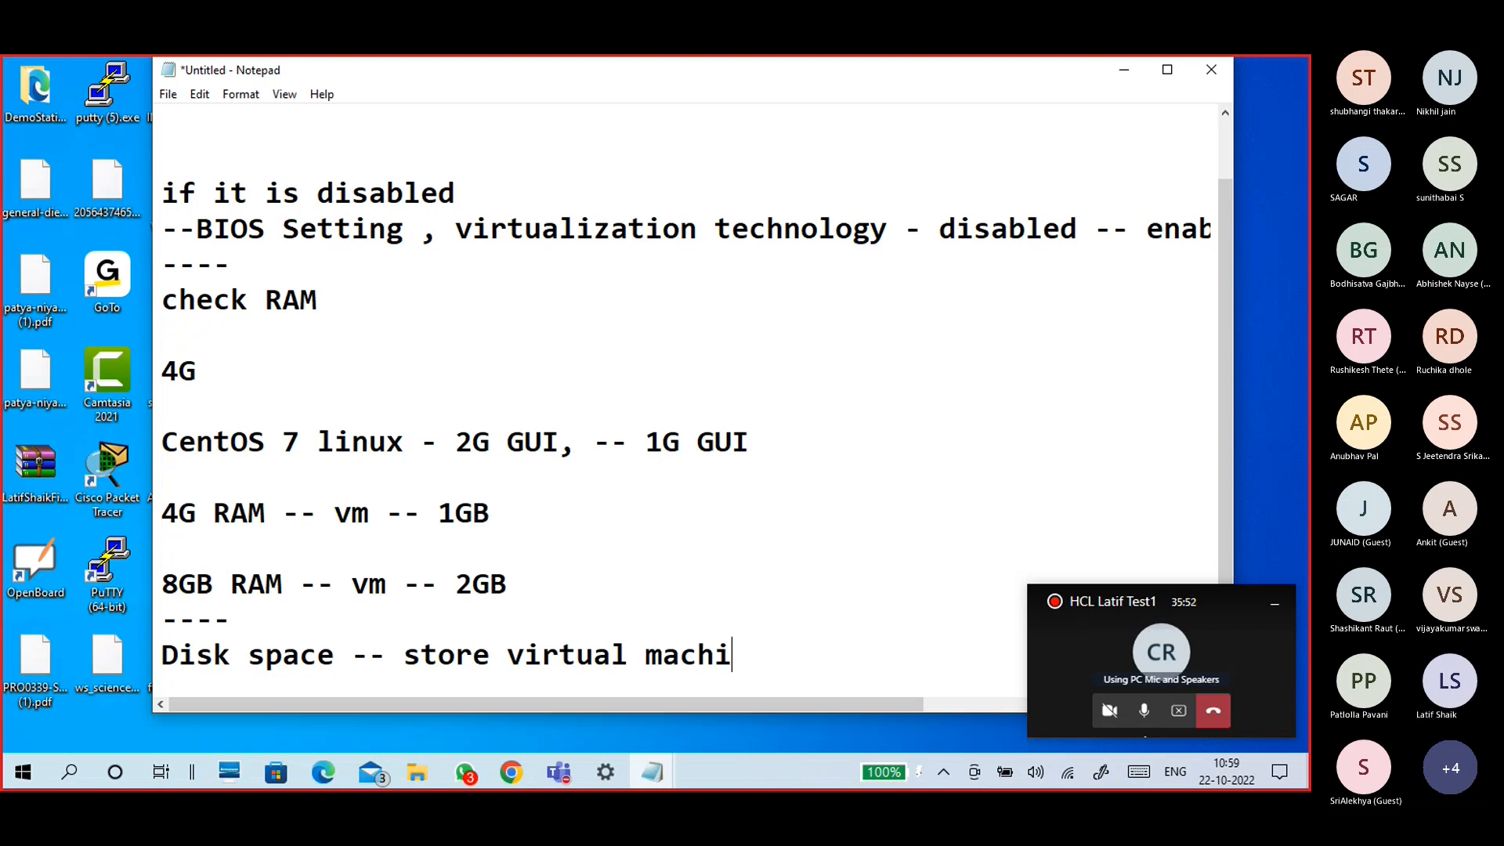
Add a "----" separator and a run of blank lines below the disk space note, and place the cursor beneath the separator
{"action": "key", "text": "Return"}
{"action": "key", "text": "Return"}
{"action": "type", "text": "----"}
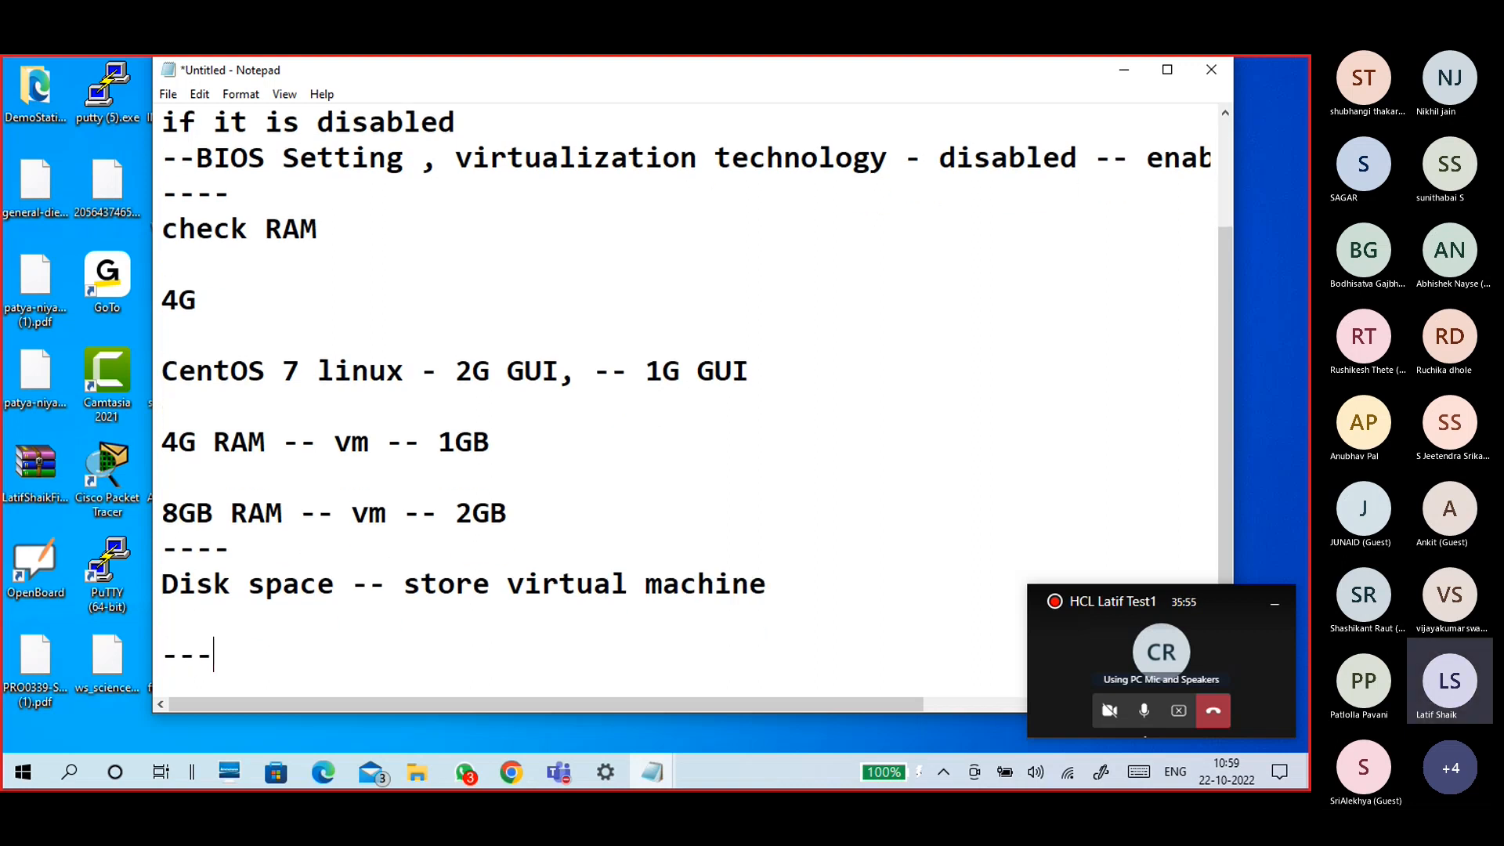
{"action": "key", "text": "Return"}
{"action": "key", "text": "Return"}
{"action": "key", "text": "Return"}
{"action": "key", "text": "Return"}
{"action": "key", "text": "Return"}
{"action": "key", "text": "Return"}
{"action": "key", "text": "Return"}
{"action": "key", "text": "Return"}
{"action": "key", "text": "Return"}
{"action": "key", "text": "Return"}
{"action": "key", "text": "Return"}
{"action": "key", "text": "Return"}
{"action": "key", "text": "Return"}
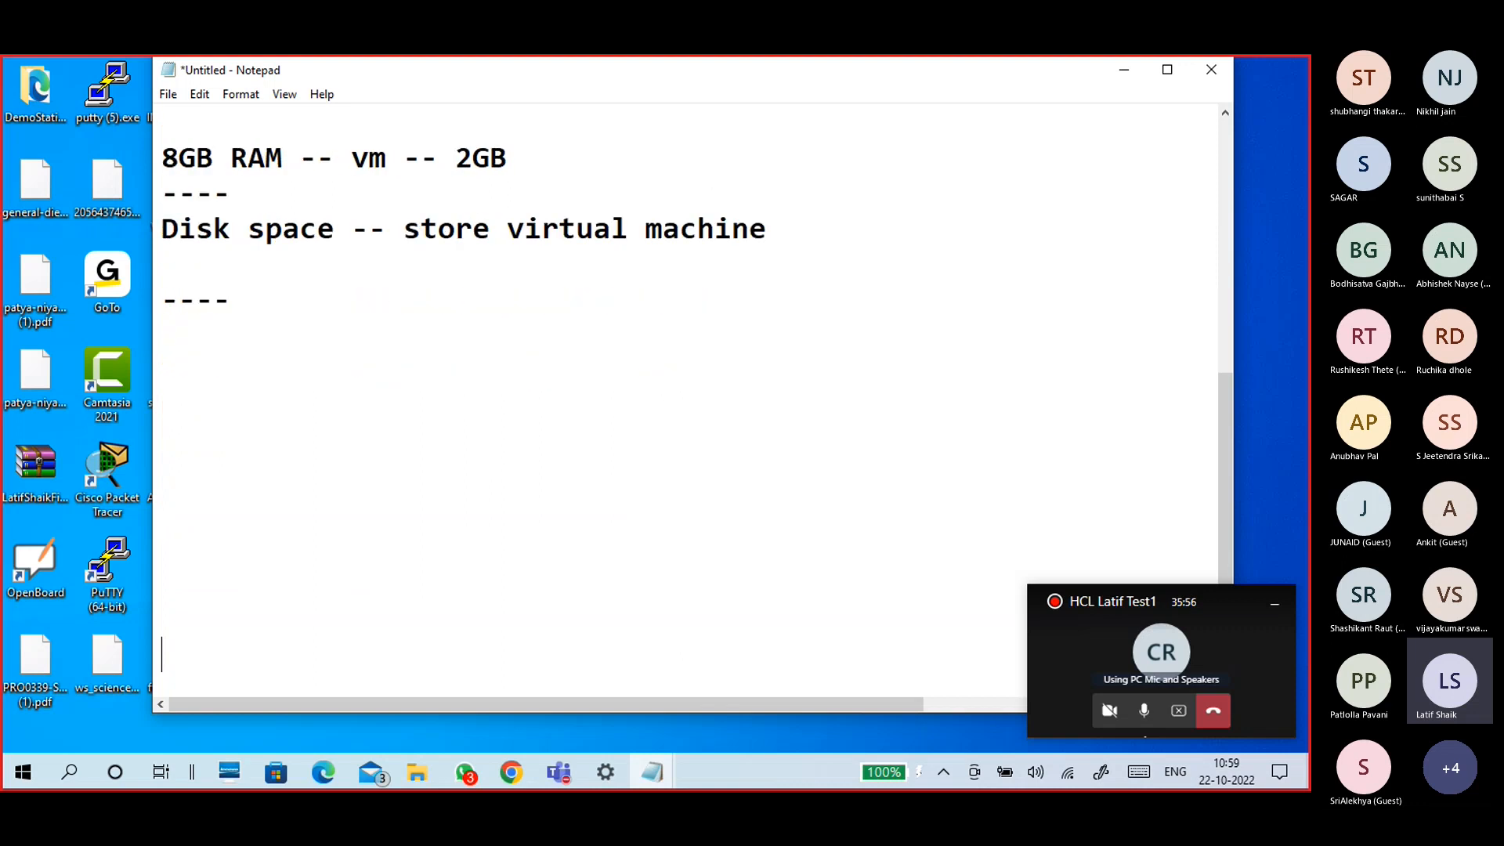
{"action": "left_click", "coordinate": [430, 579]}
{"action": "key", "text": "Up"}
{"action": "key", "text": "Up"}
{"action": "key", "text": "Up"}
{"action": "key", "text": "Up"}
{"action": "key", "text": "Up"}
{"action": "key", "text": "Up"}
{"action": "key", "text": "Up"}
{"action": "key", "text": "Up"}
{"action": "key", "text": "Up"}
{"action": "key", "text": "Up"}
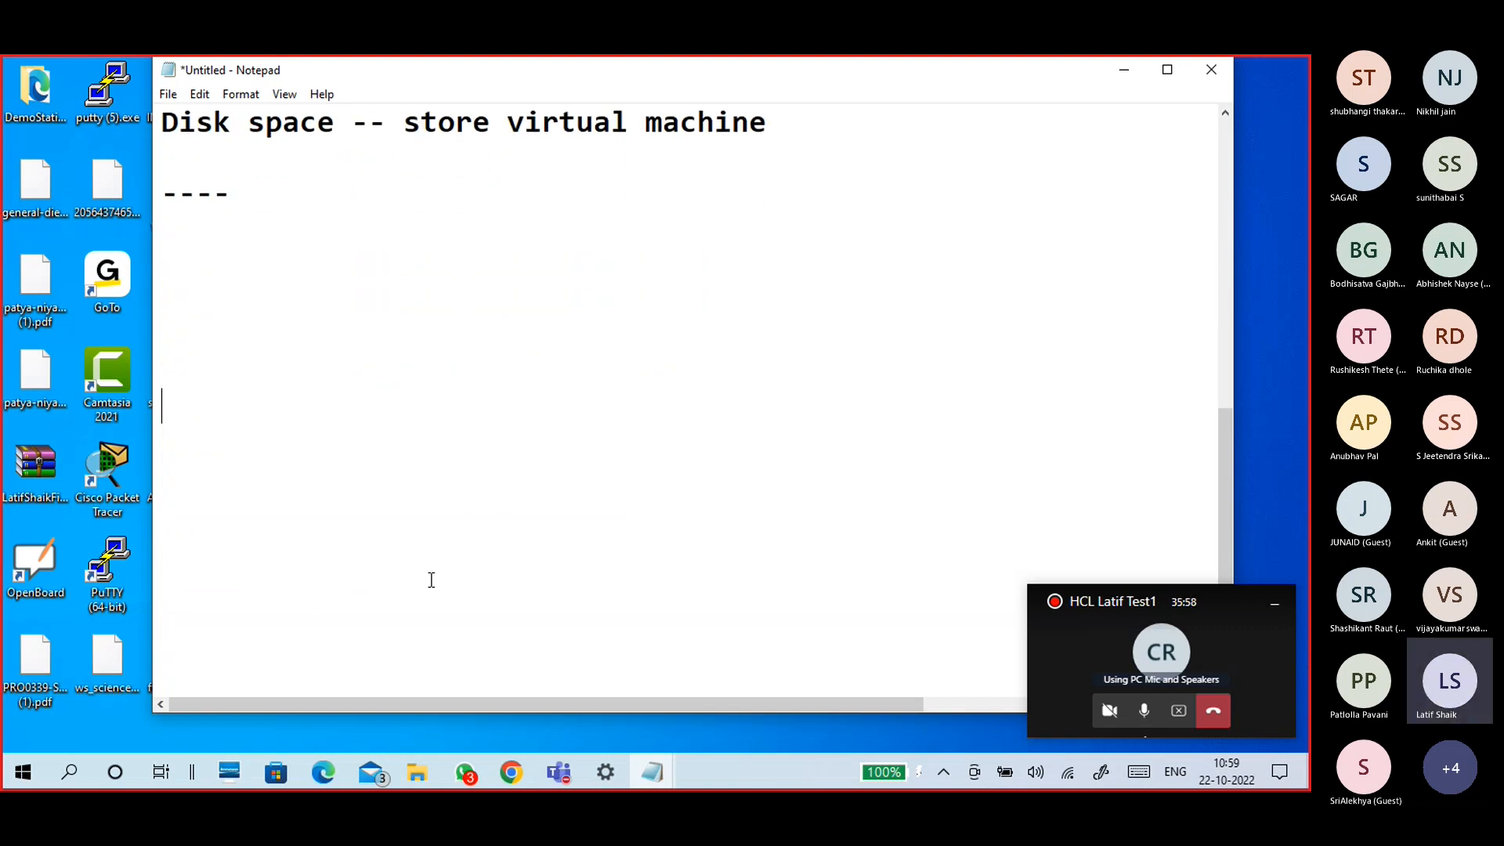
Write the first list item as "1. VMWare Workstation 16 pro" below the separator
{"action": "type", "text": "1. VMWar"}
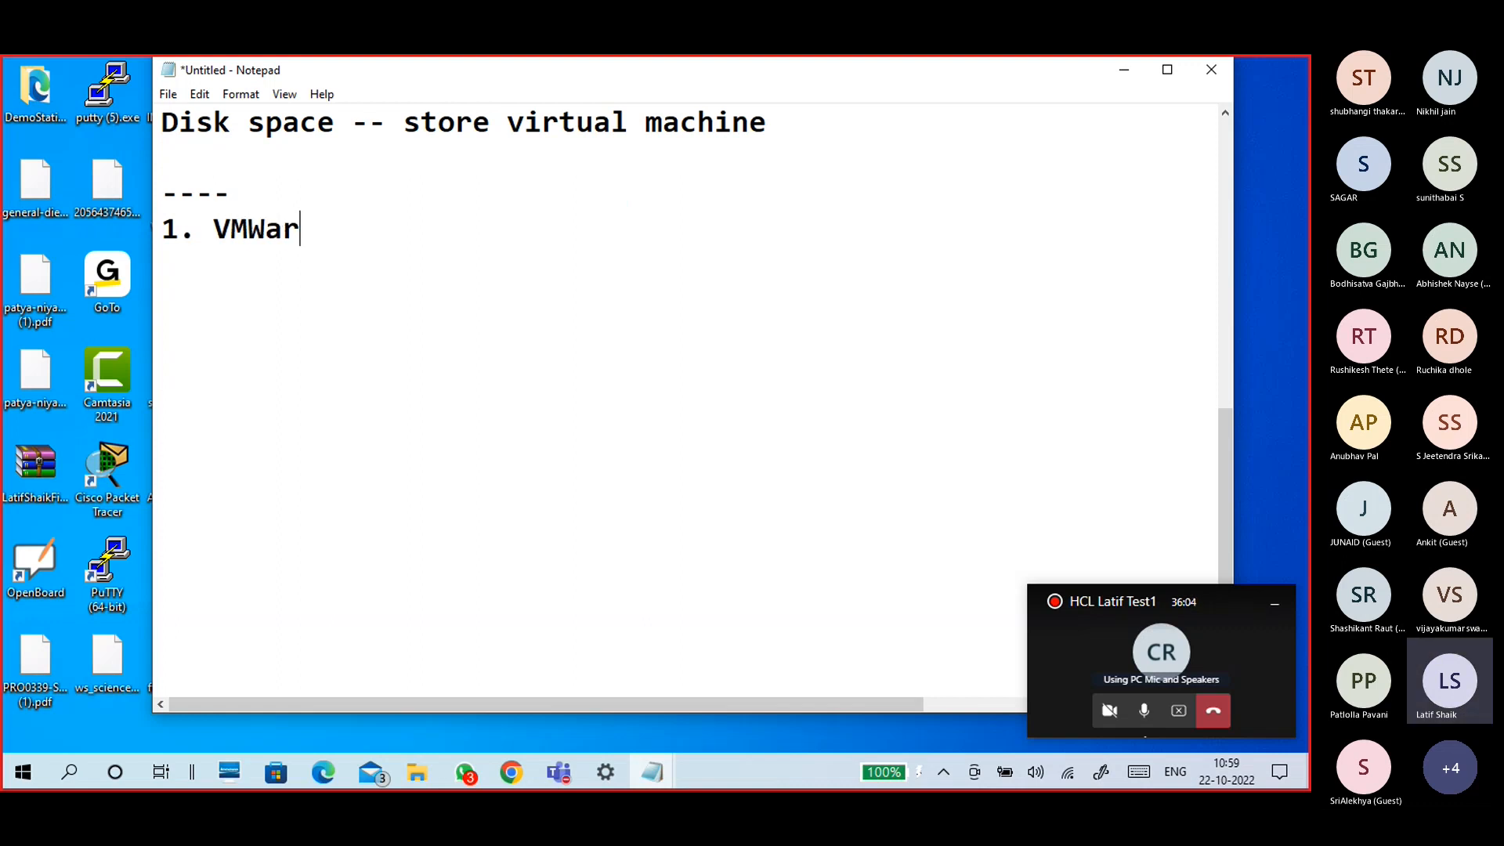
{"action": "type", "text": "e Work Stat"}
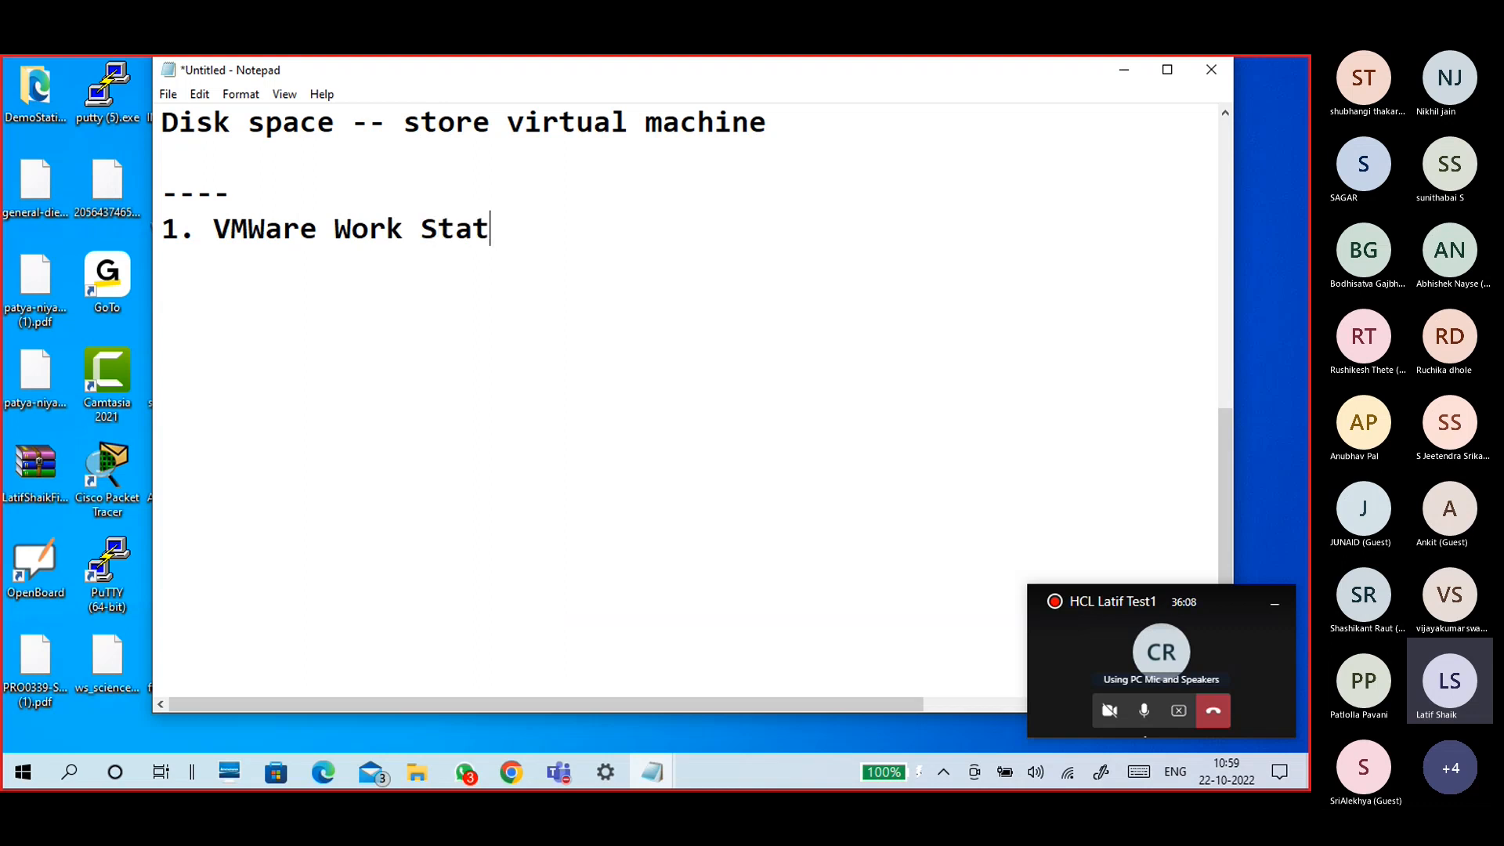
{"action": "key", "text": "BackSpace"}
{"action": "type", "text": "tion"}
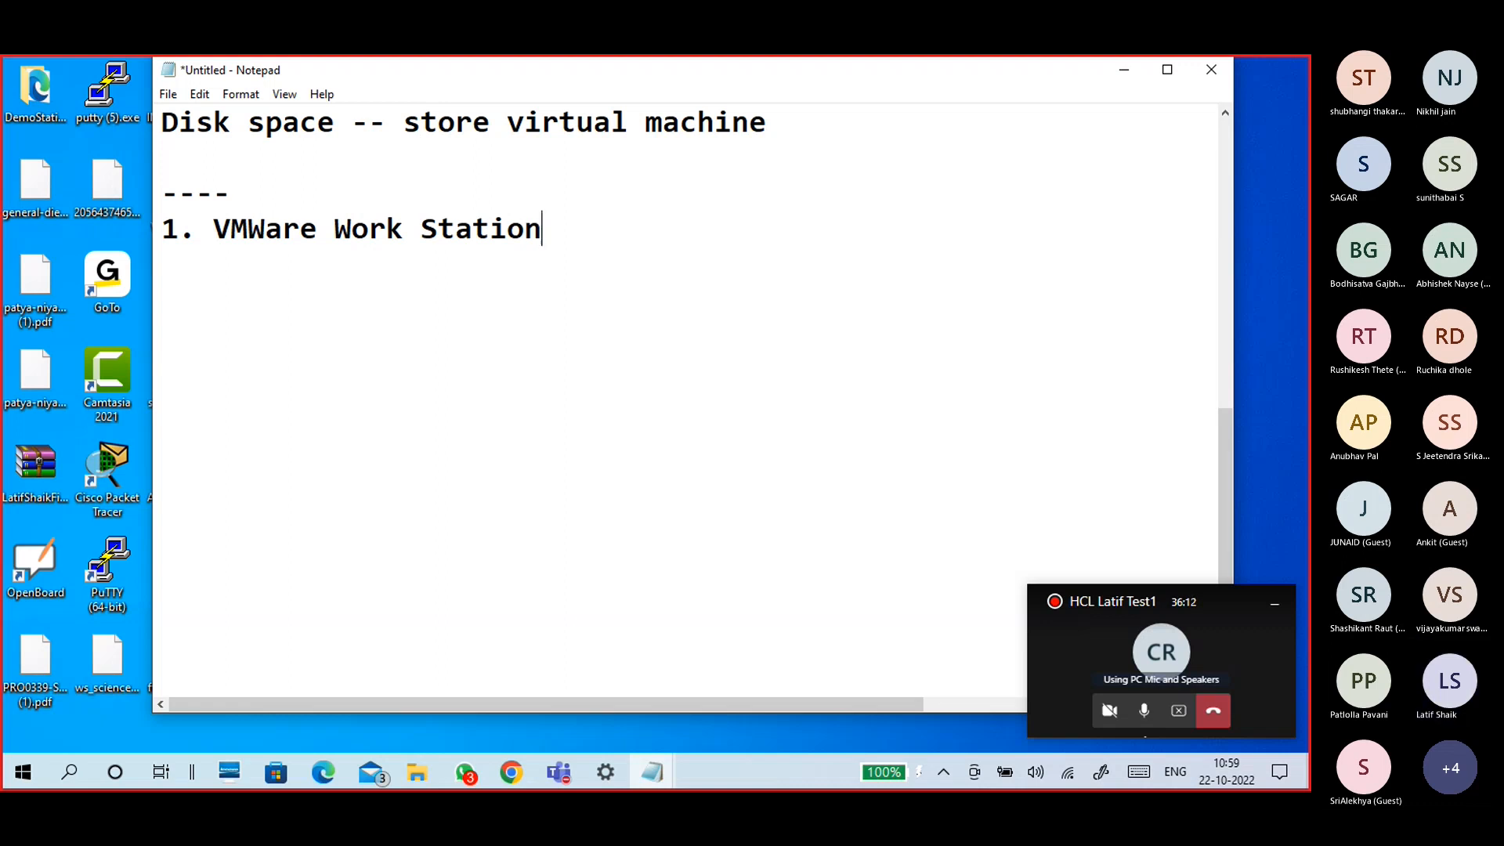
{"action": "key", "text": "BackSpace"}
{"action": "key", "text": "BackSpace"}
{"action": "key", "text": "BackSpace"}
{"action": "key", "text": "BackSpace"}
{"action": "key", "text": "BackSpace"}
{"action": "key", "text": "BackSpace"}
{"action": "key", "text": "BackSpace"}
{"action": "key", "text": "BackSpace"}
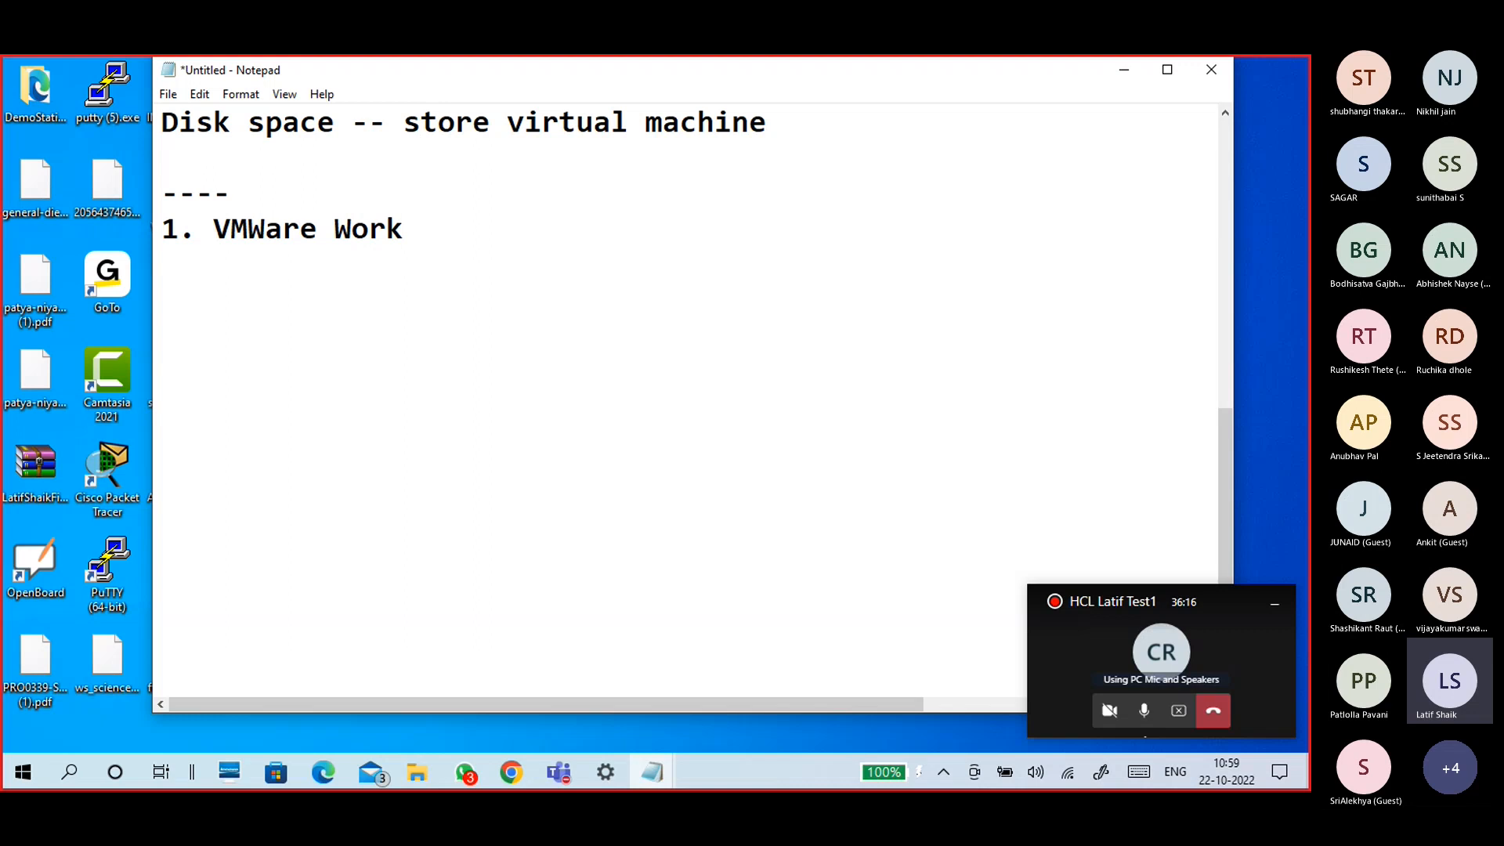
{"action": "type", "text": "station"}
{"action": "key", "text": "Return"}
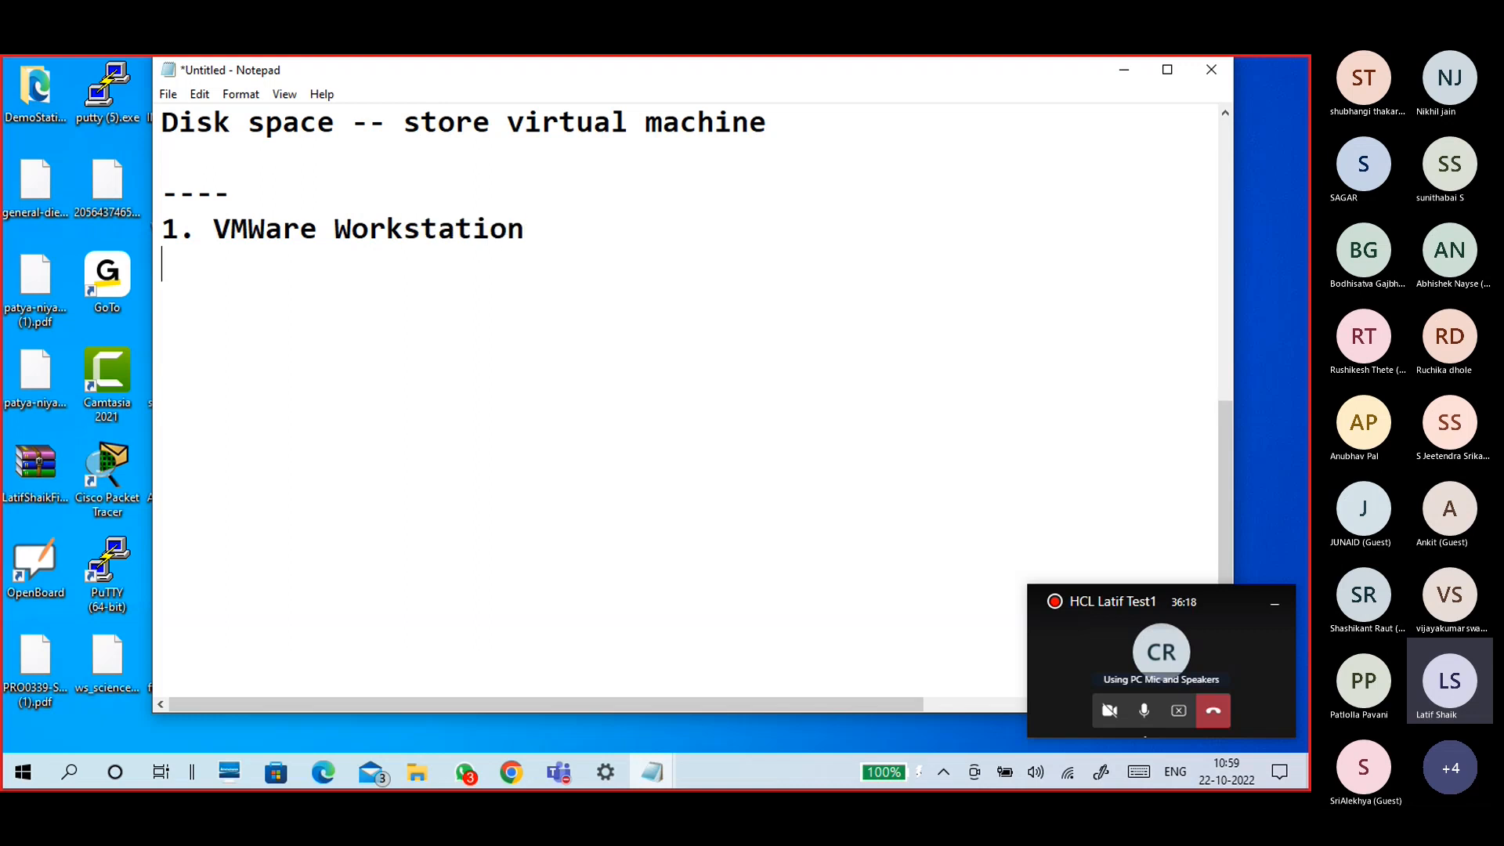
{"action": "key", "text": "BackSpace"}
{"action": "type", "text": "16 pro"}
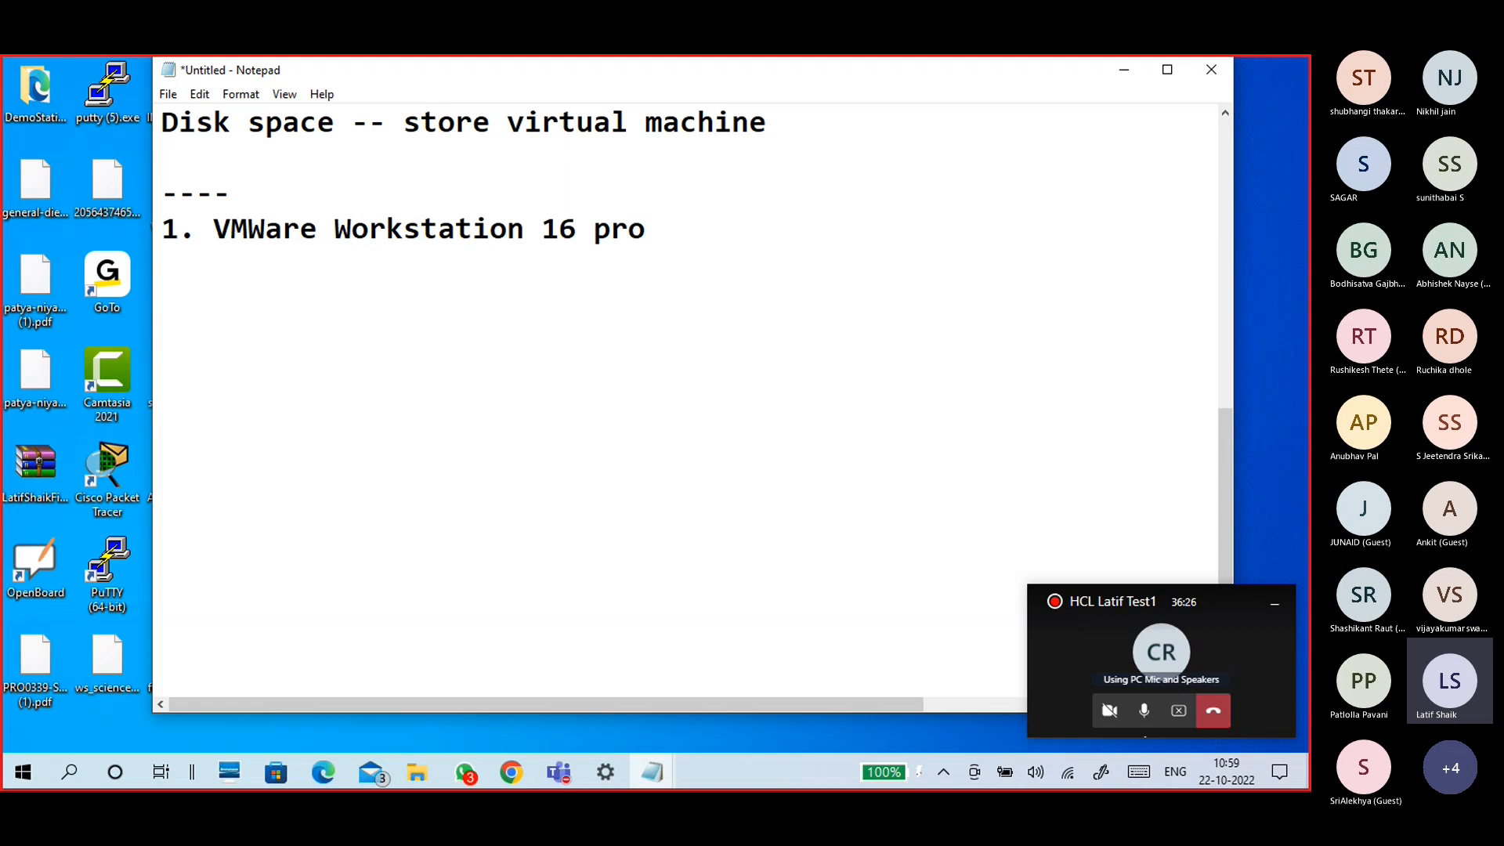
Add the second list item "2. Download CentOS 7", leaving a blank line after the first item
{"action": "key", "text": "Return"}
{"action": "type", "text": "2. Down"}
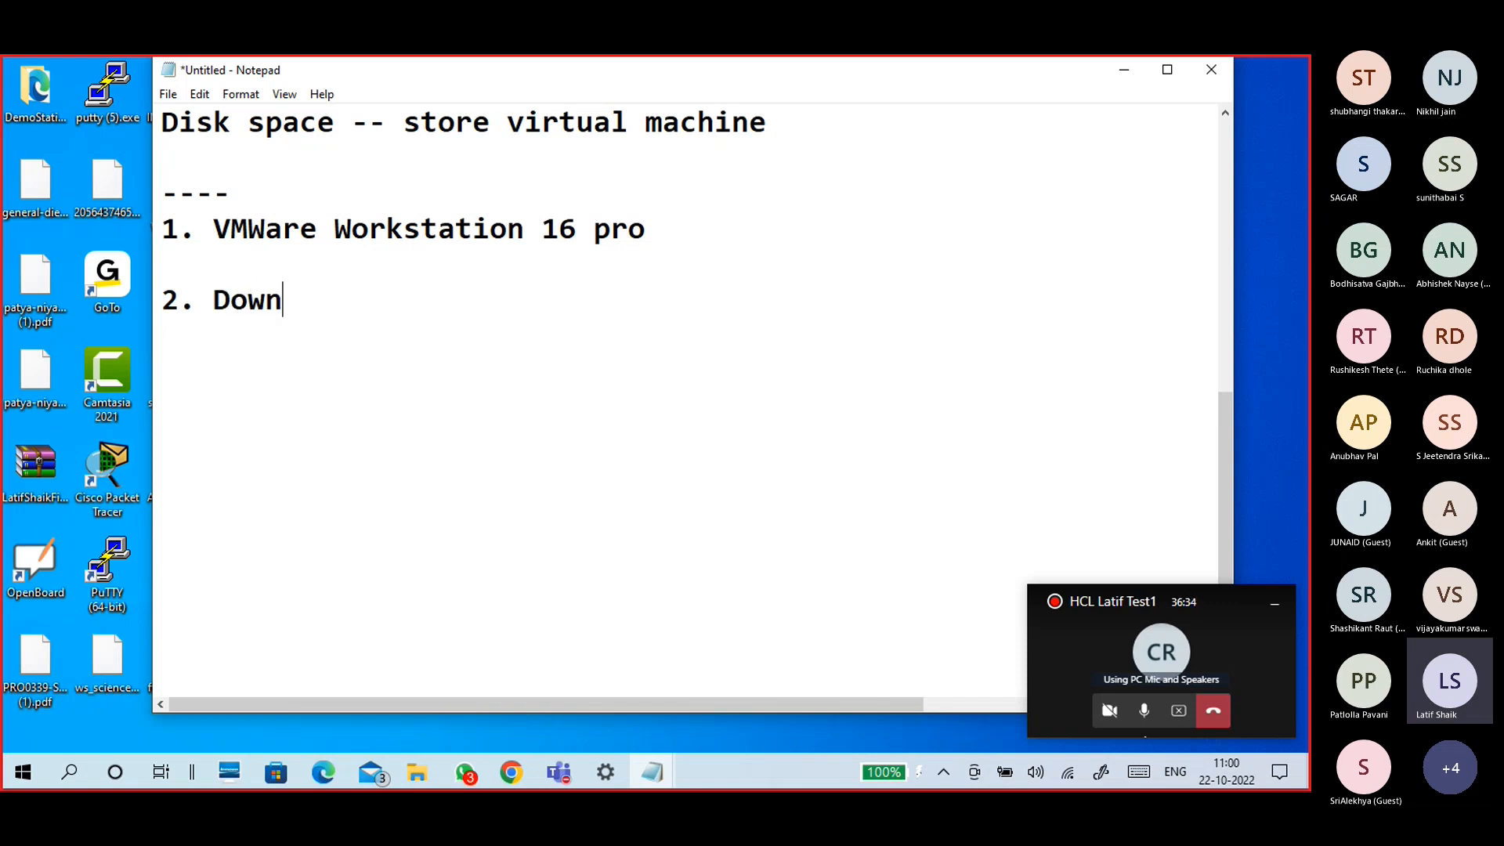
{"action": "type", "text": "load C"}
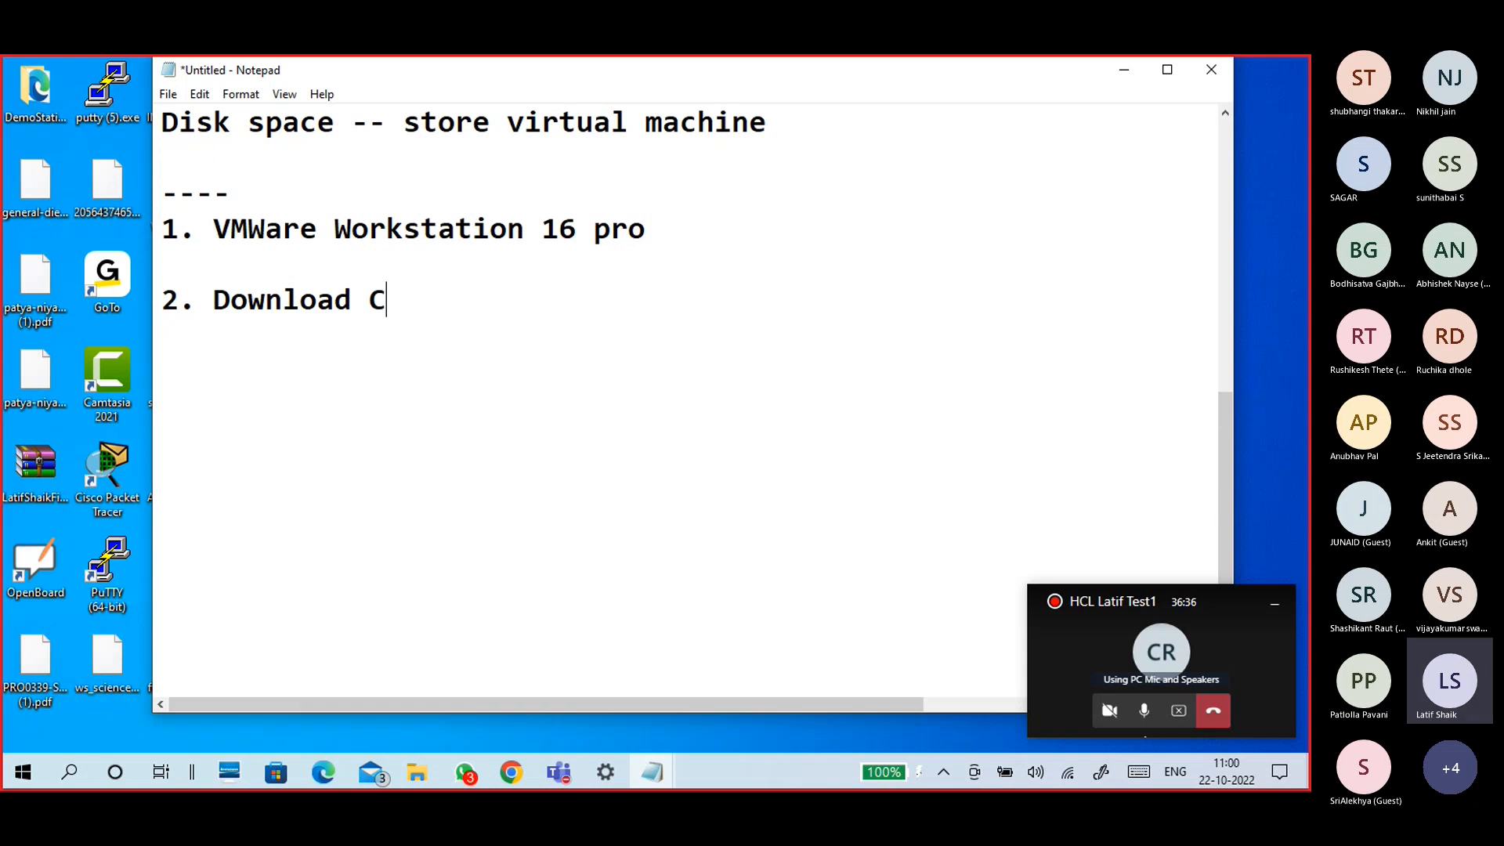
{"action": "type", "text": "entOS "}
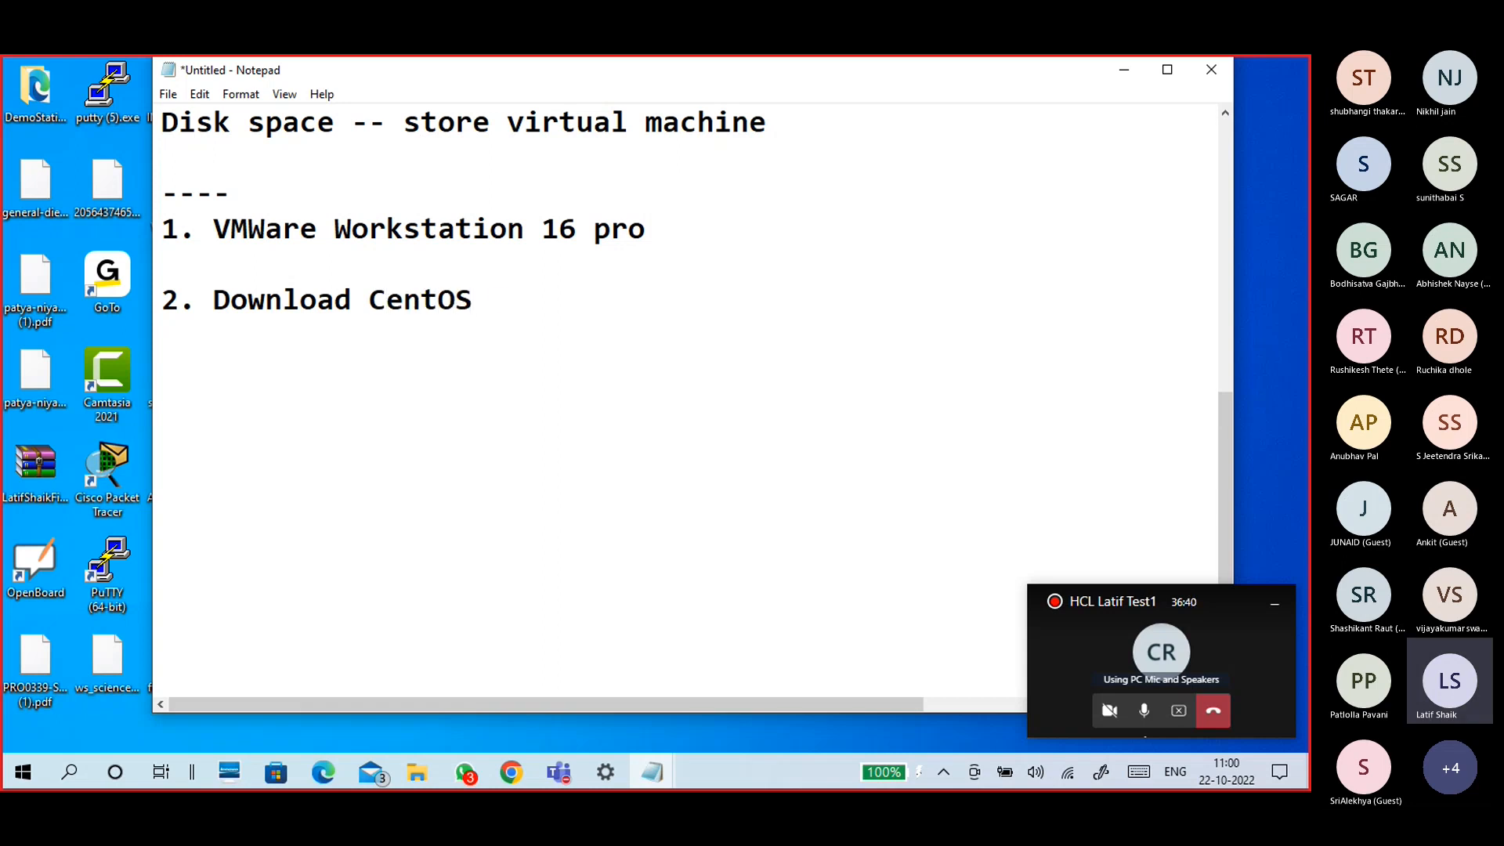
{"action": "type", "text": "7"}
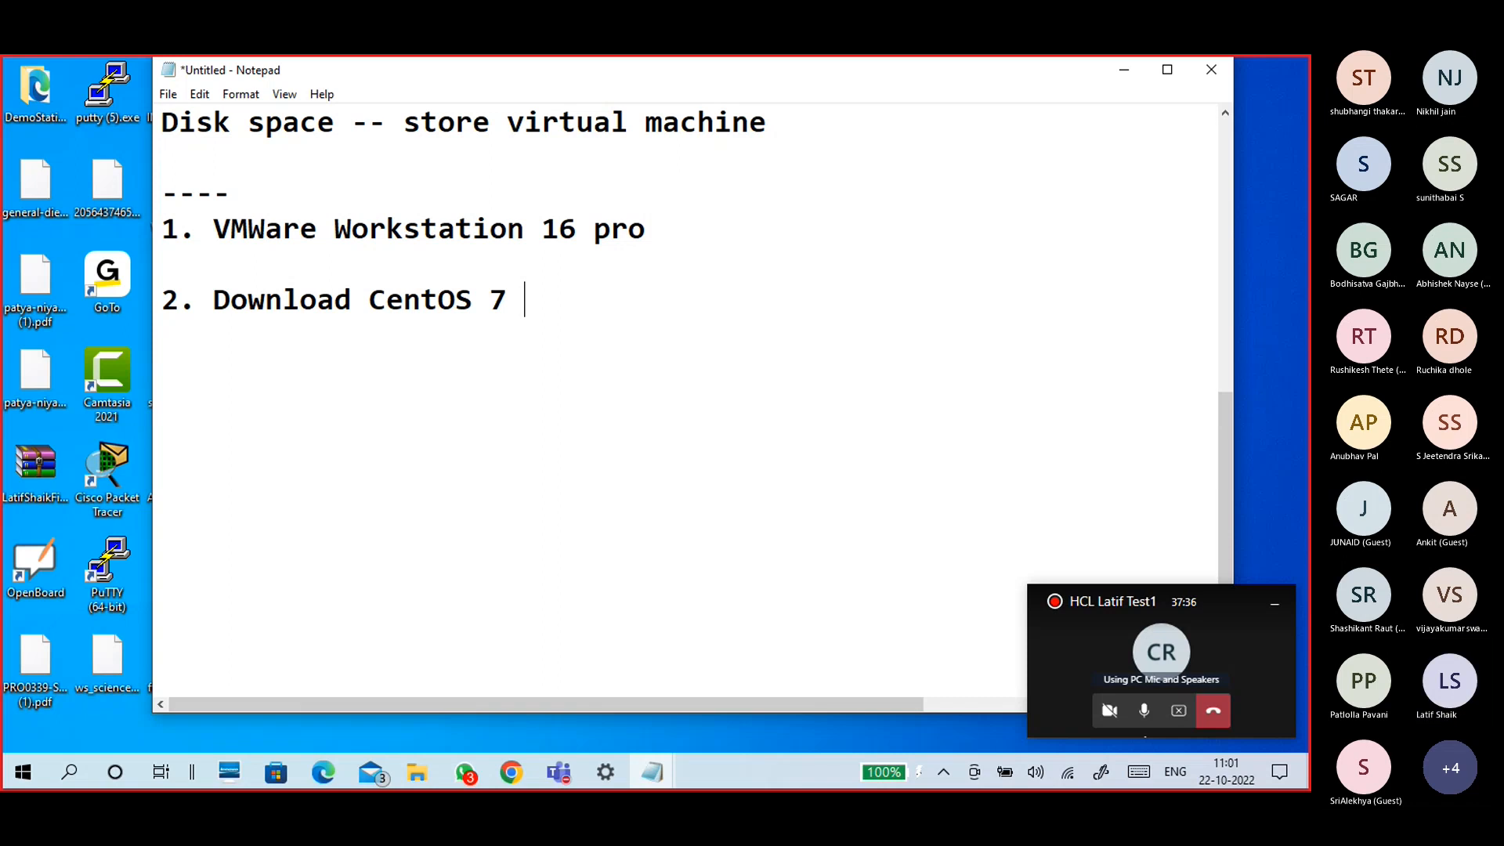
Write the line "yum install httpd" below the "2. Download CentOS 7" item, leaving a blank line between them
{"action": "key", "text": "Return"}
{"action": "key", "text": "Return"}
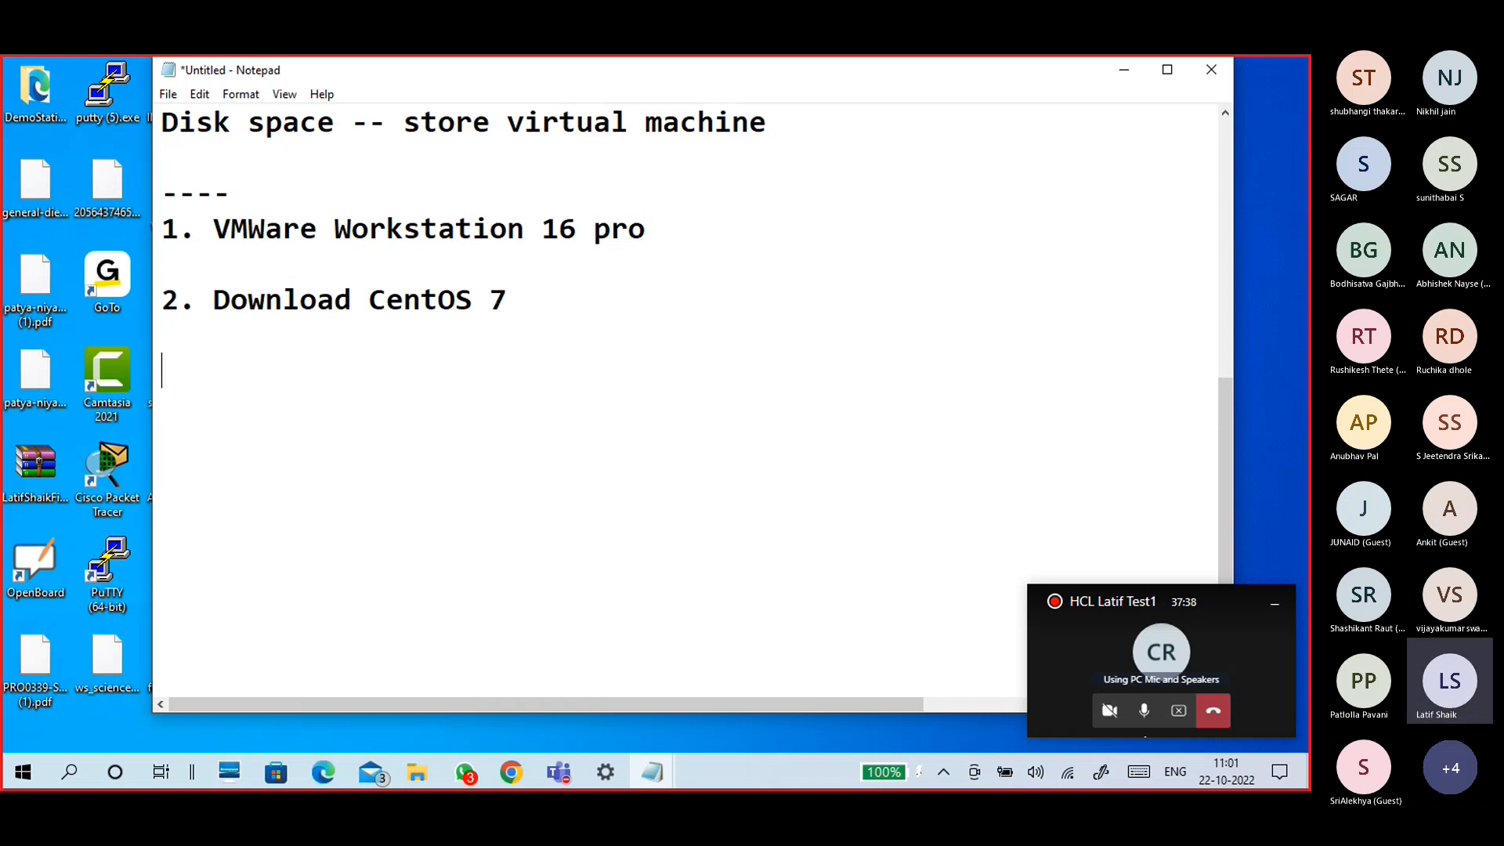
{"action": "type", "text": "httpd"}
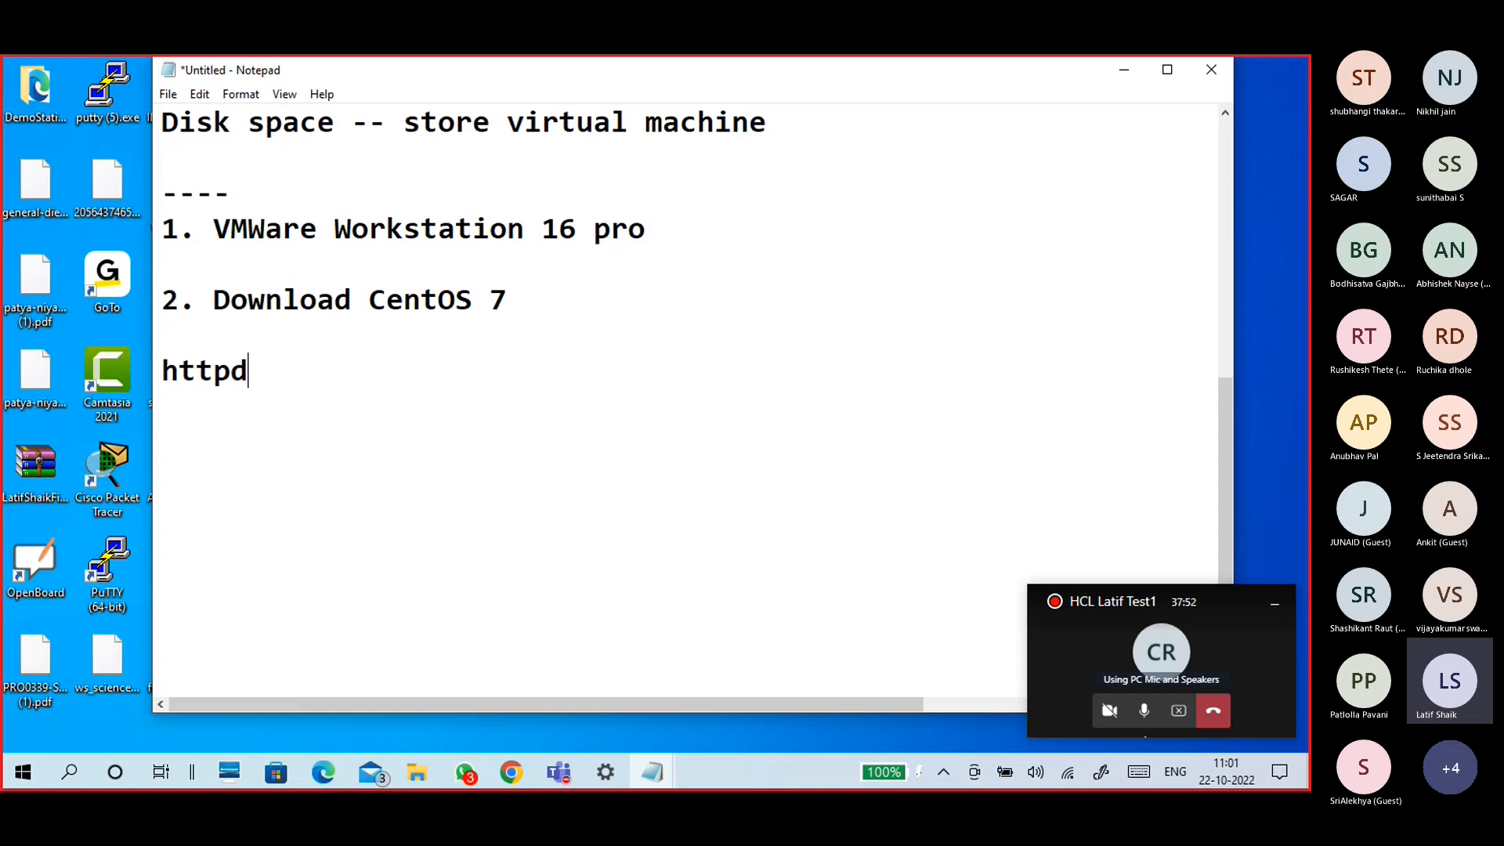
{"action": "key", "text": "Left"}
{"action": "key", "text": "Left"}
{"action": "key", "text": "Left"}
{"action": "key", "text": "Left"}
{"action": "key", "text": "Left"}
{"action": "type", "text": "yum in"}
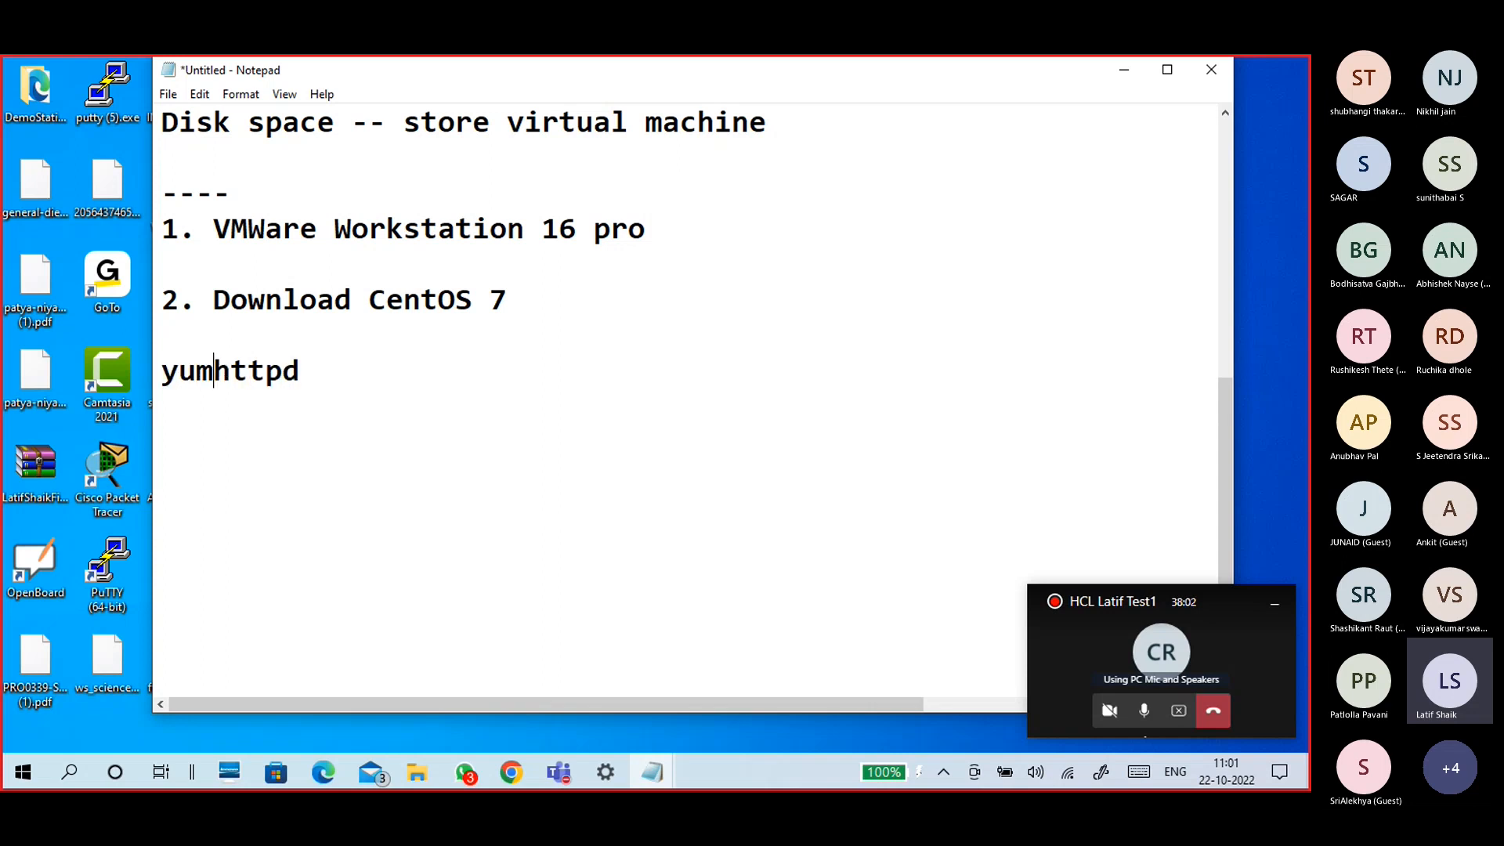
{"action": "type", "text": "sta"}
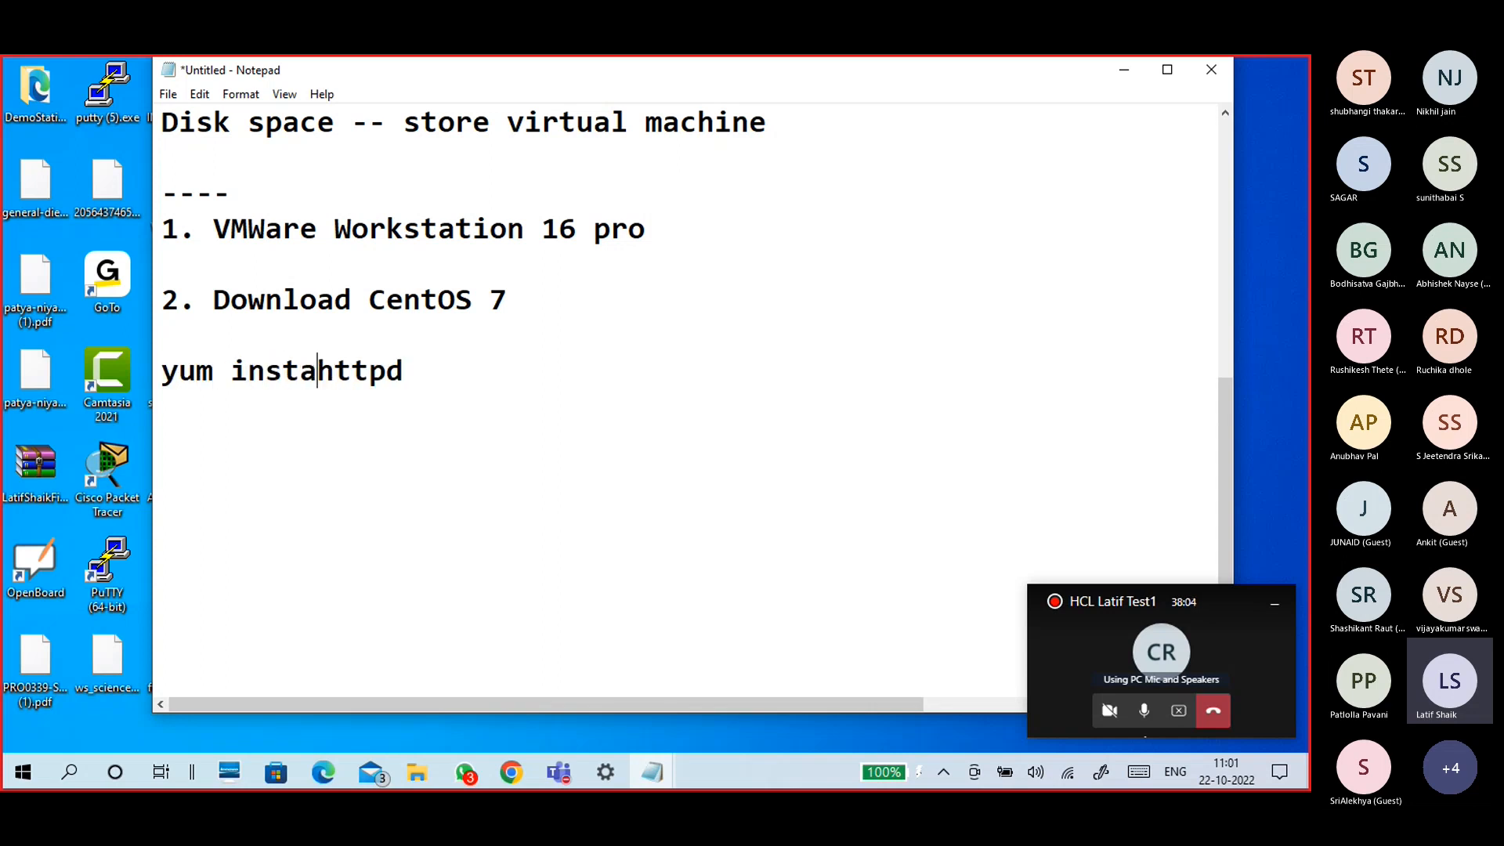
{"action": "type", "text": "l"}
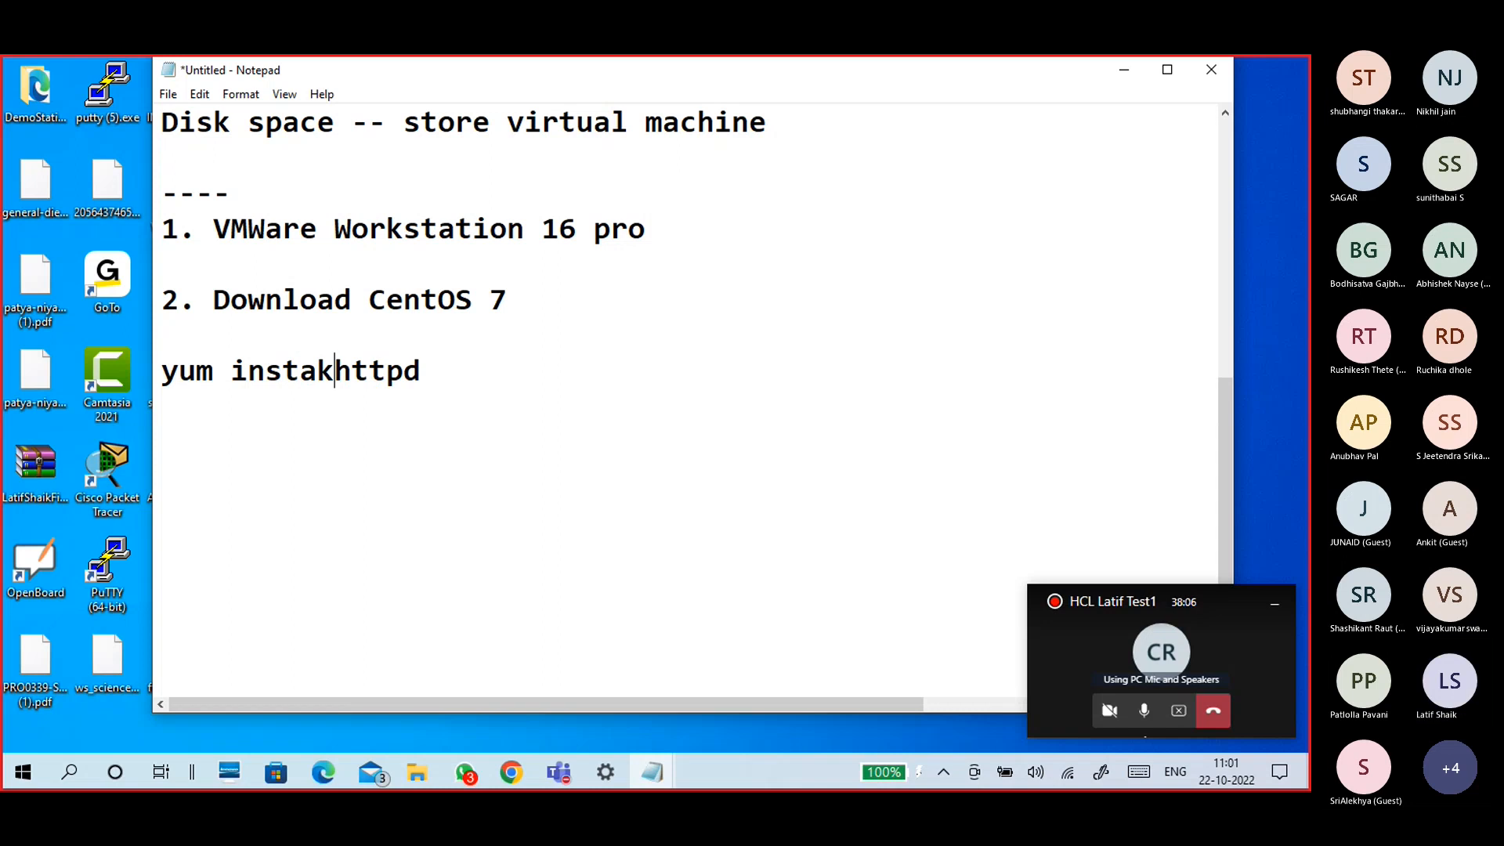
{"action": "type", "text": "l"}
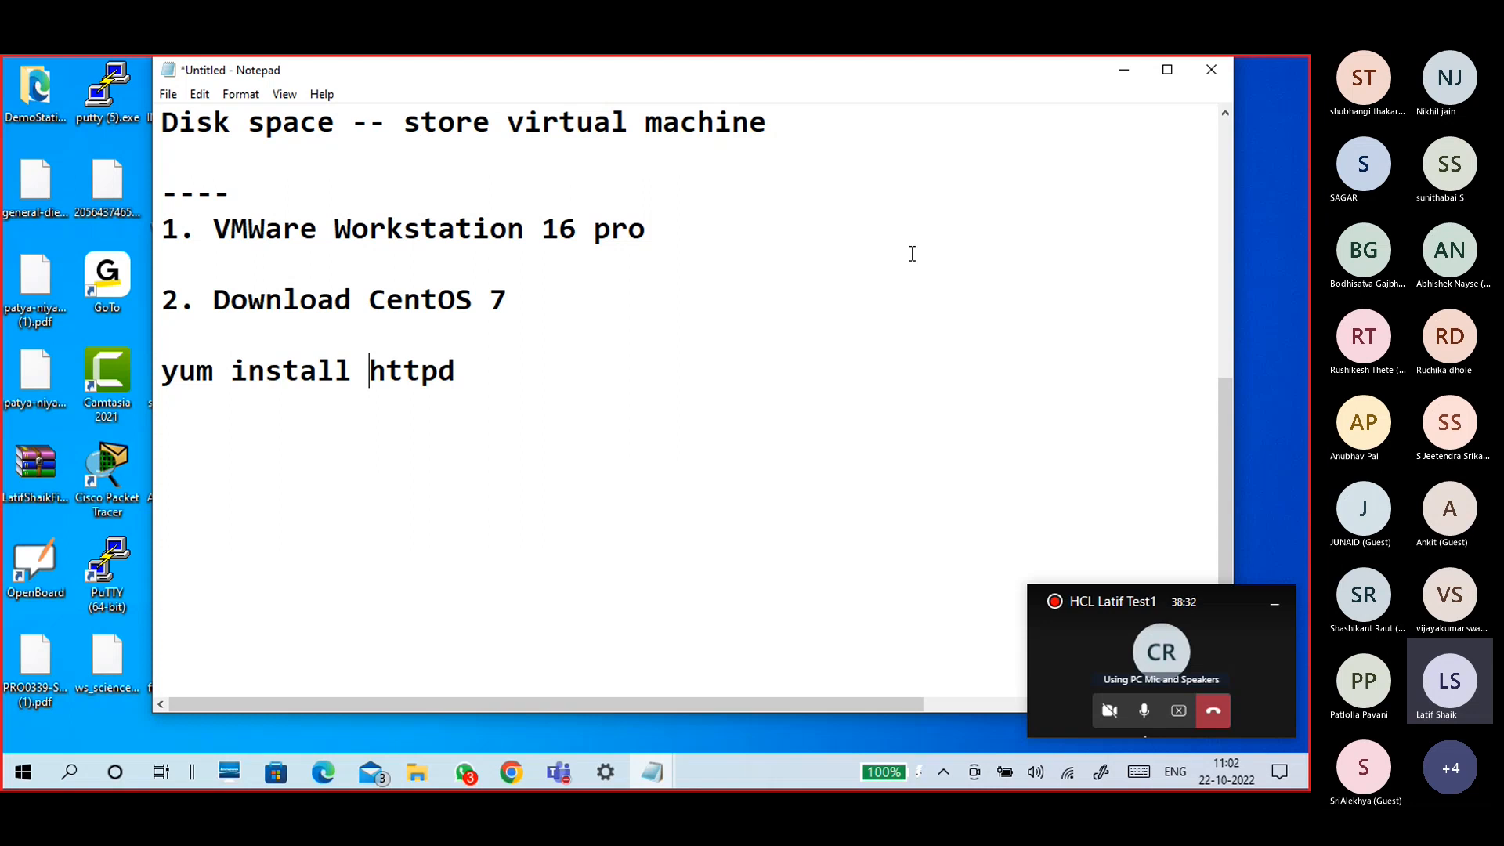
Put the Notepad notes away, switch to VMware Workstation and show the virtual machine library
{"action": "left_click", "coordinate": [1125, 72]}
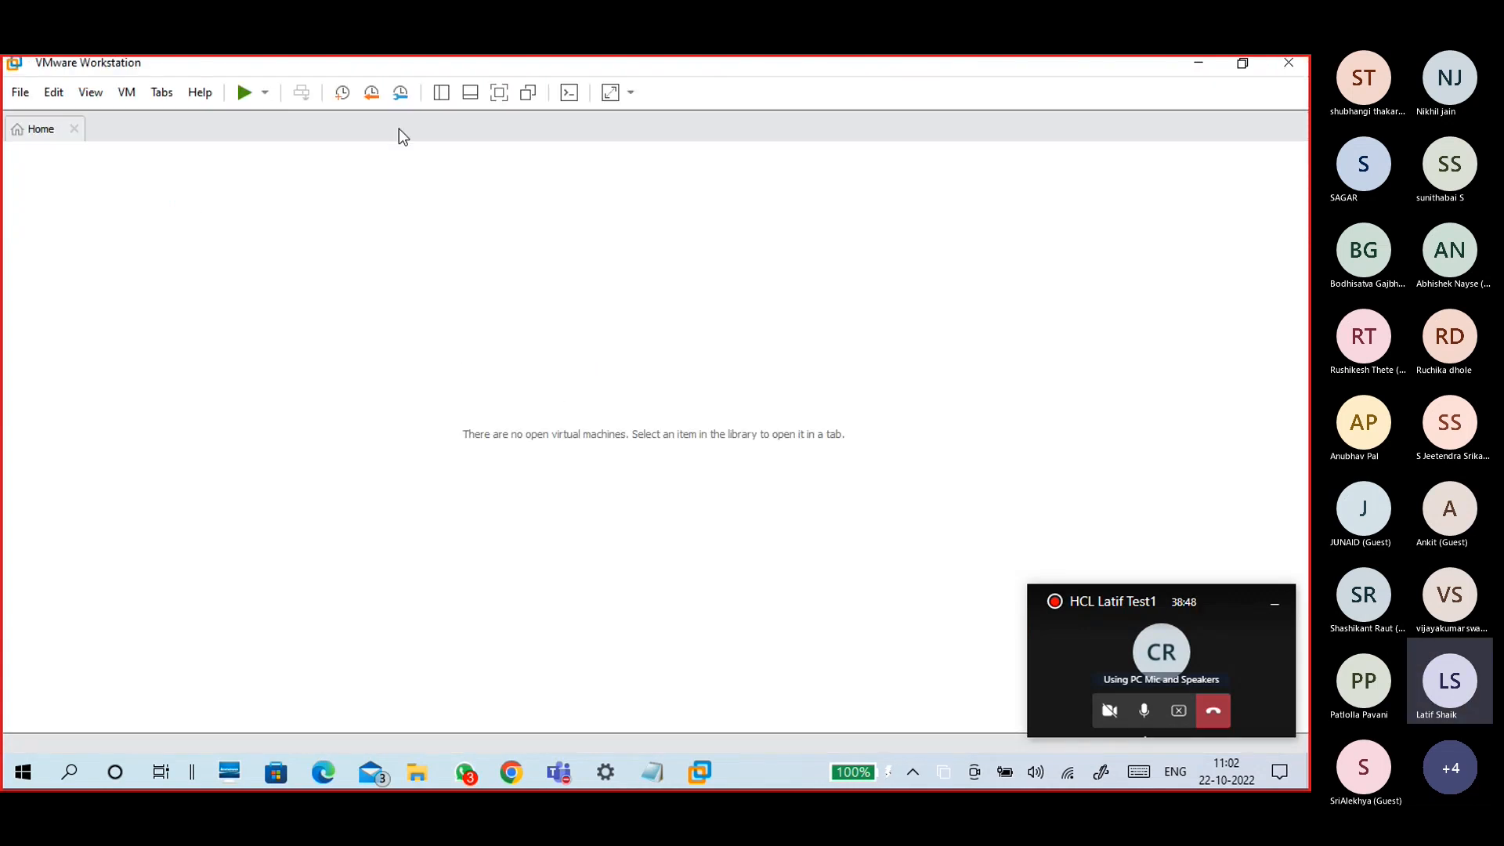
{"action": "left_click", "coordinate": [440, 94]}
{"action": "left_click", "coordinate": [440, 98]}
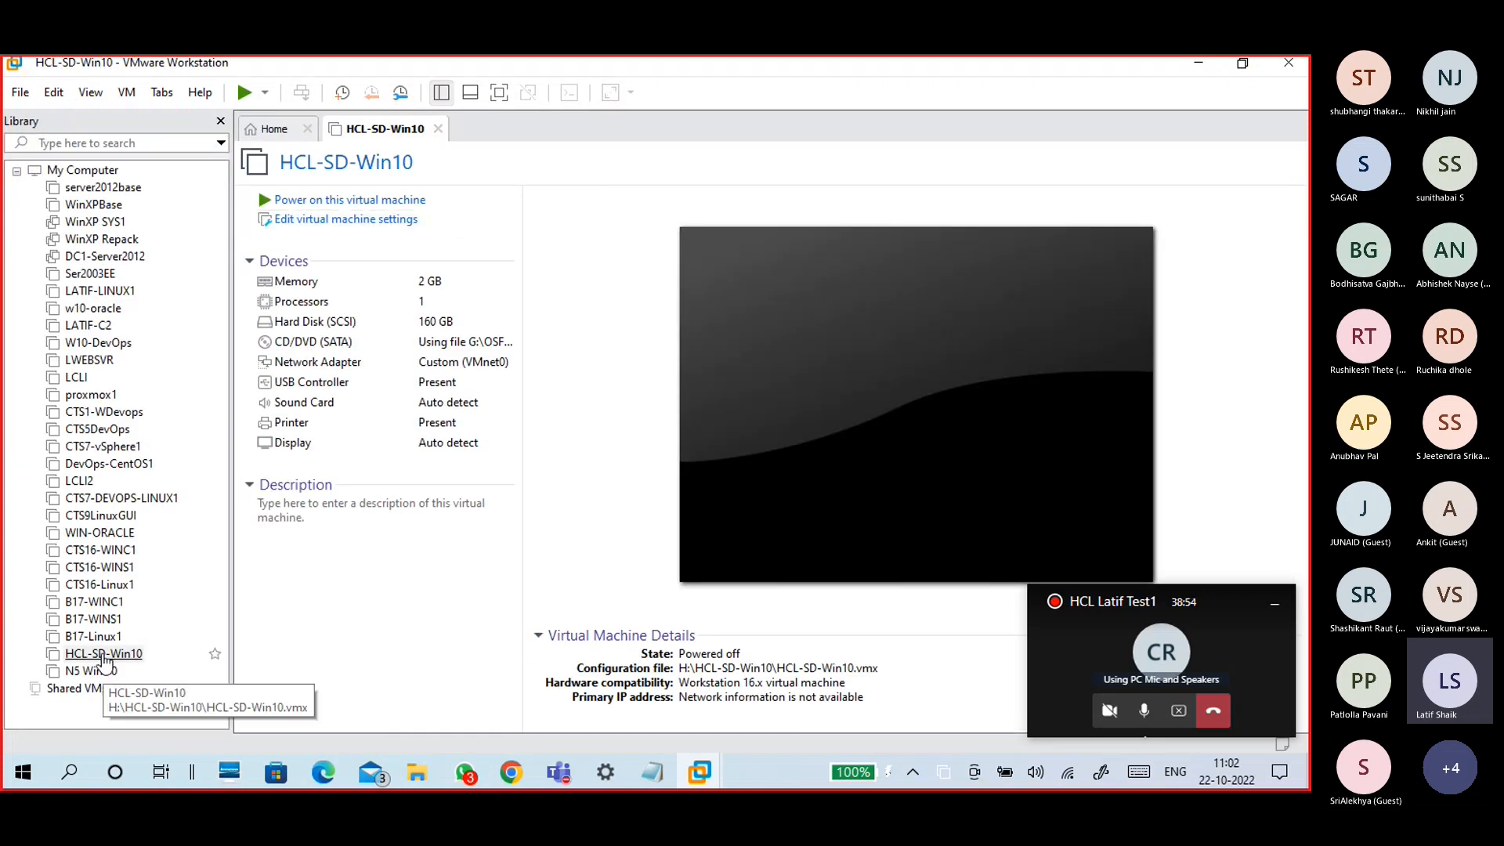
View the CTS7-DEVOPS-LINUX1 virtual machine's devices alongside those of HCL-SD-Win10, and close the CTS7-DEVOPS-LINUX1 page
{"action": "left_click", "coordinate": [106, 501]}
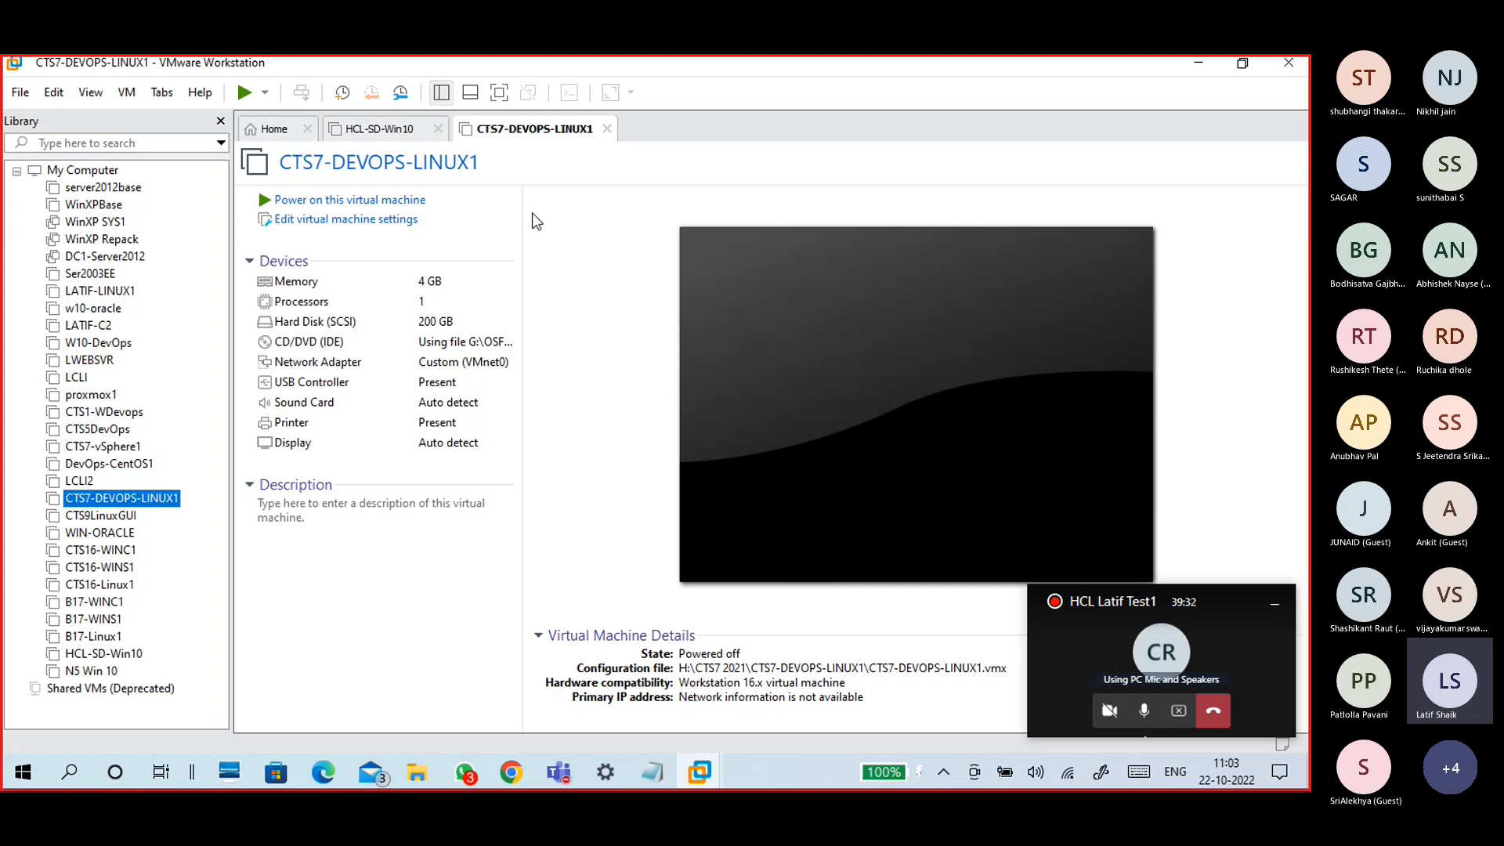
{"action": "left_click", "coordinate": [378, 133]}
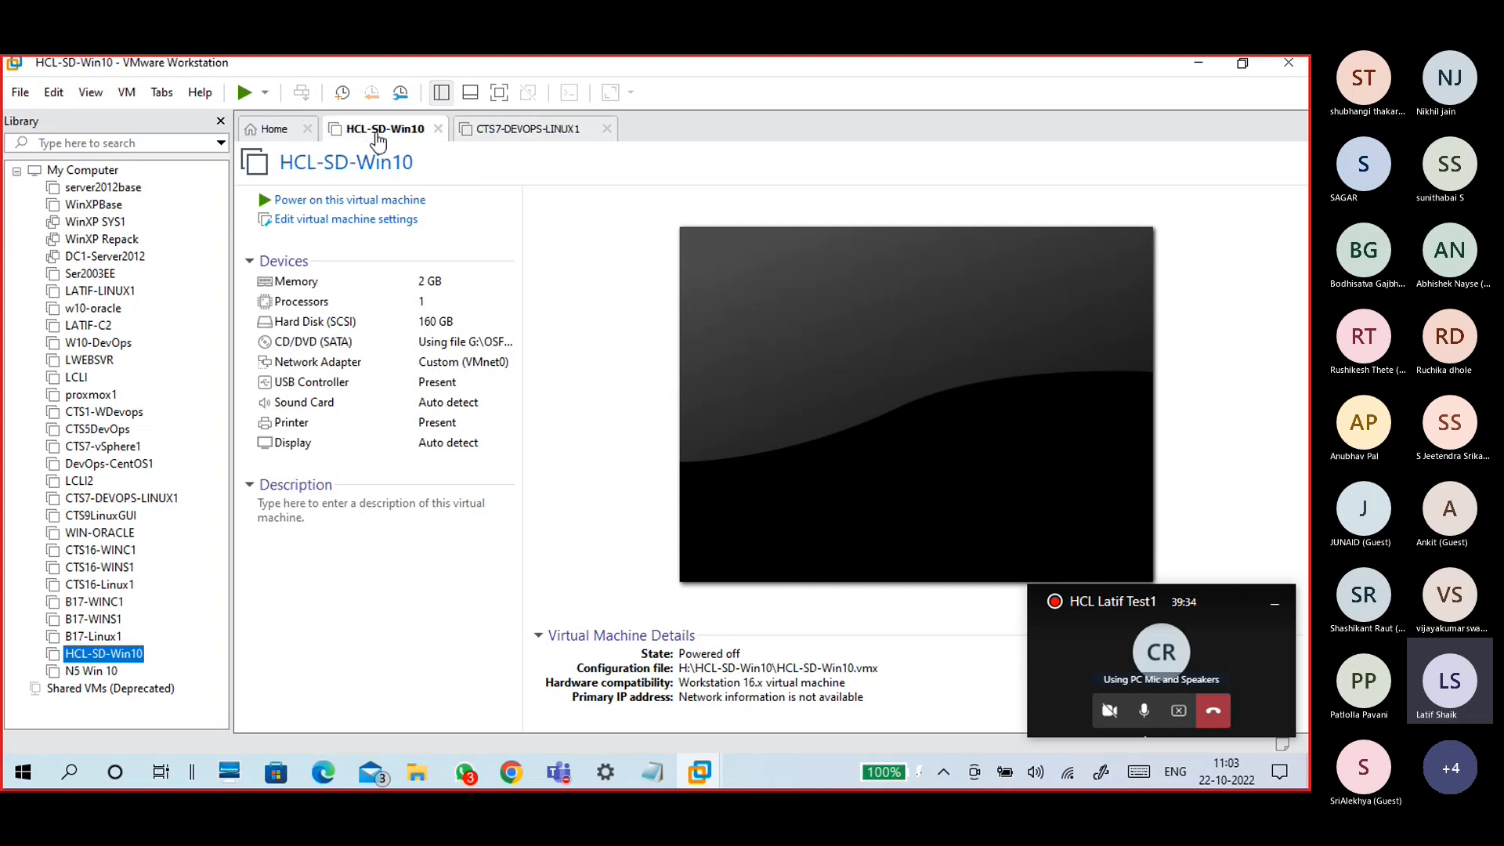
{"action": "left_click", "coordinate": [524, 134]}
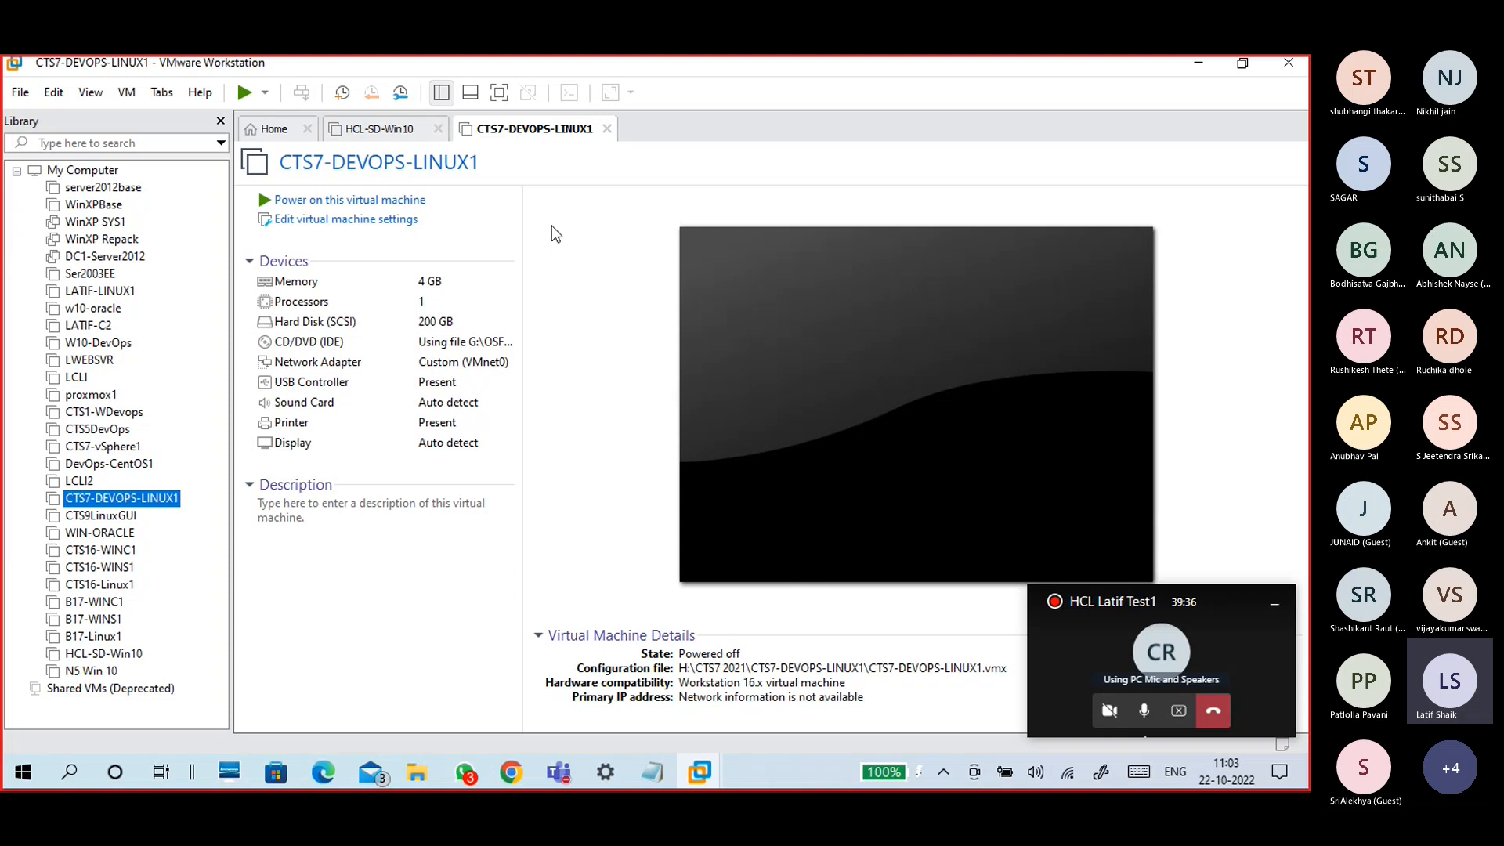
{"action": "left_click", "coordinate": [606, 130]}
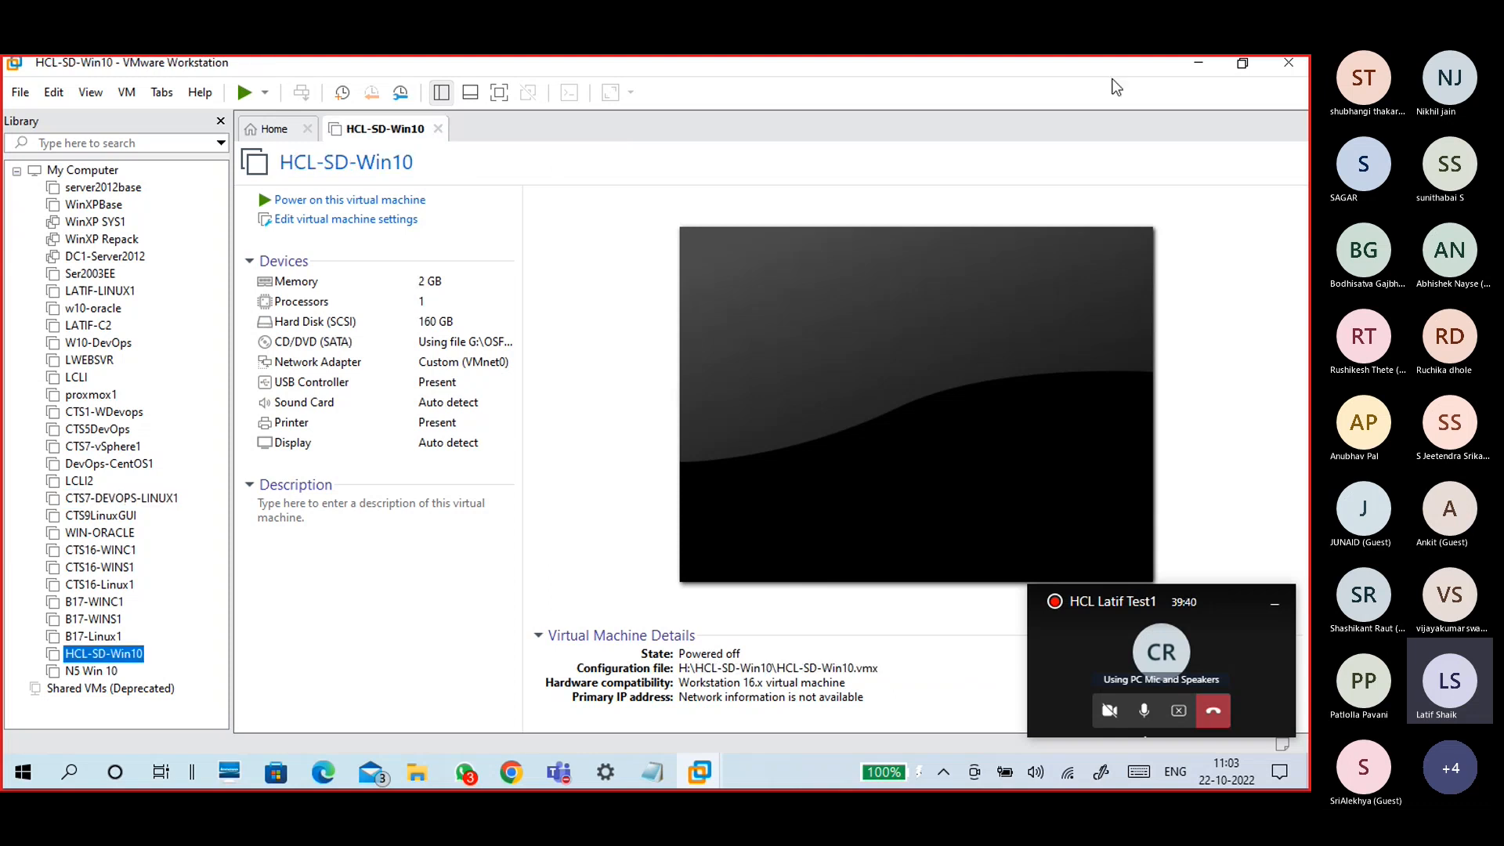
Return to the Workstation home page and reposition the window as a smaller one over the desktop with the taskbar uncovered
{"action": "left_click", "coordinate": [282, 134]}
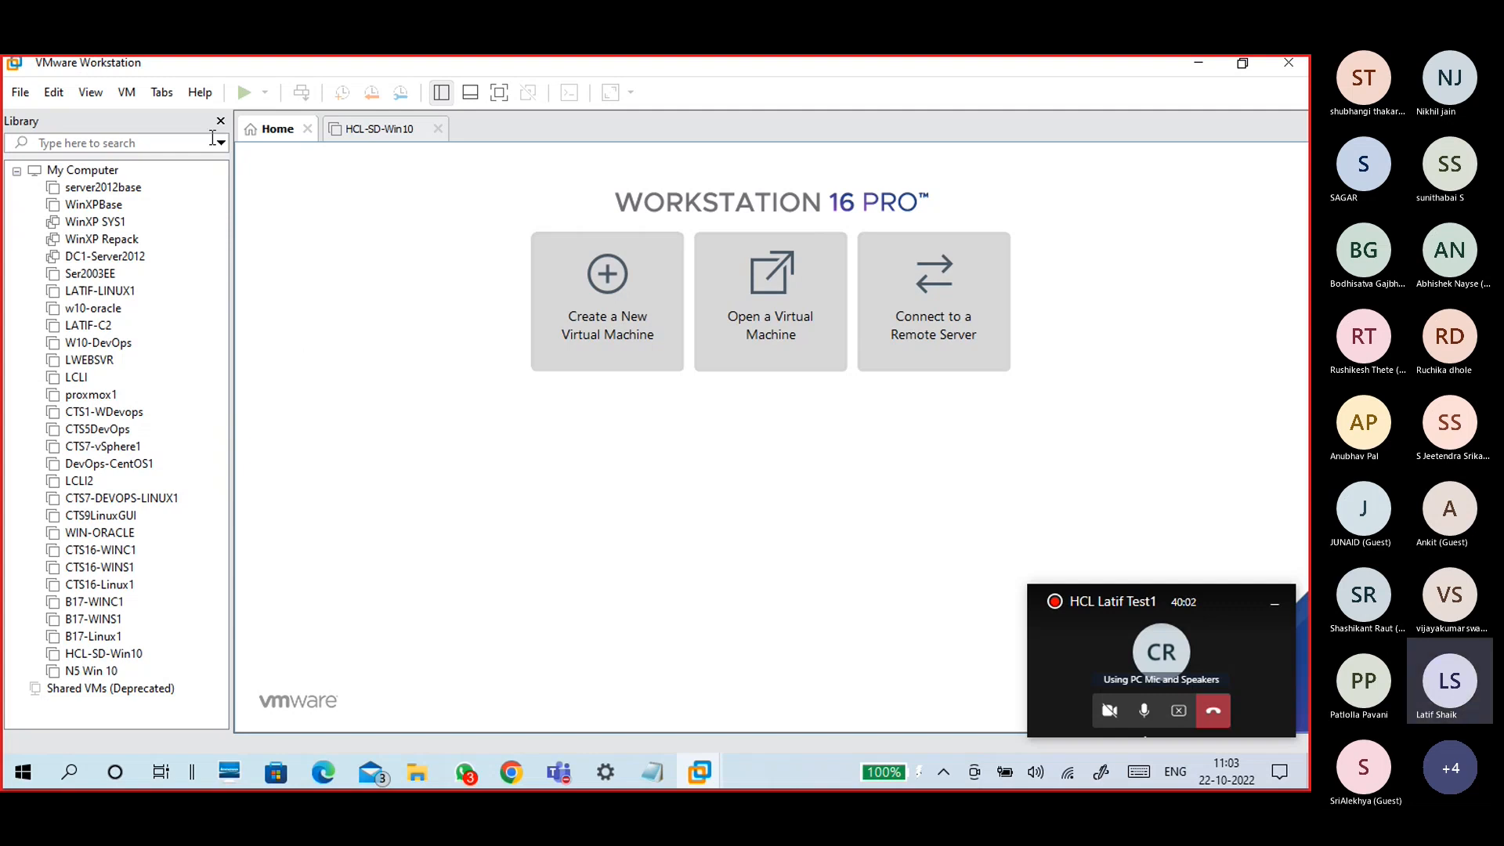
{"action": "left_click_drag", "start_coordinate": [208, 69], "coordinate": [198, 143]}
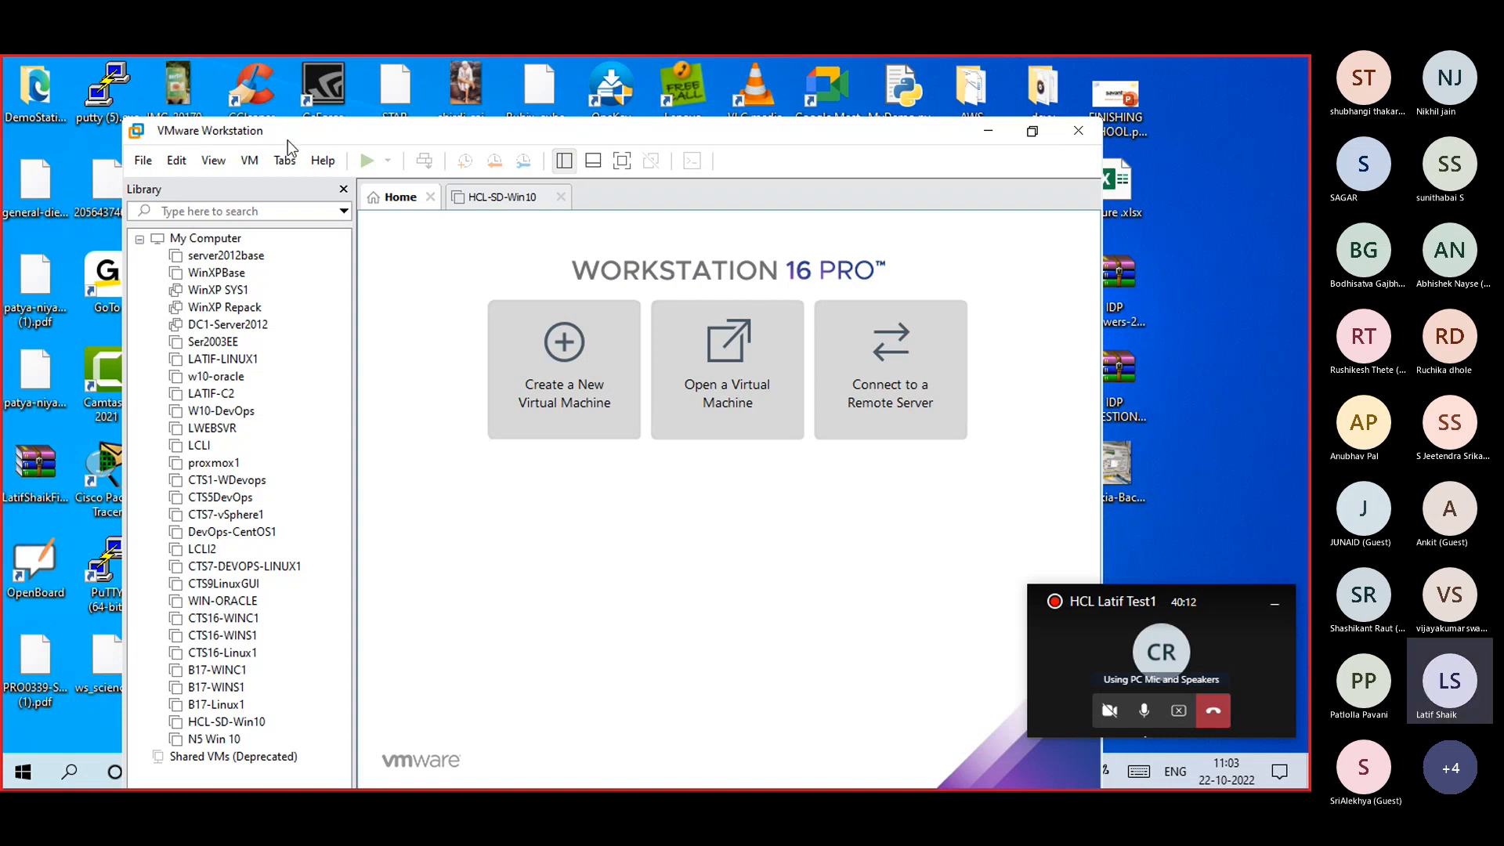
{"action": "left_click_drag", "start_coordinate": [288, 140], "coordinate": [331, 118]}
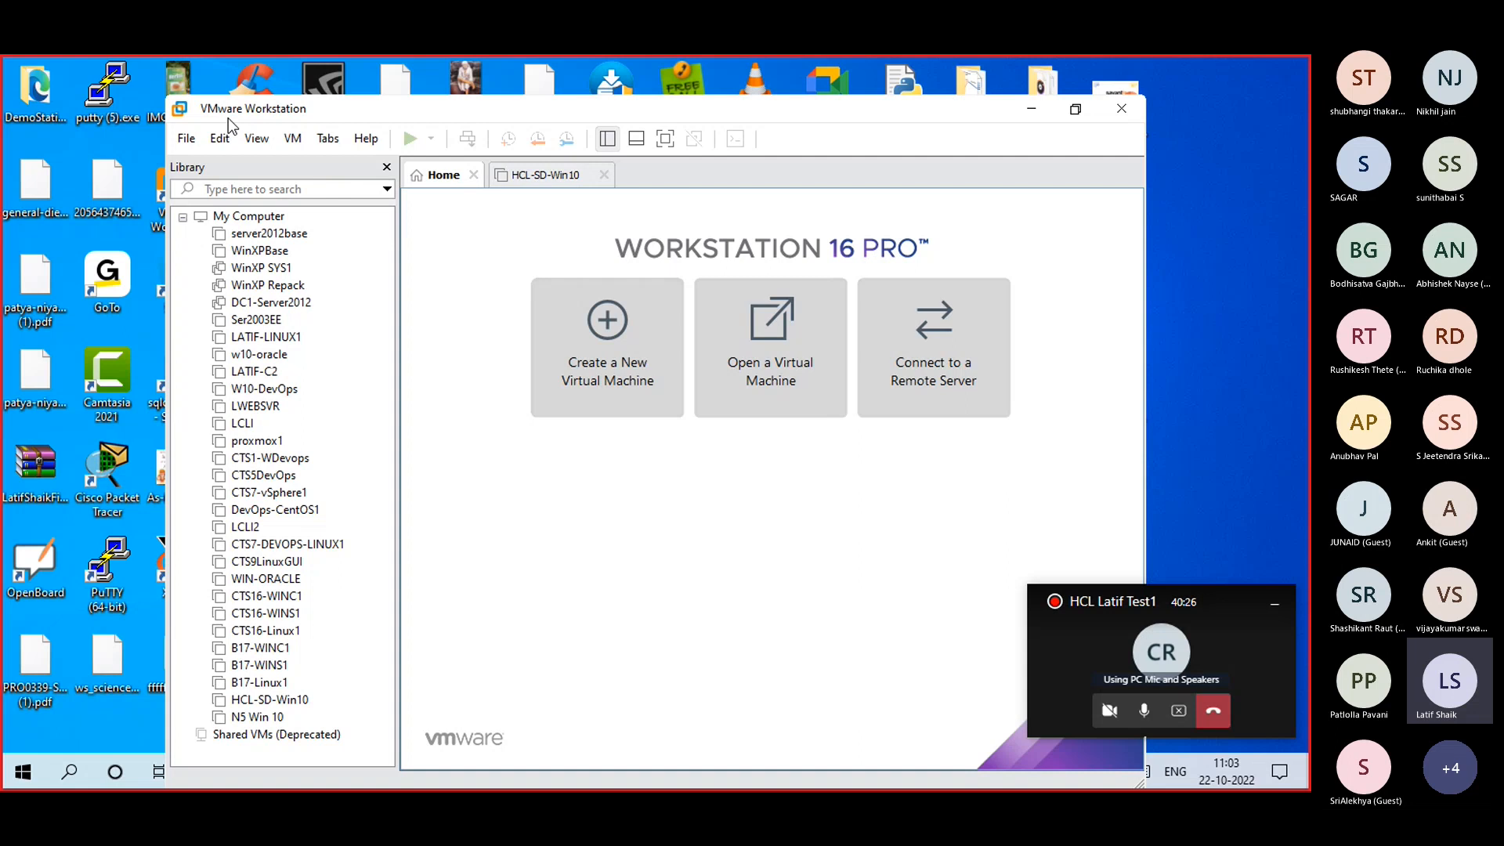
{"action": "left_click_drag", "start_coordinate": [239, 110], "coordinate": [241, 70]}
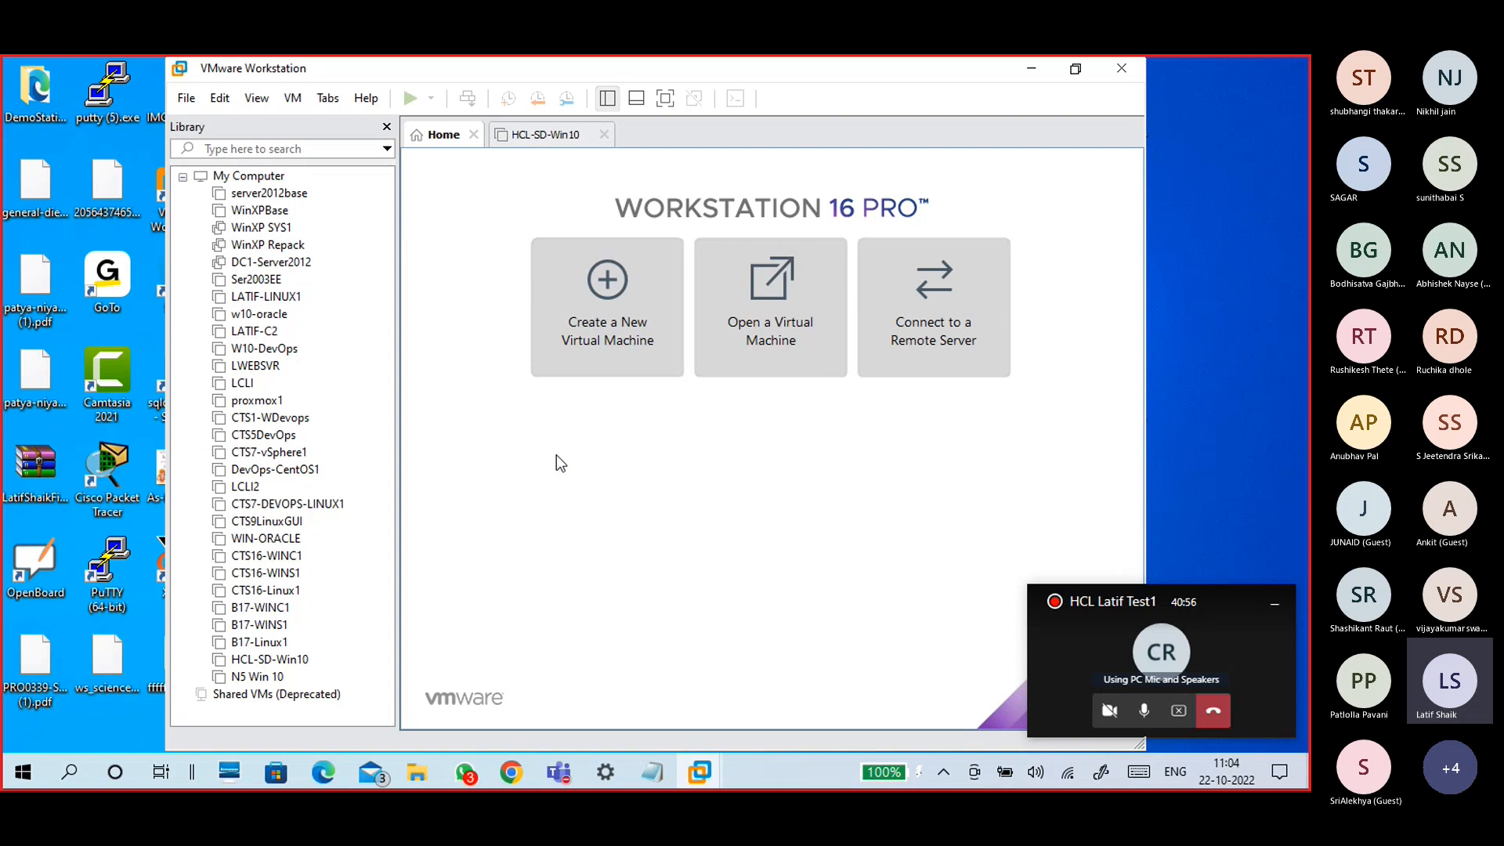
View the device summaries of the WinXP Repack and Ser2003EE virtual machines, closing each one after viewing
{"action": "left_click", "coordinate": [250, 246]}
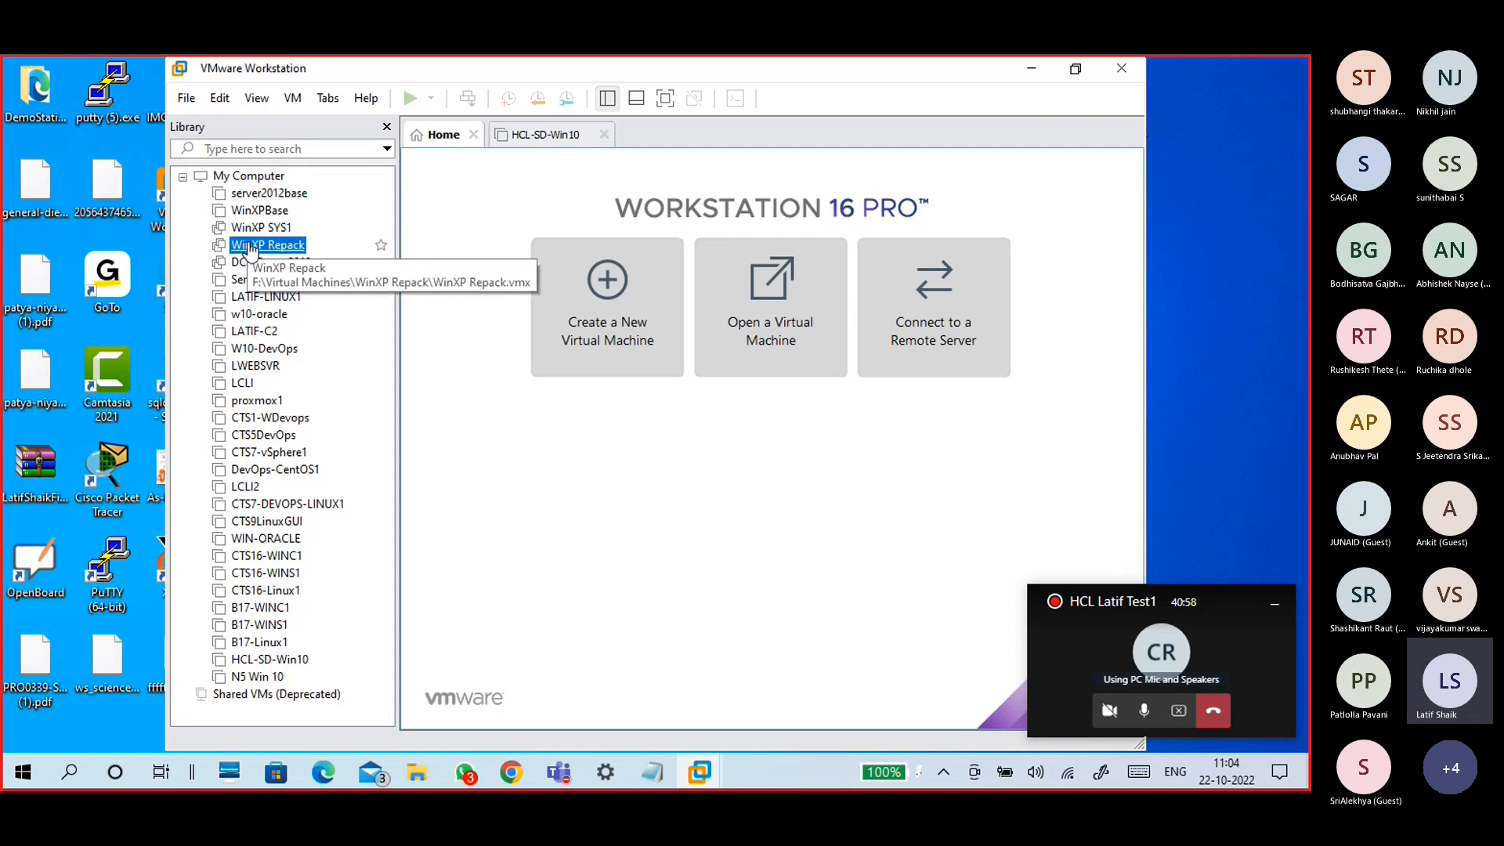
{"action": "double_click", "coordinate": [250, 246]}
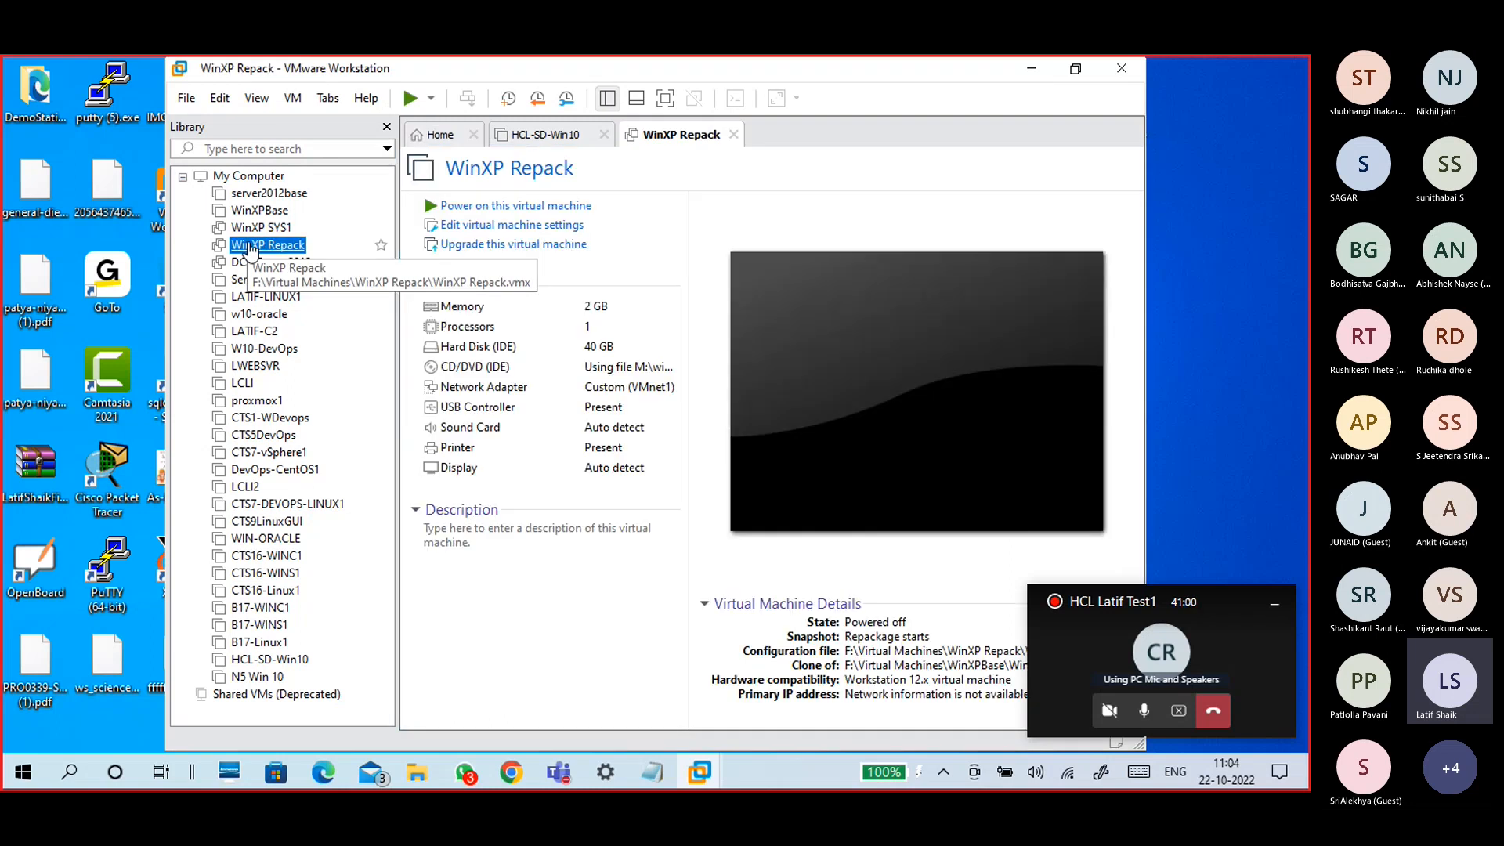
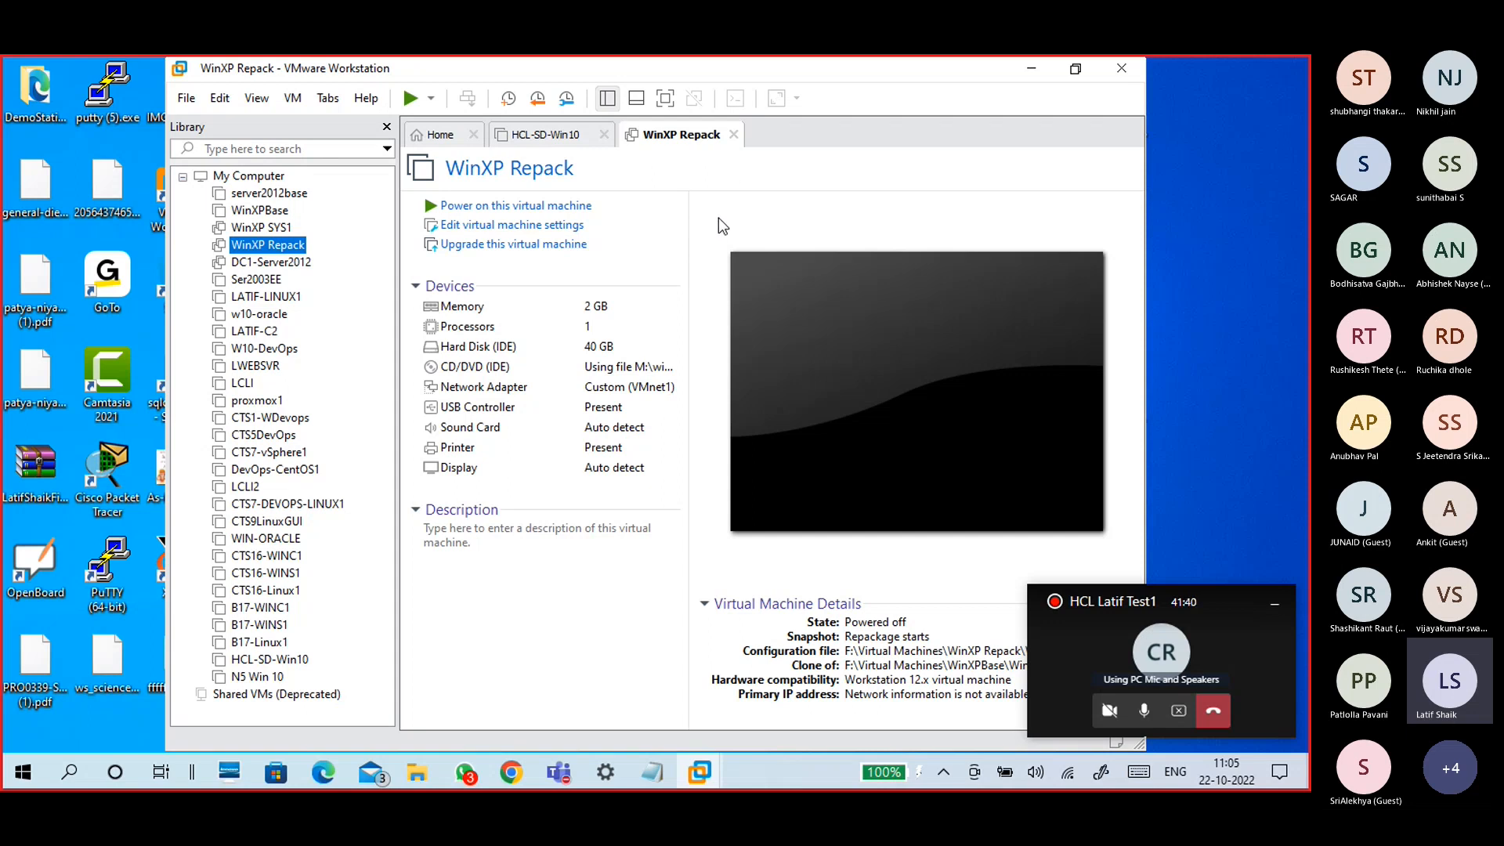
{"action": "left_click", "coordinate": [733, 135]}
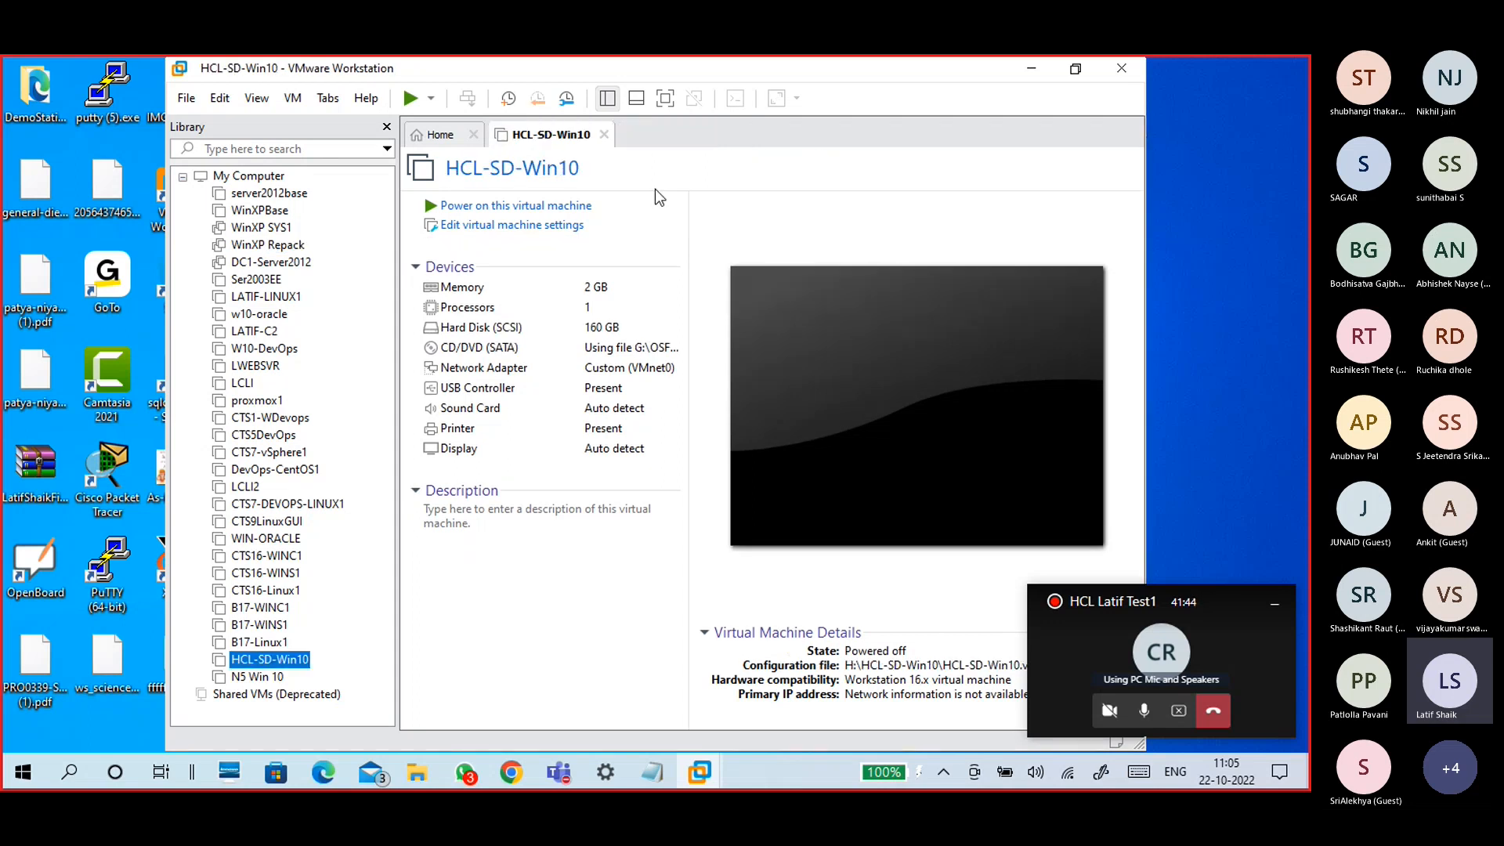
{"action": "left_click", "coordinate": [257, 281]}
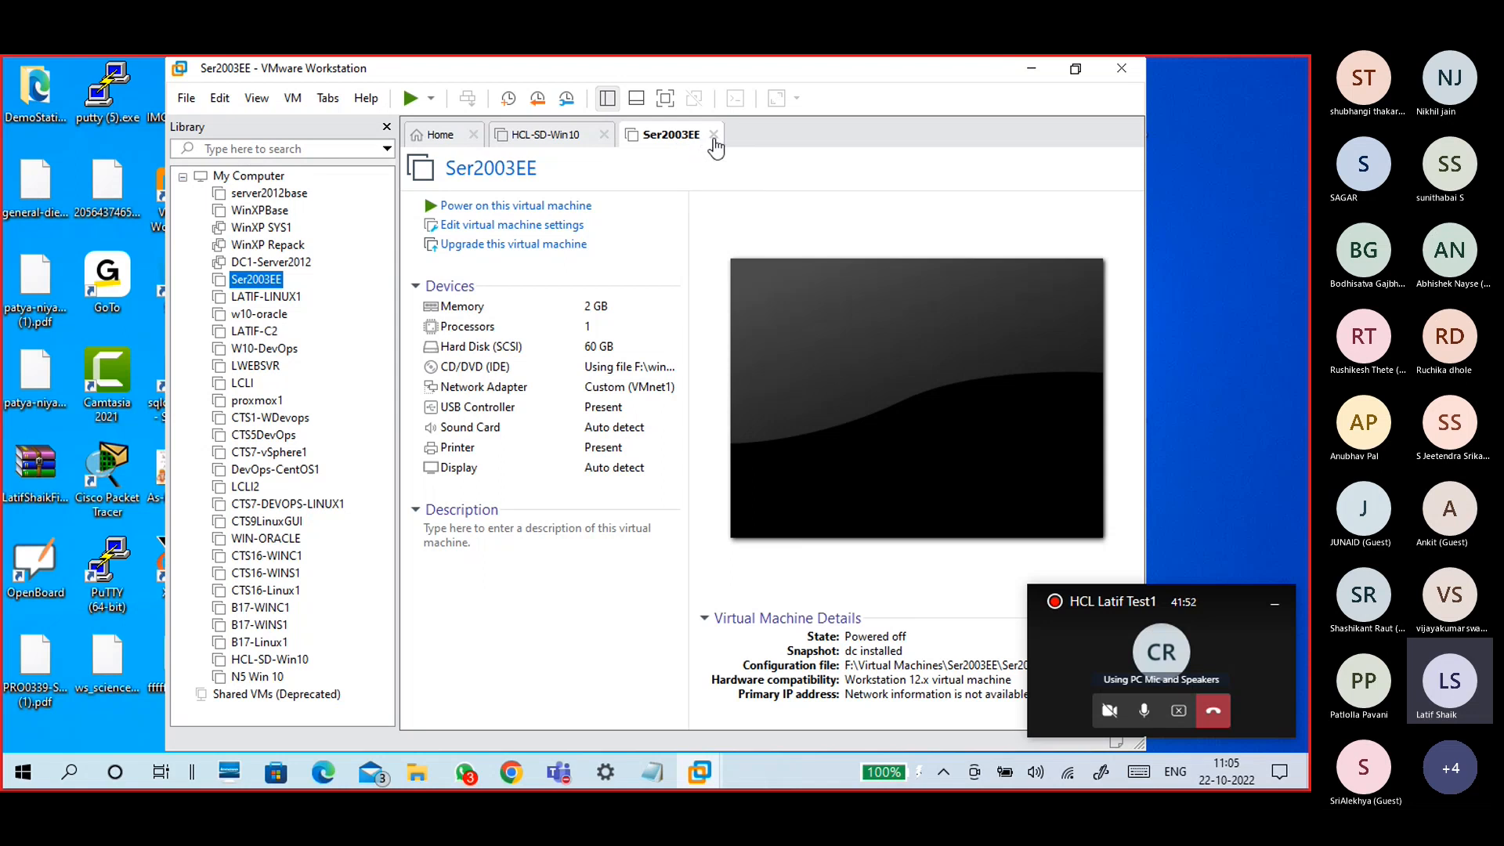
{"action": "left_click", "coordinate": [713, 135]}
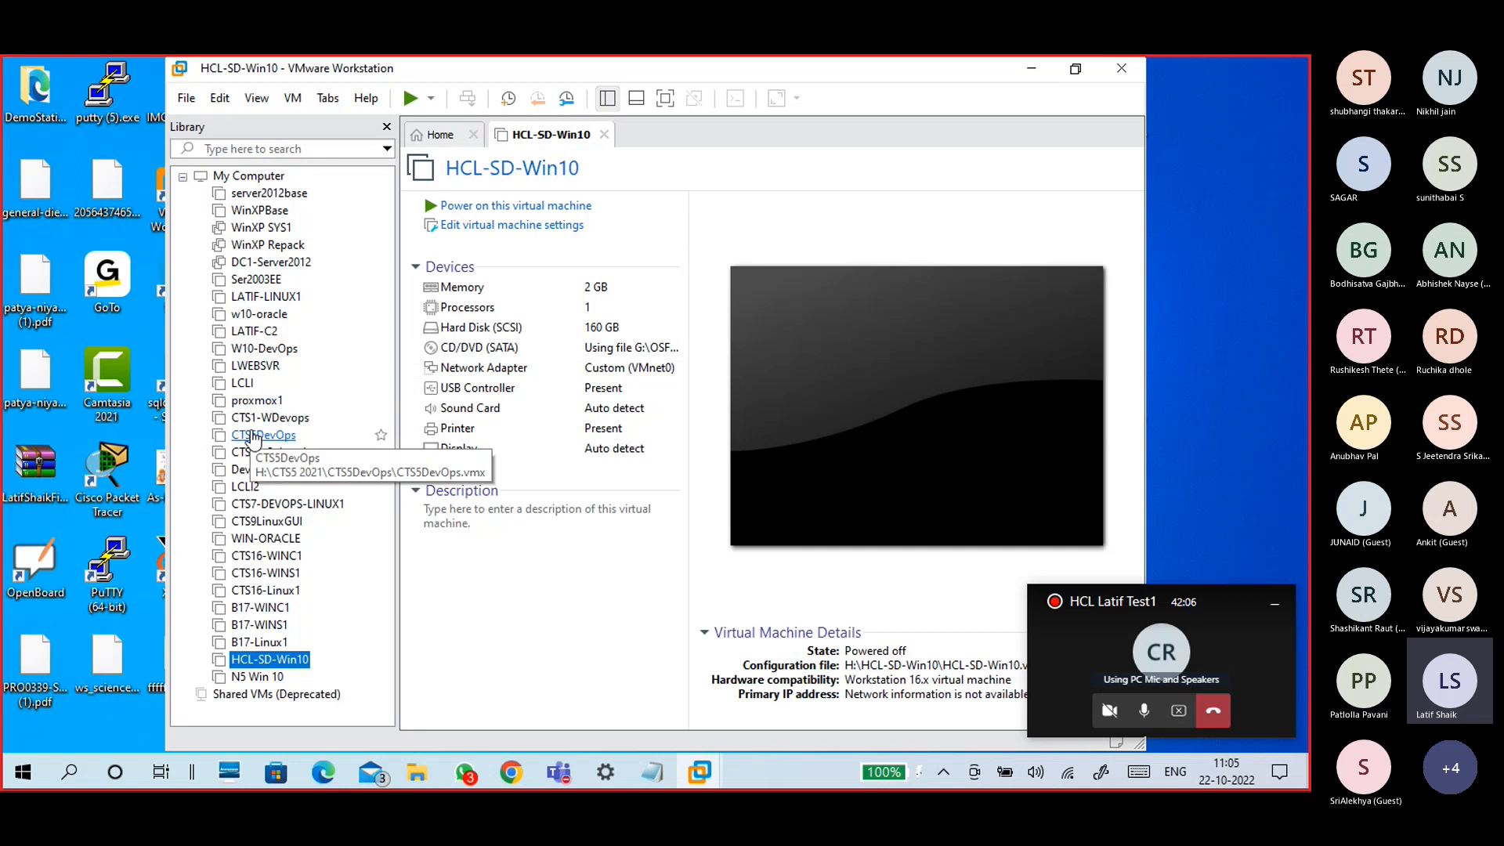
Examine the device summaries of the proxmox1, CTS7-vSphere1, B17-WINS1 and B17-WINC1 virtual machines
{"action": "left_click", "coordinate": [265, 403]}
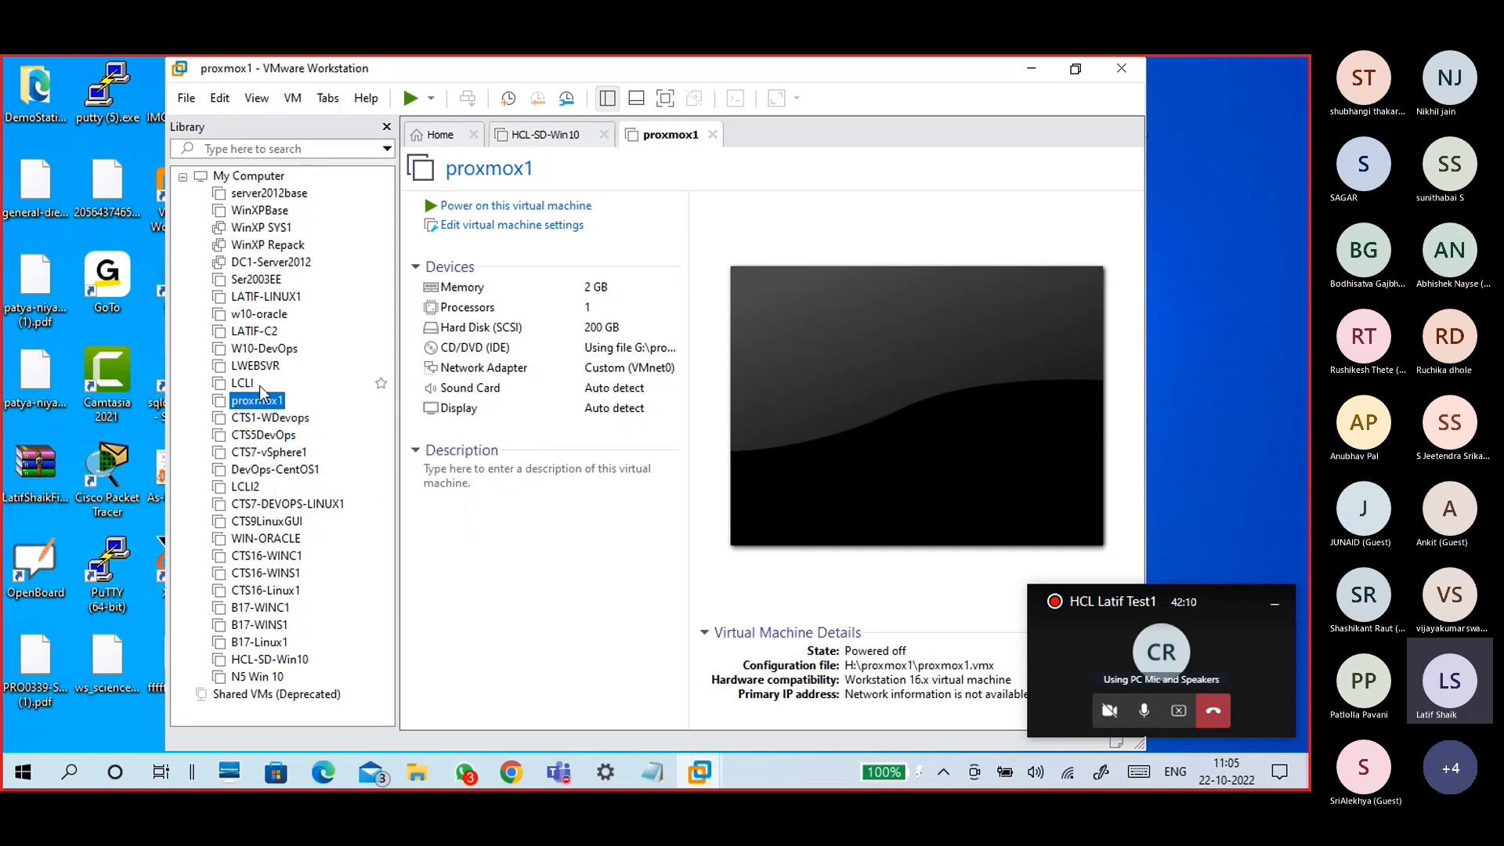
{"action": "left_click", "coordinate": [295, 456]}
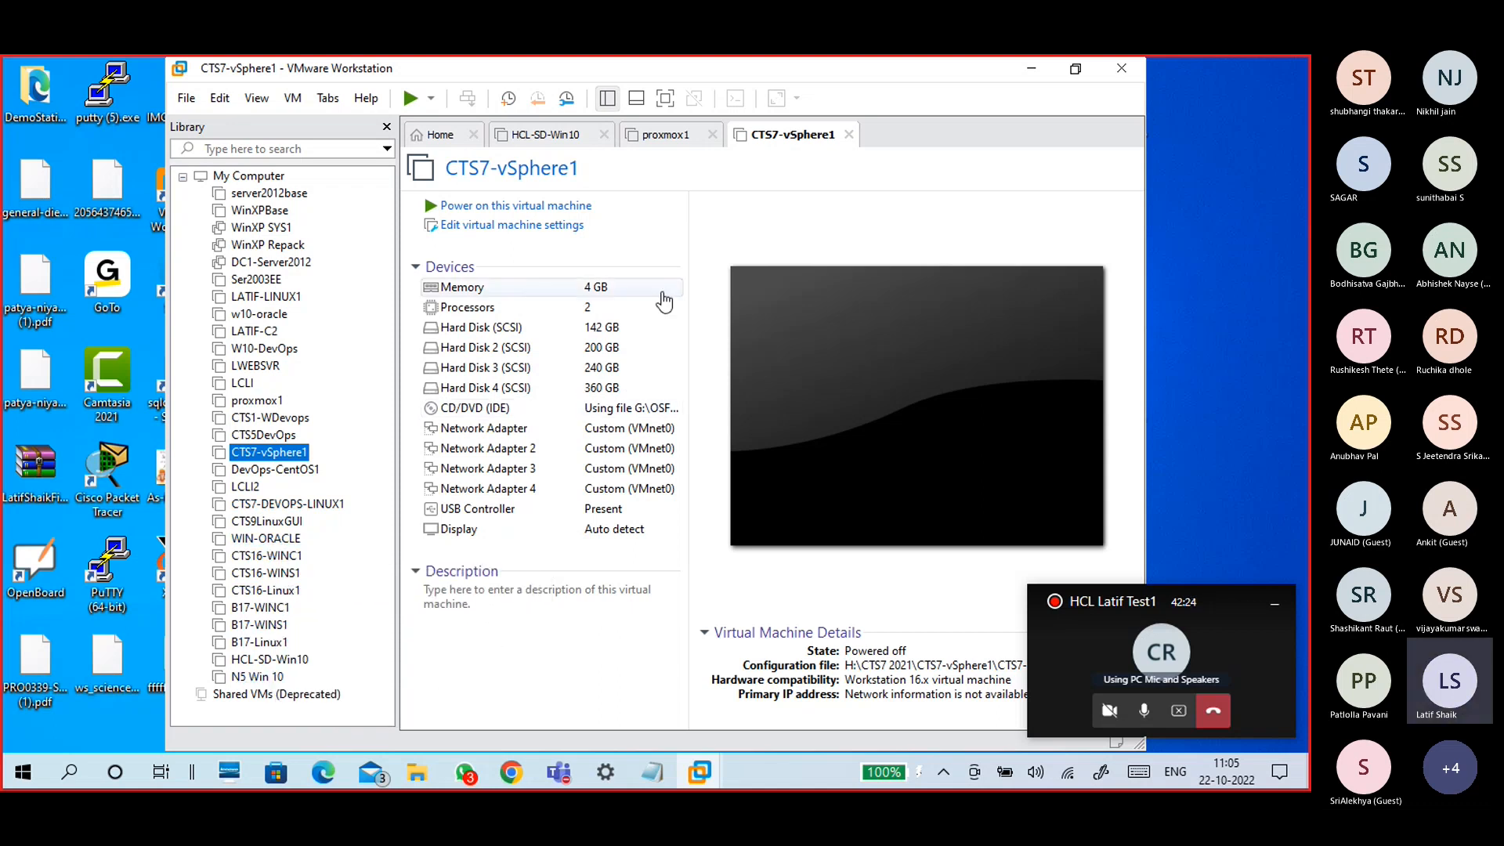
{"action": "left_click", "coordinate": [276, 625]}
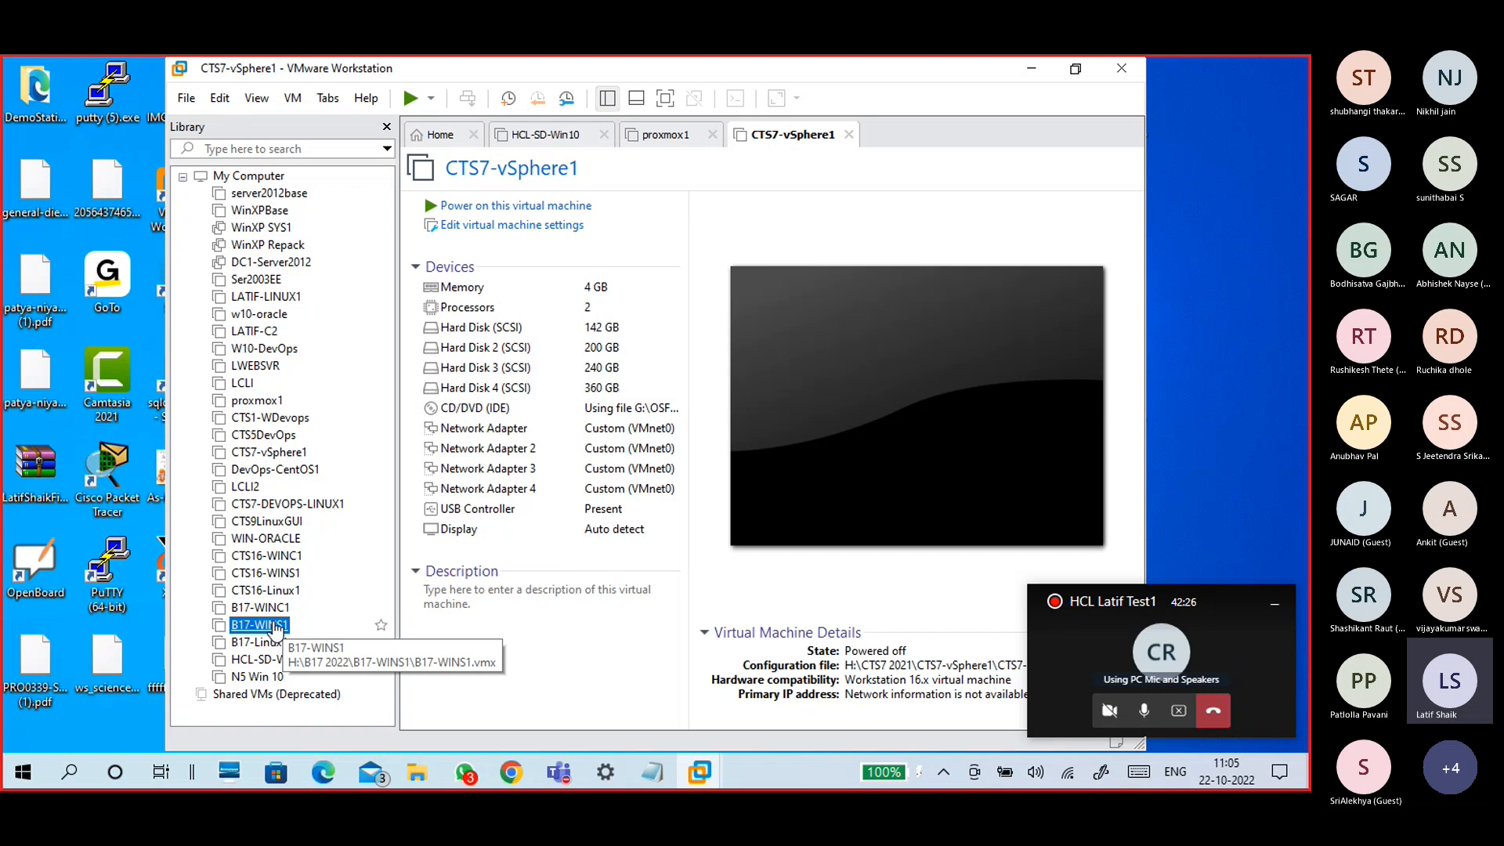
{"action": "left_click", "coordinate": [266, 609]}
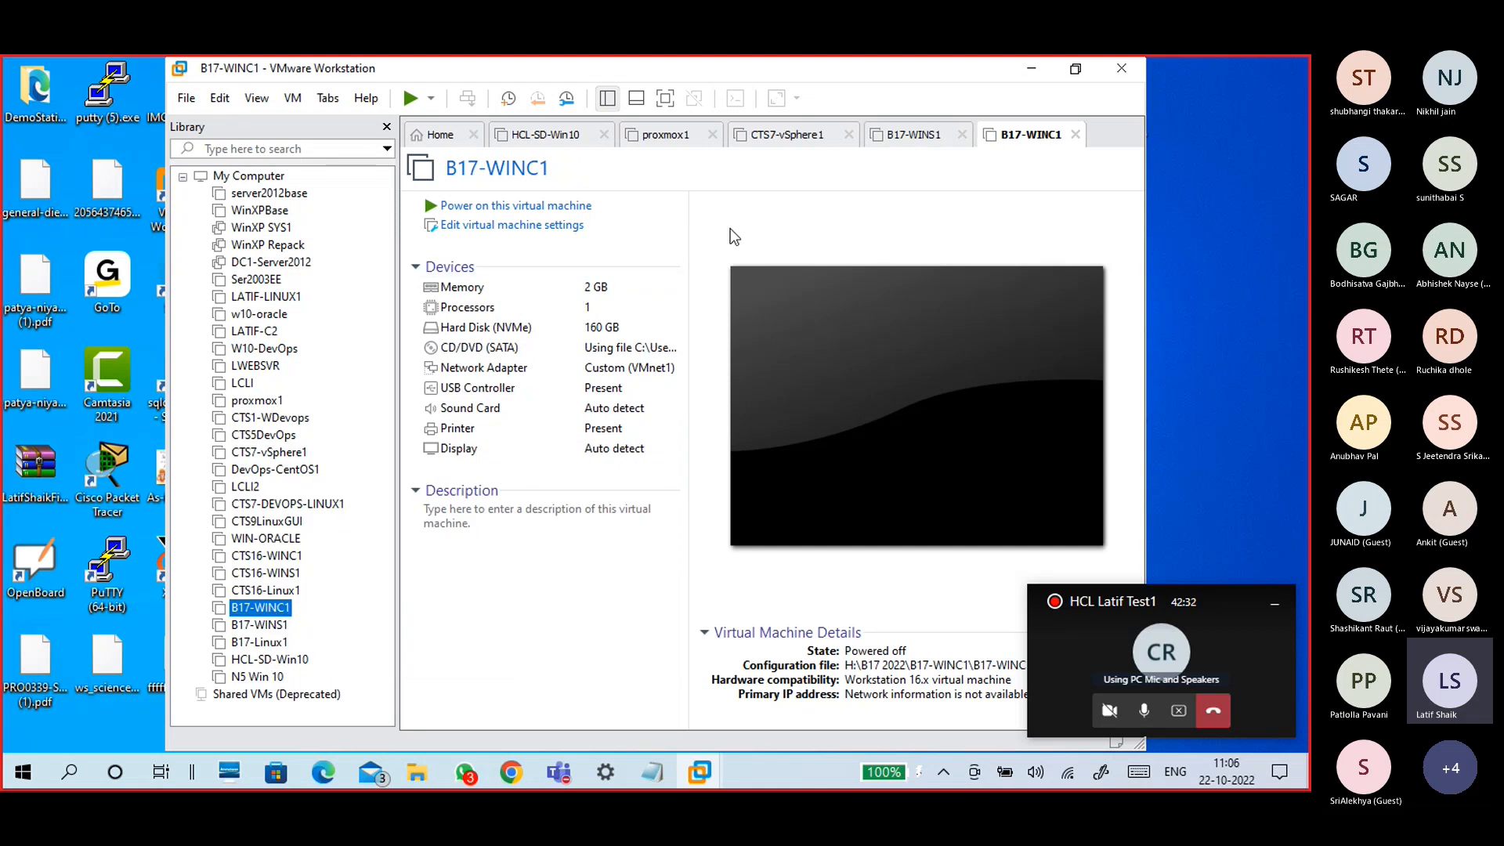
Close all the opened virtual machine pages so that only the home page is left
{"action": "left_click", "coordinate": [604, 134]}
{"action": "left_click", "coordinate": [583, 135]}
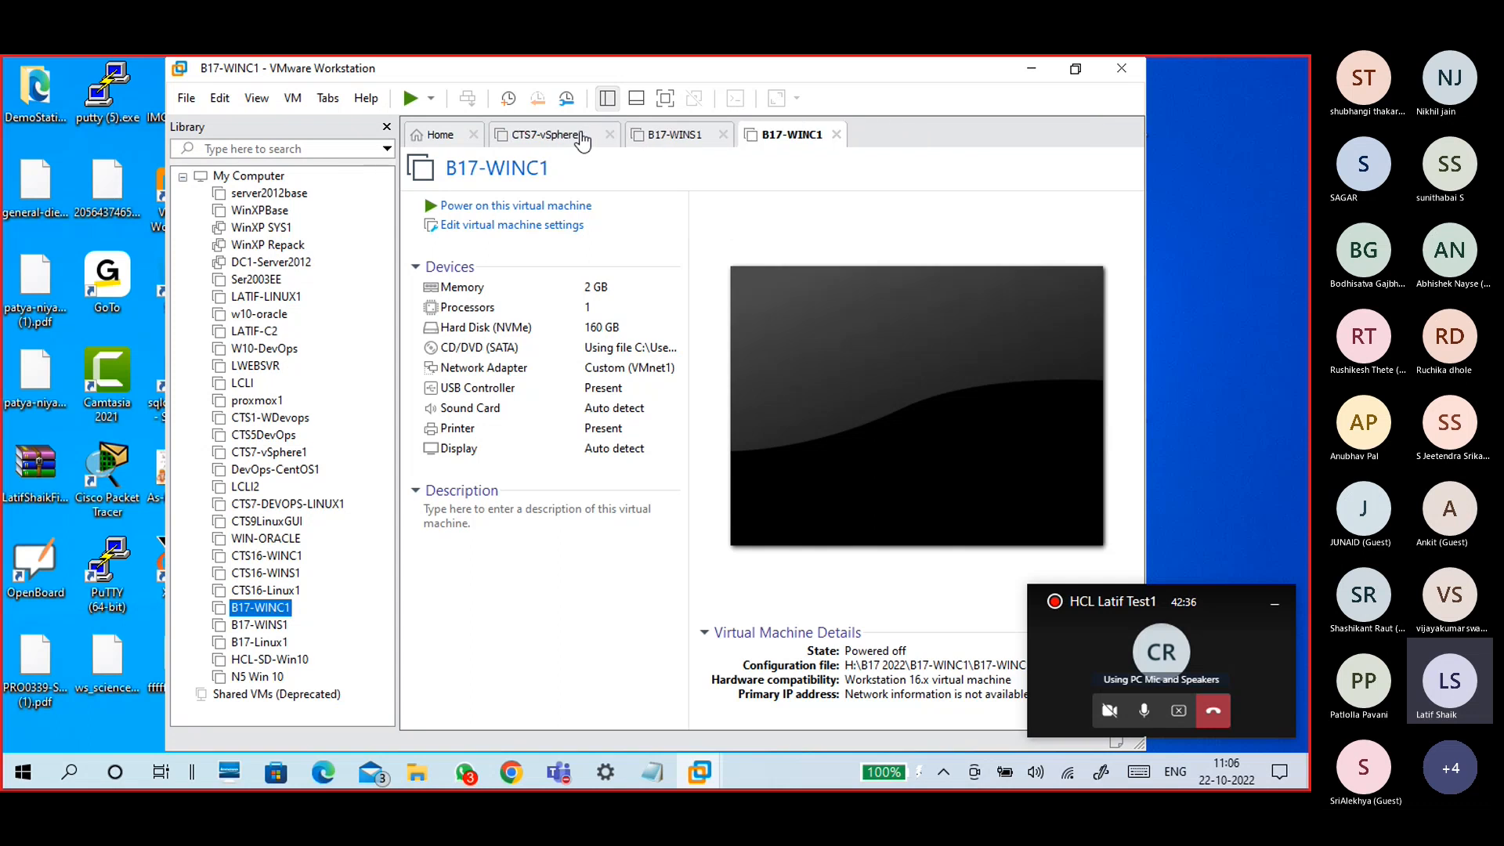
{"action": "left_click", "coordinate": [609, 135]}
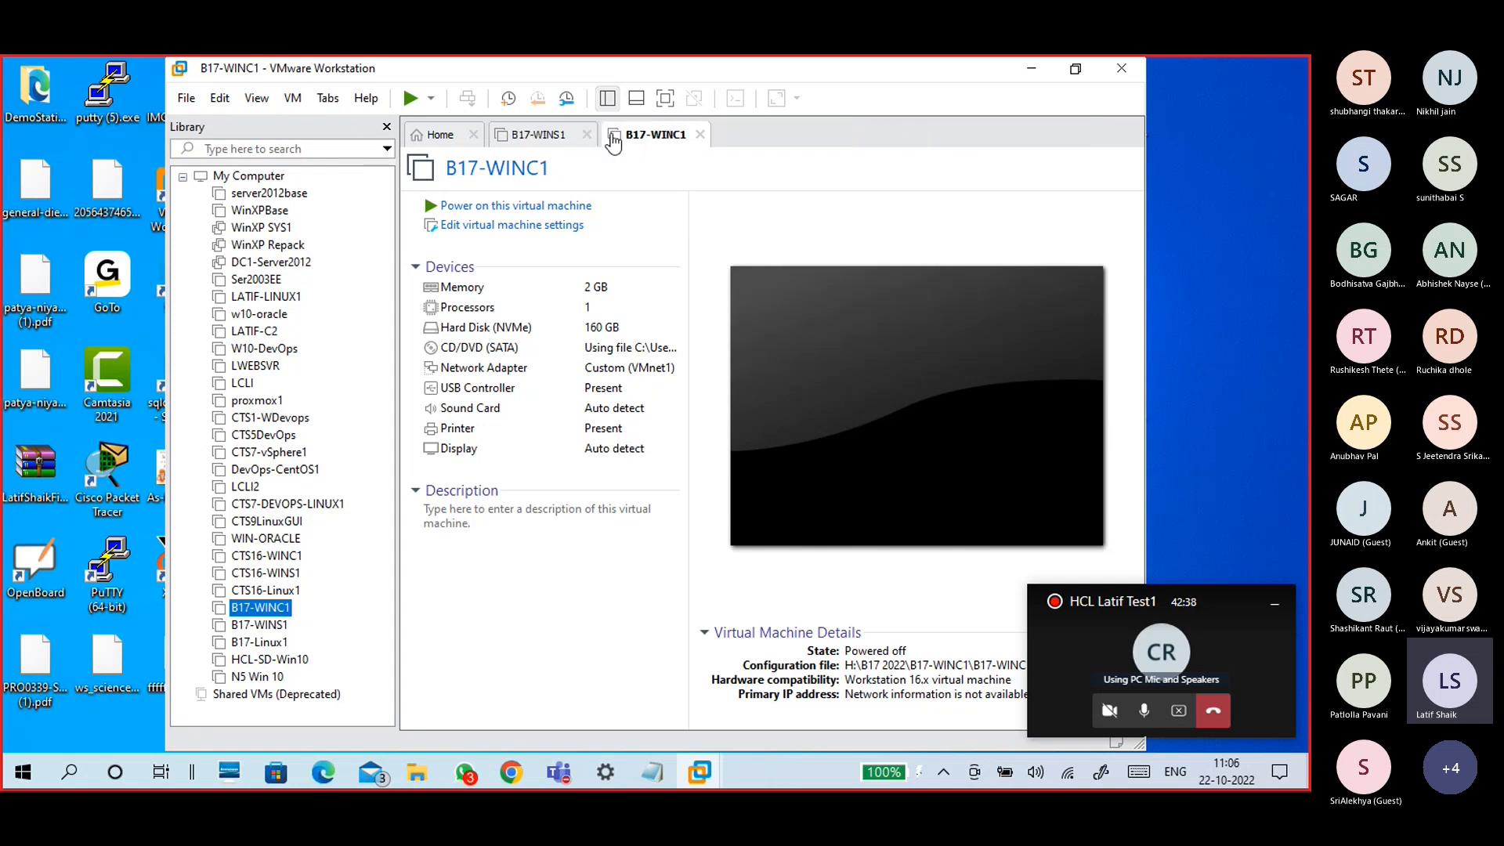
{"action": "left_click", "coordinate": [586, 135]}
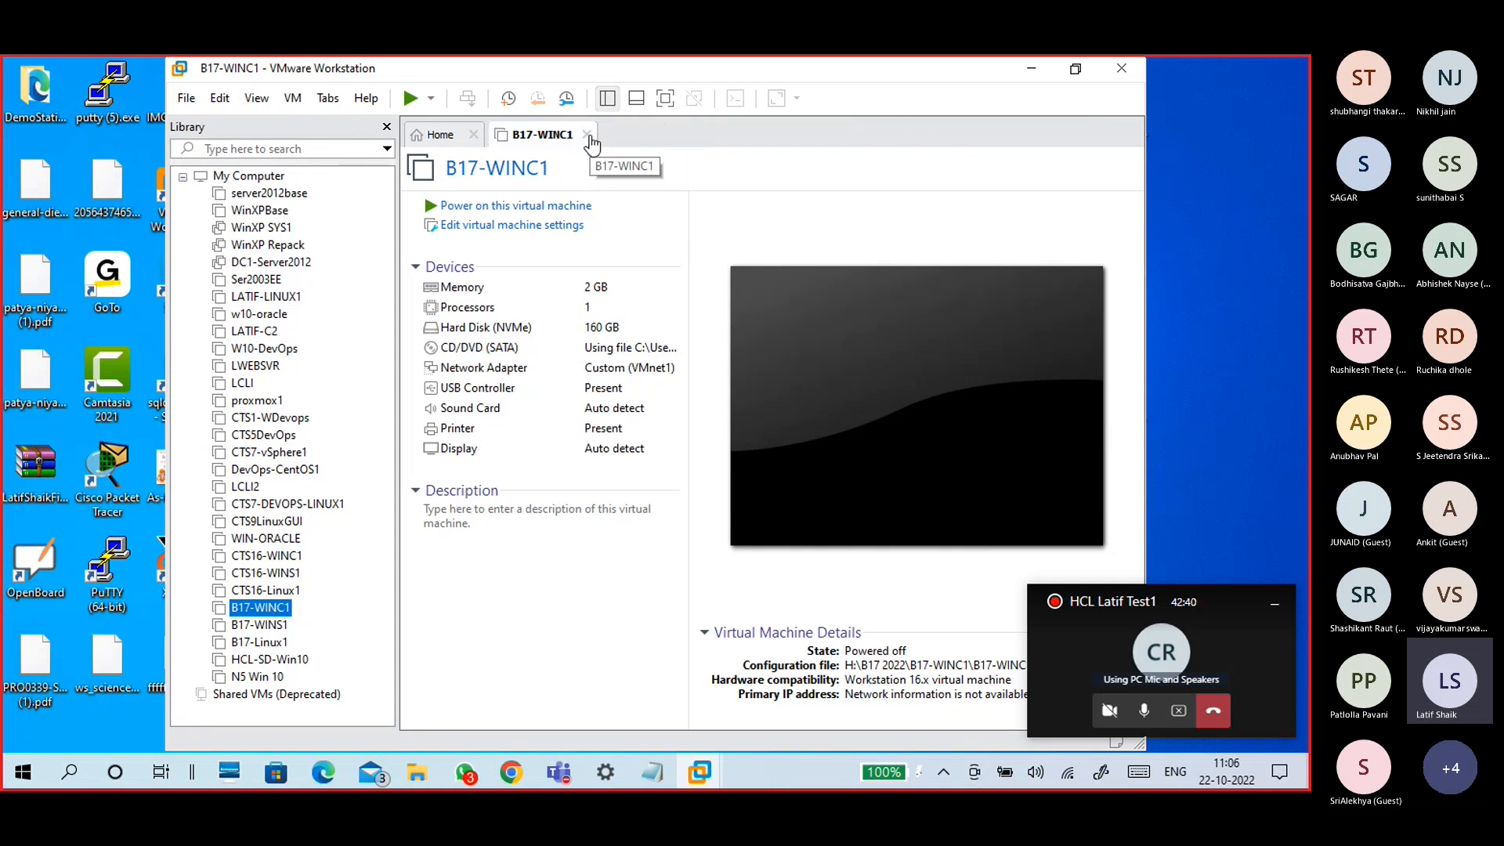
{"action": "left_click", "coordinate": [588, 135]}
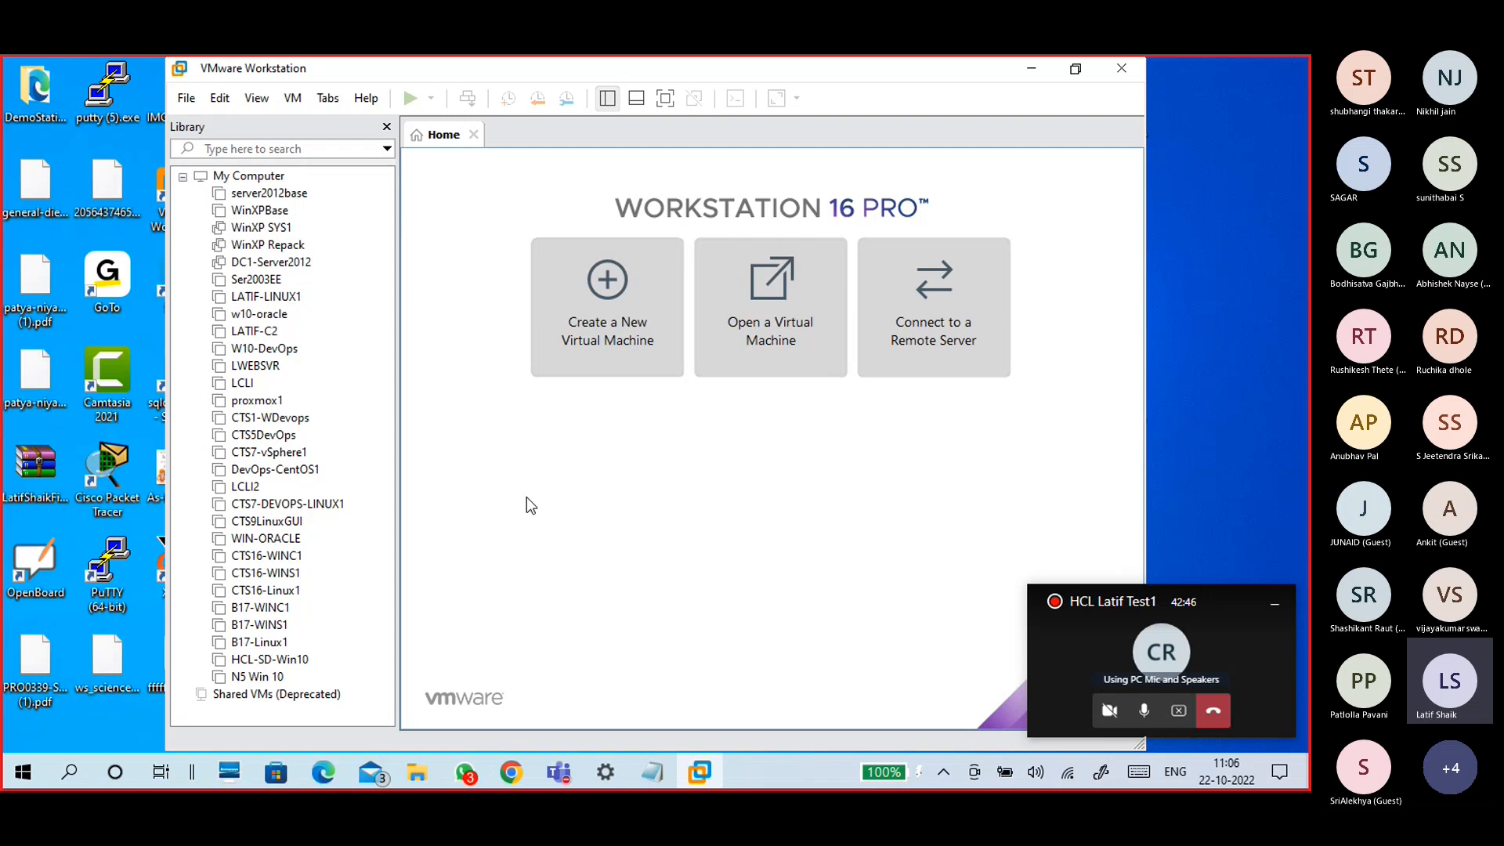
Start creating a new virtual machine and move the wizard window clear of the meeting overlay
{"action": "left_click", "coordinate": [582, 343]}
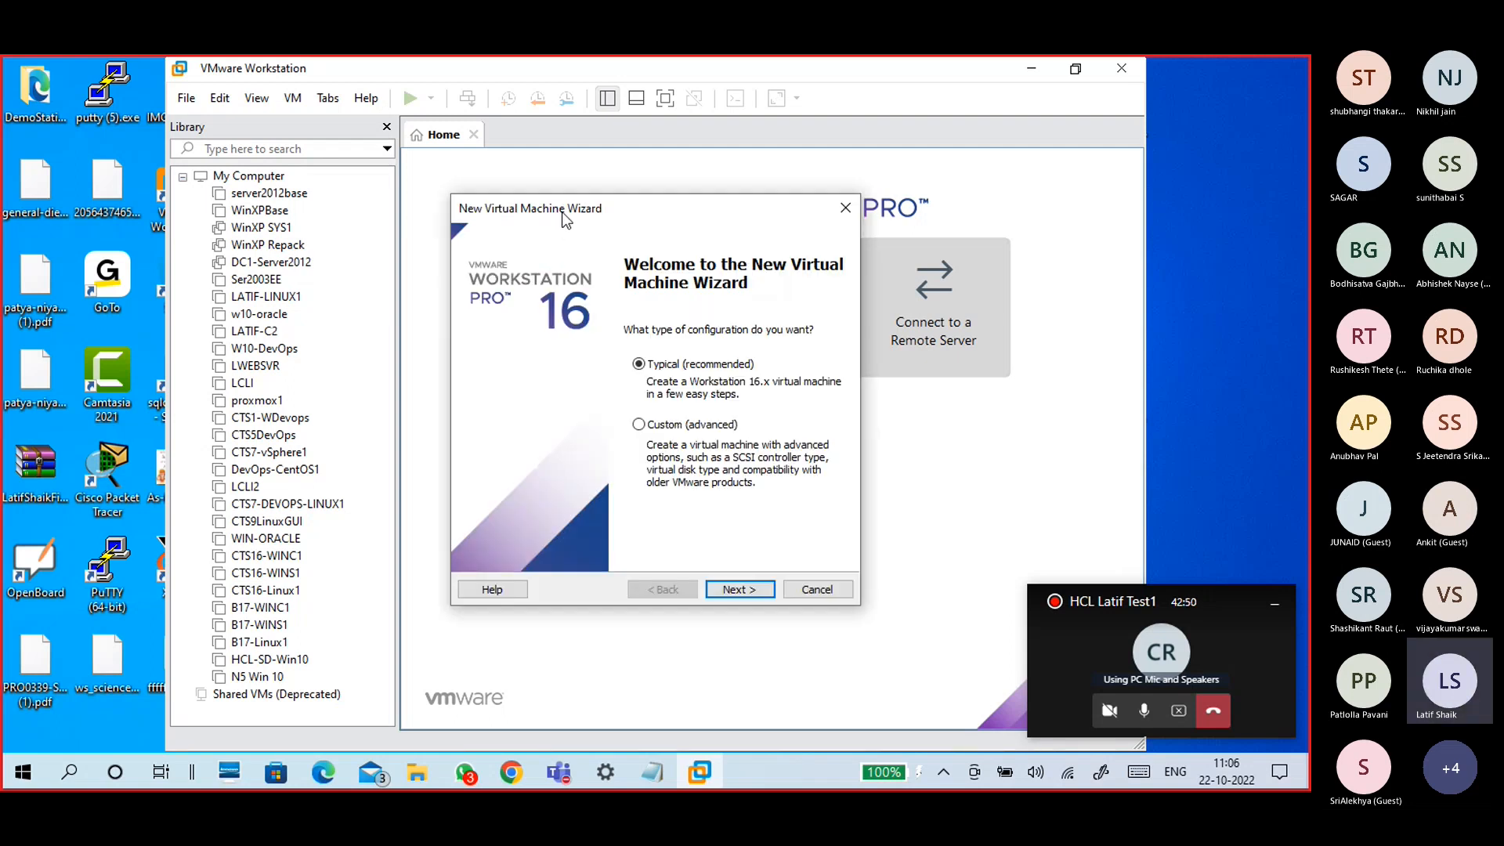
{"action": "left_click_drag", "start_coordinate": [562, 212], "coordinate": [481, 97]}
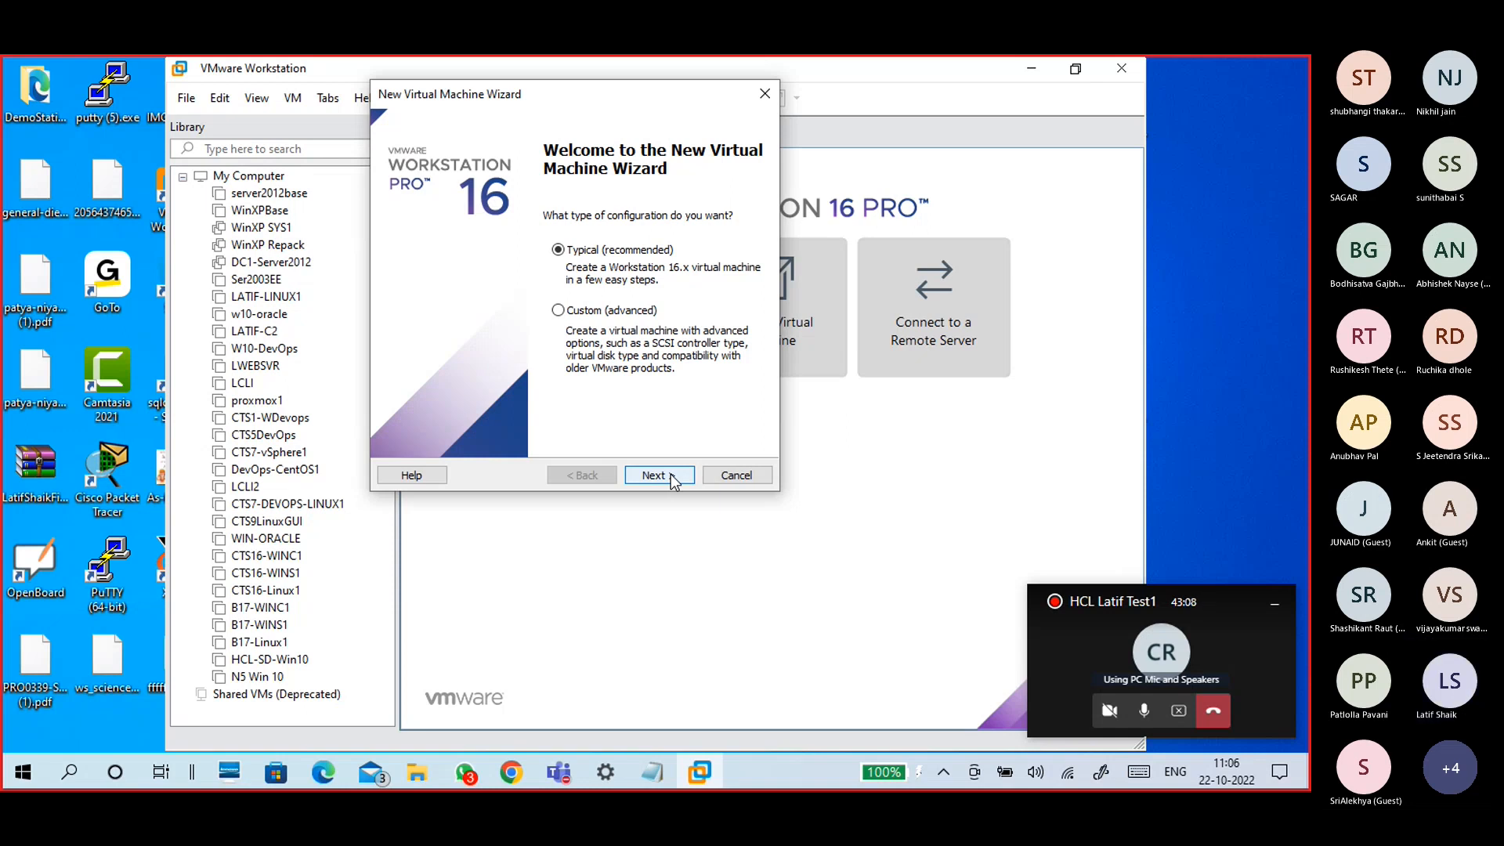
Check the computer's installed memory in Task Manager's performance view, and close Task Manager to return to the wizard
{"action": "right_click", "coordinate": [760, 773]}
{"action": "left_click", "coordinate": [794, 683]}
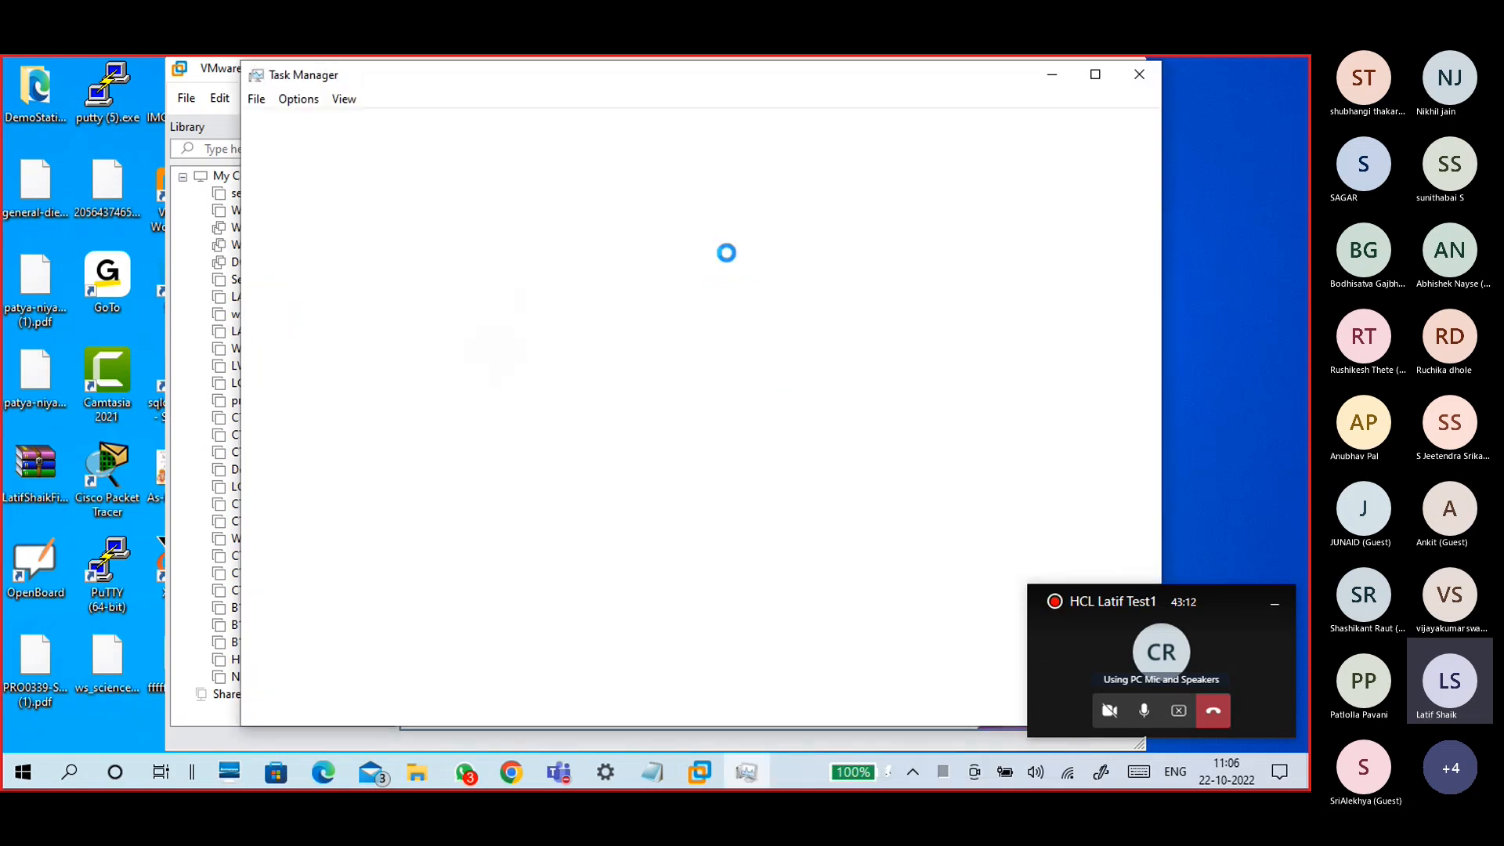
{"action": "left_click", "coordinate": [351, 125]}
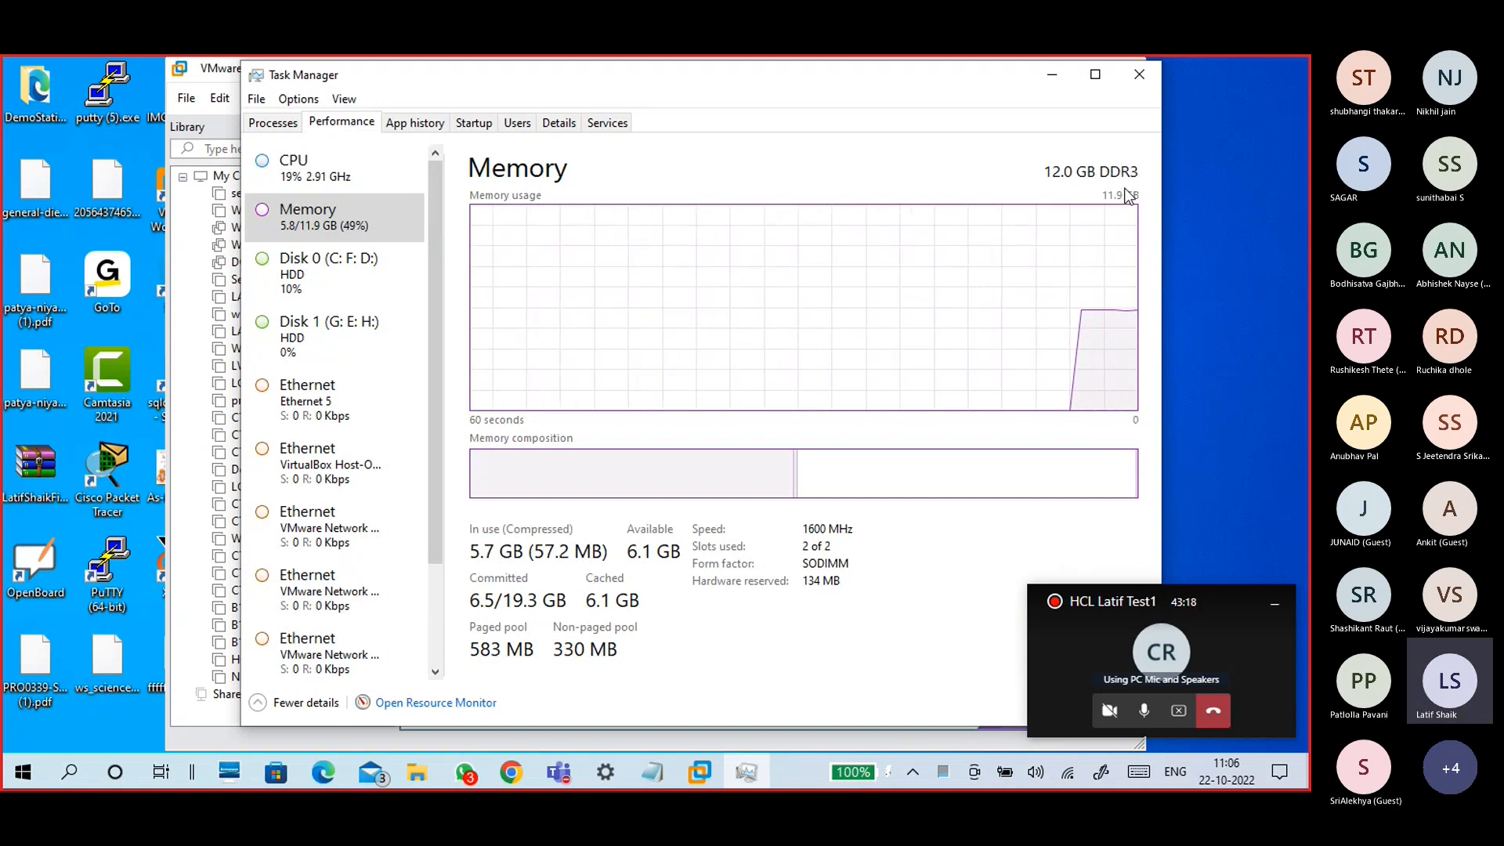
{"action": "left_click", "coordinate": [1138, 76]}
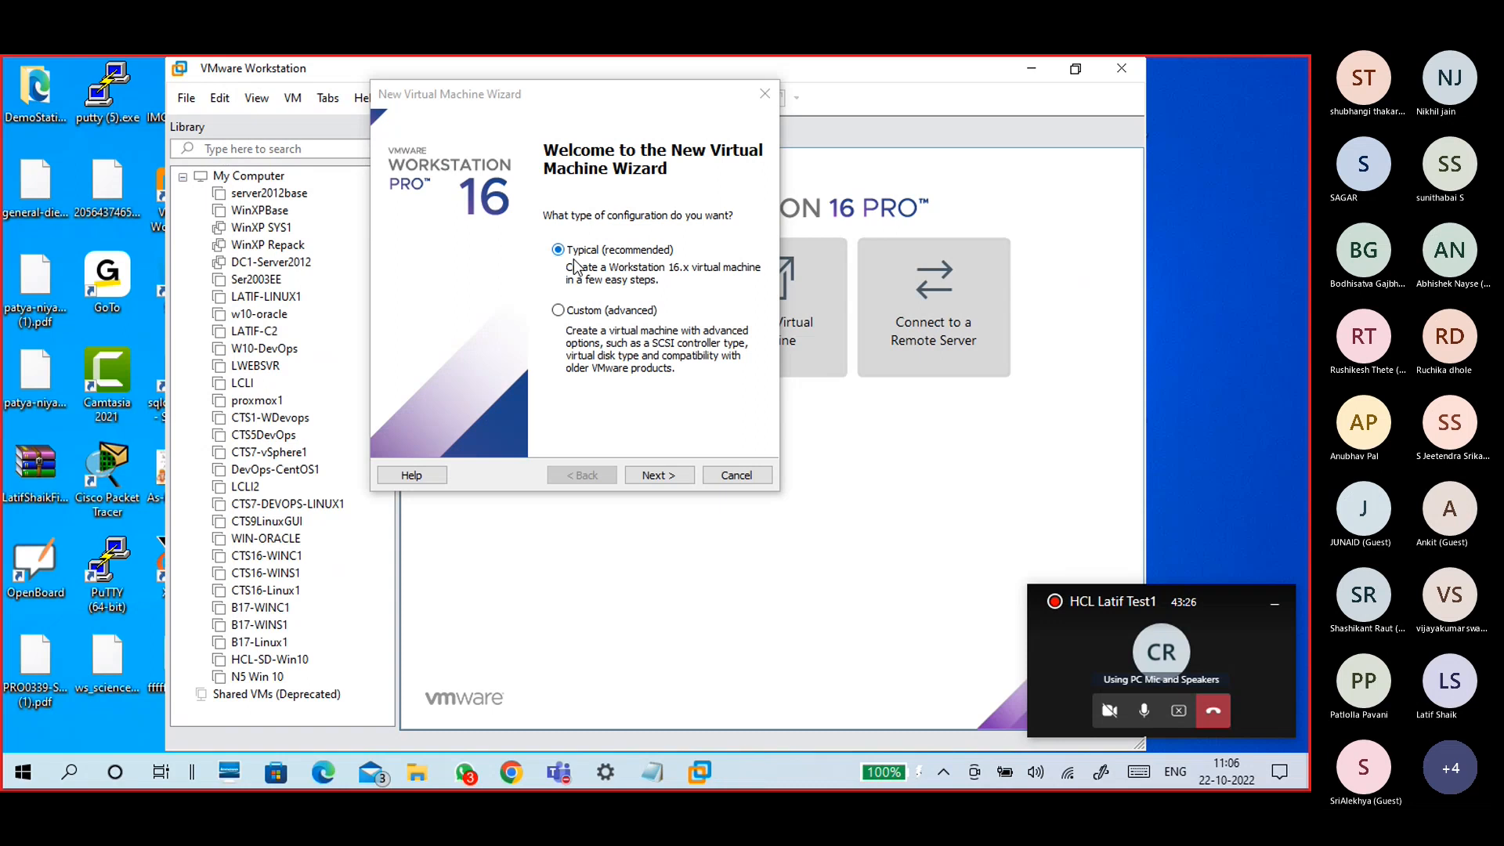
Proceed with a typical configuration and the operating system installed later, and look through the guest operating system families
{"action": "left_click", "coordinate": [670, 475]}
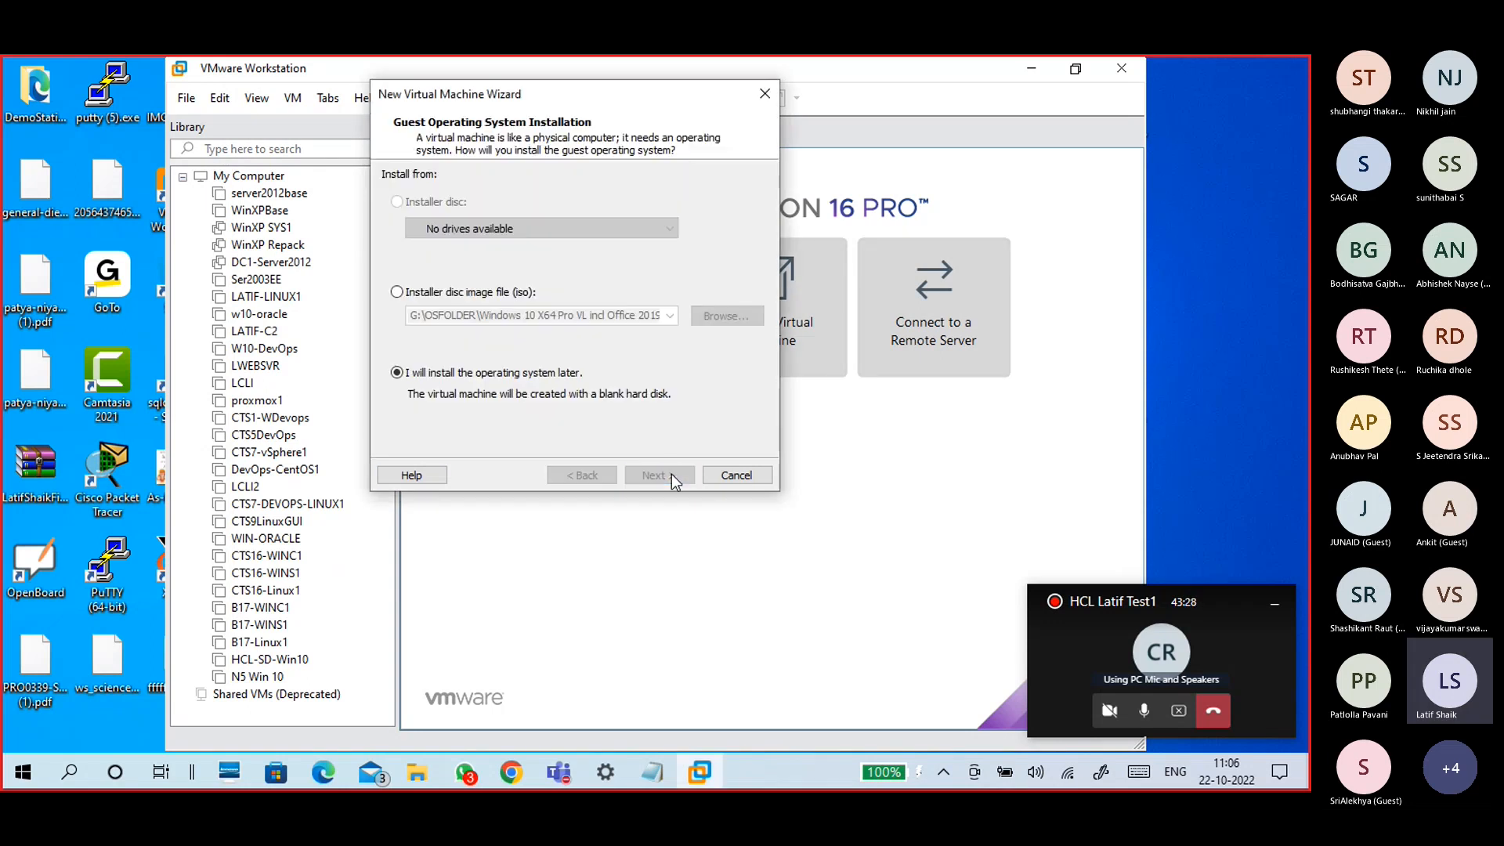
{"action": "left_click", "coordinate": [671, 473]}
{"action": "left_click_drag", "start_coordinate": [526, 107], "coordinate": [548, 156]}
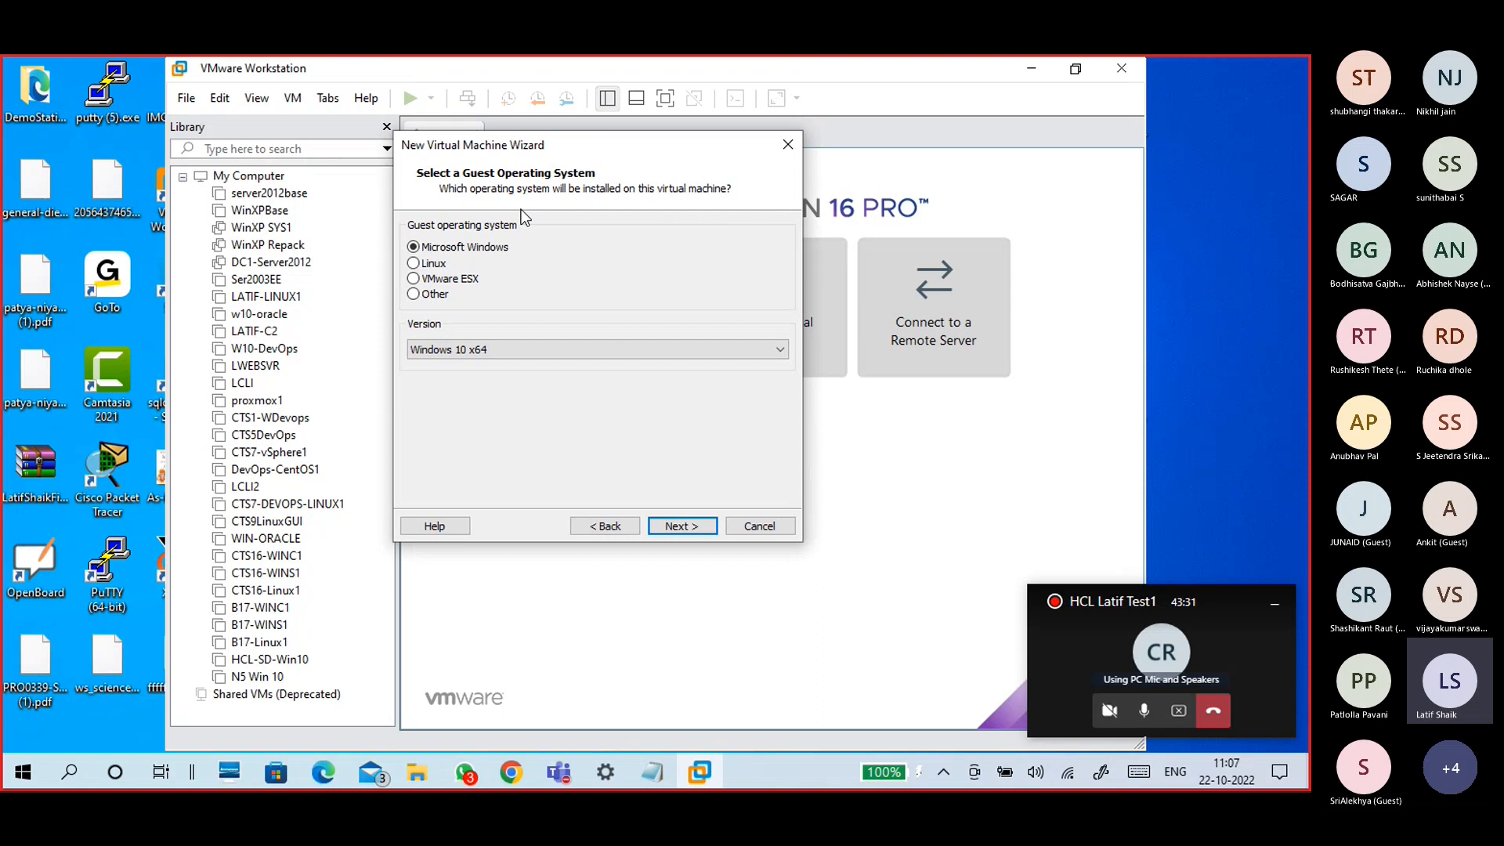
{"action": "left_click", "coordinate": [434, 264]}
{"action": "left_click", "coordinate": [445, 281]}
{"action": "left_click", "coordinate": [470, 293]}
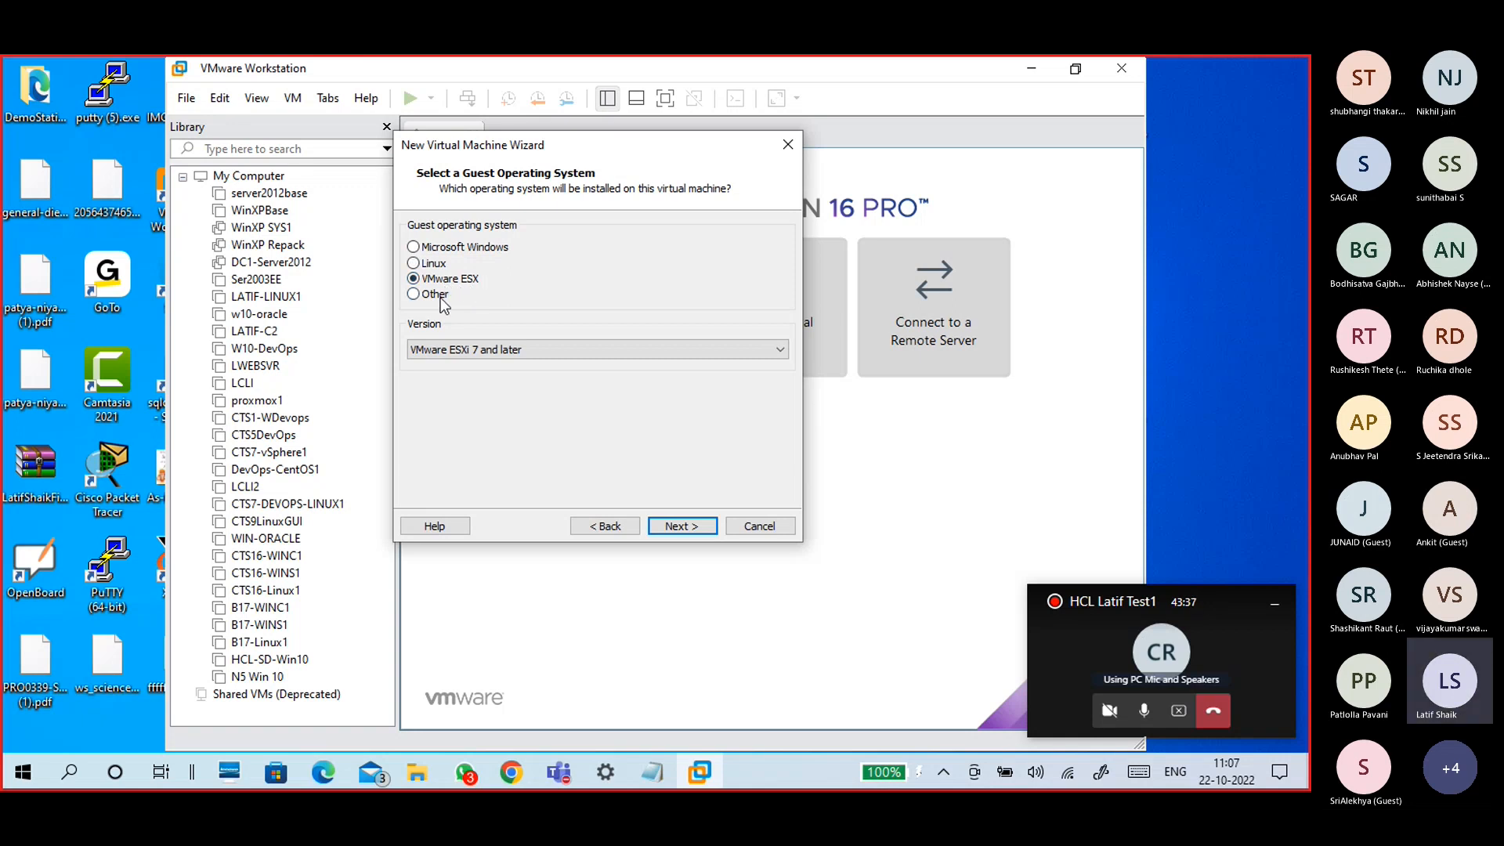
Examine the versions offered for a Microsoft Windows guest operating system
{"action": "left_click", "coordinate": [453, 248]}
{"action": "left_click", "coordinate": [502, 351]}
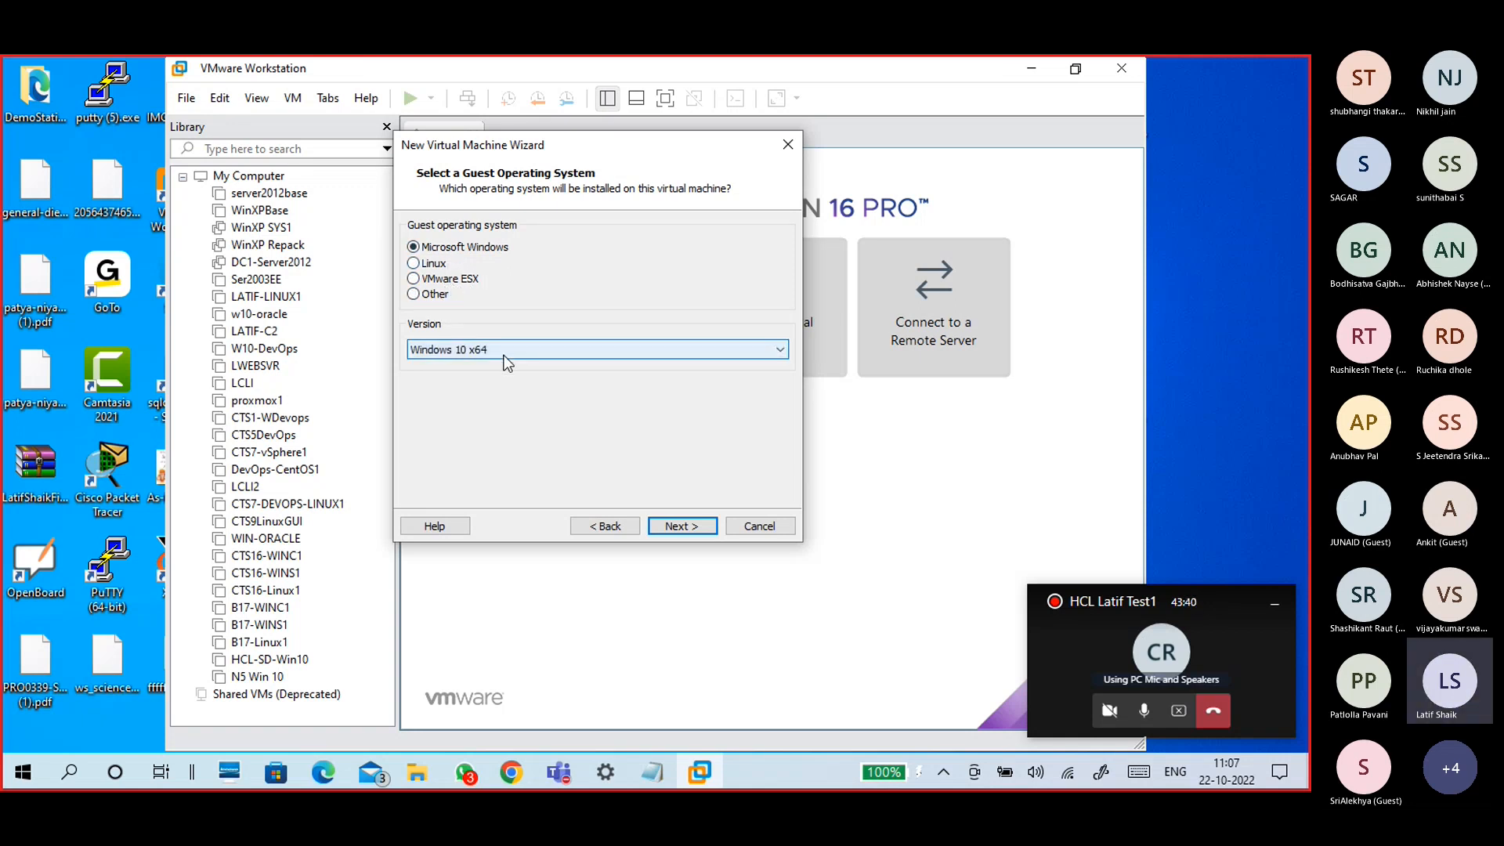
{"action": "scroll", "coordinate": [501, 626], "scroll_direction": "down", "scroll_amount": 1}
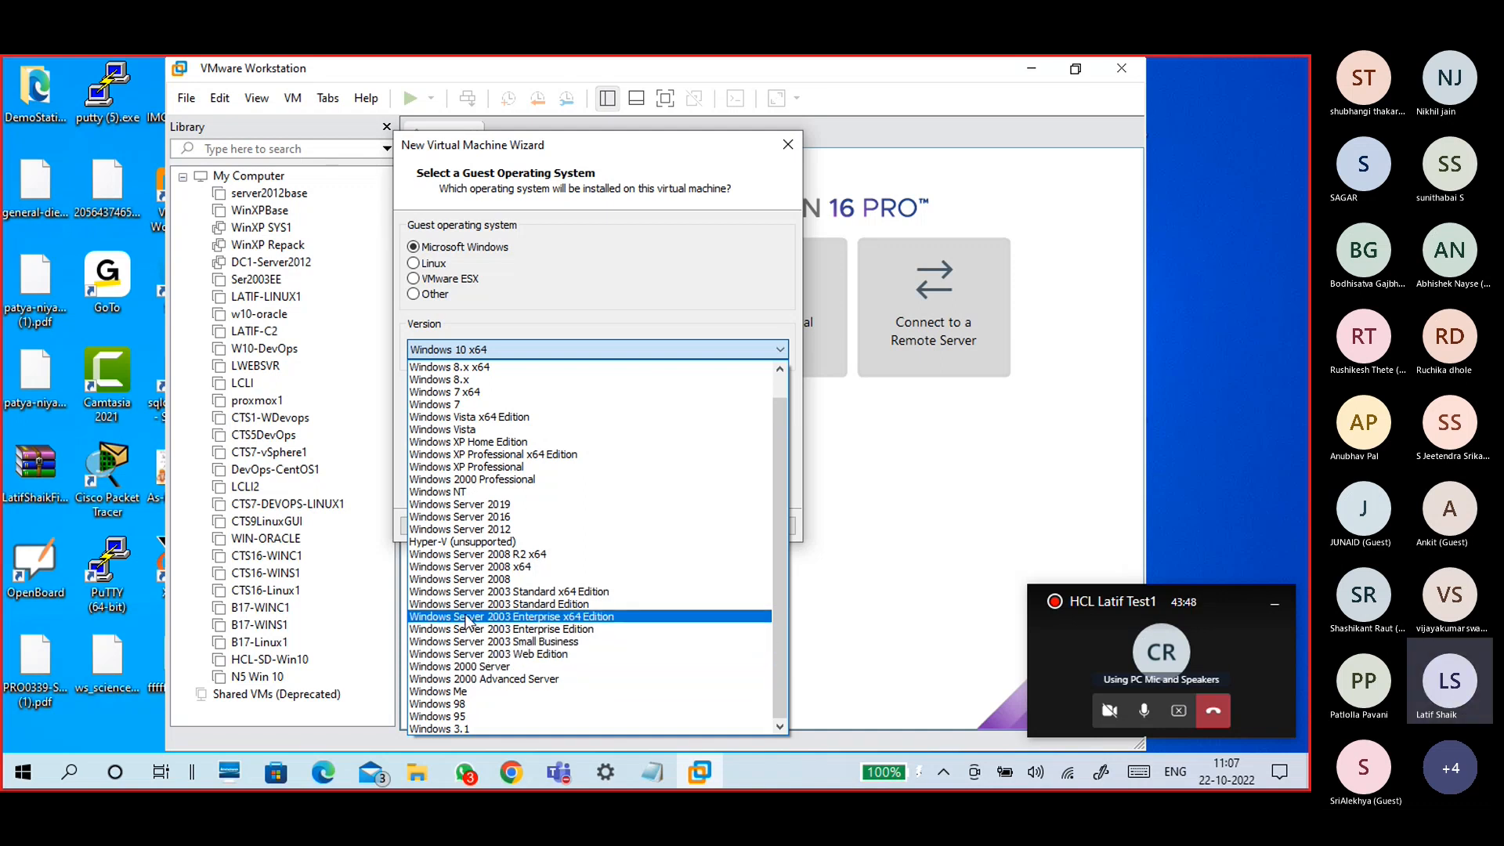
{"action": "scroll", "coordinate": [542, 470], "scroll_direction": "up", "scroll_amount": 1}
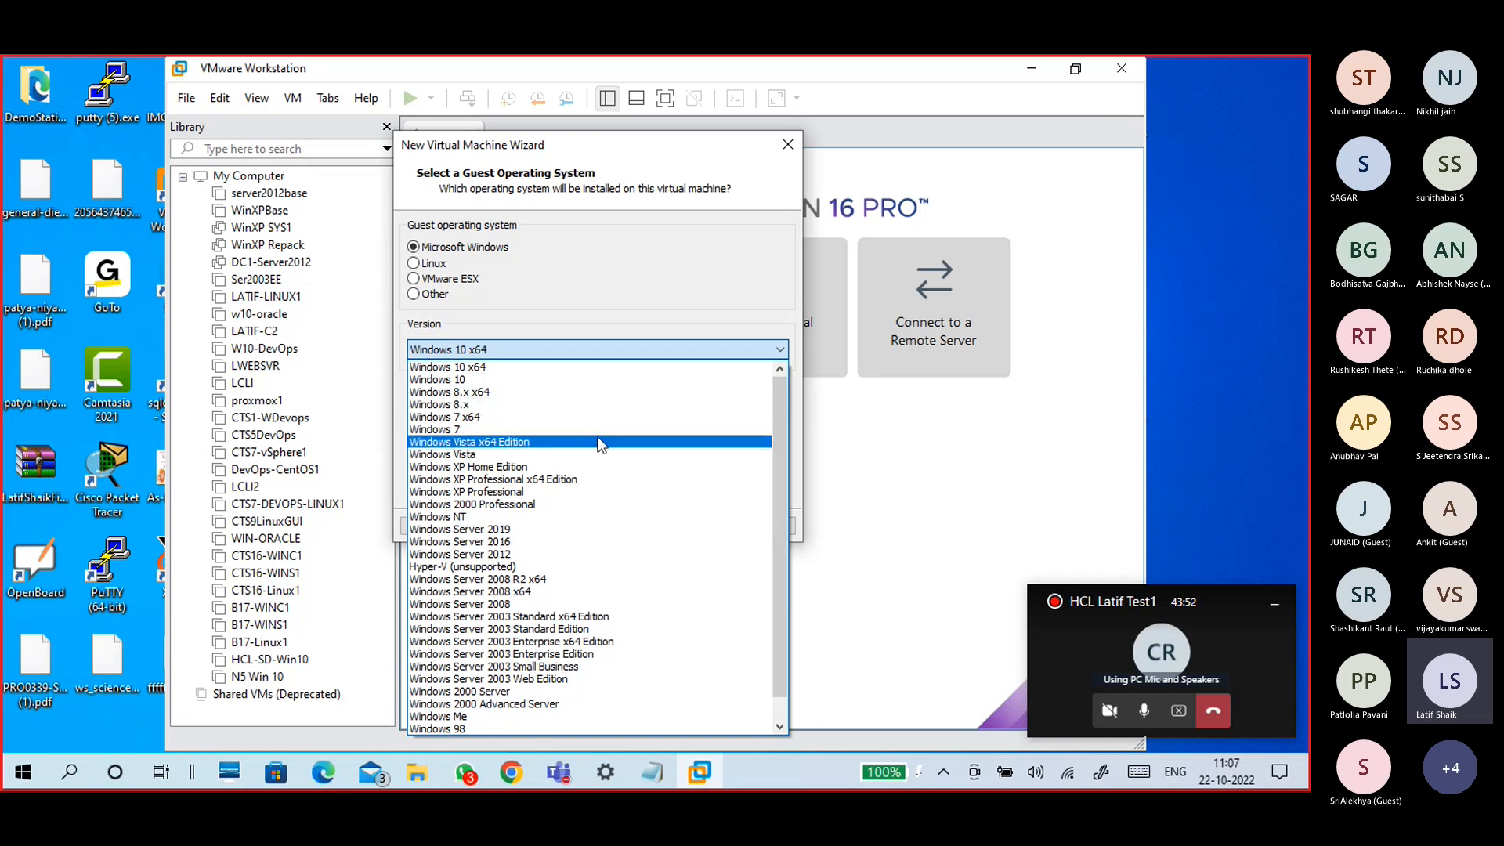
{"action": "left_click", "coordinate": [625, 249]}
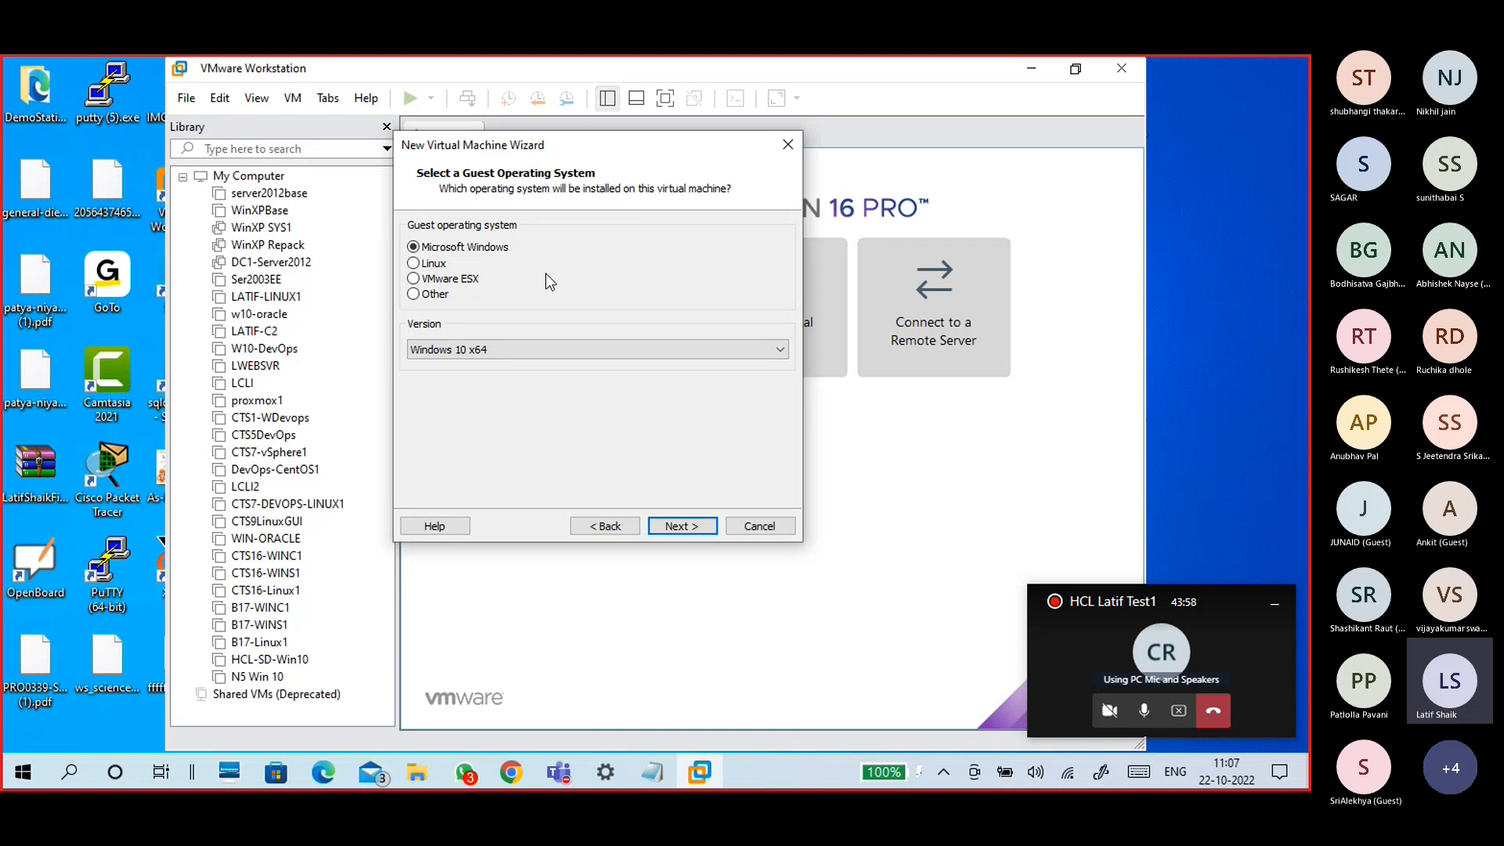
{"action": "left_click", "coordinate": [509, 347]}
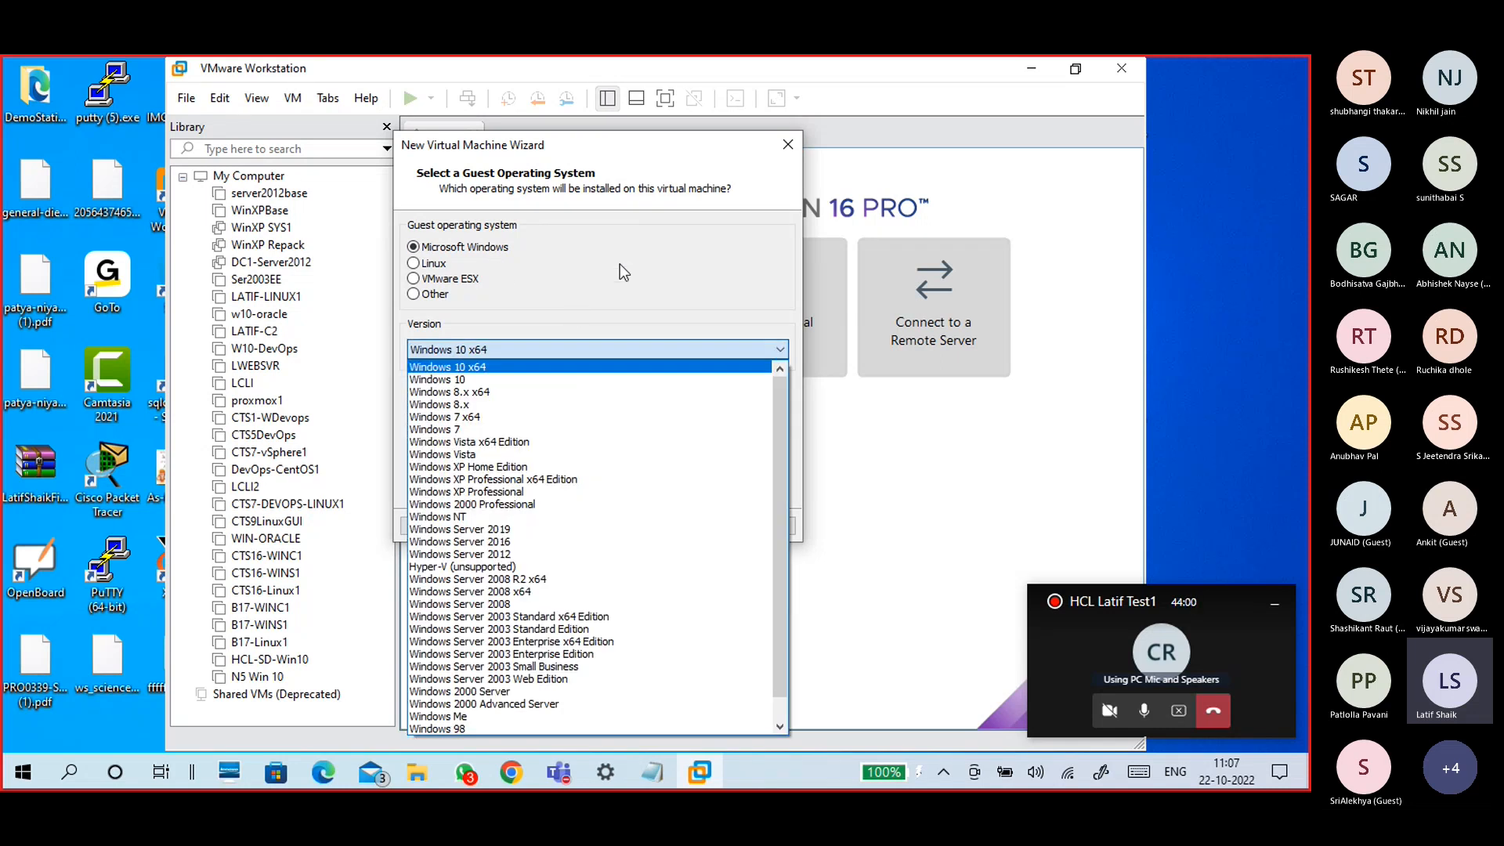
{"action": "left_click", "coordinate": [599, 266]}
Examine the distributions and versions offered for a Linux guest operating system, including the CentOS releases
{"action": "left_click", "coordinate": [429, 263]}
{"action": "left_click", "coordinate": [496, 349]}
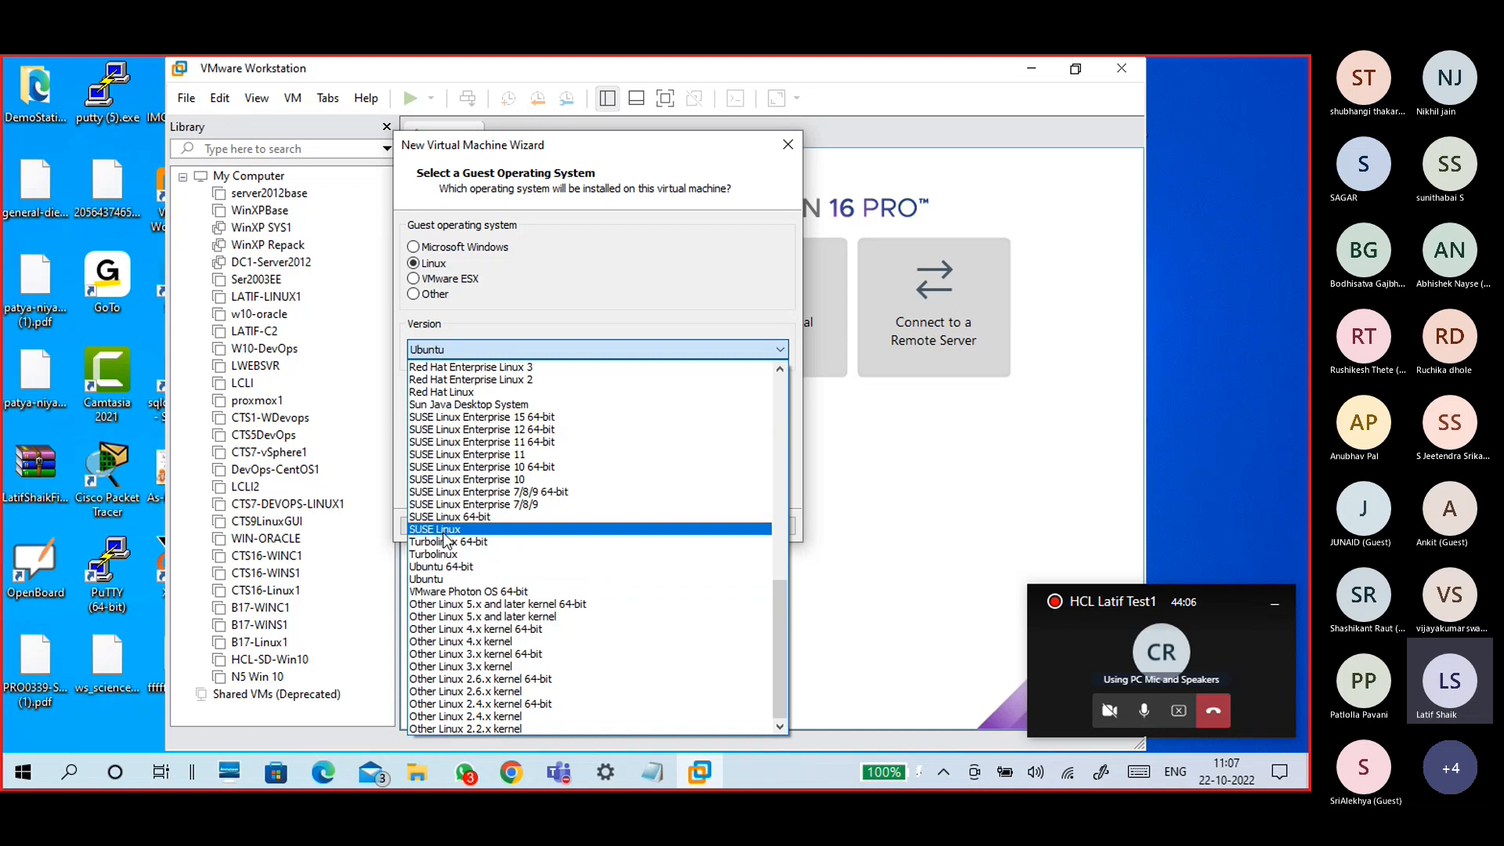
{"action": "scroll", "coordinate": [511, 467], "scroll_direction": "up", "scroll_amount": 1}
{"action": "scroll", "coordinate": [511, 468], "scroll_direction": "up", "scroll_amount": 2}
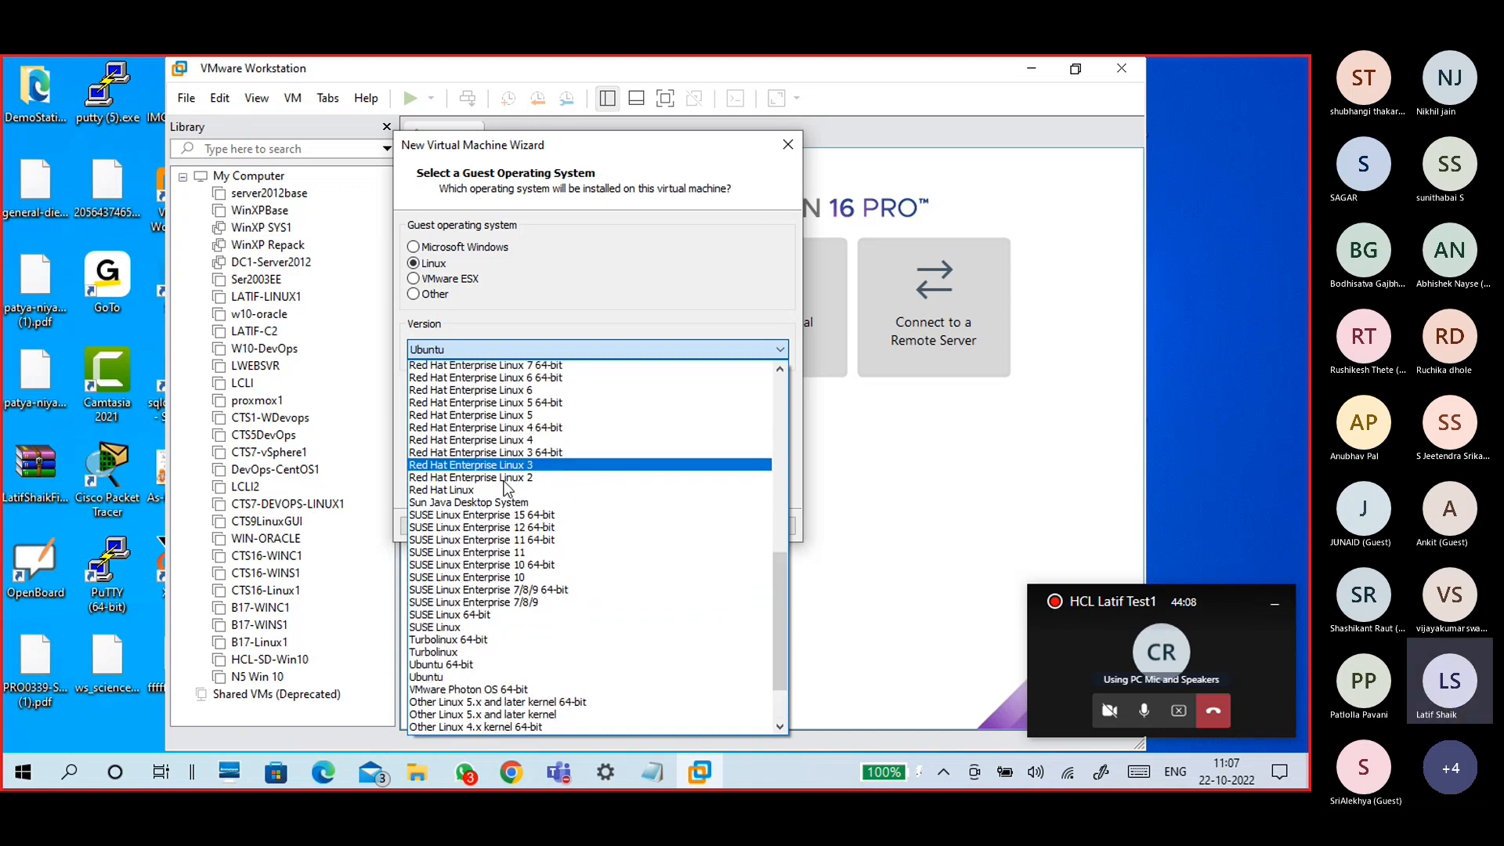
{"action": "scroll", "coordinate": [461, 485], "scroll_direction": "up", "scroll_amount": 7}
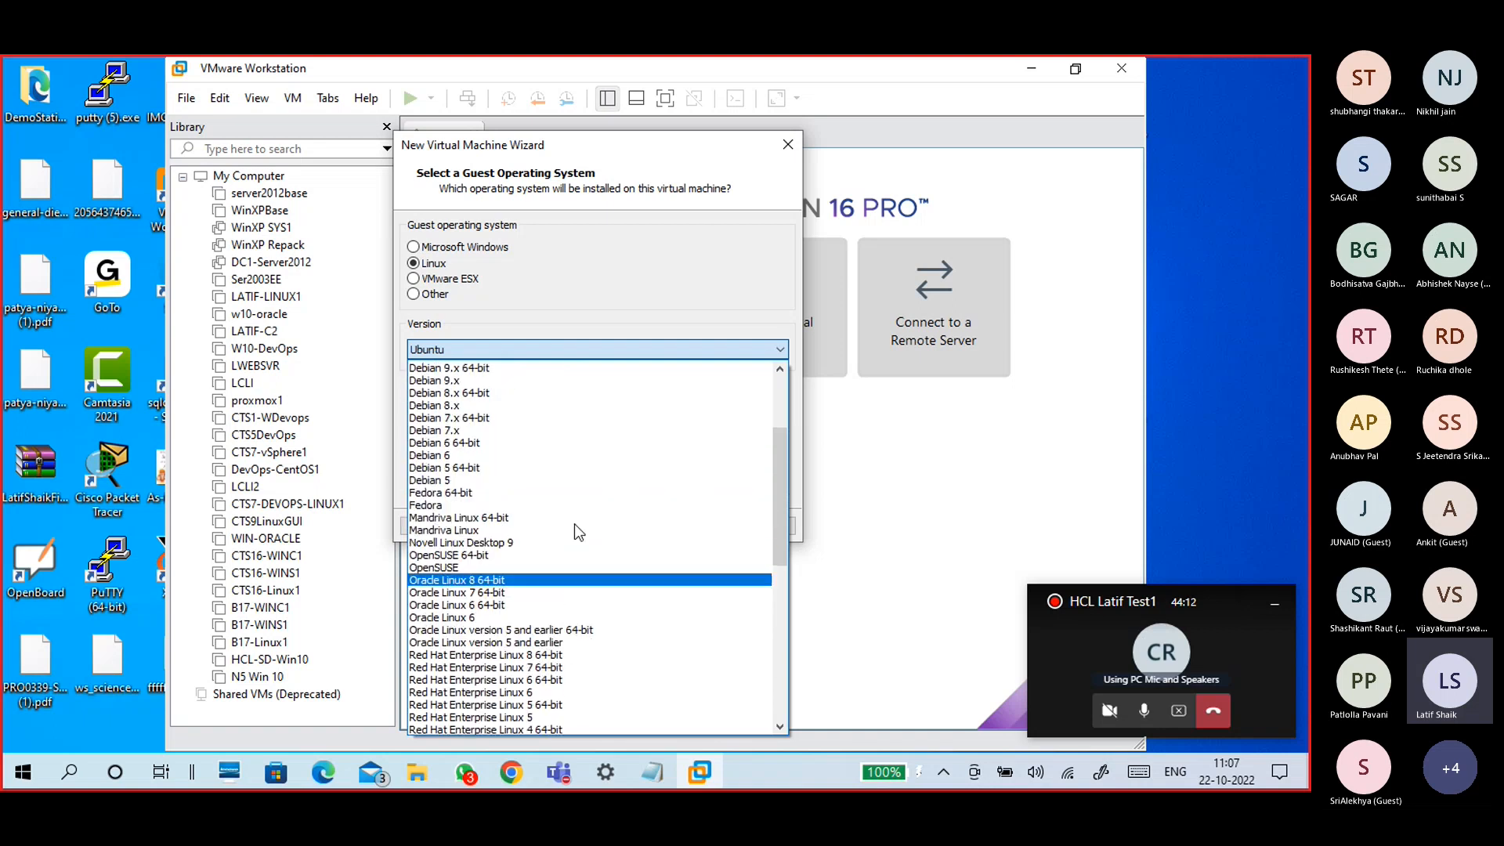
{"action": "scroll", "coordinate": [593, 479], "scroll_direction": "up", "scroll_amount": 5}
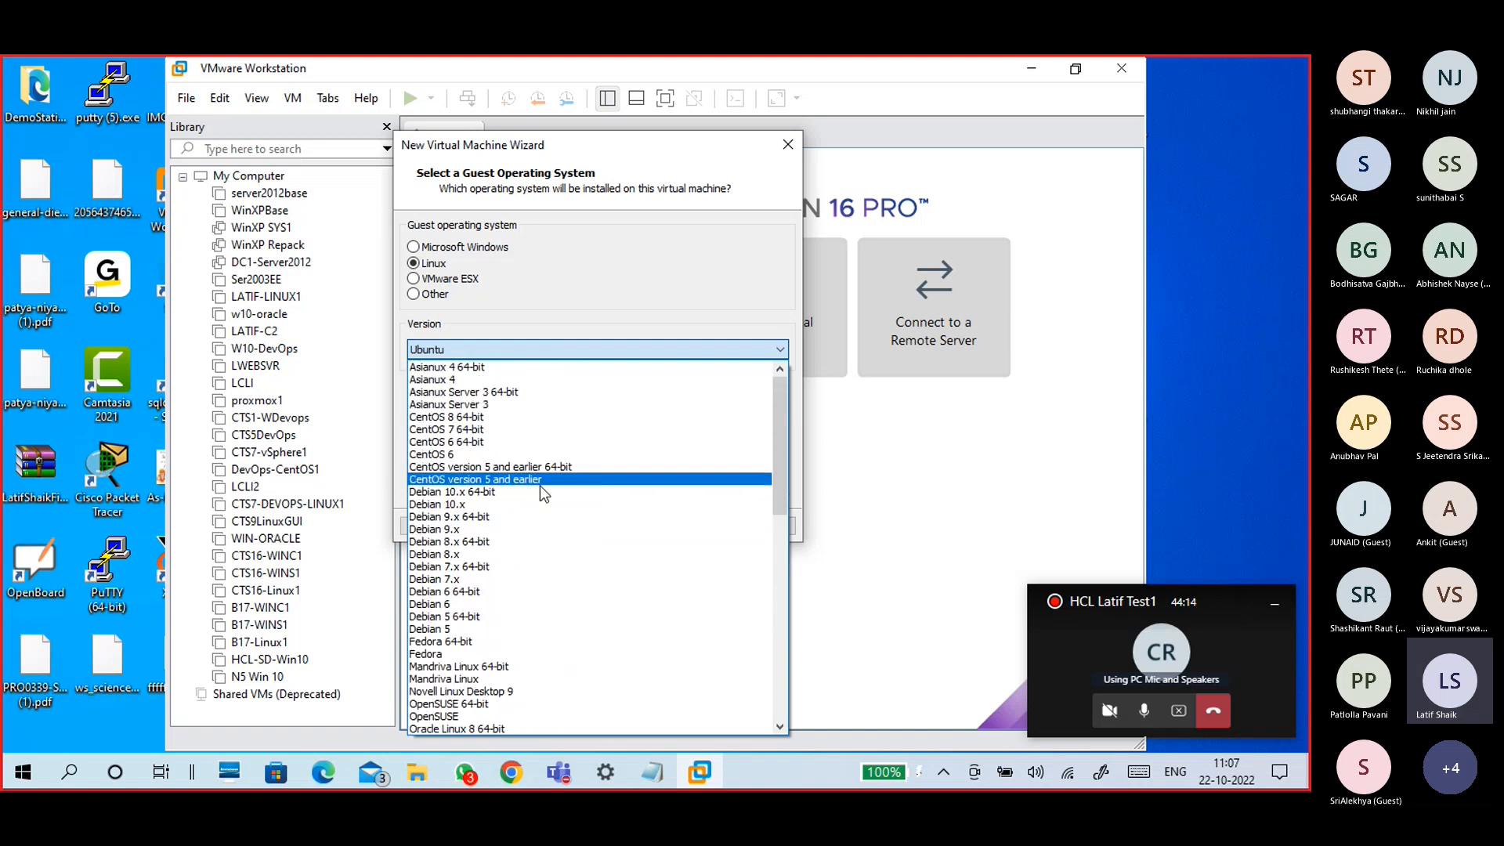
{"action": "left_click", "coordinate": [558, 303]}
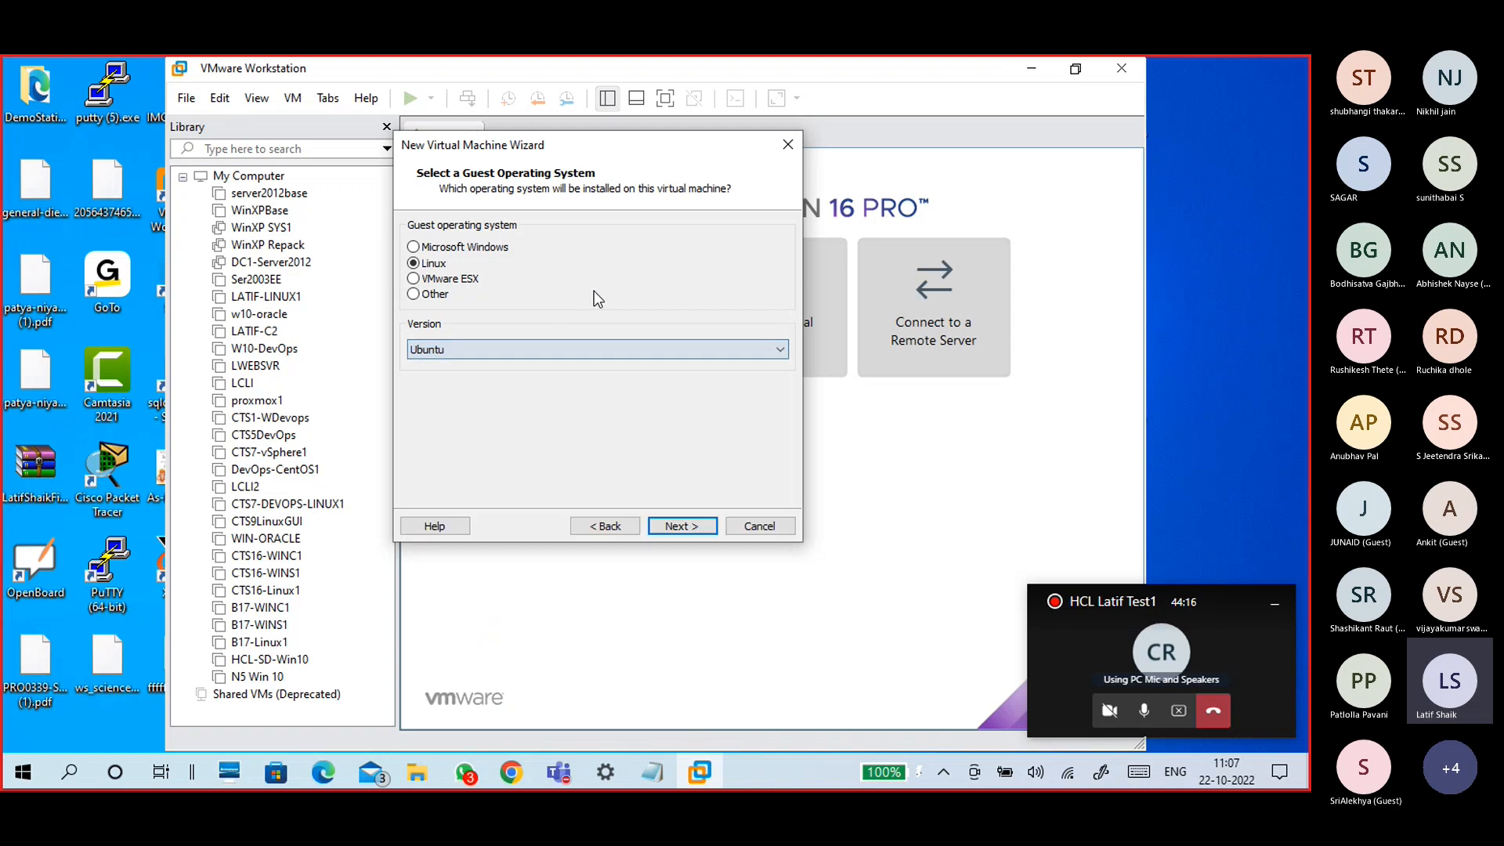
Examine the versions offered for VMware ESX and Other guest operating systems, and cancel the New Virtual Machine Wizard
{"action": "left_click", "coordinate": [460, 286]}
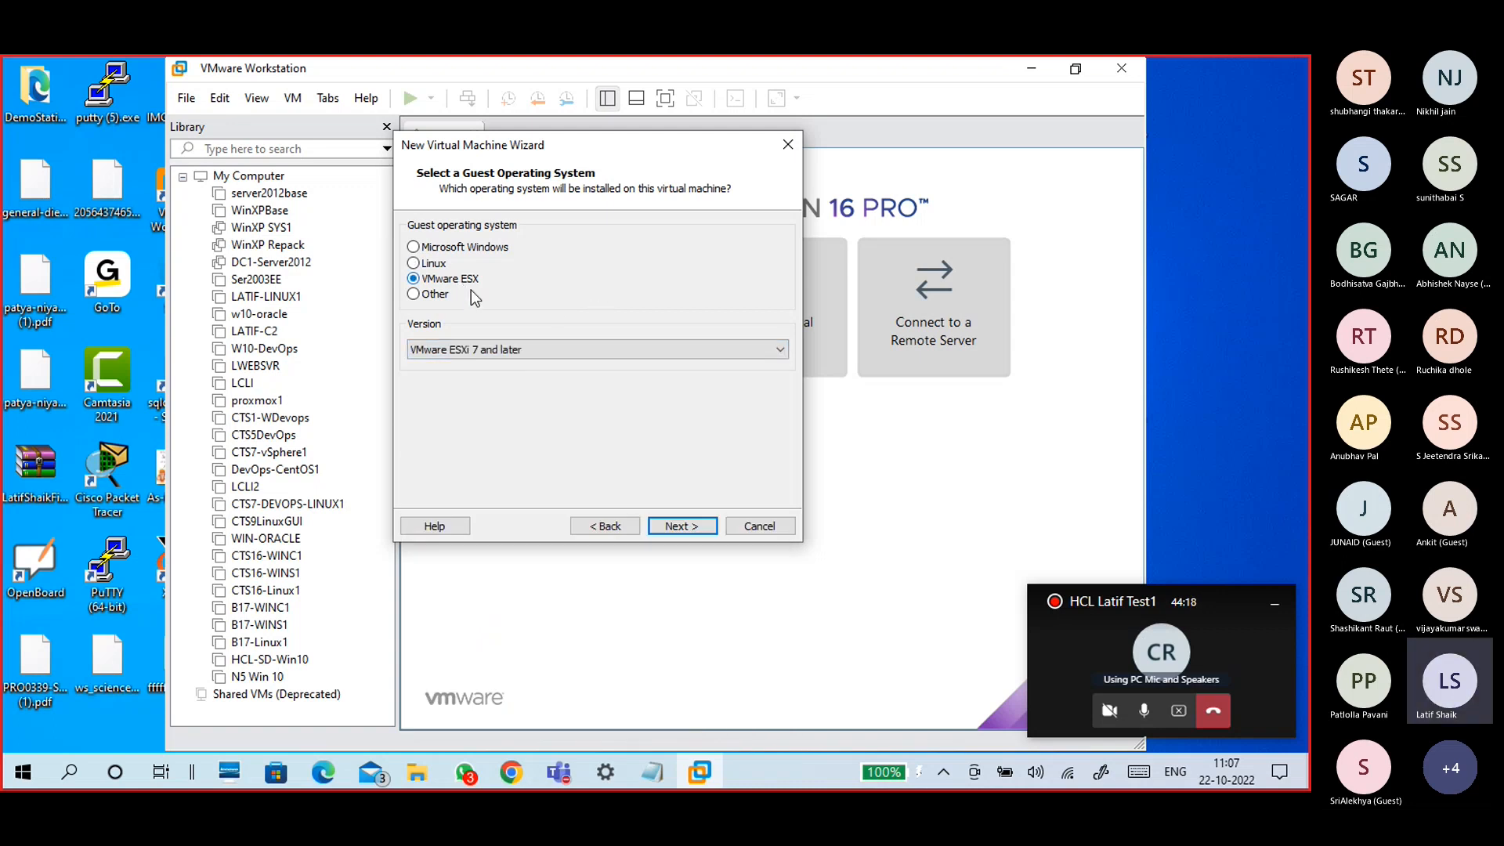
{"action": "left_click", "coordinate": [528, 350]}
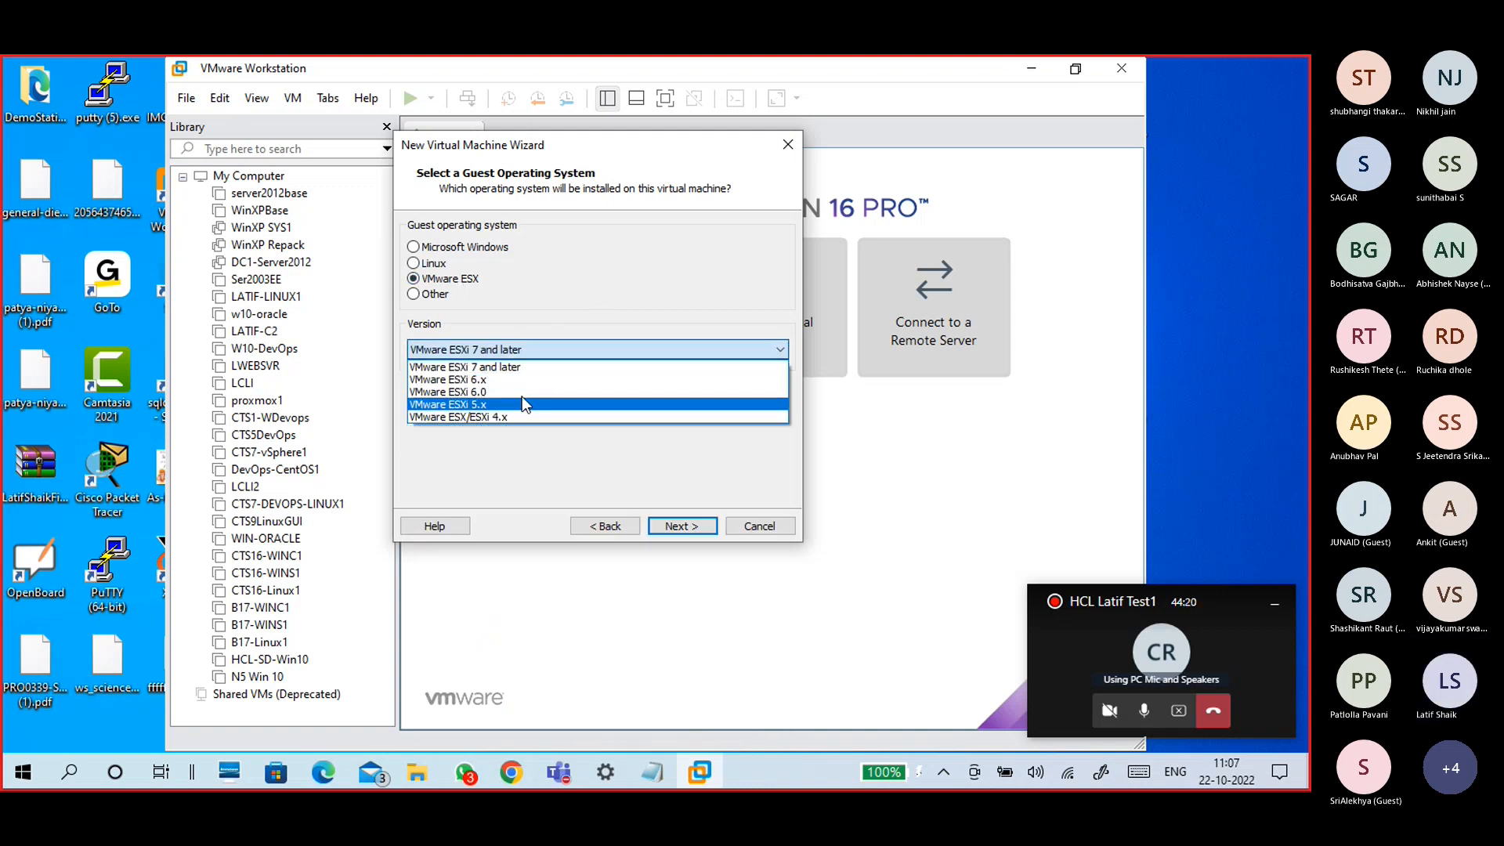
{"action": "left_click", "coordinate": [501, 367]}
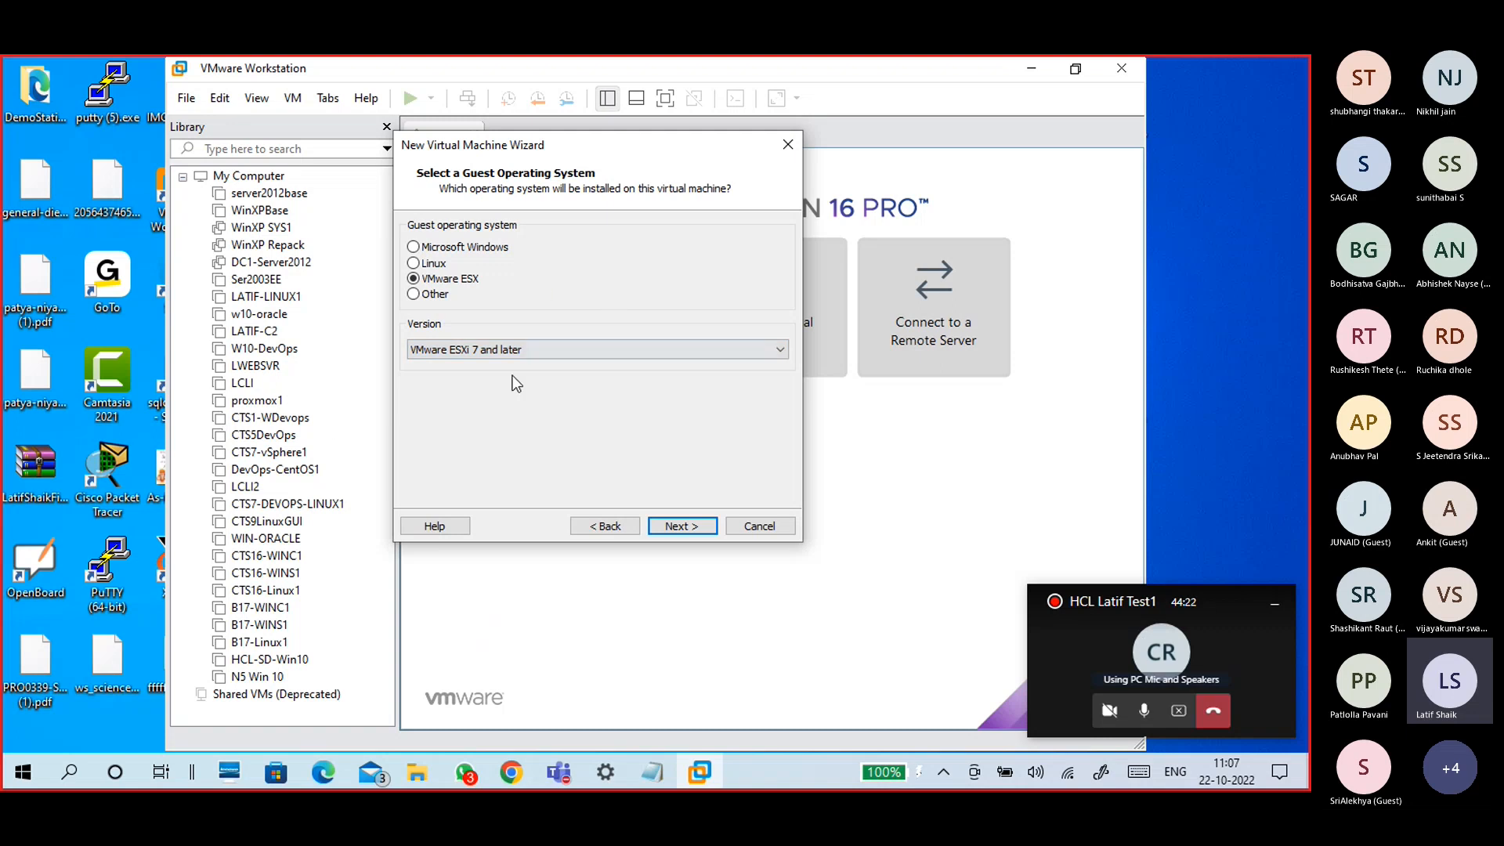
{"action": "left_click", "coordinate": [438, 297]}
{"action": "left_click", "coordinate": [459, 346]}
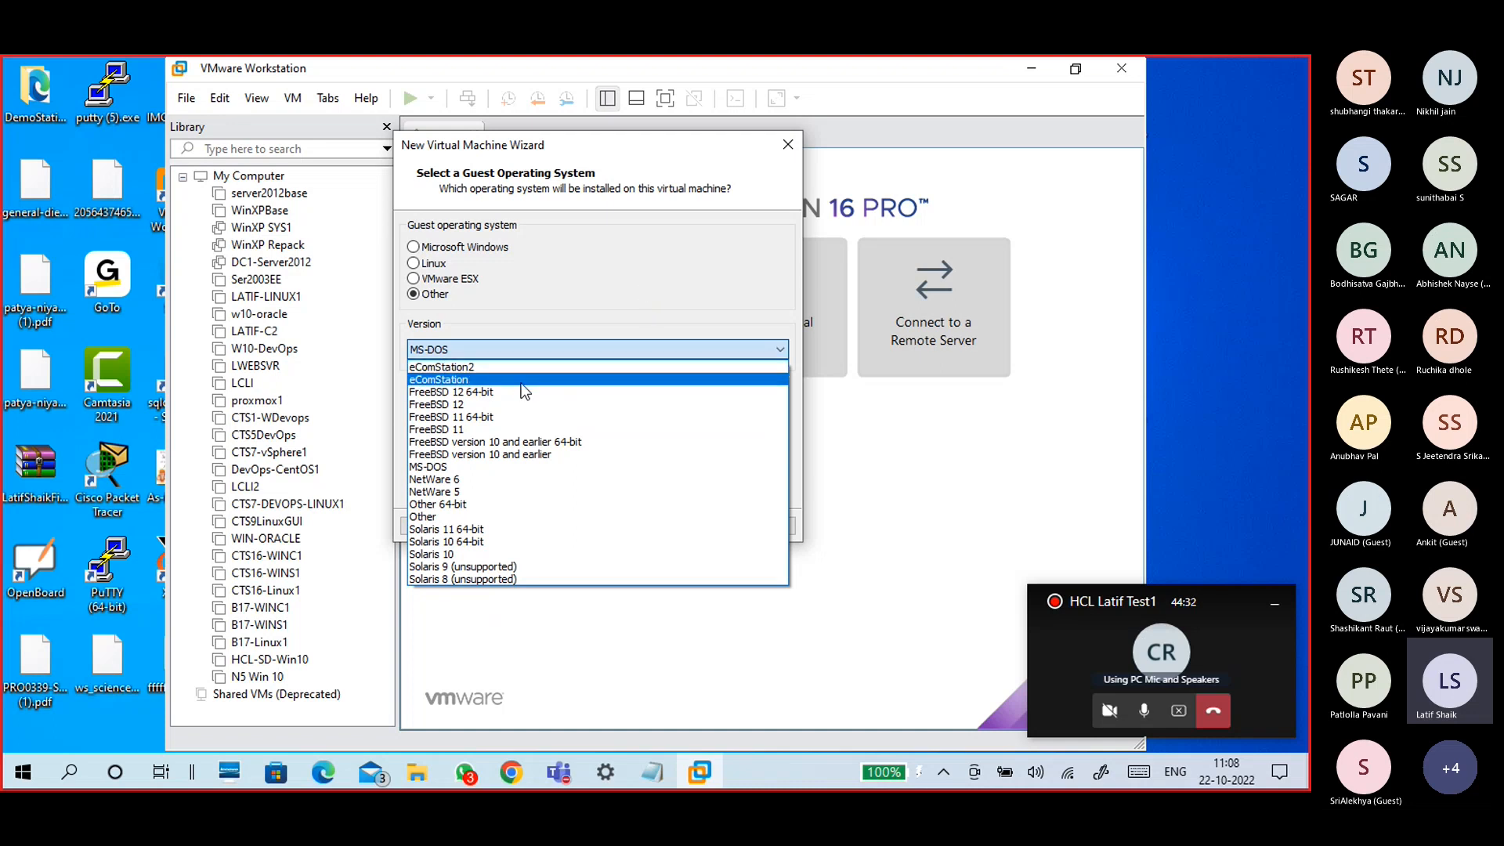
{"action": "left_click", "coordinate": [628, 258]}
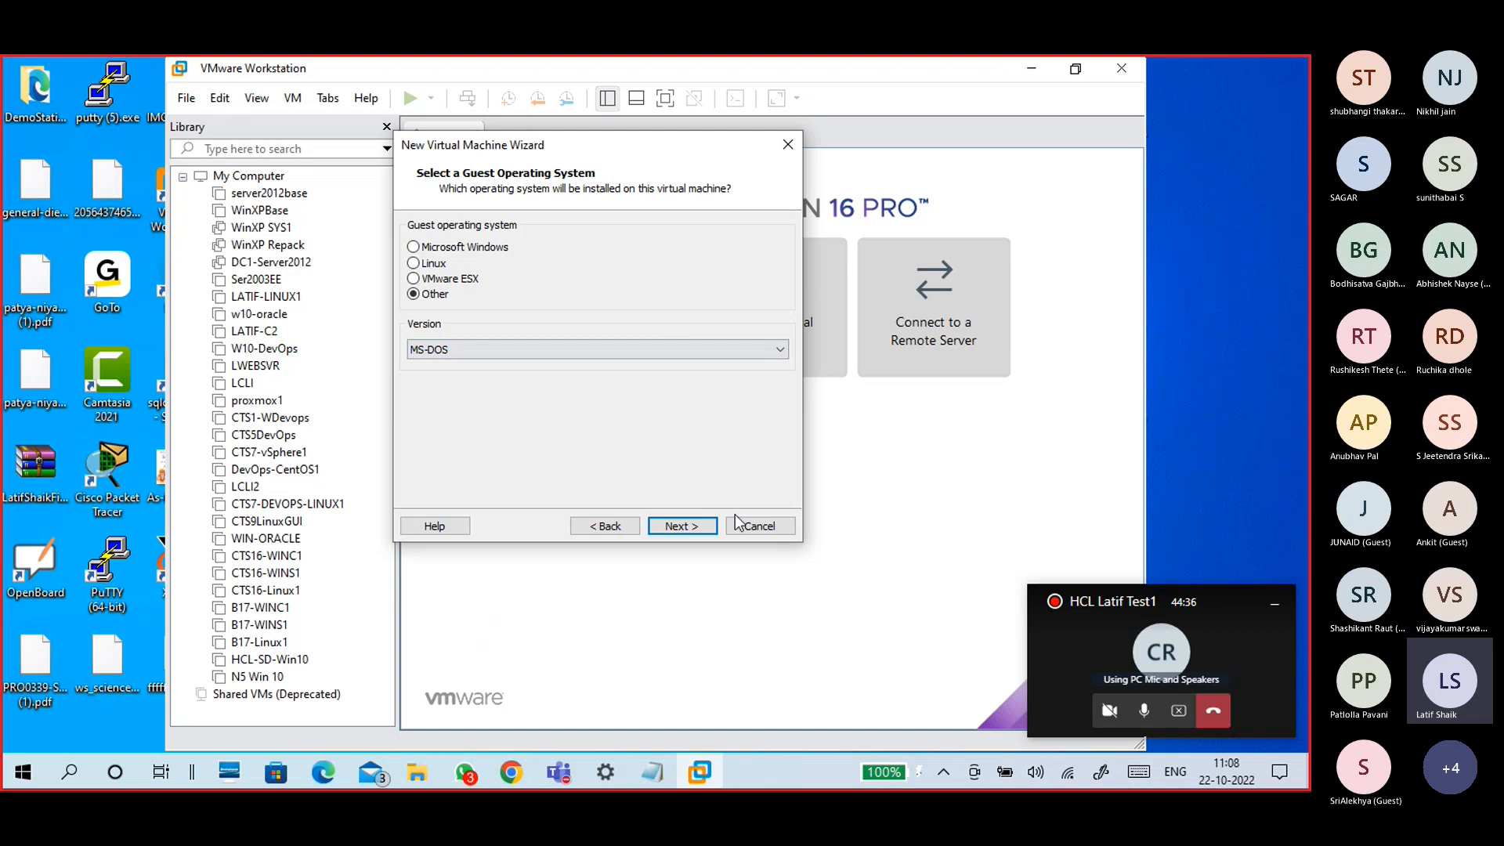
{"action": "left_click", "coordinate": [757, 528]}
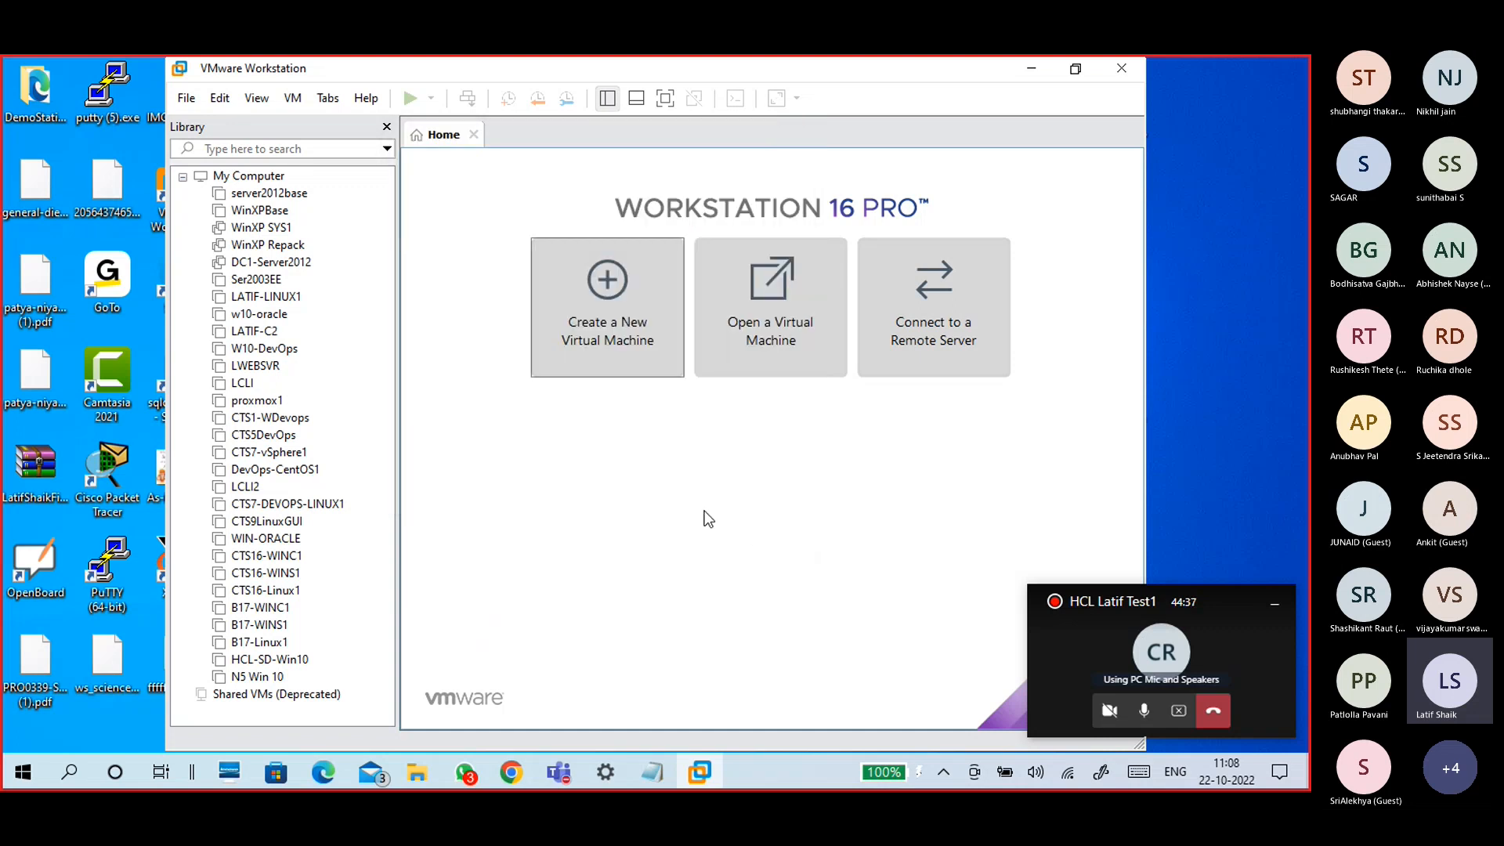
Start another typical virtual machine, leaving the operating system installation for after creation, and proceed to the guest operating system selection
{"action": "left_click", "coordinate": [614, 355]}
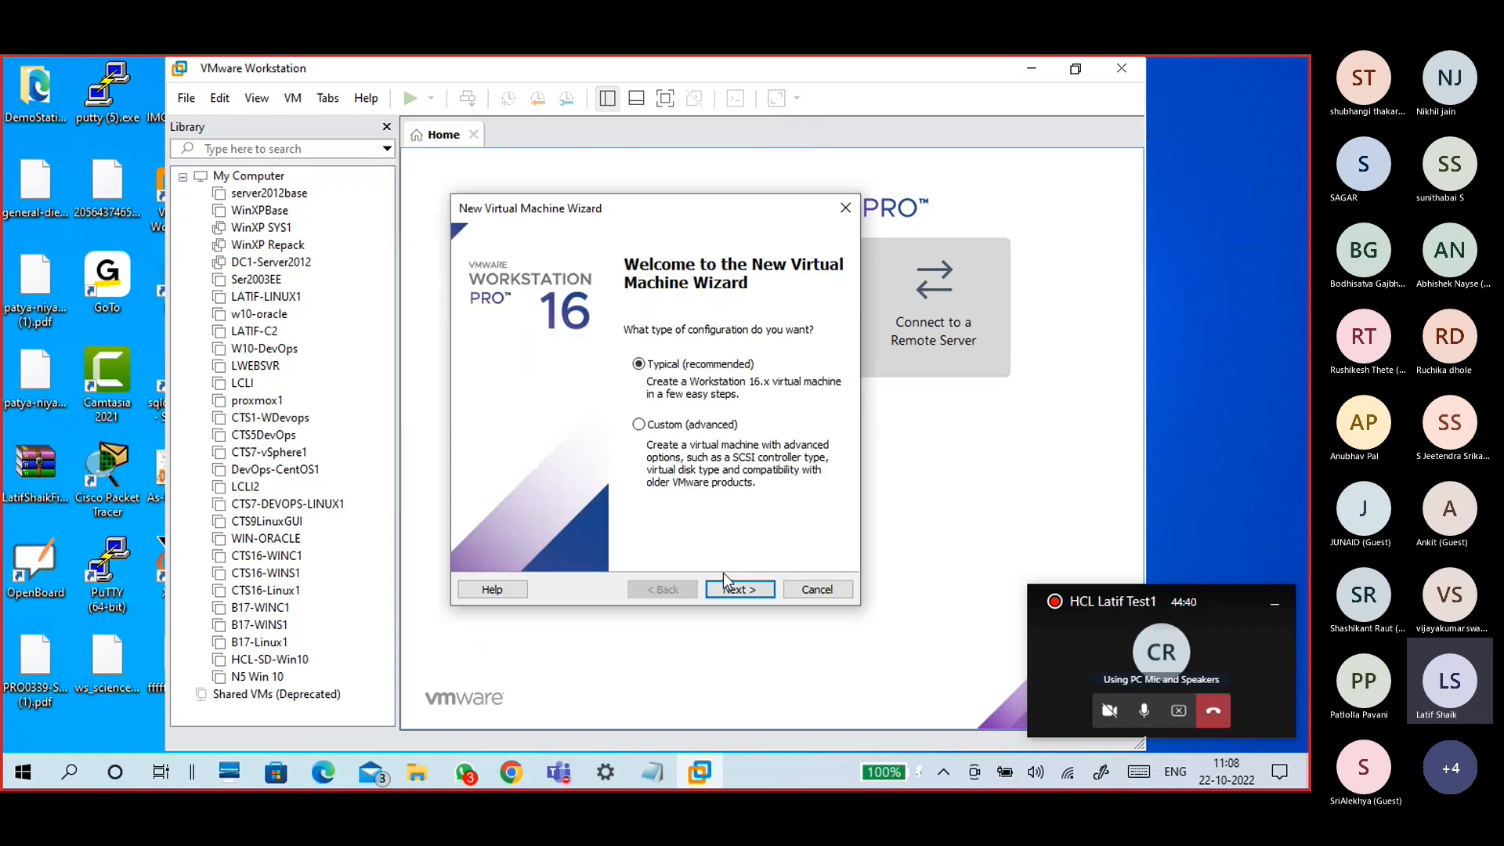
{"action": "left_click", "coordinate": [740, 589]}
{"action": "left_click", "coordinate": [740, 589]}
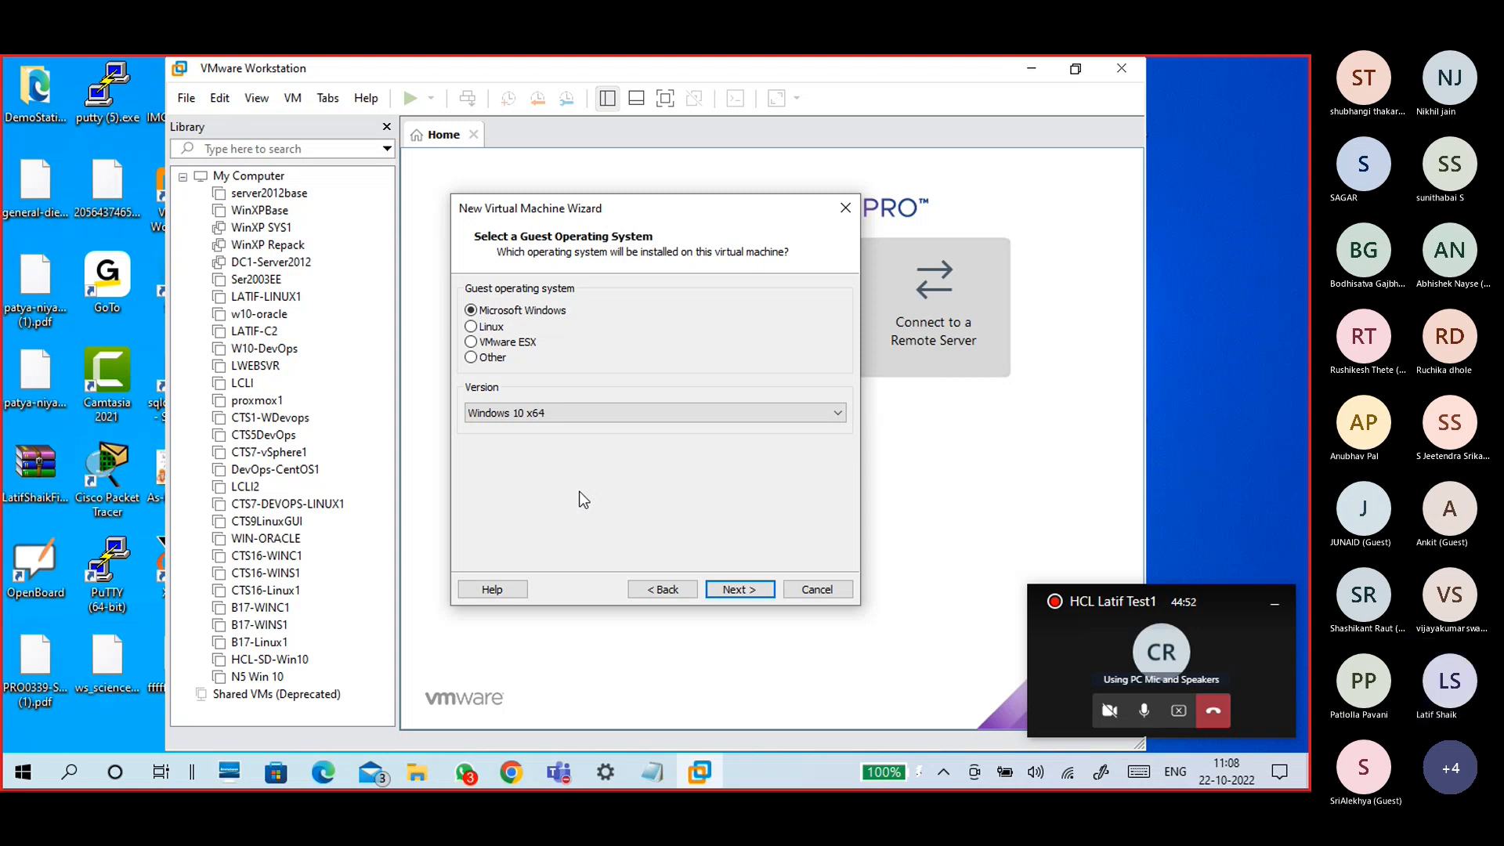
Cancel the new virtual machine wizard and delete the "yum install httpd" line from the Notepad notes
{"action": "left_click", "coordinate": [832, 588]}
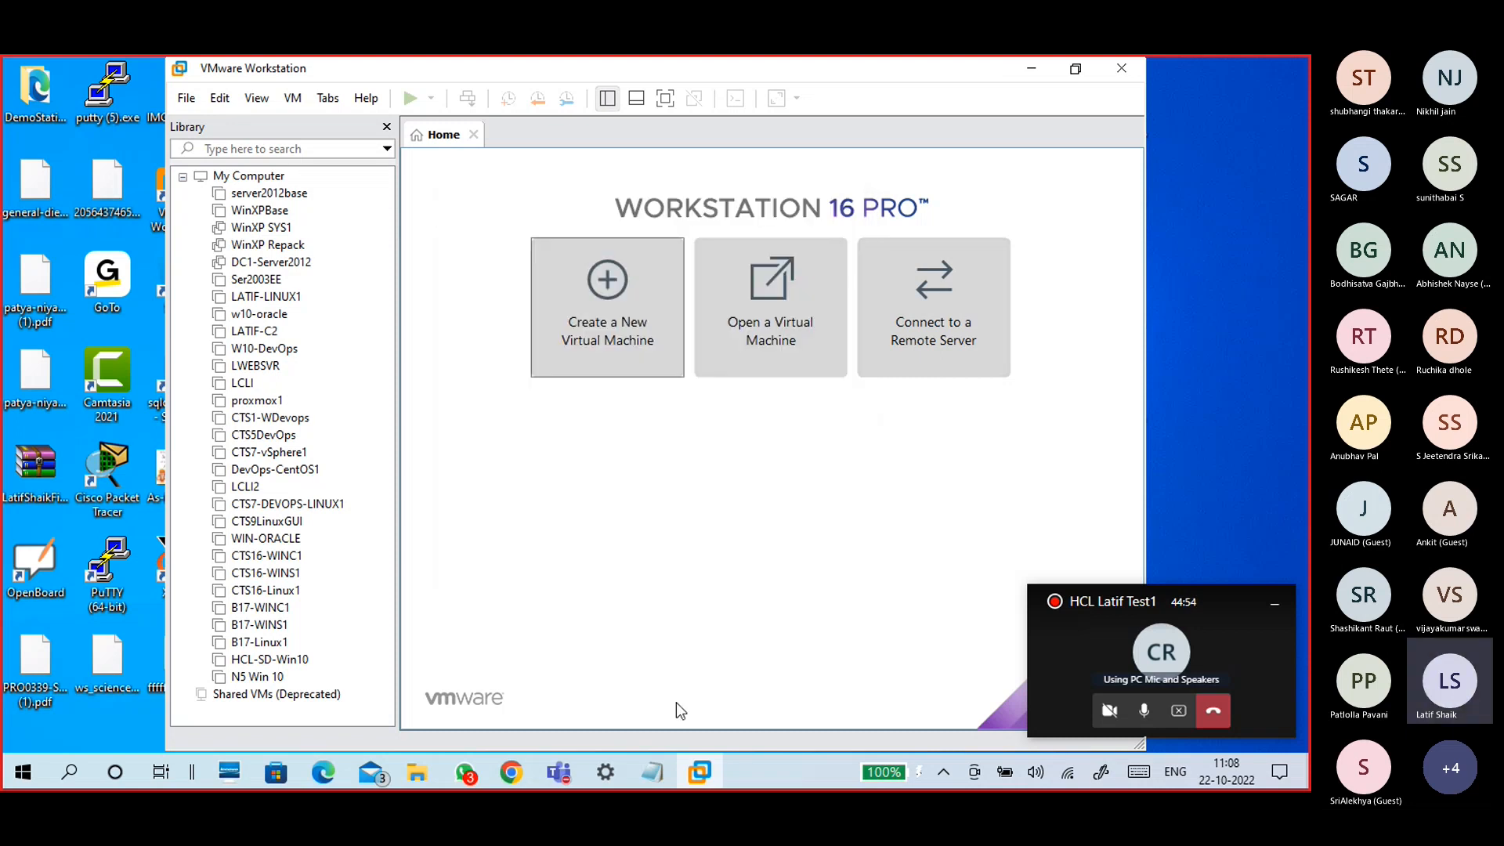
{"action": "left_click", "coordinate": [565, 438]}
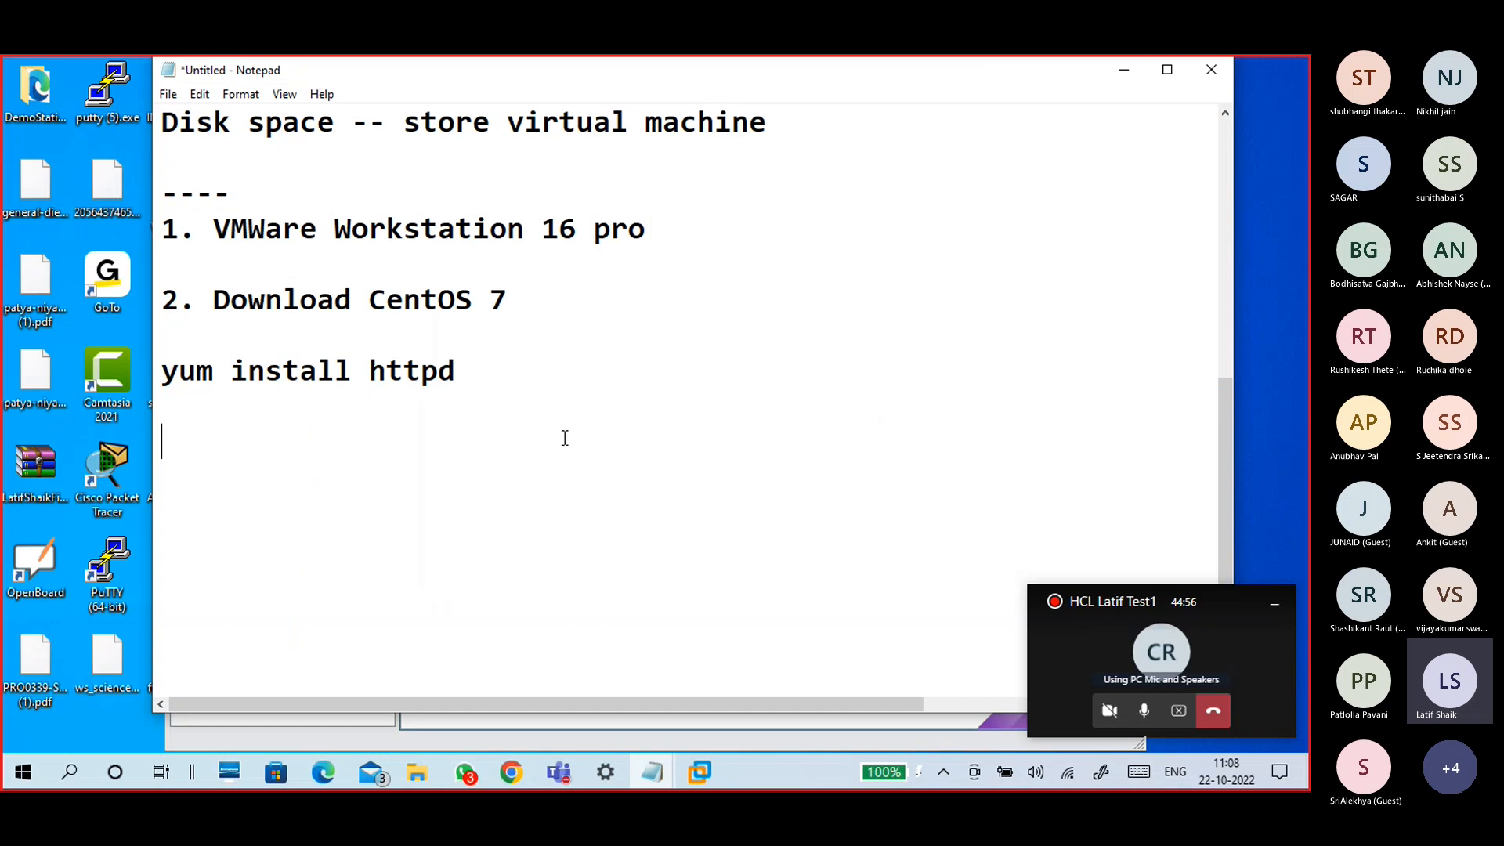
{"action": "key", "text": "Up"}
{"action": "key", "text": "shift+Up"}
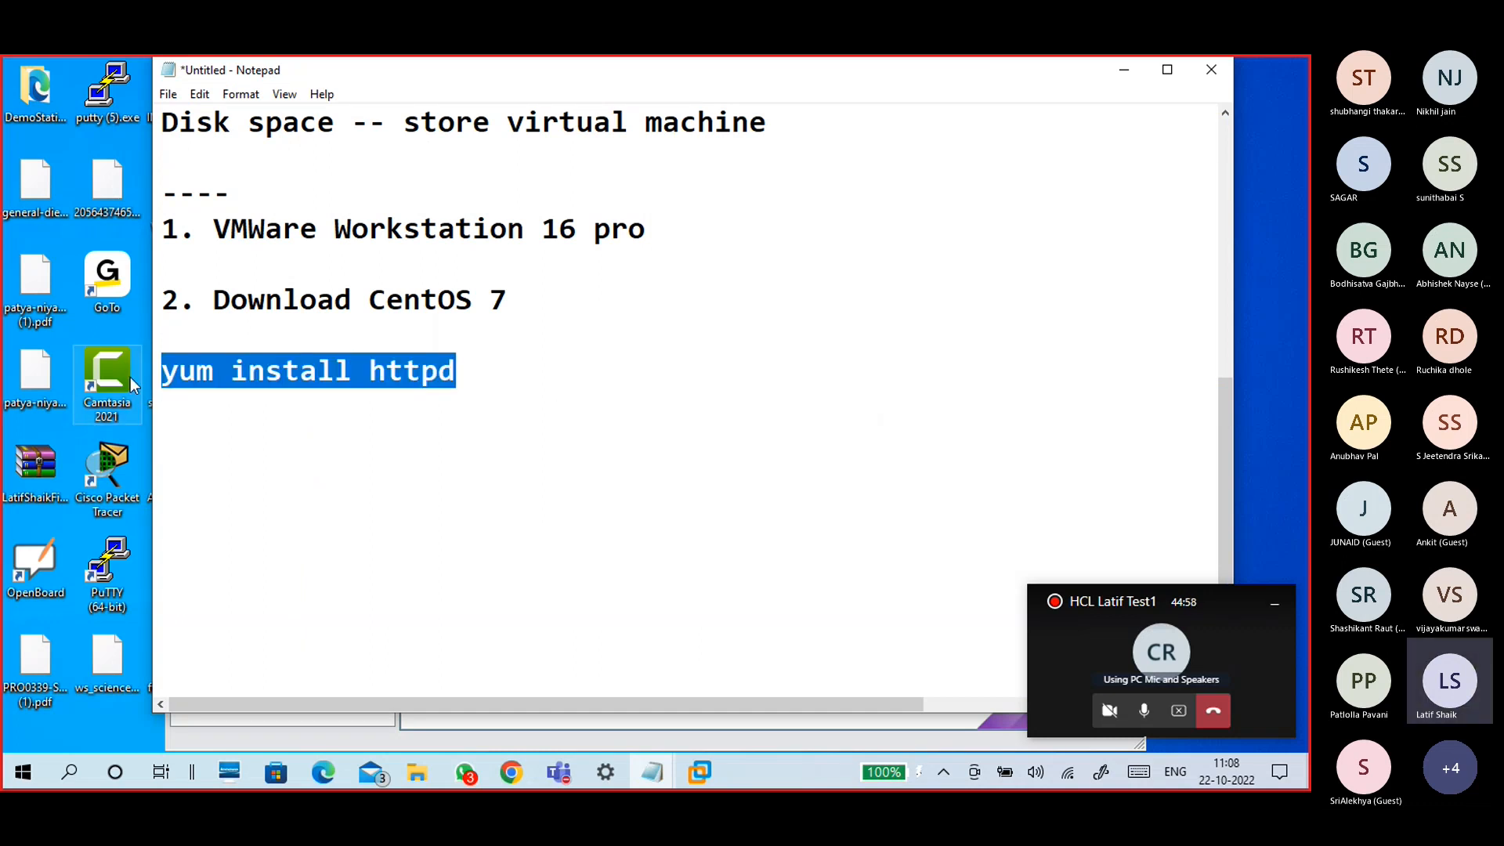
{"action": "key", "text": "Delete"}
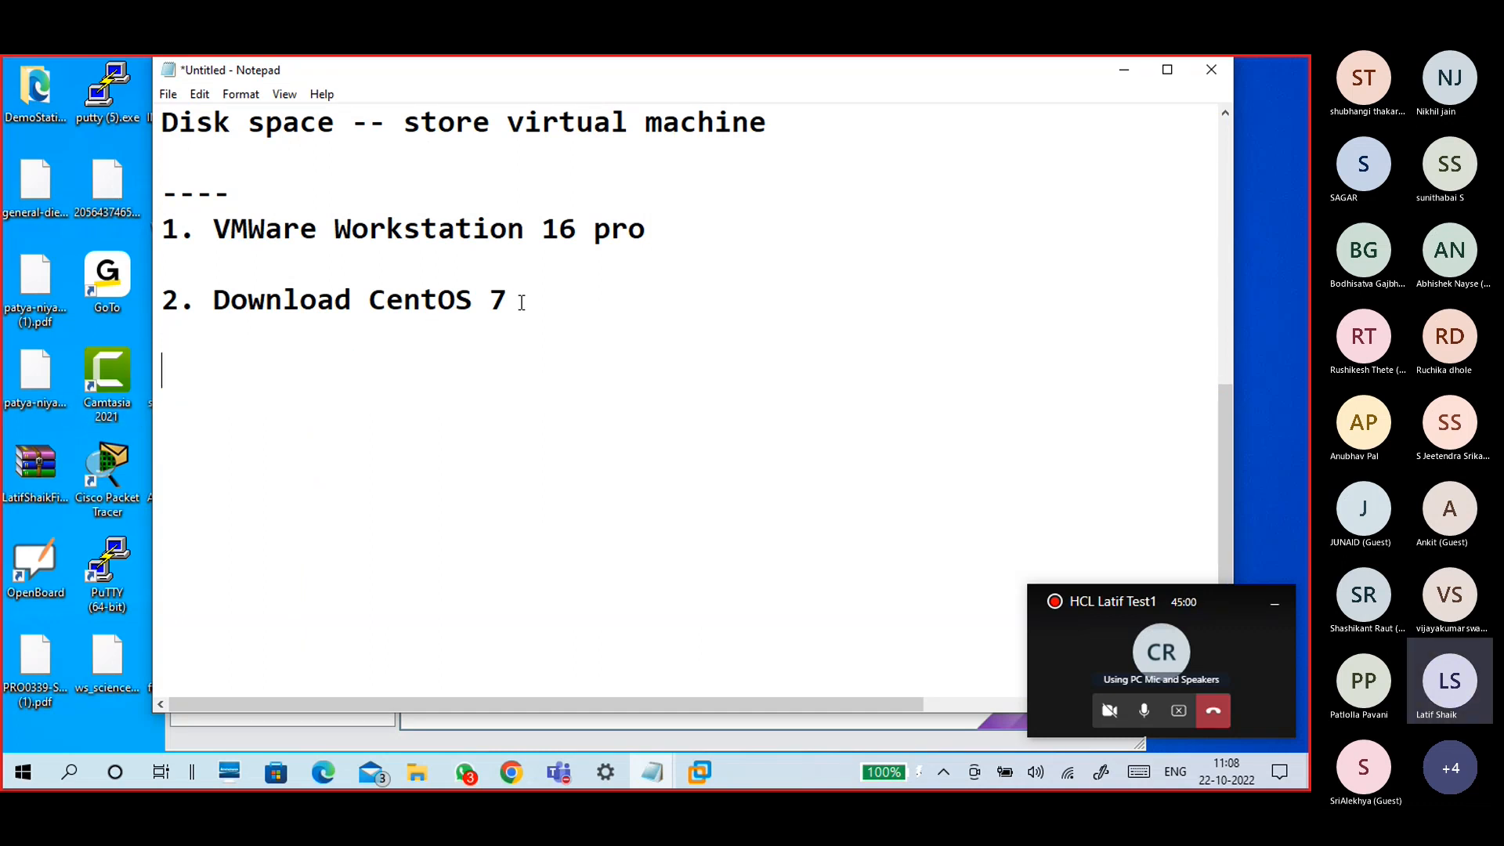
{"action": "left_click_drag", "start_coordinate": [520, 303], "coordinate": [216, 298]}
{"action": "left_click", "coordinate": [276, 427]}
{"action": "left_click_drag", "start_coordinate": [509, 300], "coordinate": [369, 305]}
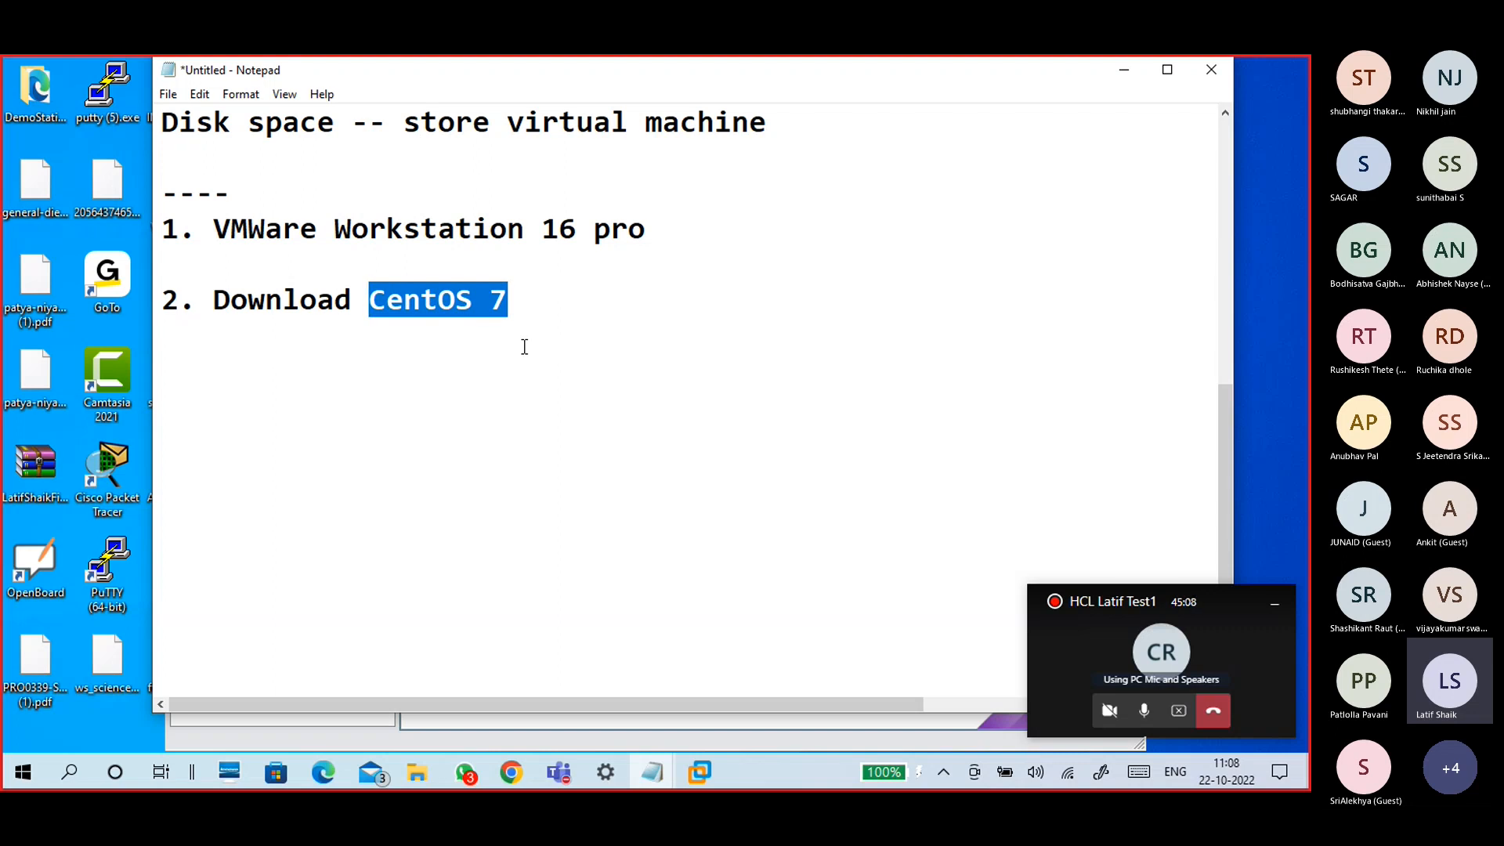
{"action": "left_click_drag", "start_coordinate": [681, 228], "coordinate": [213, 223]}
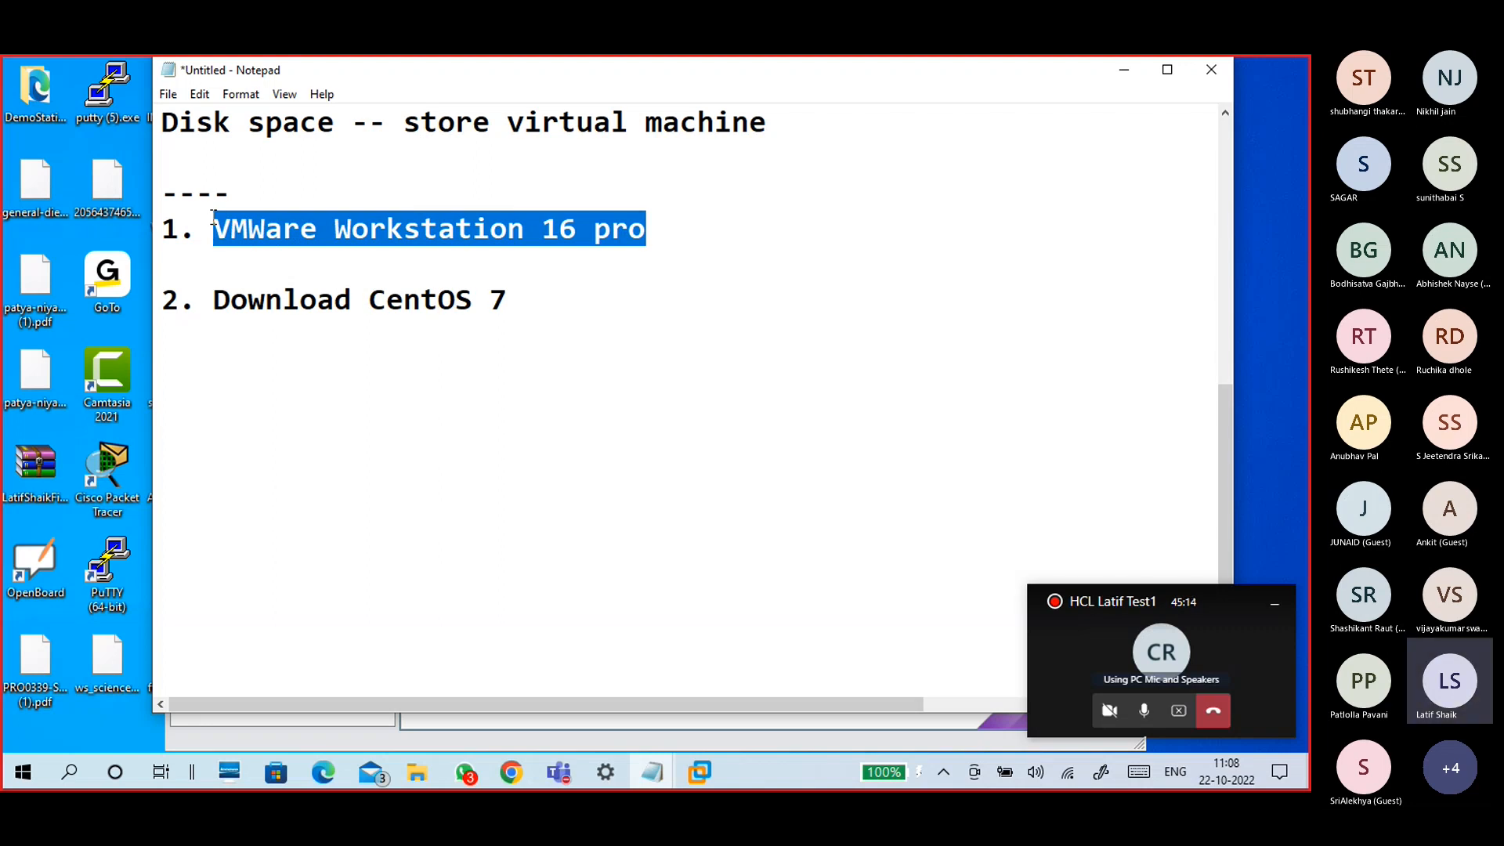
{"action": "left_click_drag", "start_coordinate": [529, 296], "coordinate": [396, 304]}
{"action": "left_click", "coordinate": [421, 378]}
Add the line "-- download and install vmware workstation" under item 1 of the notes, followed by an empty line
{"action": "left_click", "coordinate": [251, 270]}
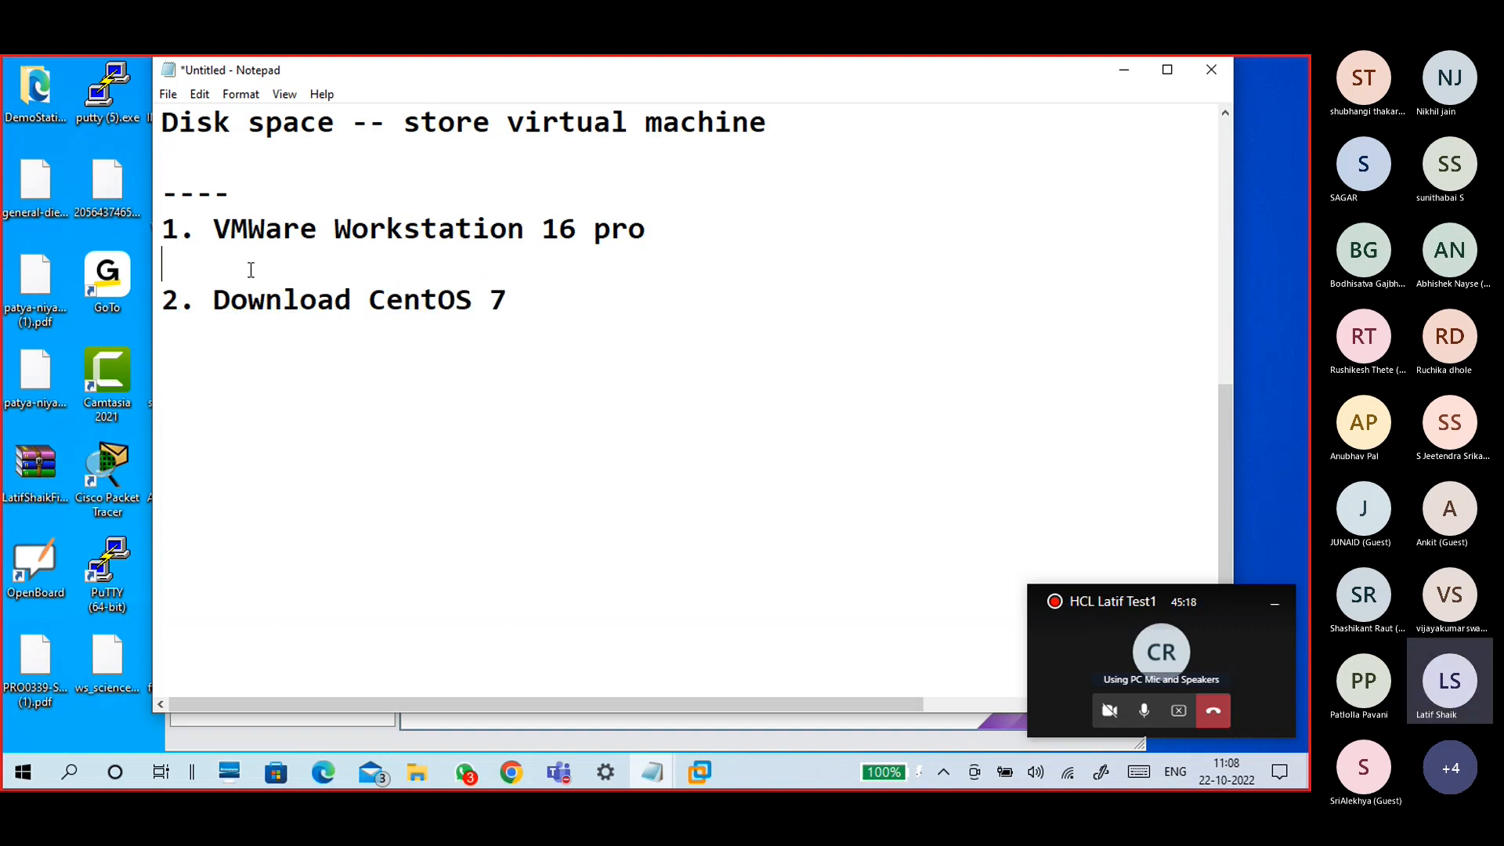
{"action": "type", "text": "-- download "}
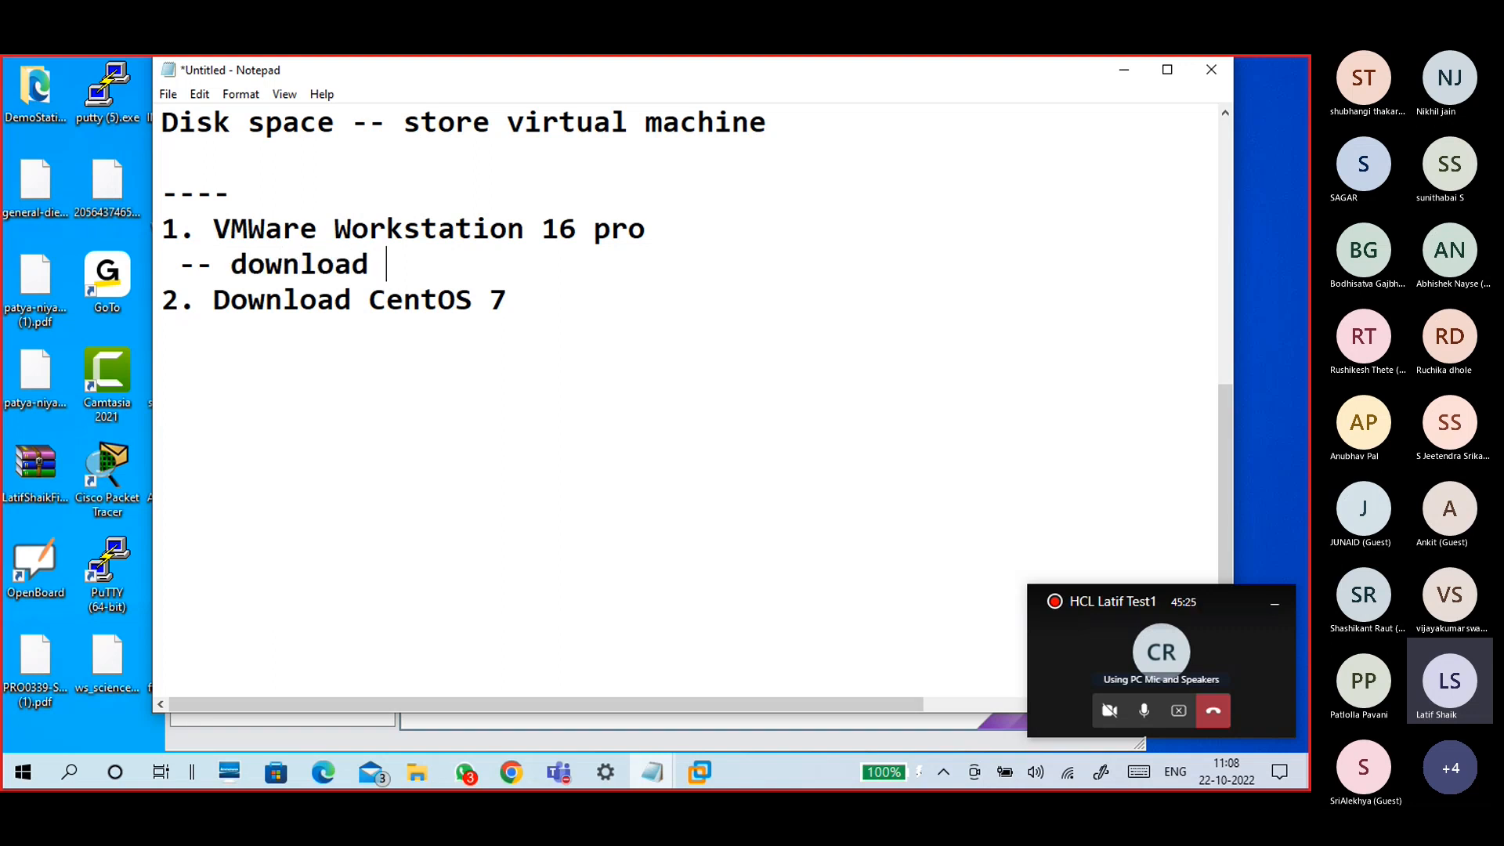
{"action": "type", "text": "vm"}
{"action": "type", "text": "and install "}
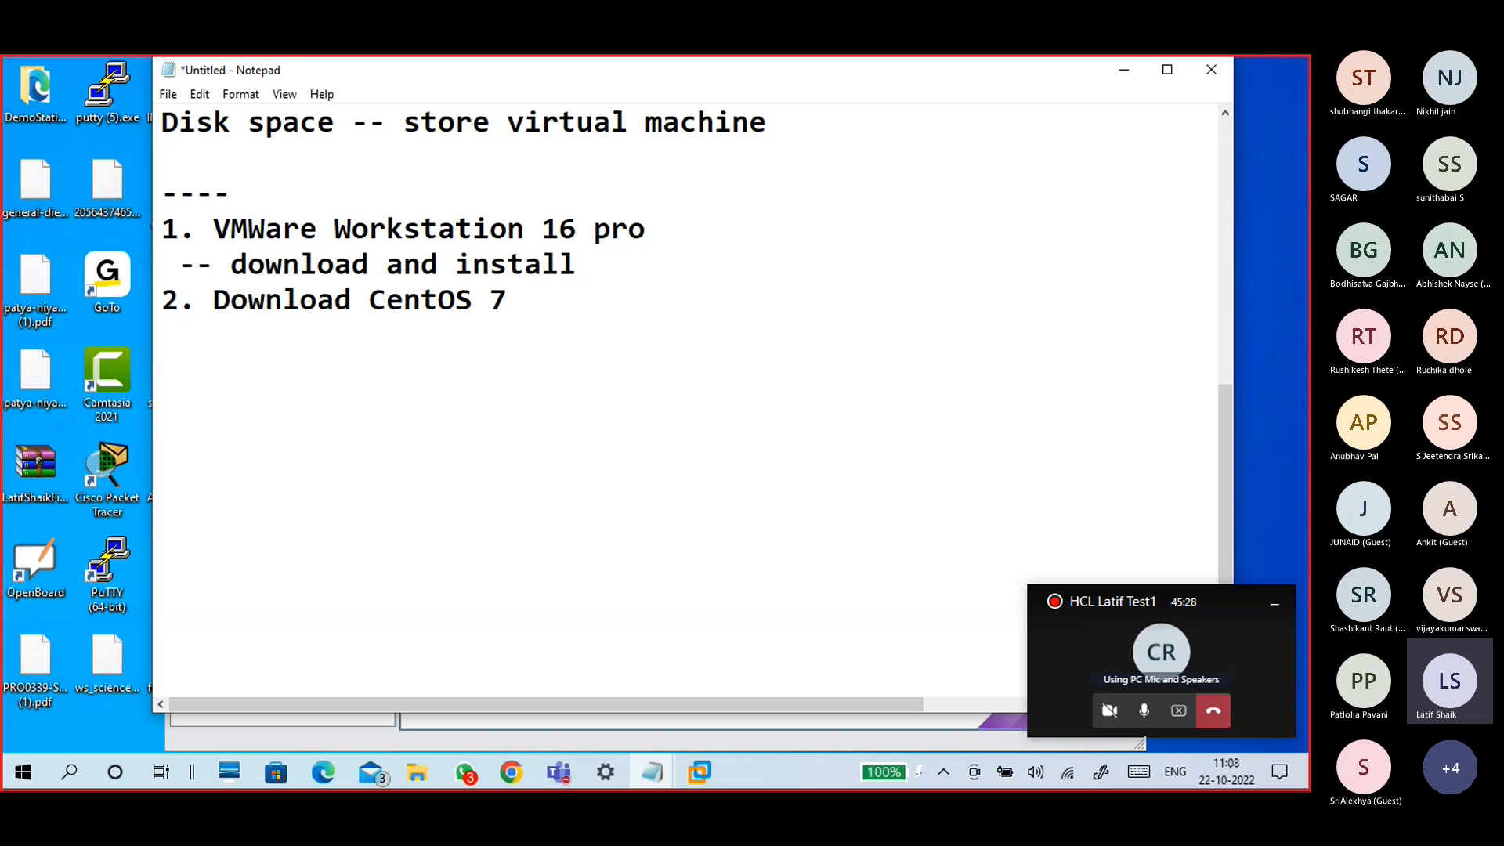
{"action": "type", "text": "vmware "}
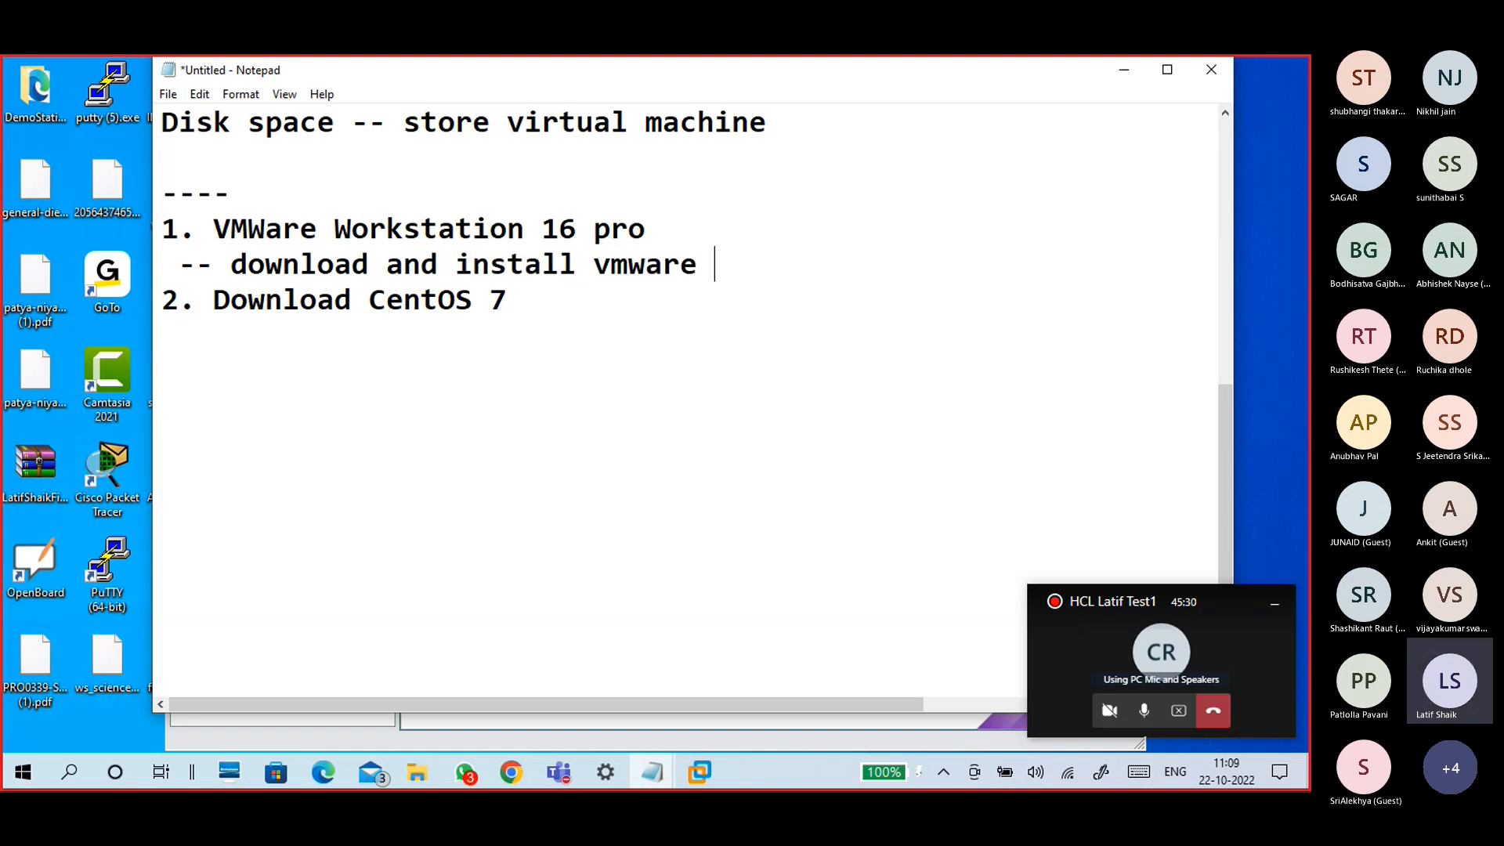
{"action": "type", "text": "workst"}
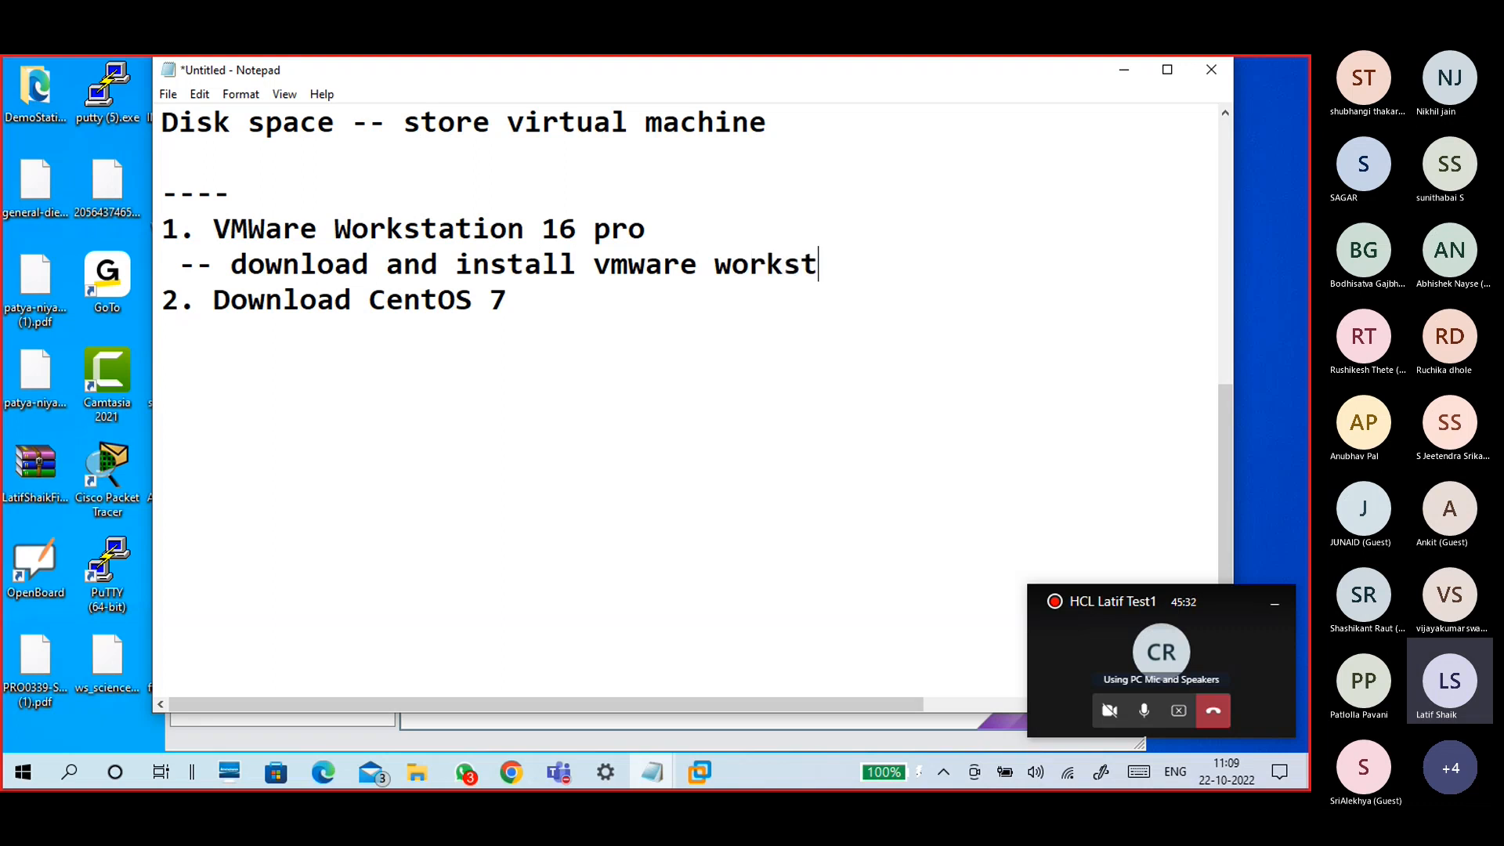
{"action": "type", "text": "ation"}
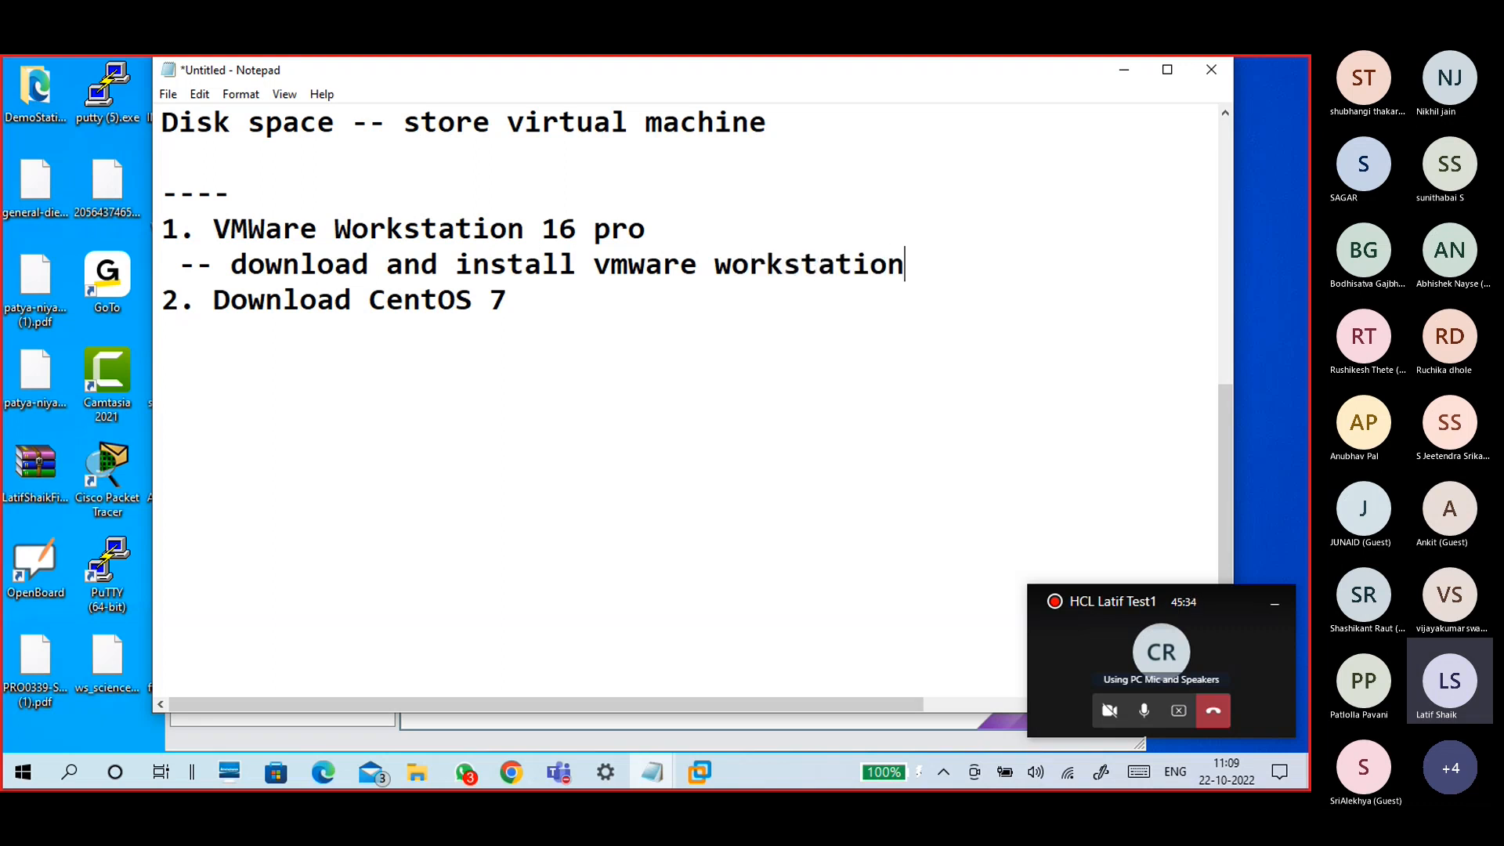
{"action": "key", "text": "Return"}
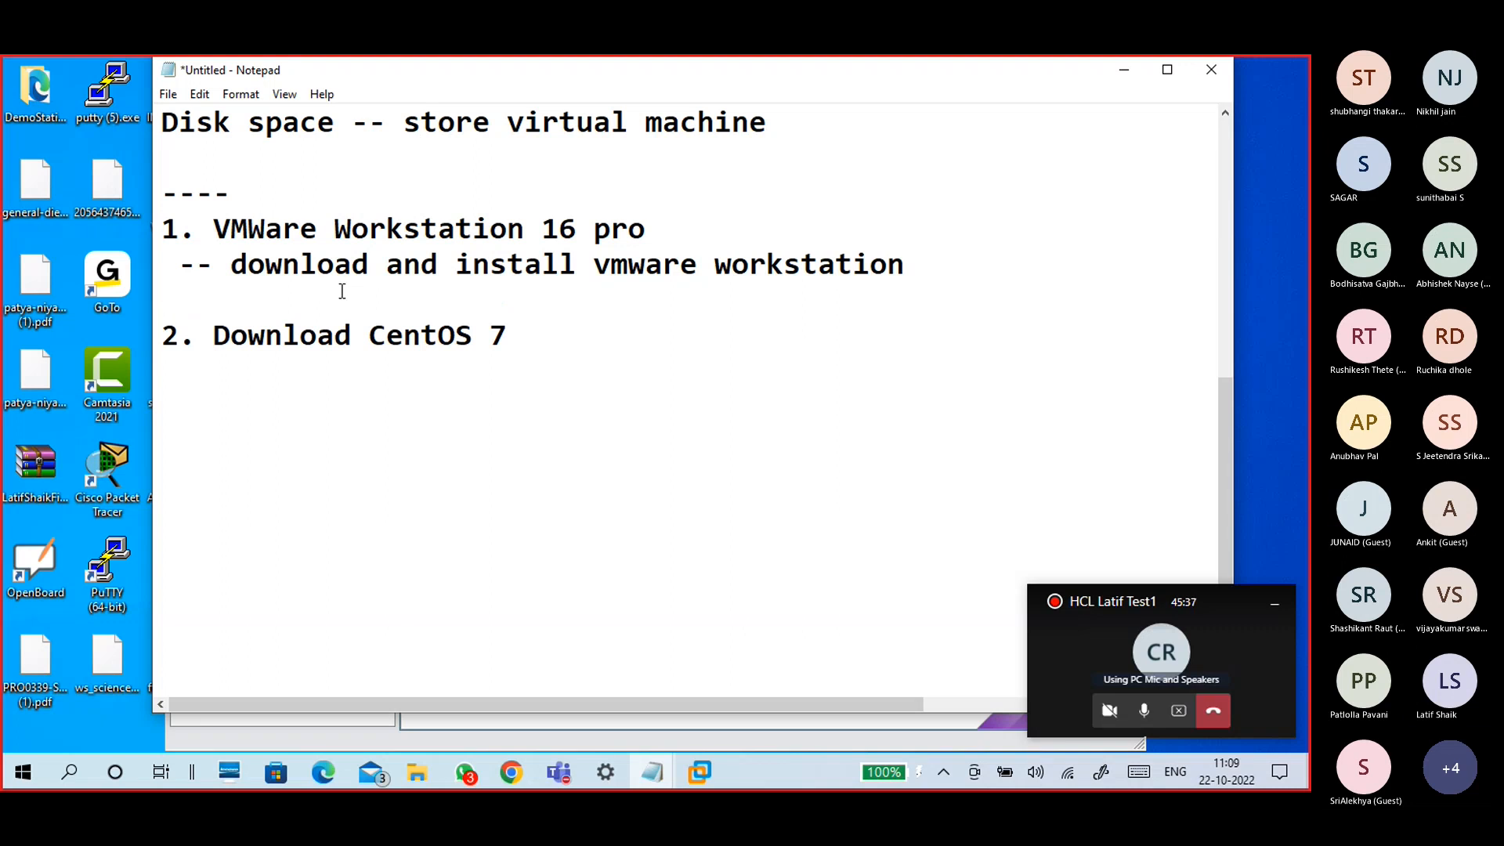
{"action": "left_click_drag", "start_coordinate": [908, 265], "coordinate": [439, 270]}
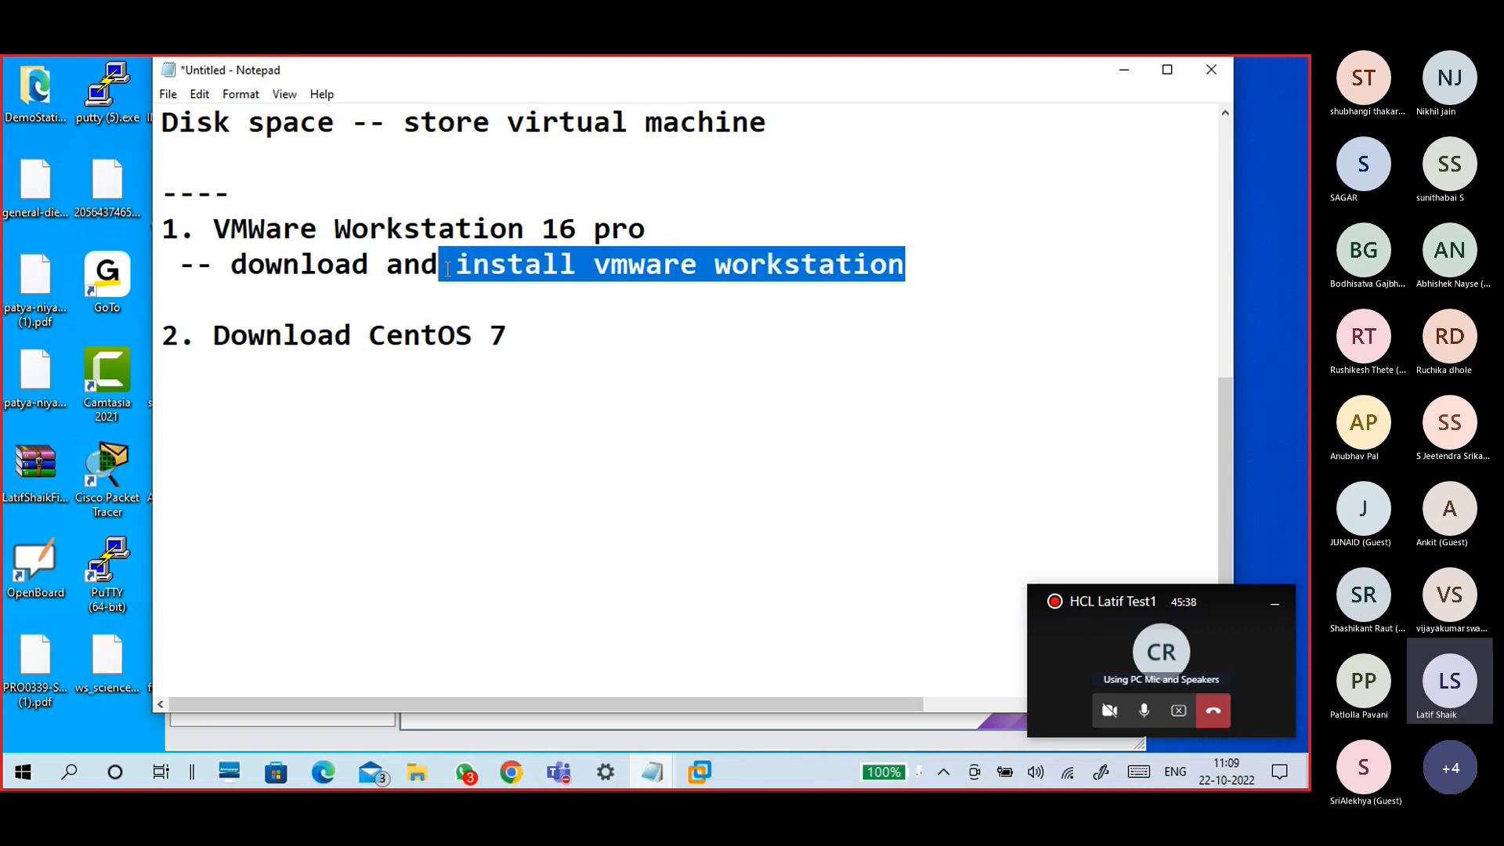
{"action": "left_click", "coordinate": [497, 296]}
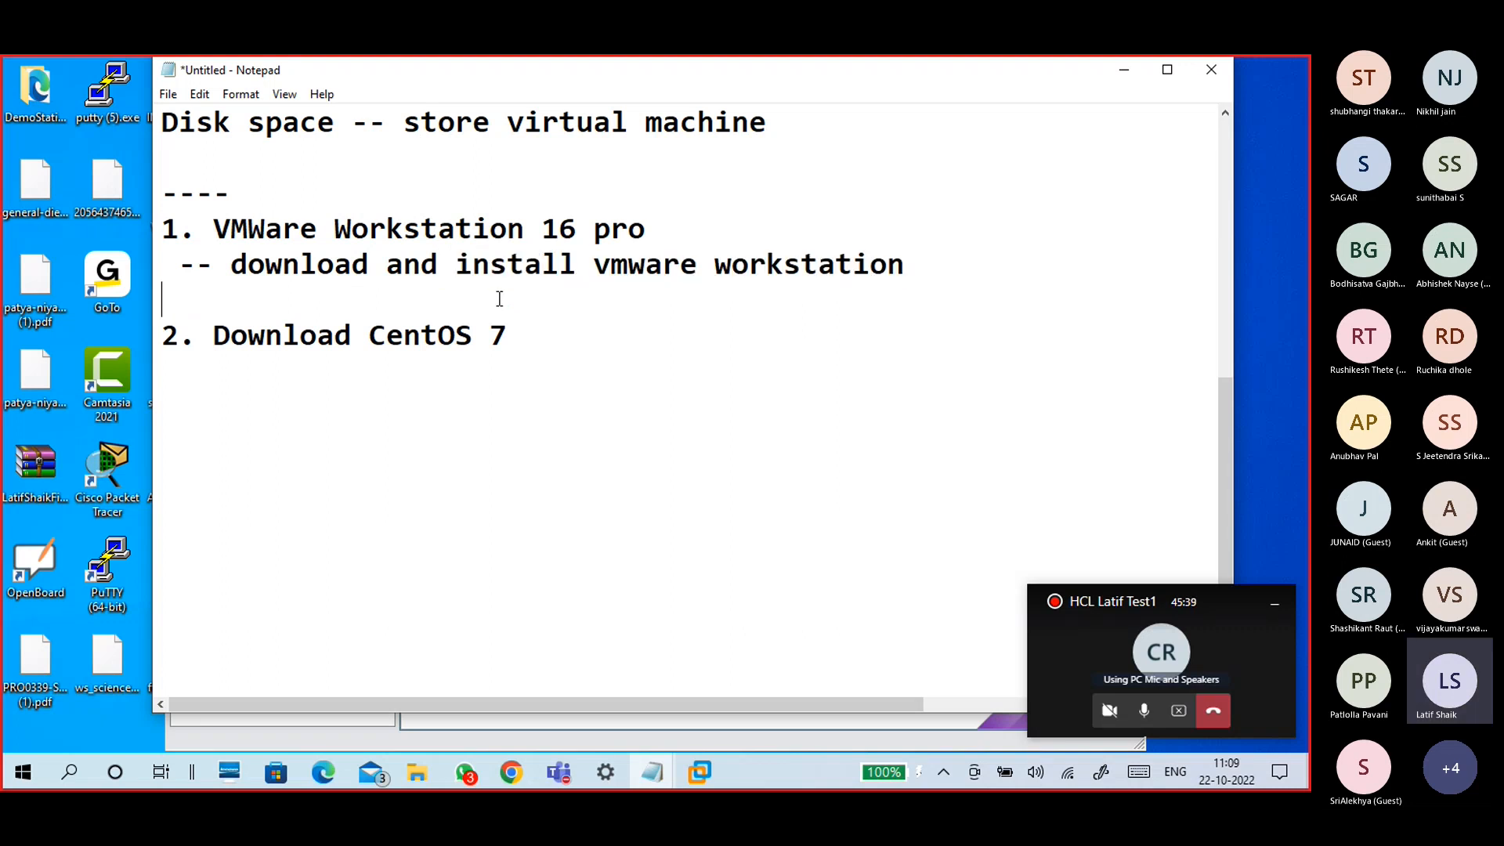
{"action": "left_click", "coordinate": [564, 381]}
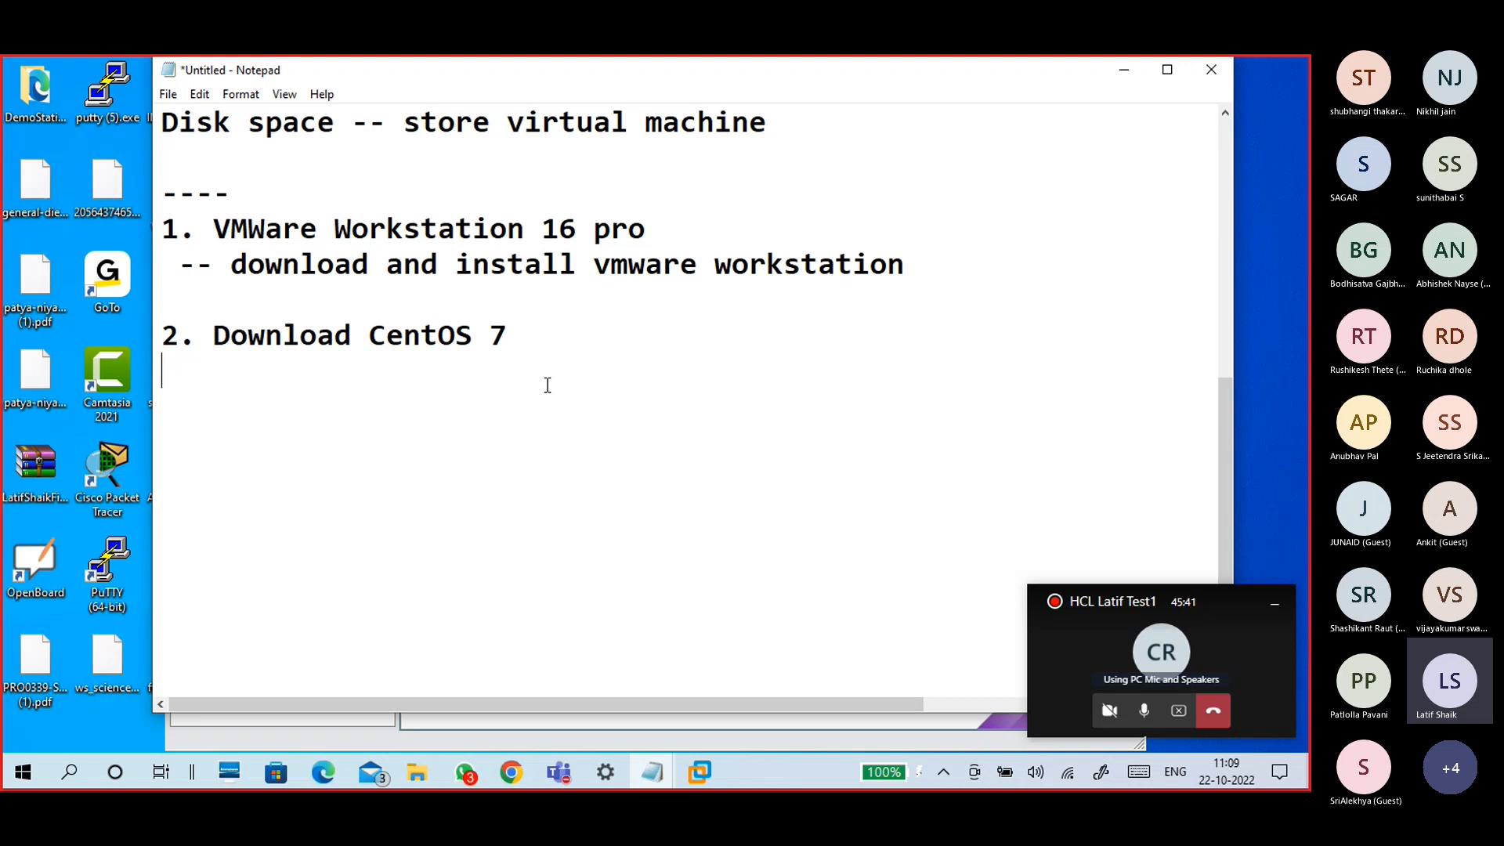
Minimise the Notepad notes, close VMware Workstation and launch it again from the desktop
{"action": "left_click", "coordinate": [1122, 70]}
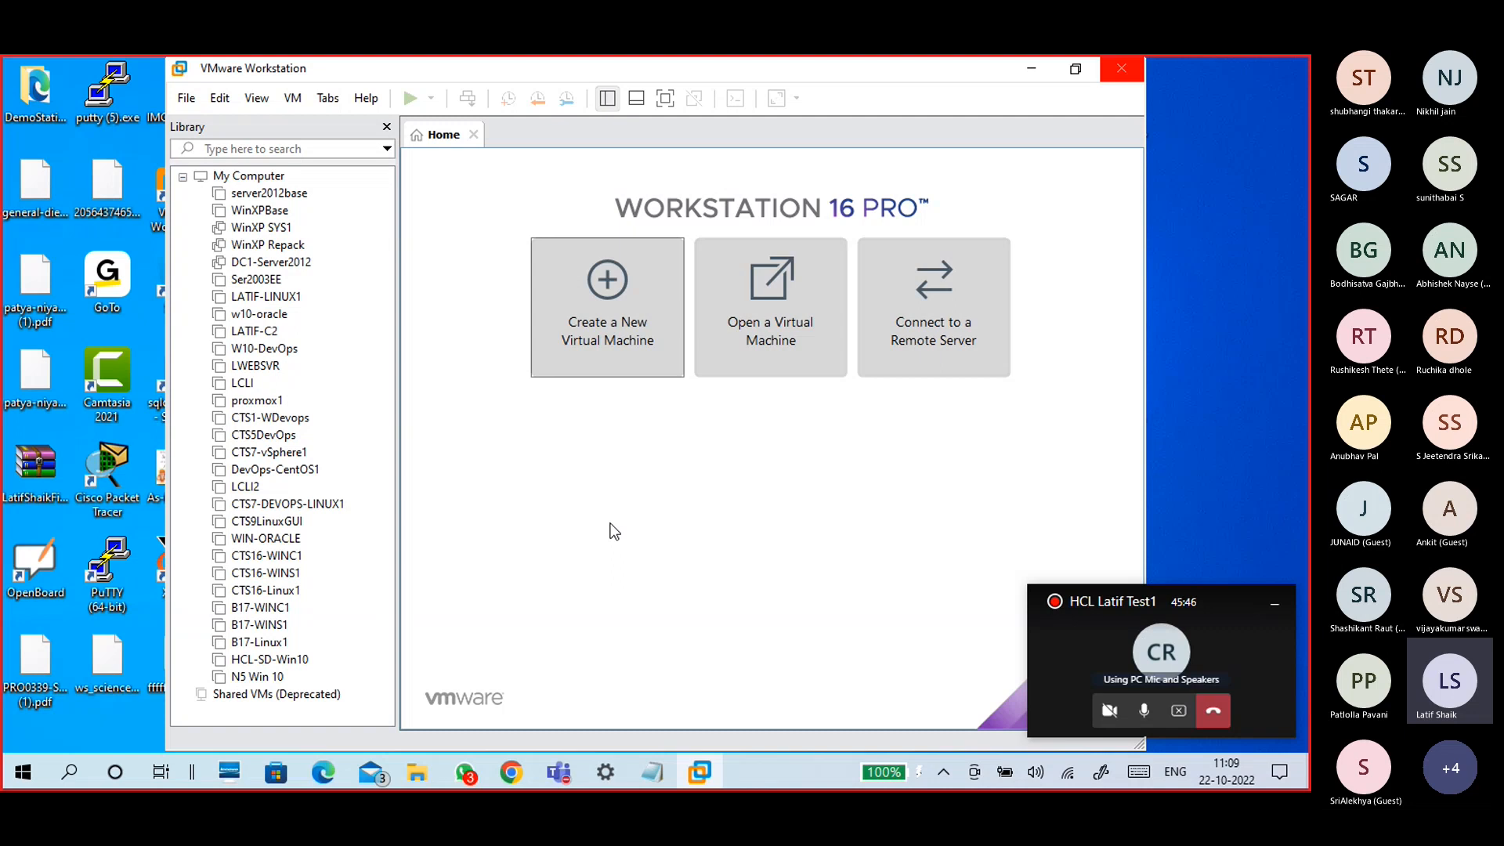
{"action": "left_click", "coordinate": [1124, 72]}
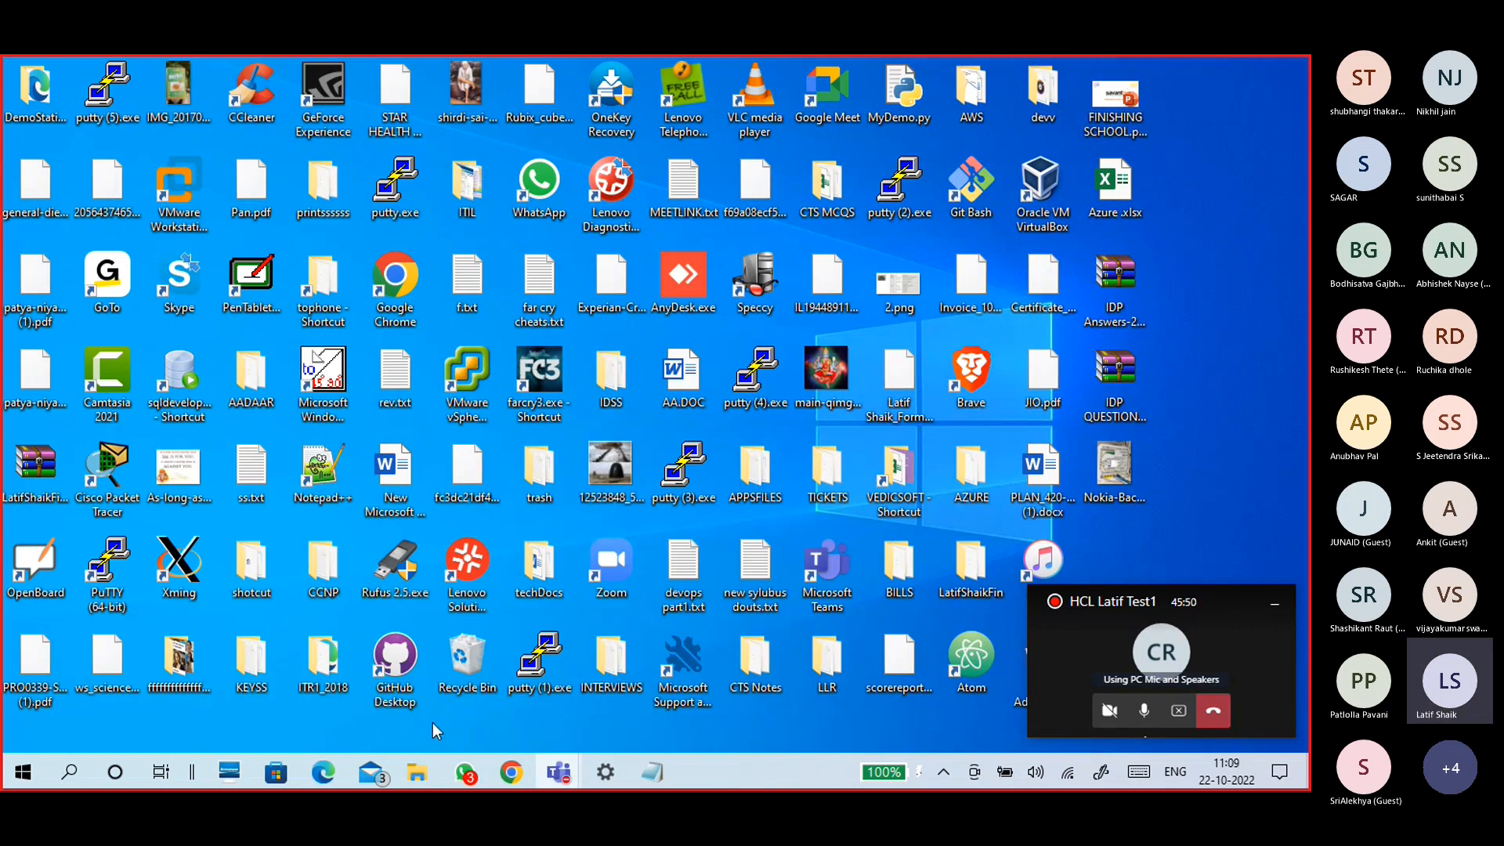
{"action": "double_click", "coordinate": [179, 192]}
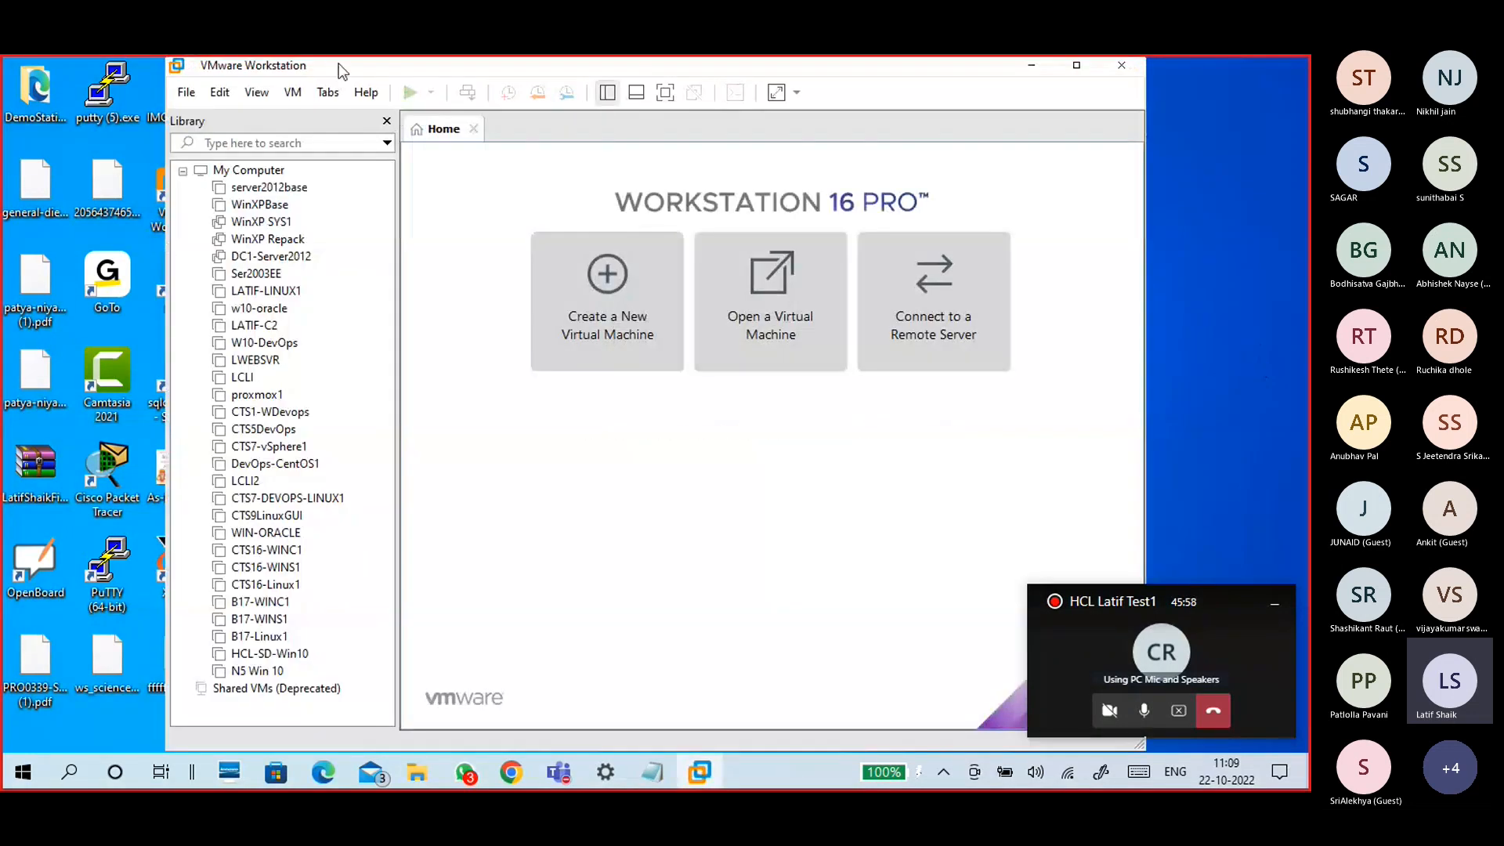
Examine the product version and license status of VMware Workstation in its About information, and close the program
{"action": "left_click", "coordinate": [373, 96]}
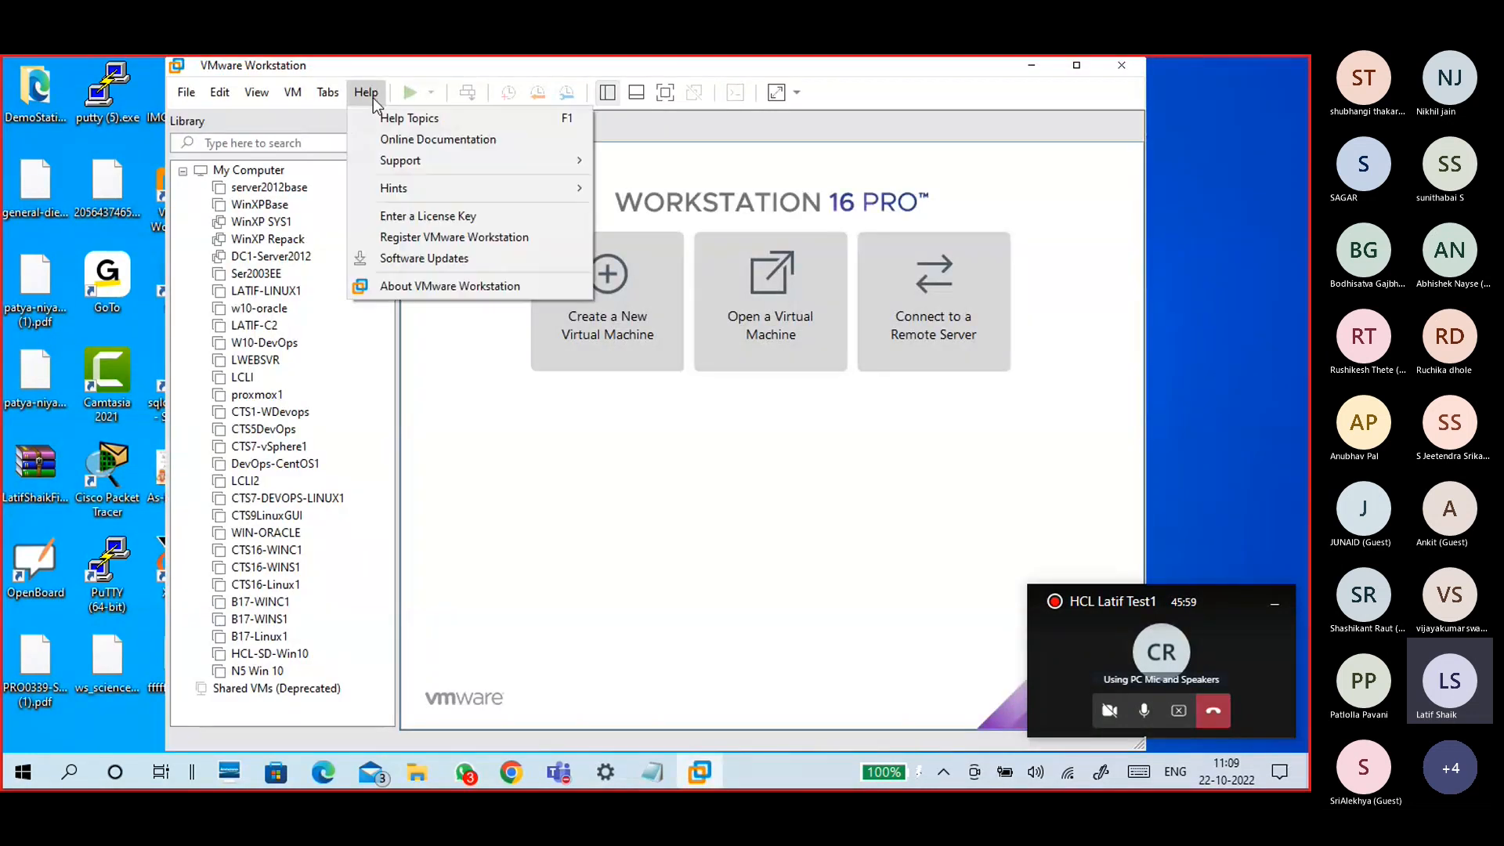
{"action": "left_click", "coordinate": [420, 287]}
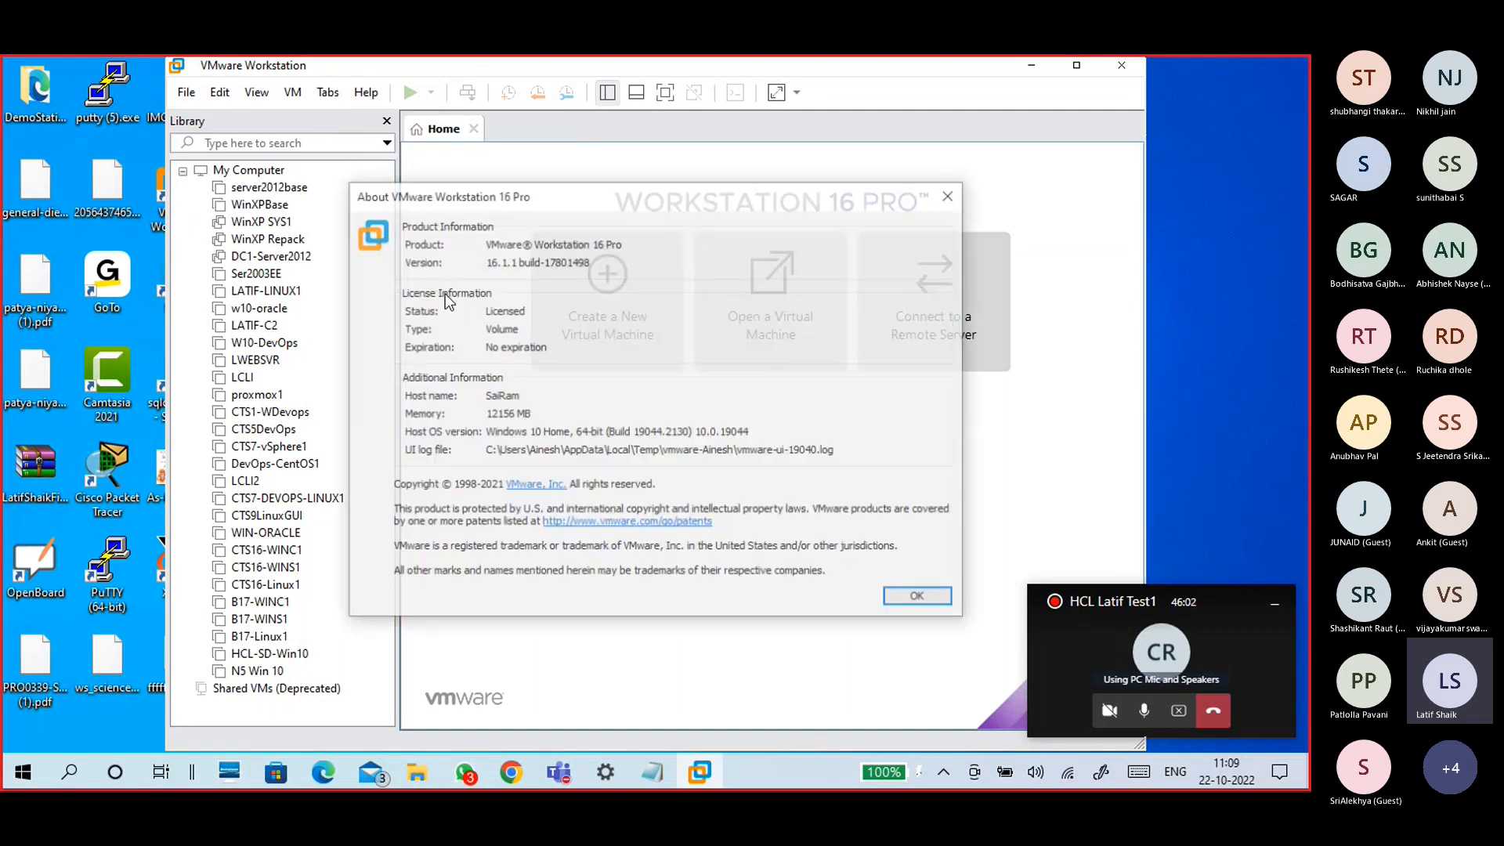
{"action": "double_click", "coordinate": [521, 312]}
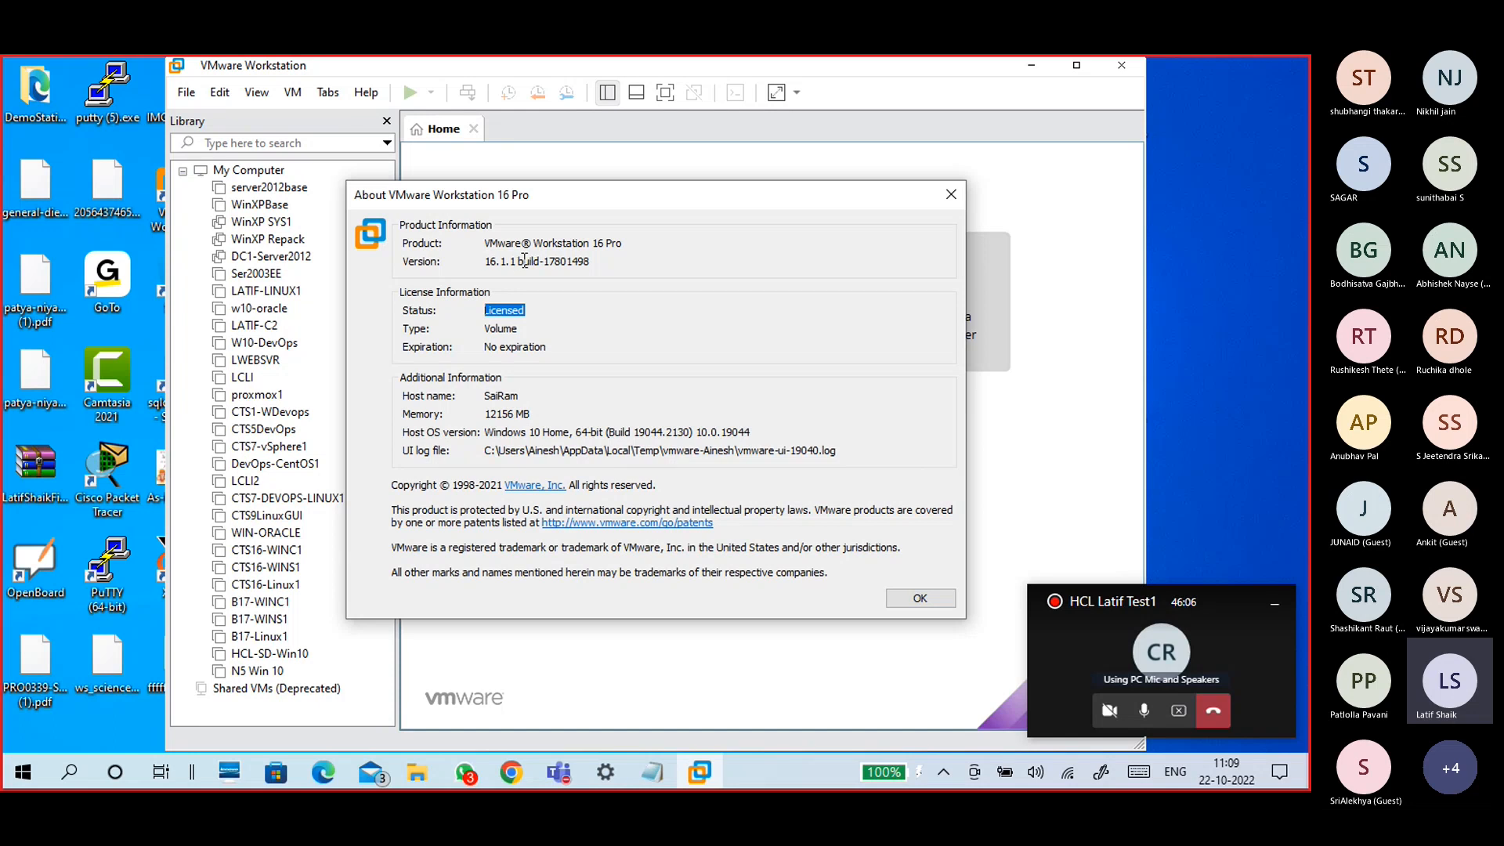
{"action": "left_click_drag", "start_coordinate": [525, 261], "coordinate": [475, 262]}
{"action": "left_click", "coordinate": [555, 263]}
{"action": "left_click_drag", "start_coordinate": [593, 262], "coordinate": [477, 270]}
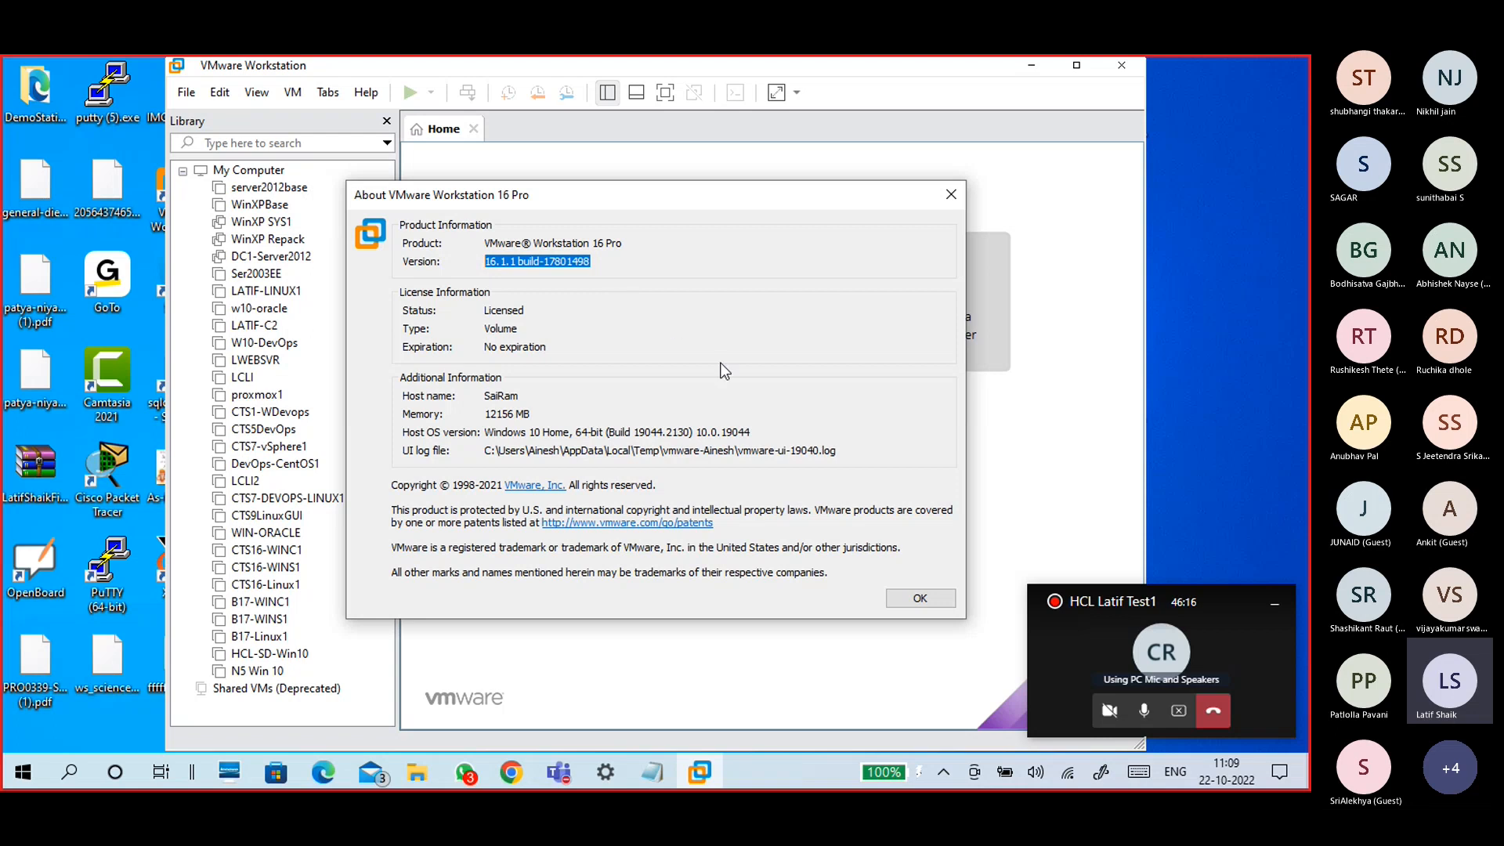
{"action": "left_click", "coordinate": [931, 597]}
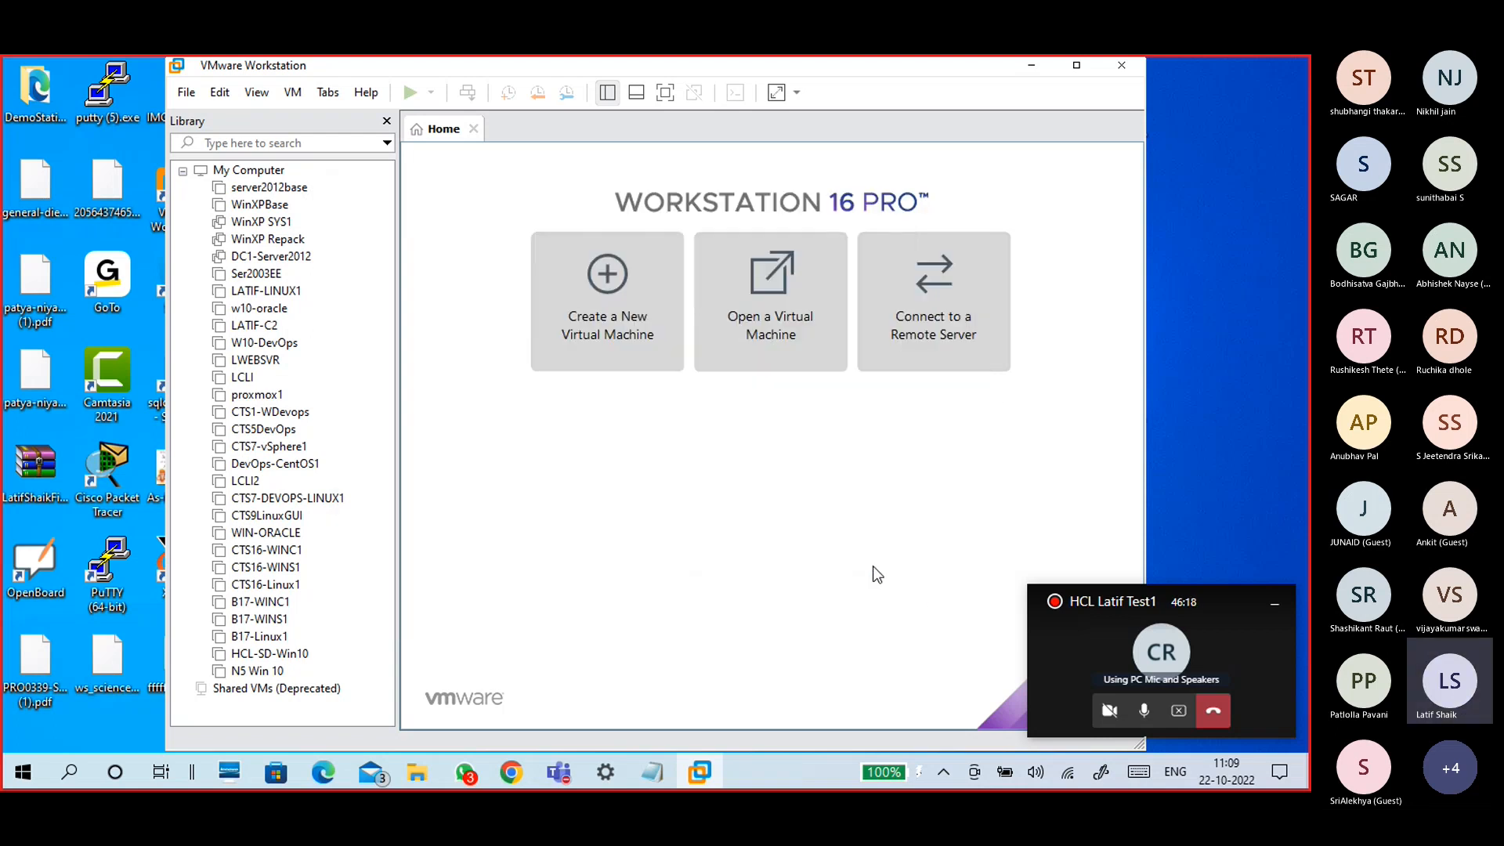
{"action": "left_click", "coordinate": [1122, 64]}
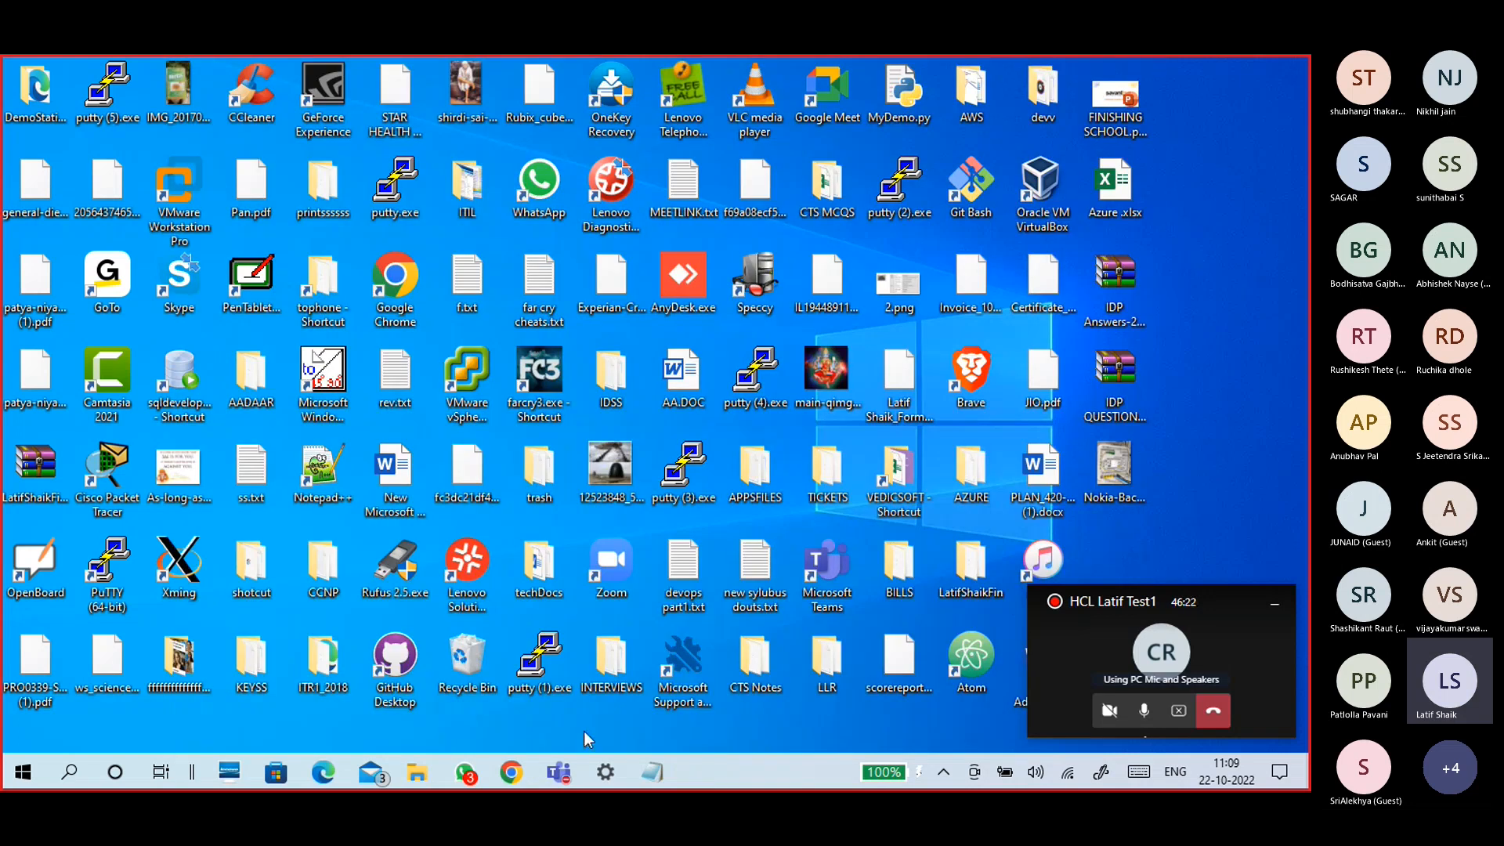
Bring up Chrome and return to Notepad to review the note on downloading VMware Workstation
{"action": "left_click", "coordinate": [513, 774]}
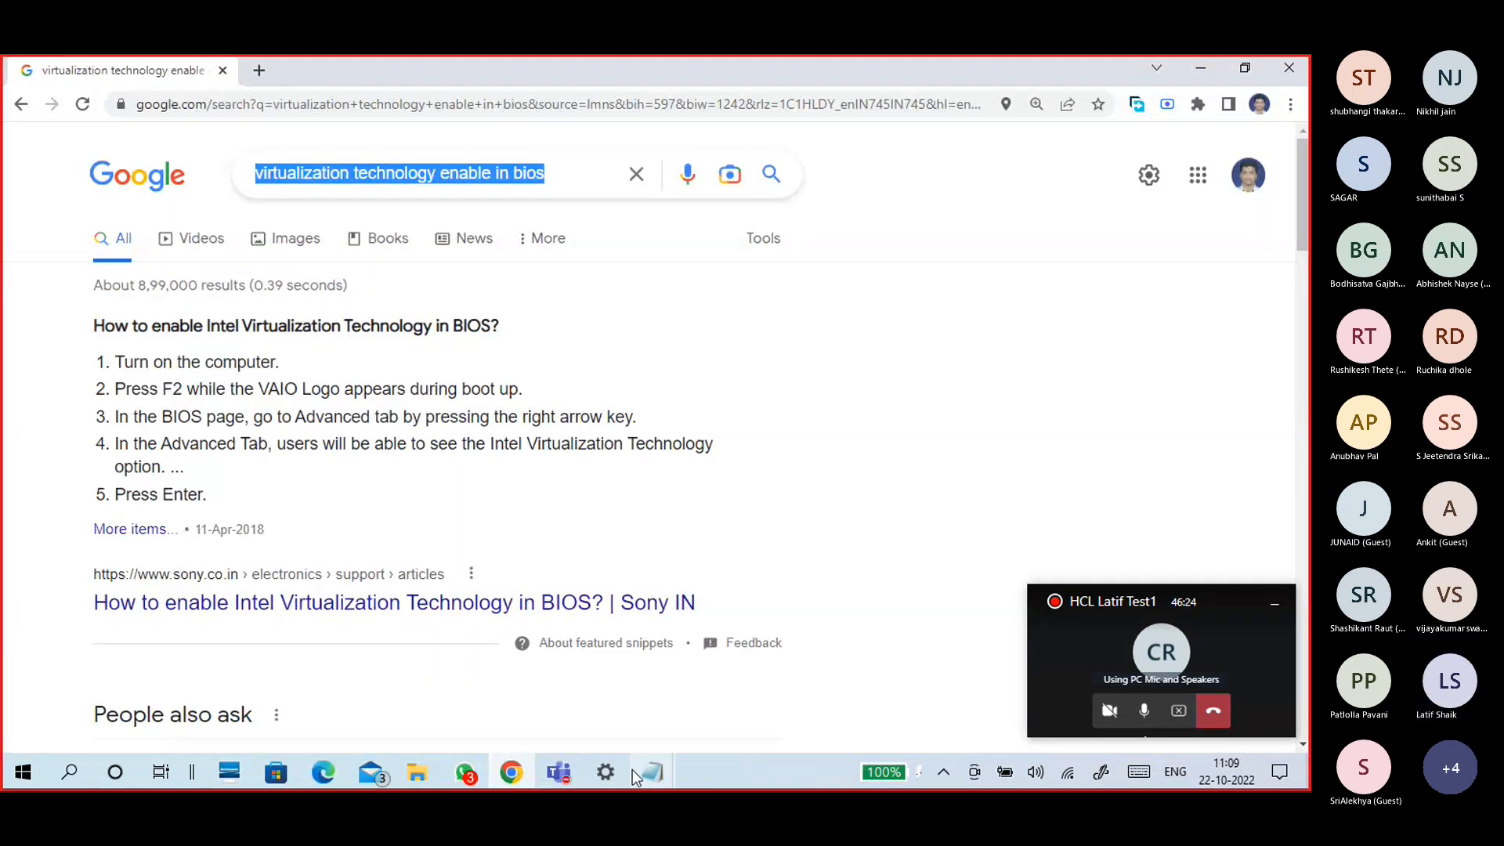
{"action": "mouse_move", "coordinate": [655, 783]}
{"action": "left_click", "coordinate": [721, 732]}
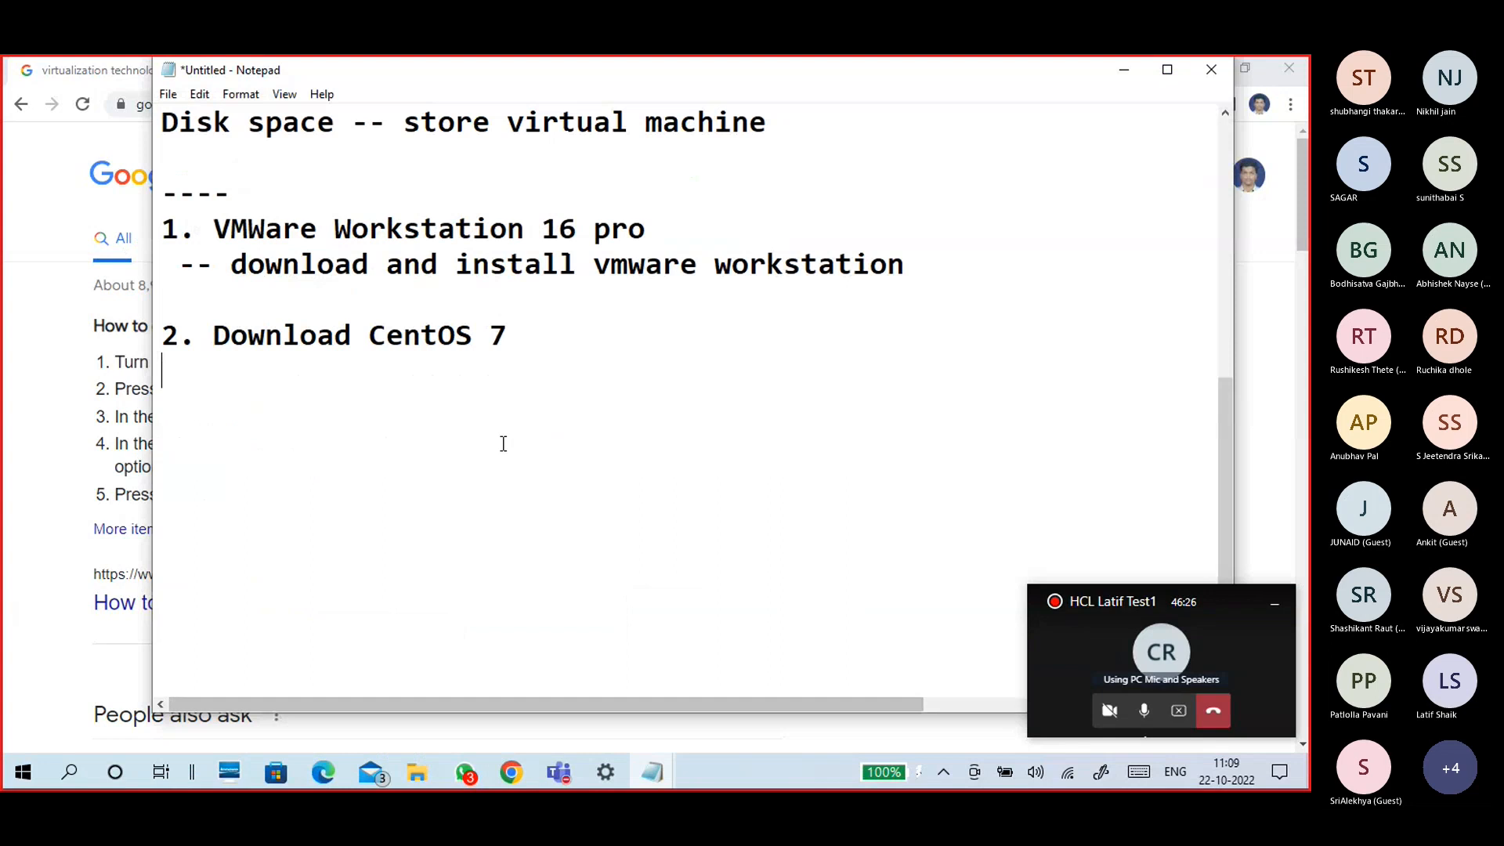
{"action": "left_click", "coordinate": [350, 470]}
{"action": "left_click", "coordinate": [208, 430]}
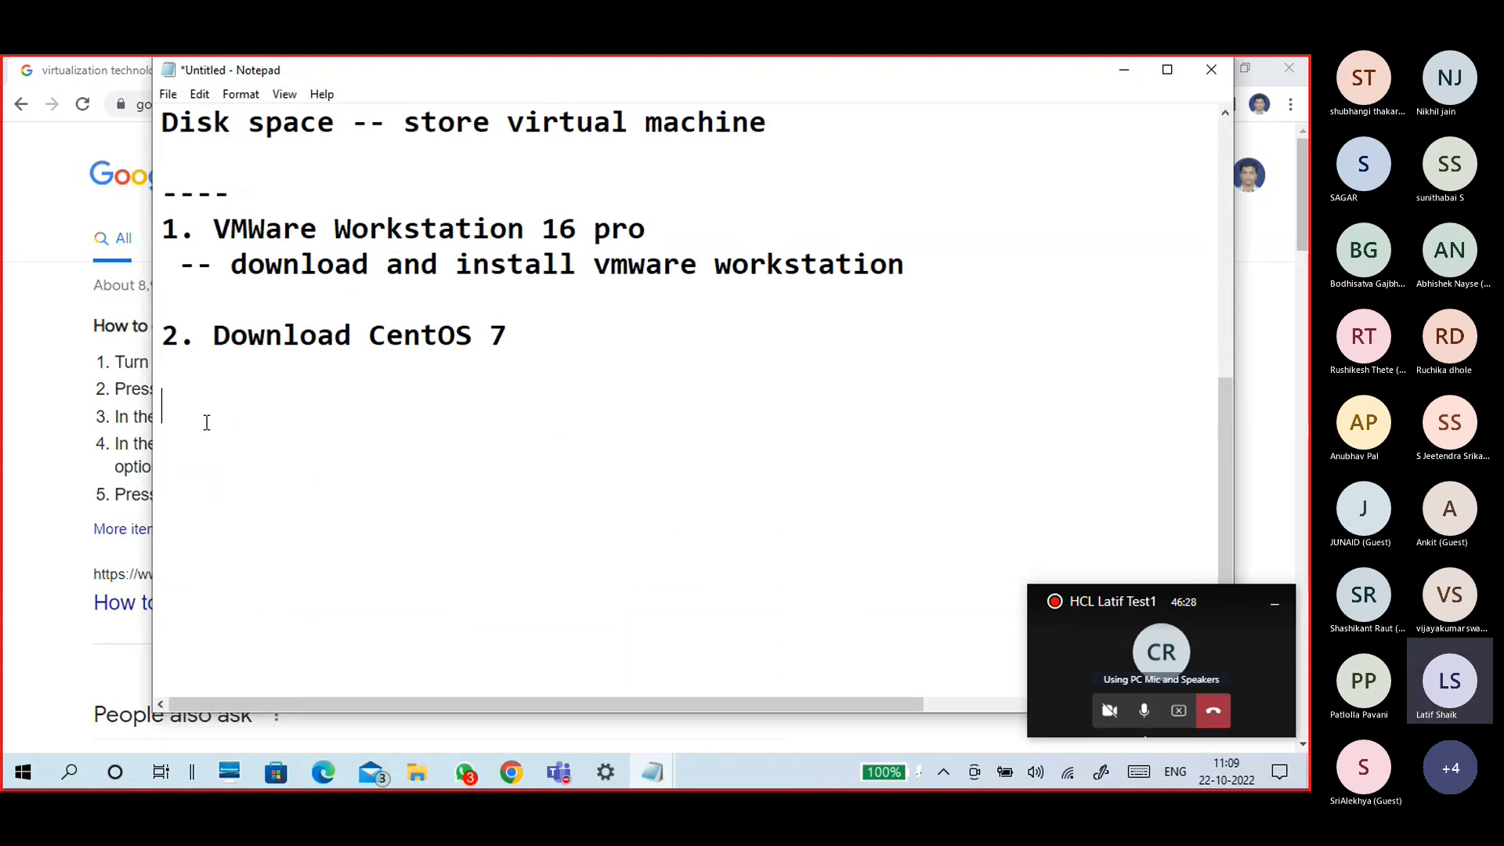
{"action": "left_click_drag", "start_coordinate": [368, 267], "coordinate": [233, 271]}
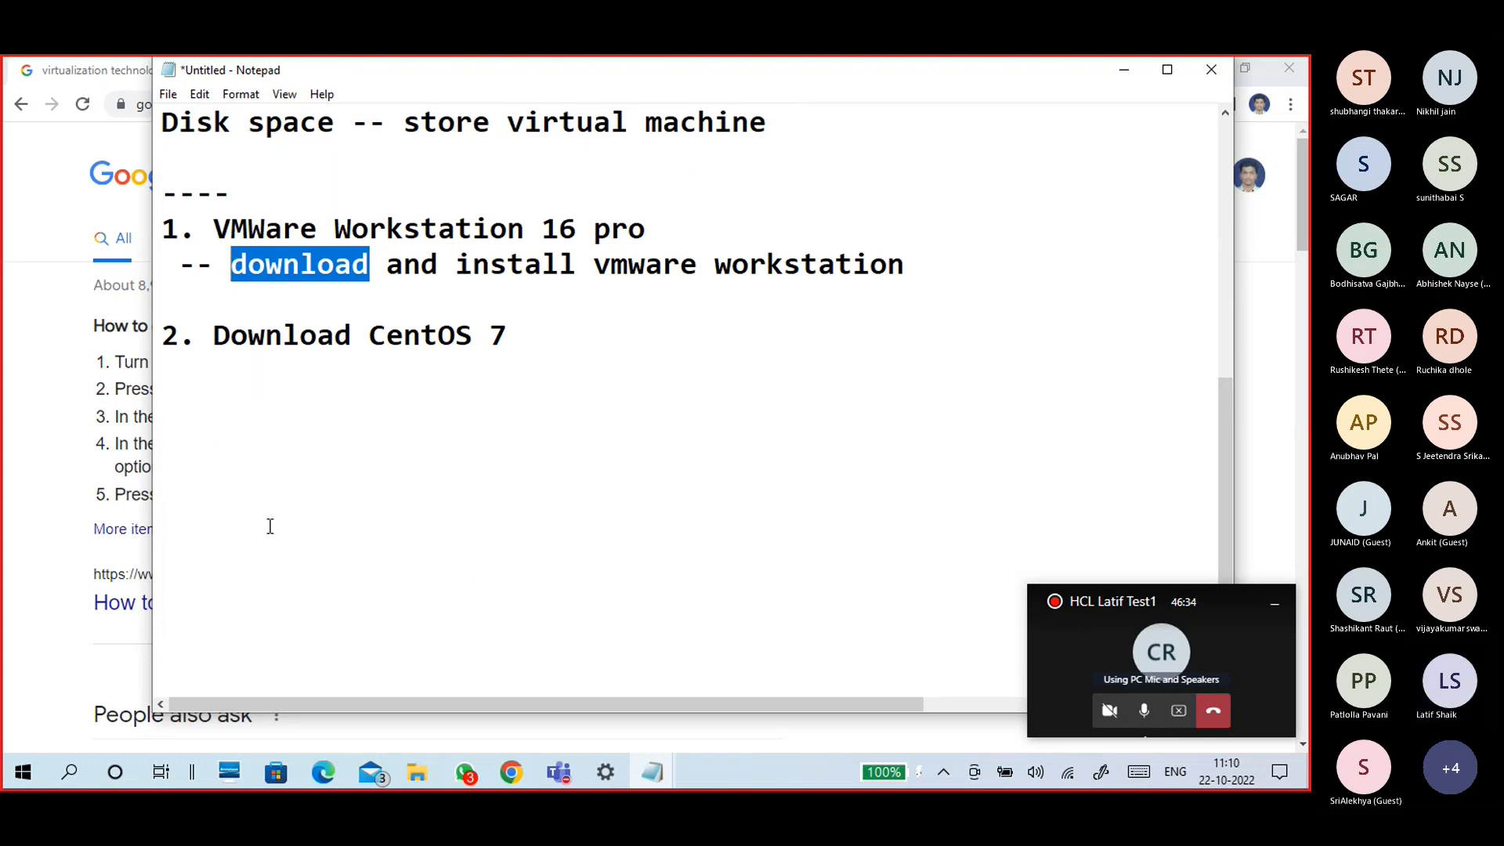
{"action": "left_click", "coordinate": [222, 401]}
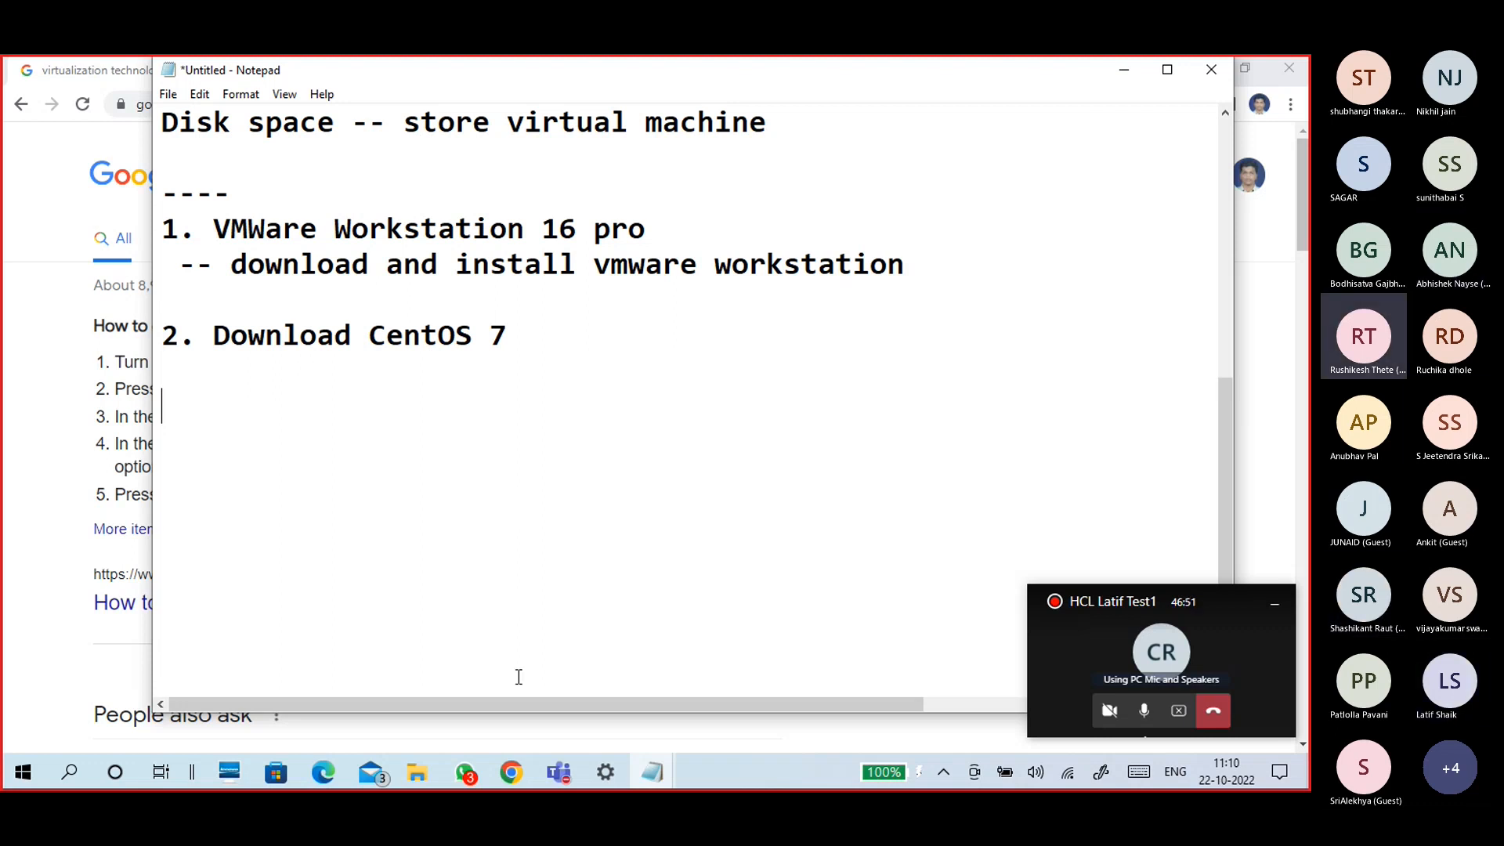
Switch to Chrome, open a new tab and close the tab with the BIOS virtualization search
{"action": "key", "text": "alt+Tab"}
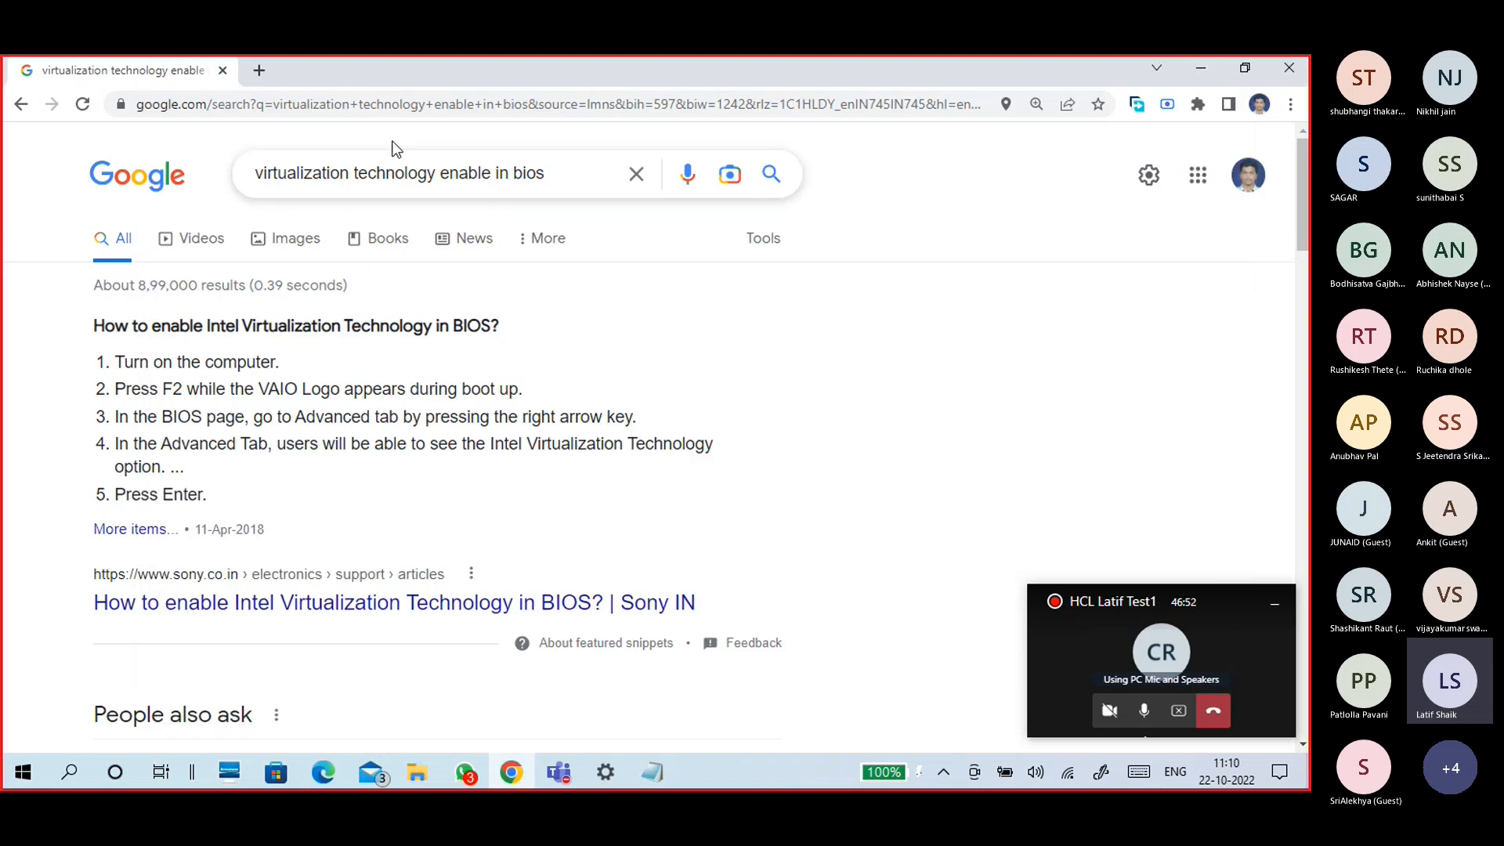
{"action": "left_click", "coordinate": [258, 70]}
{"action": "left_click", "coordinate": [223, 70]}
{"action": "left_click", "coordinate": [267, 105]}
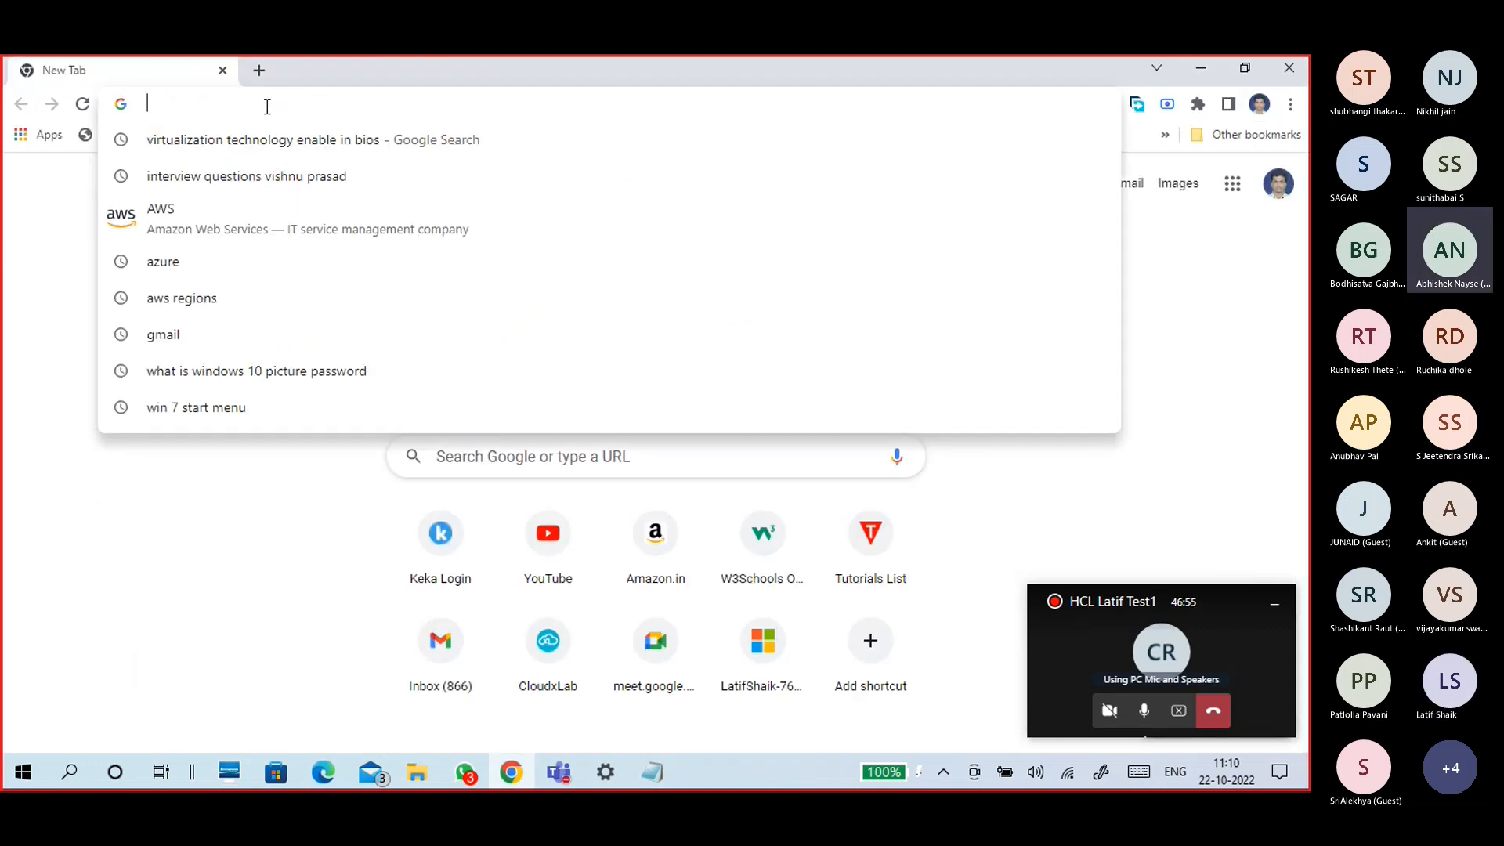
Search Google for "vmware workstation 16 pro"
{"action": "type", "text": "vm"}
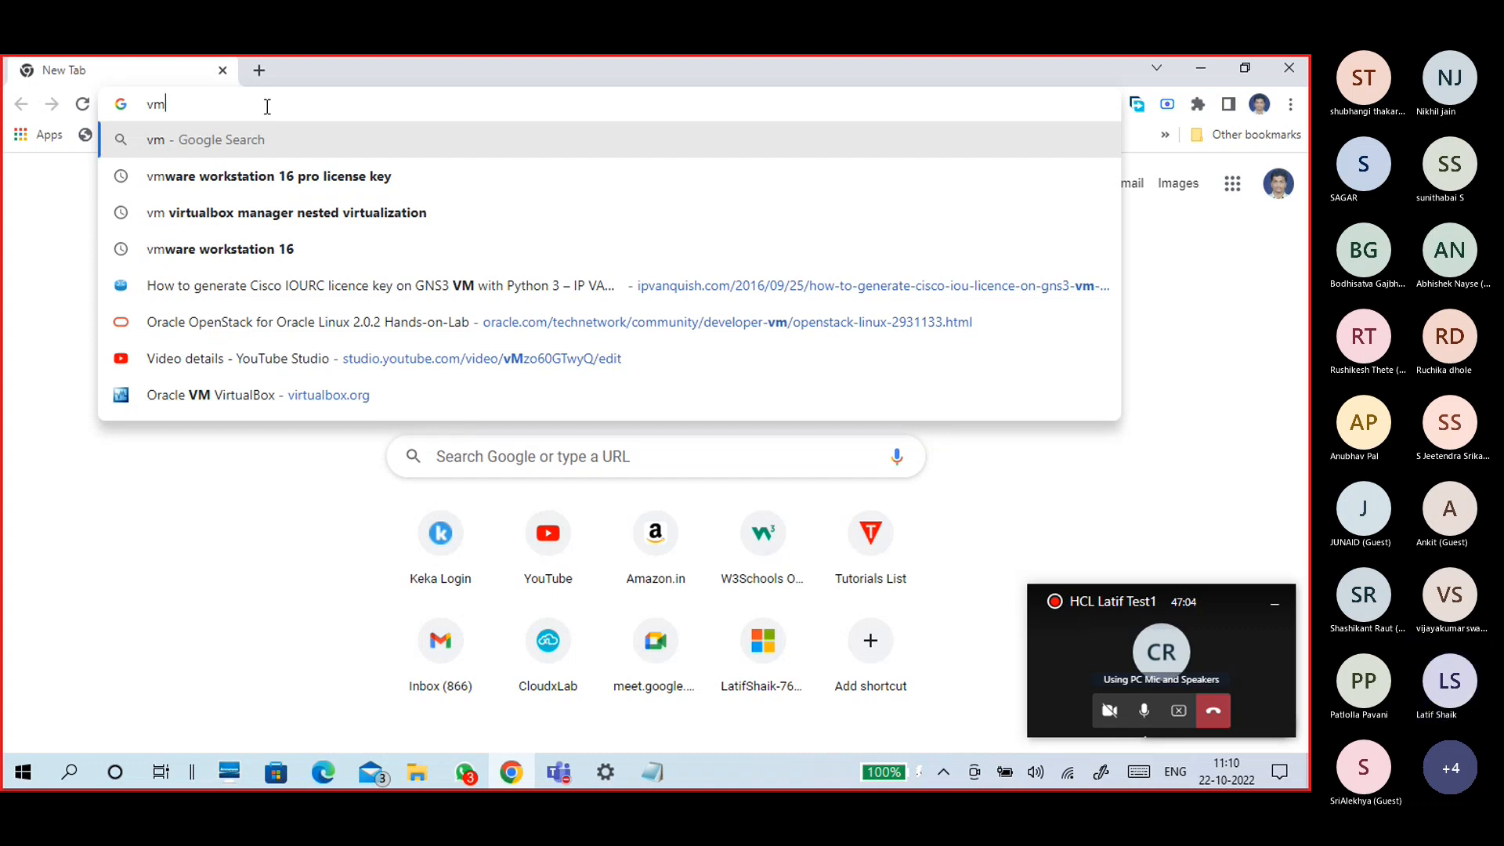
{"action": "key", "text": "Down"}
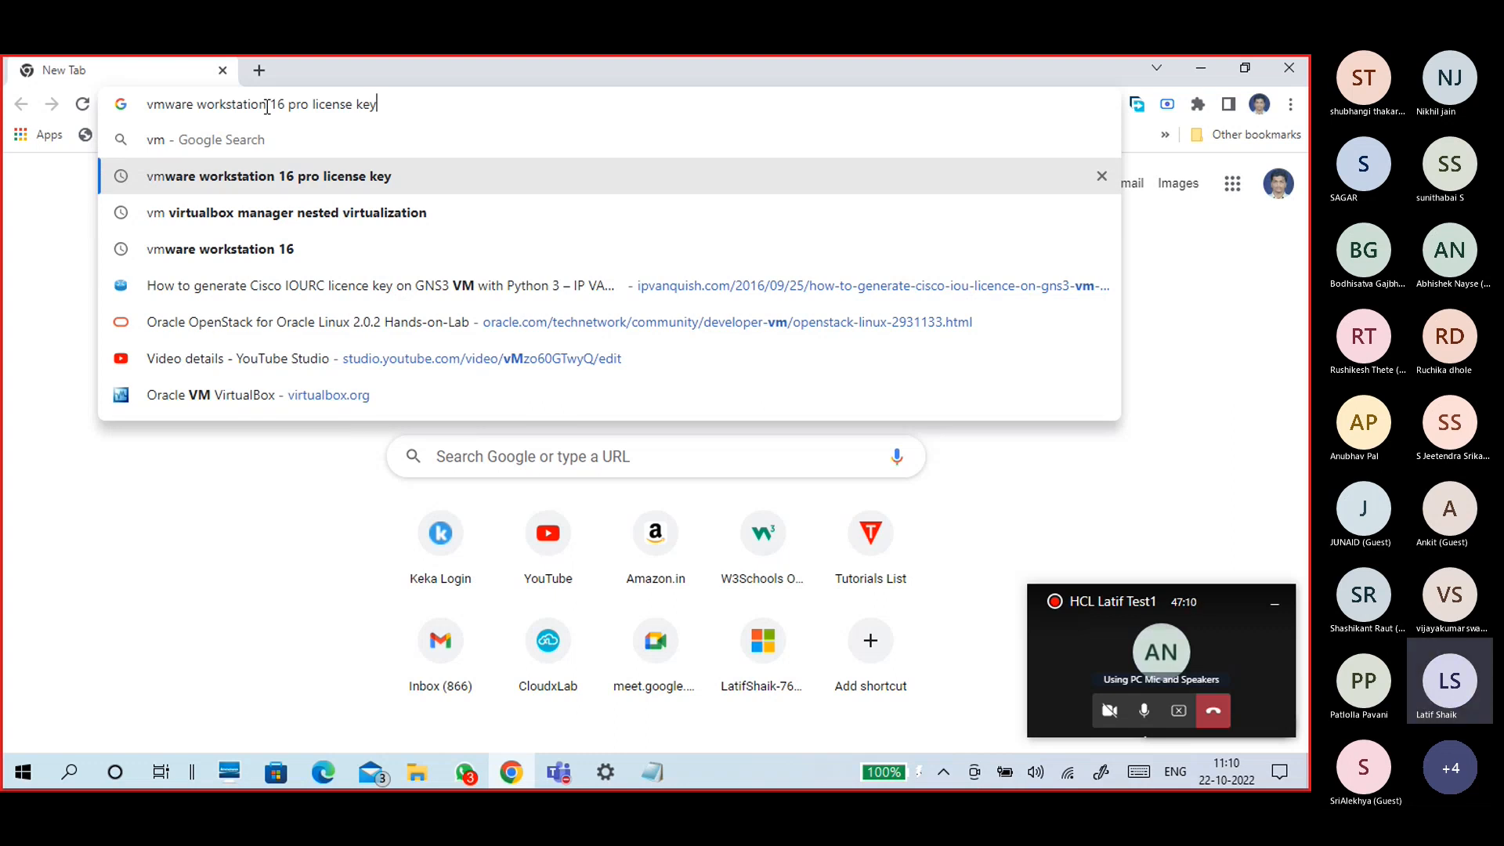
{"action": "key", "text": "BackSpace"}
{"action": "key", "text": "BackSpace"}
{"action": "key", "text": "BackSpace"}
{"action": "key", "text": "BackSpace"}
{"action": "key", "text": "BackSpace"}
{"action": "key", "text": "BackSpace"}
{"action": "key", "text": "BackSpace"}
{"action": "key", "text": "BackSpace"}
{"action": "key", "text": "BackSpace"}
{"action": "key", "text": "BackSpace"}
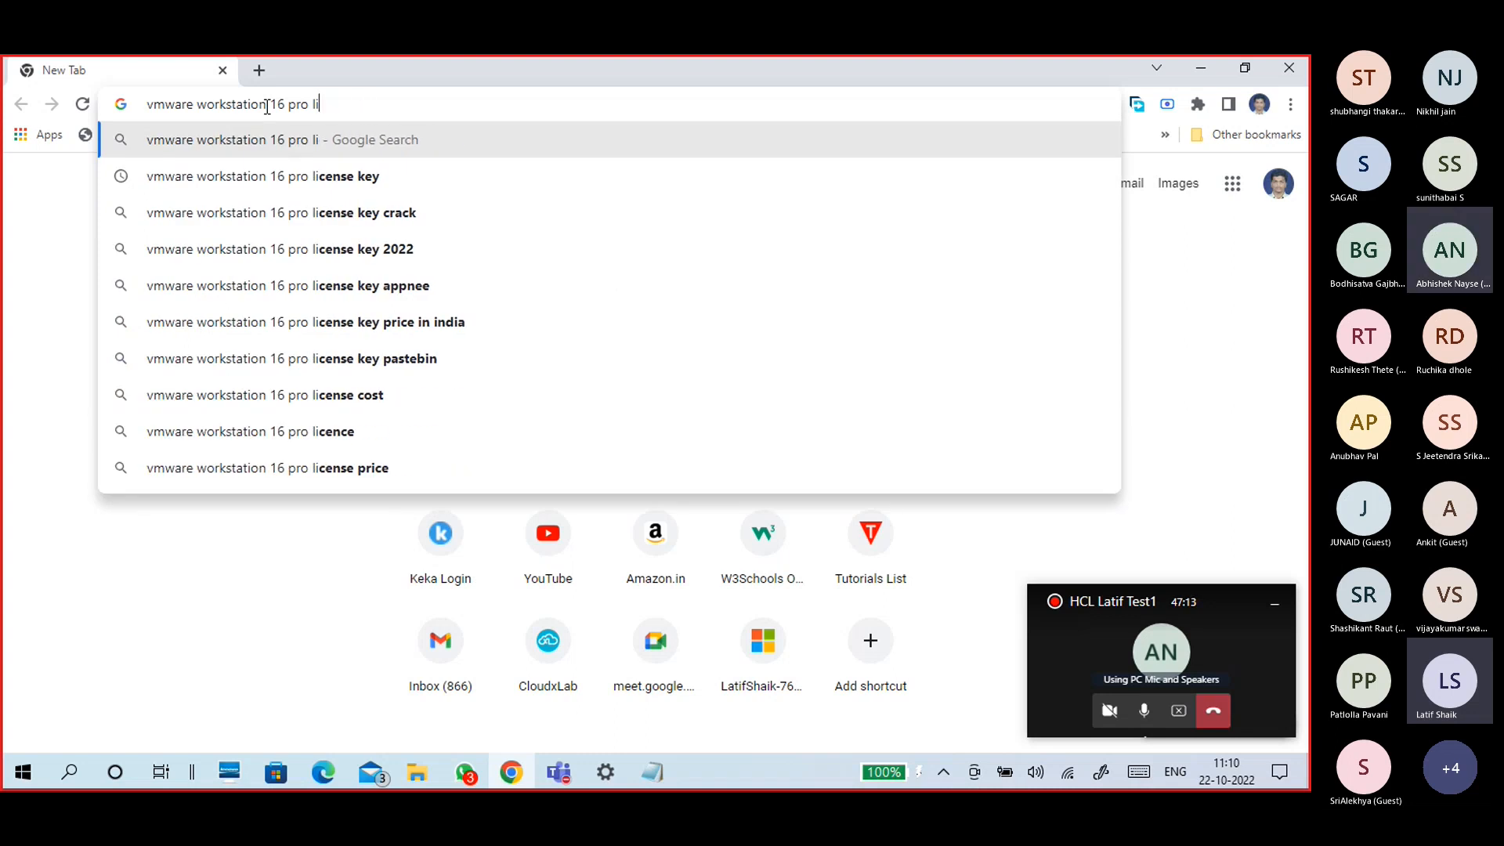
{"action": "key", "text": "BackSpace"}
{"action": "key", "text": "Return"}
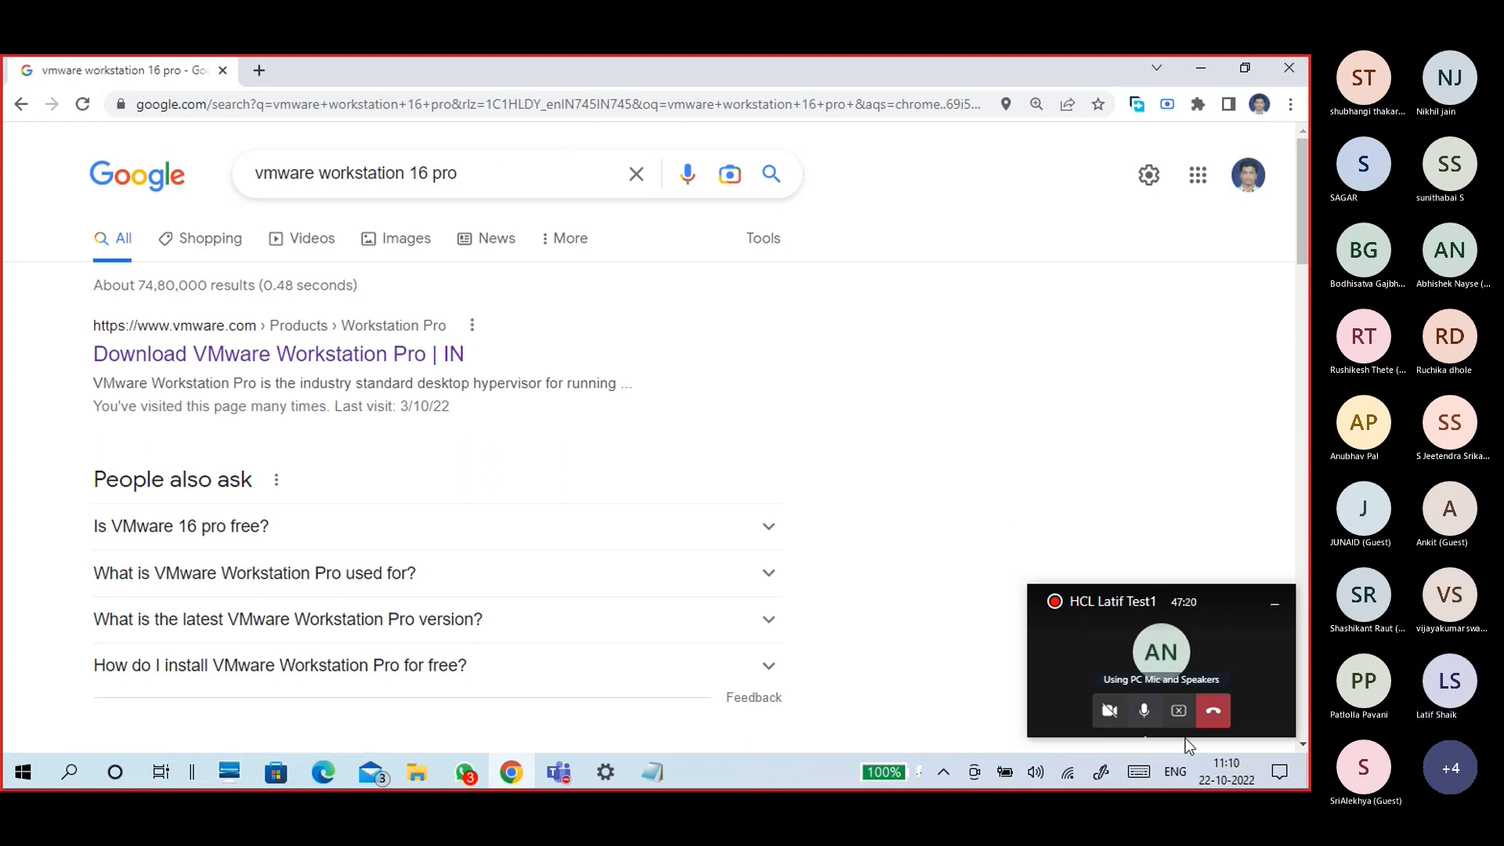
{"action": "left_click", "coordinate": [1145, 710]}
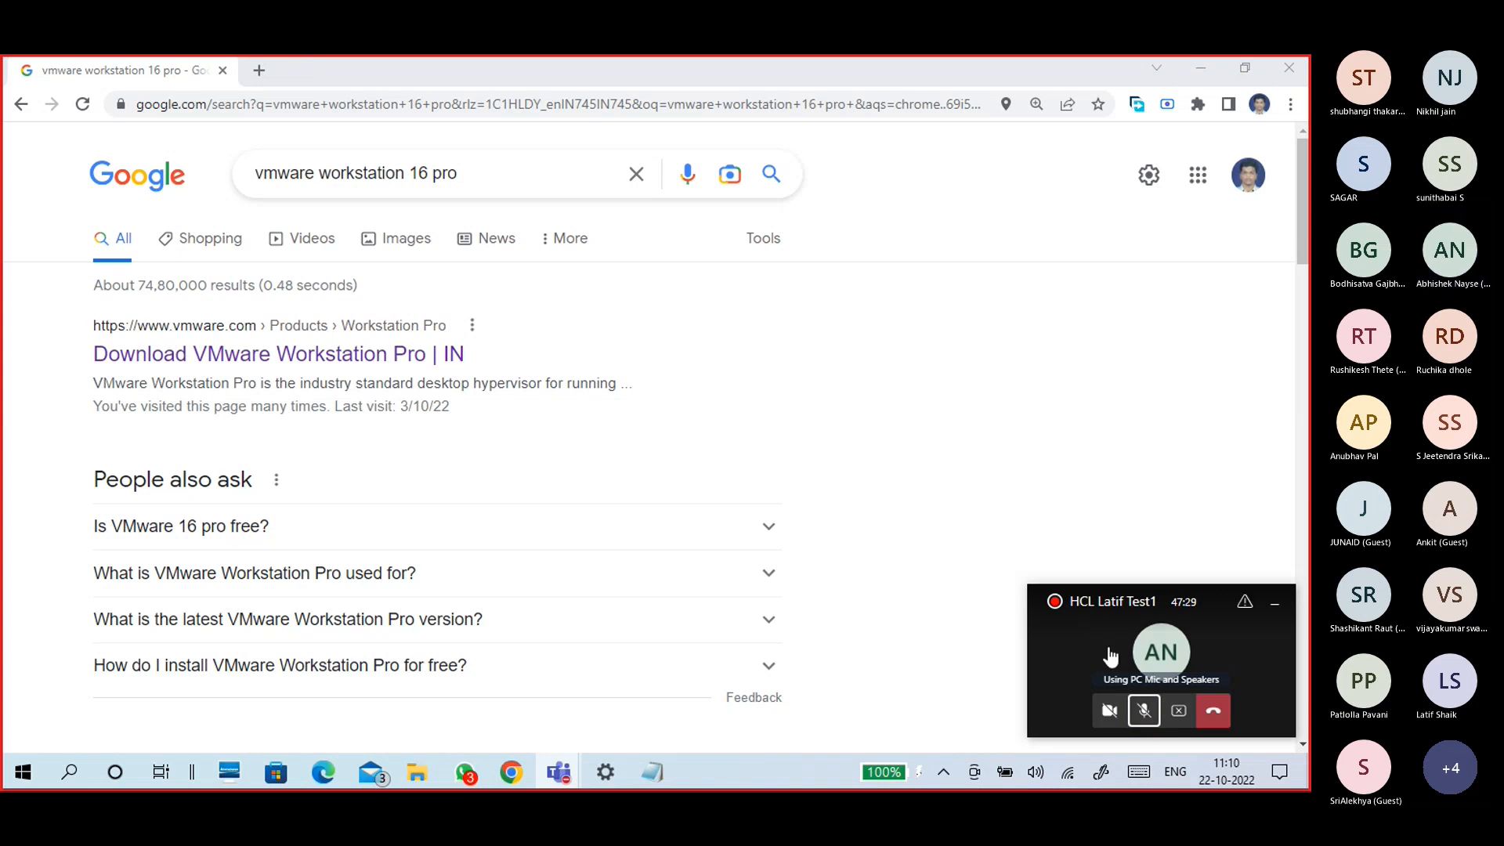
{"action": "left_click", "coordinate": [1145, 711]}
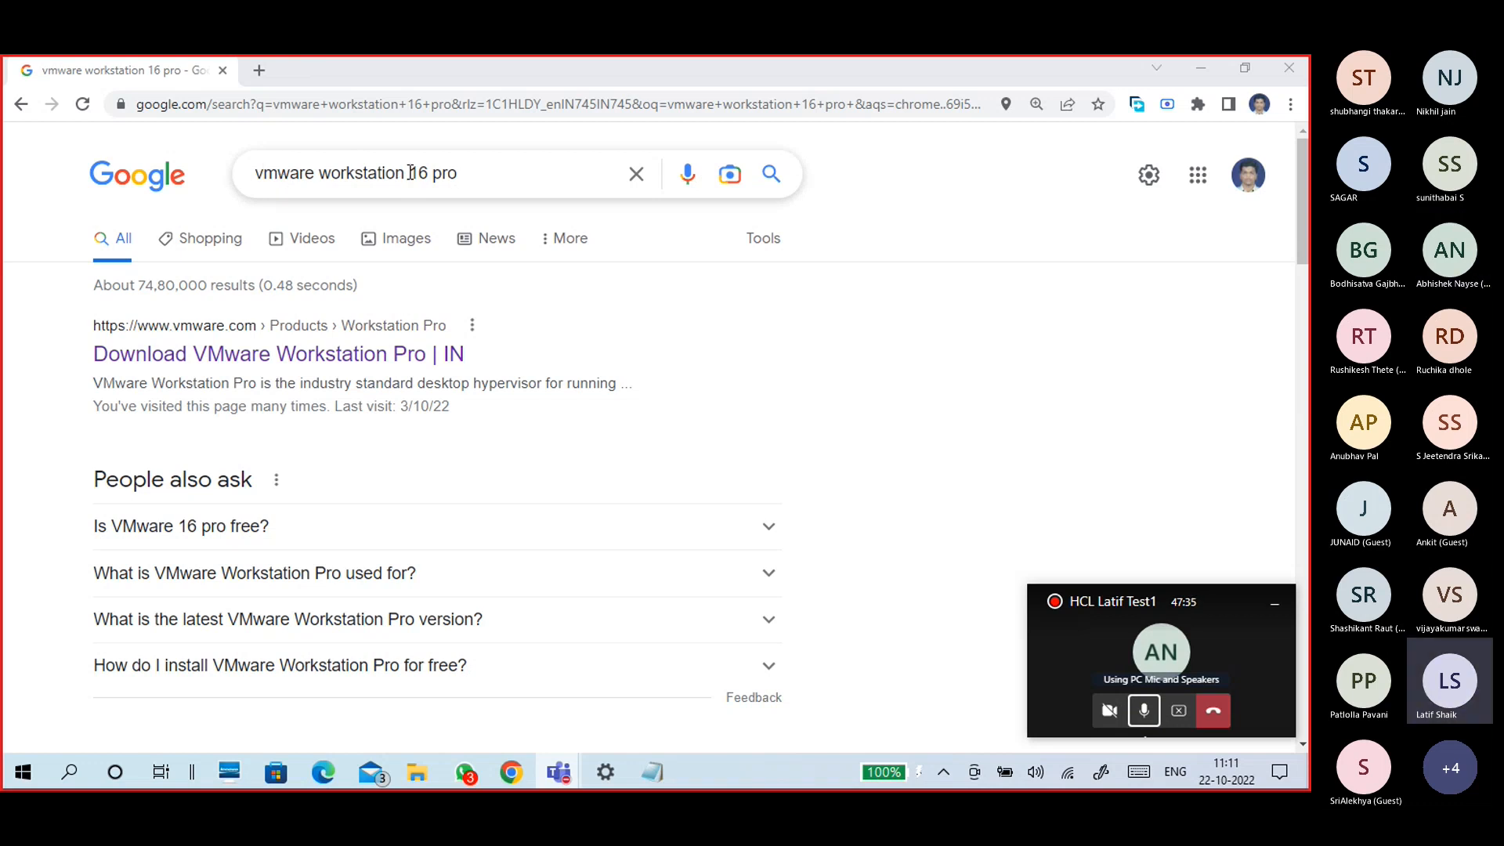
{"action": "mouse_move", "coordinate": [417, 174]}
{"action": "left_mouse_down"}
{"action": "mouse_move", "coordinate": [462, 174]}
{"action": "mouse_move", "coordinate": [403, 172]}
{"action": "left_mouse_up"}
{"action": "left_click", "coordinate": [462, 174]}
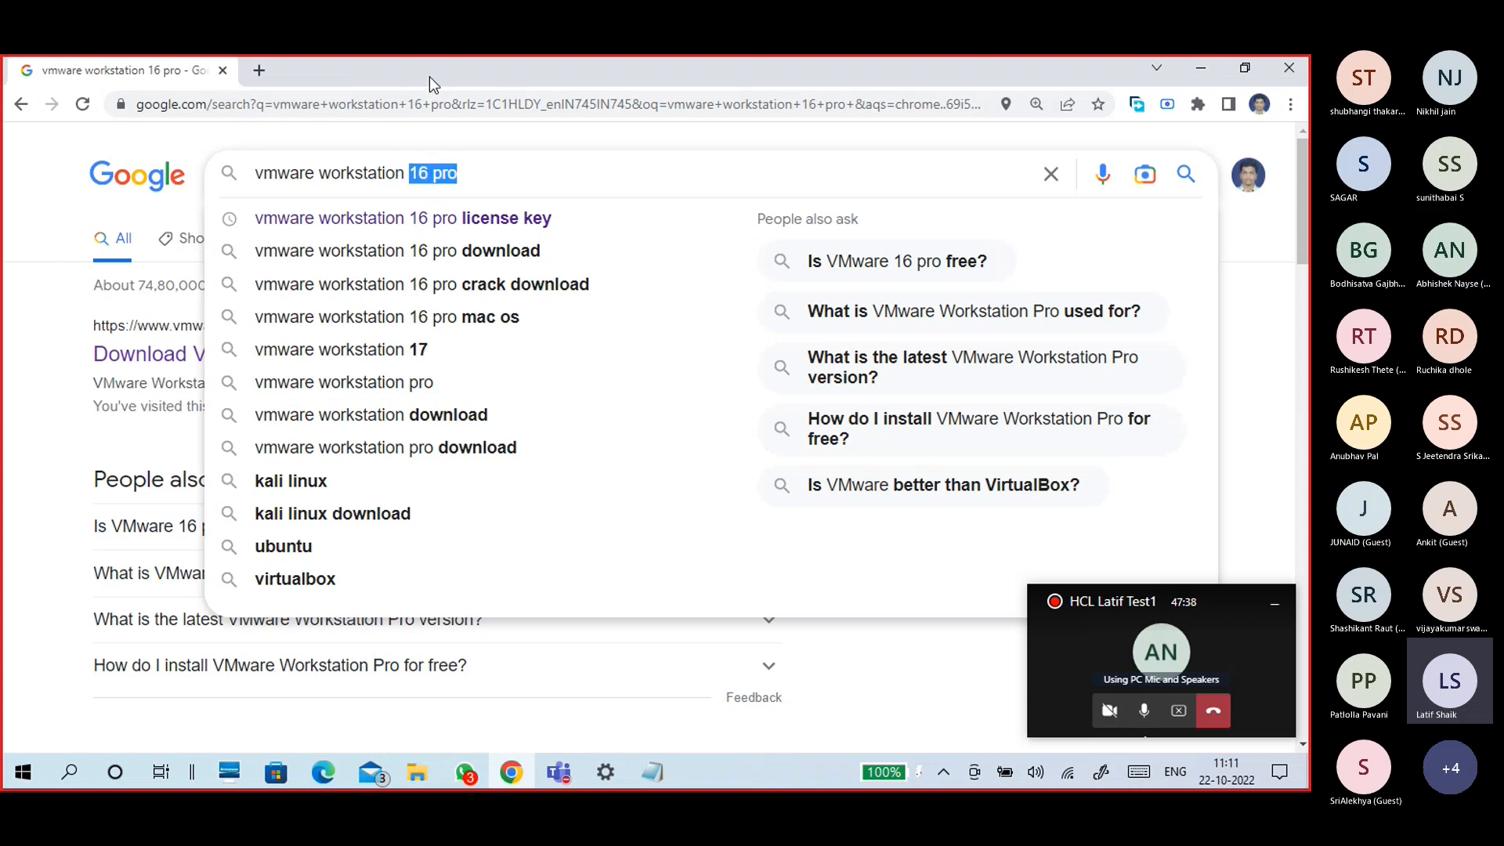
{"action": "left_click", "coordinate": [28, 293]}
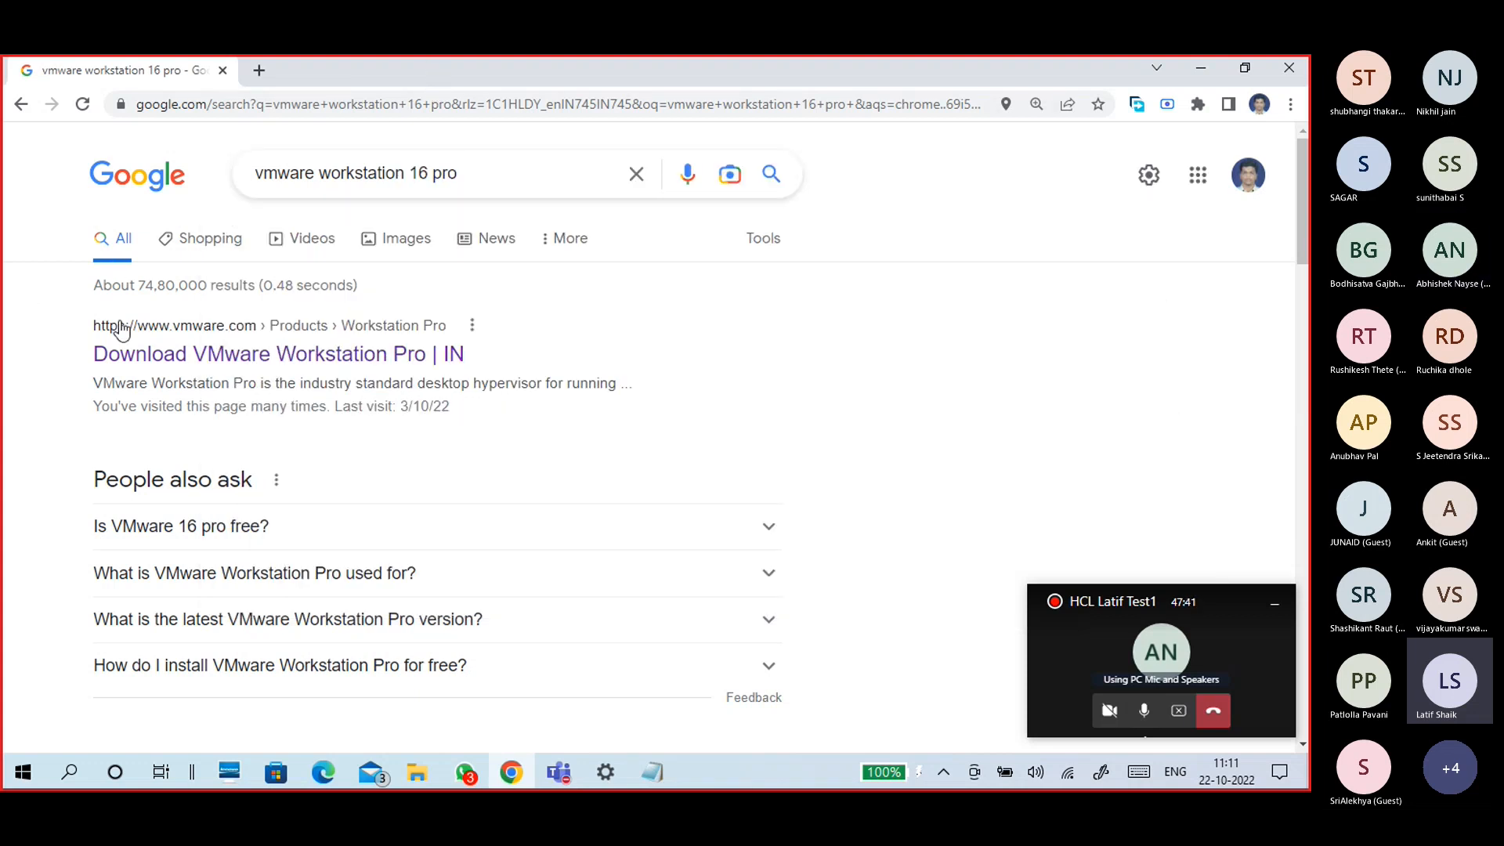
Open the "Download VMware Workstation Pro | IN" search result in a new tab and switch to it
{"action": "right_click", "coordinate": [276, 359]}
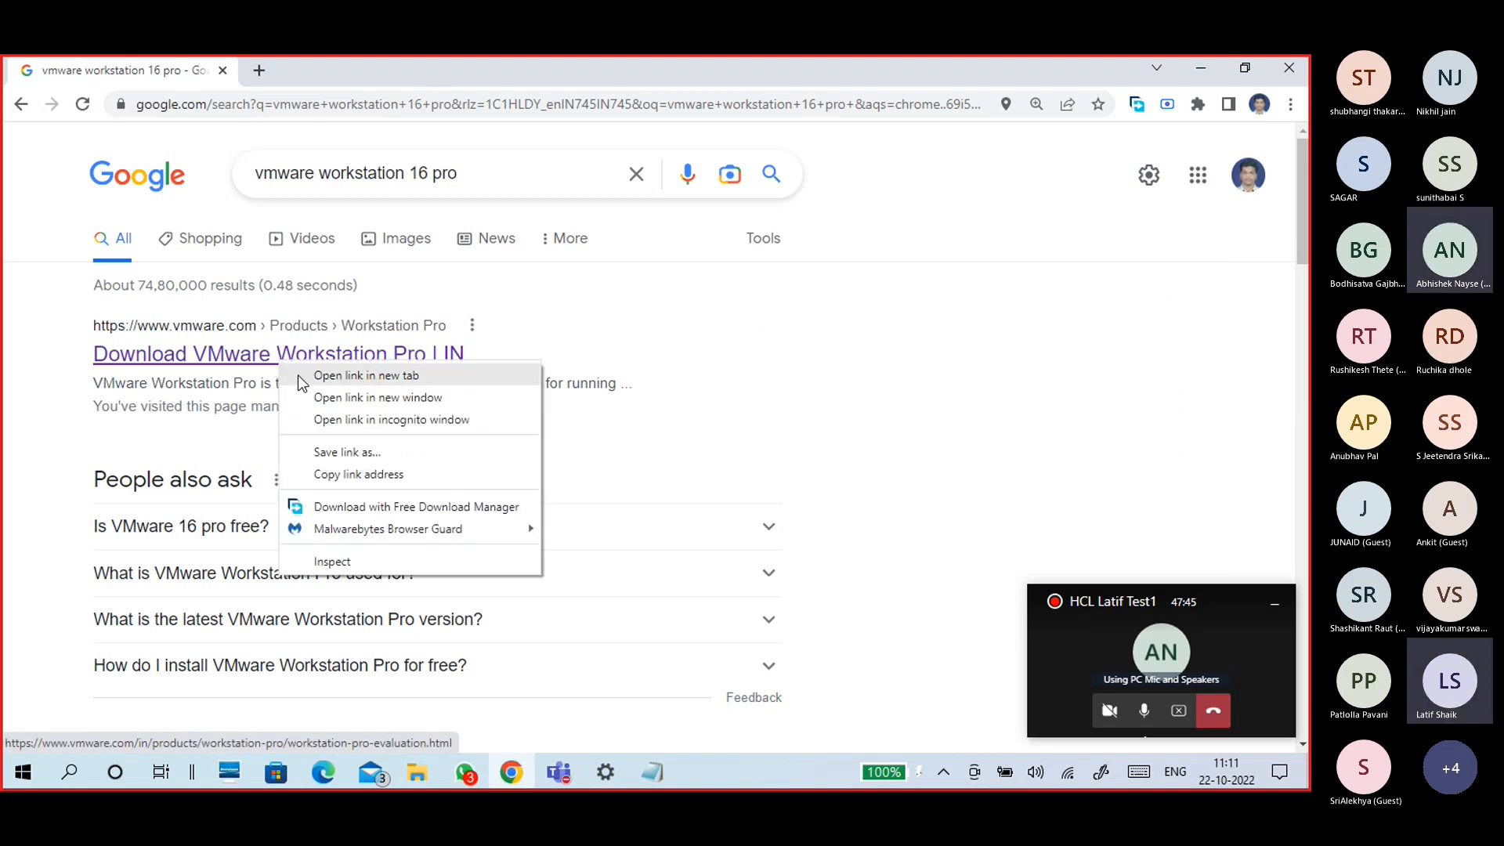
{"action": "left_click", "coordinate": [309, 377]}
{"action": "left_click", "coordinate": [312, 70]}
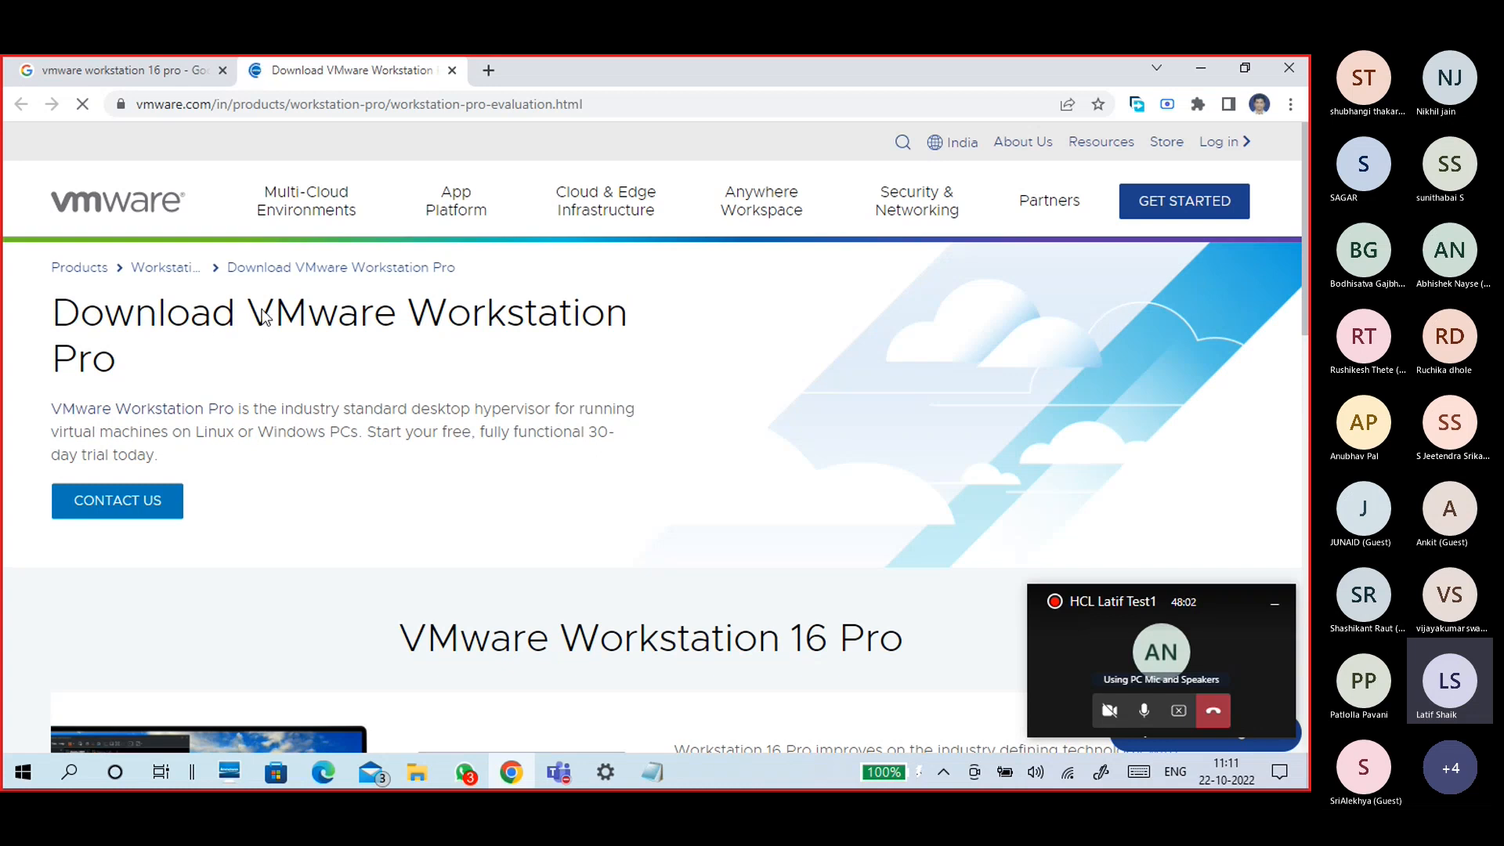
{"action": "scroll", "coordinate": [523, 412], "scroll_direction": "down", "scroll_amount": 5}
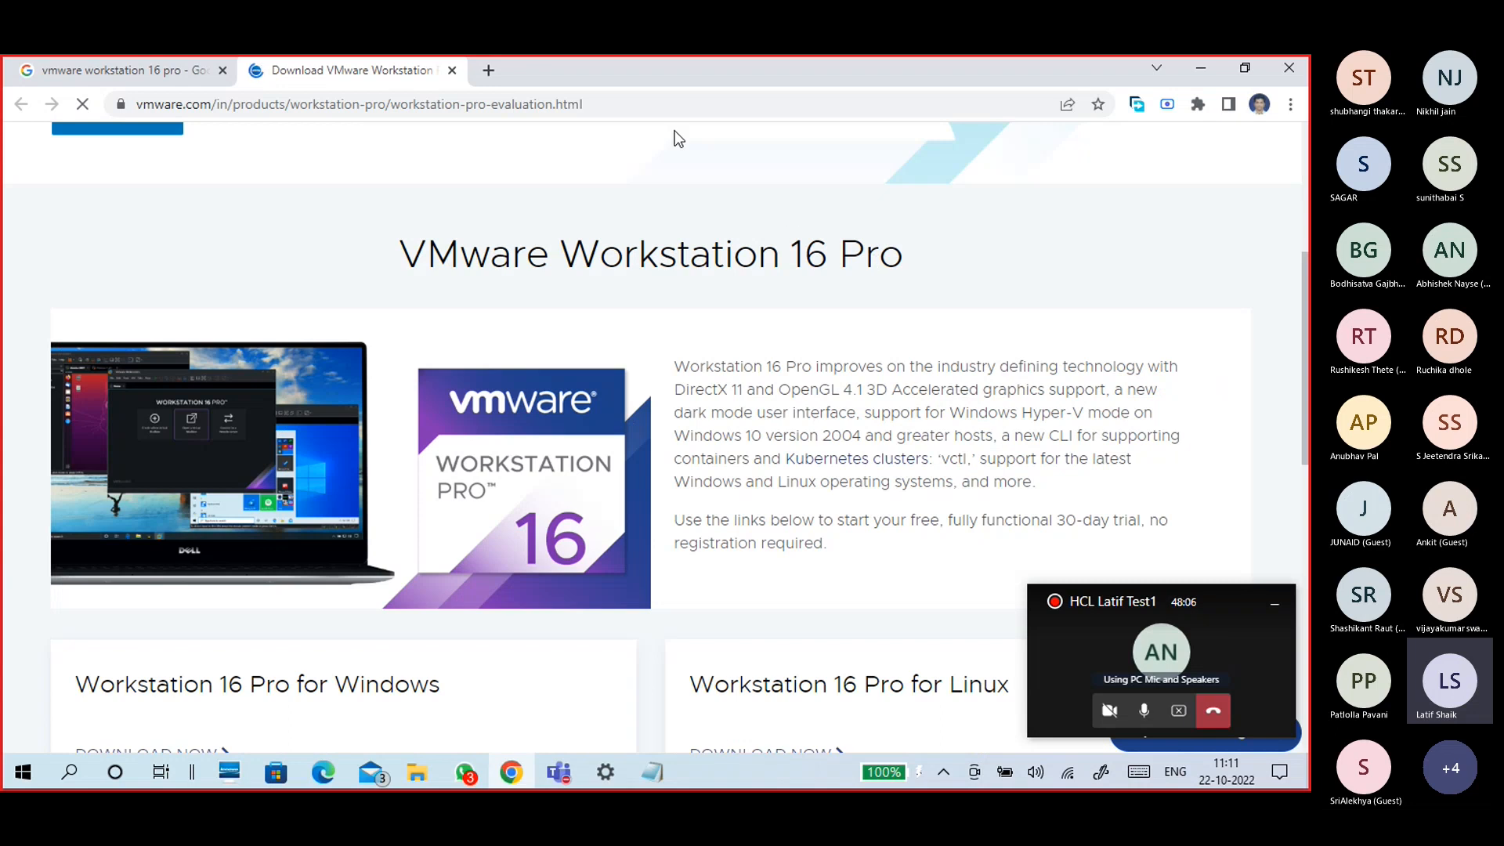
Copy the VMware download page's web address, send it in the Microsoft Teams meeting chat and minimise the meeting window
{"action": "left_click", "coordinate": [578, 108]}
{"action": "key", "text": "ctrl+c"}
{"action": "right_click", "coordinate": [578, 108]}
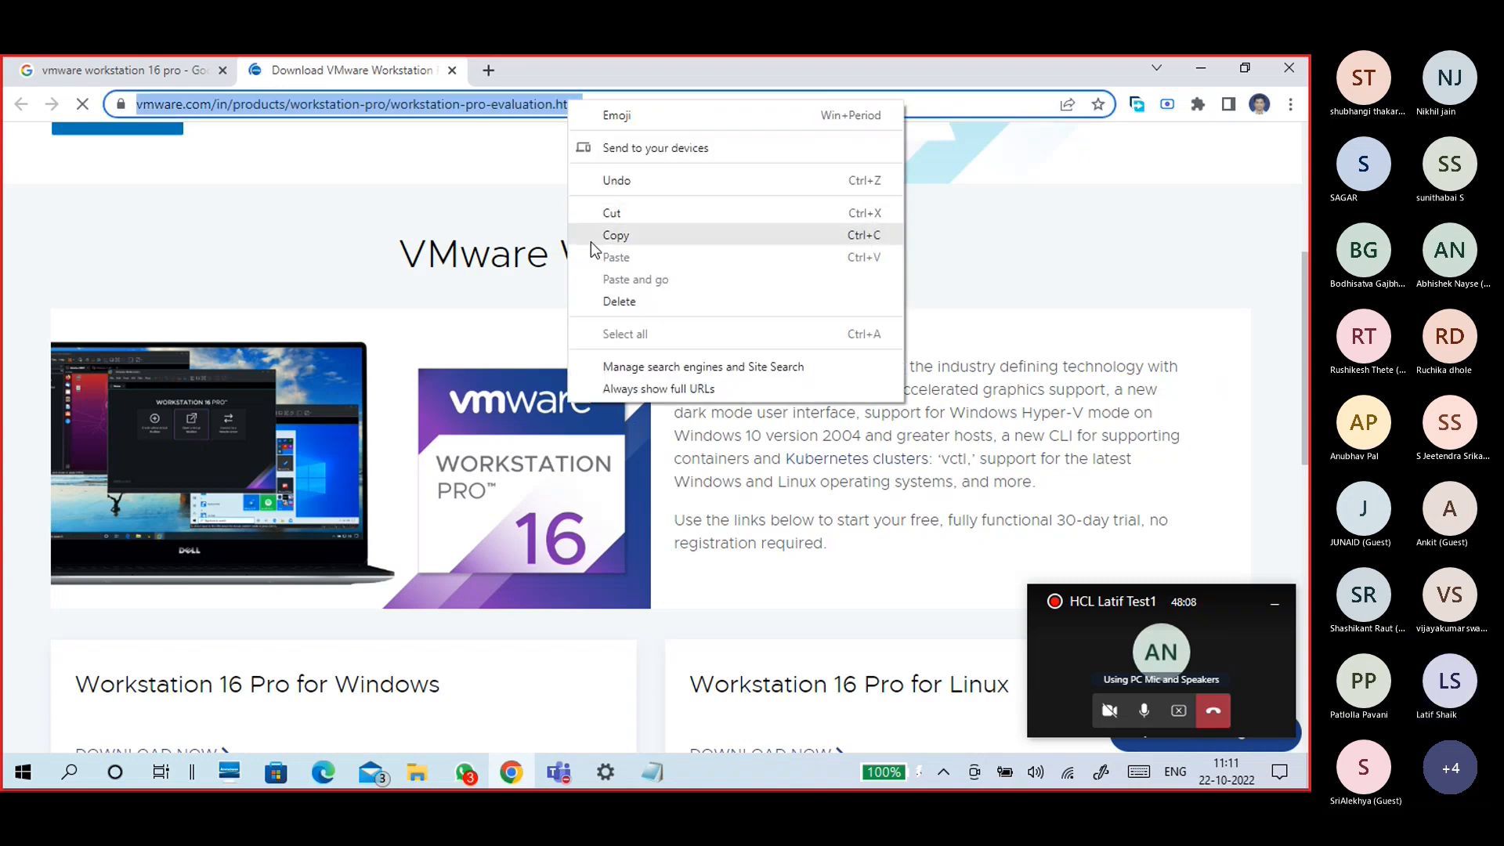
{"action": "left_click", "coordinate": [591, 235]}
{"action": "left_click", "coordinate": [558, 772]}
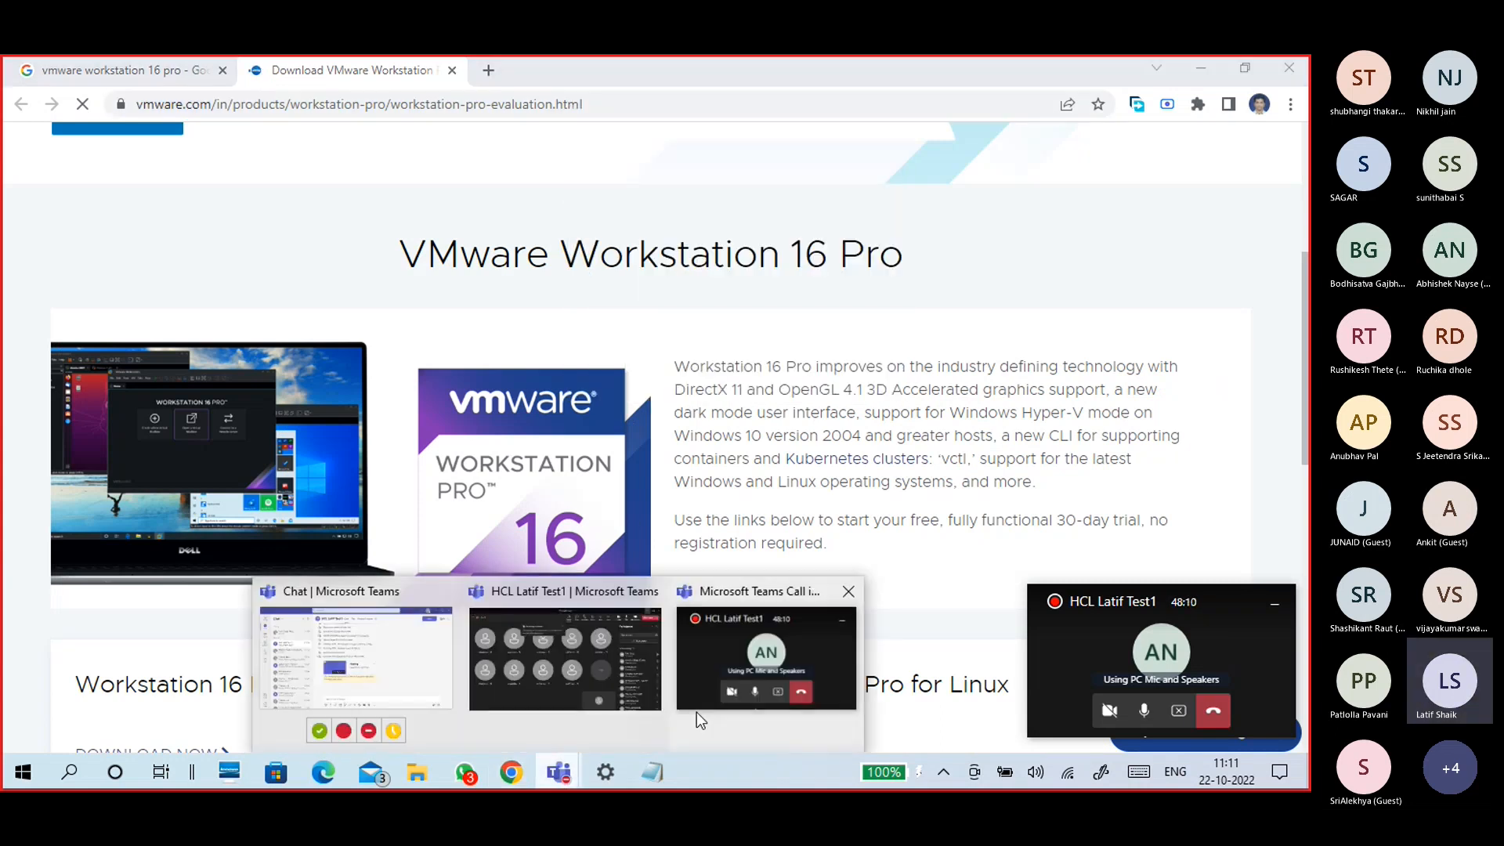
{"action": "left_click", "coordinate": [561, 675]}
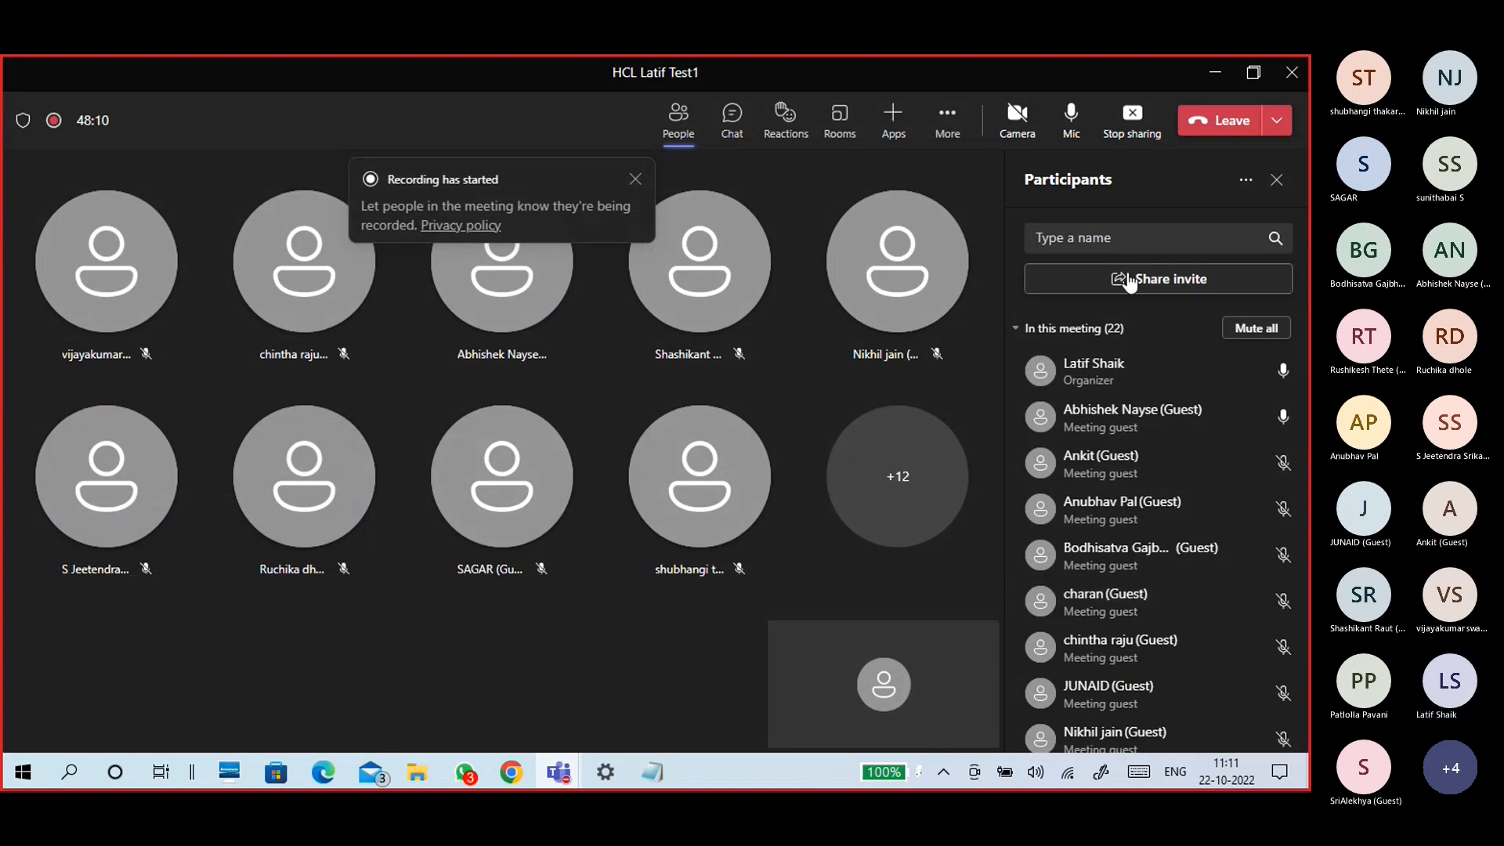
{"action": "left_click", "coordinate": [741, 124]}
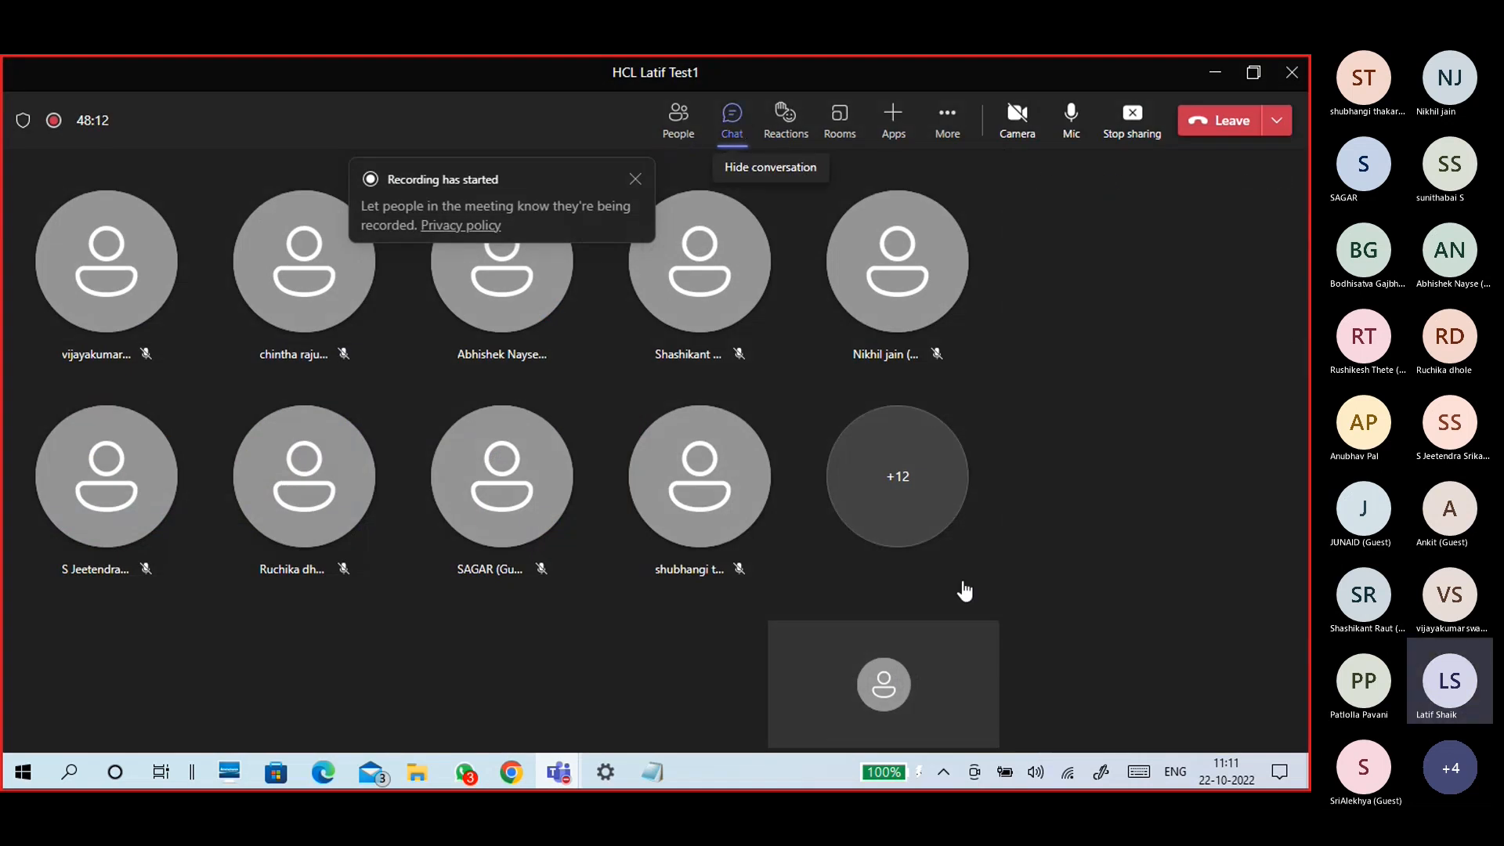
{"action": "right_click", "coordinate": [1112, 693]}
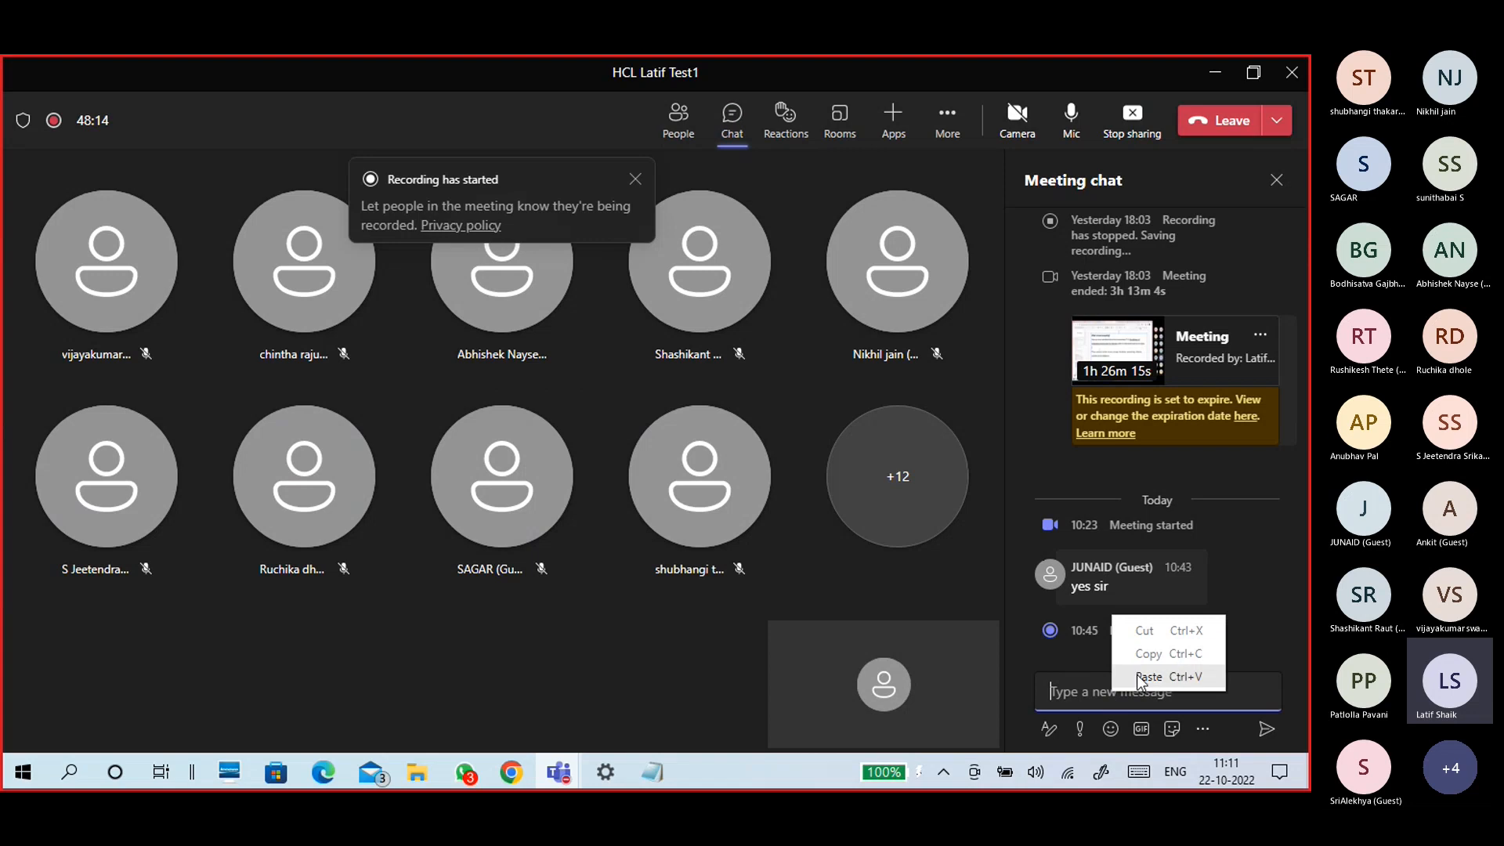
{"action": "left_click", "coordinate": [1149, 677]}
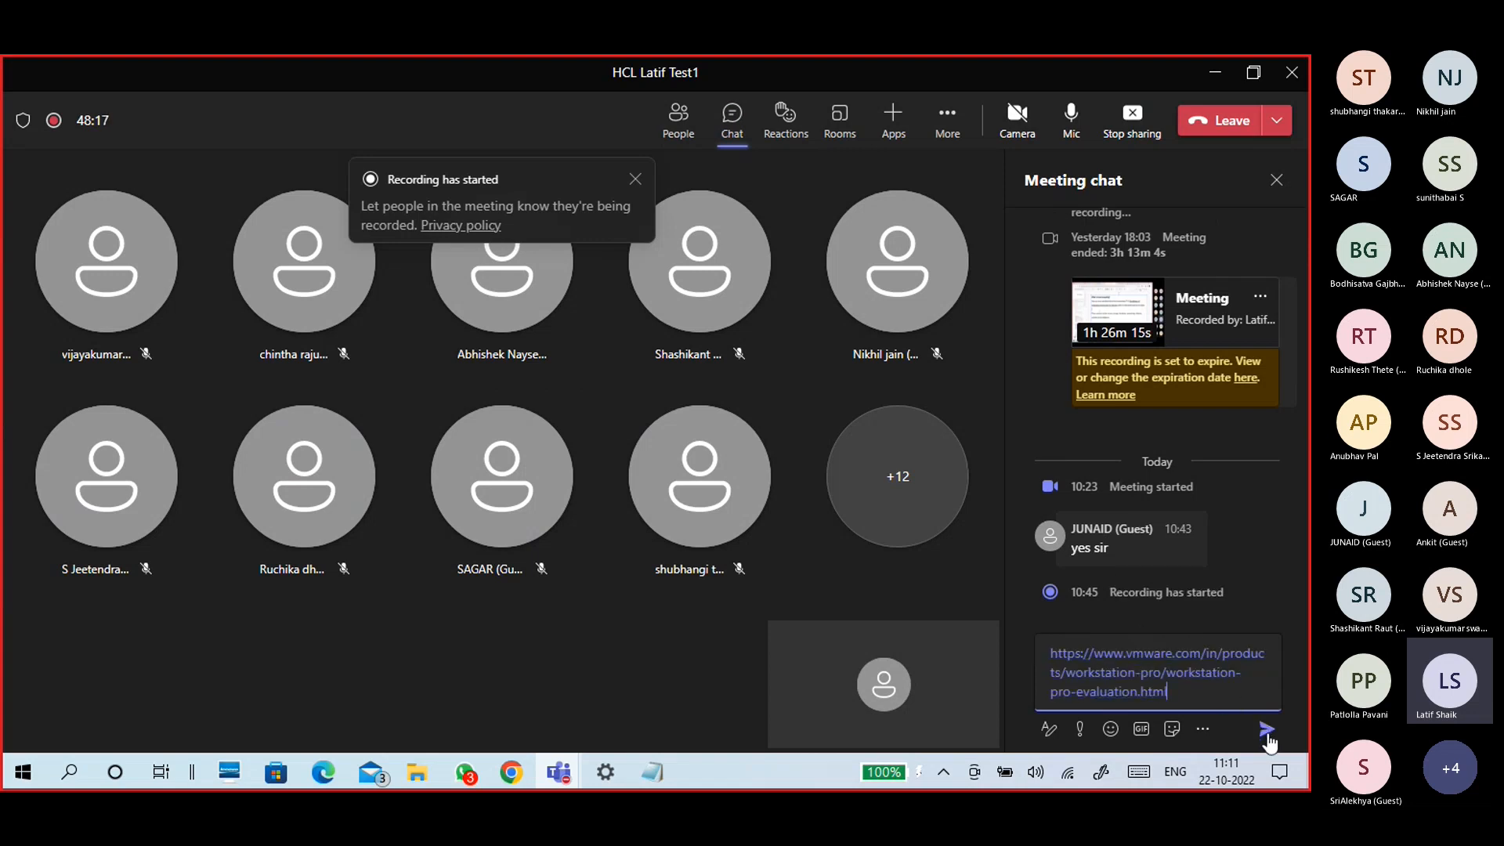
{"action": "left_click", "coordinate": [1267, 734]}
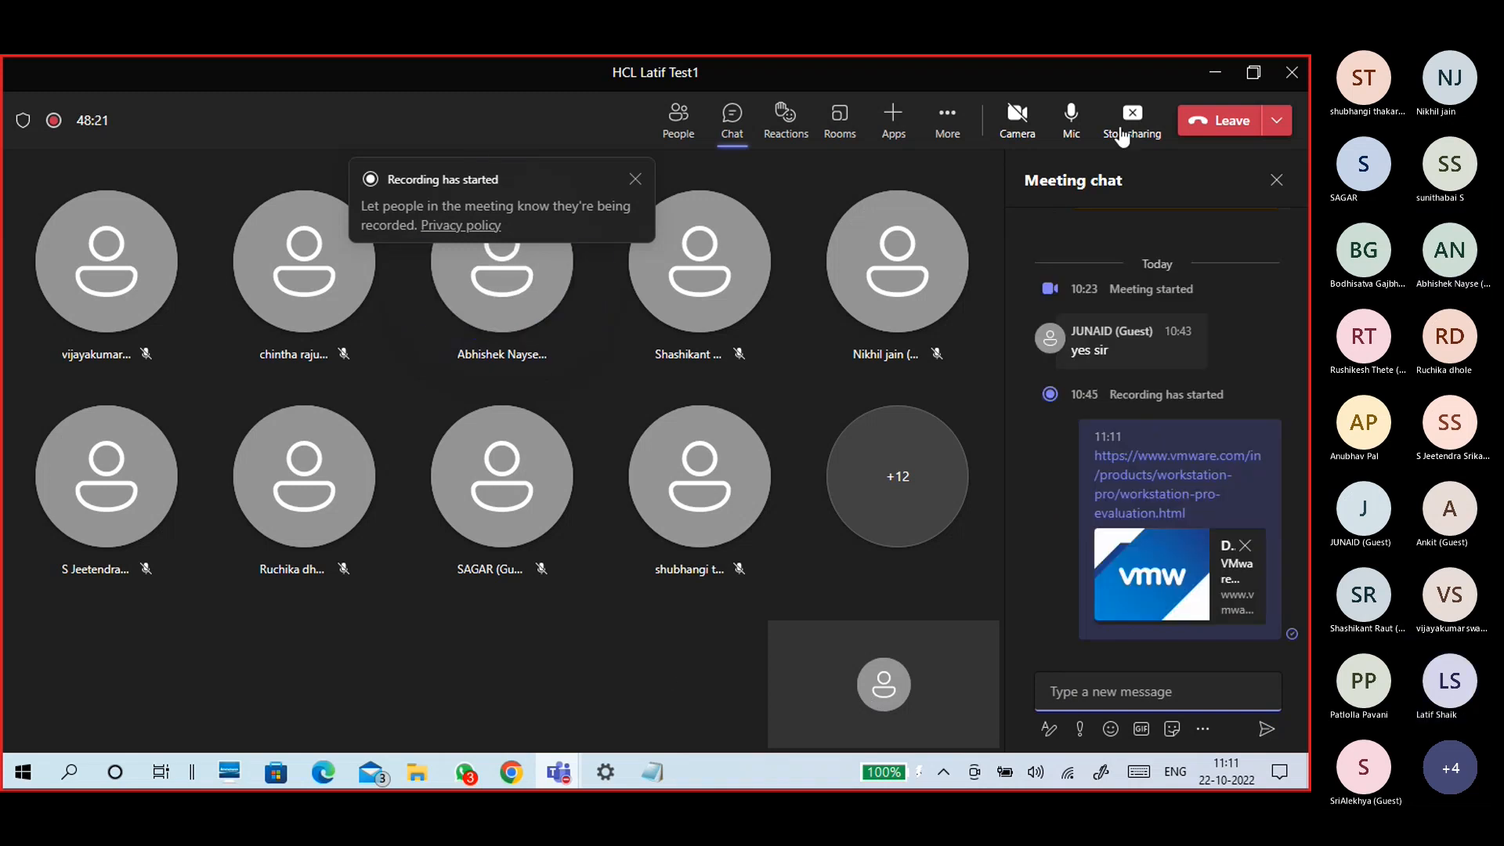
{"action": "left_click", "coordinate": [1215, 74]}
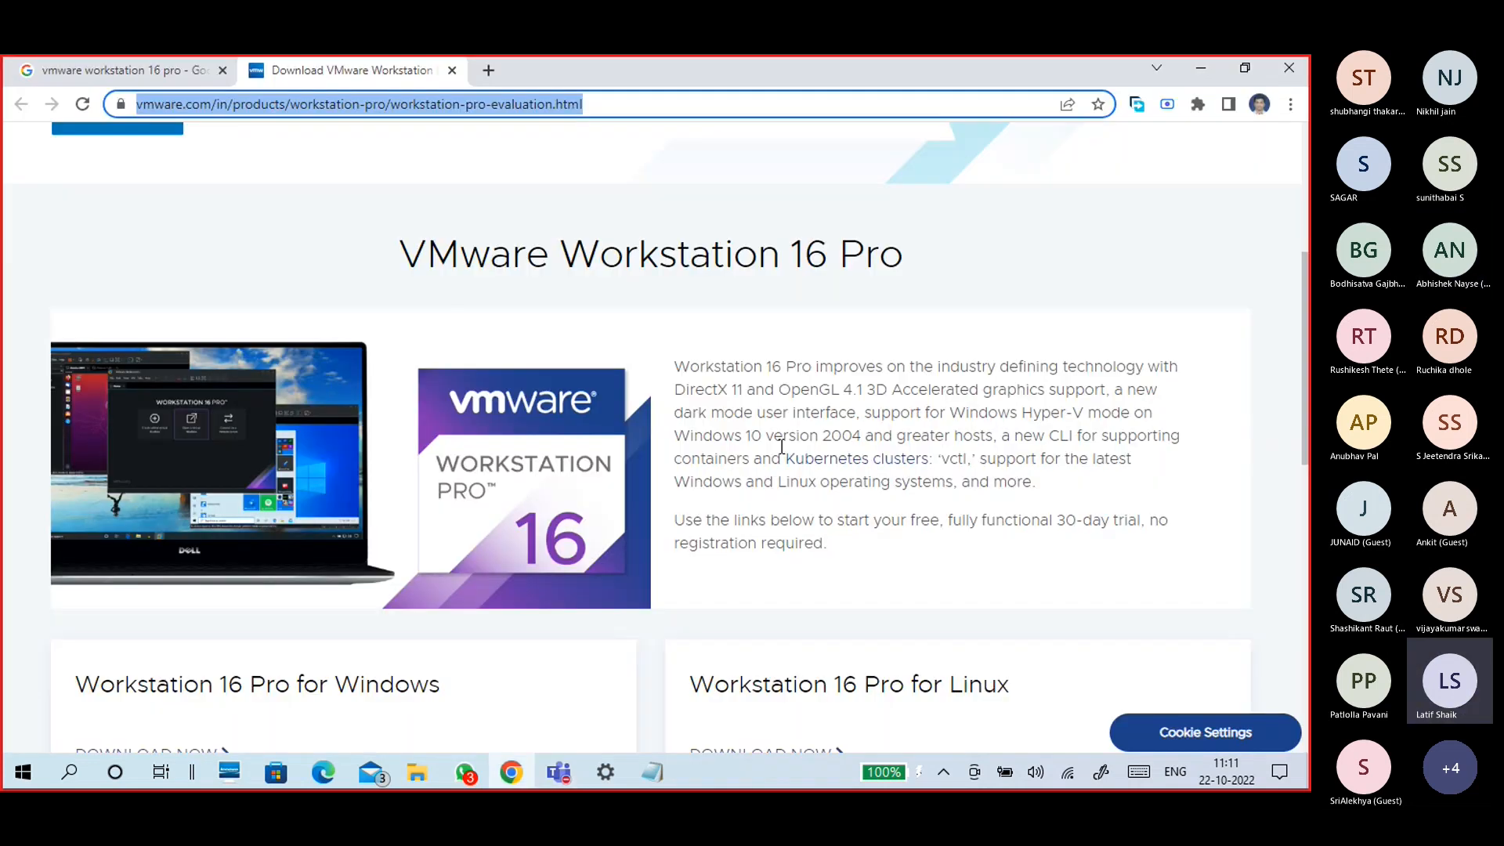
Switch to WhatsApp, send the copied VMware download link to the NSD-B#18 group and minimise WhatsApp
{"action": "left_click", "coordinate": [468, 770]}
{"action": "right_click", "coordinate": [583, 727]}
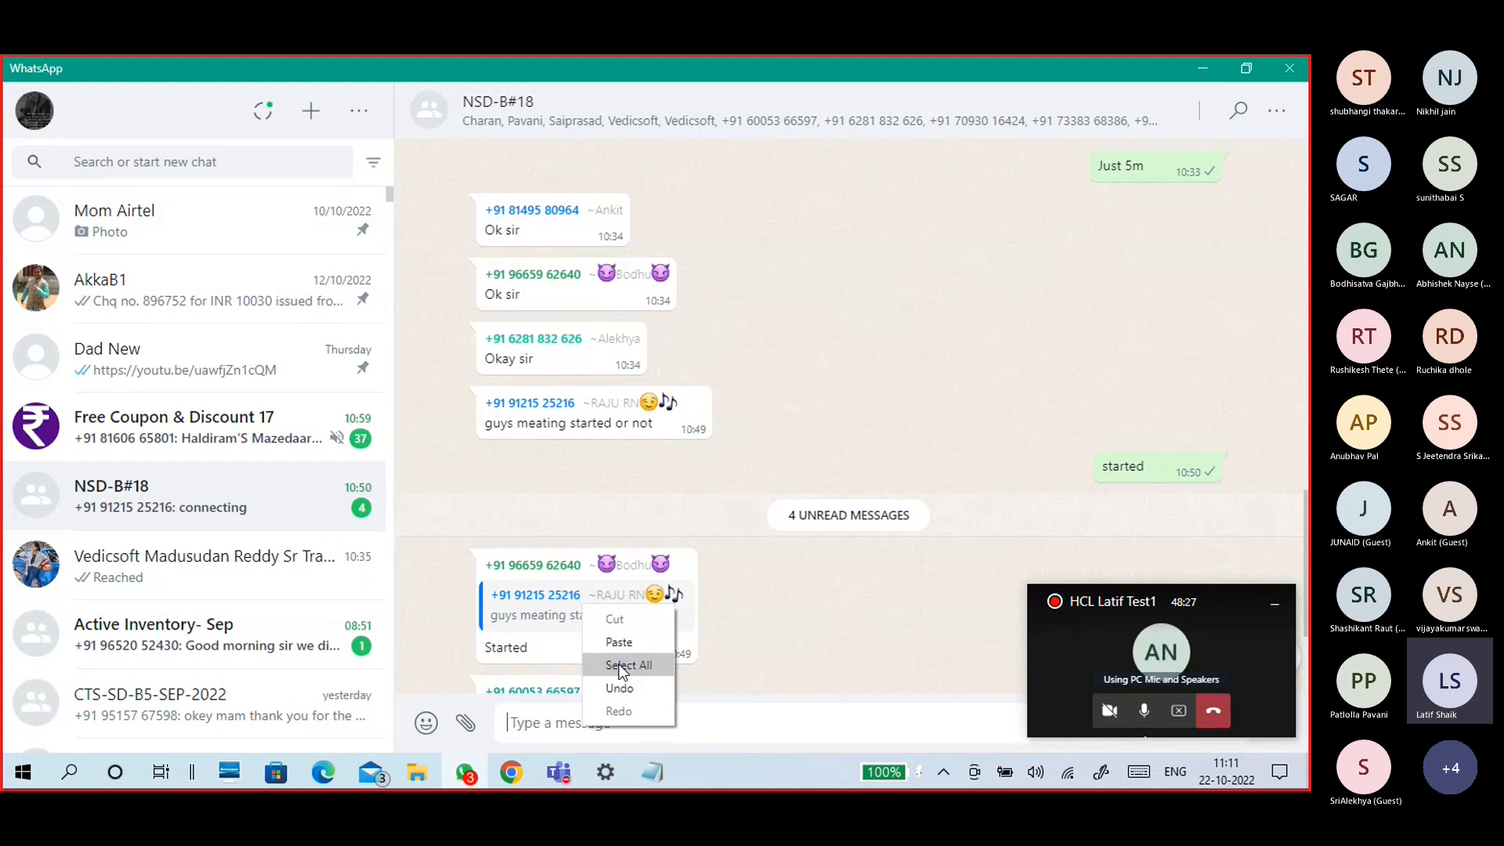
{"action": "left_click", "coordinate": [623, 640]}
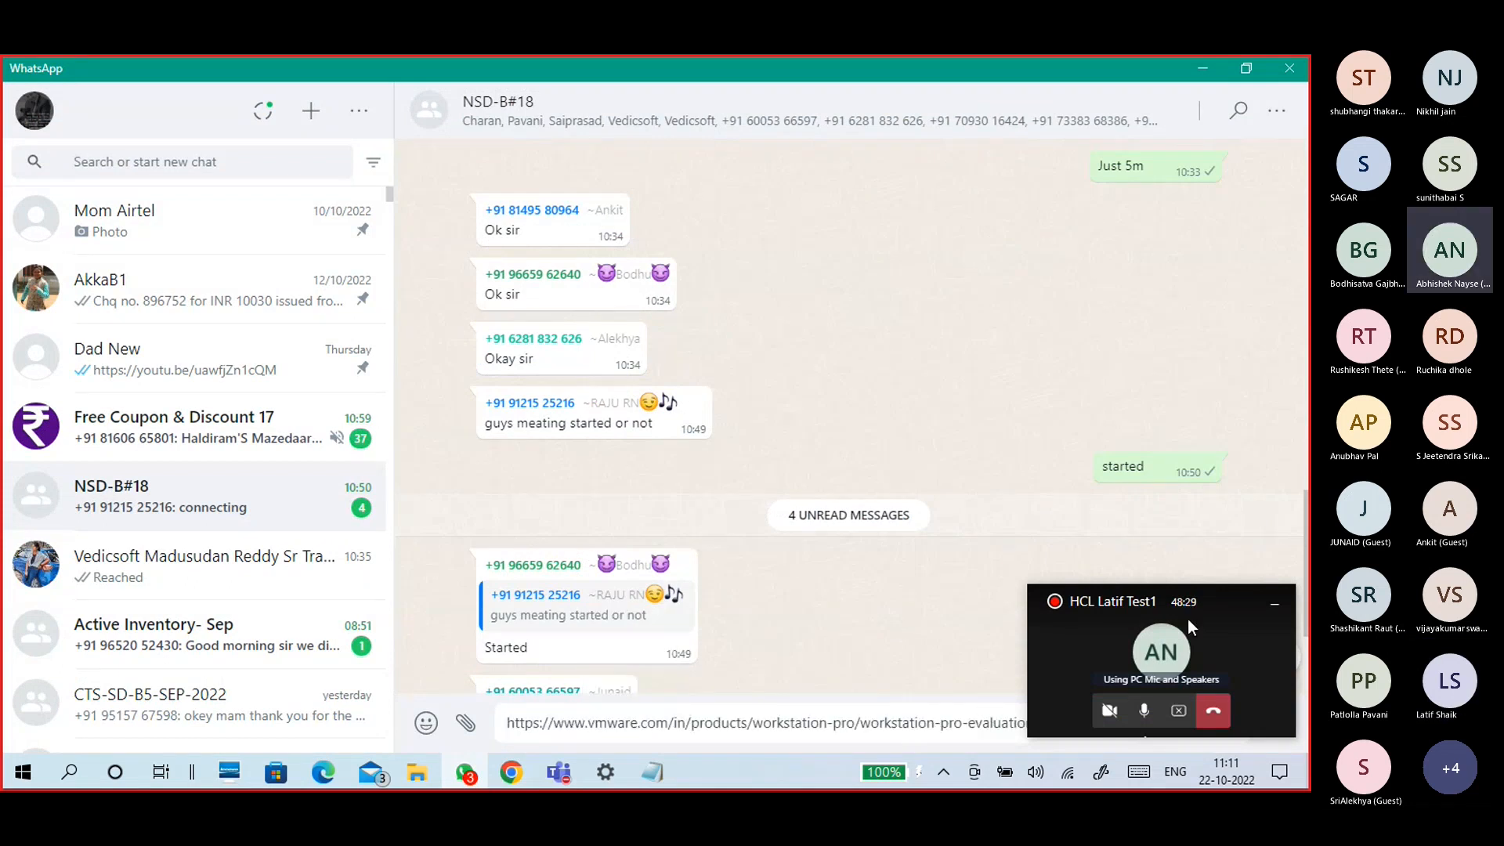
{"action": "left_click", "coordinate": [1275, 604]}
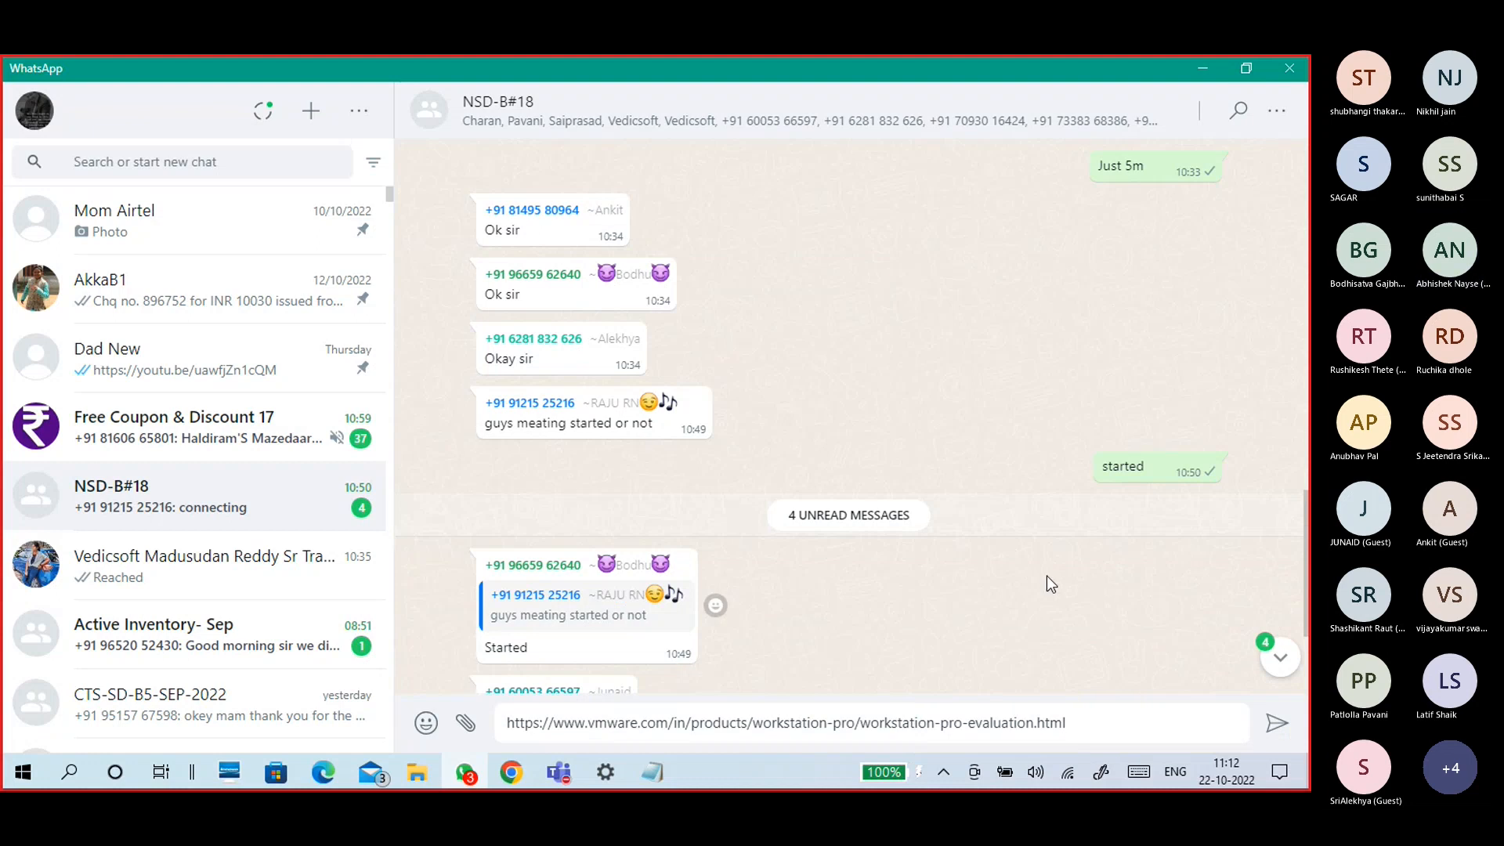
{"action": "scroll", "coordinate": [1046, 576], "scroll_direction": "down", "scroll_amount": 3}
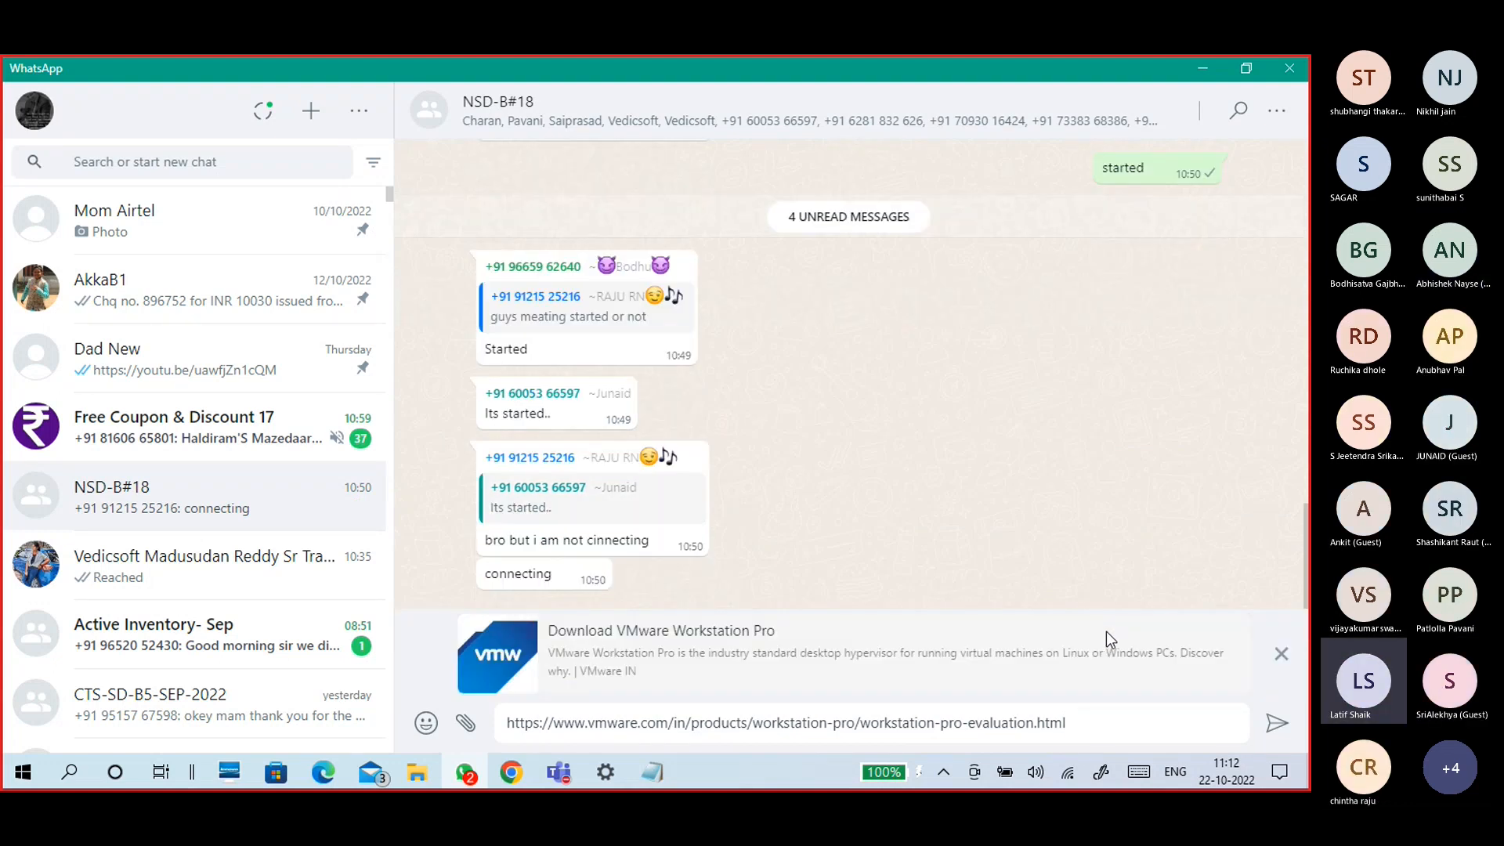
{"action": "left_click", "coordinate": [1277, 722]}
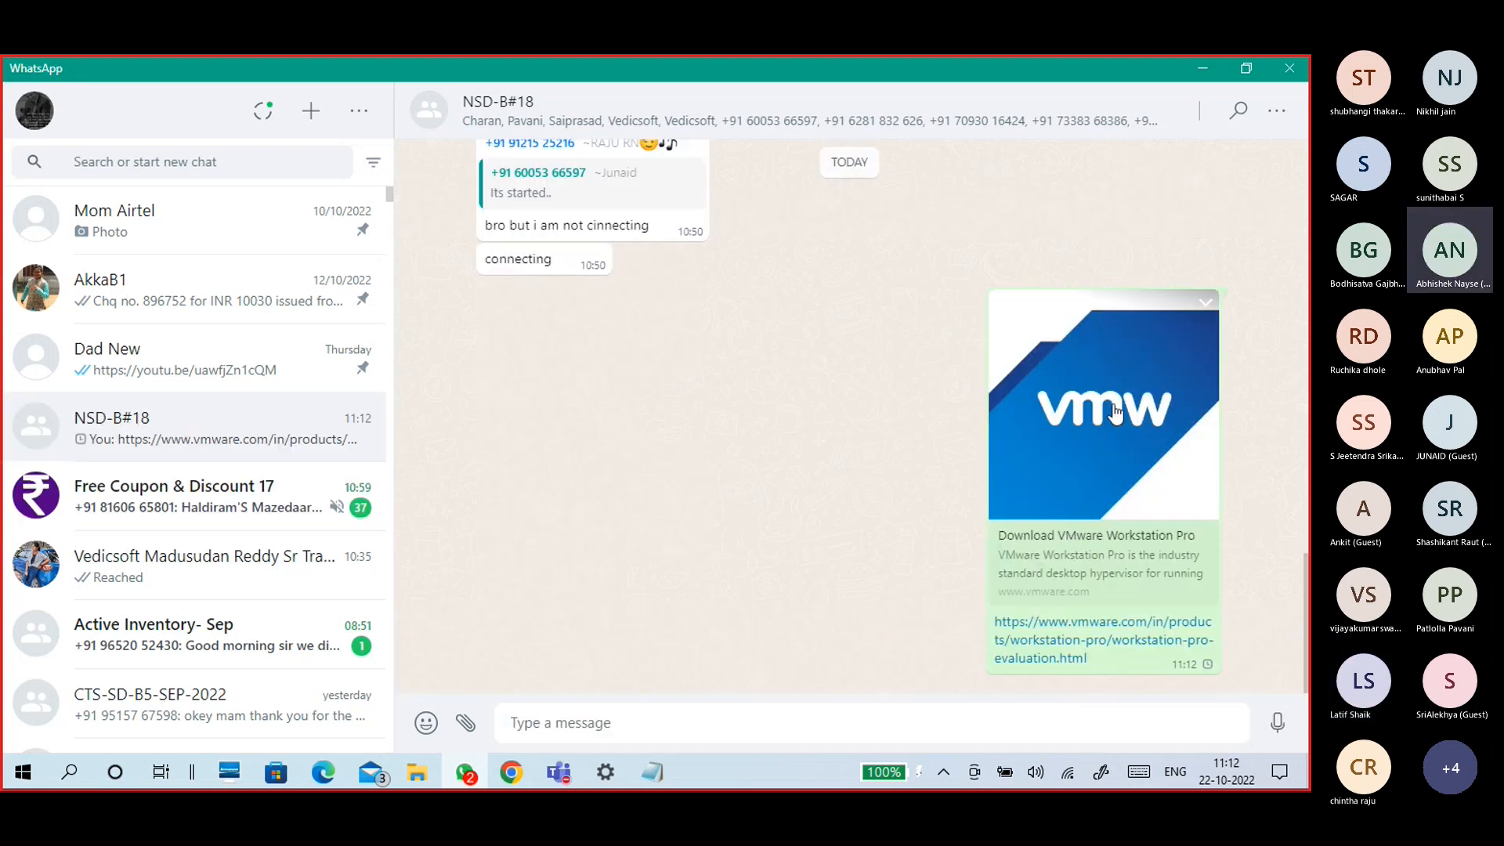
{"action": "left_click", "coordinate": [1201, 70]}
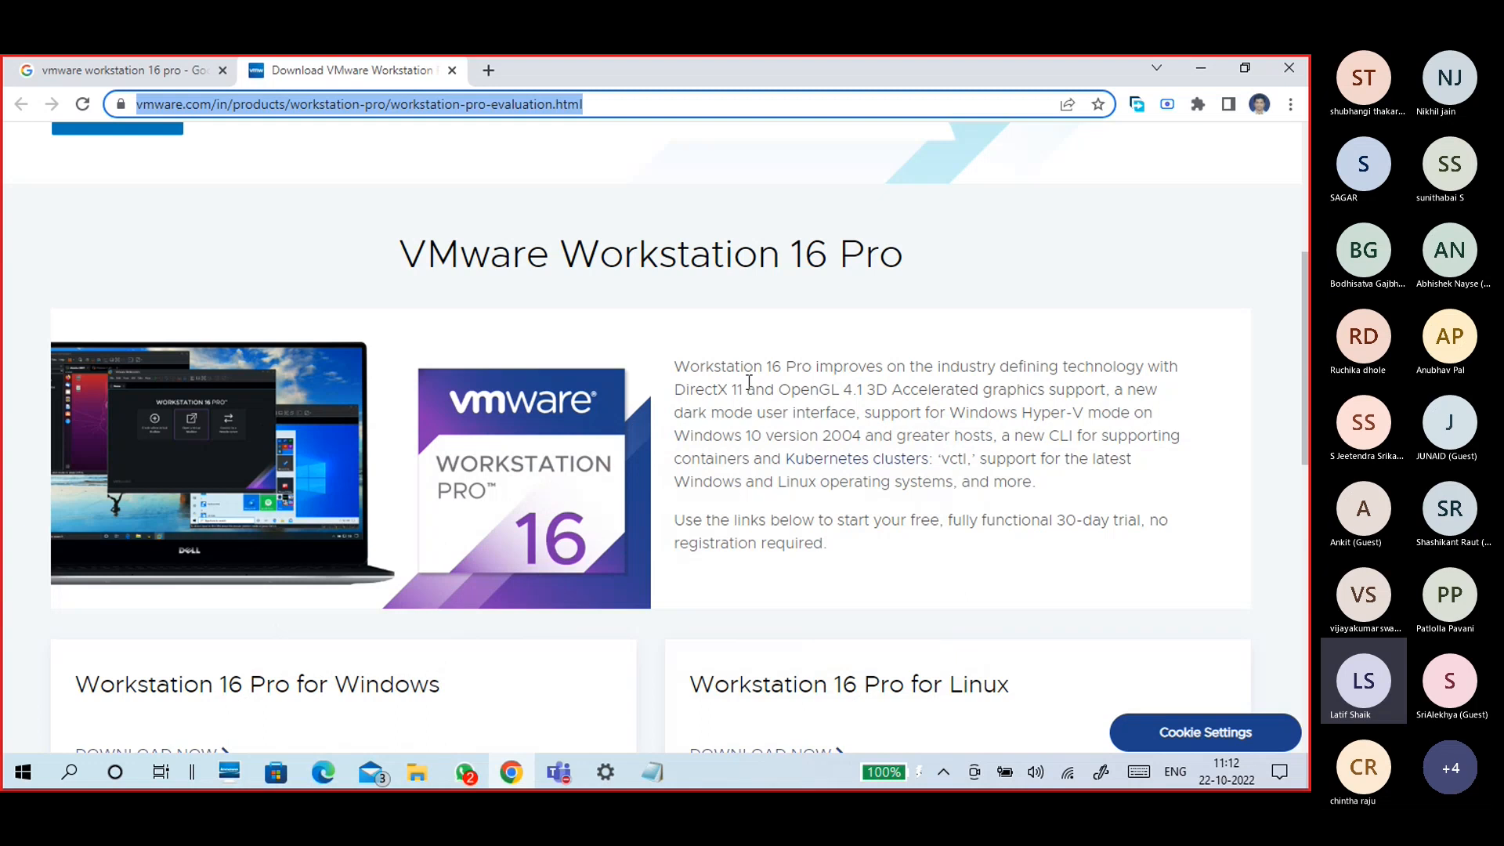
Start the download of Workstation 16 Pro for Windows and return to the VMware product page tab
{"action": "left_click", "coordinate": [679, 366]}
{"action": "left_click_drag", "start_coordinate": [679, 367], "coordinate": [812, 366]}
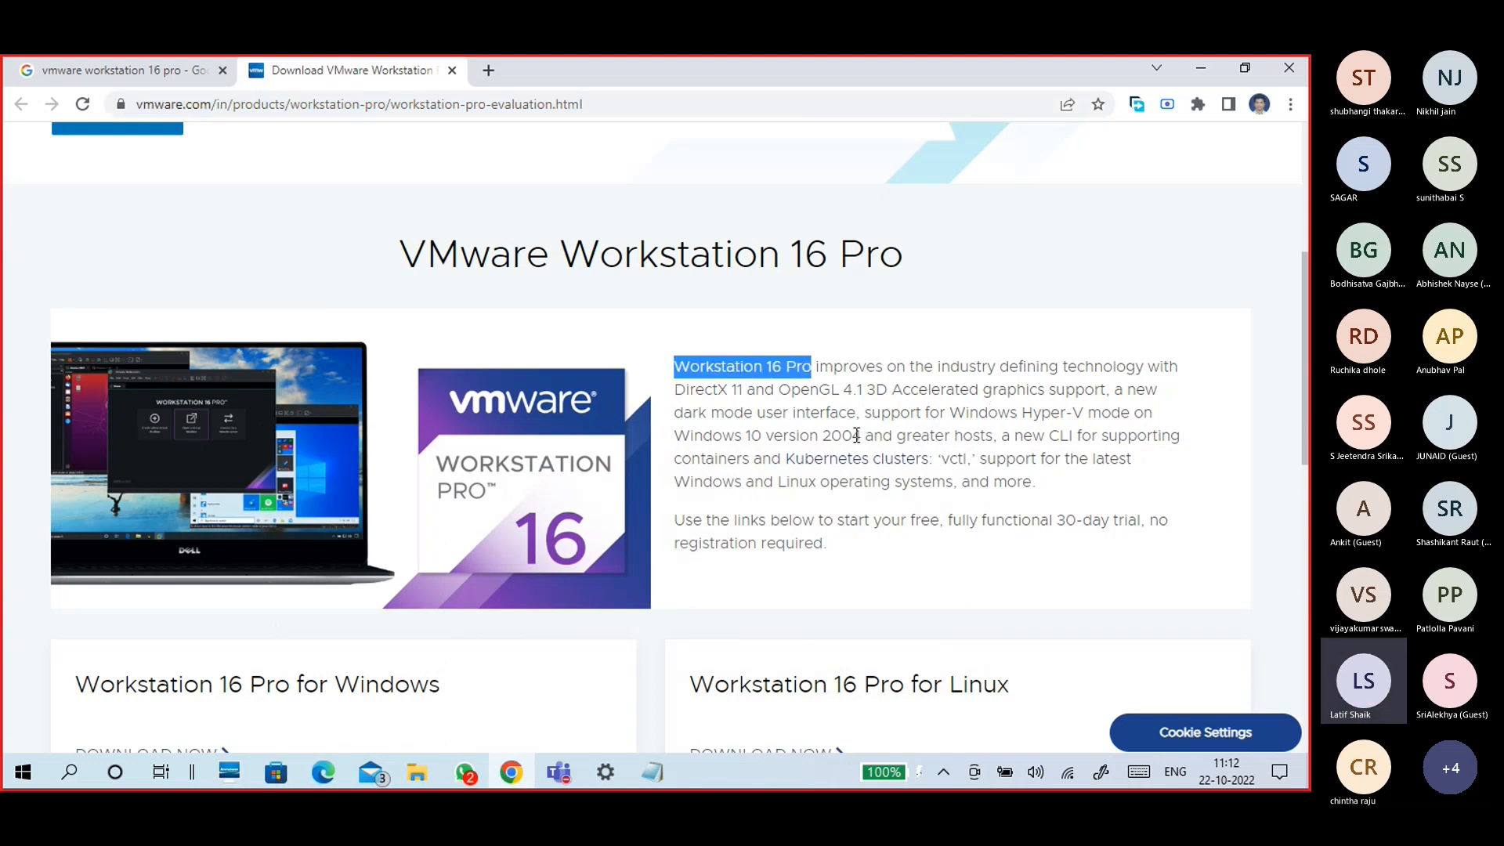
{"action": "scroll", "coordinate": [536, 420], "scroll_direction": "down", "scroll_amount": 3}
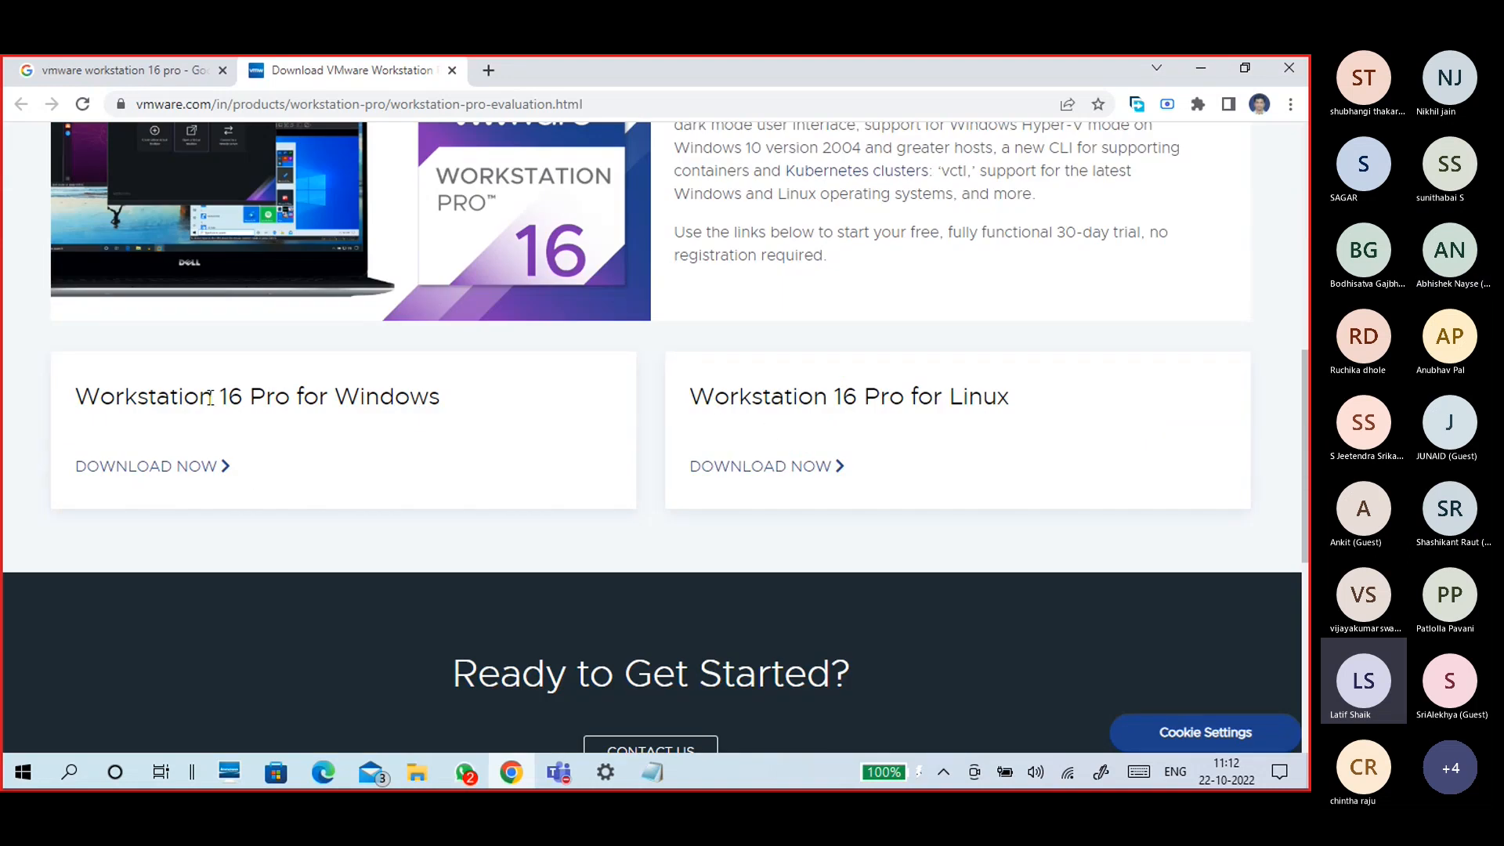
{"action": "left_click_drag", "start_coordinate": [213, 397], "coordinate": [445, 369]}
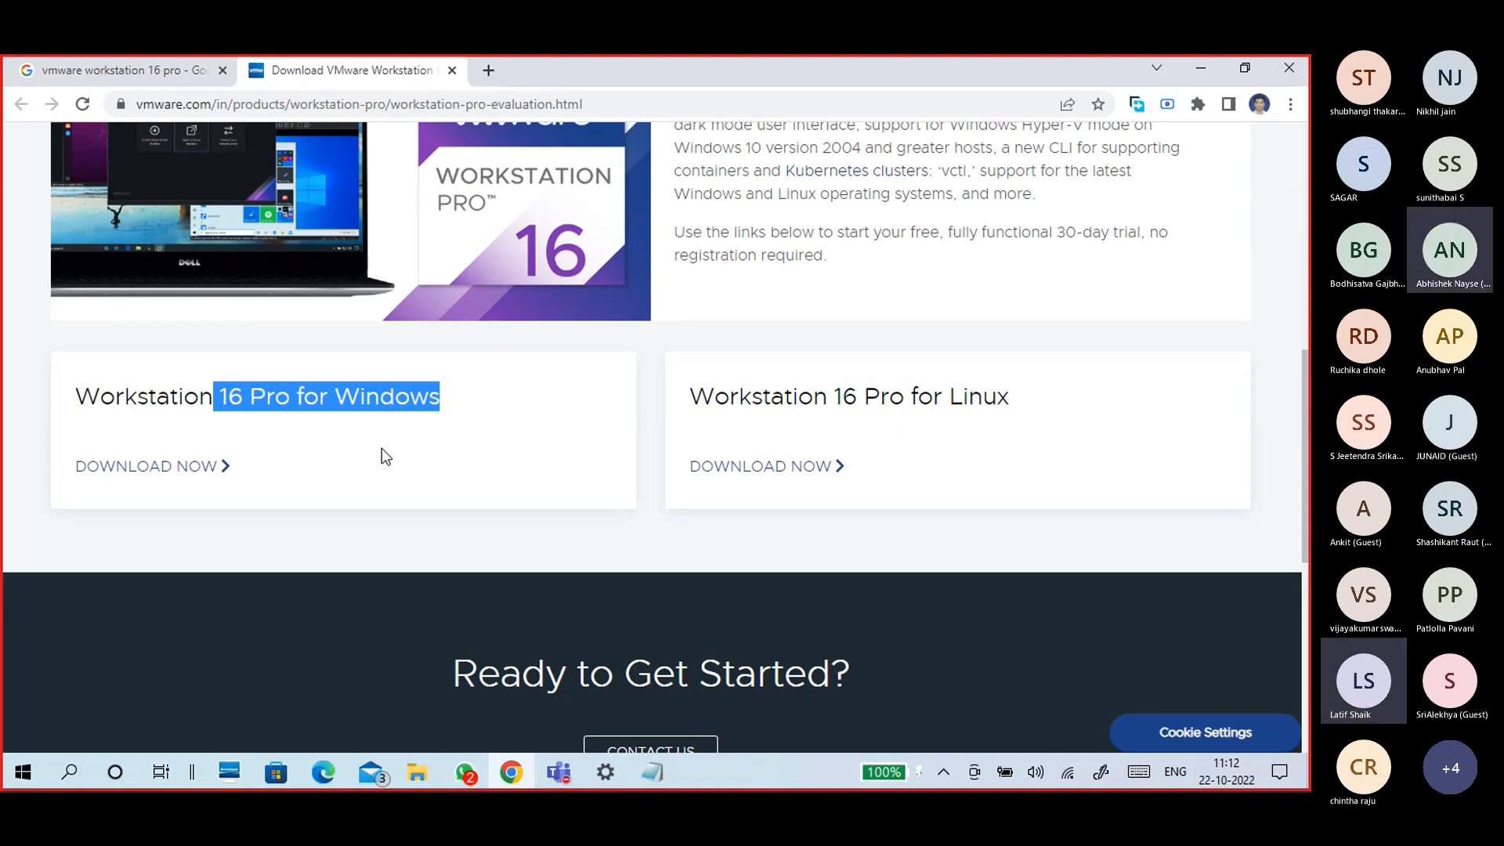
{"action": "left_click", "coordinate": [191, 467]}
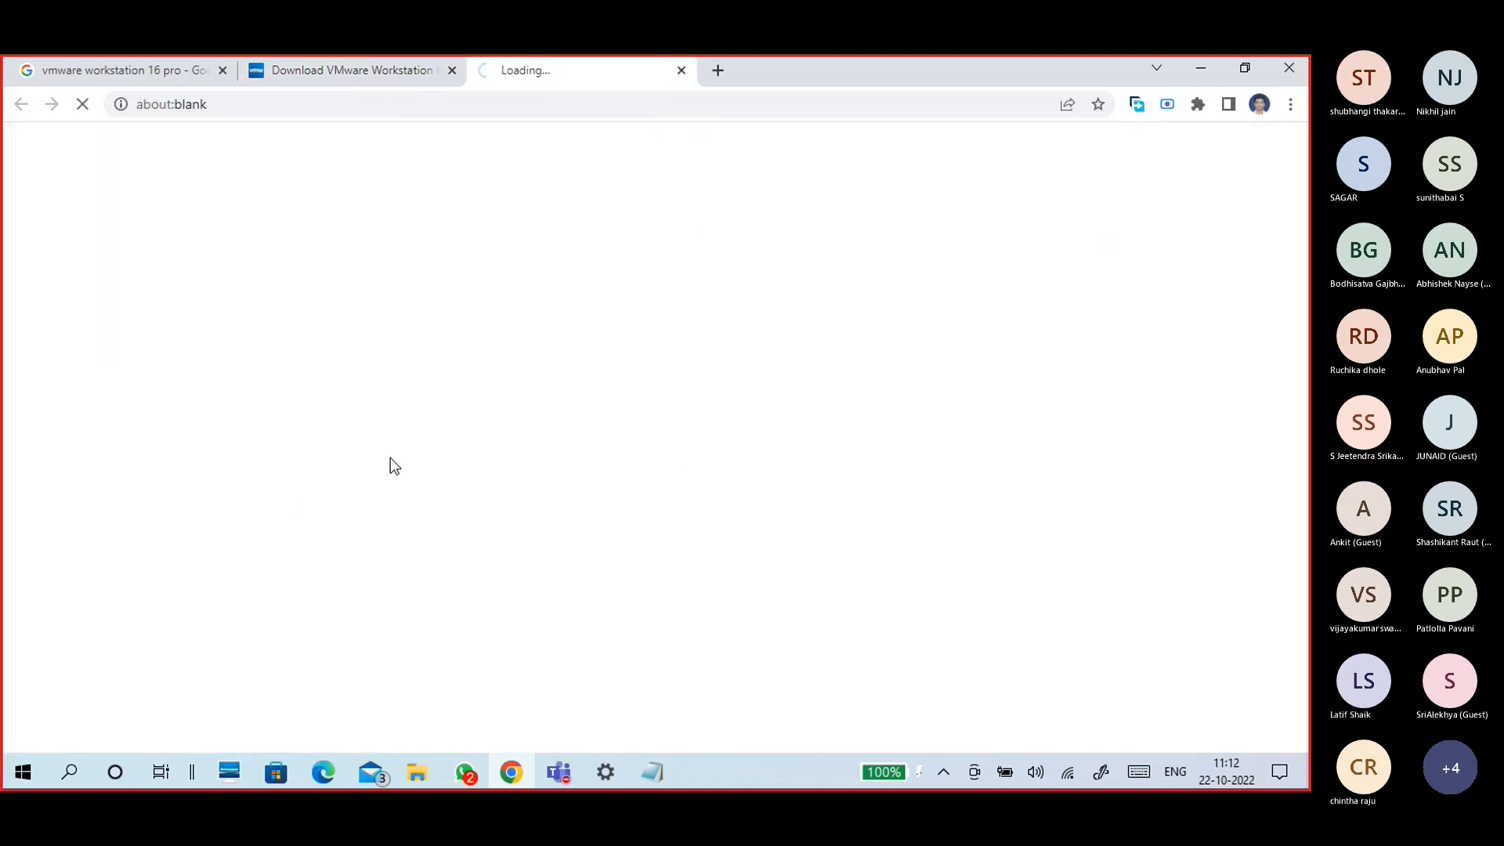
{"action": "left_click", "coordinate": [360, 69]}
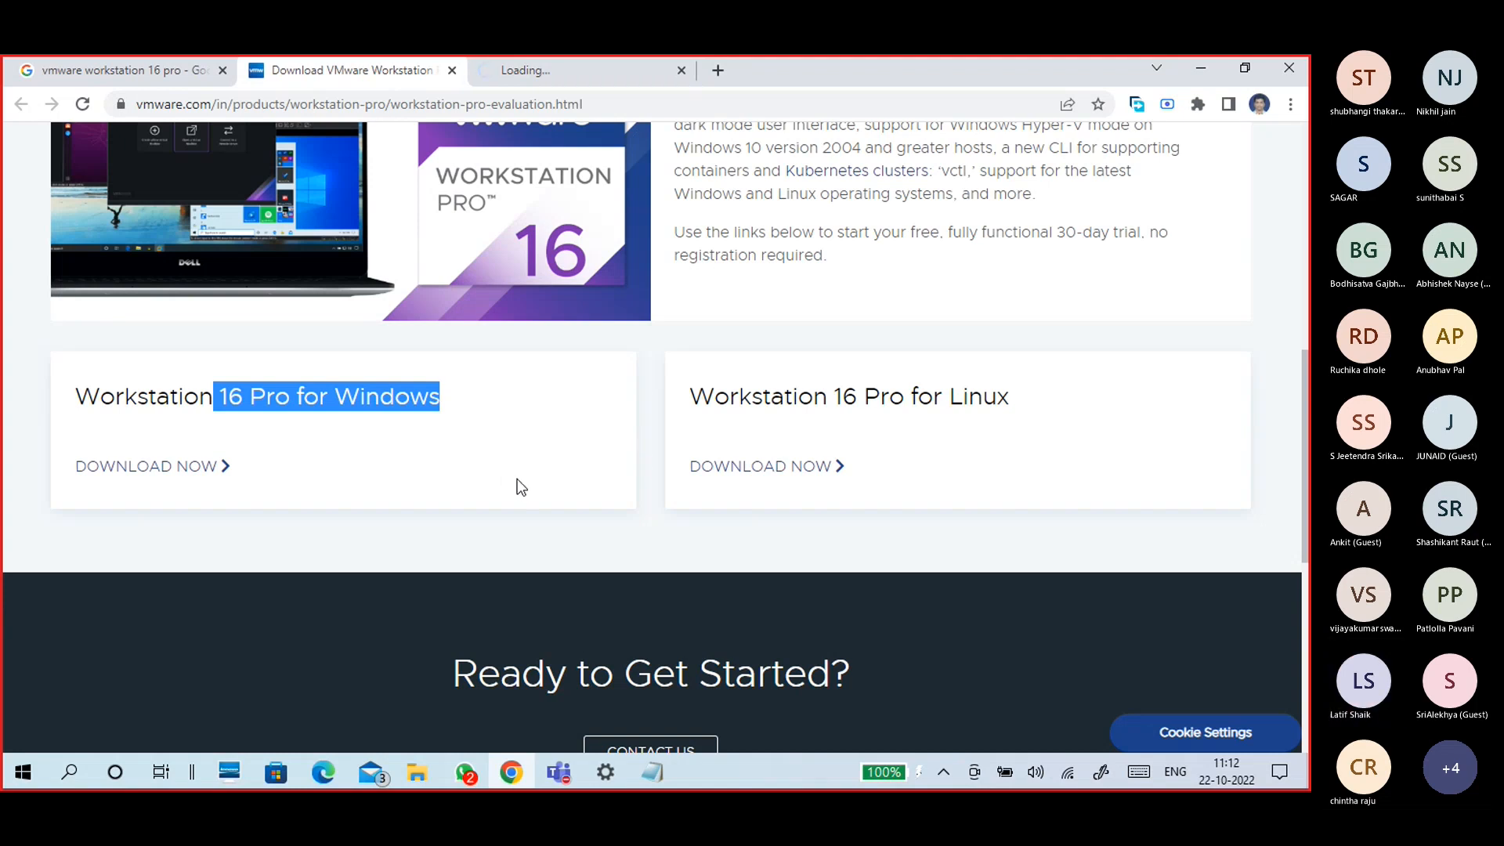
Examine the free 30-day trial text and the Windows and Linux download options on the VMware page
{"action": "scroll", "coordinate": [518, 487], "scroll_direction": "up", "scroll_amount": 10}
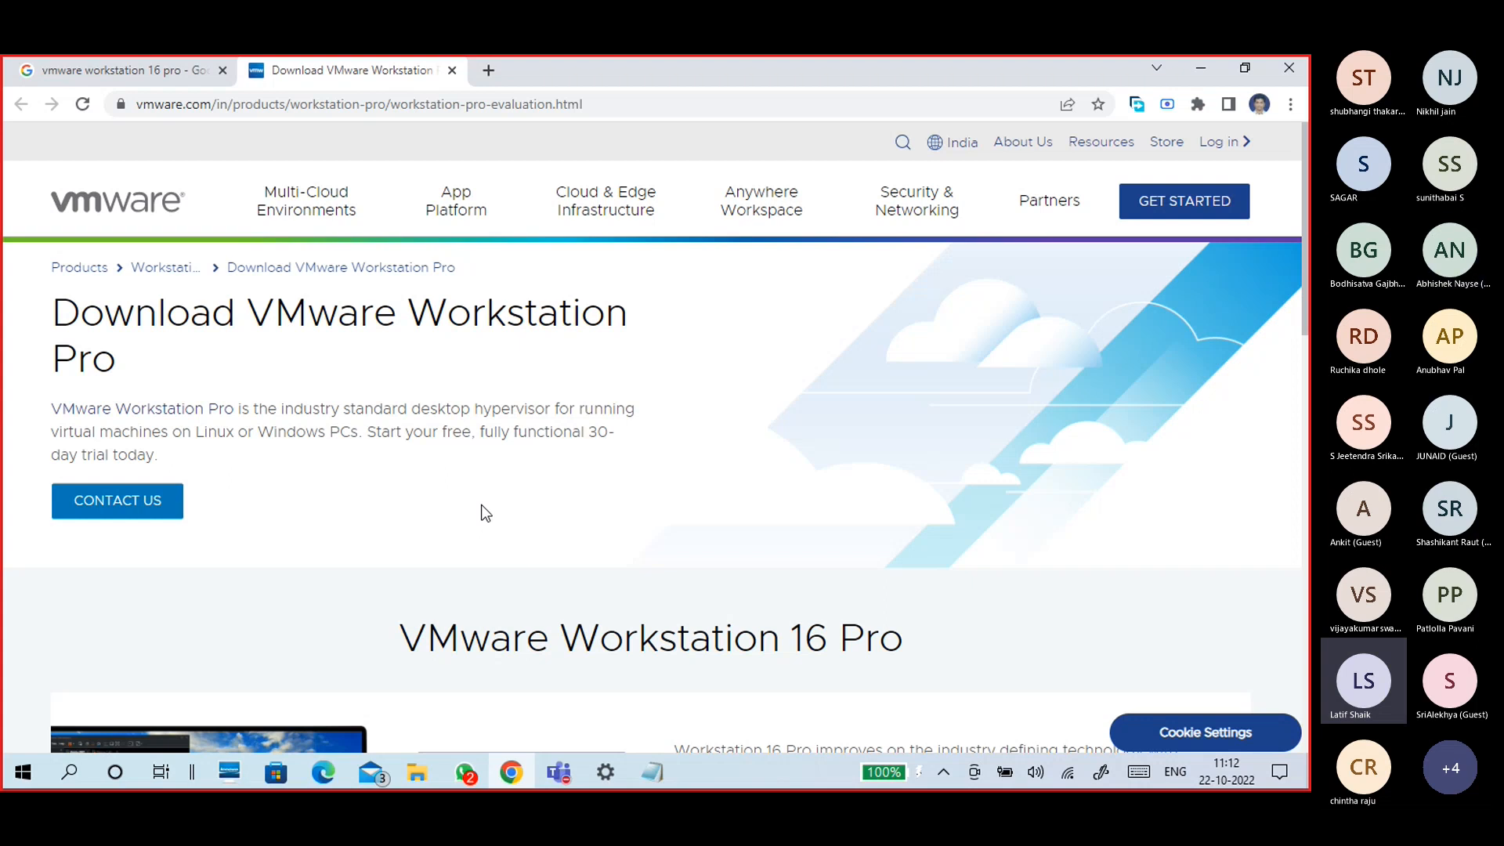
{"action": "left_click_drag", "start_coordinate": [587, 433], "coordinate": [118, 456]}
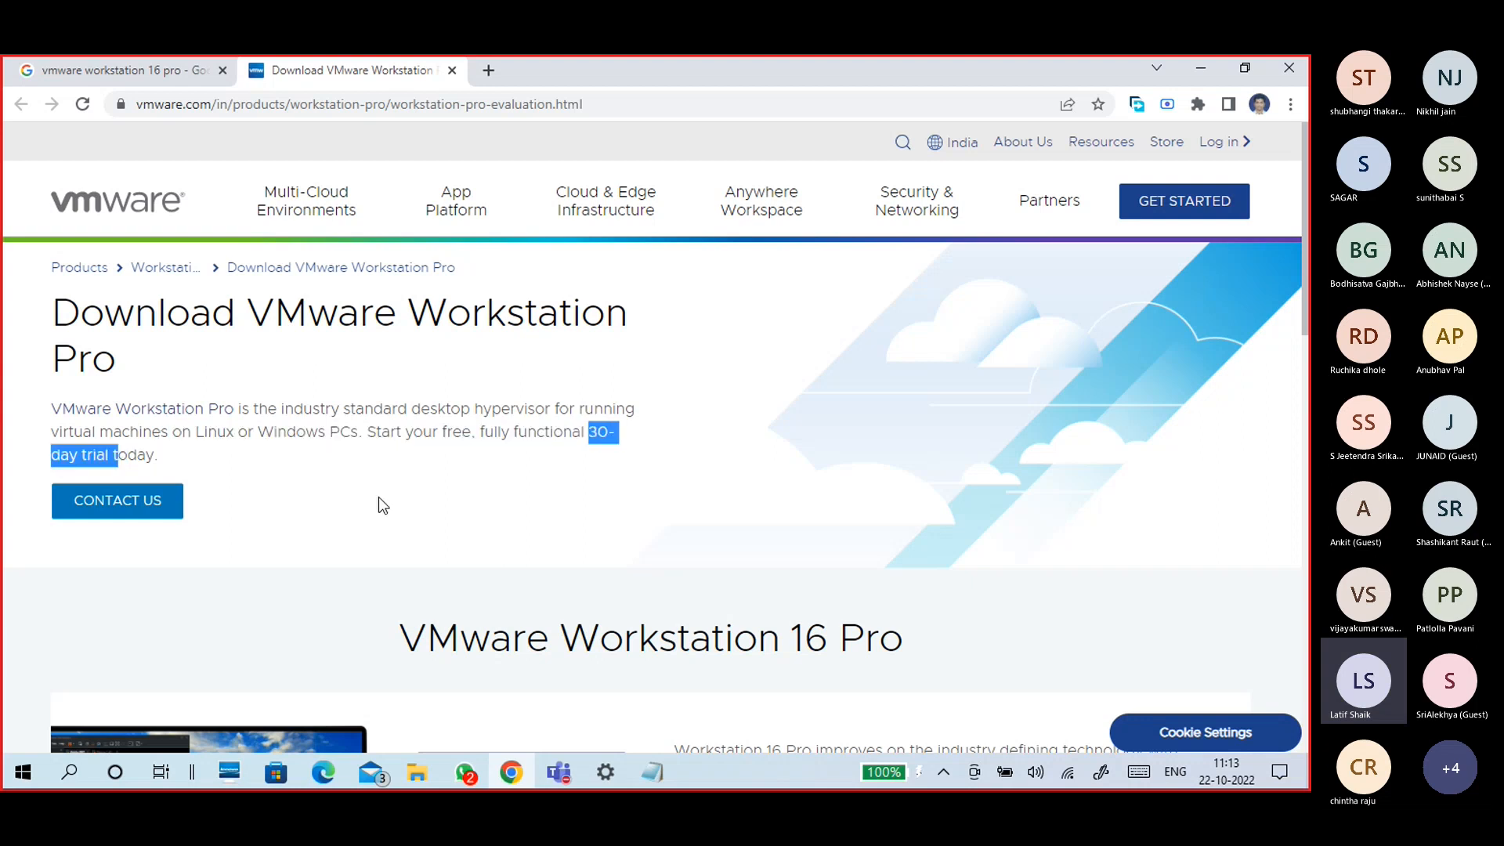
{"action": "left_click_drag", "start_coordinate": [367, 432], "coordinate": [313, 470]}
{"action": "scroll", "coordinate": [365, 521], "scroll_direction": "down", "scroll_amount": 10}
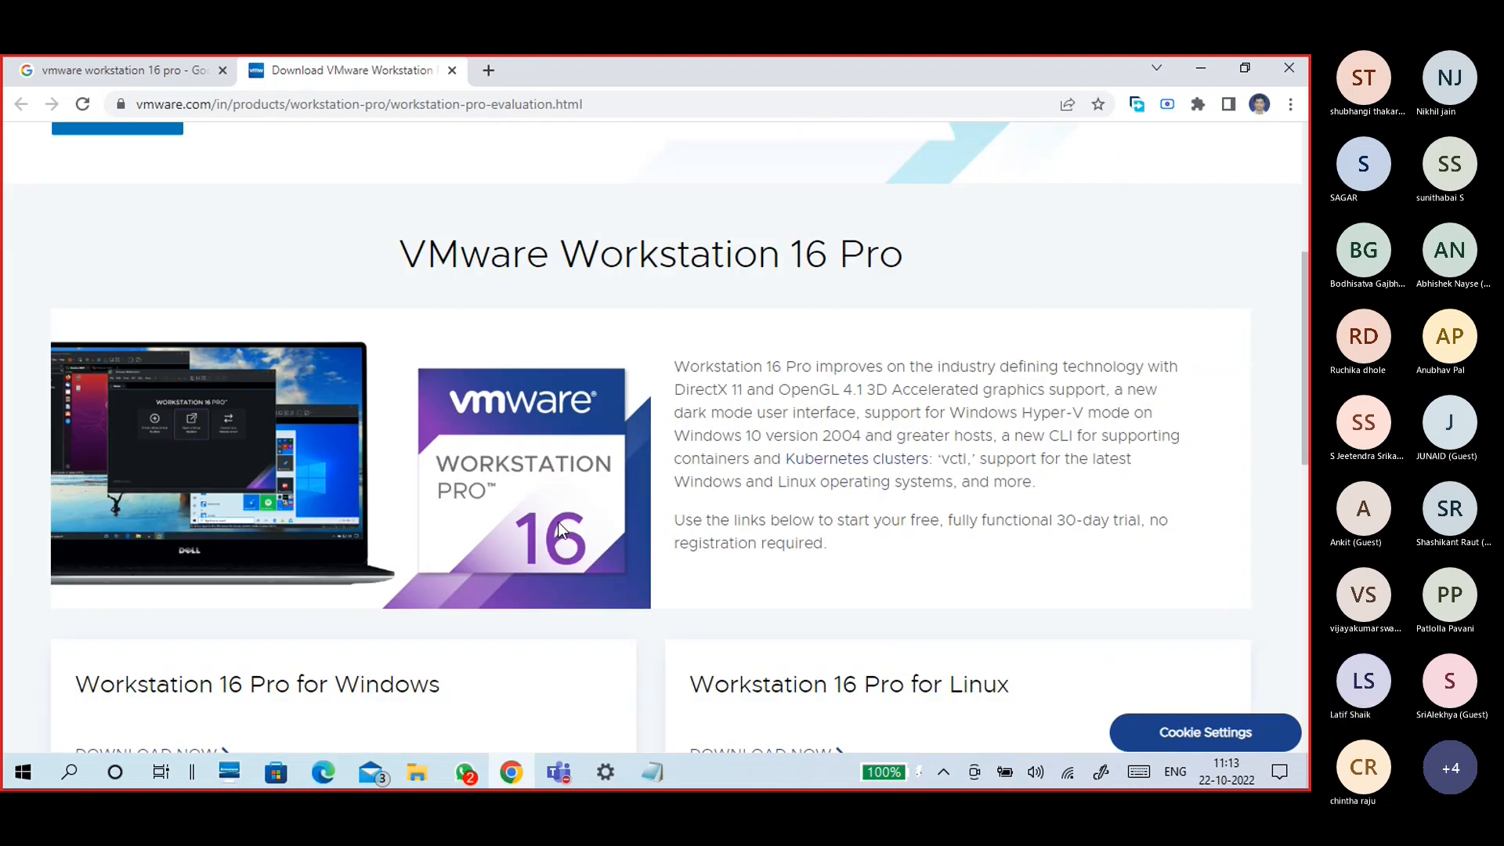
{"action": "scroll", "coordinate": [524, 586], "scroll_direction": "up", "scroll_amount": 5}
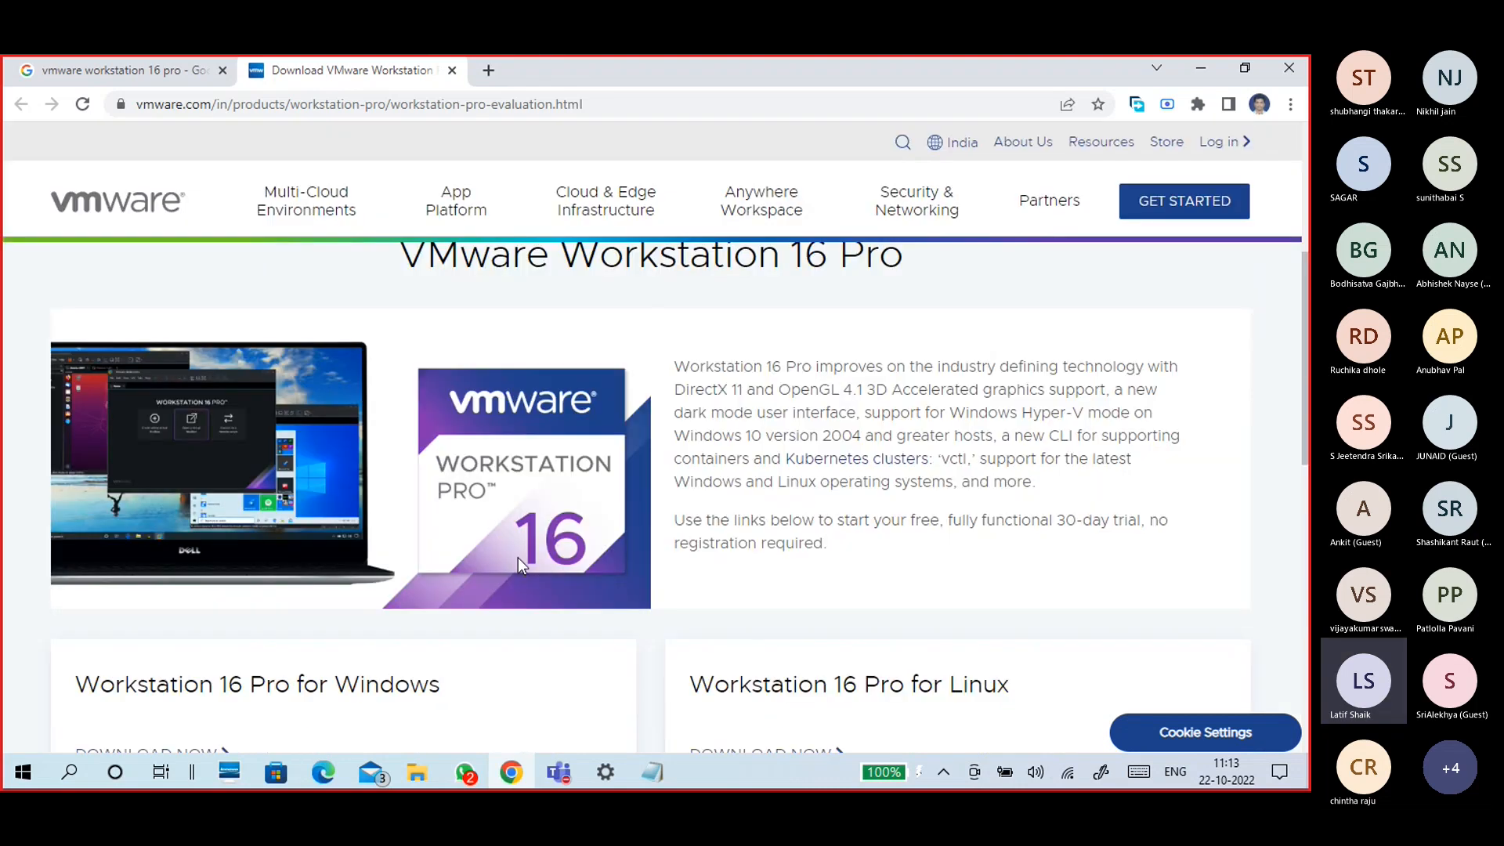
{"action": "scroll", "coordinate": [537, 599], "scroll_direction": "down", "scroll_amount": 3}
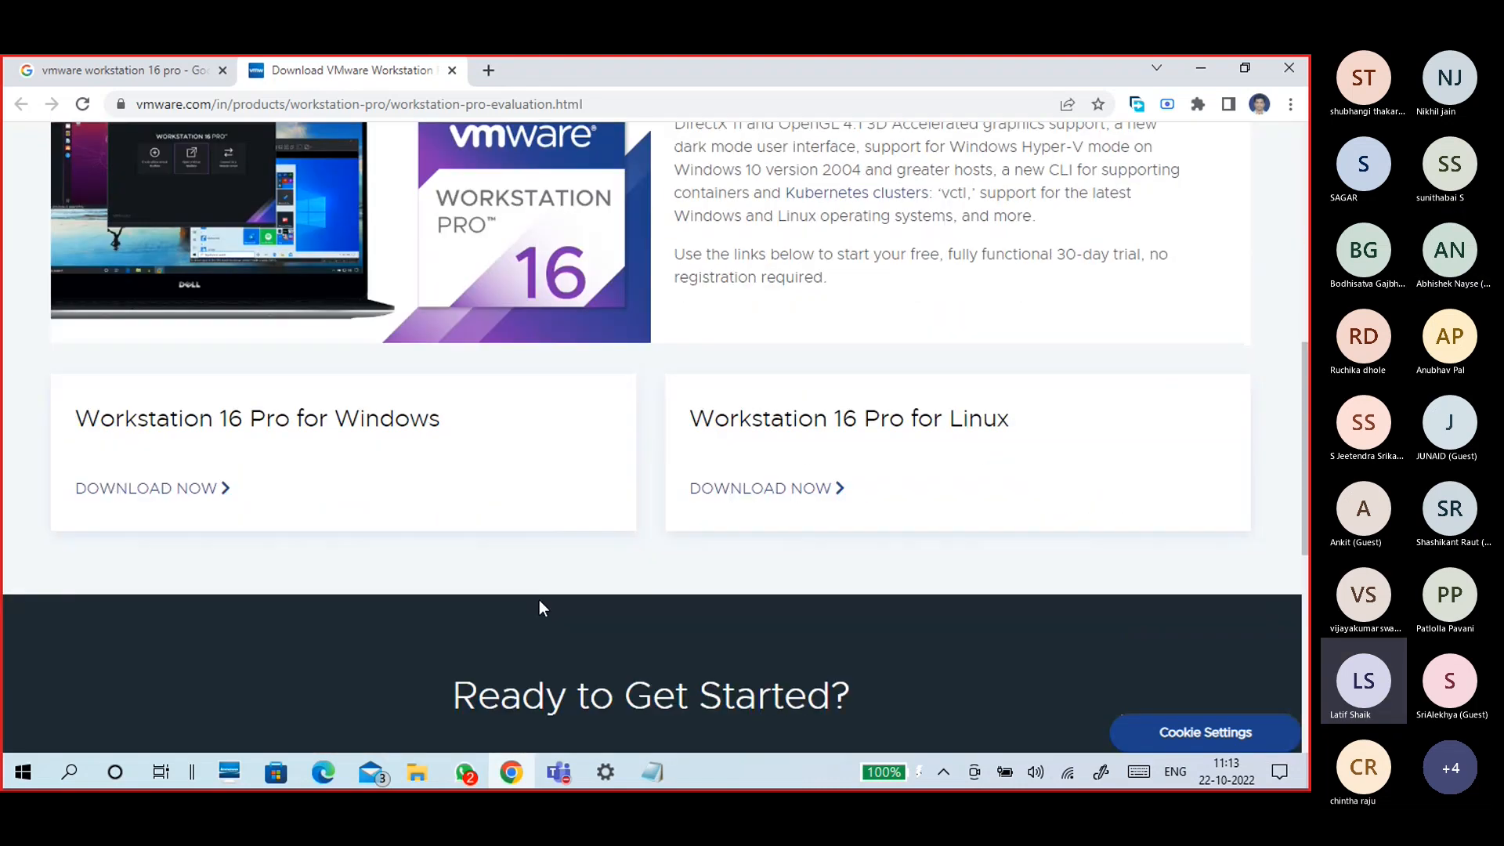
Switch to Free Download Manager and start downloading VMware-workstation-full-16.2.4-20089737.exe into G:/APPSFOLDER/
{"action": "scroll", "coordinate": [539, 601], "scroll_direction": "down", "scroll_amount": 1}
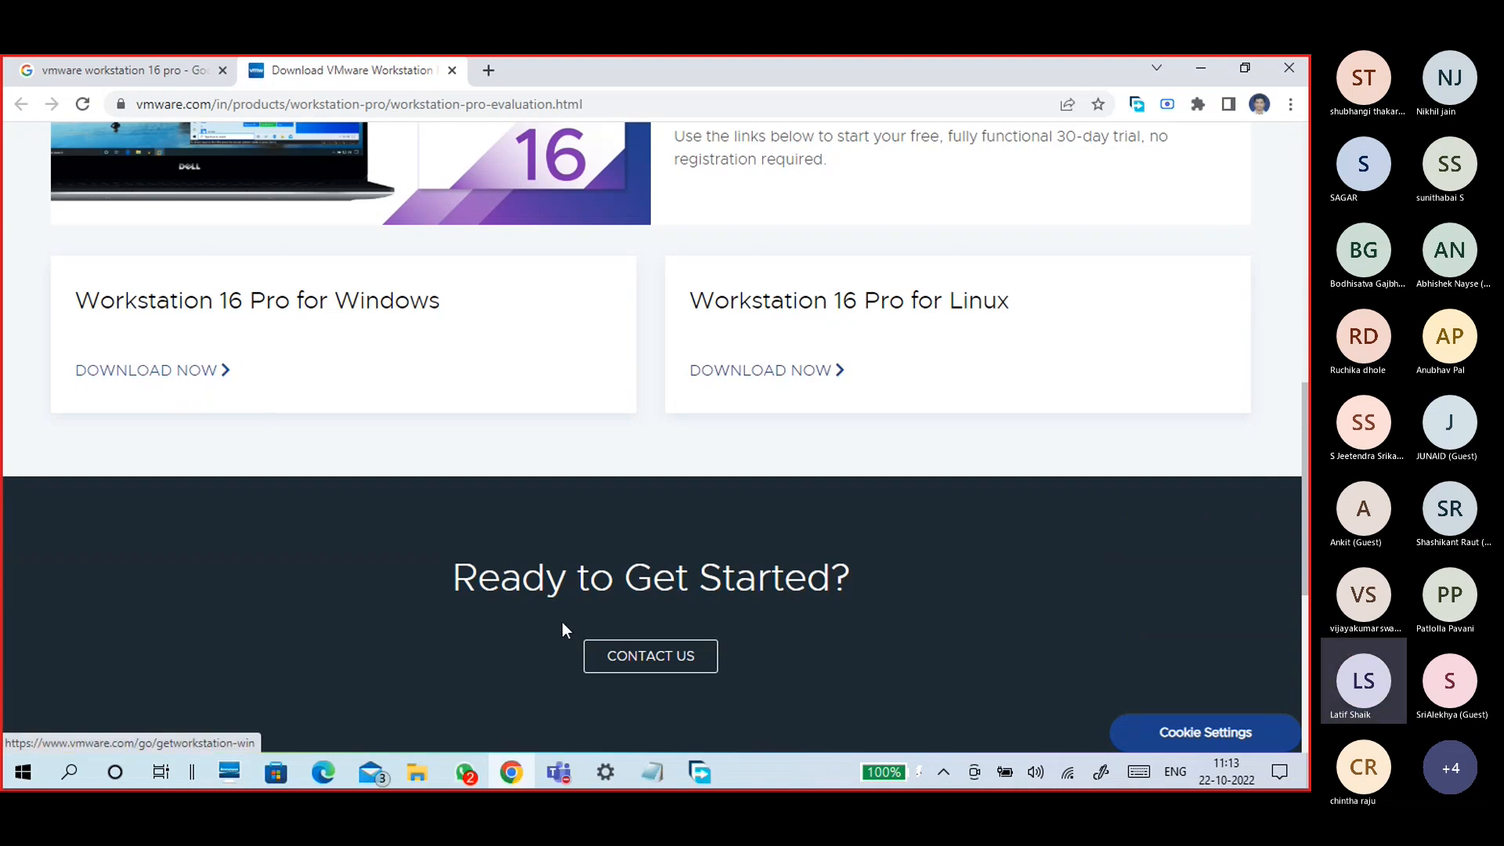
{"action": "left_click", "coordinate": [699, 772]}
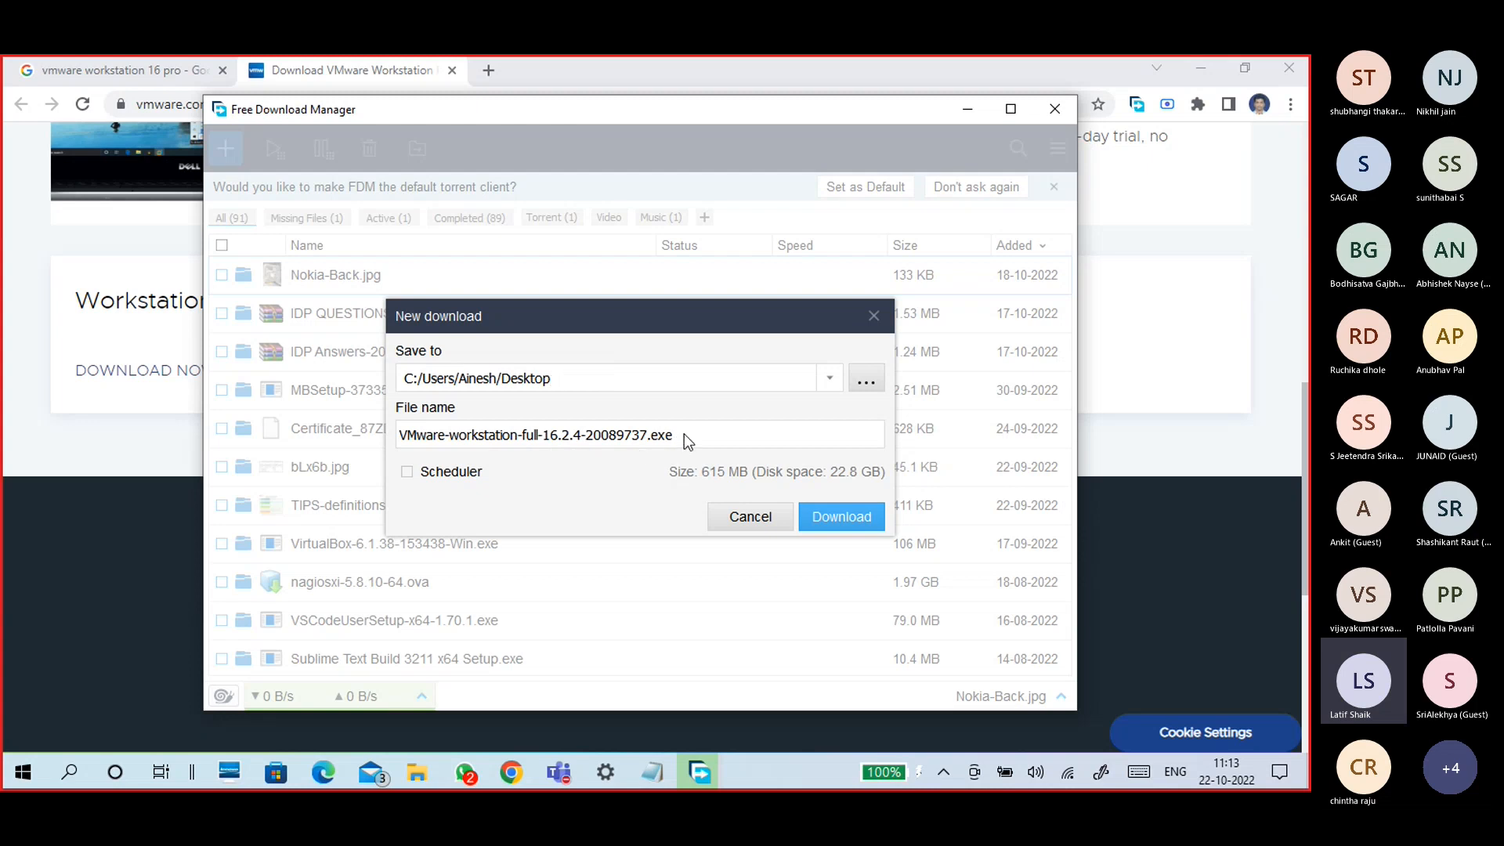
{"action": "left_click", "coordinate": [829, 378]}
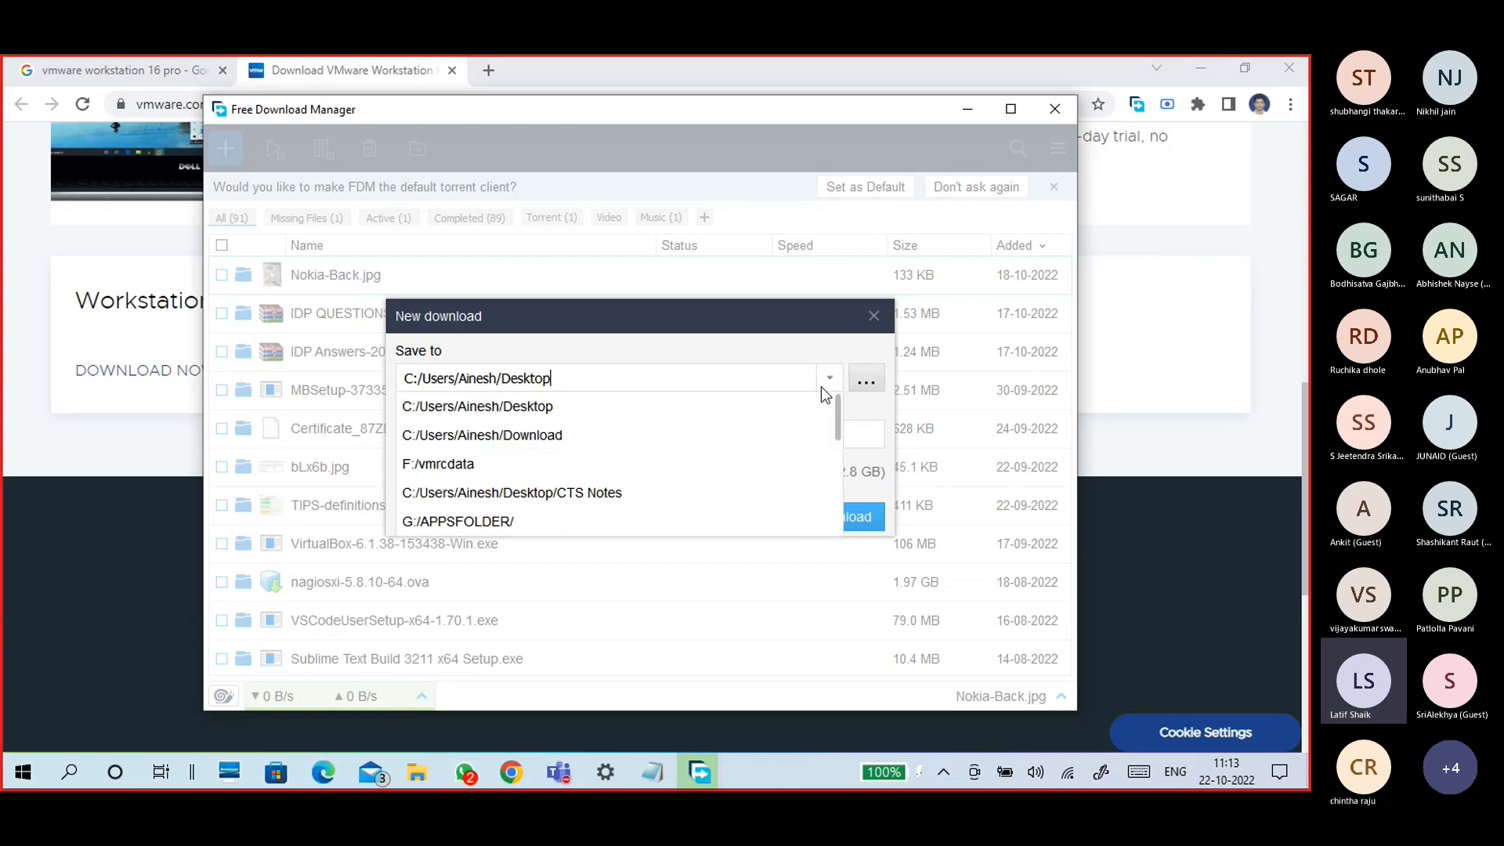
{"action": "left_click", "coordinate": [520, 521]}
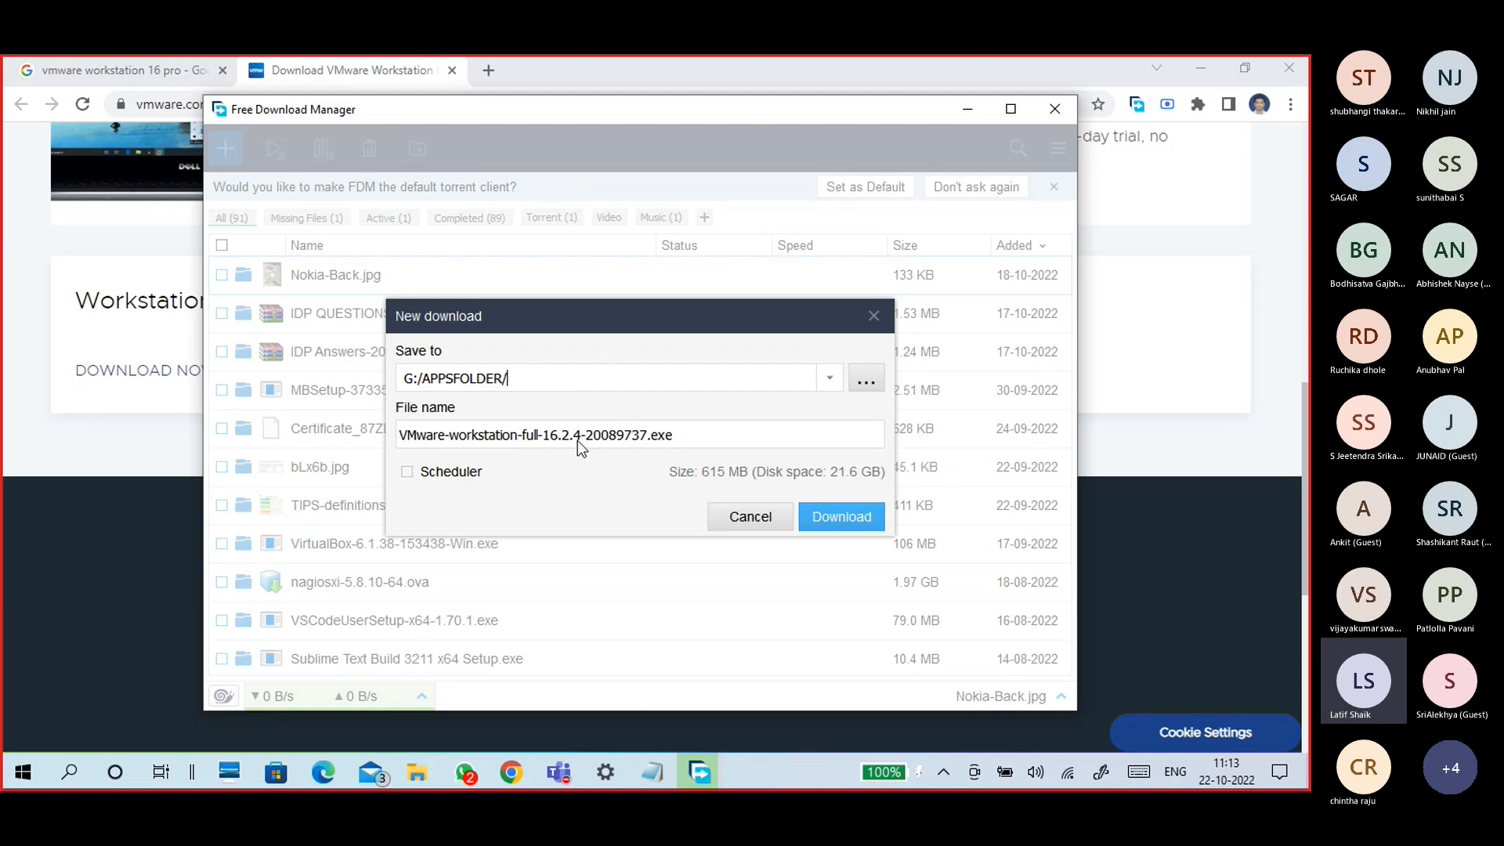
{"action": "left_click", "coordinate": [845, 509]}
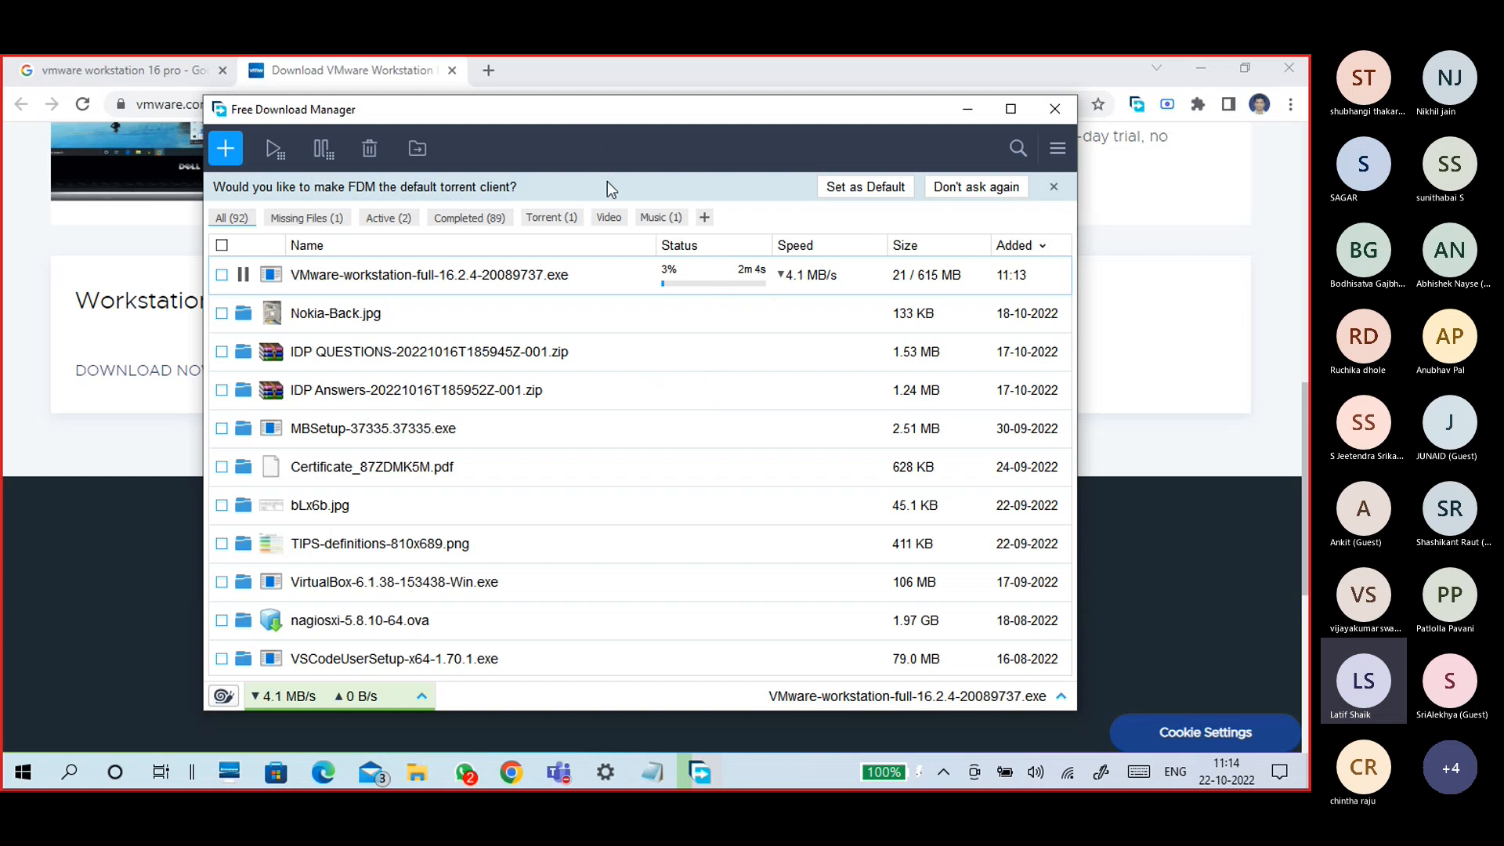
Minimise the browser and bring the Notepad lab notes in front of the download manager
{"action": "left_click_drag", "start_coordinate": [604, 110], "coordinate": [653, 78]}
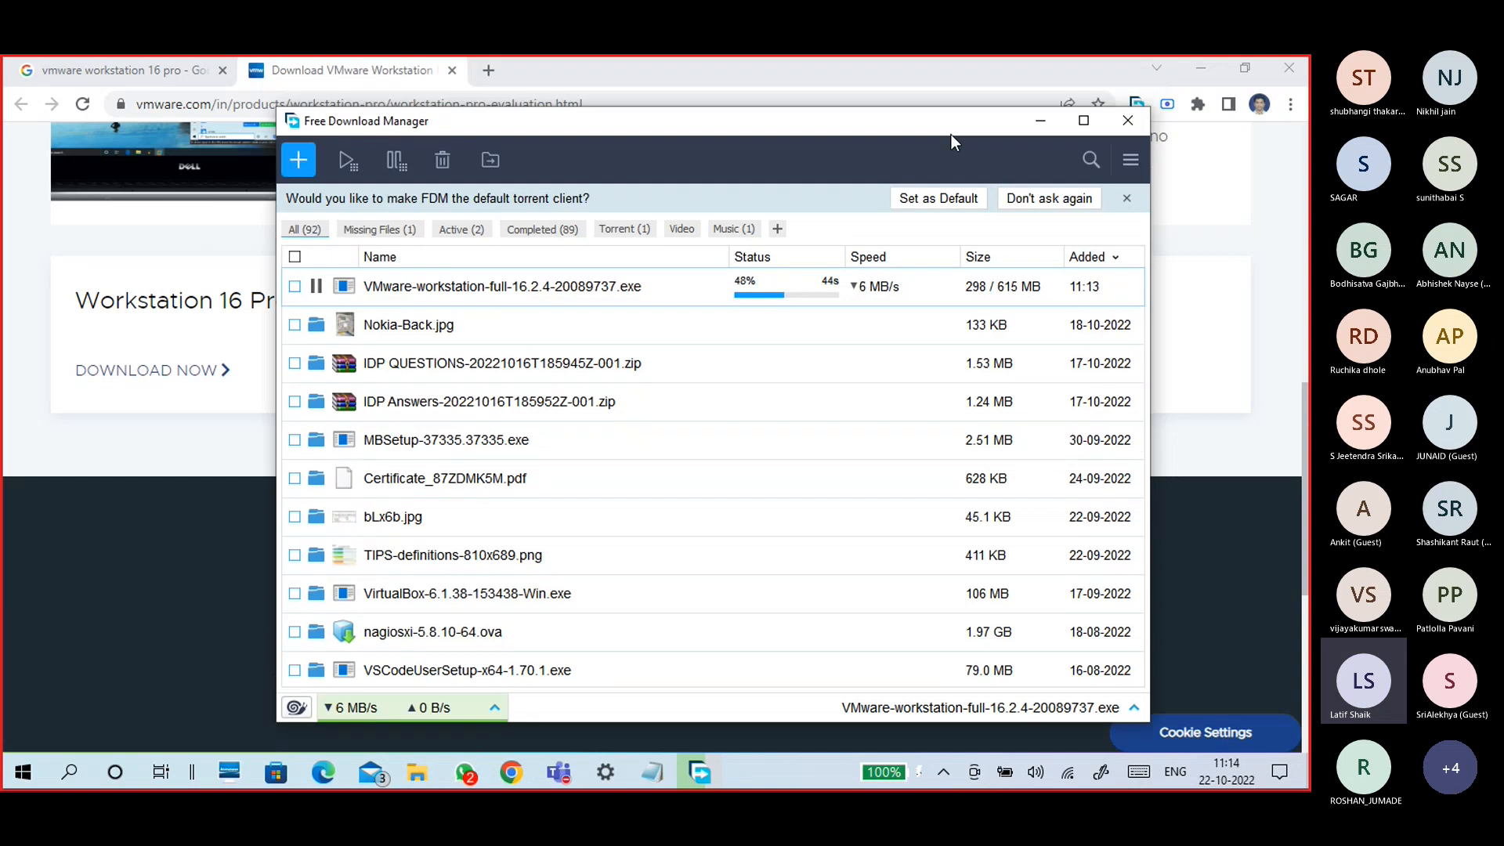
{"action": "left_click", "coordinate": [1169, 64]}
{"action": "left_click", "coordinate": [1191, 60]}
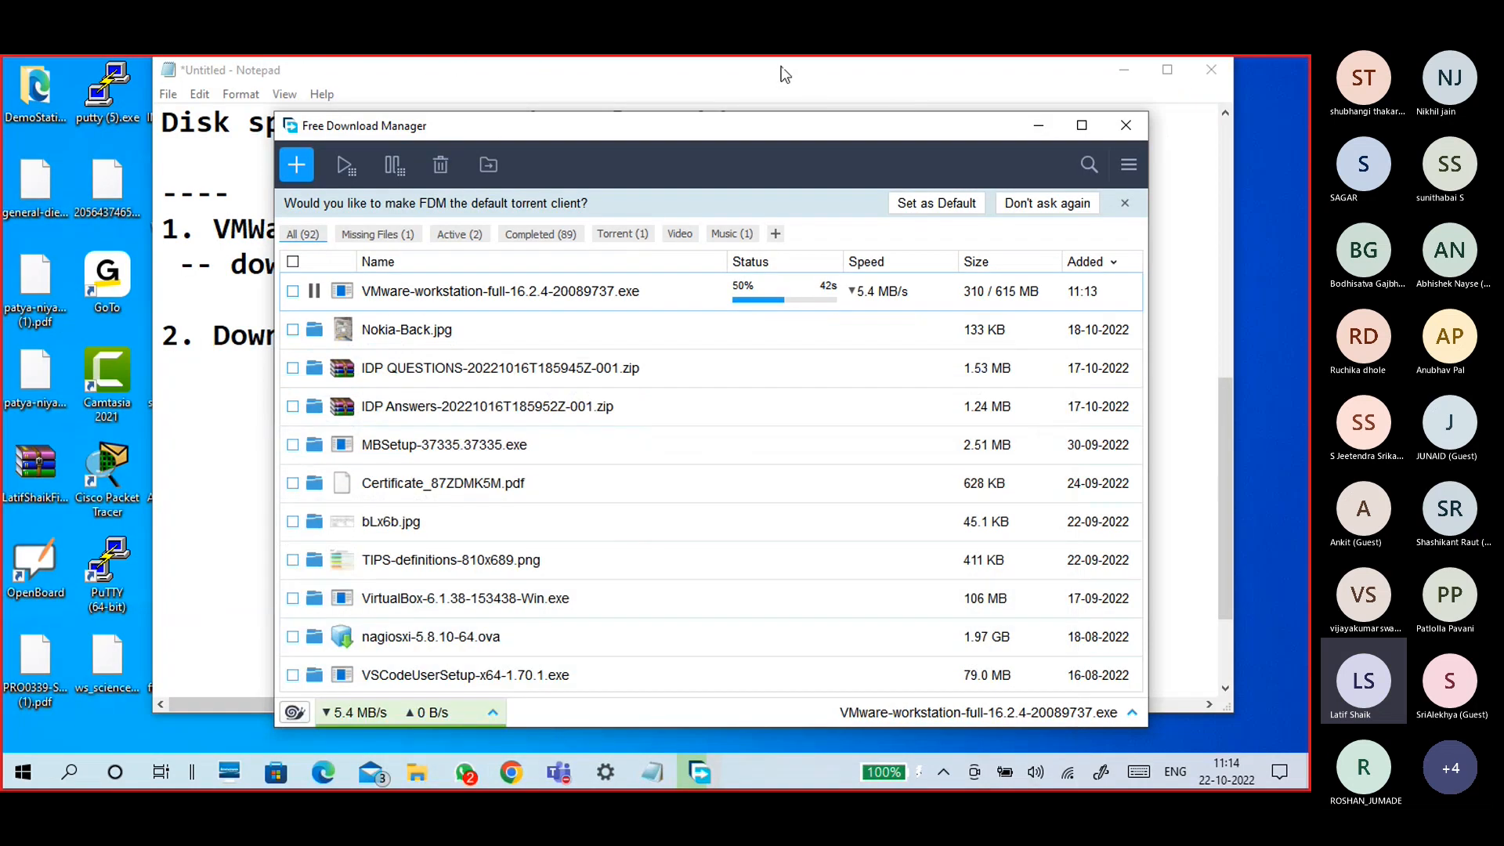
{"action": "left_click", "coordinate": [1042, 119]}
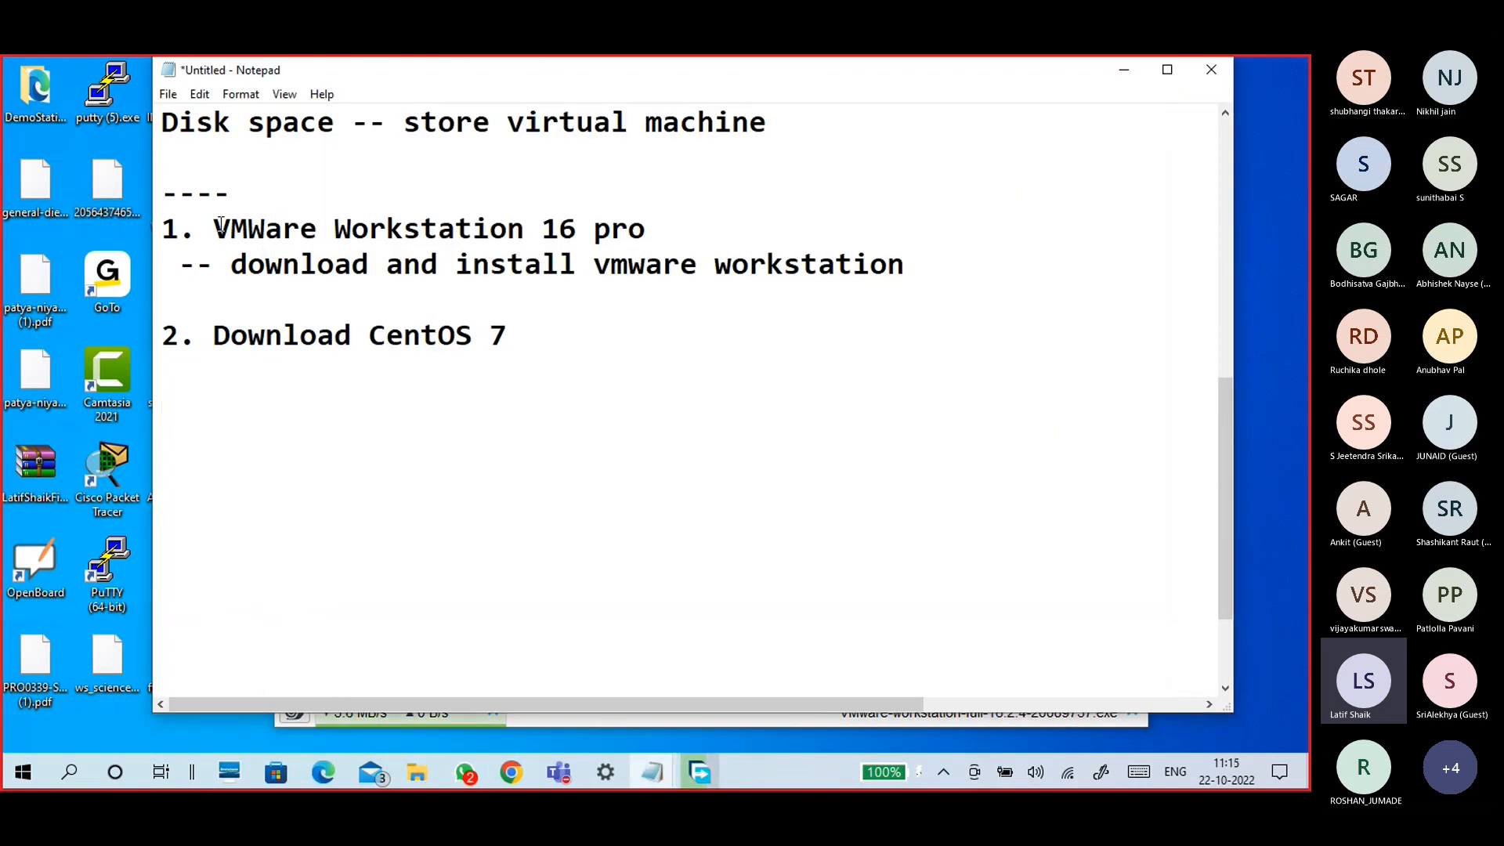
Highlight "VMWare Workstation 16 pro" in the notes, minimise Notepad and move the download manager aside to uncover the desktop icons
{"action": "left_click_drag", "start_coordinate": [213, 228], "coordinate": [650, 223]}
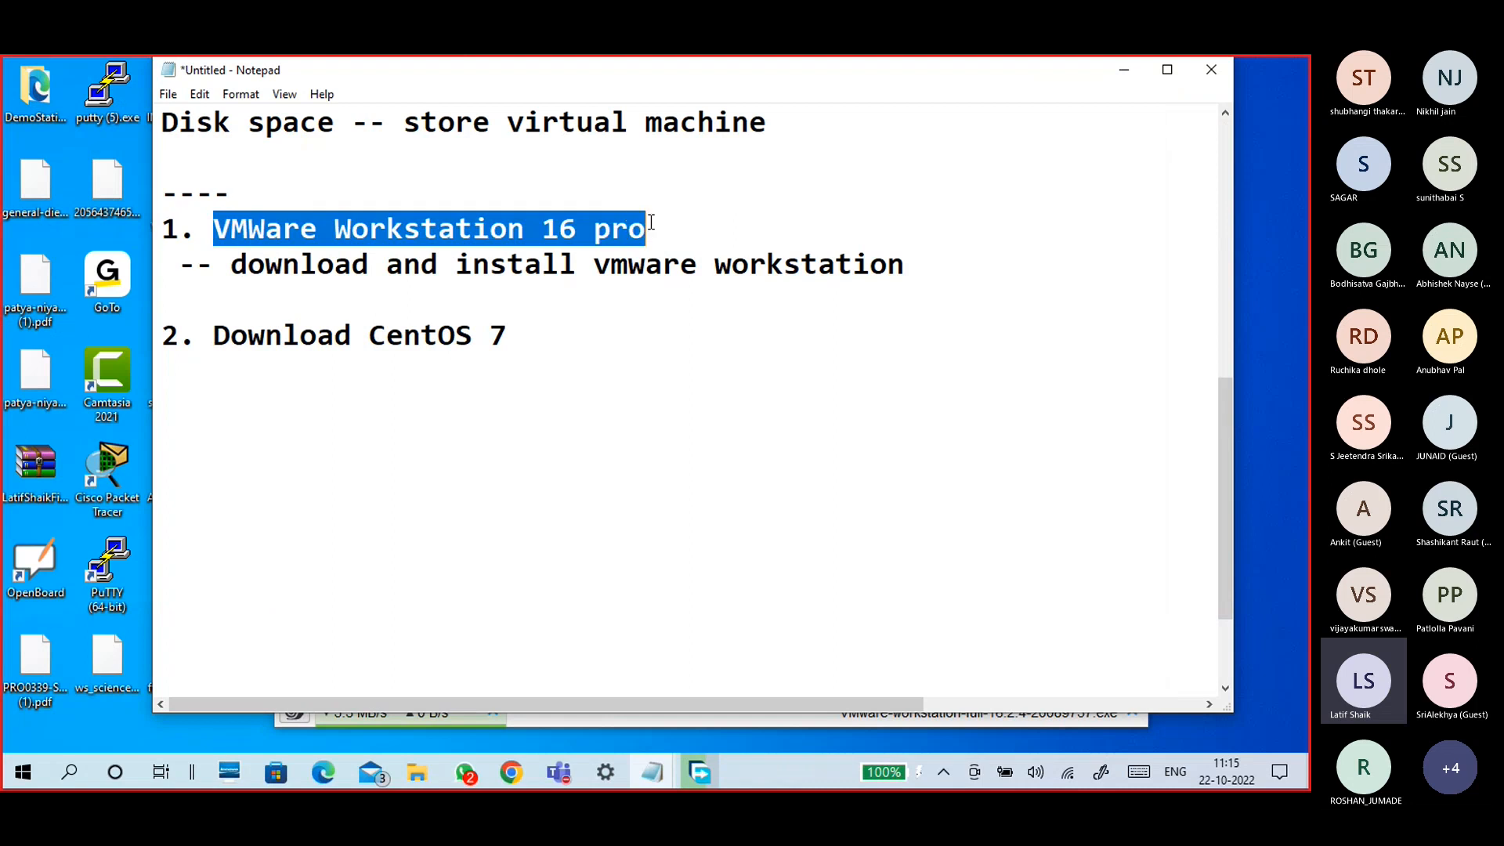
{"action": "left_click", "coordinate": [629, 298]}
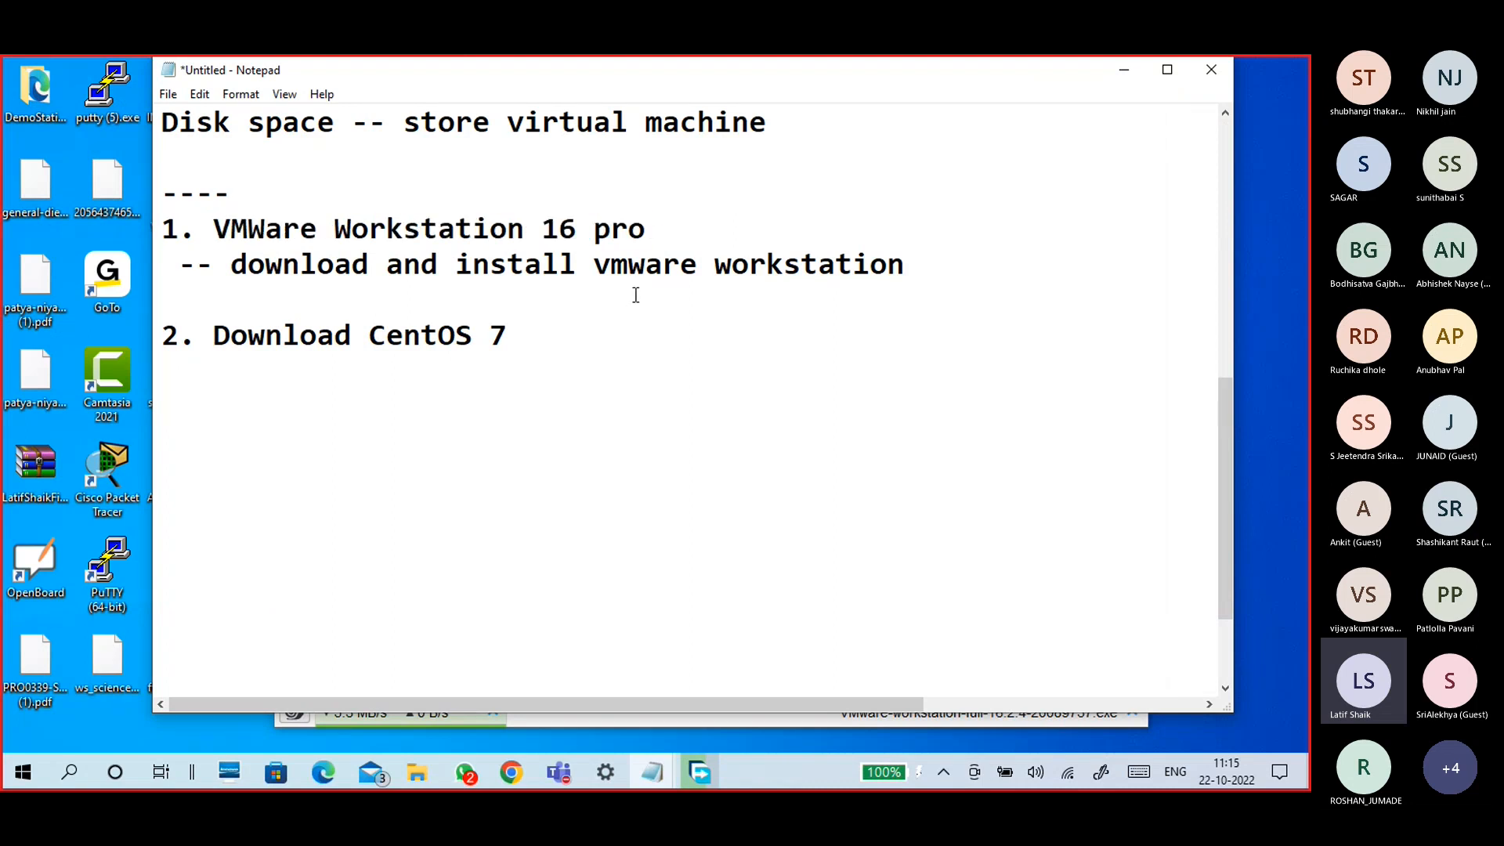
{"action": "left_click", "coordinate": [1121, 77]}
{"action": "left_click_drag", "start_coordinate": [670, 138], "coordinate": [753, 93]}
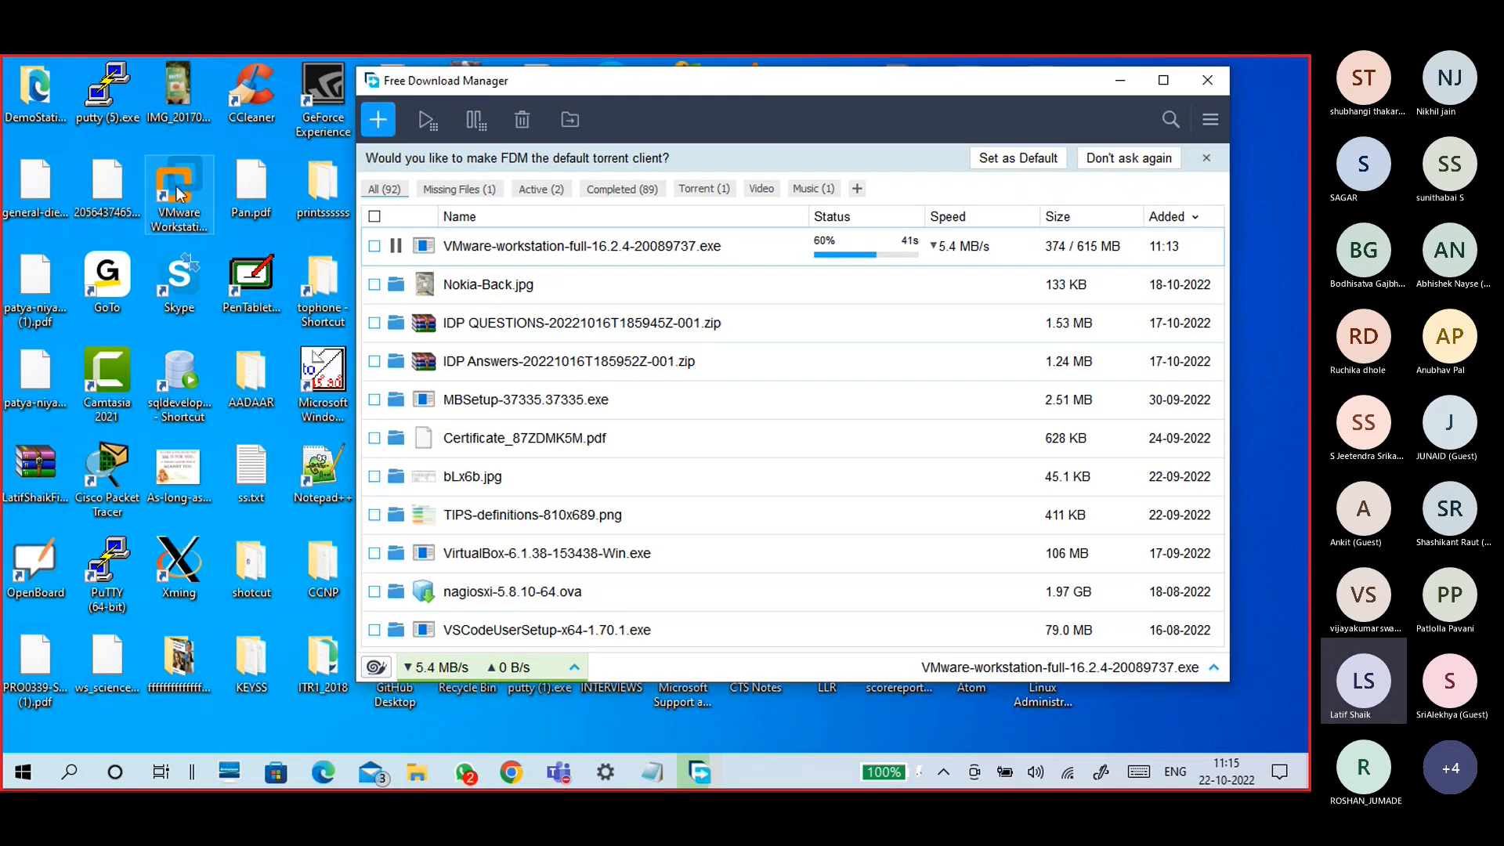
Find Control Panel through Windows search and open its list of programs to uninstall
{"action": "left_click", "coordinate": [69, 773]}
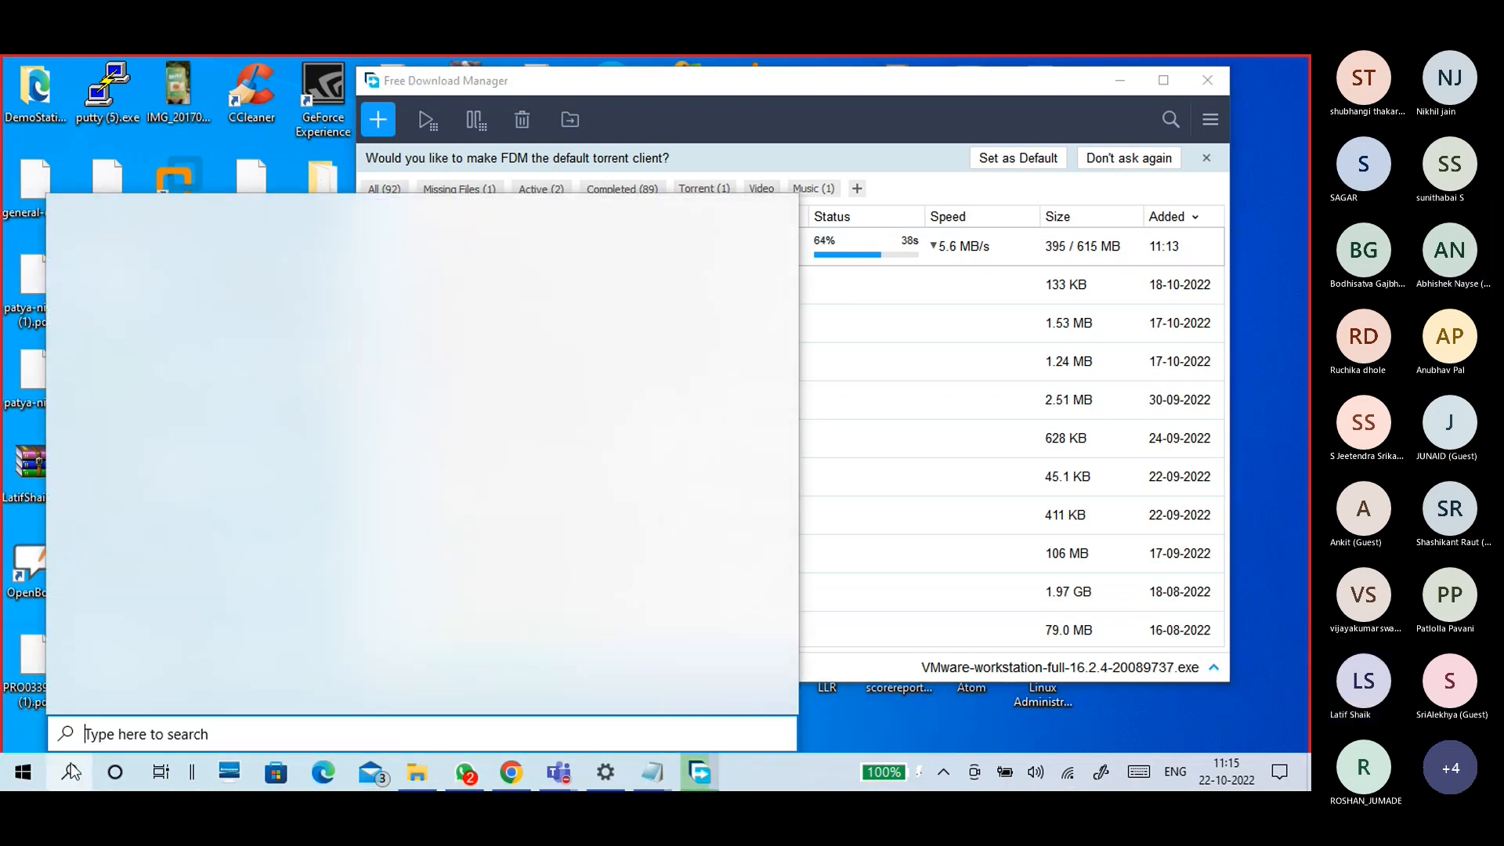
{"action": "type", "text": "con"}
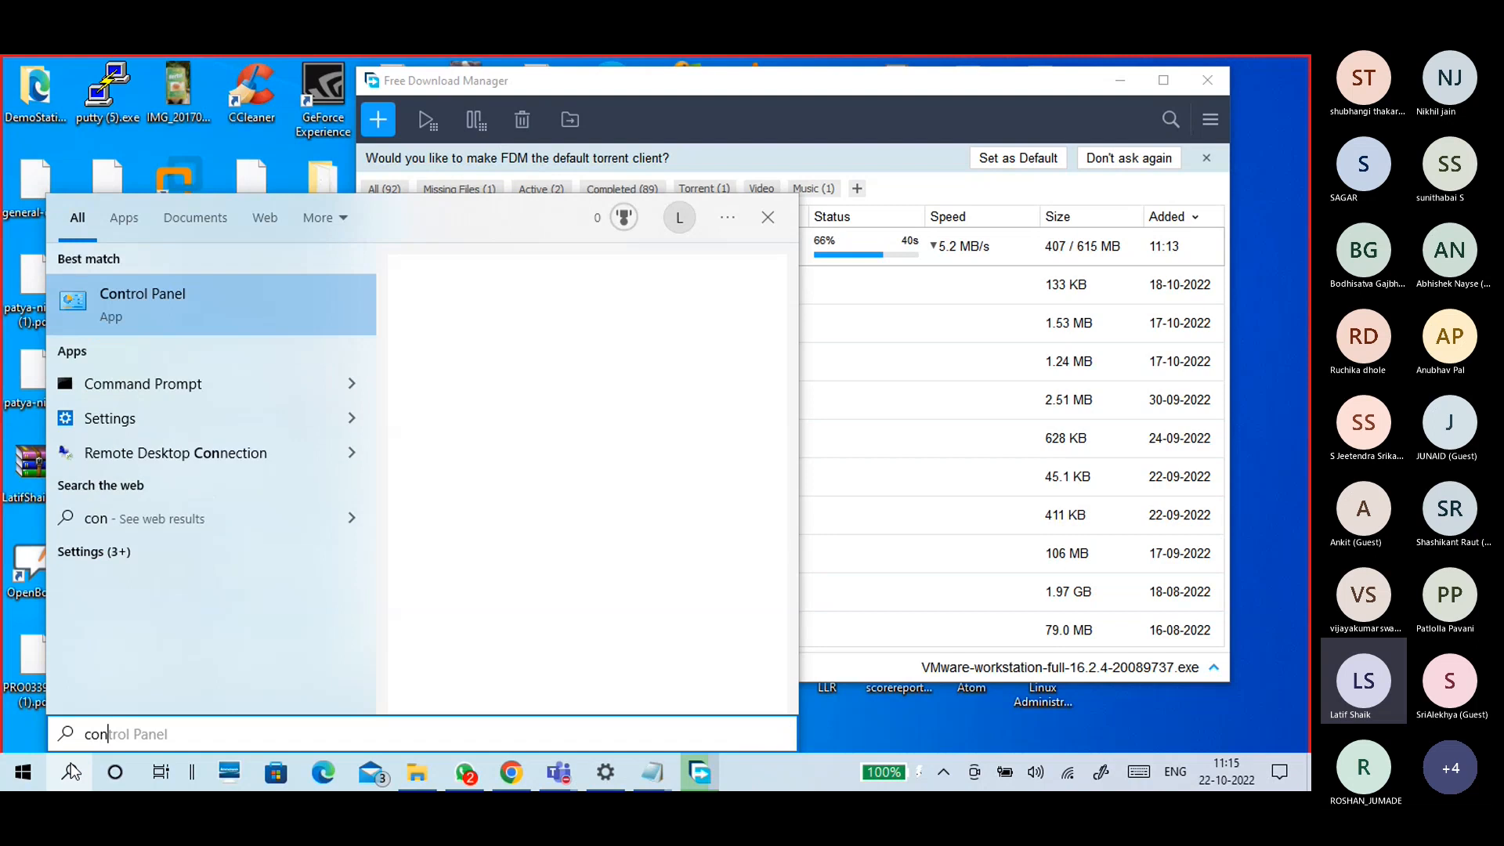
{"action": "left_click", "coordinate": [71, 771]}
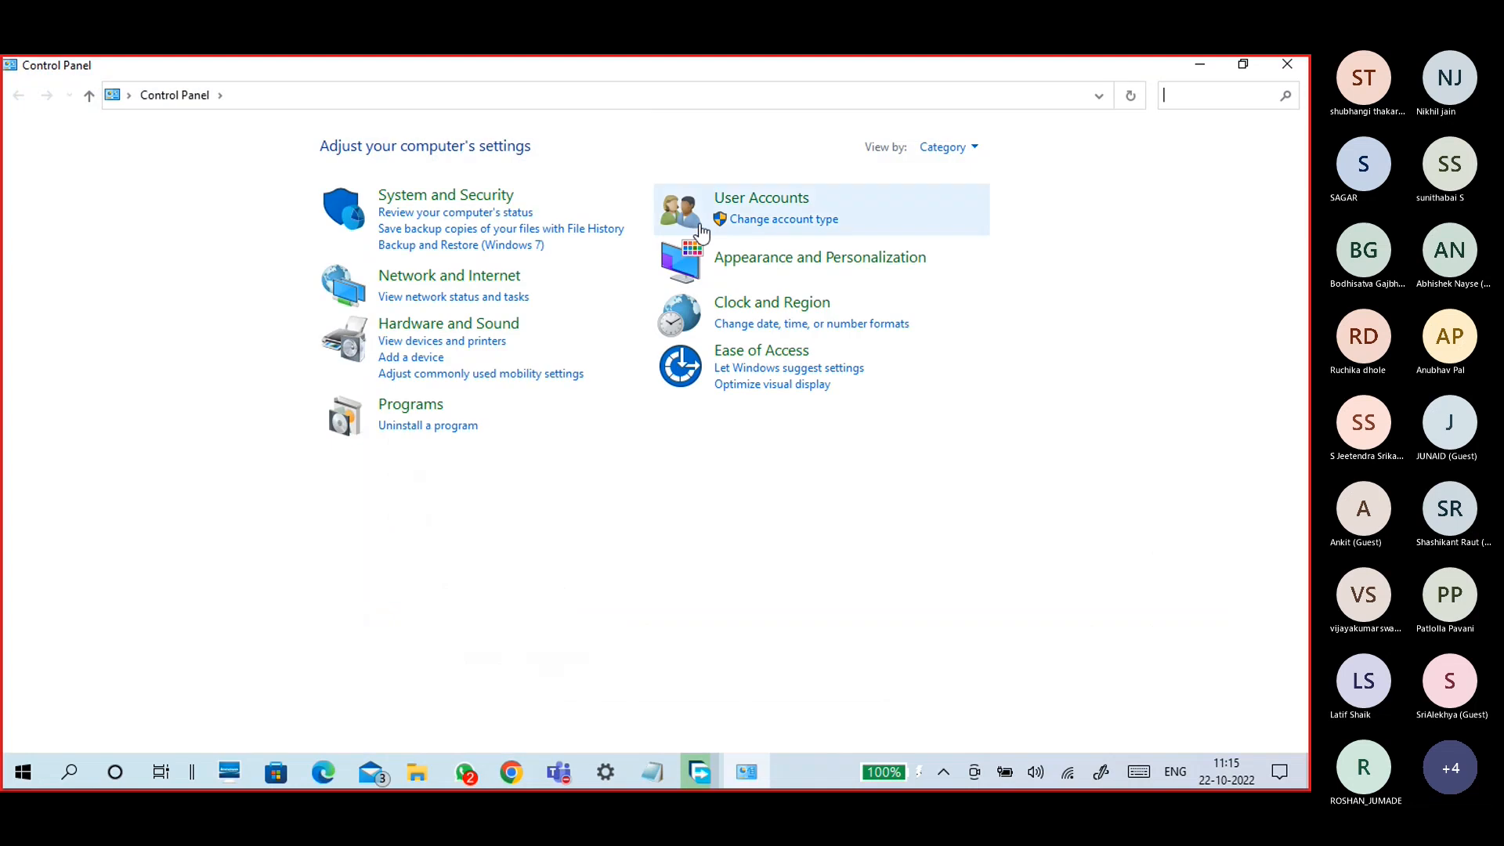
{"action": "left_click", "coordinate": [419, 430]}
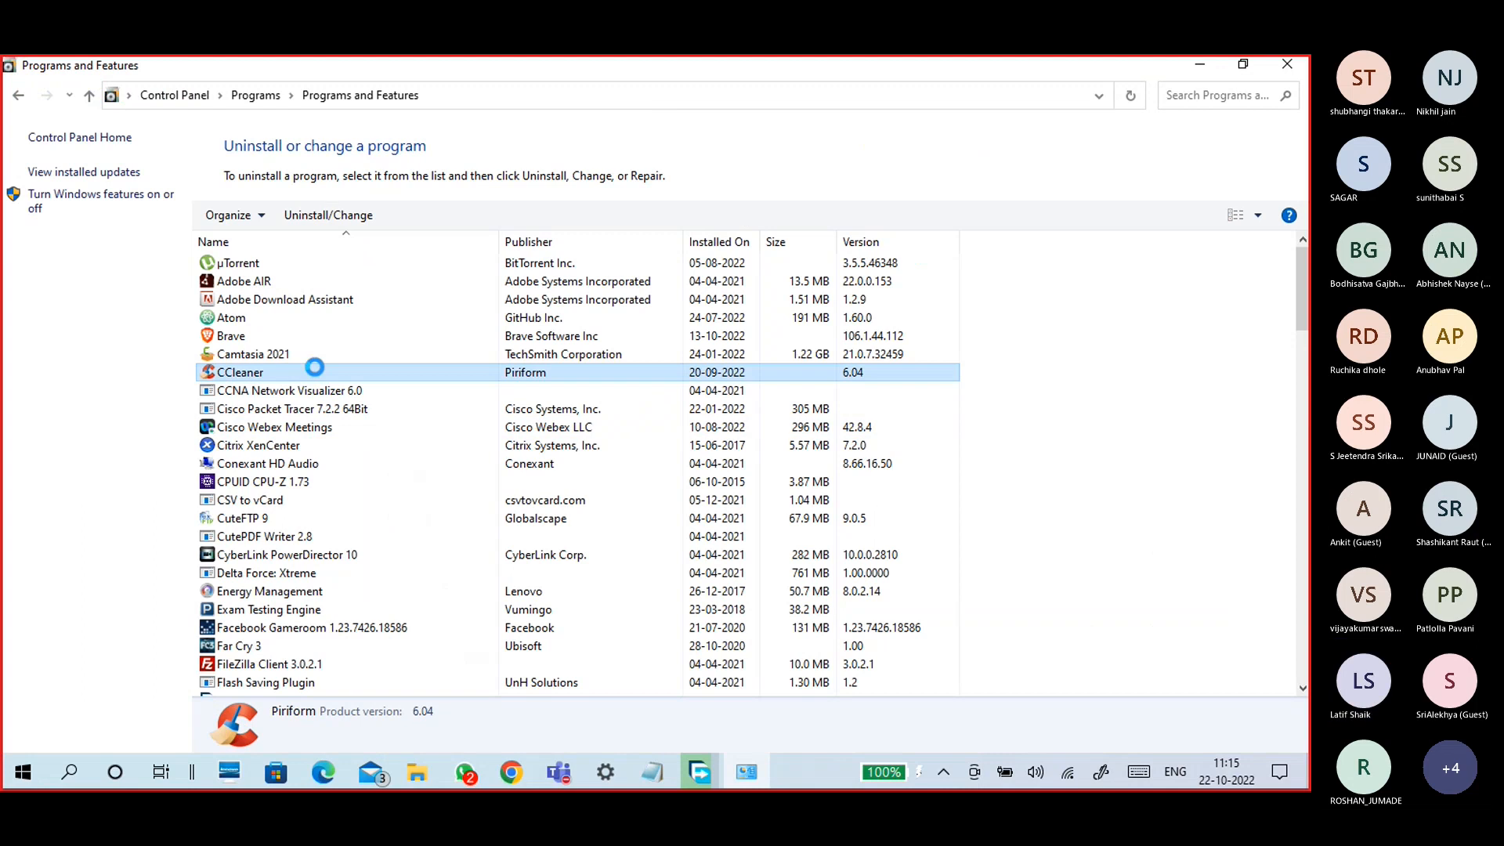
Locate VMware Workstation among the installed programs and launch its setup wizard for changing the installation
{"action": "key", "text": "o"}
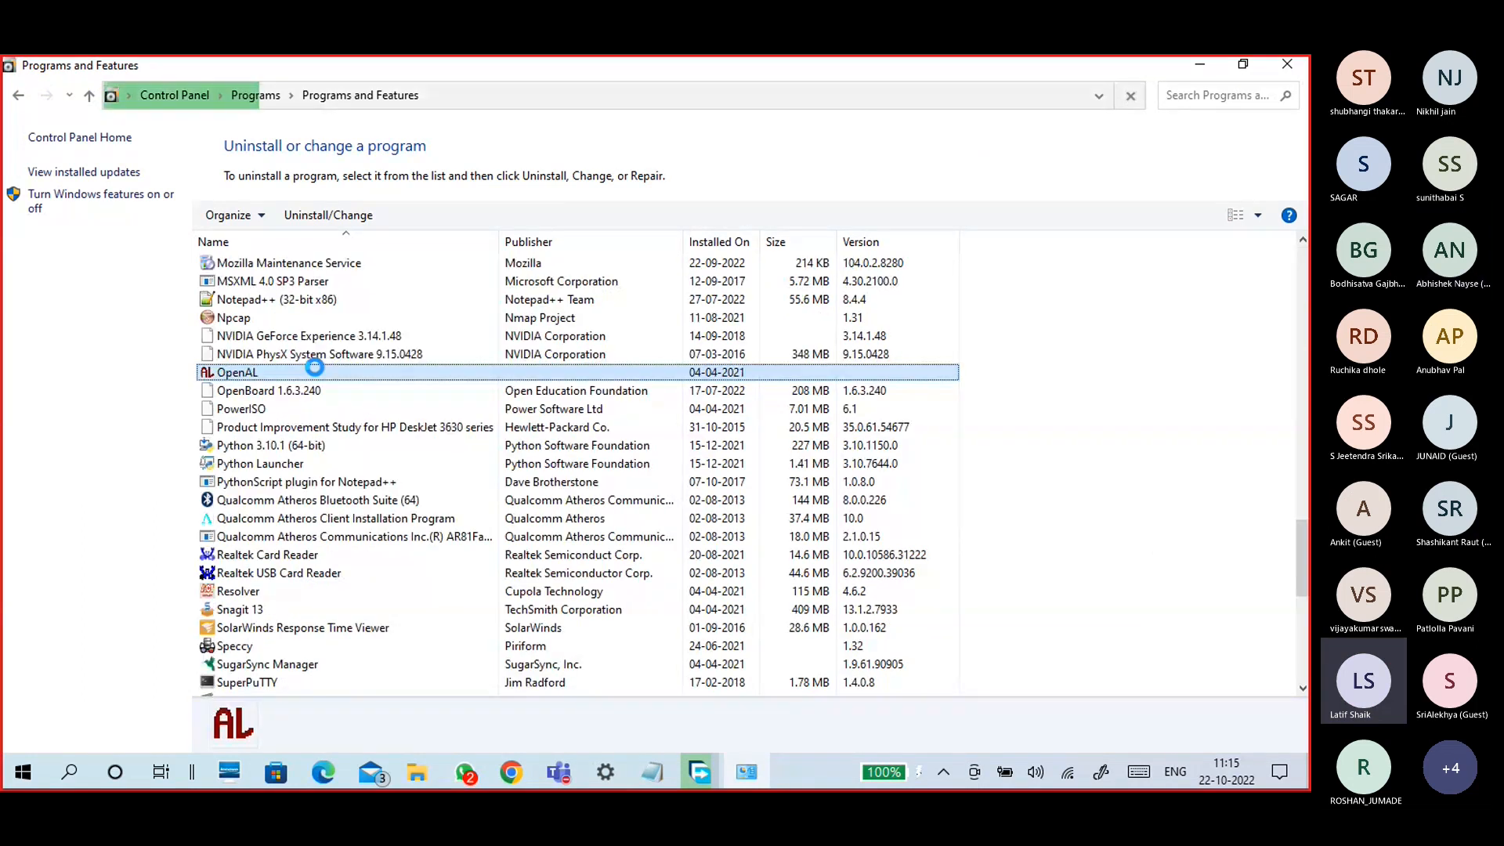
{"action": "key", "text": "v"}
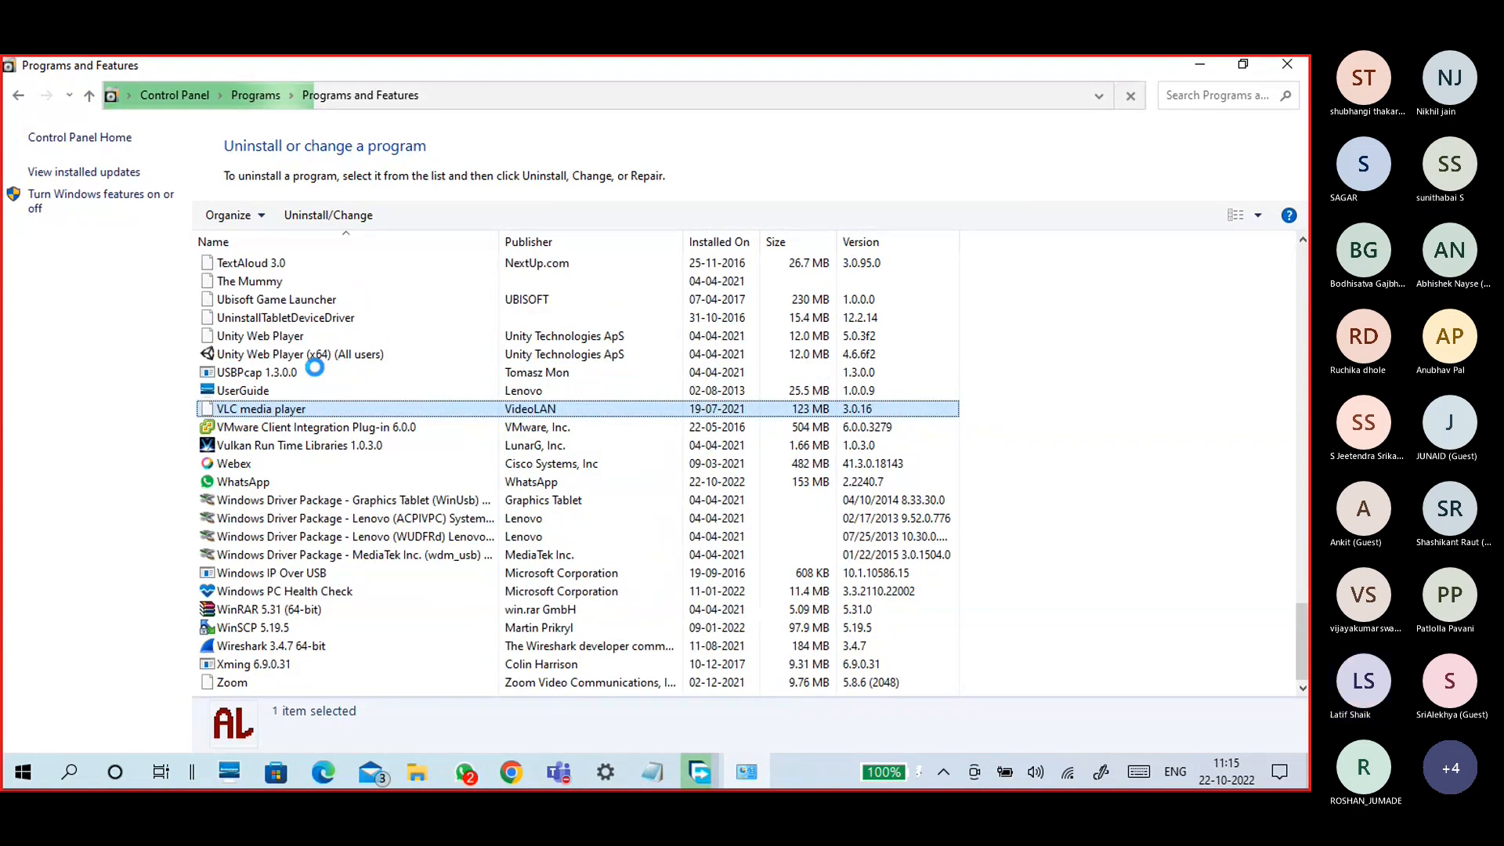
{"action": "scroll", "coordinate": [343, 482], "scroll_direction": "up", "scroll_amount": 8}
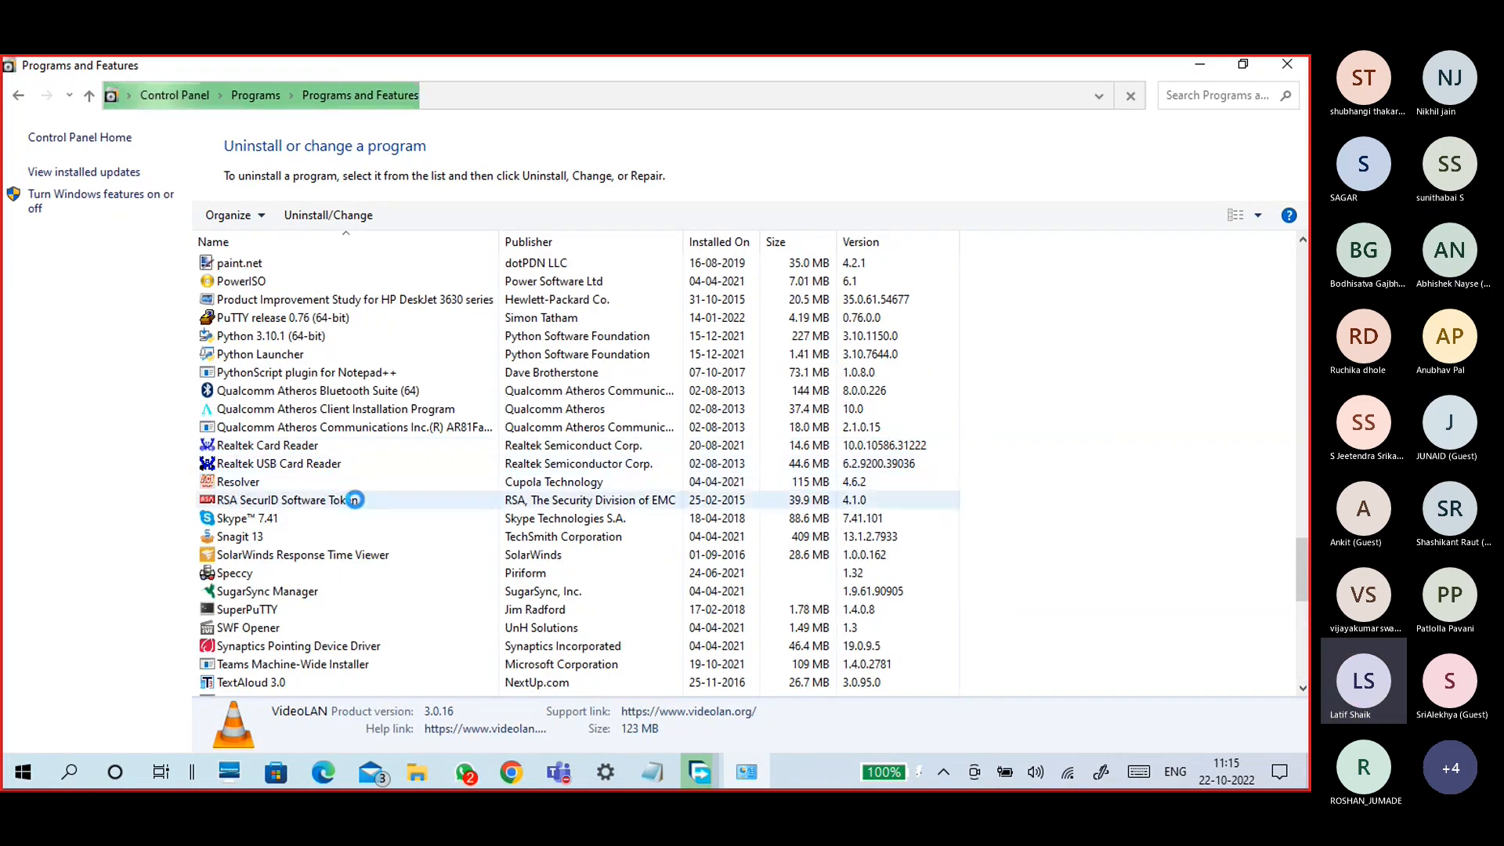
{"action": "scroll", "coordinate": [343, 482], "scroll_direction": "down", "scroll_amount": 6}
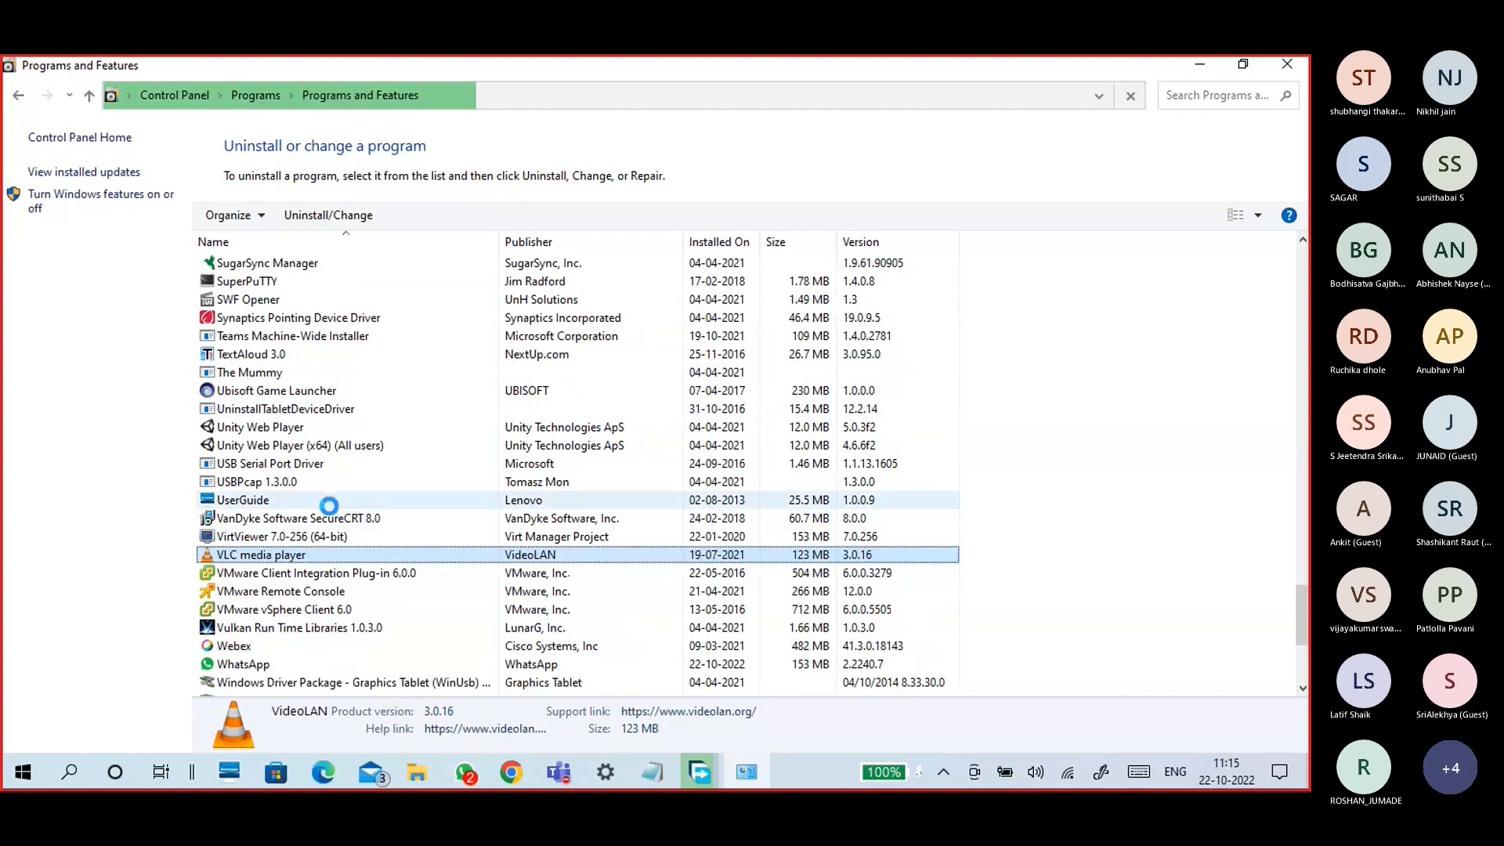
{"action": "scroll", "coordinate": [319, 571], "scroll_direction": "up", "scroll_amount": 2}
{"action": "scroll", "coordinate": [330, 470], "scroll_direction": "down", "scroll_amount": 7}
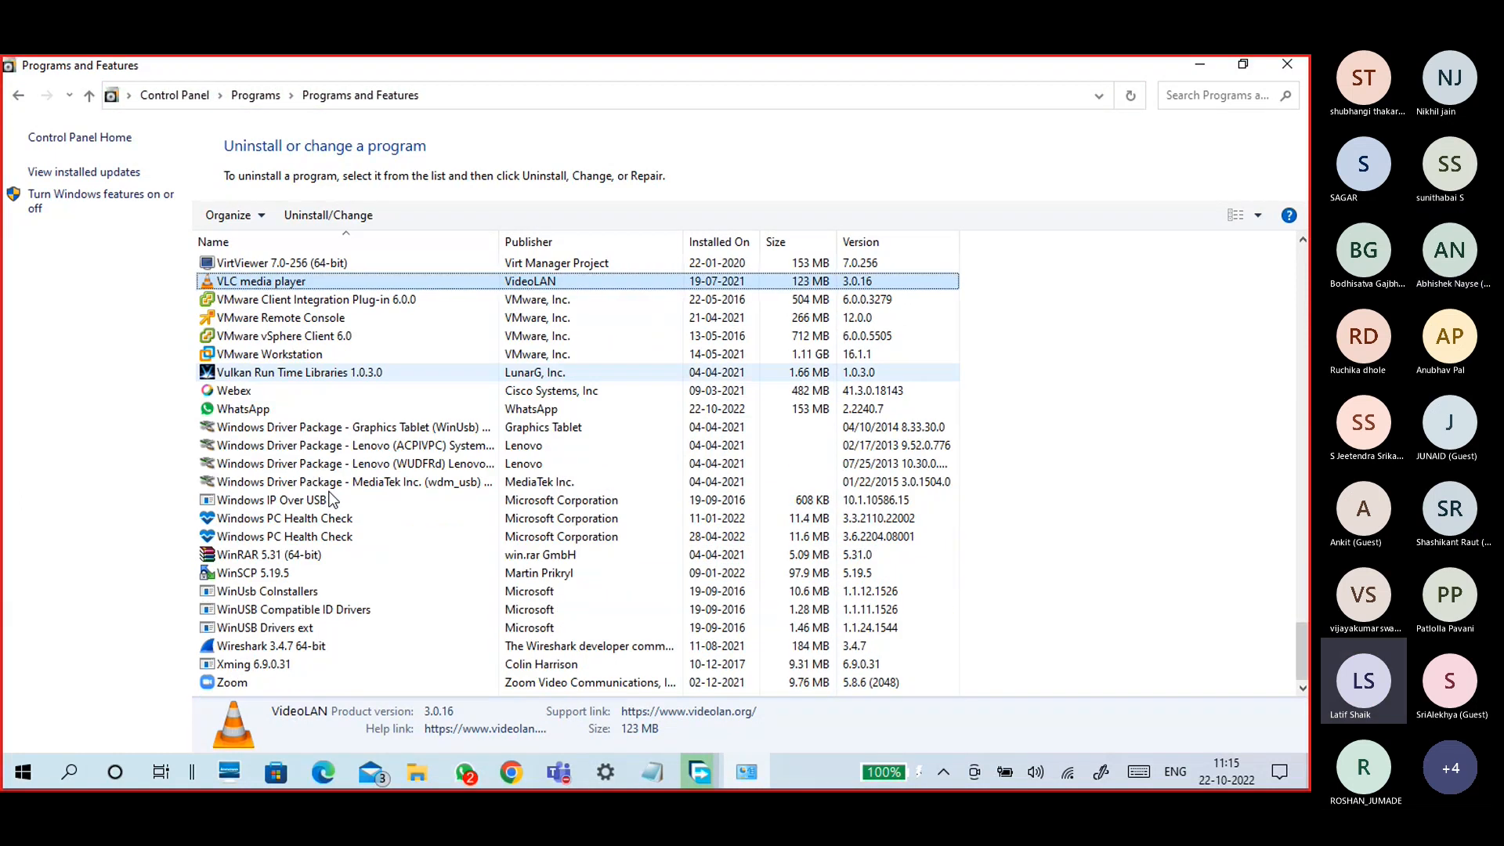
{"action": "left_click", "coordinate": [314, 356]}
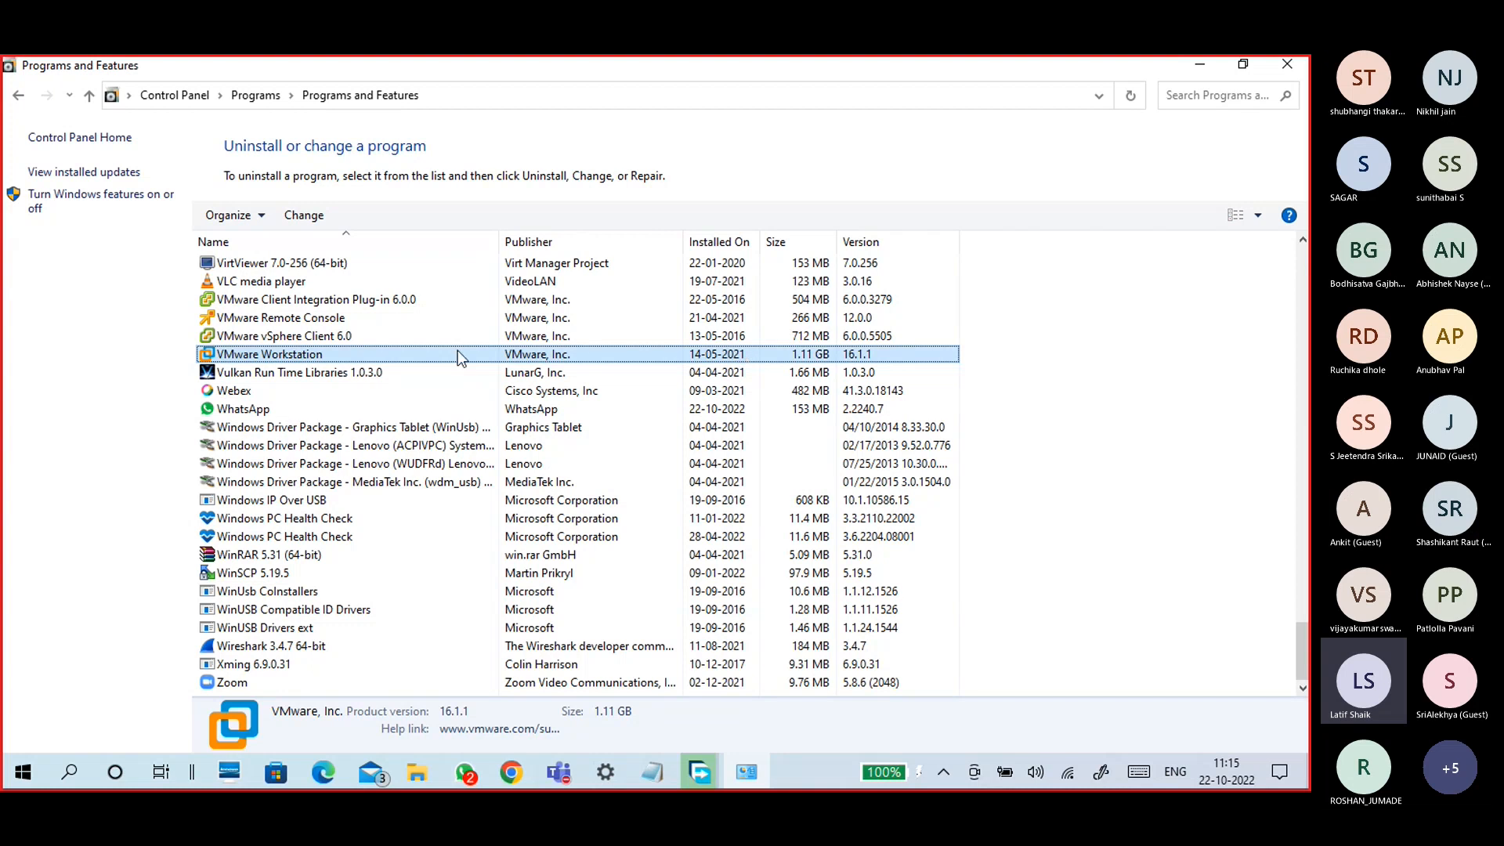
{"action": "right_click", "coordinate": [340, 354]}
{"action": "left_click", "coordinate": [311, 368]}
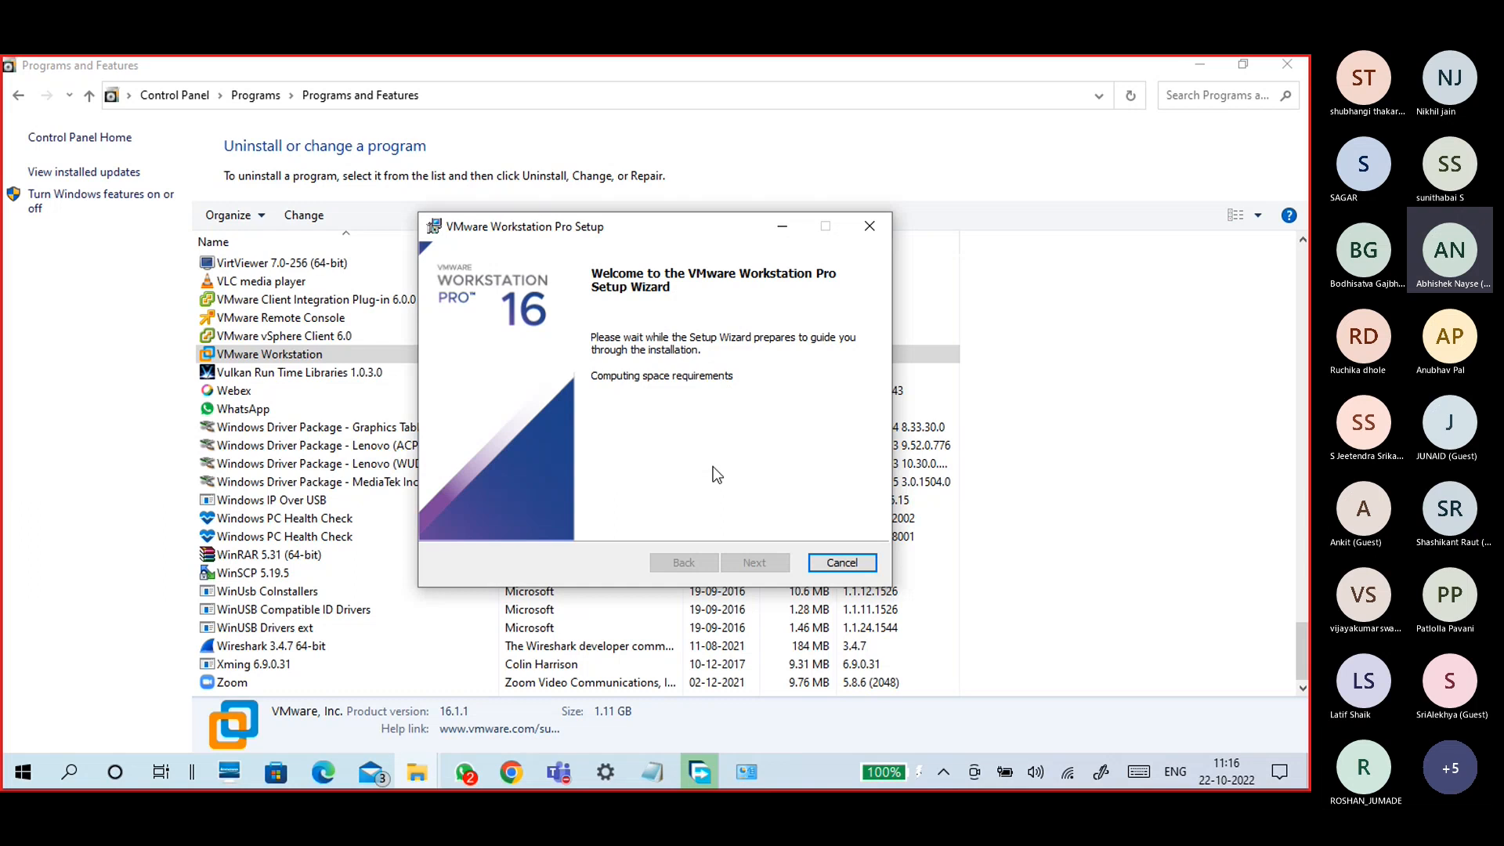
Start removing VMware Workstation Pro with the setup wizard, preserving the product configuration and product license information
{"action": "left_click", "coordinate": [751, 560]}
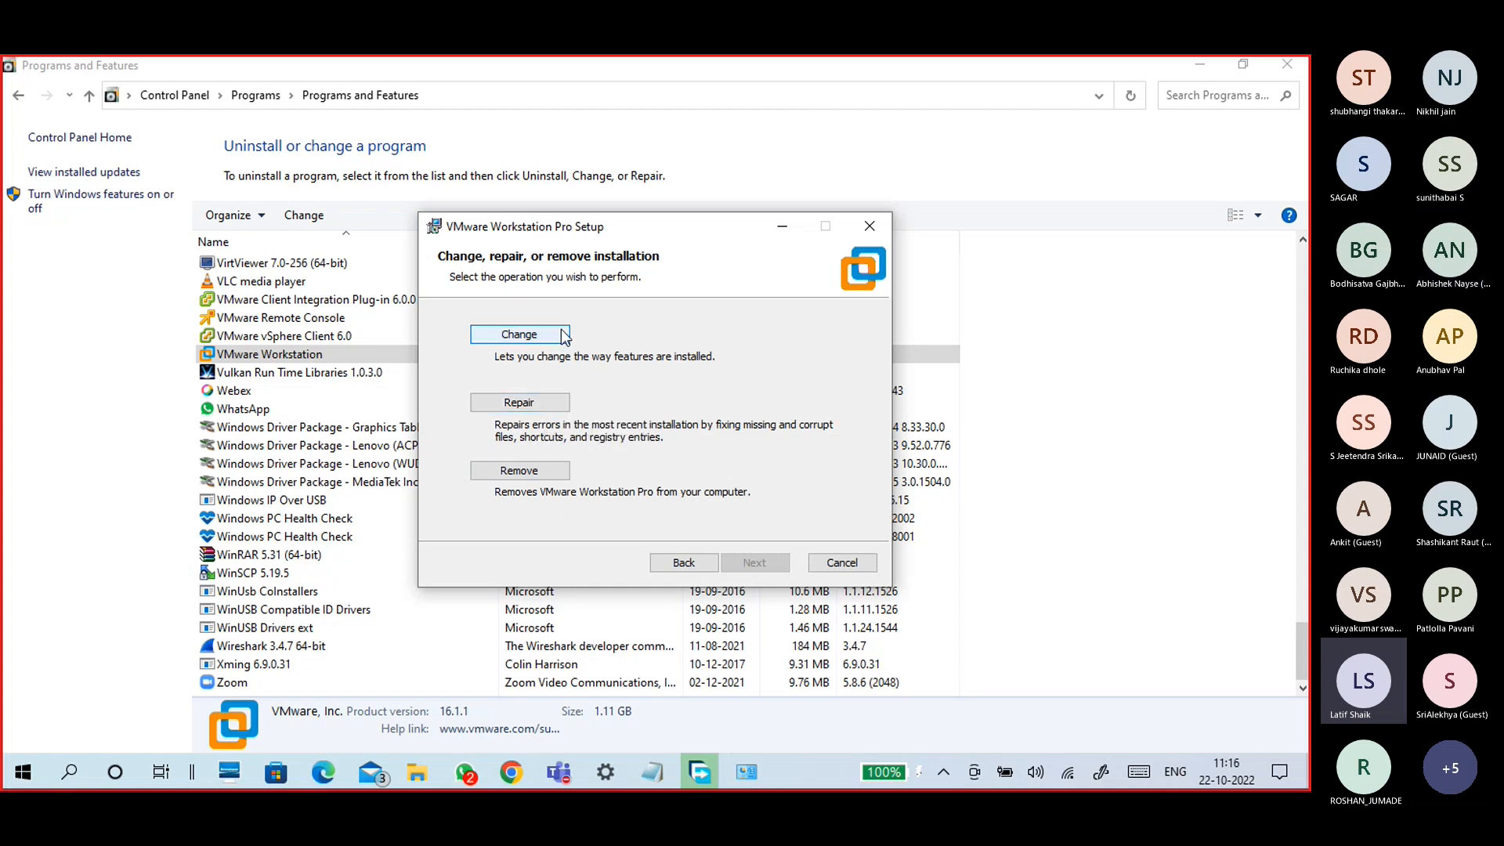
{"action": "left_click_drag", "start_coordinate": [560, 235], "coordinate": [510, 191]}
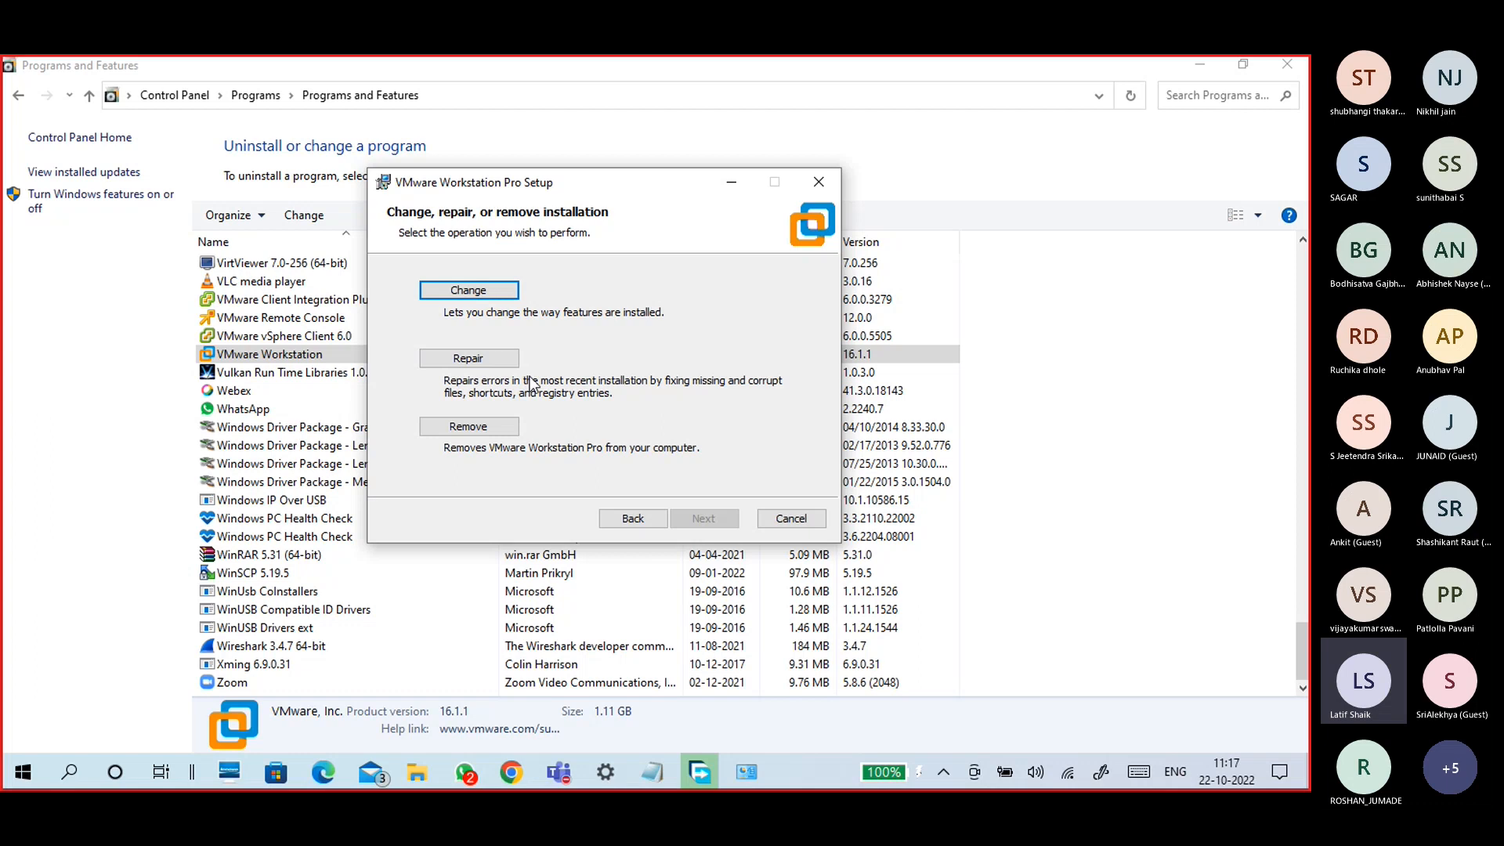
{"action": "left_click", "coordinate": [484, 429]}
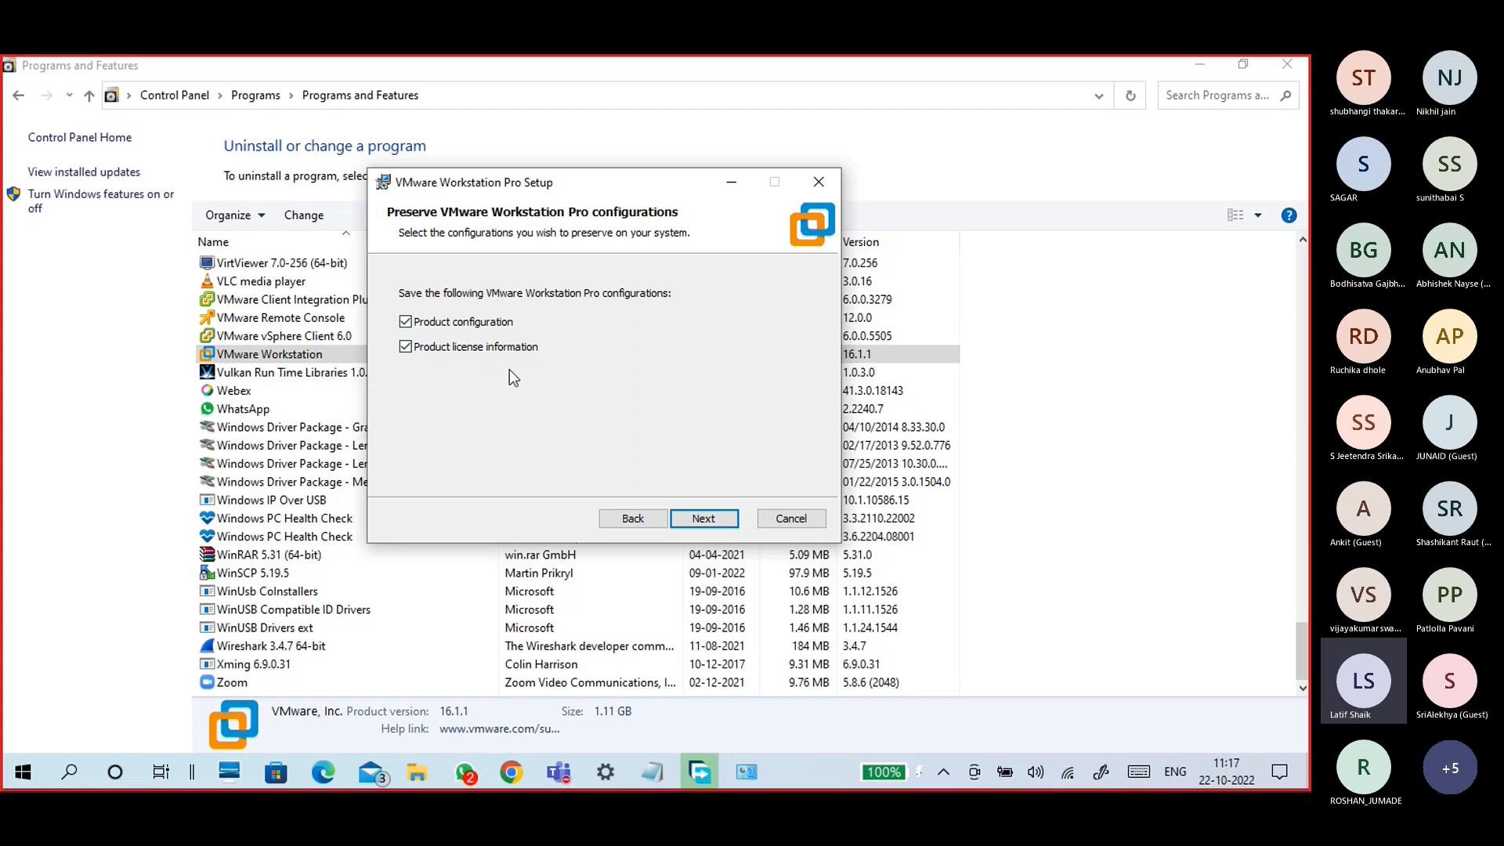
{"action": "left_click", "coordinate": [699, 519]}
{"action": "left_click", "coordinate": [699, 519]}
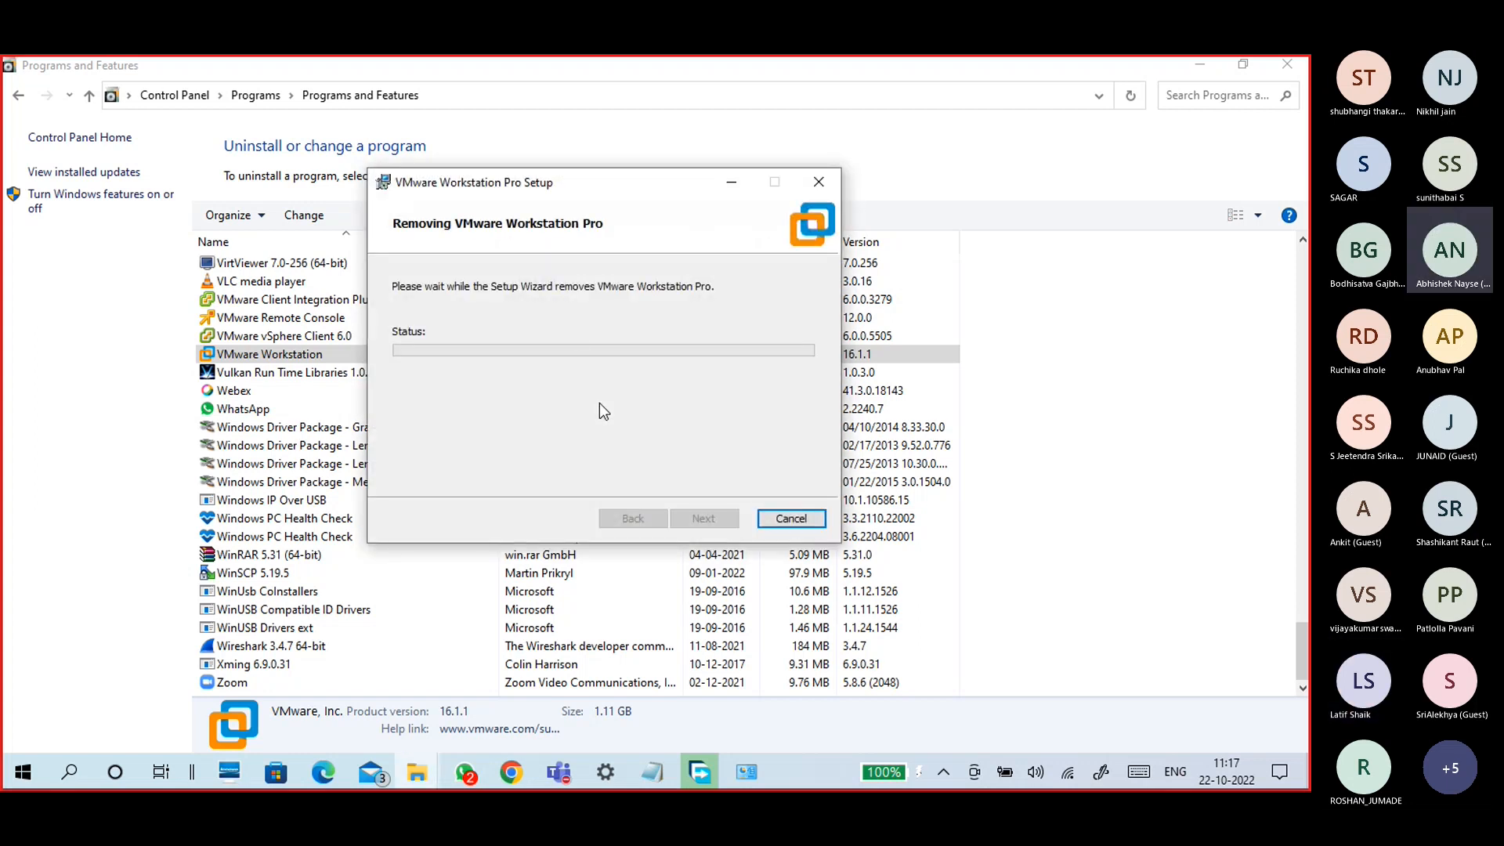
Minimise Programs and Features and check the VMware installer download in Free Download Manager while the removal runs, minimising the manager again
{"action": "left_click_drag", "start_coordinate": [520, 191], "coordinate": [566, 158]}
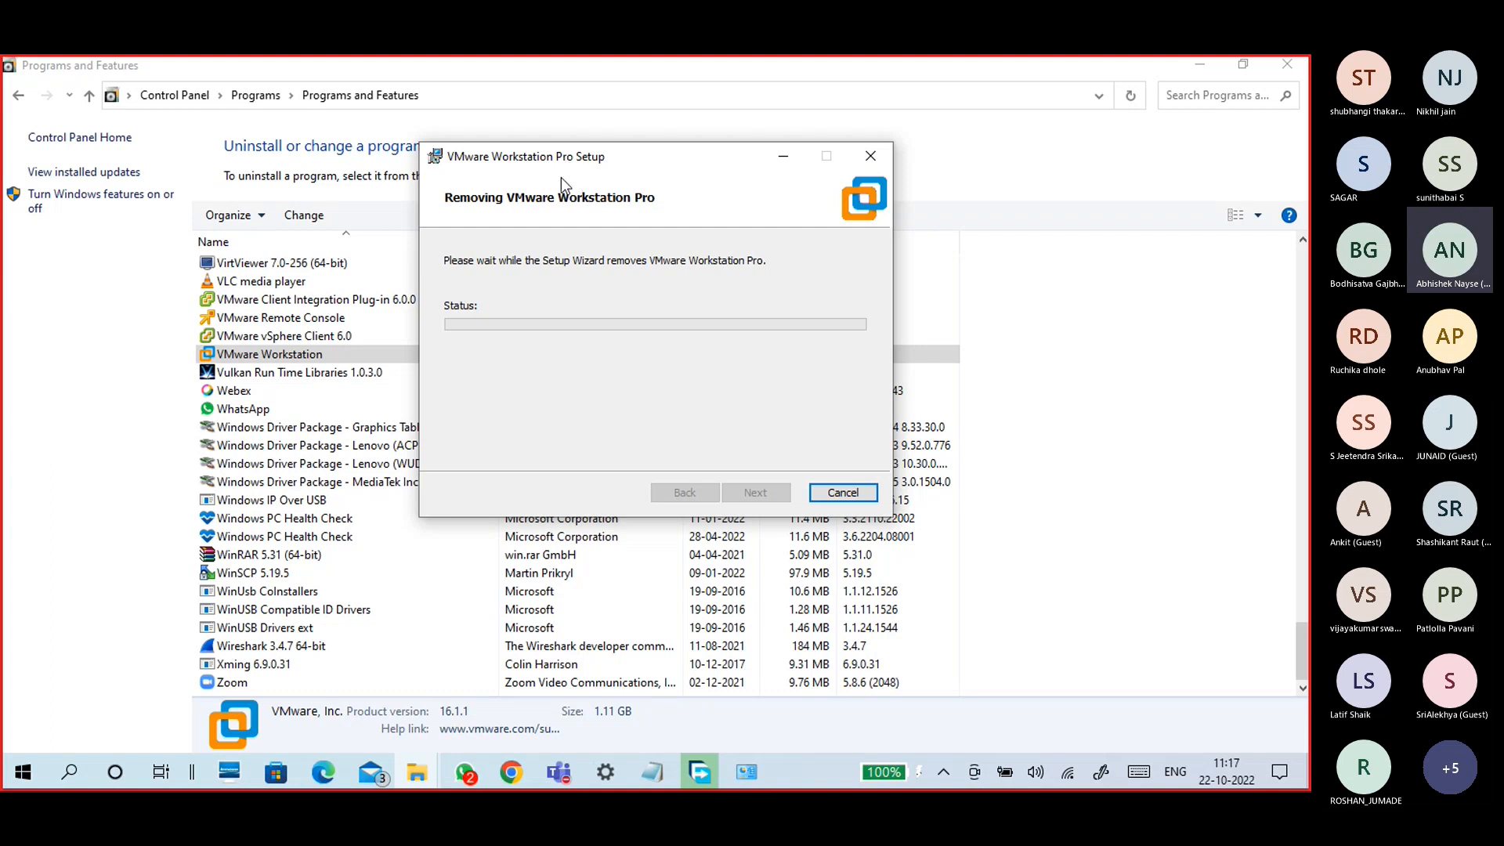
{"action": "left_click_drag", "start_coordinate": [565, 167], "coordinate": [555, 185]}
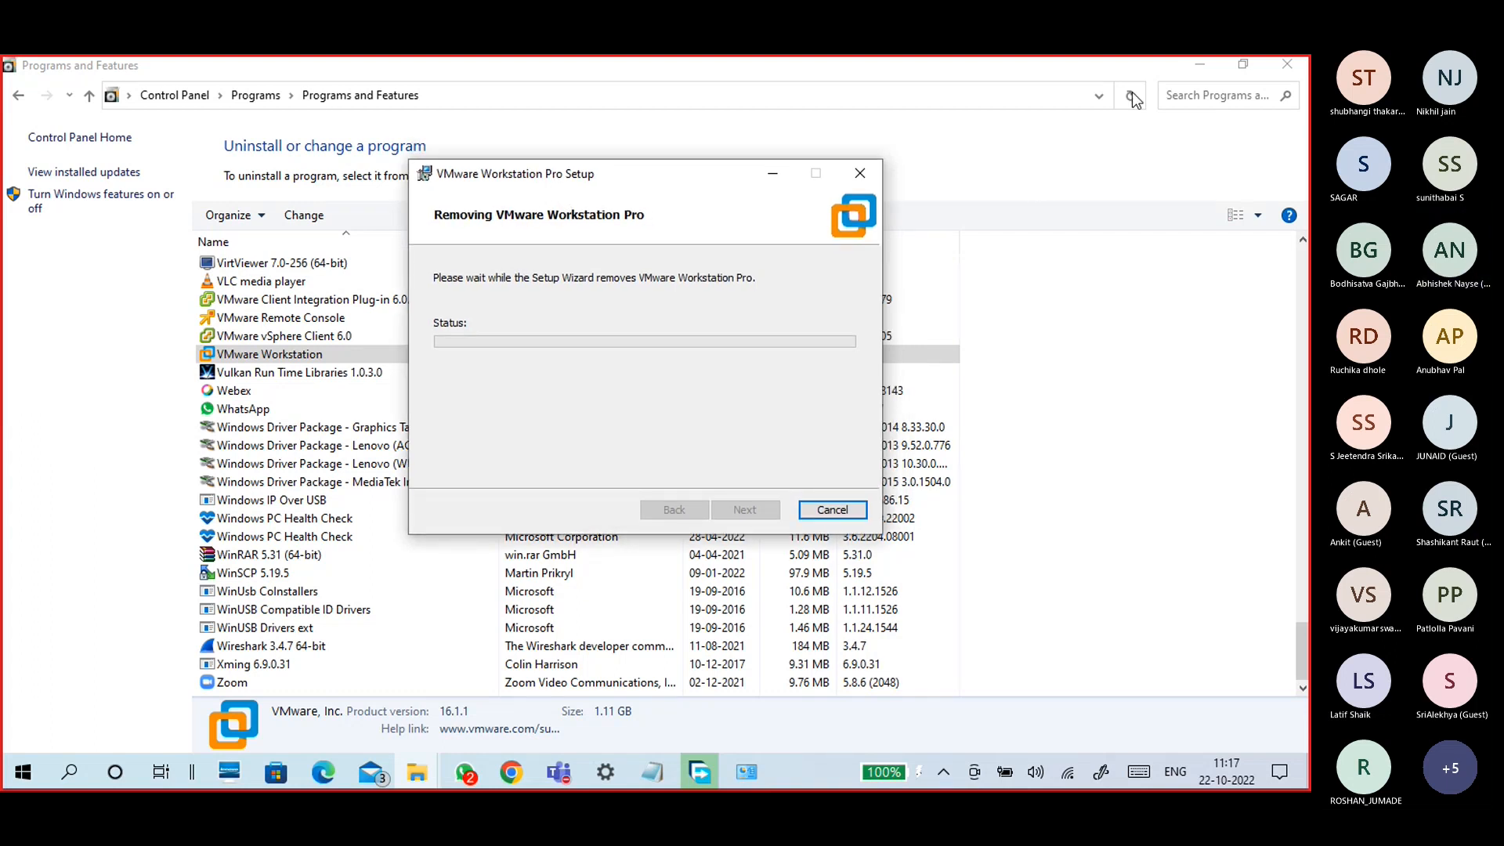
{"action": "left_click", "coordinate": [1200, 65]}
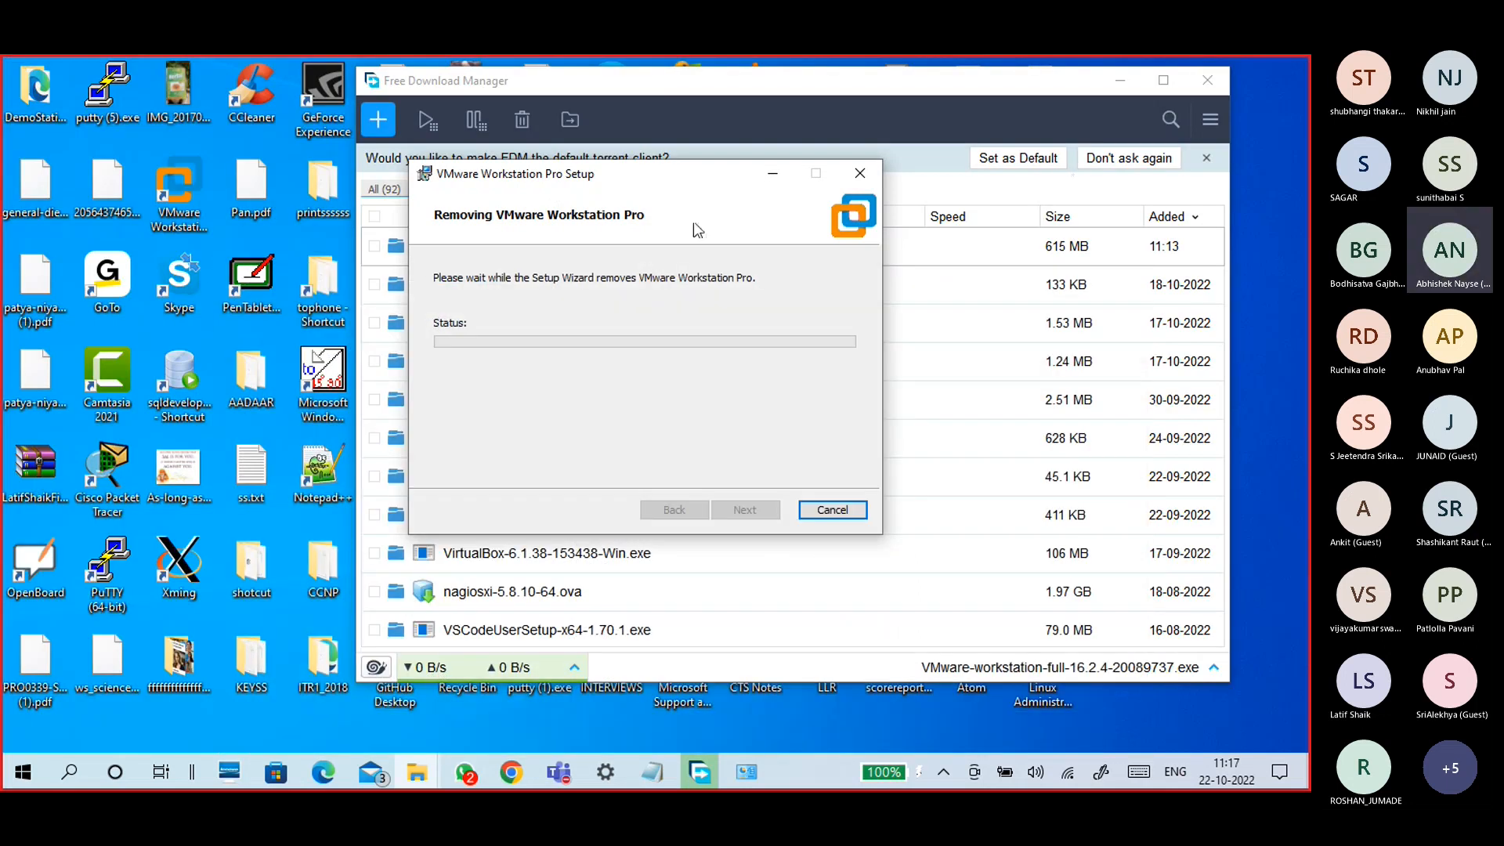
{"action": "left_click_drag", "start_coordinate": [667, 184], "coordinate": [716, 171]}
{"action": "left_click", "coordinate": [1120, 82]}
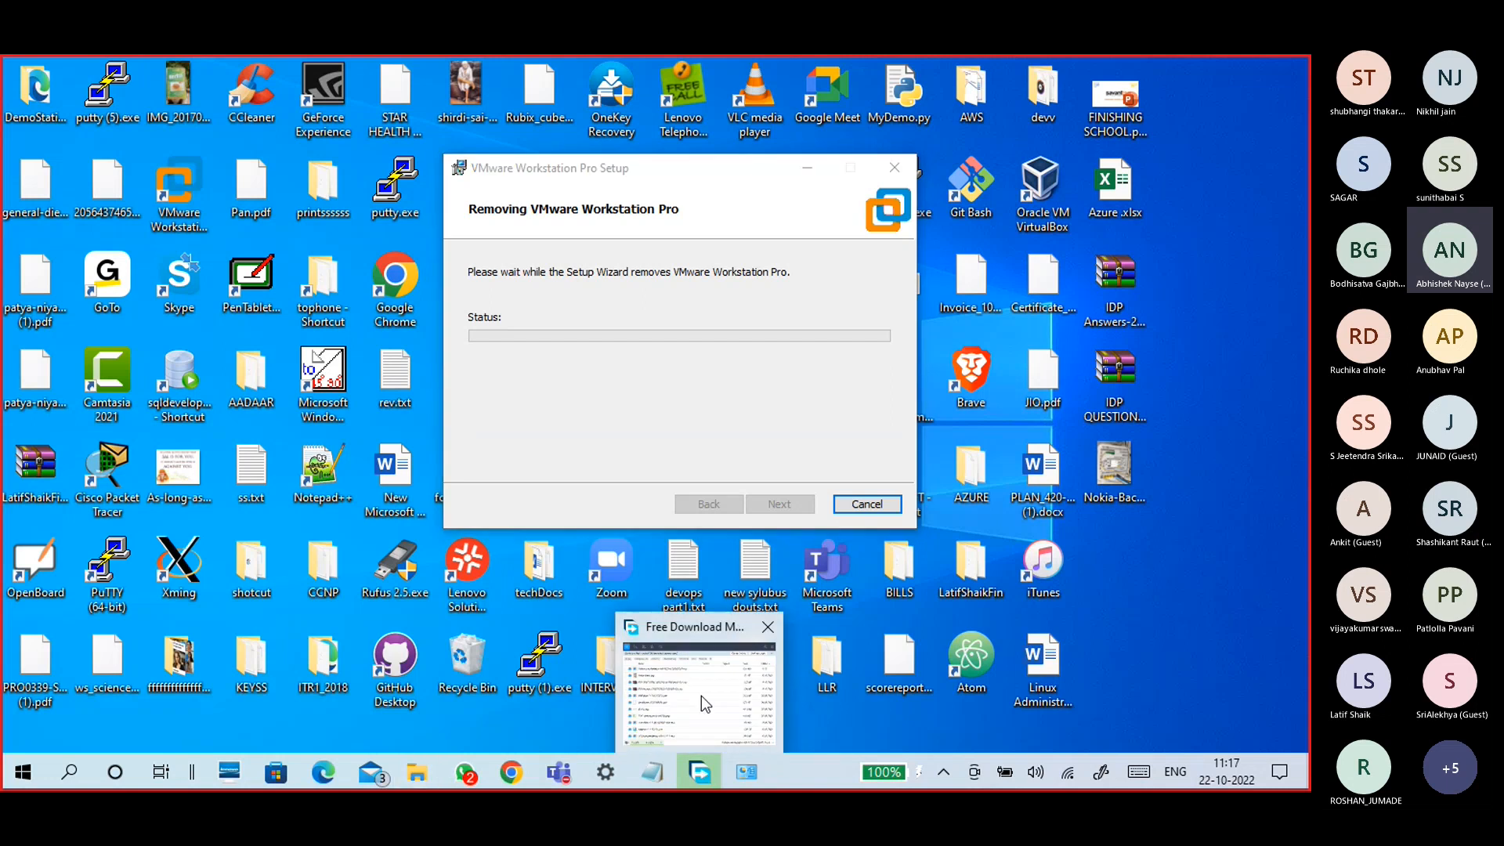
{"action": "left_click", "coordinate": [701, 776]}
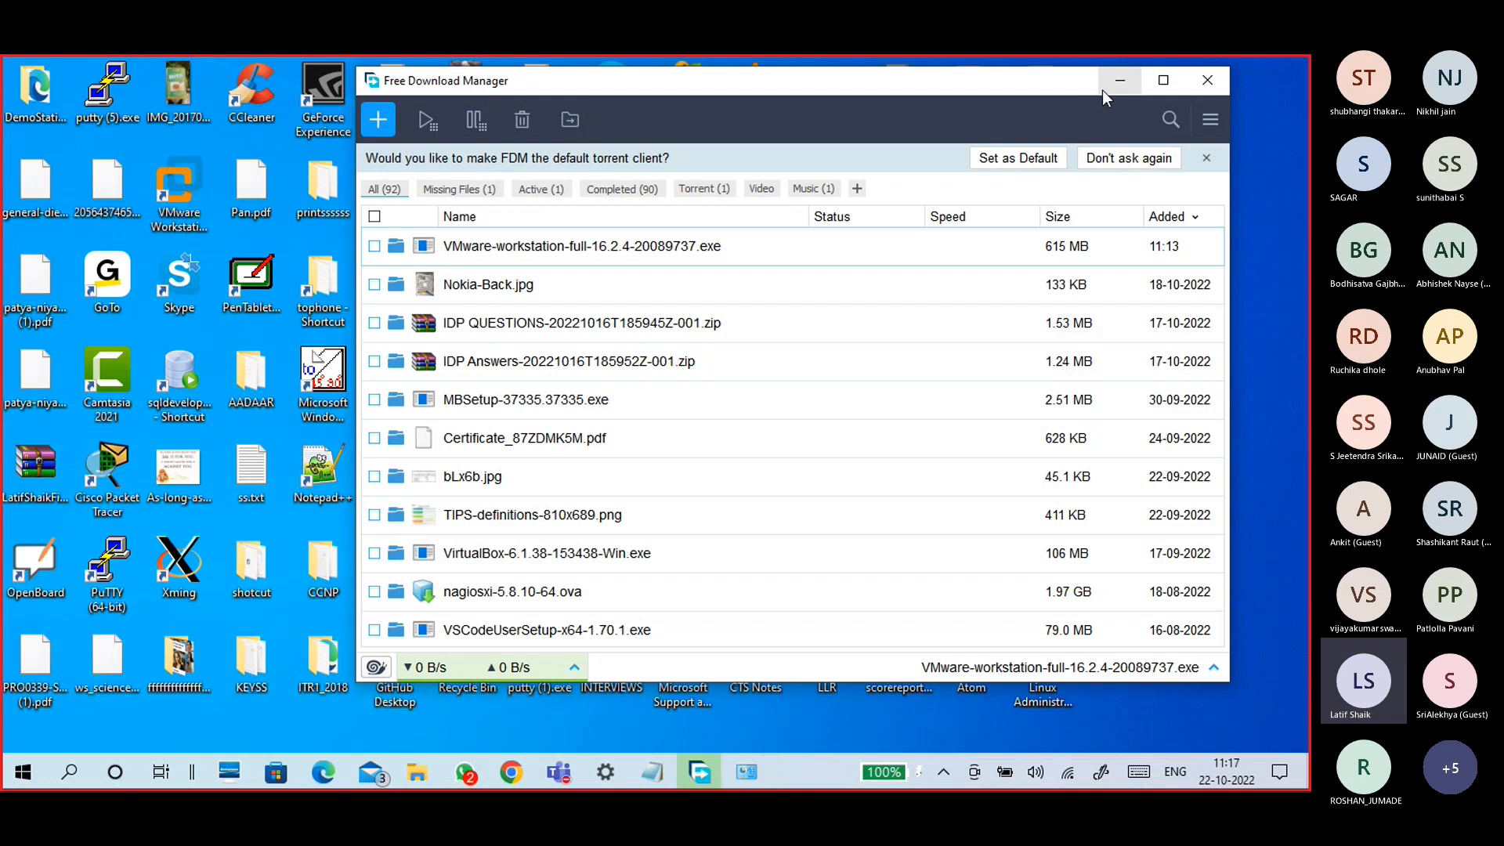
{"action": "left_click", "coordinate": [1120, 80]}
{"action": "mouse_move", "coordinate": [639, 184]}
{"action": "left_mouse_down"}
{"action": "mouse_move", "coordinate": [596, 186]}
{"action": "mouse_move", "coordinate": [655, 192]}
{"action": "mouse_move", "coordinate": [654, 174]}
{"action": "left_mouse_up"}
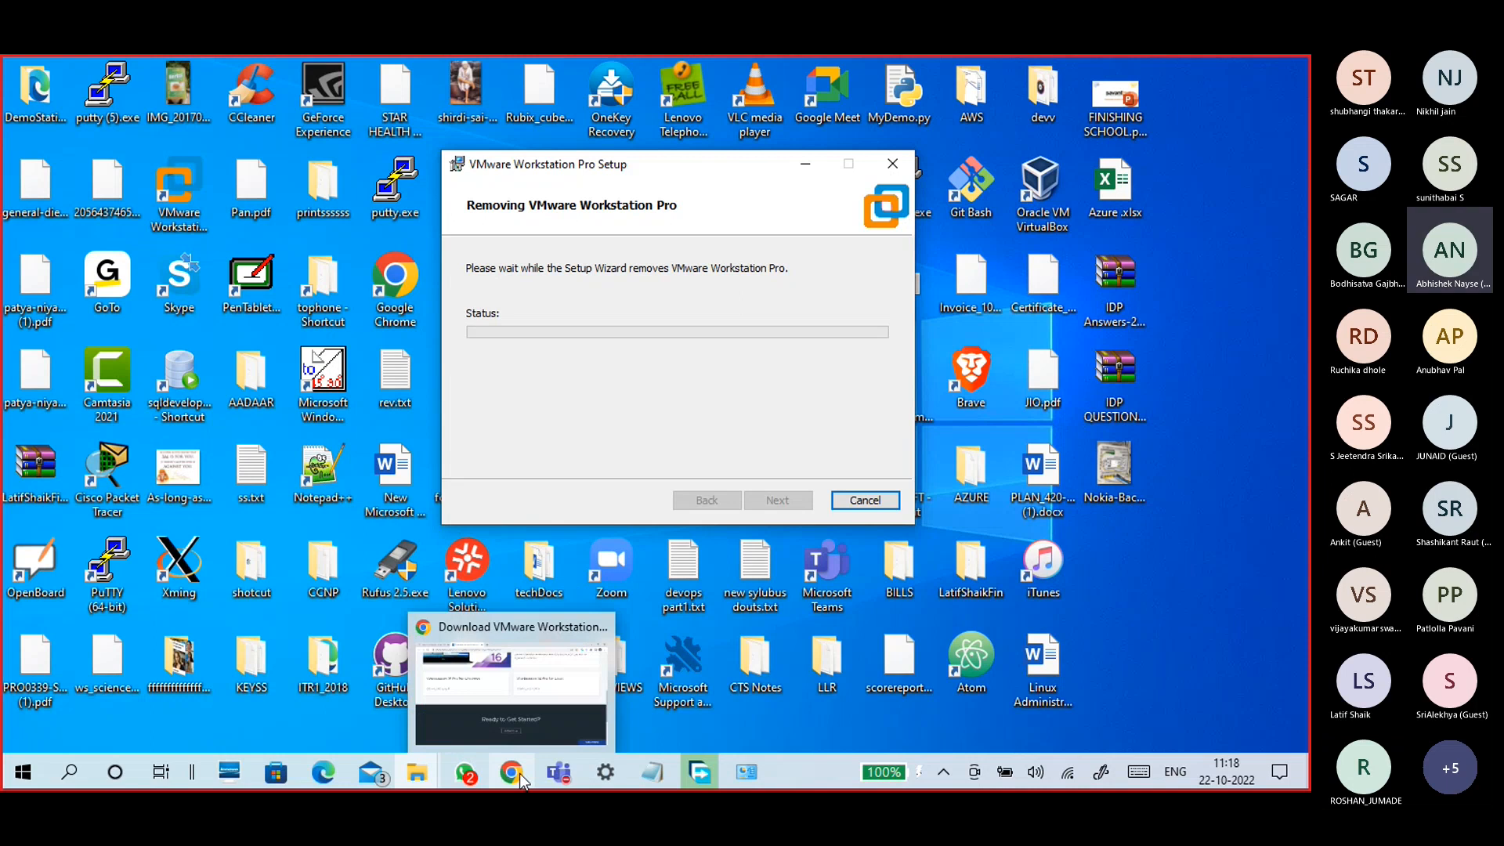
Switch back to Chrome and review the VMware Workstation 16 Pro download page from its heading down to the product description
{"action": "left_click", "coordinate": [515, 728]}
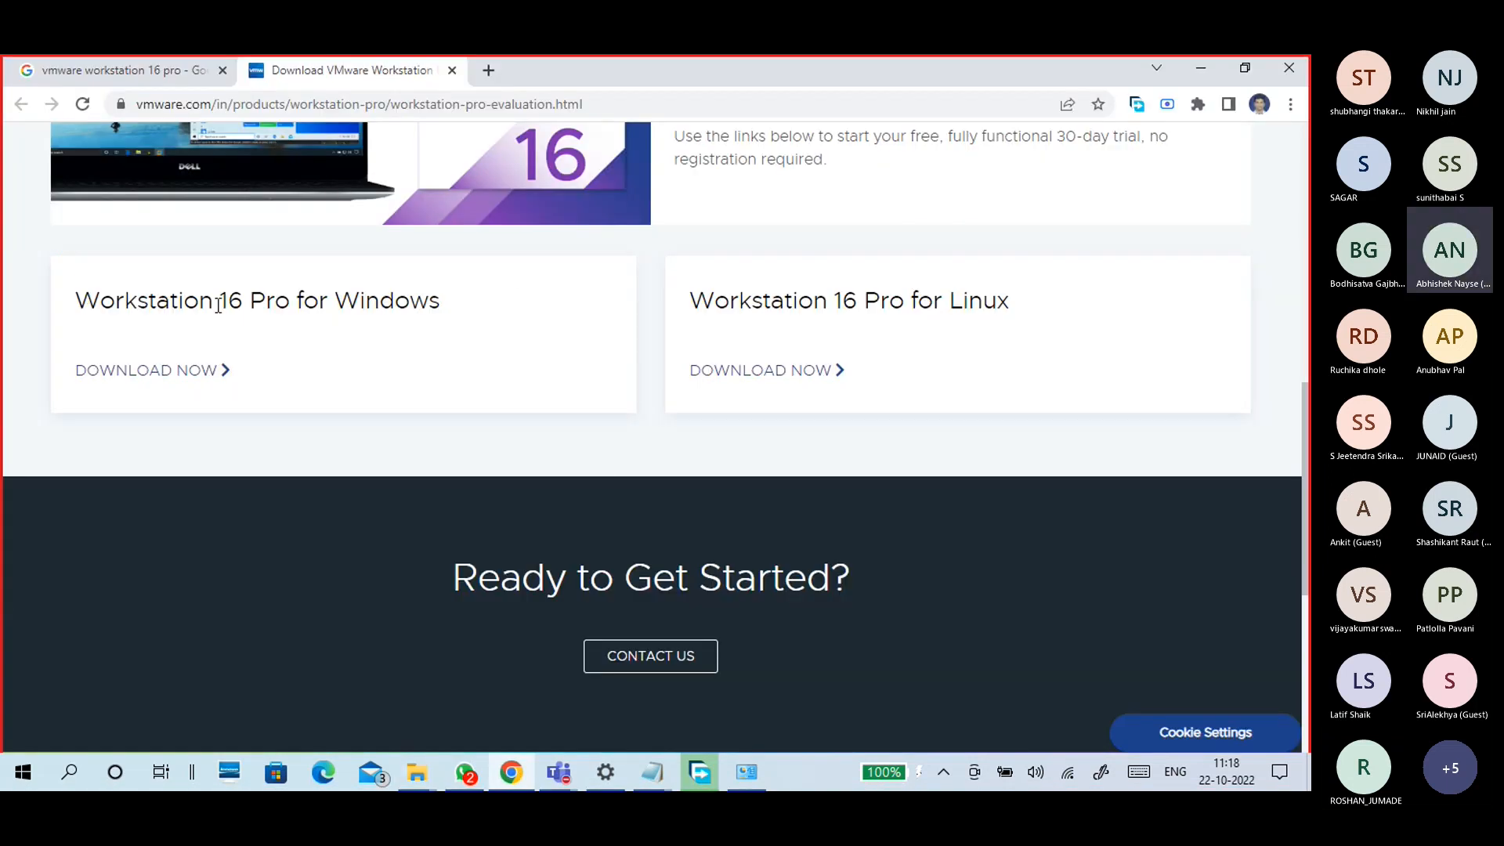
{"action": "scroll", "coordinate": [420, 484], "scroll_direction": "up", "scroll_amount": 1}
{"action": "scroll", "coordinate": [421, 484], "scroll_direction": "up", "scroll_amount": 8}
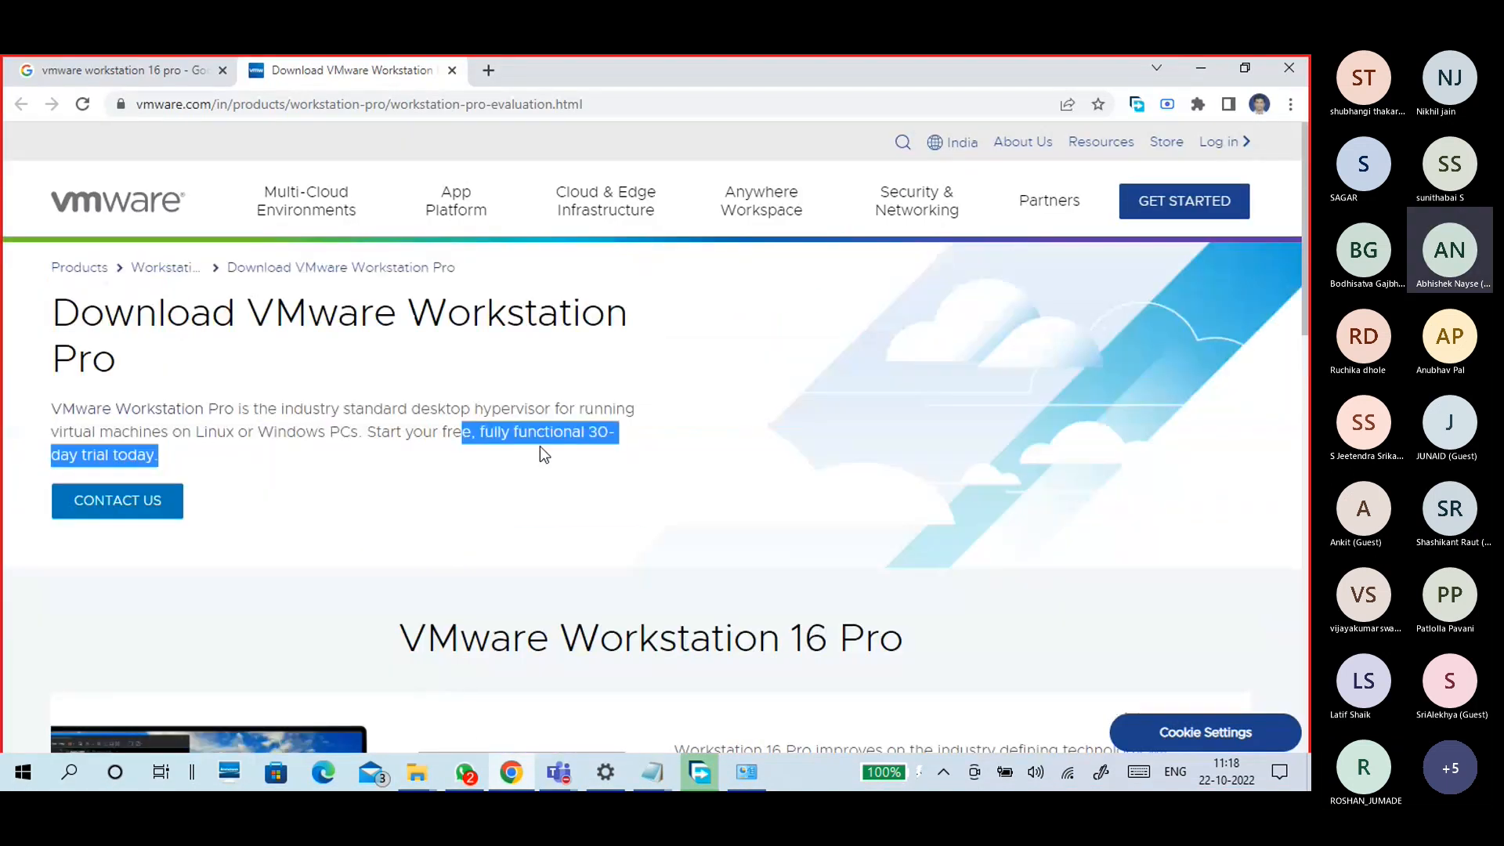
{"action": "scroll", "coordinate": [536, 476], "scroll_direction": "down", "scroll_amount": 3}
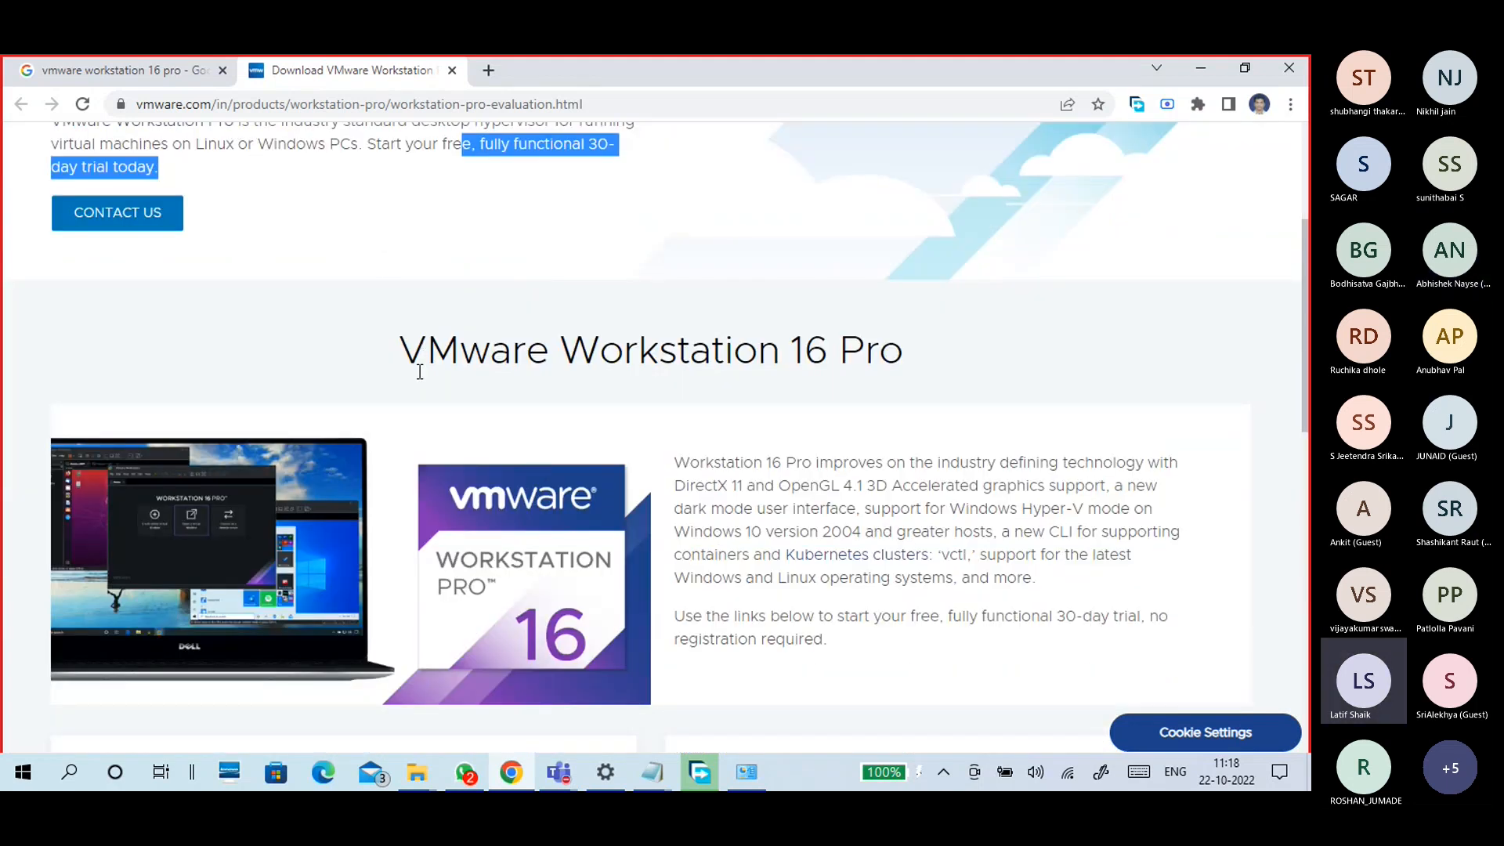
Review the Workstation 16 Pro download options in Chrome and check the Free Download Manager and Programs and Features windows
{"action": "scroll", "coordinate": [420, 369], "scroll_direction": "down", "scroll_amount": 3}
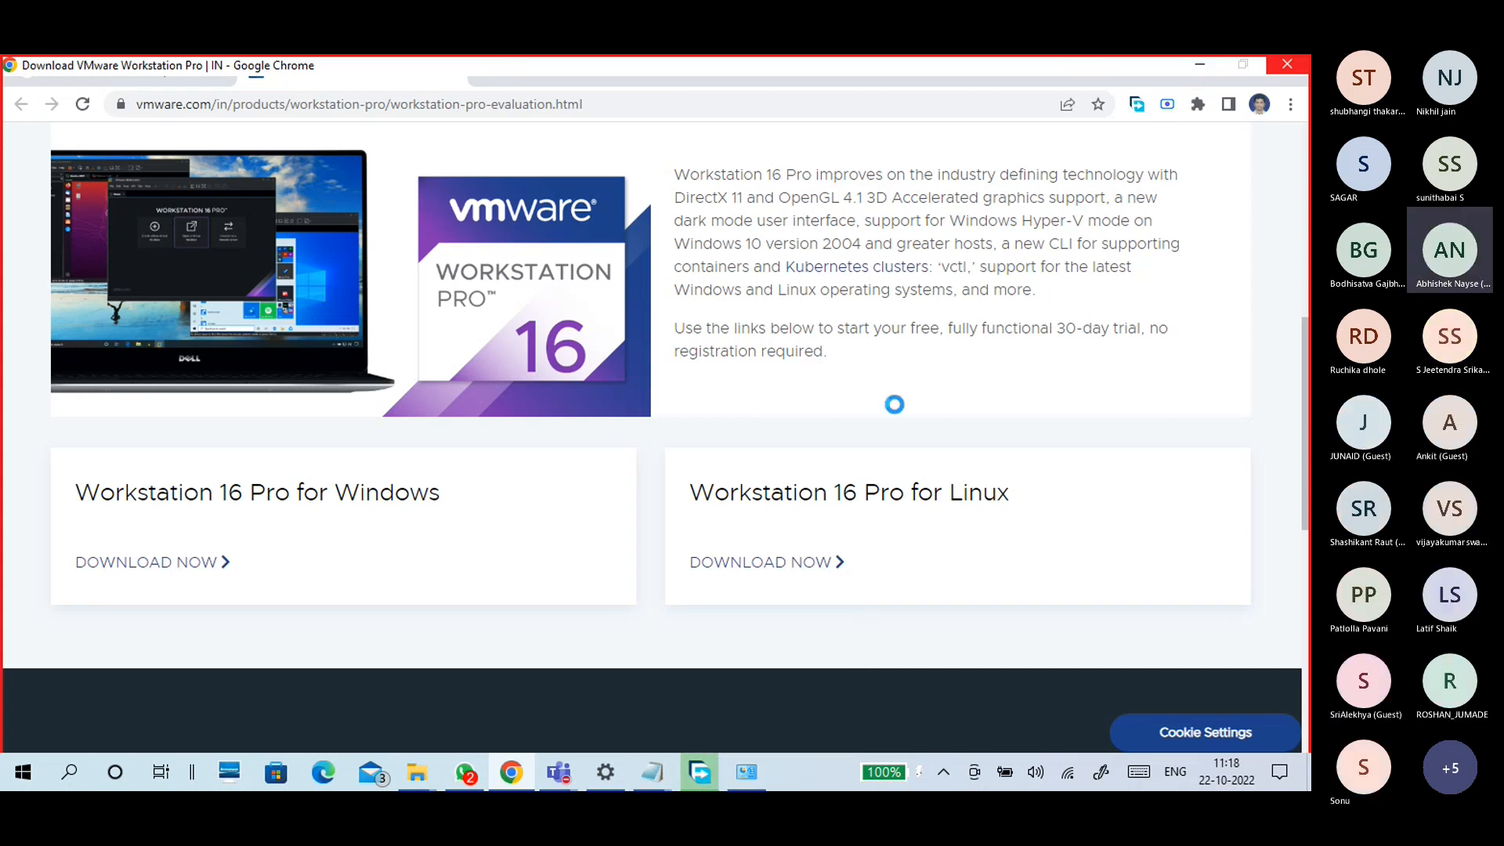
{"action": "left_click", "coordinate": [700, 771]}
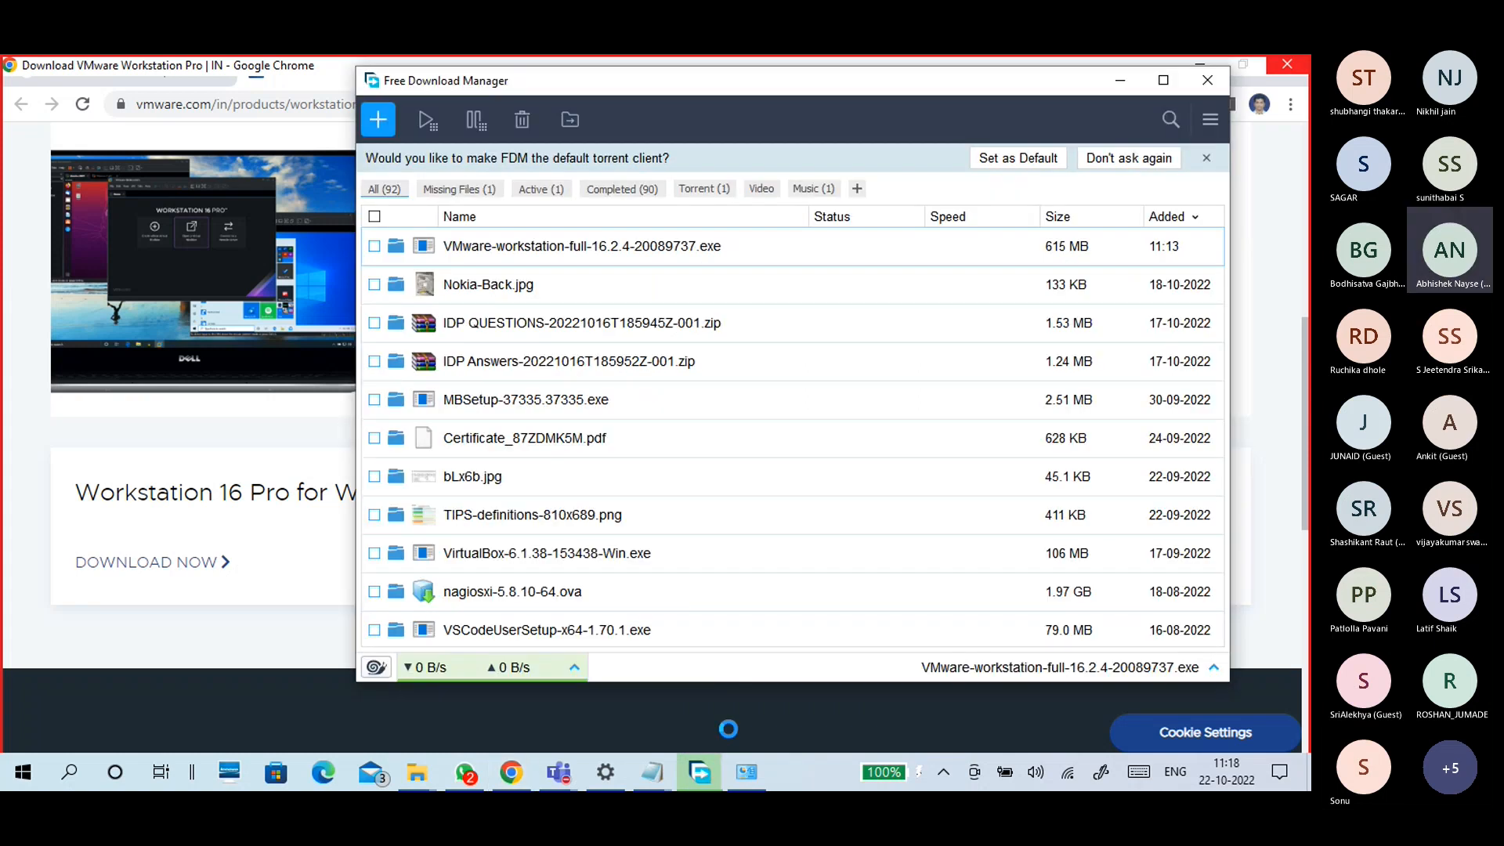
{"action": "left_click", "coordinate": [757, 782]}
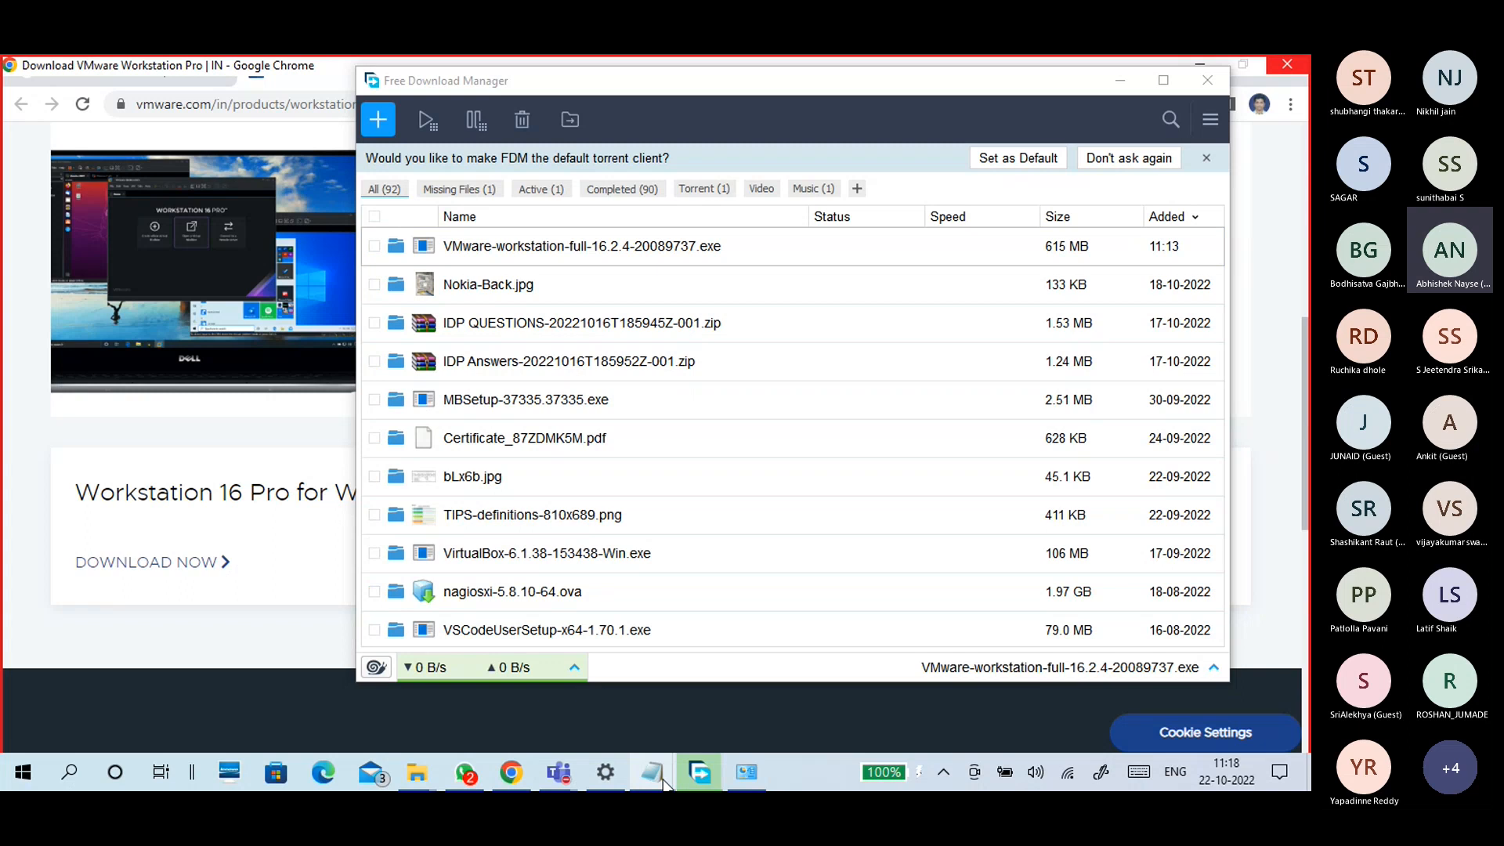
{"action": "mouse_move", "coordinate": [652, 774]}
{"action": "left_click", "coordinate": [716, 710]}
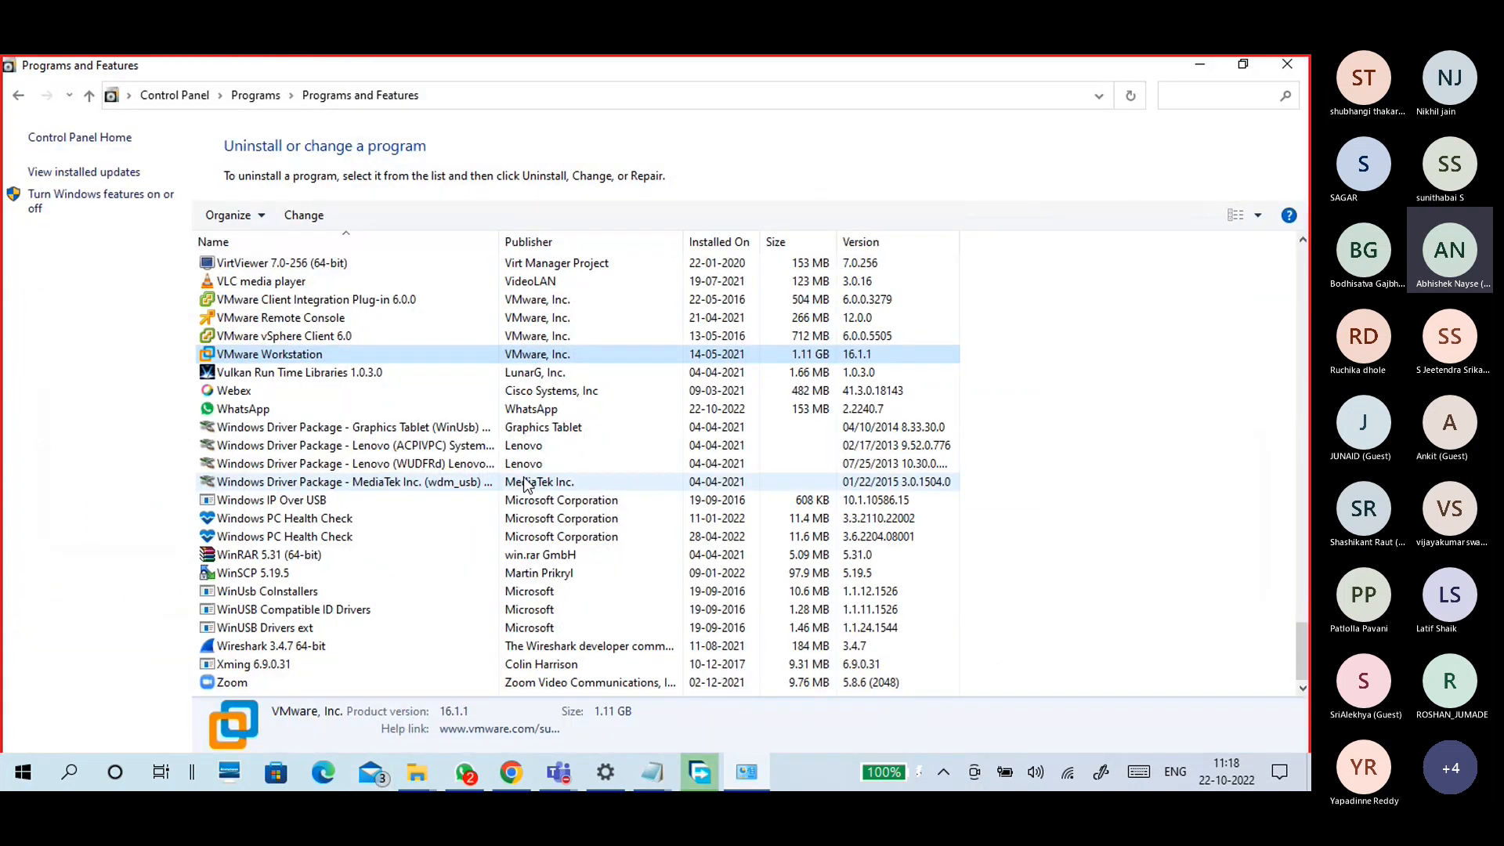
Switch to the untitled Notepad notes and save them in the CTS SD 2022 folder as "22-10 cts vmwarelinux install"
{"action": "mouse_move", "coordinate": [656, 783]}
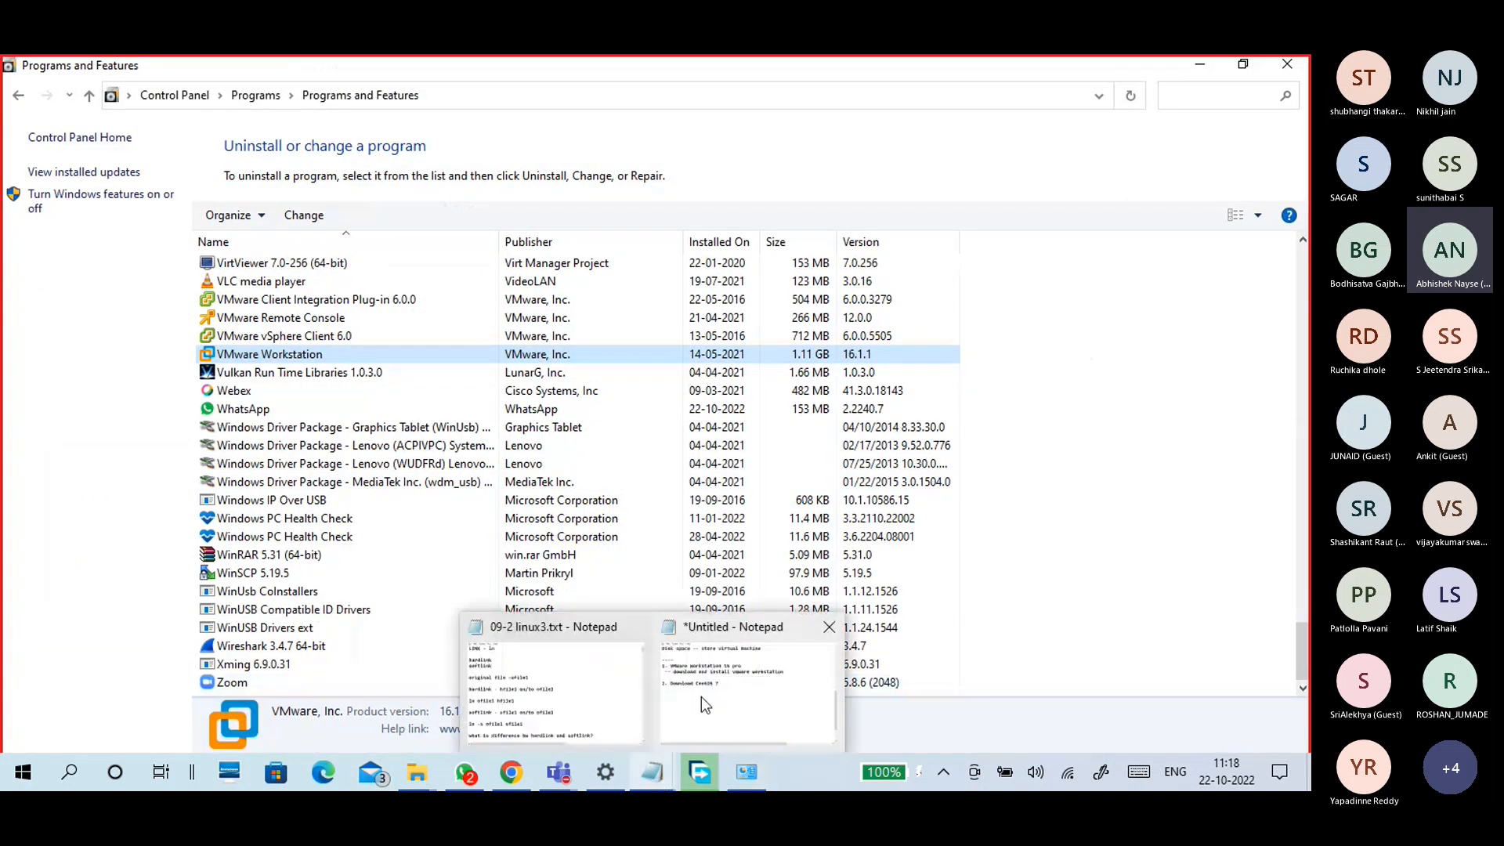
{"action": "left_click", "coordinate": [702, 697]}
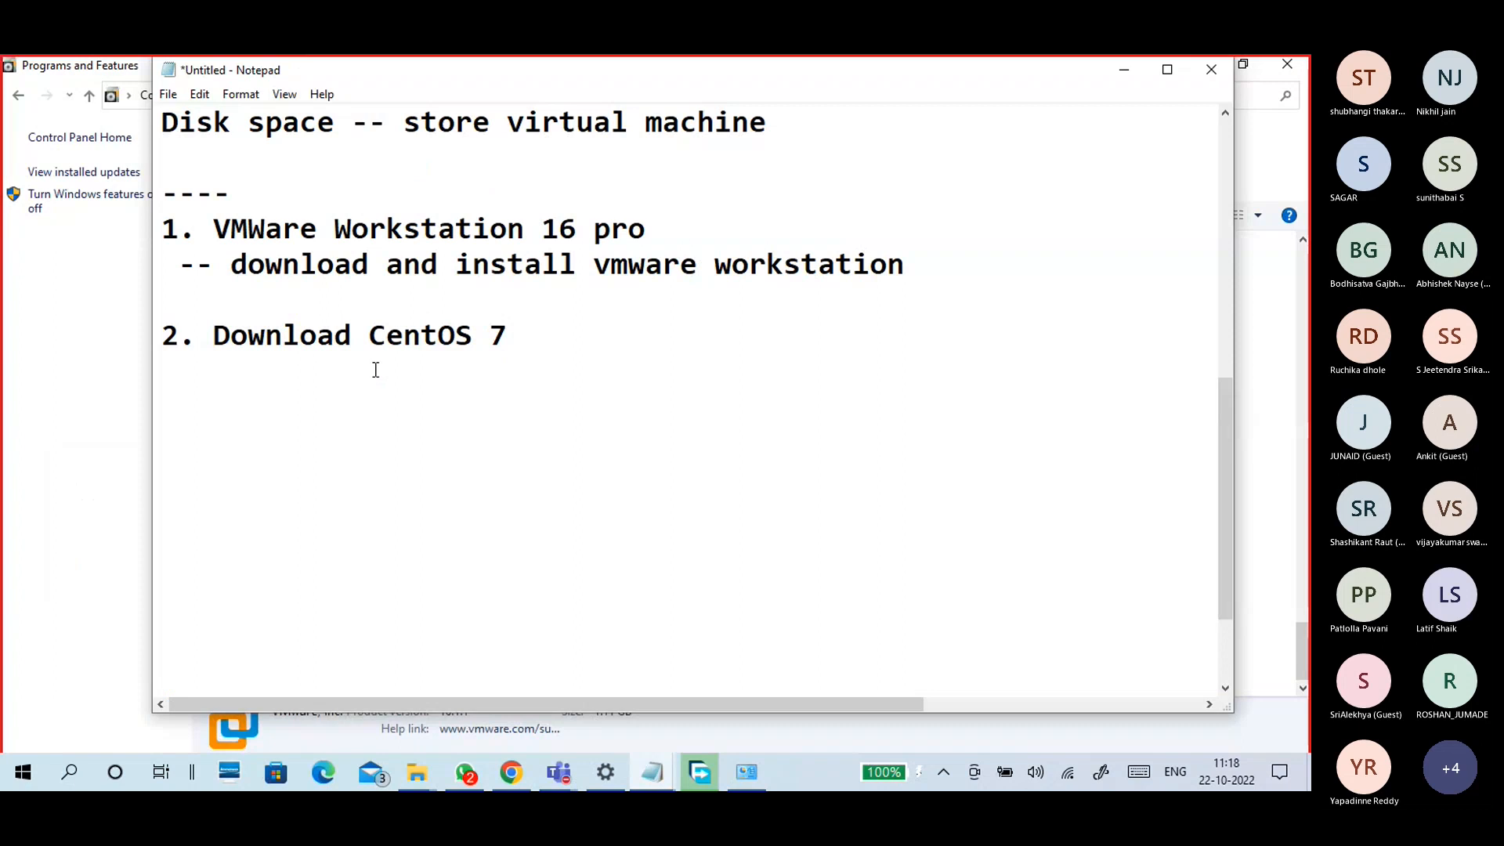
{"action": "left_click", "coordinate": [168, 94]}
{"action": "left_click", "coordinate": [183, 180]}
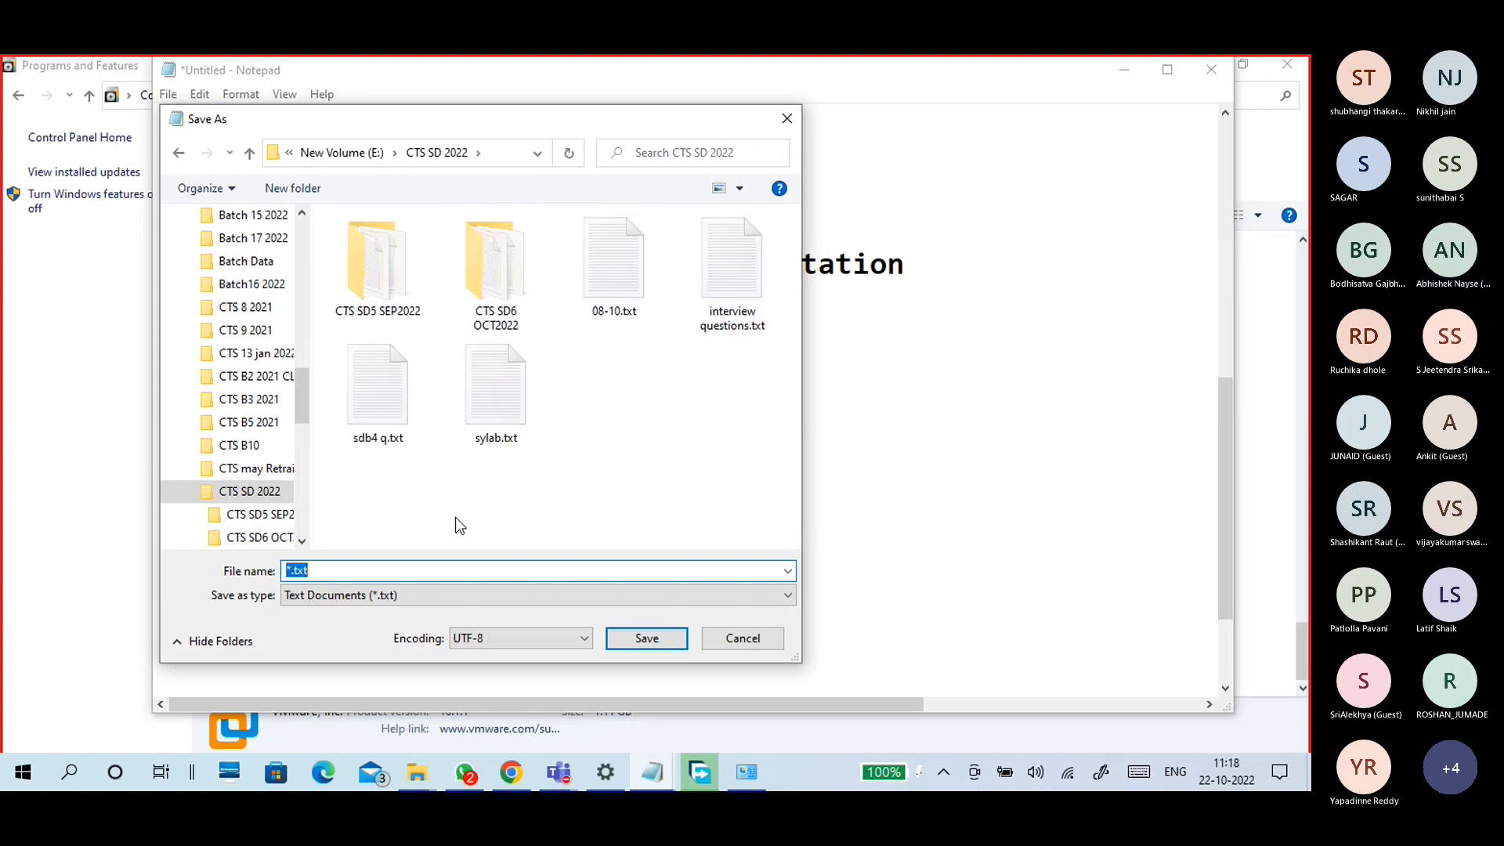
{"action": "type", "text": "22"}
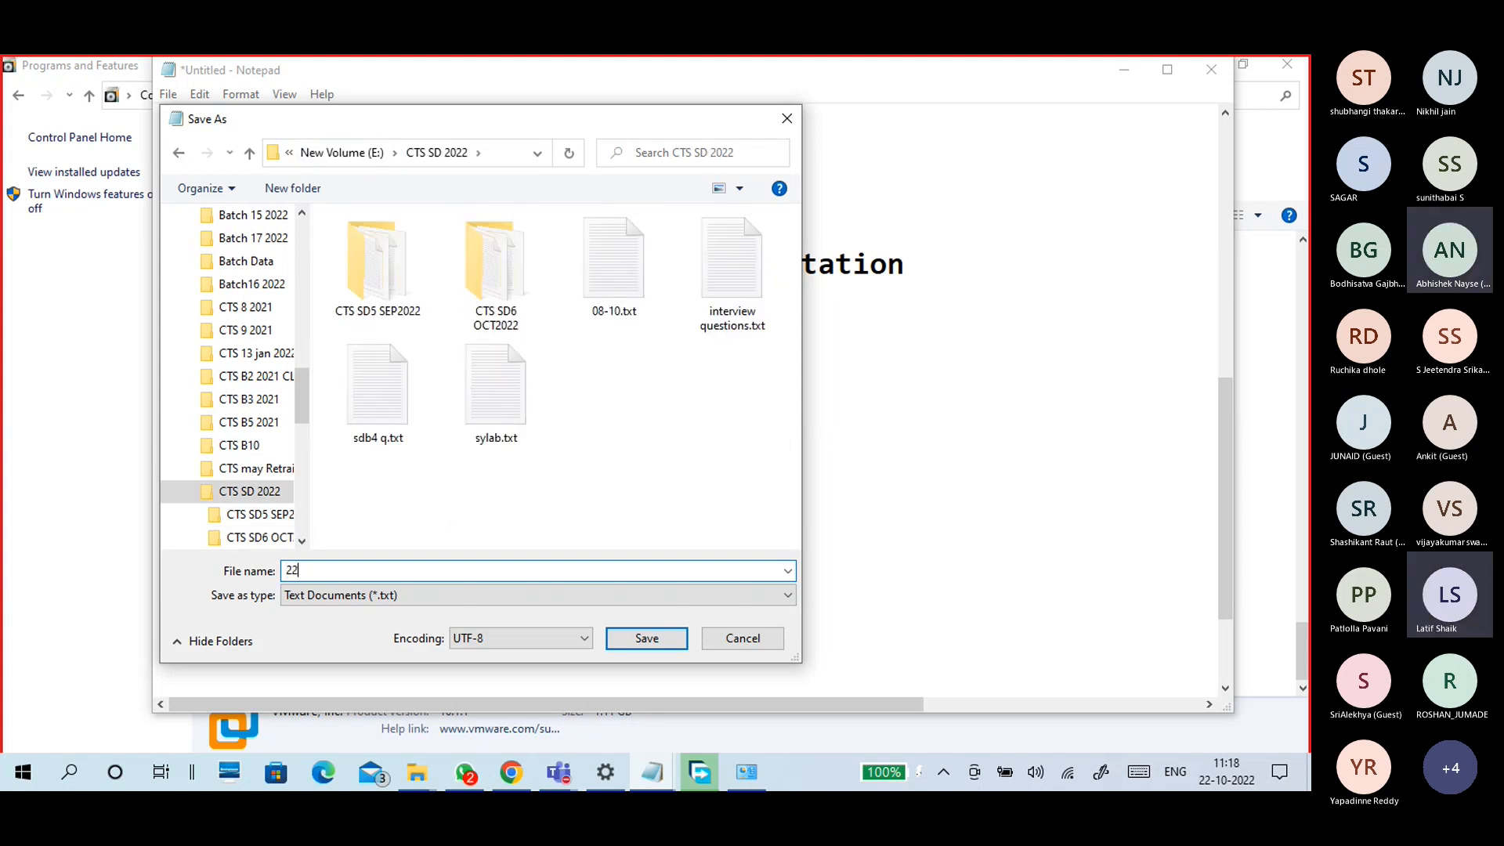
{"action": "type", "text": "-10 cts vmware"}
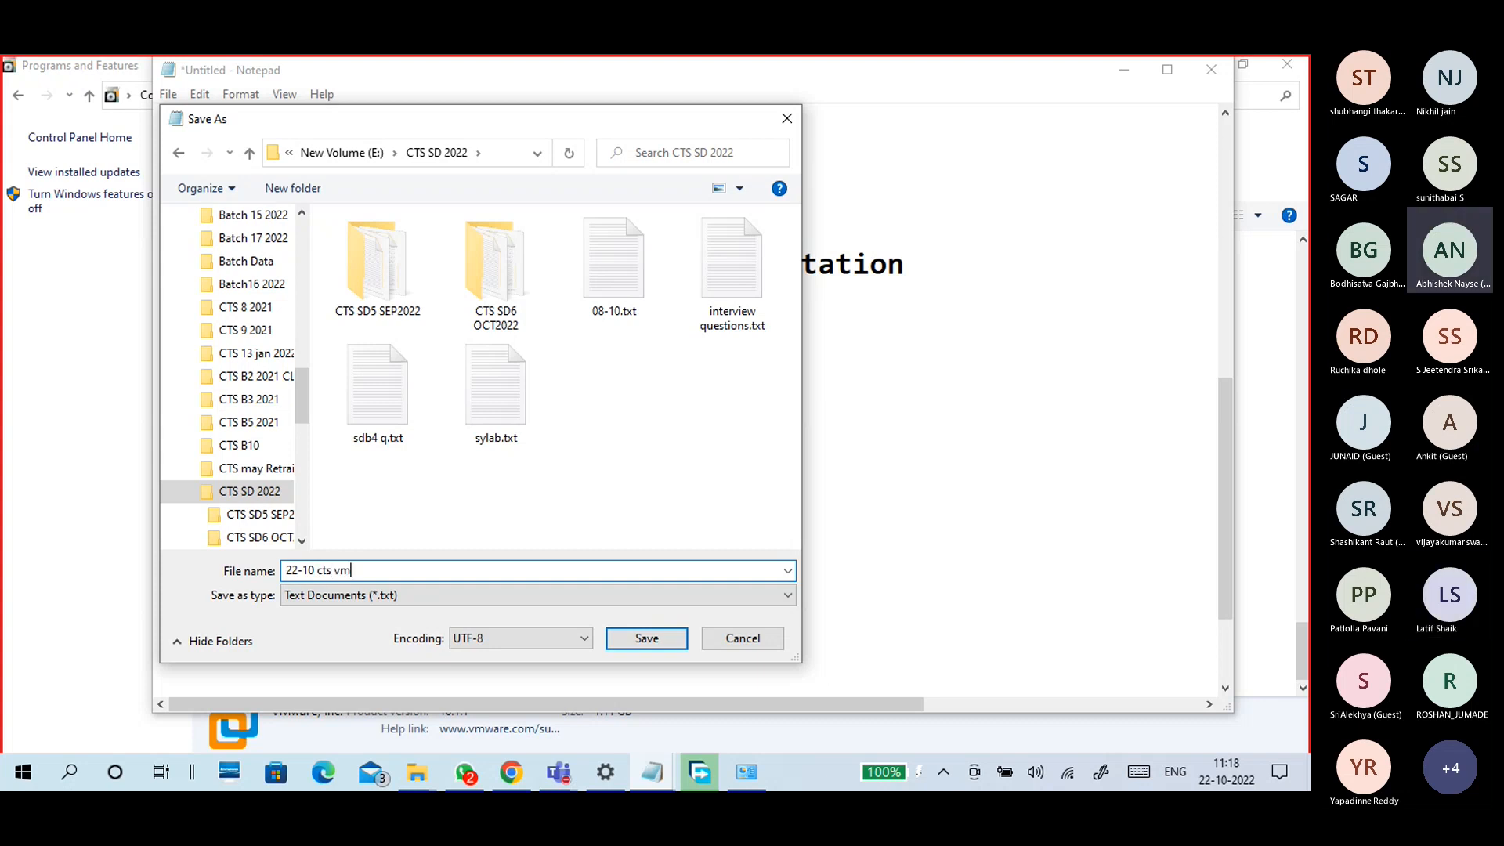
{"action": "type", "text": "cl"}
{"action": "key", "text": "BackSpace"}
{"action": "key", "text": "BackSpace"}
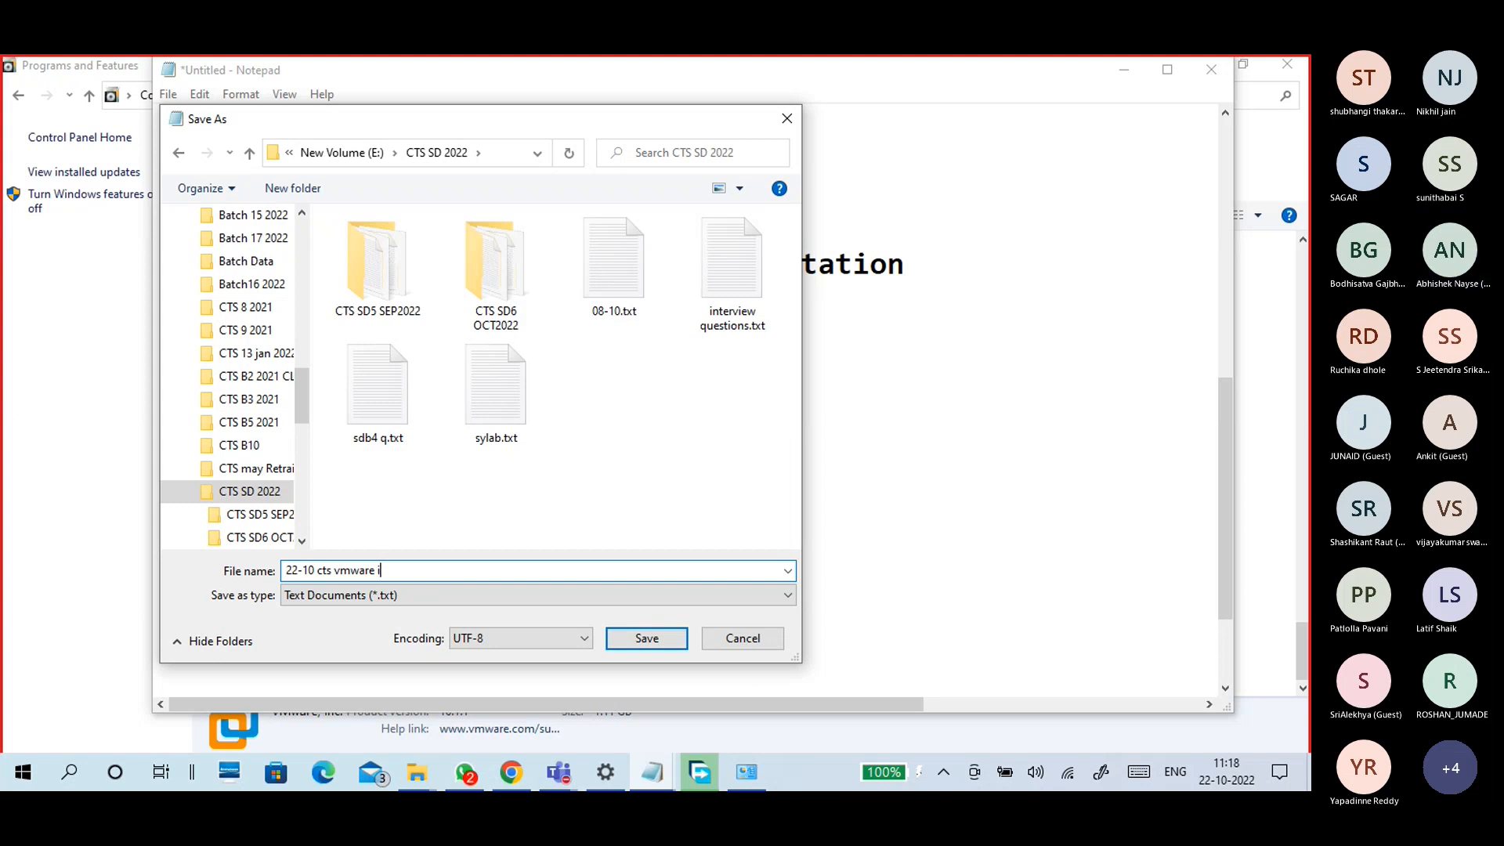
{"action": "type", "text": "linux"}
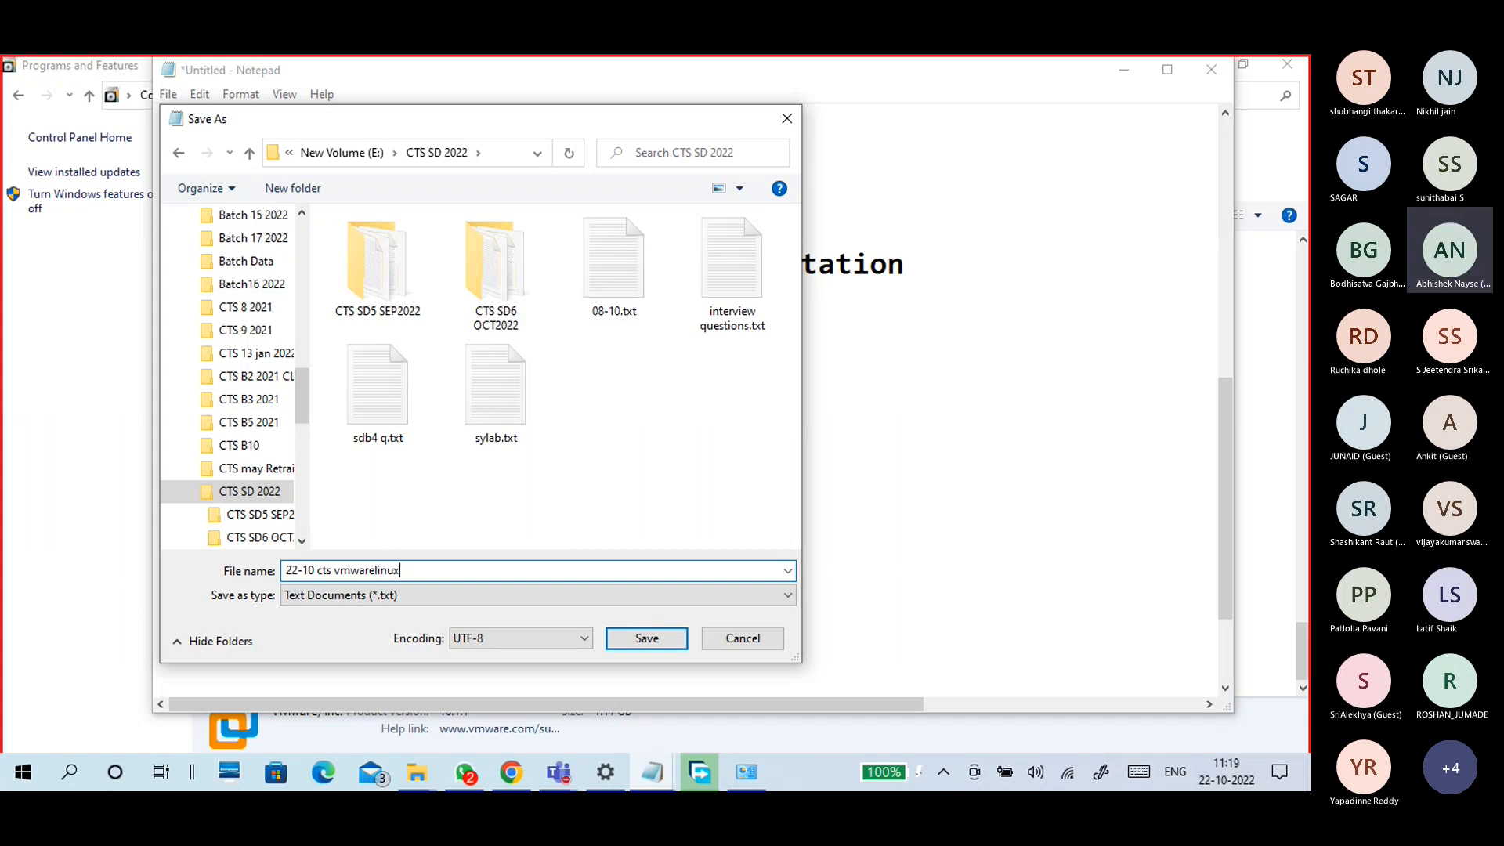
{"action": "type", "text": " install"}
{"action": "key", "text": "Return"}
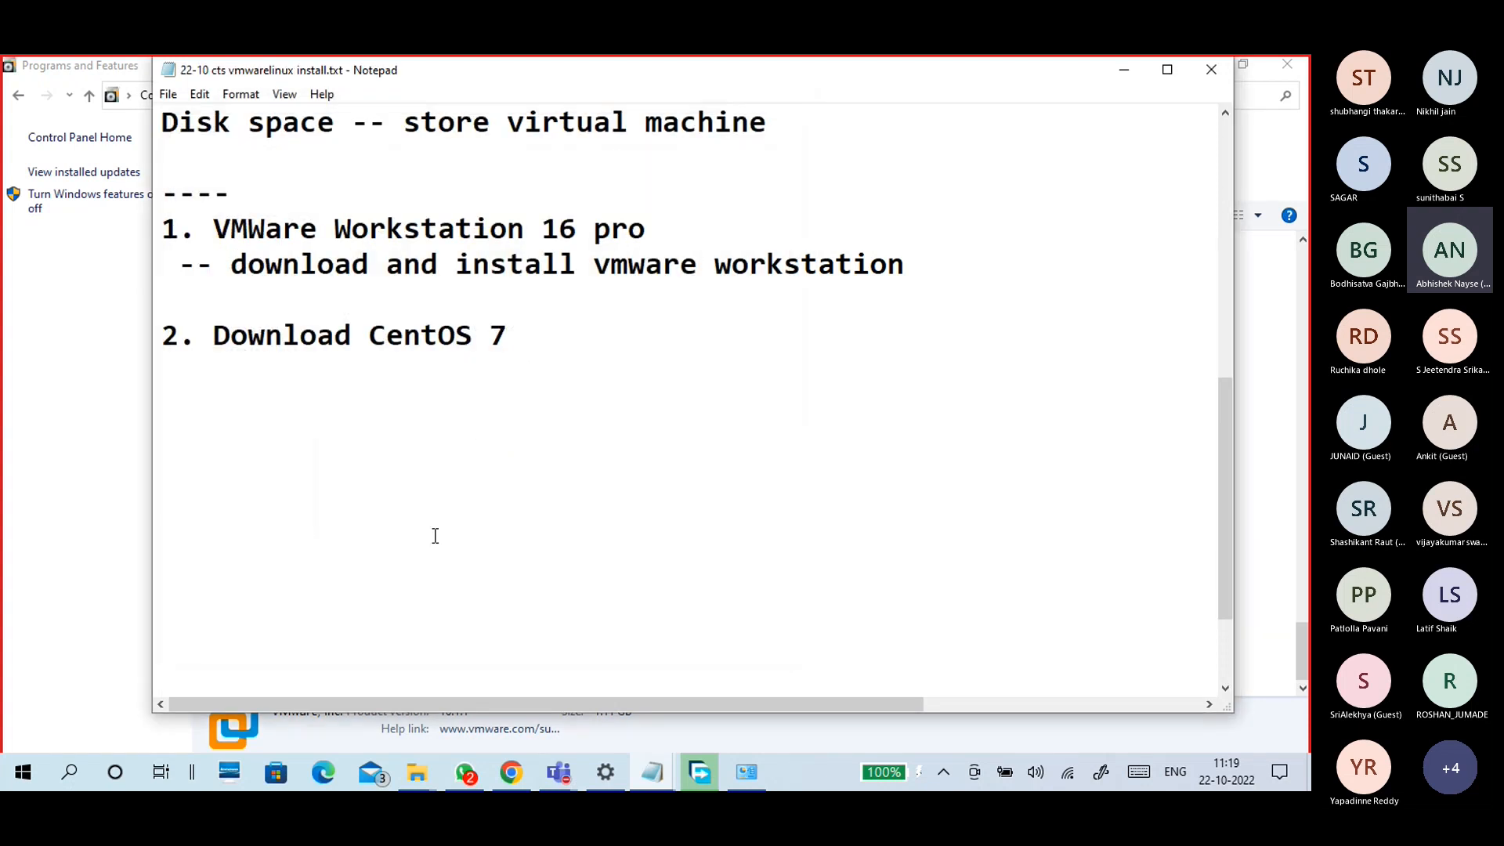
Minimise Notepad, Programs and Features, Chrome and Free Download Manager to check the VMware Workstation Pro removal wizard
{"action": "left_click", "coordinate": [1120, 78]}
{"action": "left_click", "coordinate": [1196, 69]}
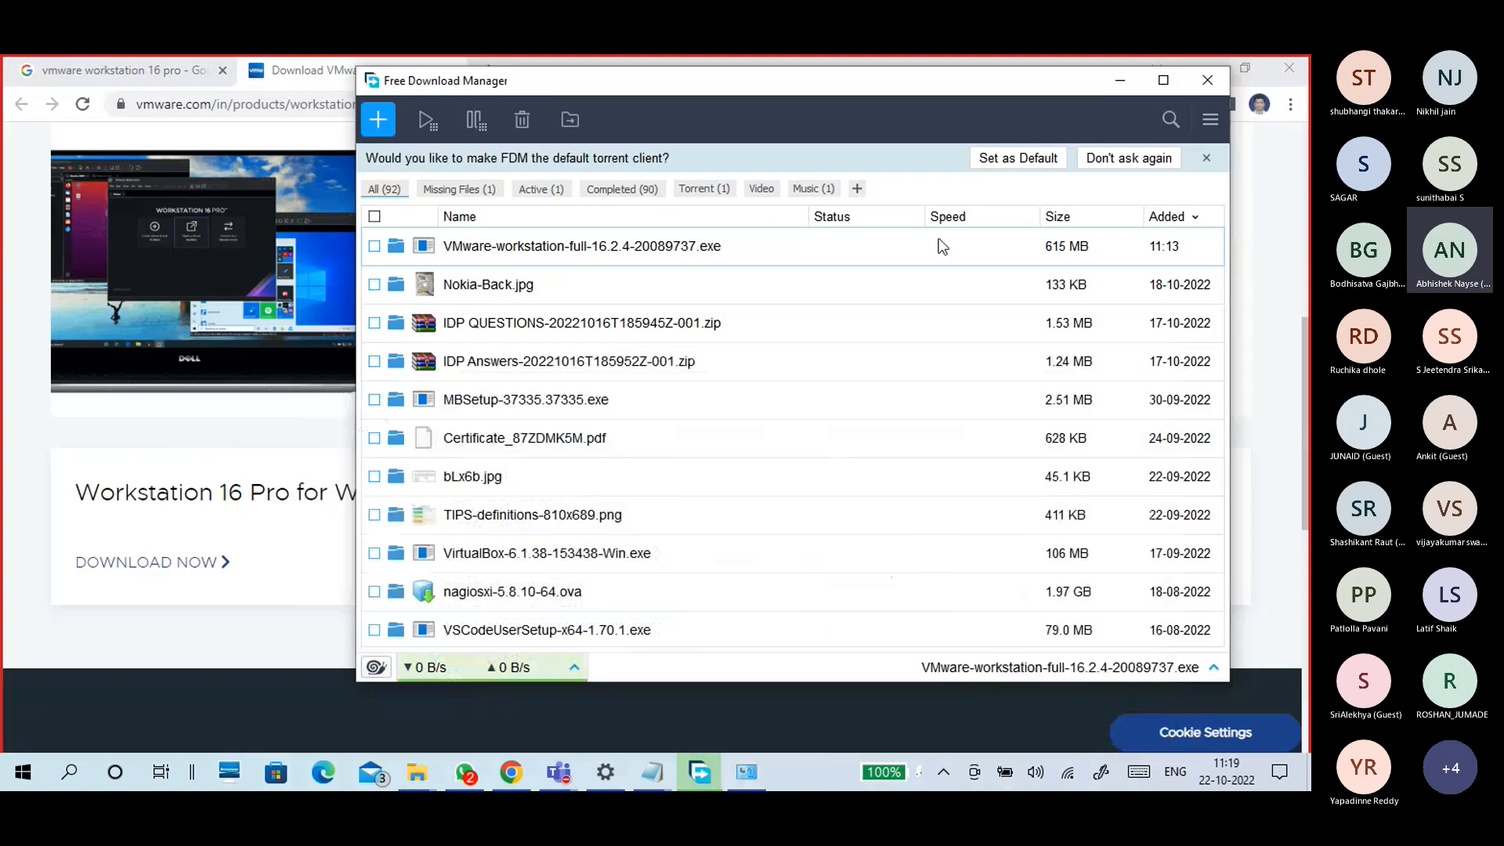
{"action": "left_click", "coordinate": [1199, 64]}
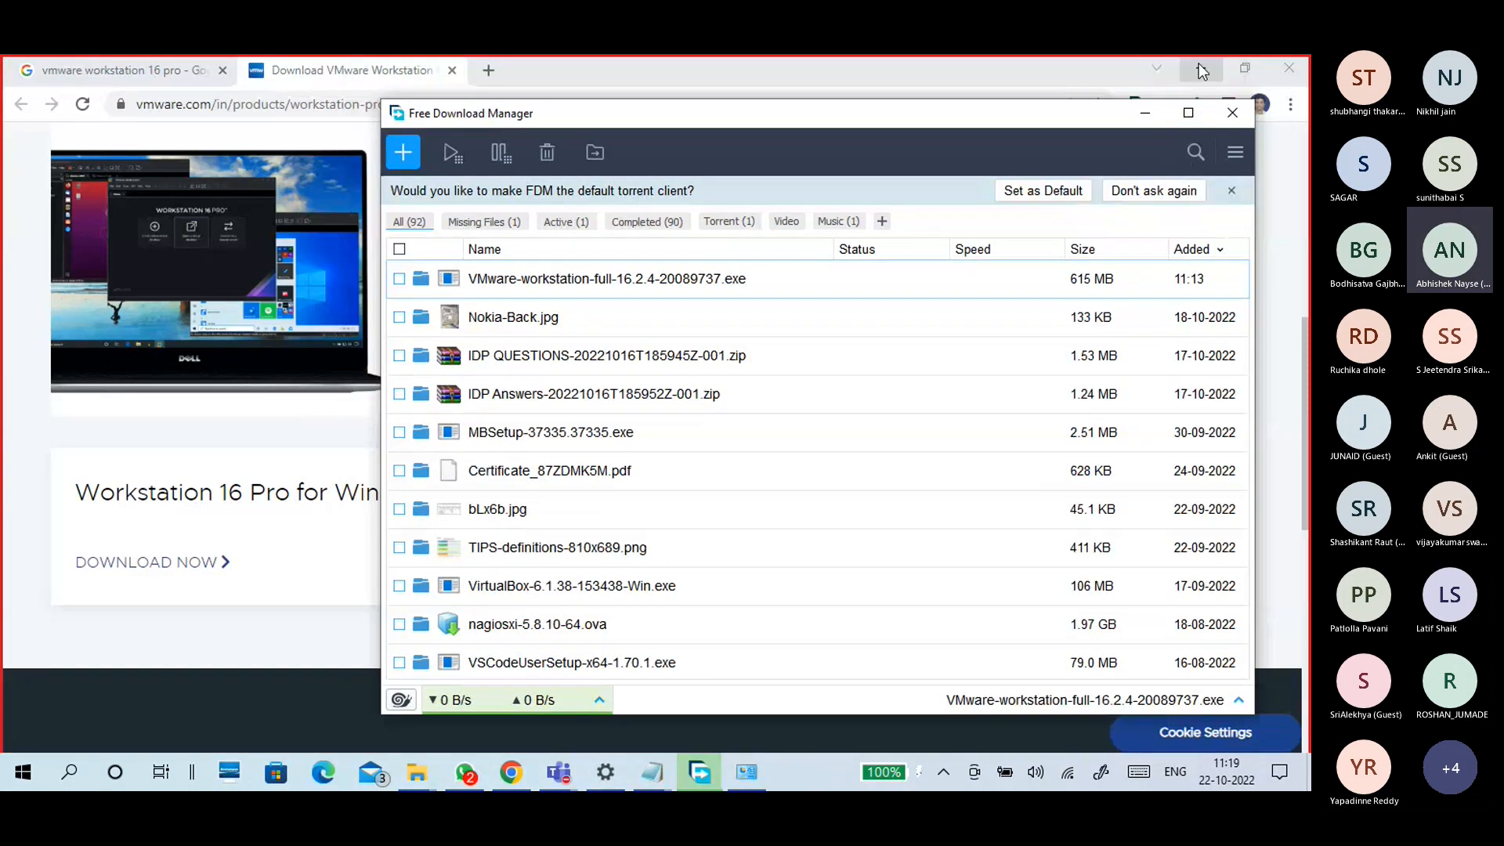
{"action": "left_click", "coordinate": [1145, 113]}
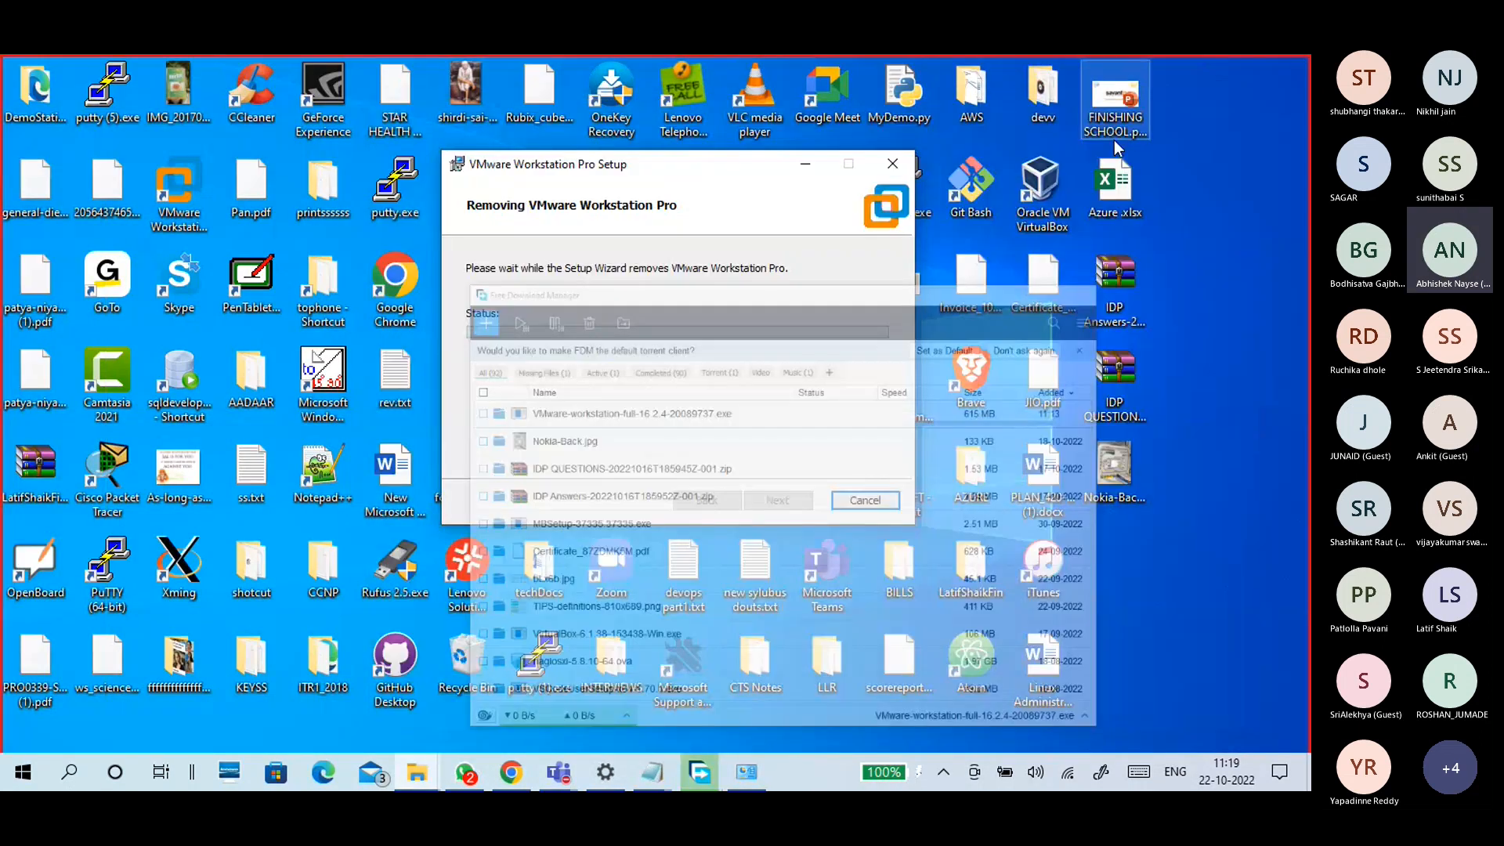
Switch back to Chrome and search Google for "oracle vm virtualbox" in a new tab
{"action": "left_click", "coordinate": [512, 774]}
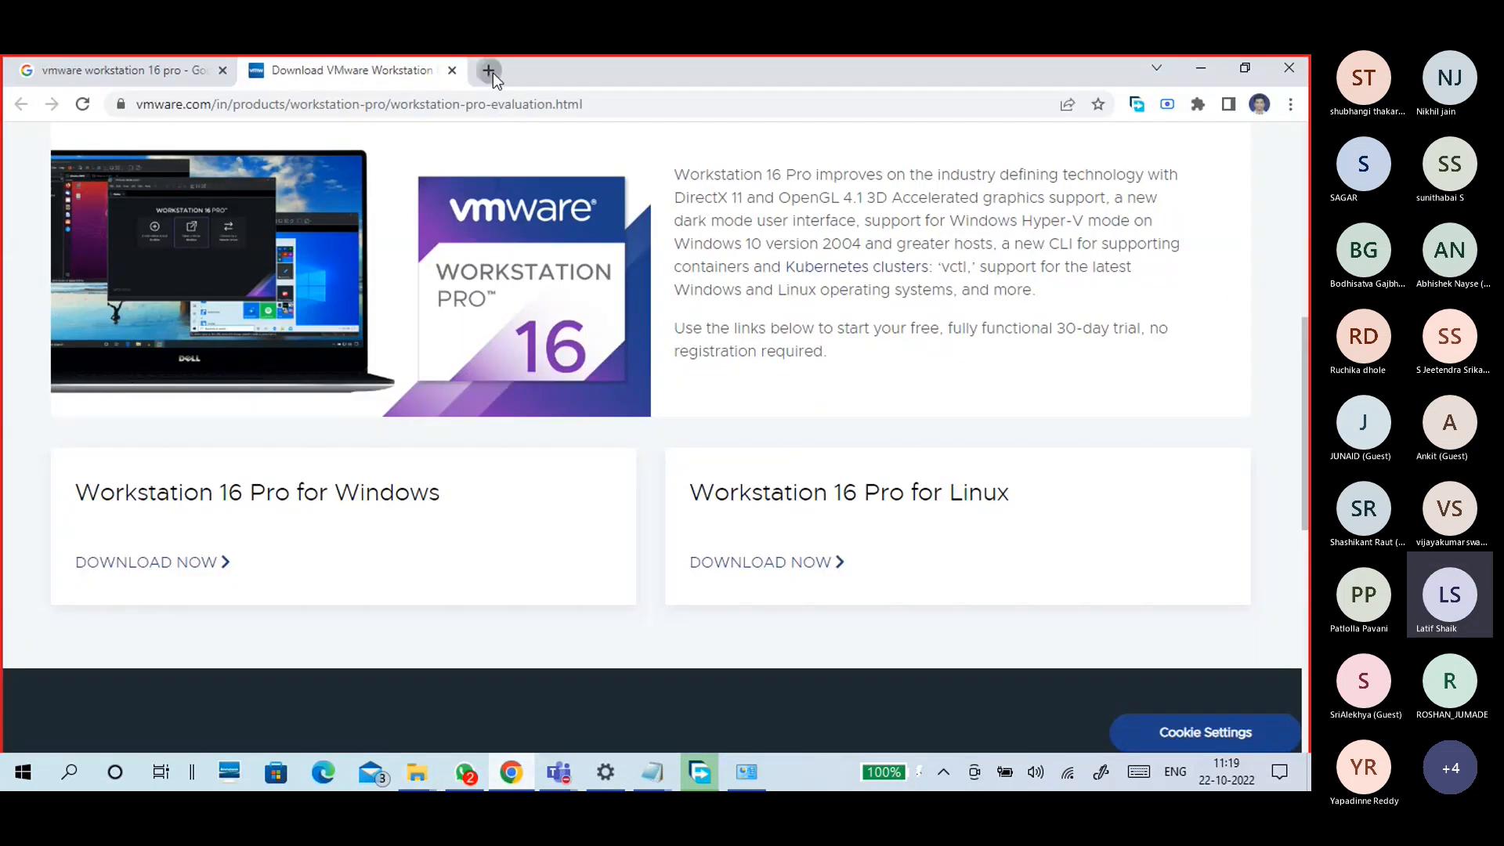
{"action": "left_click", "coordinate": [488, 70]}
{"action": "type", "text": "oracle"}
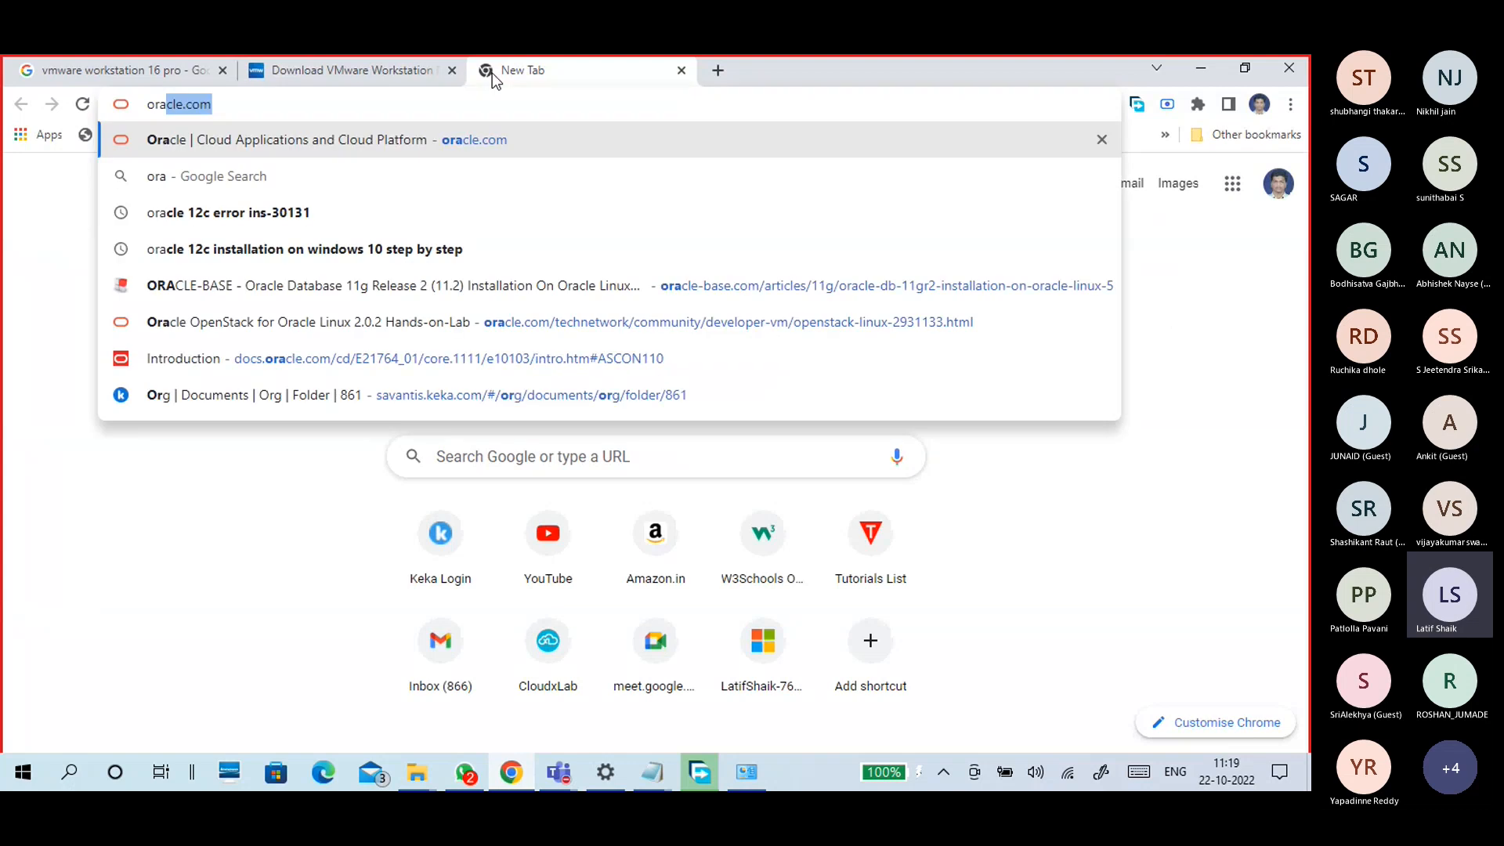
{"action": "key", "text": "BackSpace"}
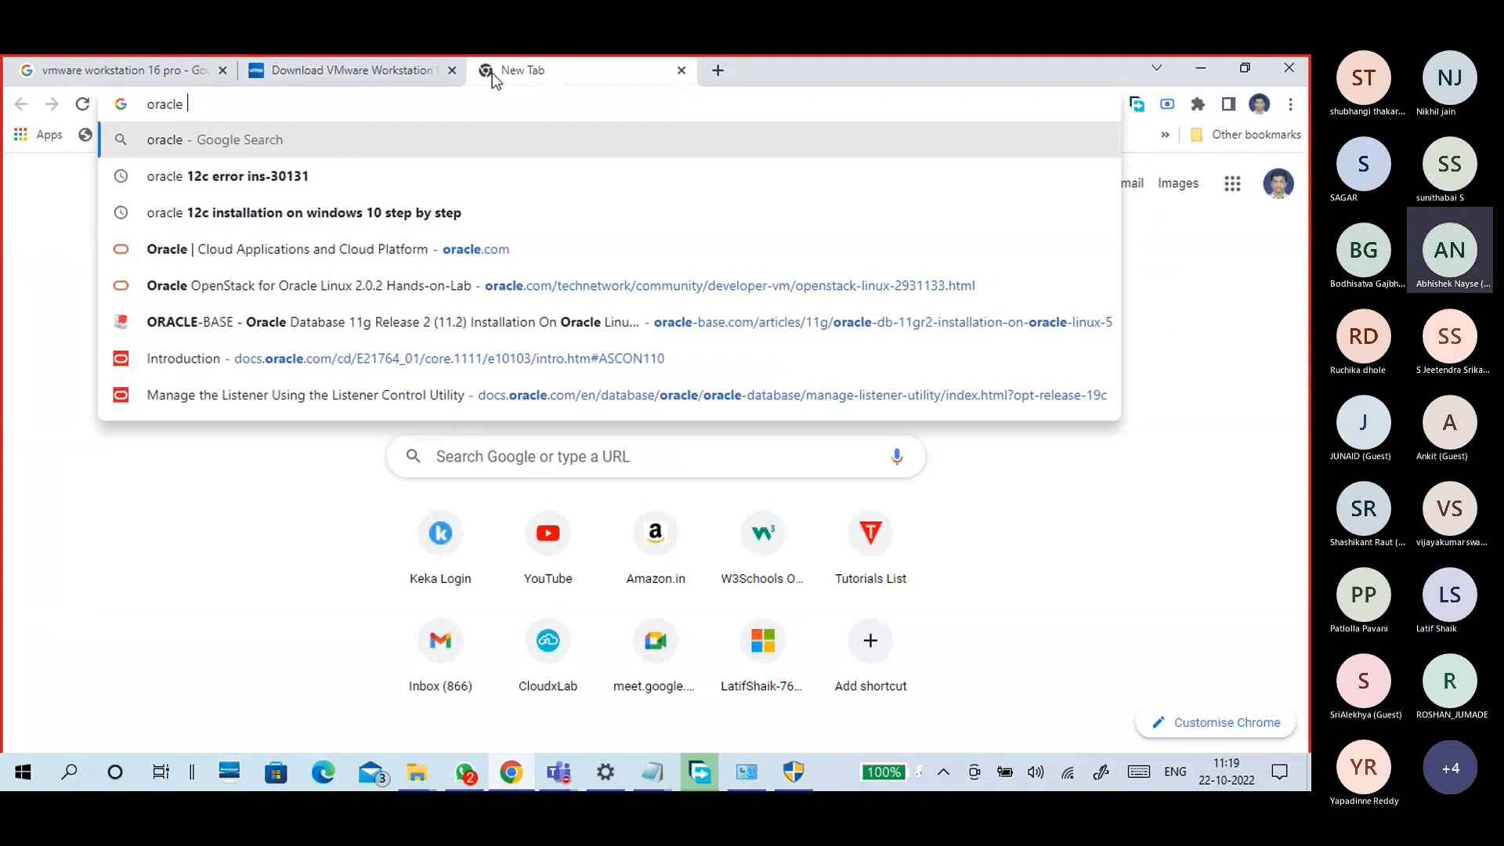
{"action": "type", "text": "vm"}
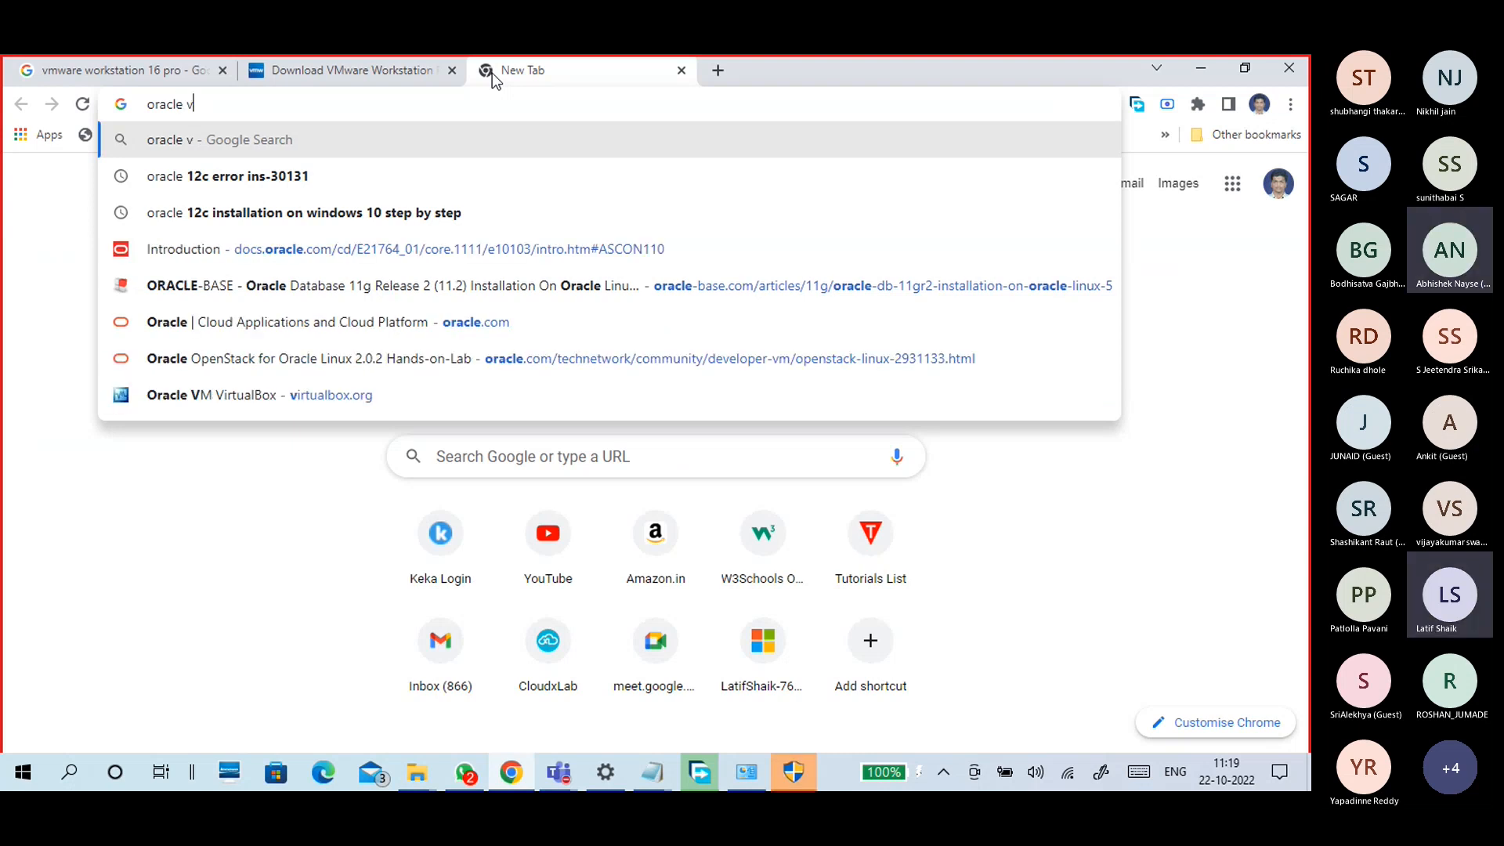
{"action": "key", "text": "Down"}
{"action": "key", "text": "Down"}
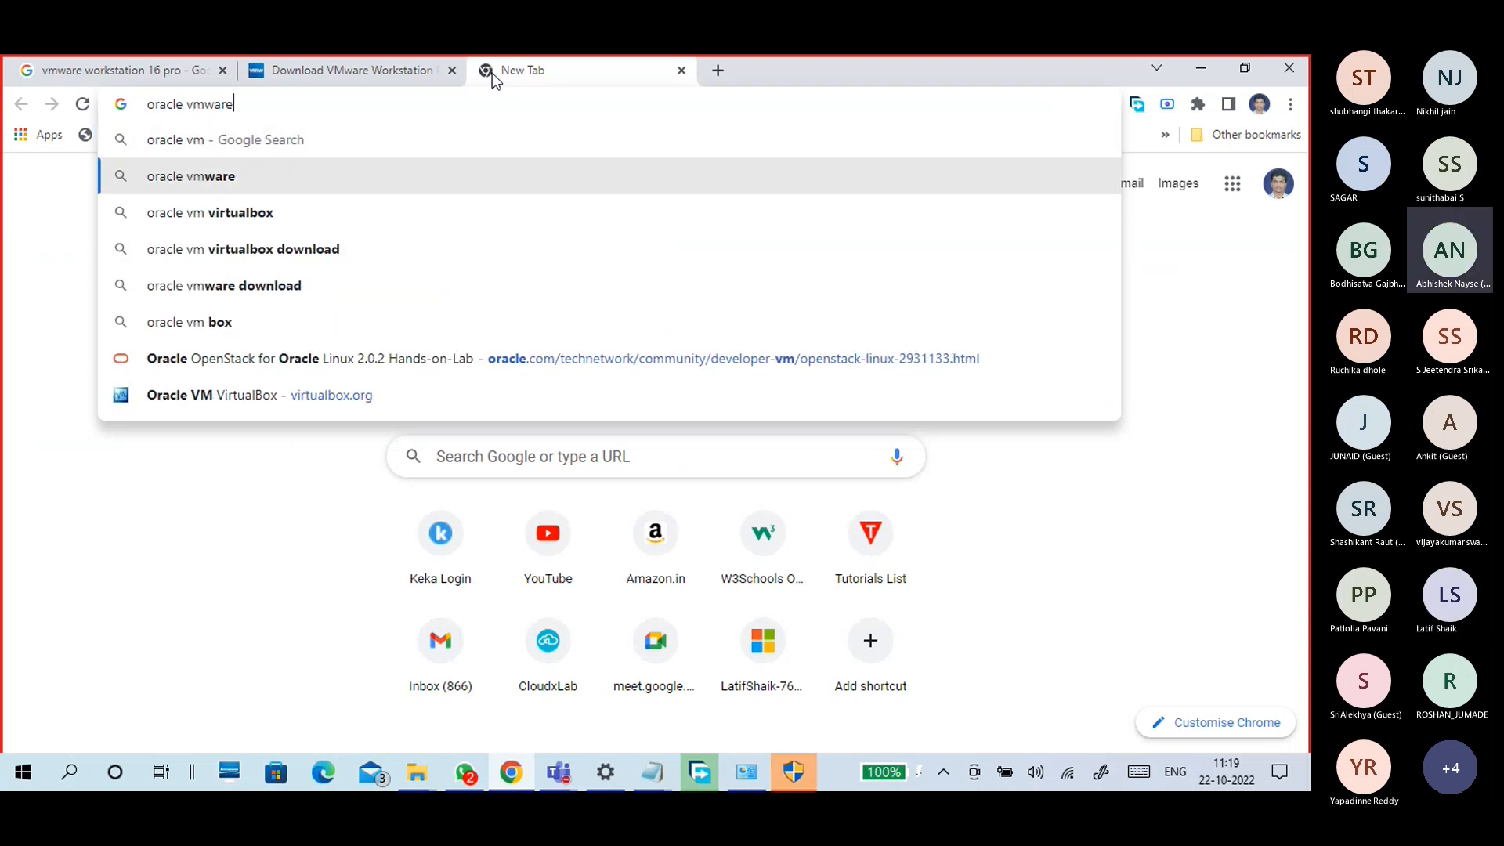
{"action": "key", "text": "Return"}
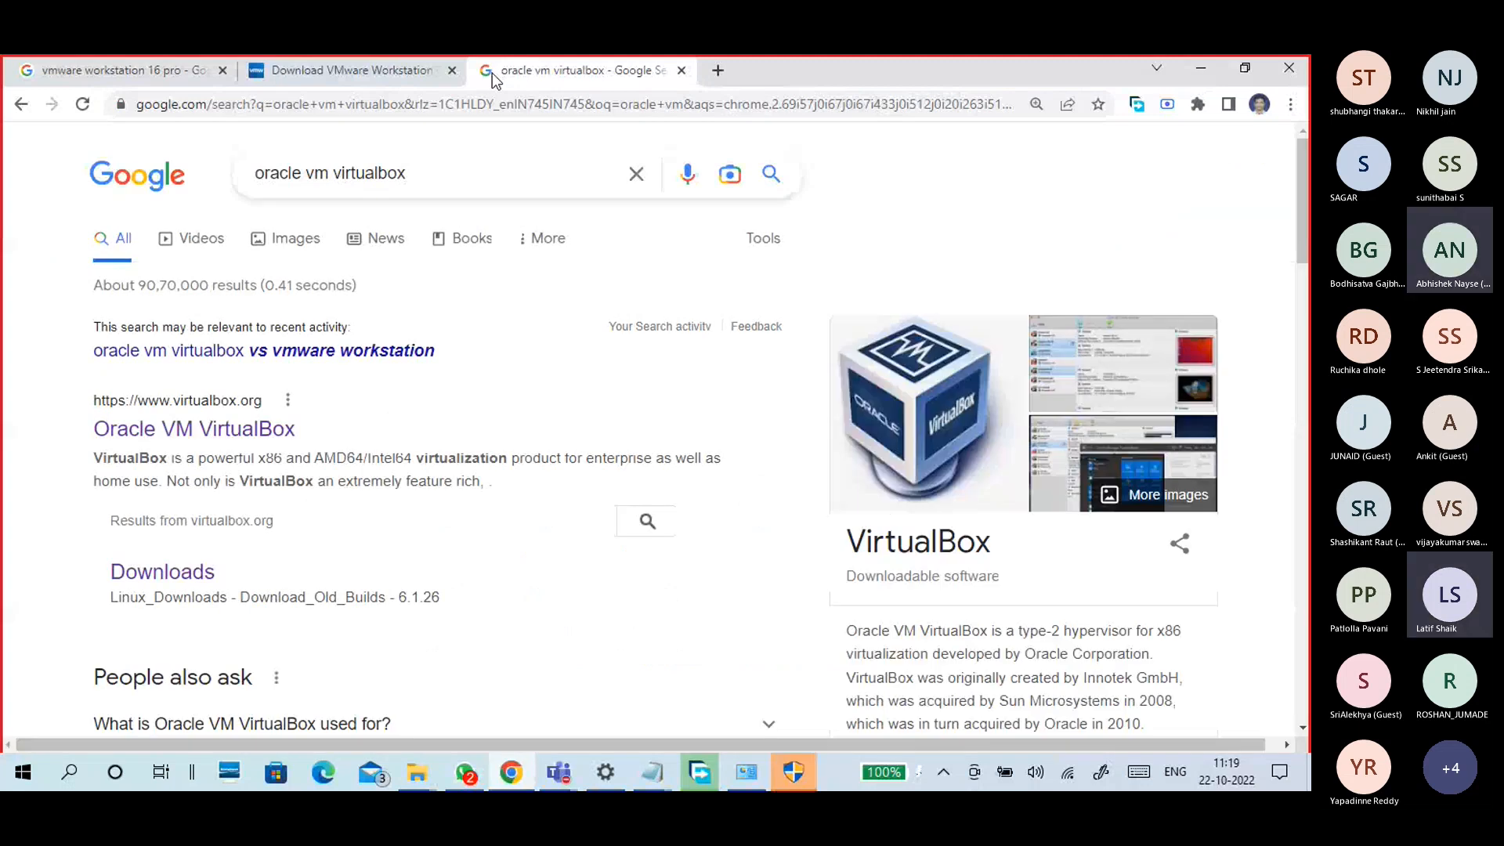
Return to the VMware download page, highlight "Workstation 16 Pro" in the Windows option, and review the product description
{"action": "left_click", "coordinate": [353, 78]}
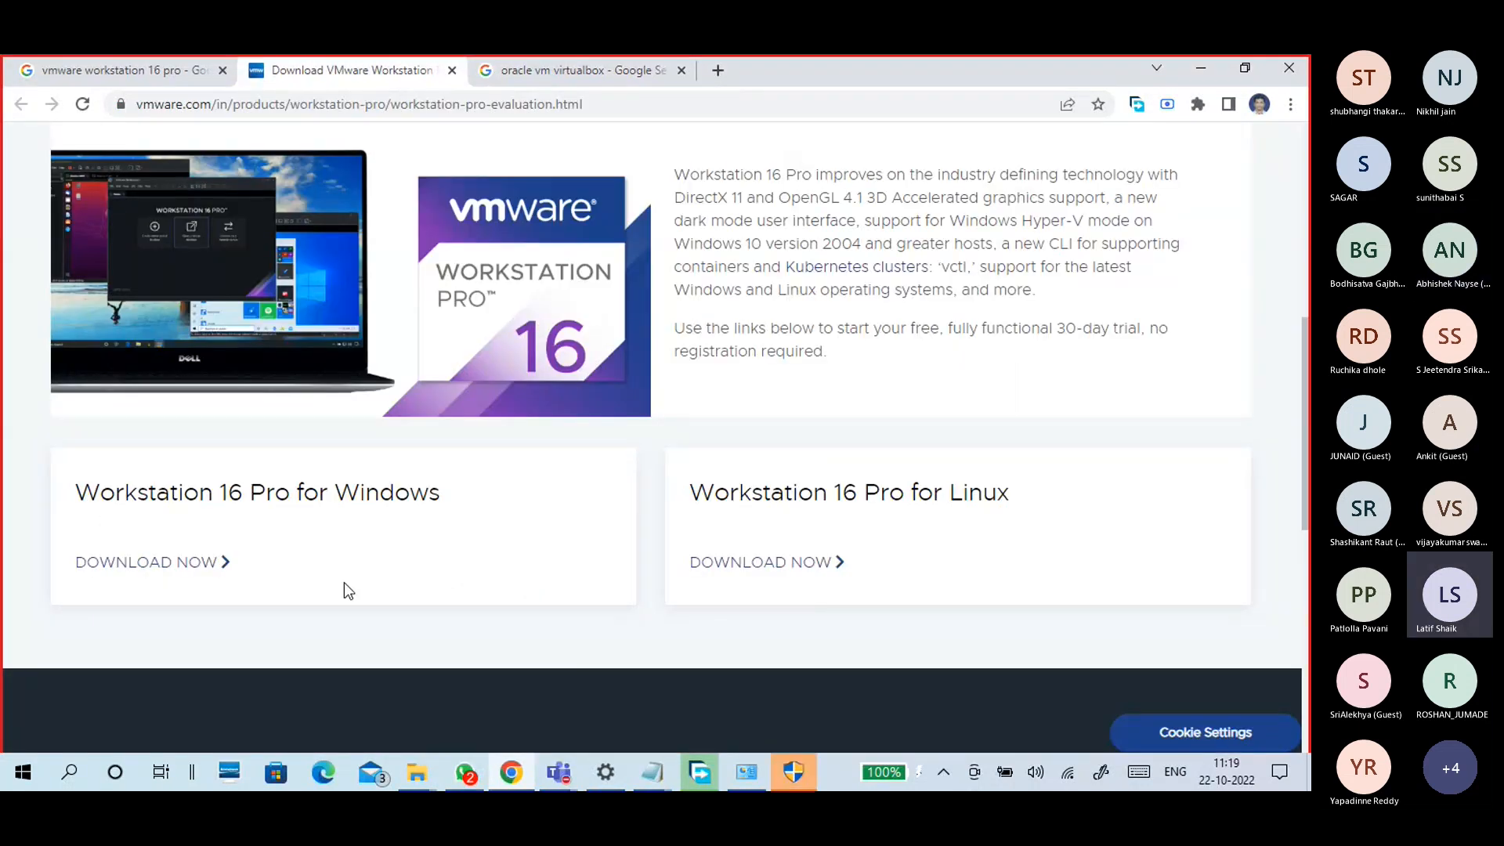
{"action": "left_click_drag", "start_coordinate": [296, 496], "coordinate": [75, 494]}
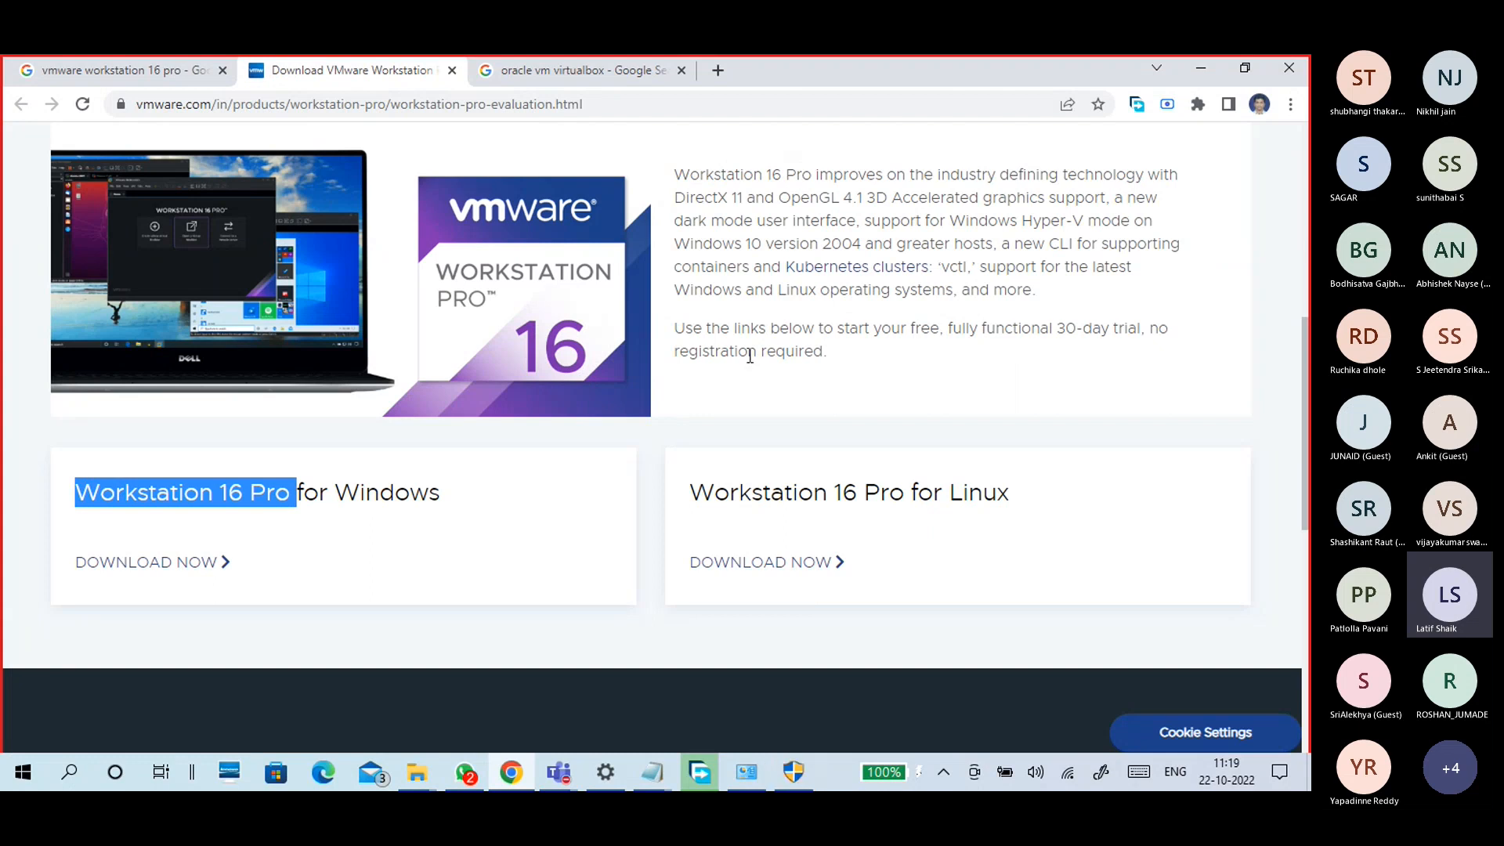
{"action": "scroll", "coordinate": [747, 362], "scroll_direction": "up", "scroll_amount": 2}
{"action": "scroll", "coordinate": [748, 362], "scroll_direction": "up", "scroll_amount": 3}
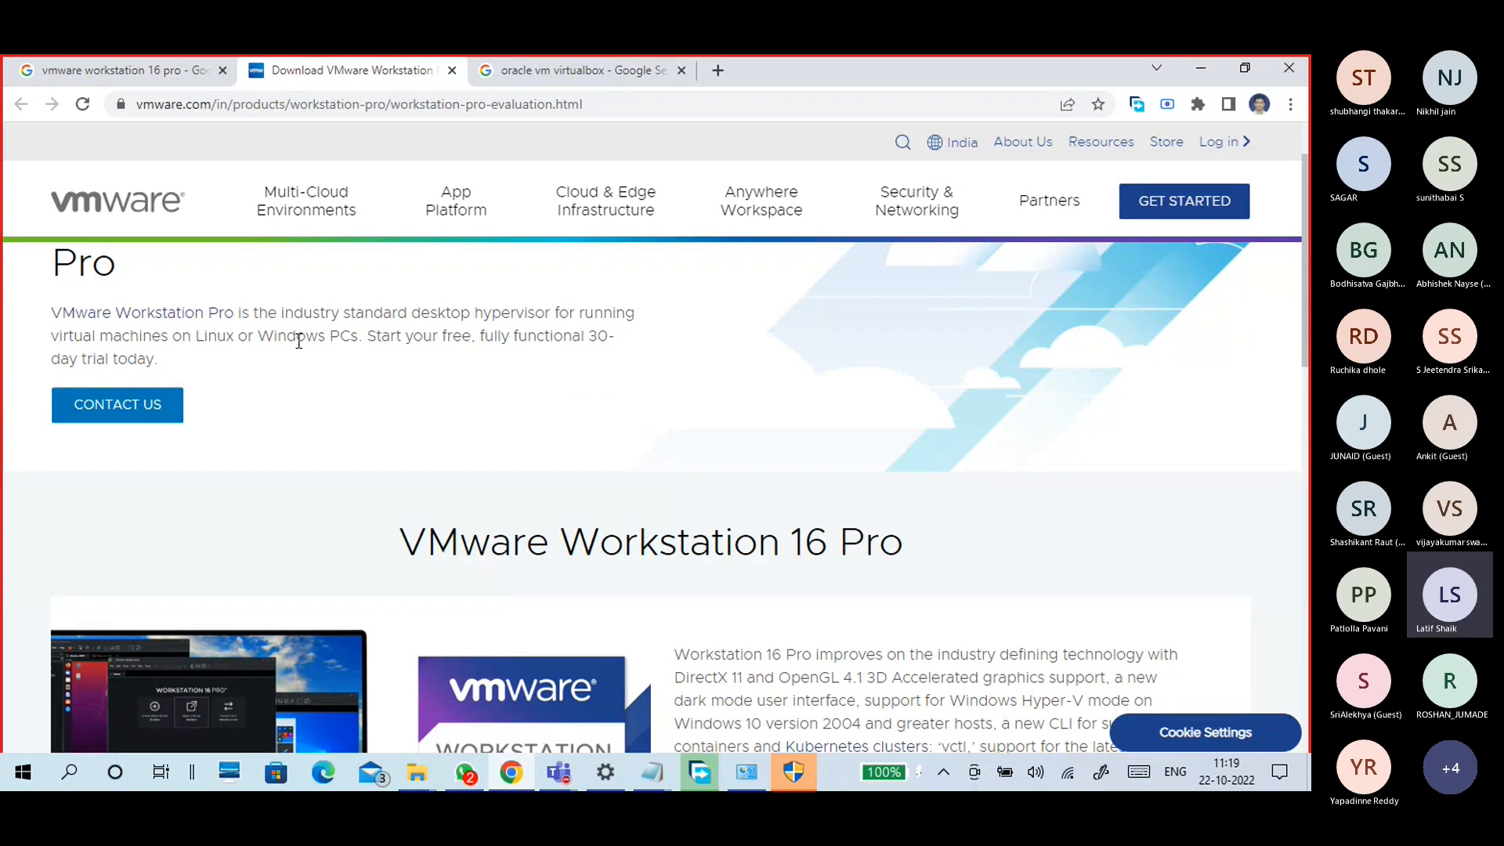
{"action": "scroll", "coordinate": [600, 459], "scroll_direction": "down", "scroll_amount": 2}
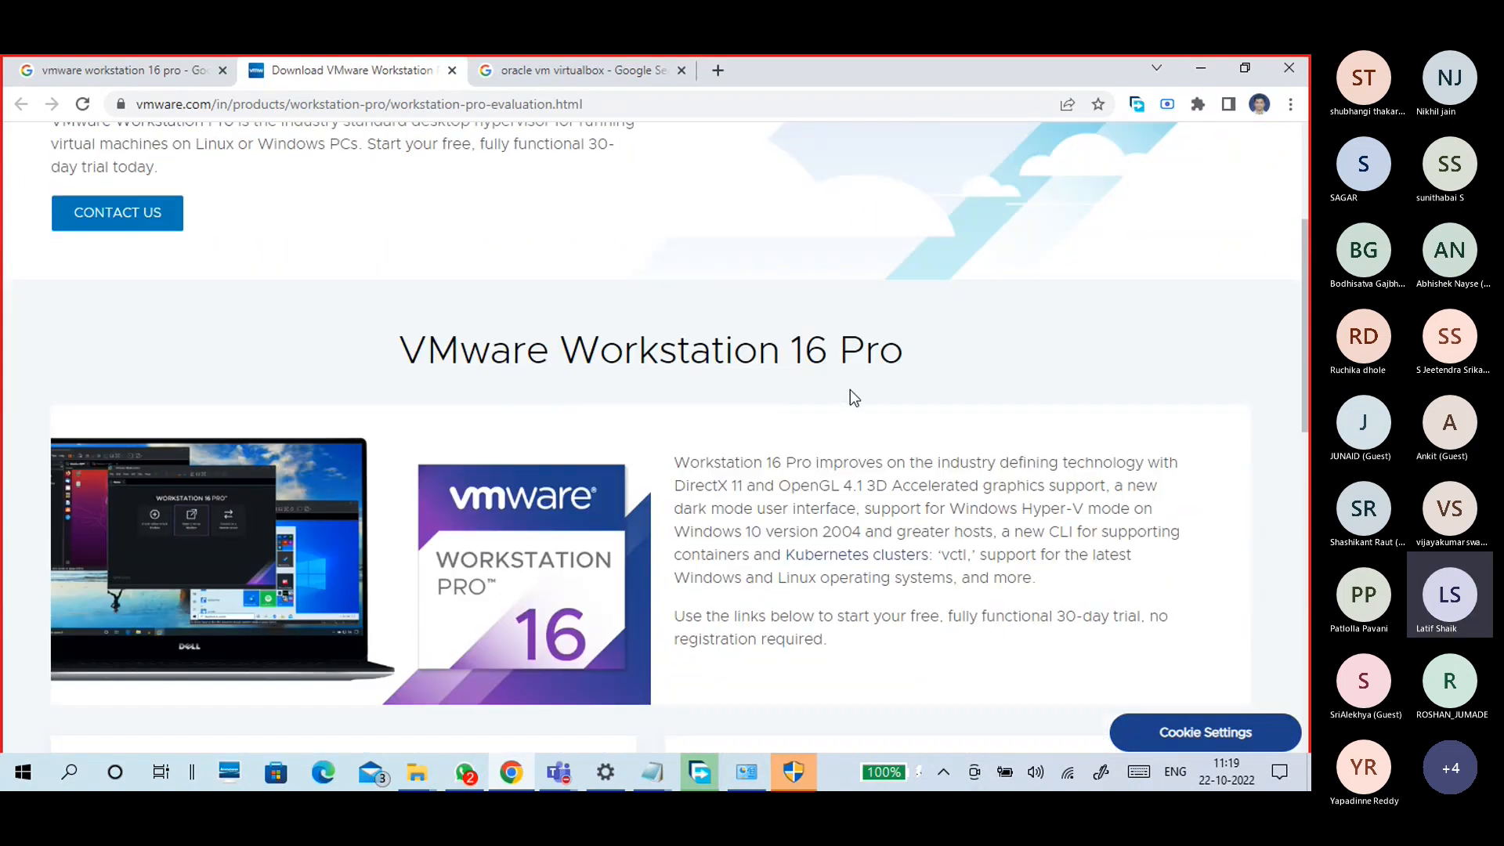
{"action": "scroll", "coordinate": [849, 392], "scroll_direction": "down", "scroll_amount": 3}
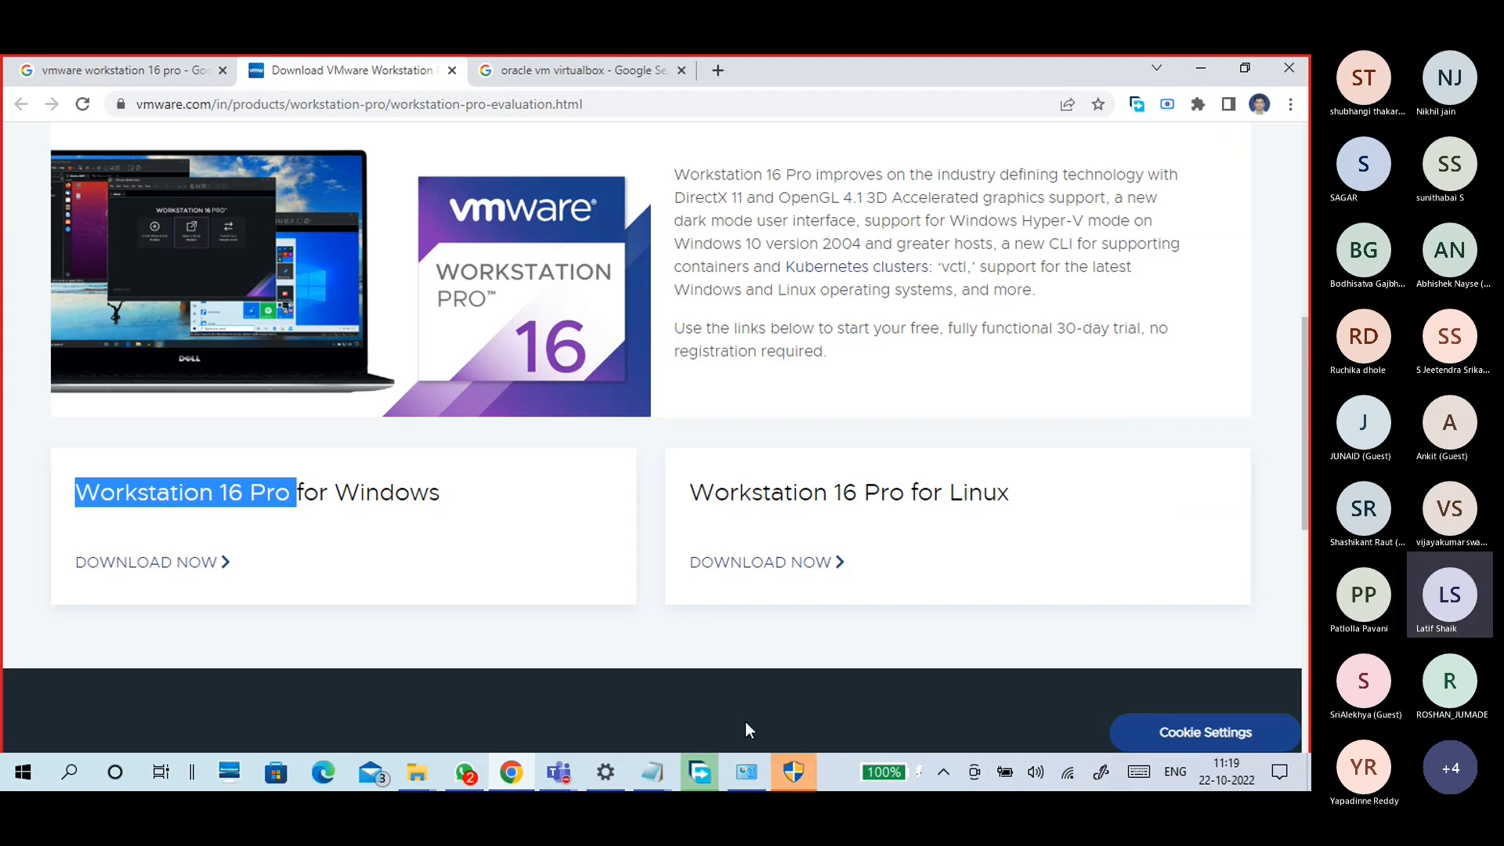
Respond to the pending administrator permission prompt and review the VMware download page from its heading to the download options
{"action": "left_click", "coordinate": [795, 776]}
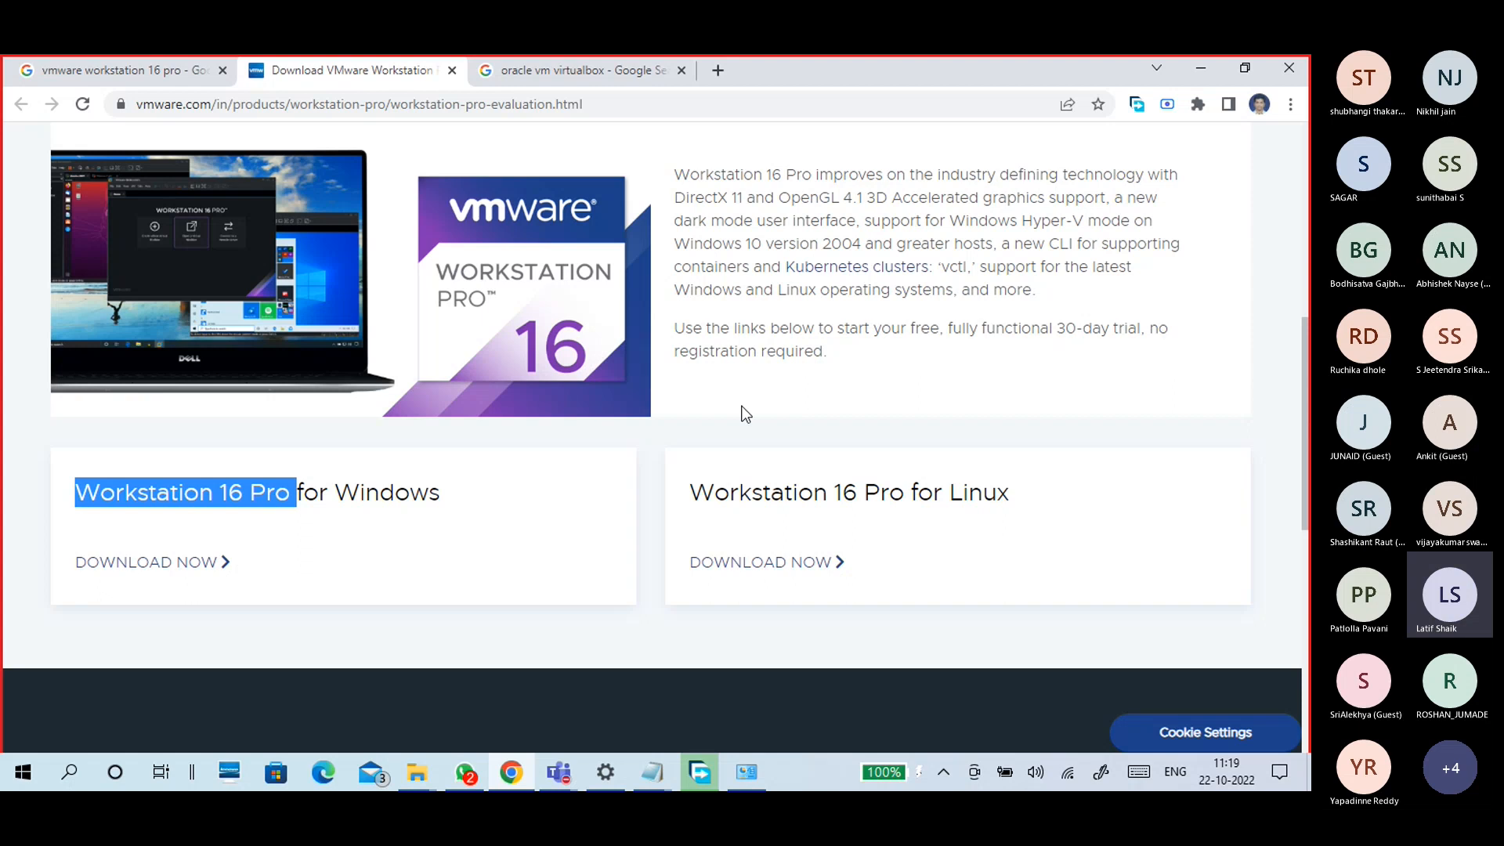
{"action": "scroll", "coordinate": [742, 413], "scroll_direction": "up", "scroll_amount": 6}
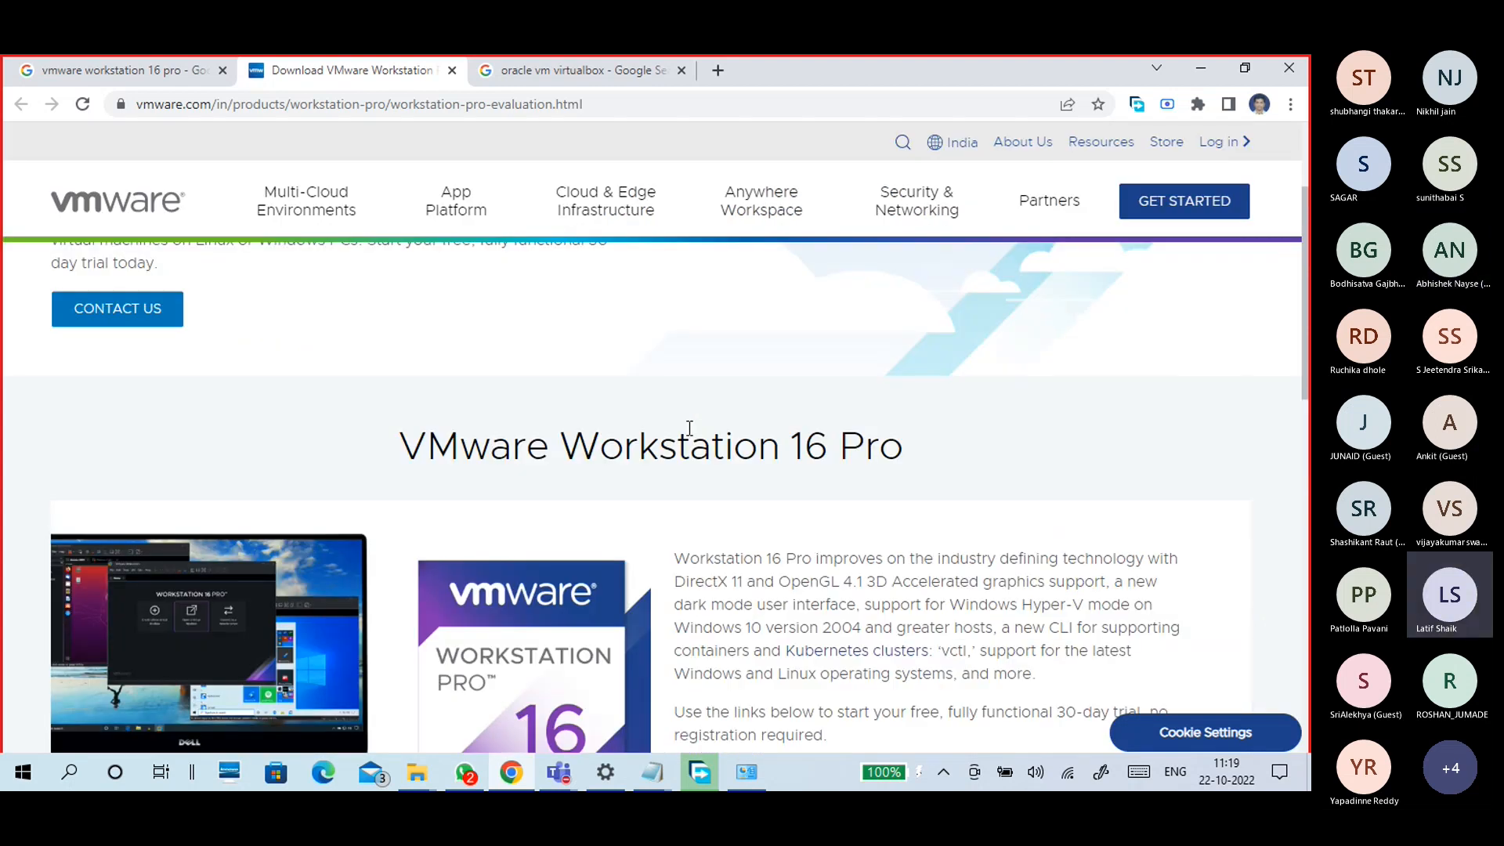
{"action": "scroll", "coordinate": [688, 431], "scroll_direction": "up", "scroll_amount": 3}
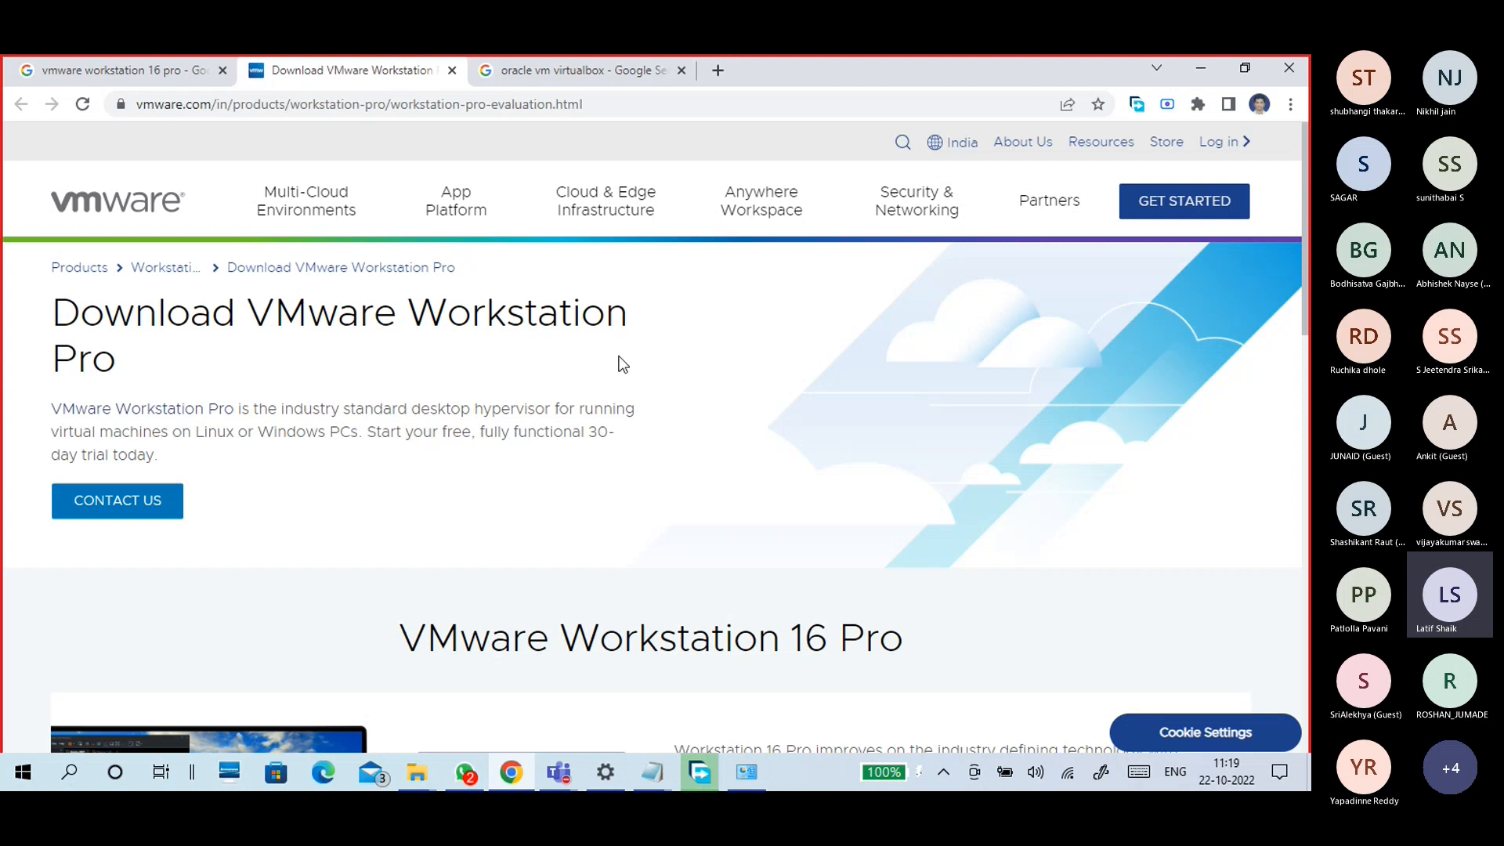
{"action": "scroll", "coordinate": [621, 362], "scroll_direction": "down", "scroll_amount": 5}
{"action": "scroll", "coordinate": [751, 519], "scroll_direction": "down", "scroll_amount": 4}
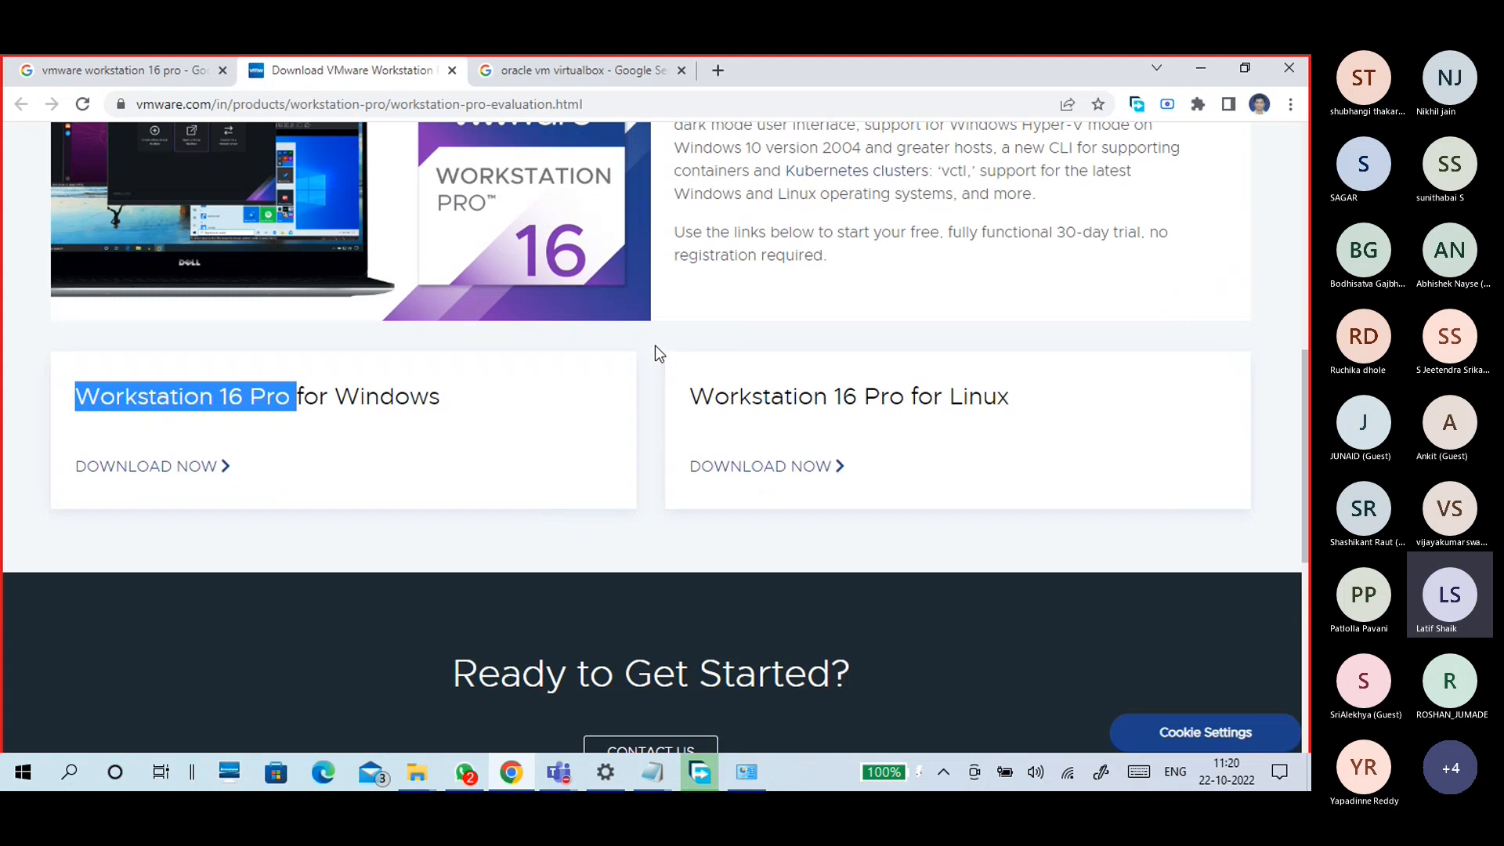
Open the Oracle VM VirtualBox result from the search in a new tab, view its home page, and return to the VMware download page
{"action": "left_click", "coordinate": [576, 69]}
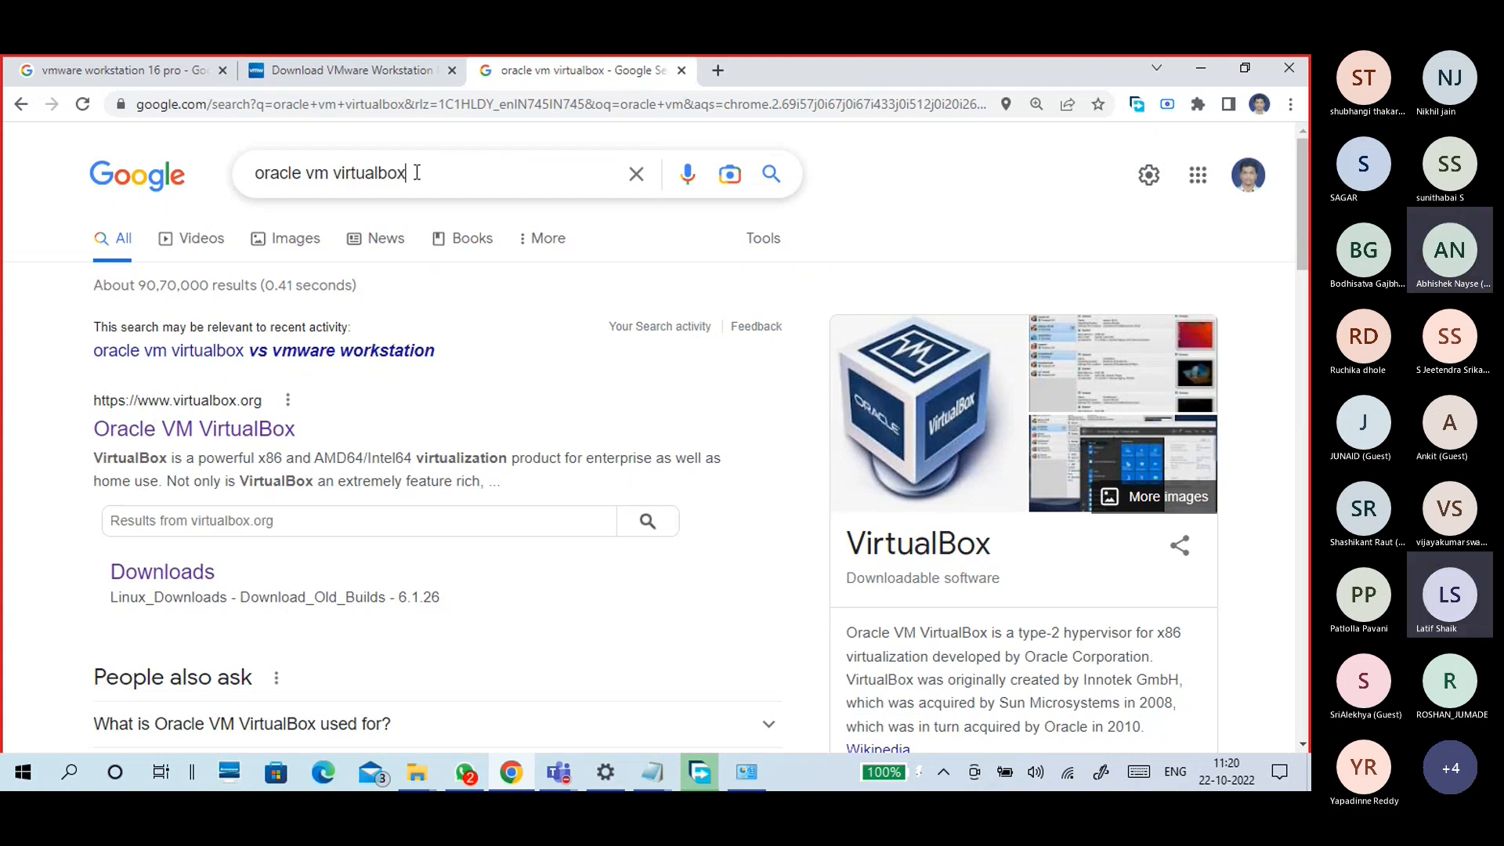
{"action": "left_click_drag", "start_coordinate": [417, 173], "coordinate": [251, 180]}
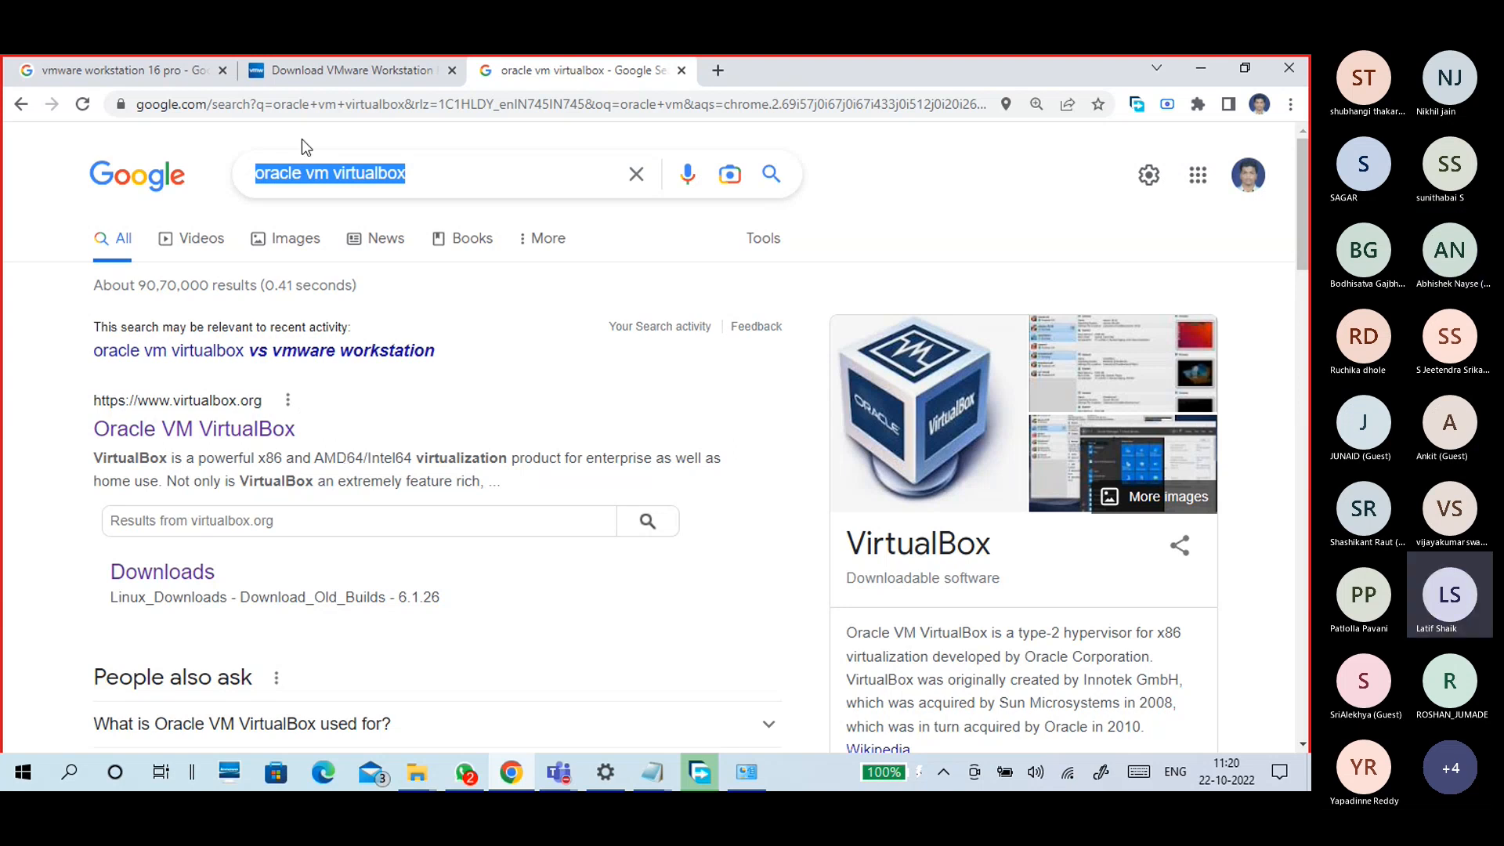
{"action": "right_click", "coordinate": [294, 431]}
{"action": "left_click", "coordinate": [368, 445]}
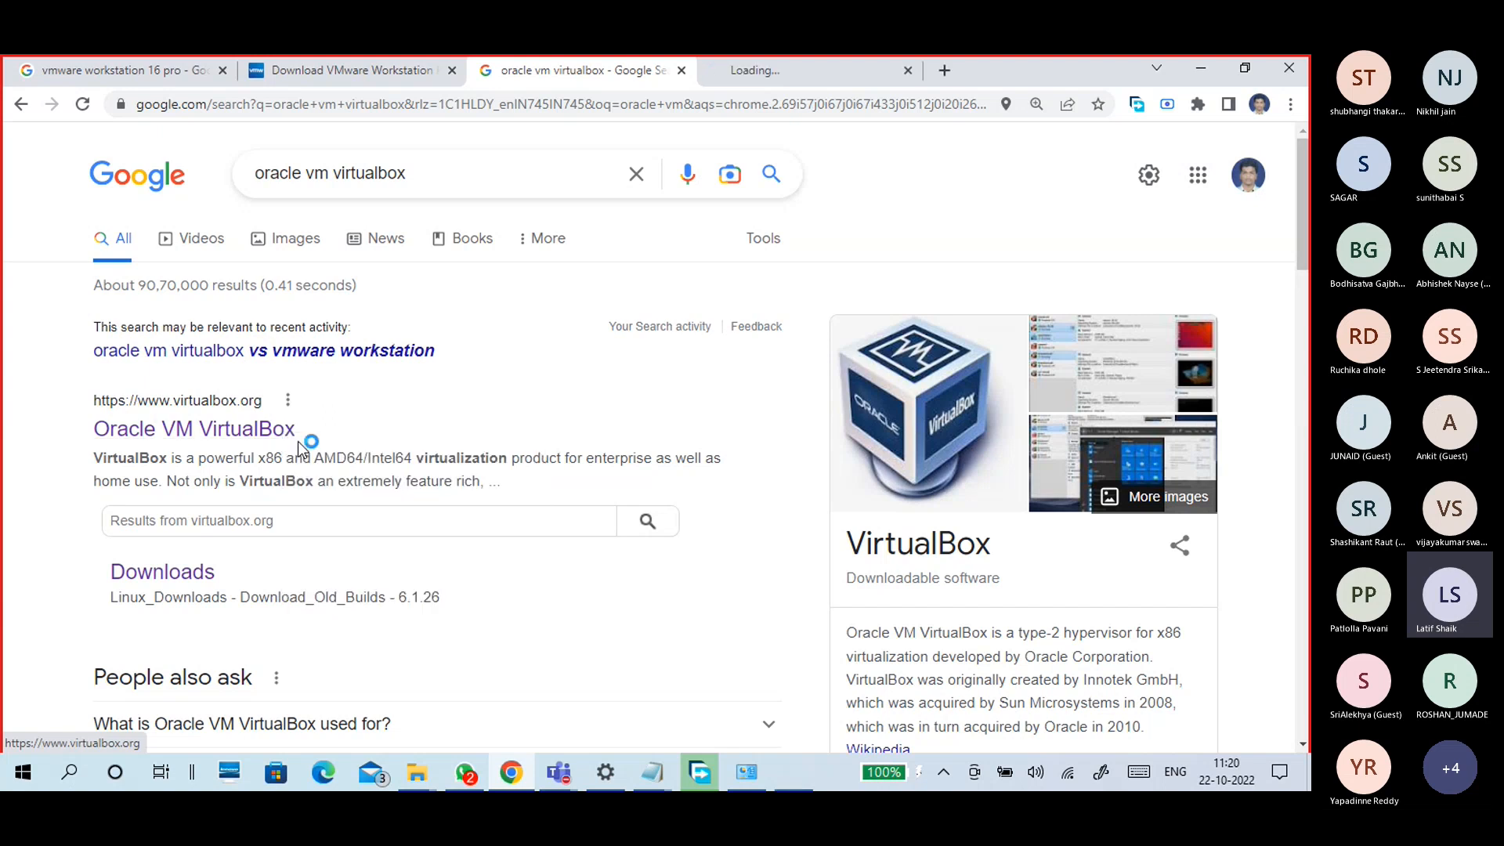
{"action": "left_click", "coordinate": [765, 72]}
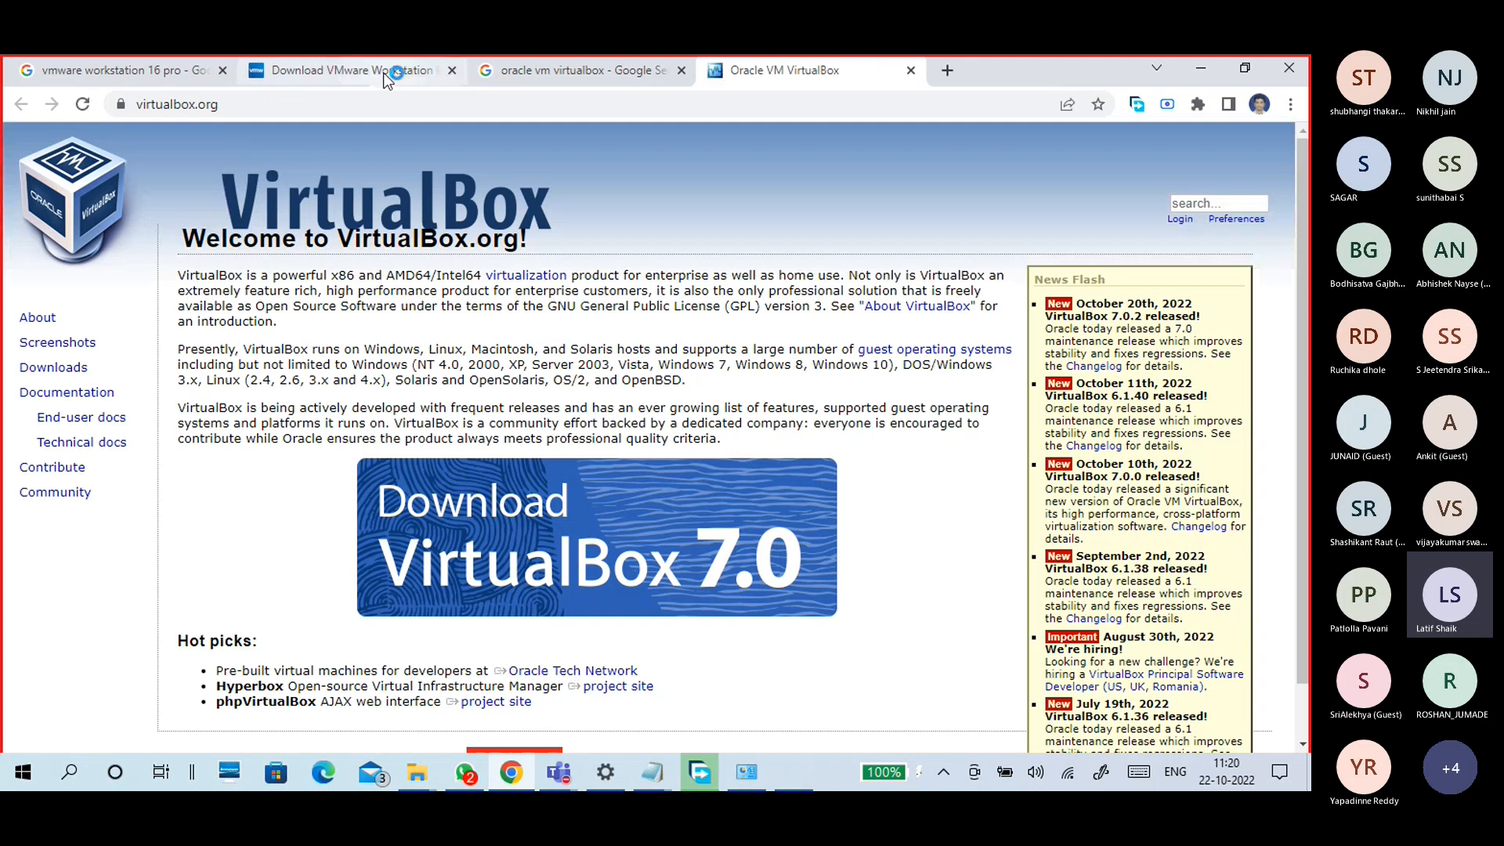
{"action": "left_click", "coordinate": [345, 70]}
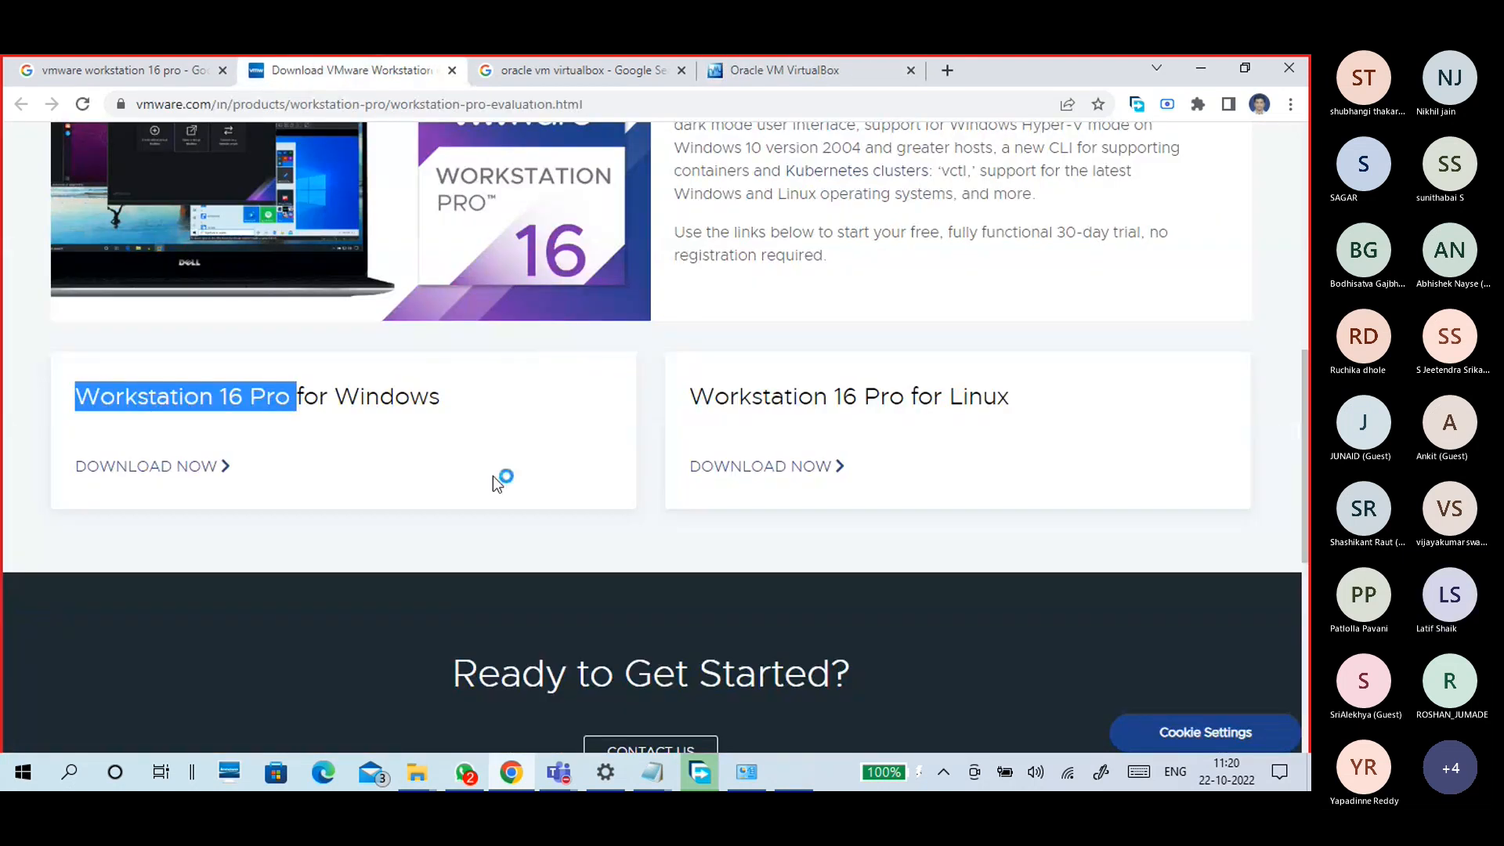
Compare the VMware download page with the VirtualBox home page, highlighting the operating systems VirtualBox supports
{"action": "left_click", "coordinate": [802, 77]}
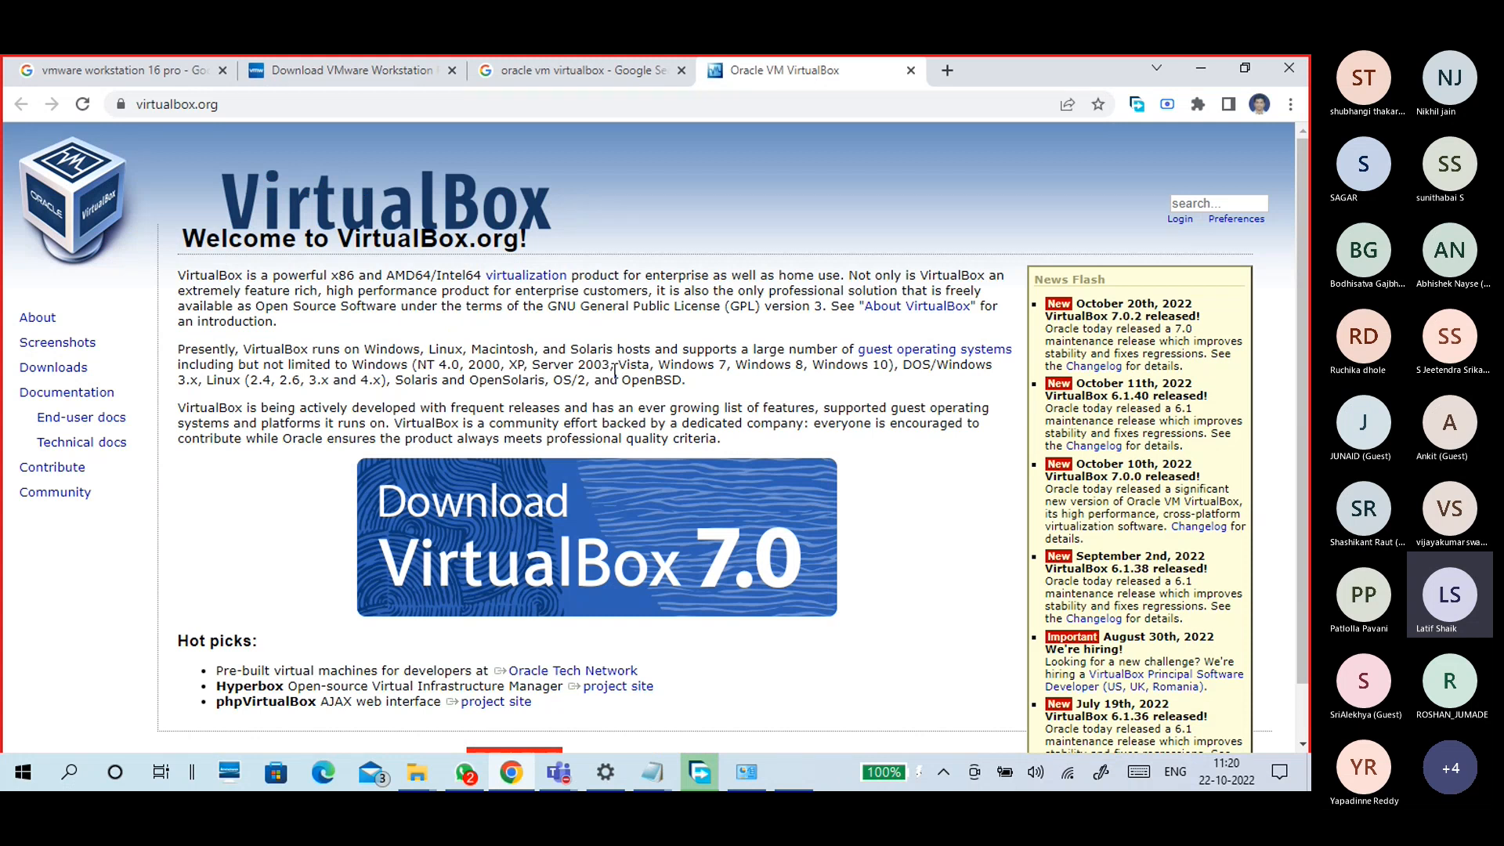
{"action": "left_click", "coordinate": [409, 68]}
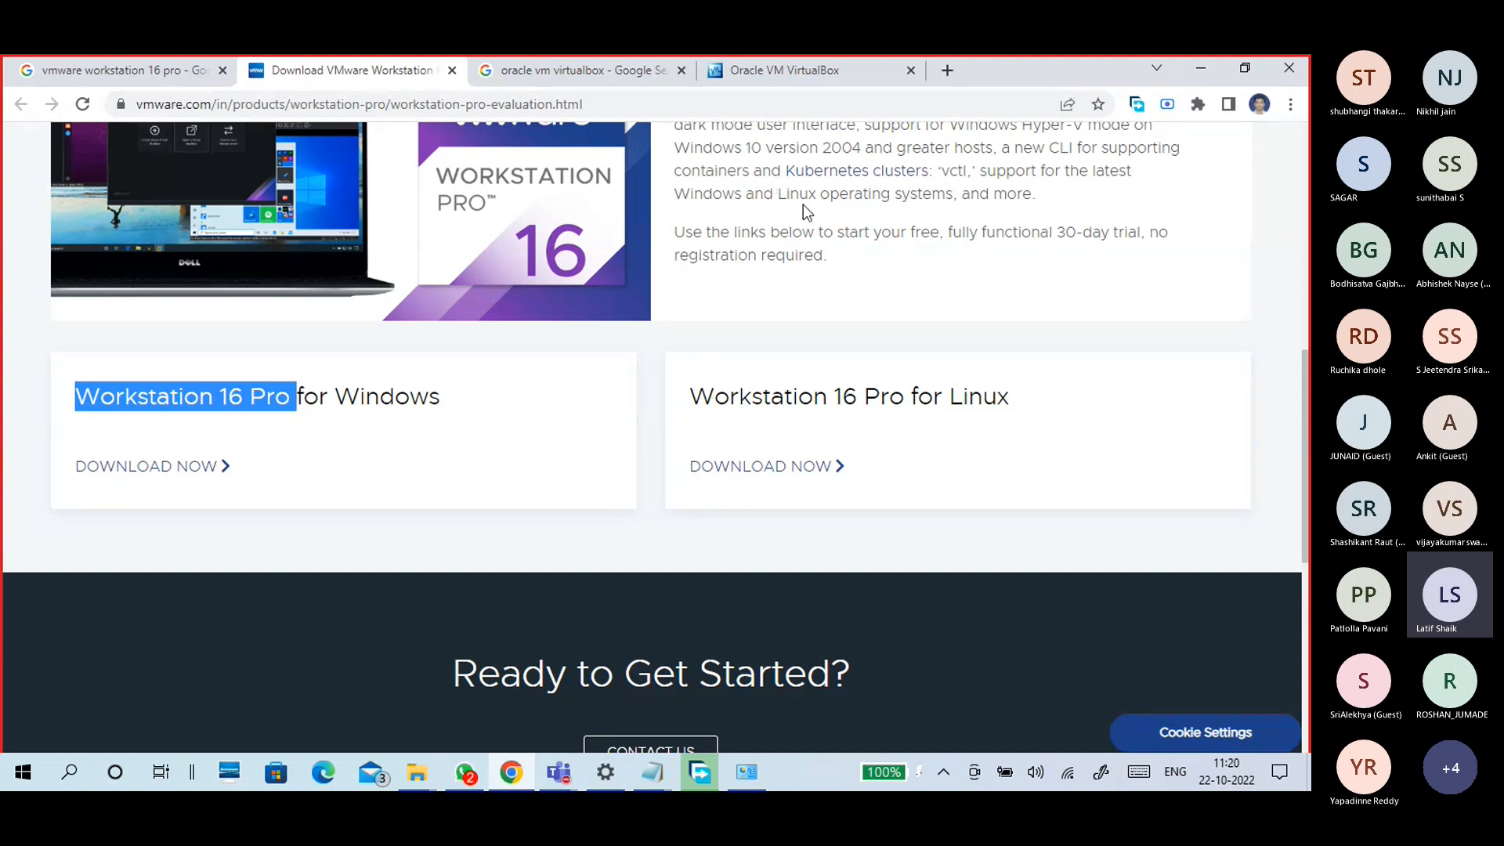
{"action": "left_click", "coordinate": [794, 67]}
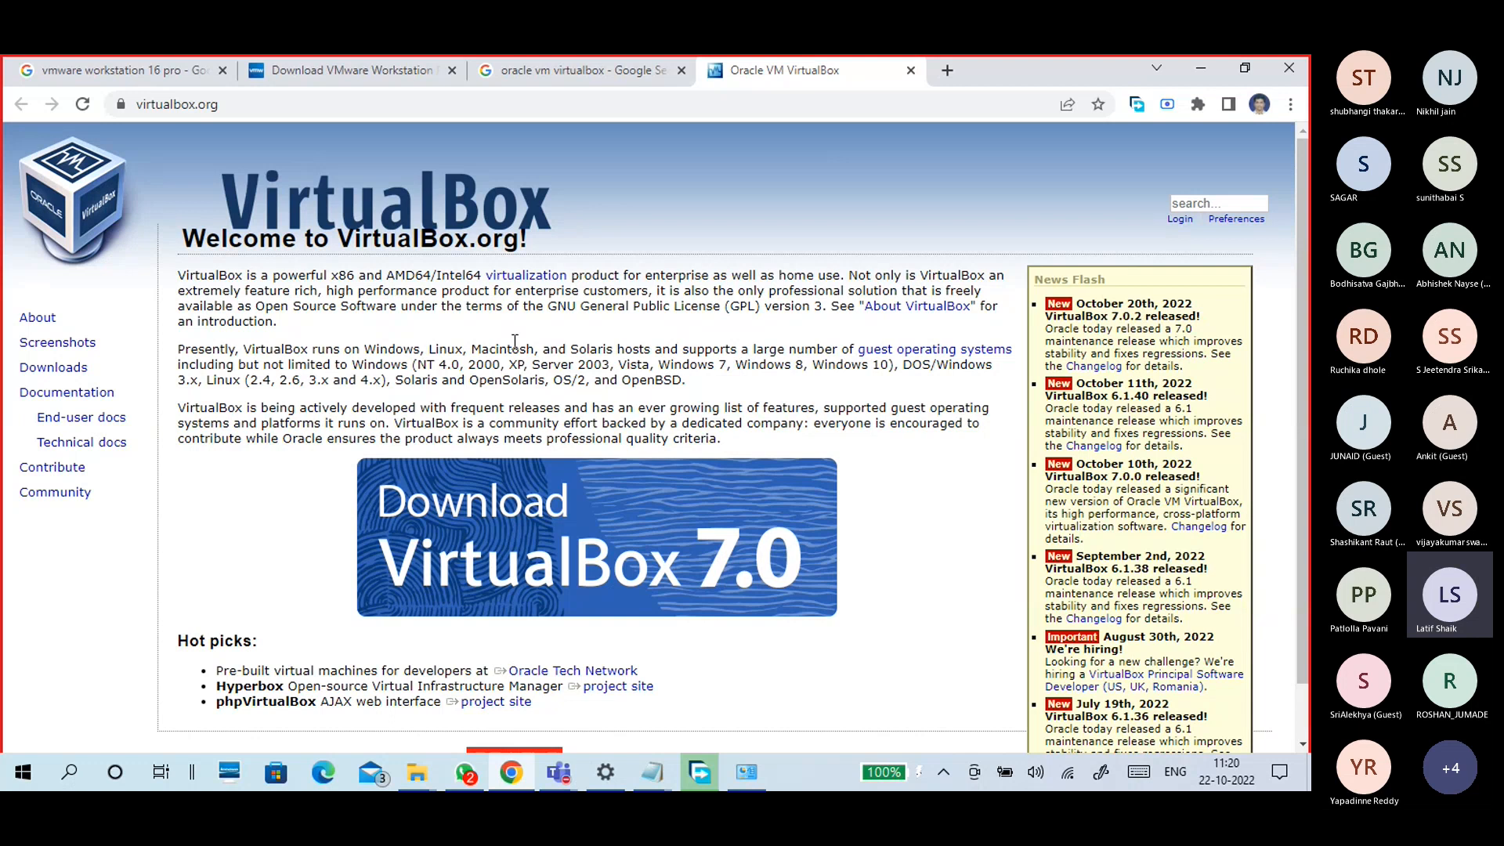
{"action": "scroll", "coordinate": [514, 342], "scroll_direction": "down", "scroll_amount": 1}
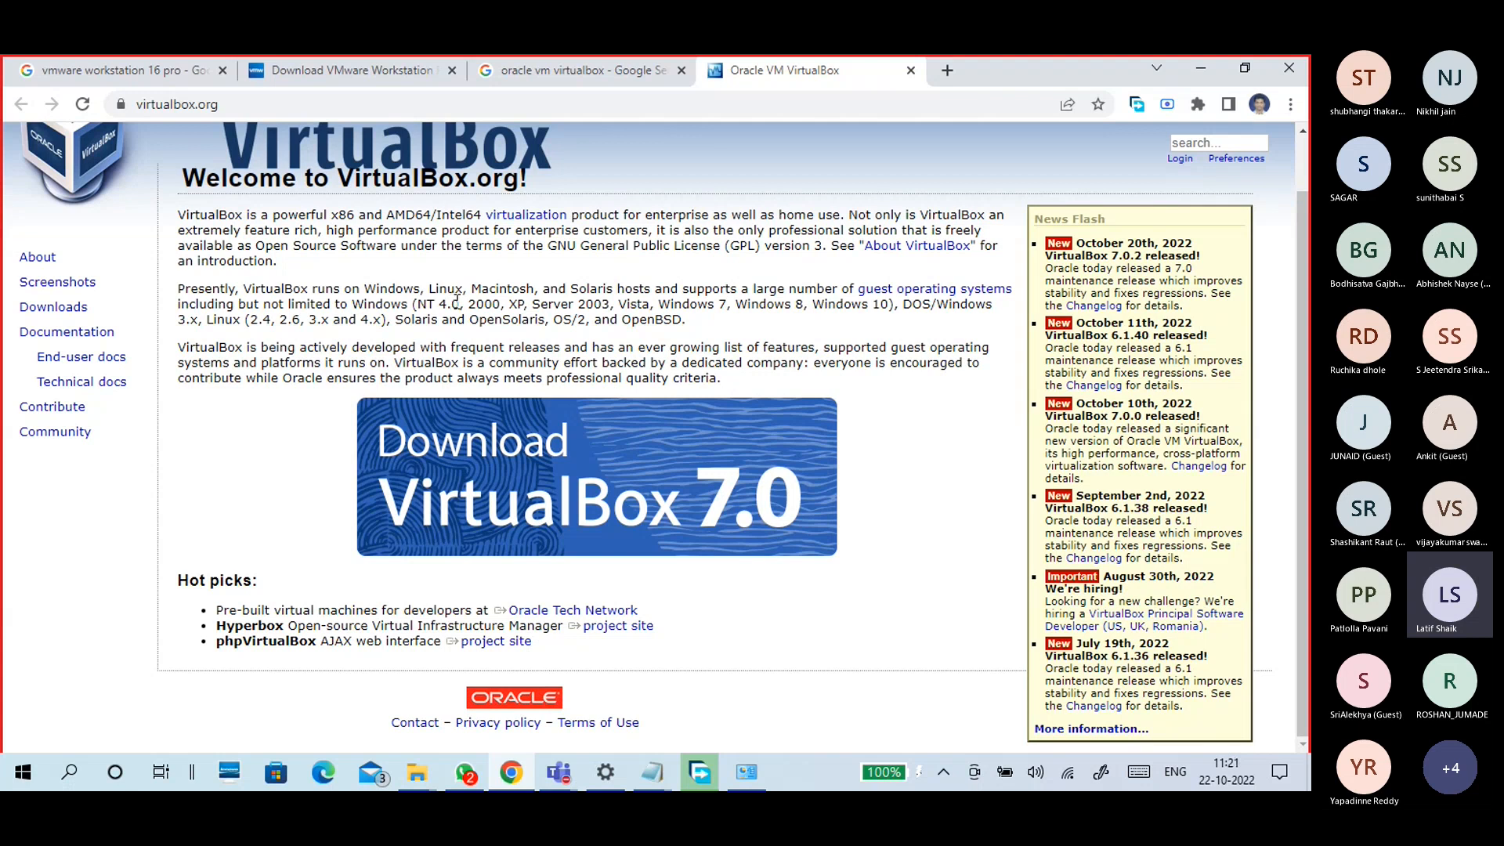
{"action": "scroll", "coordinate": [457, 304], "scroll_direction": "up", "scroll_amount": 1}
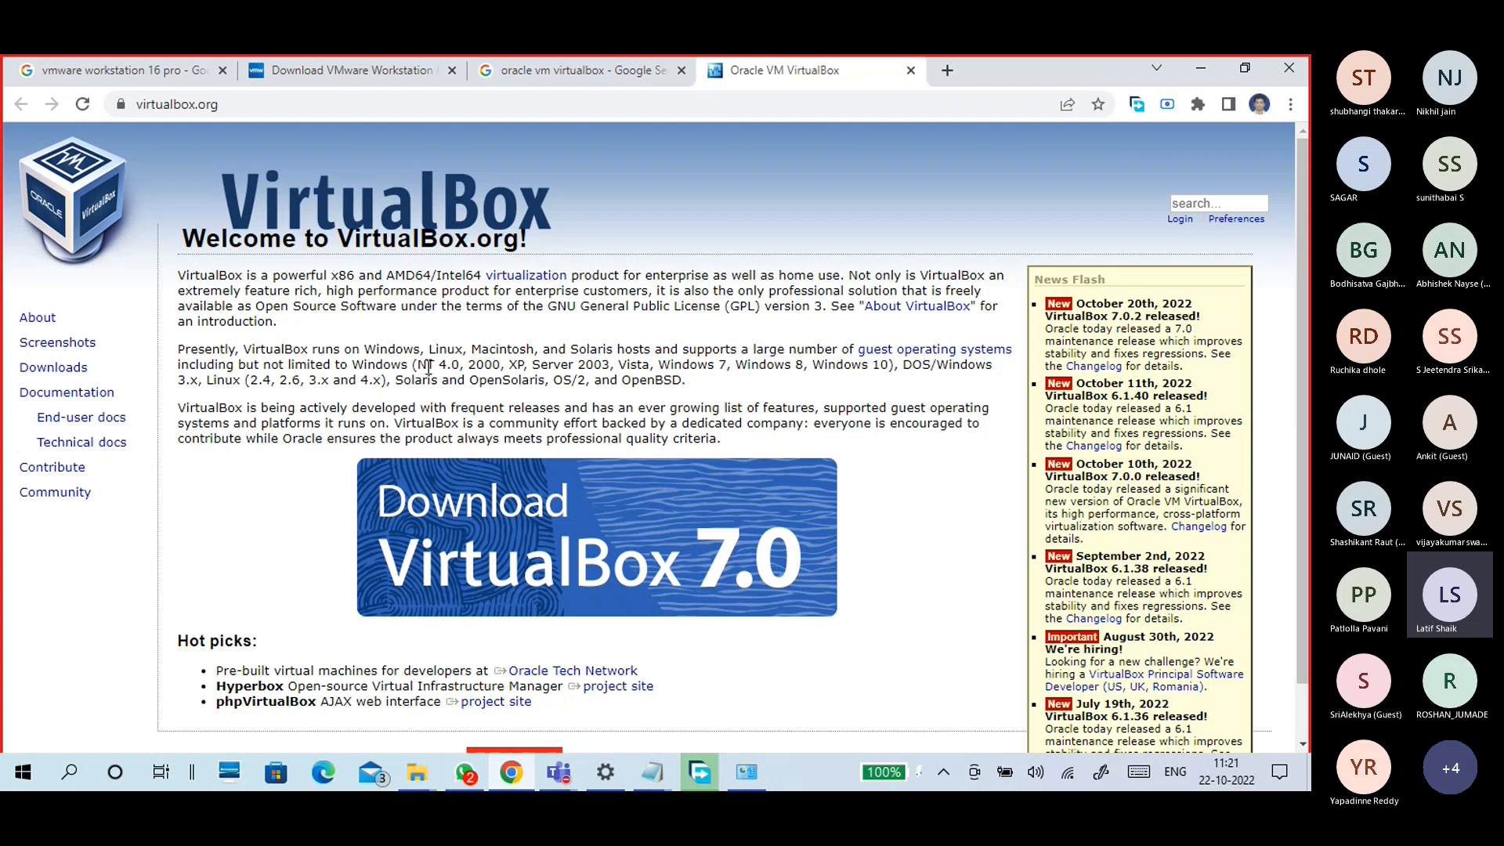
{"action": "left_click_drag", "start_coordinate": [427, 366], "coordinate": [691, 390]}
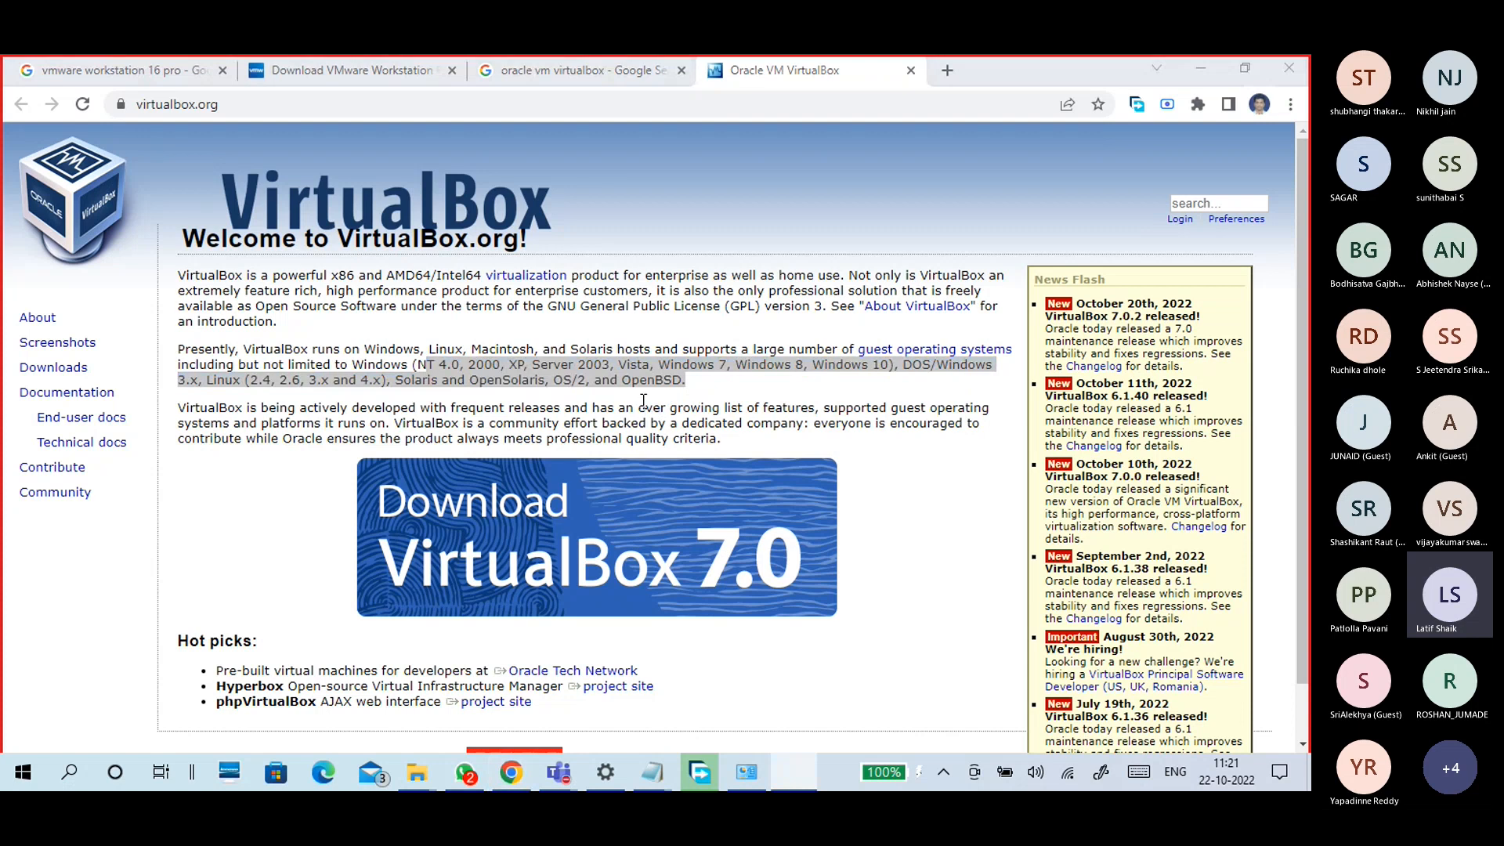
{"action": "scroll", "coordinate": [639, 427], "scroll_direction": "down", "scroll_amount": 1}
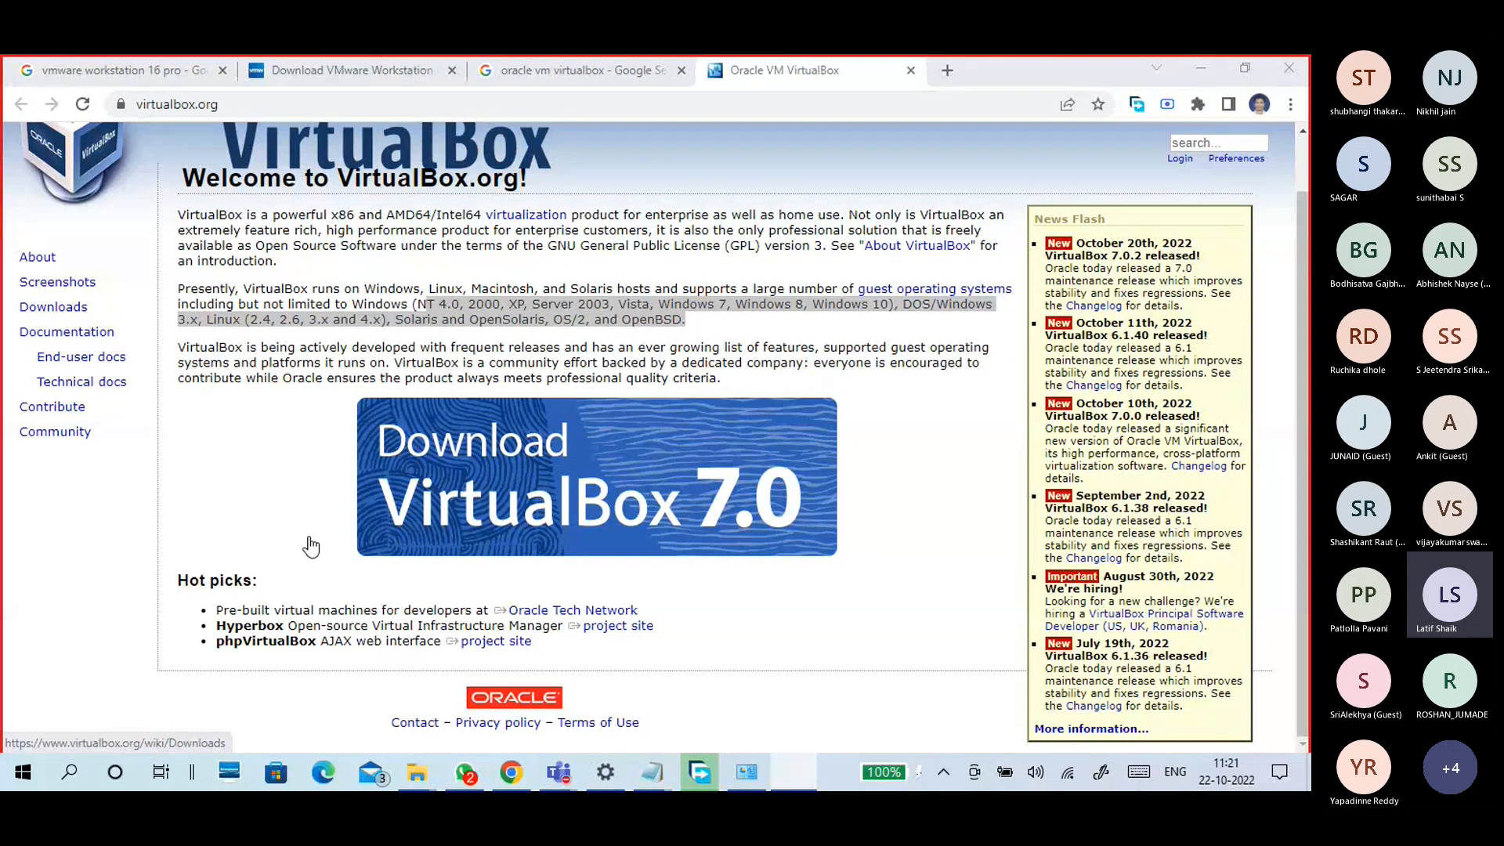
{"action": "left_click_drag", "start_coordinate": [212, 618], "coordinate": [409, 662]}
{"action": "left_click", "coordinate": [384, 641]}
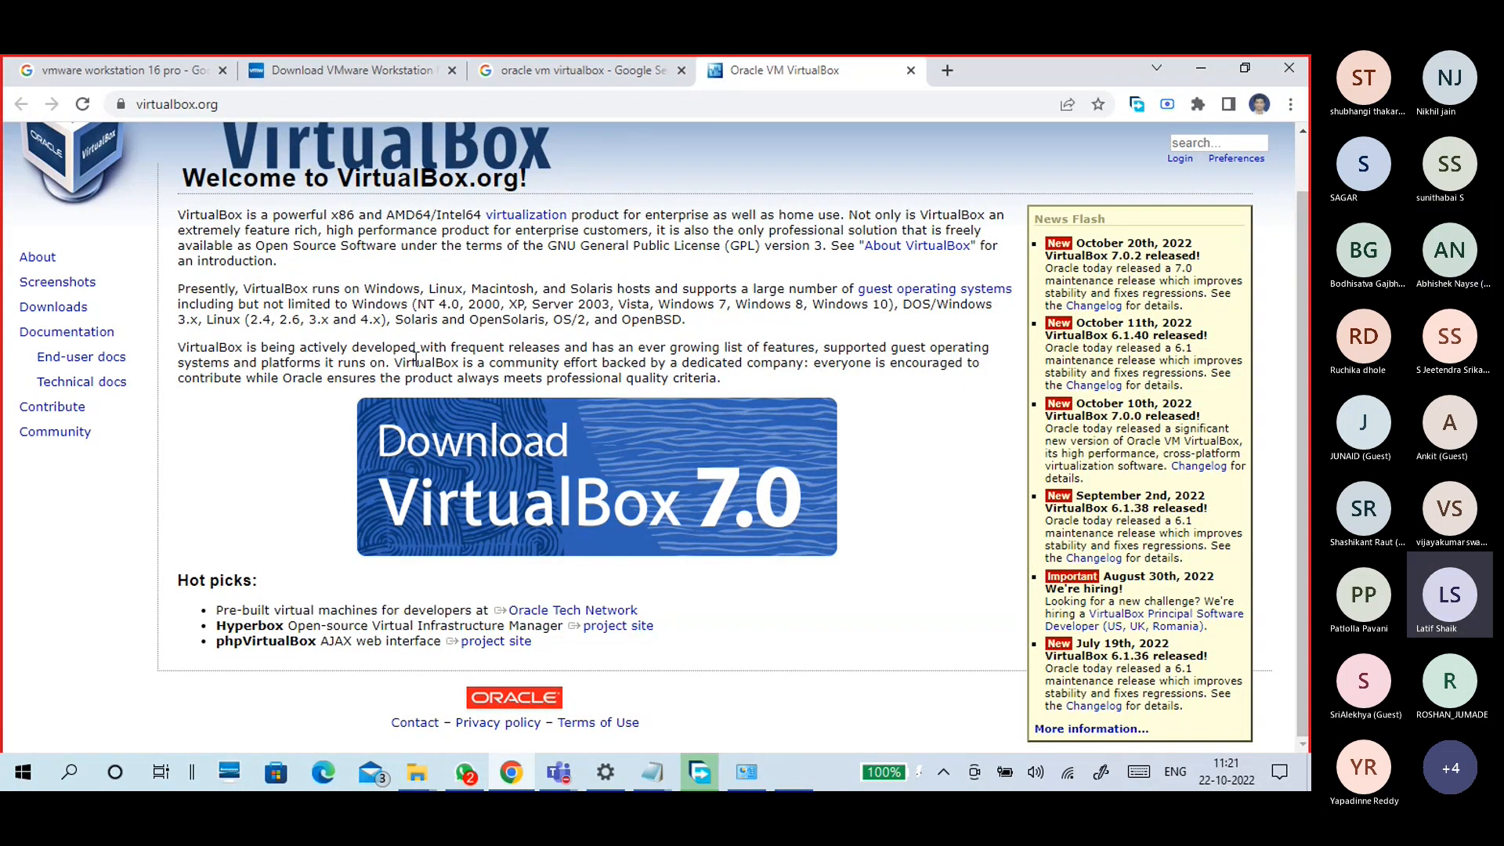
{"action": "scroll", "coordinate": [414, 360], "scroll_direction": "up", "scroll_amount": 1}
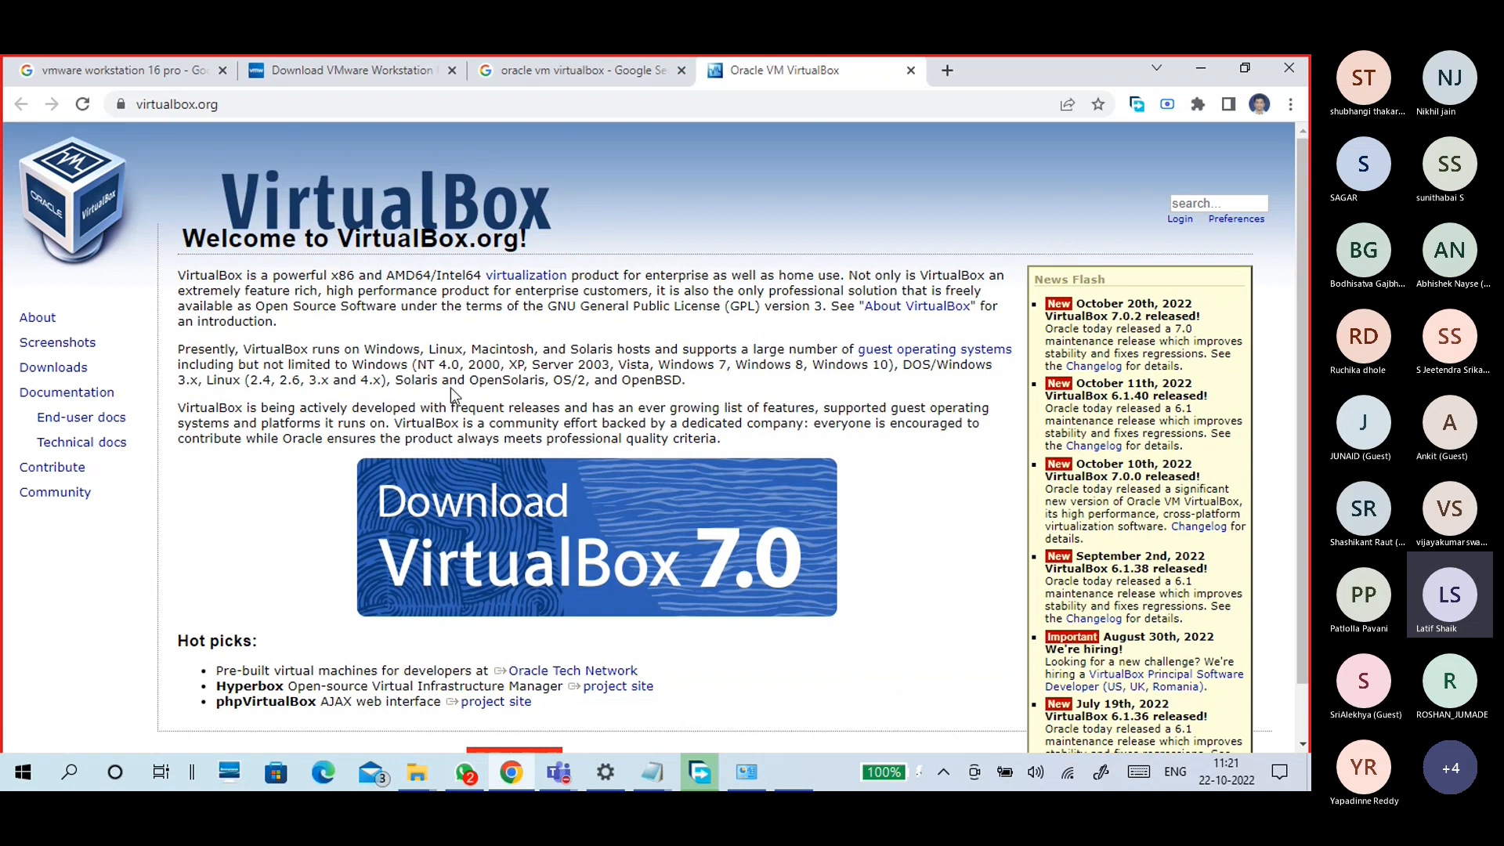
Open the VirtualBox 7.0 download page and review its platform packages, highlighting the macOS and Windows hosts entries
{"action": "left_click", "coordinate": [470, 478]}
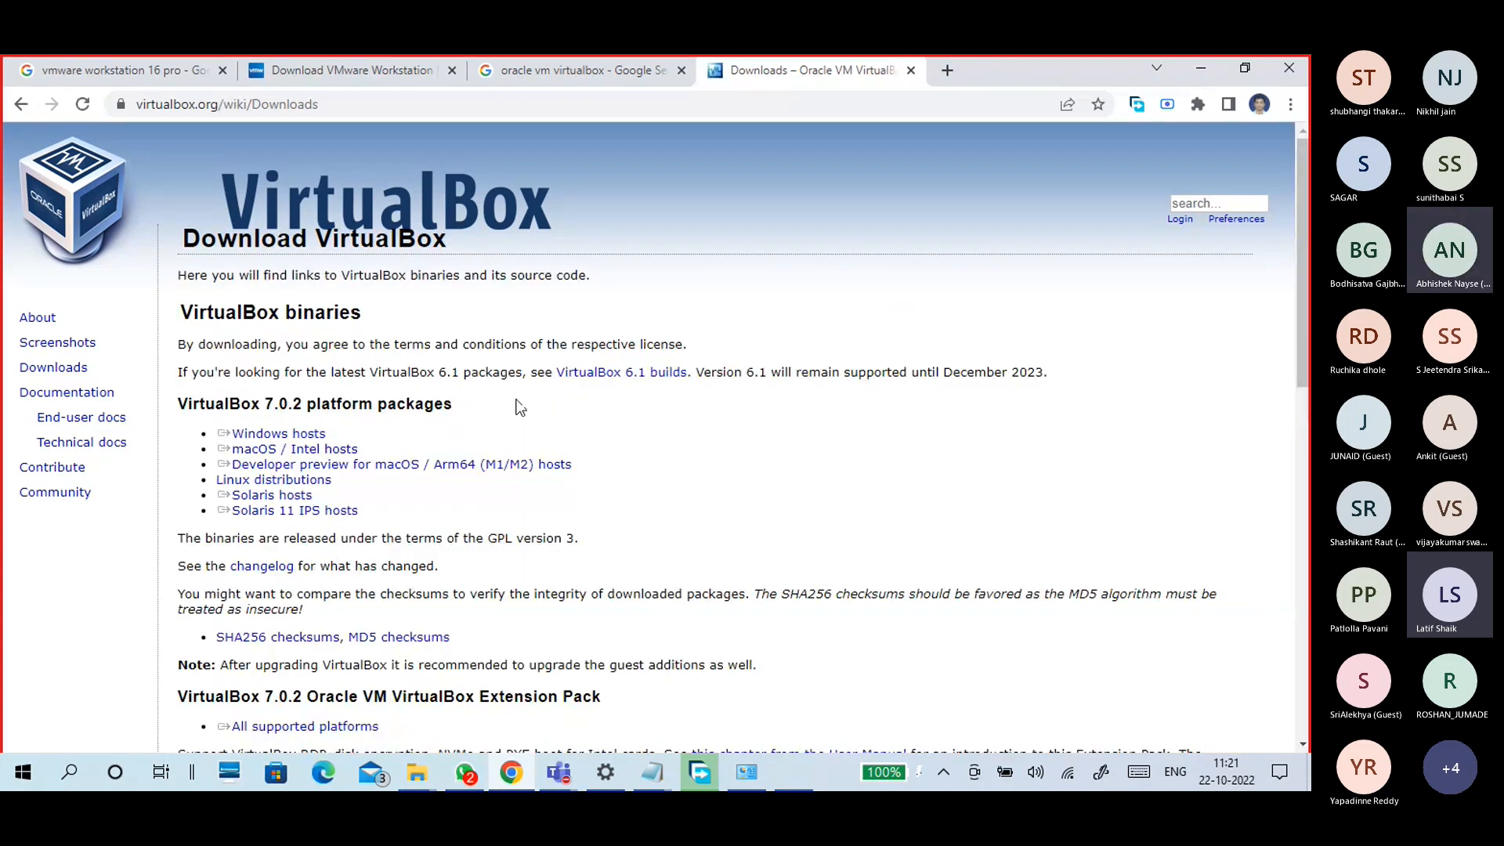
{"action": "scroll", "coordinate": [709, 434], "scroll_direction": "down", "scroll_amount": 4}
{"action": "scroll", "coordinate": [360, 255], "scroll_direction": "up", "scroll_amount": 1}
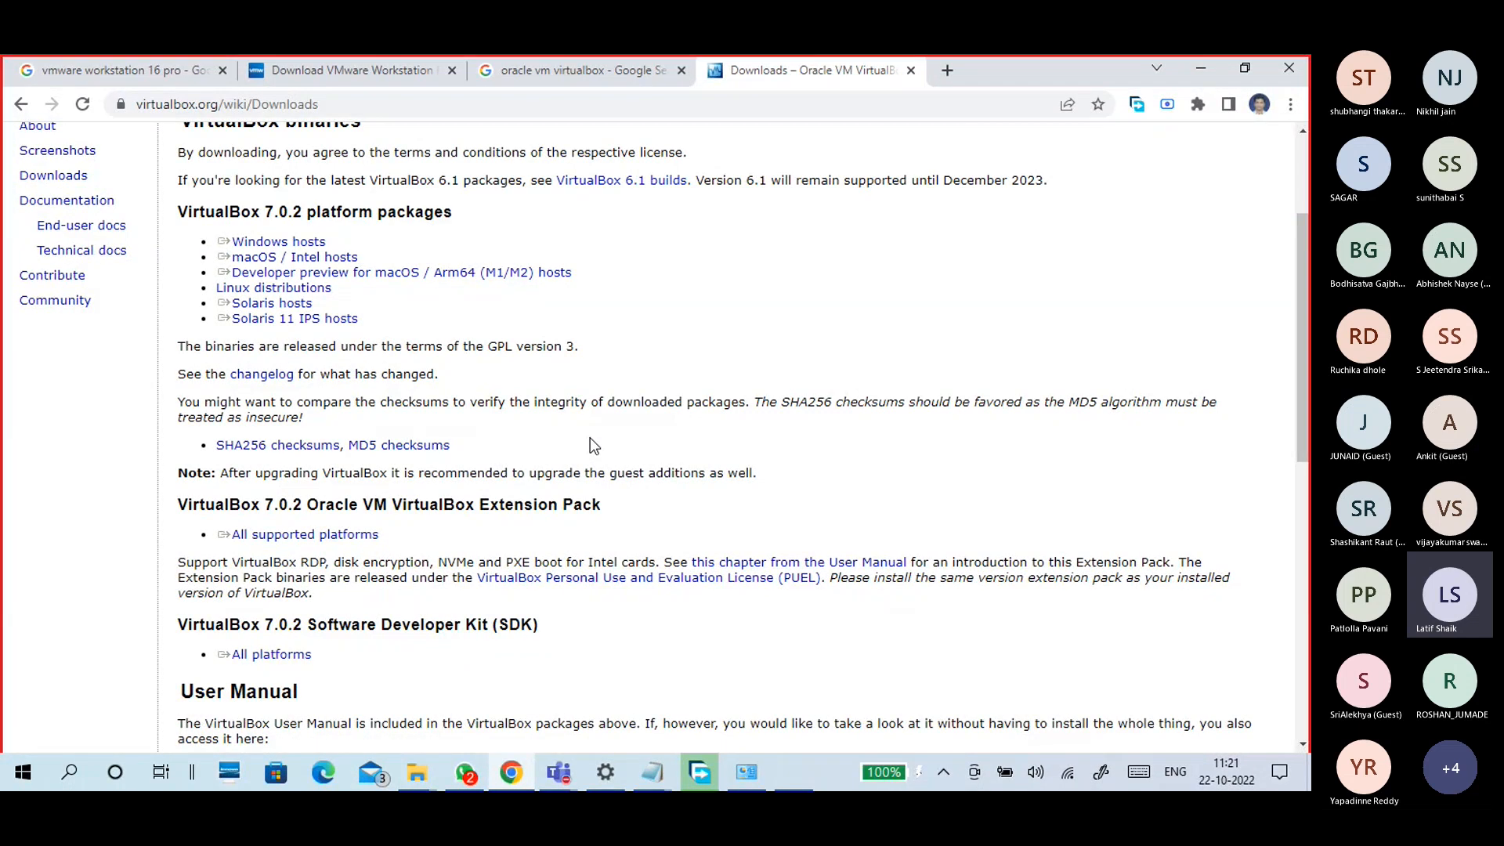
{"action": "scroll", "coordinate": [592, 447], "scroll_direction": "up", "scroll_amount": 2}
{"action": "scroll", "coordinate": [619, 468], "scroll_direction": "down", "scroll_amount": 2}
{"action": "triple_click", "coordinate": [419, 276]}
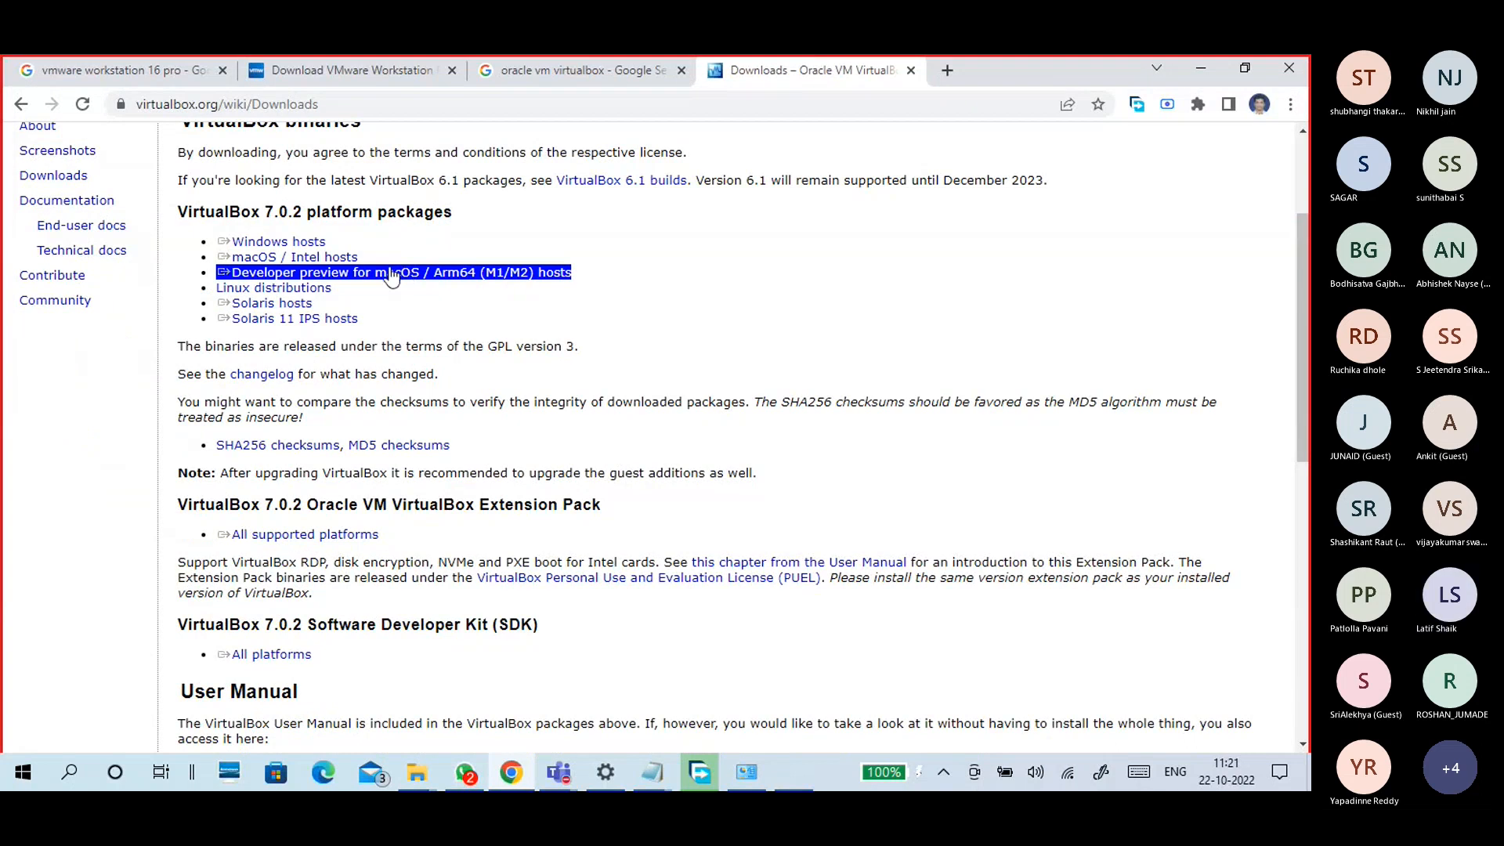
{"action": "triple_click", "coordinate": [329, 261]}
{"action": "triple_click", "coordinate": [307, 245]}
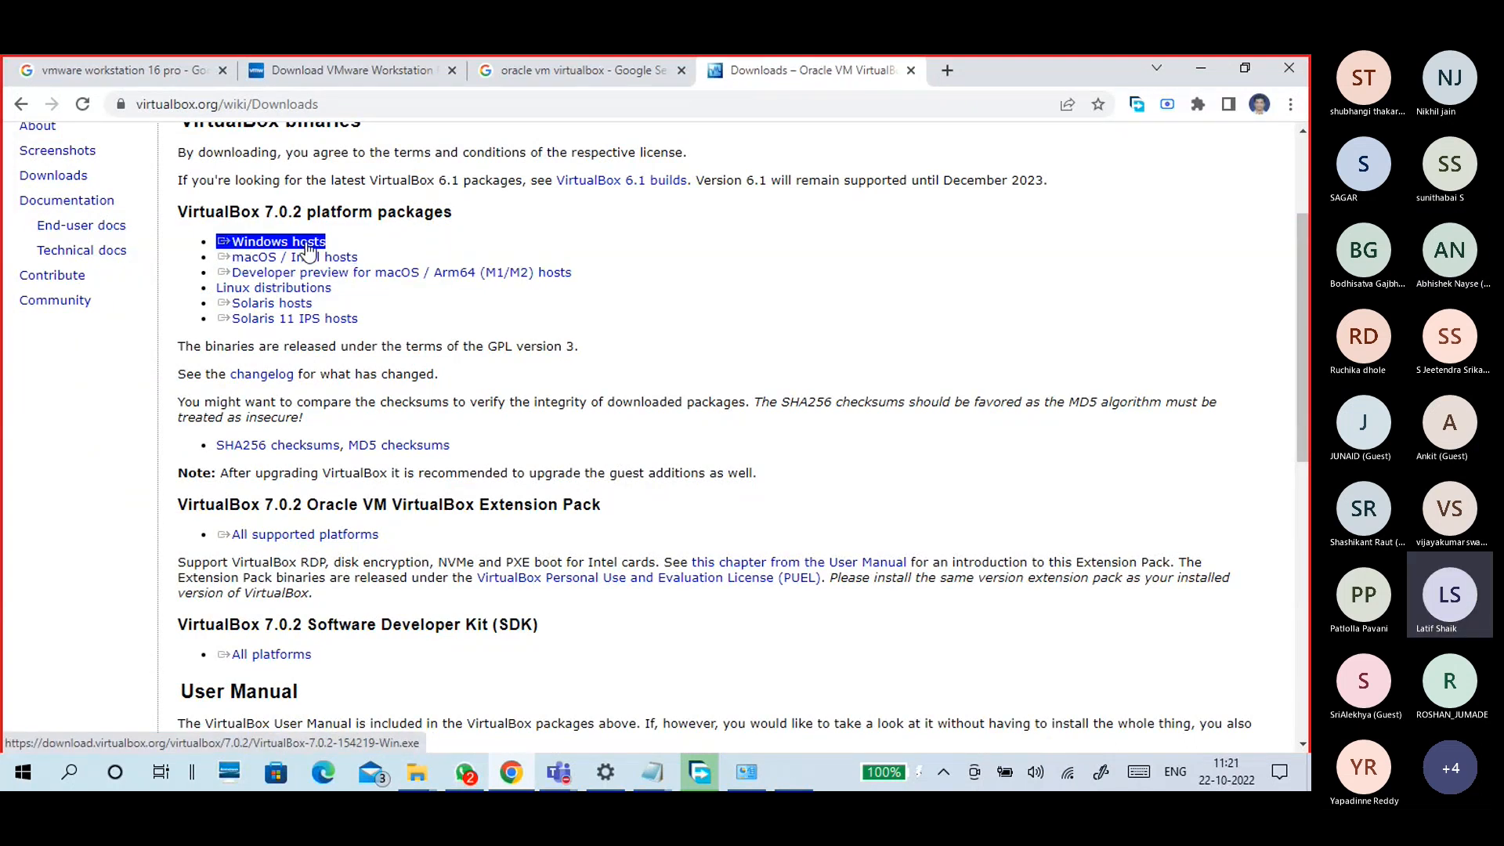
Request the VirtualBox 7.0.2 Windows hosts installer, cancel the download, and minimize the download manager
{"action": "left_click", "coordinate": [308, 245]}
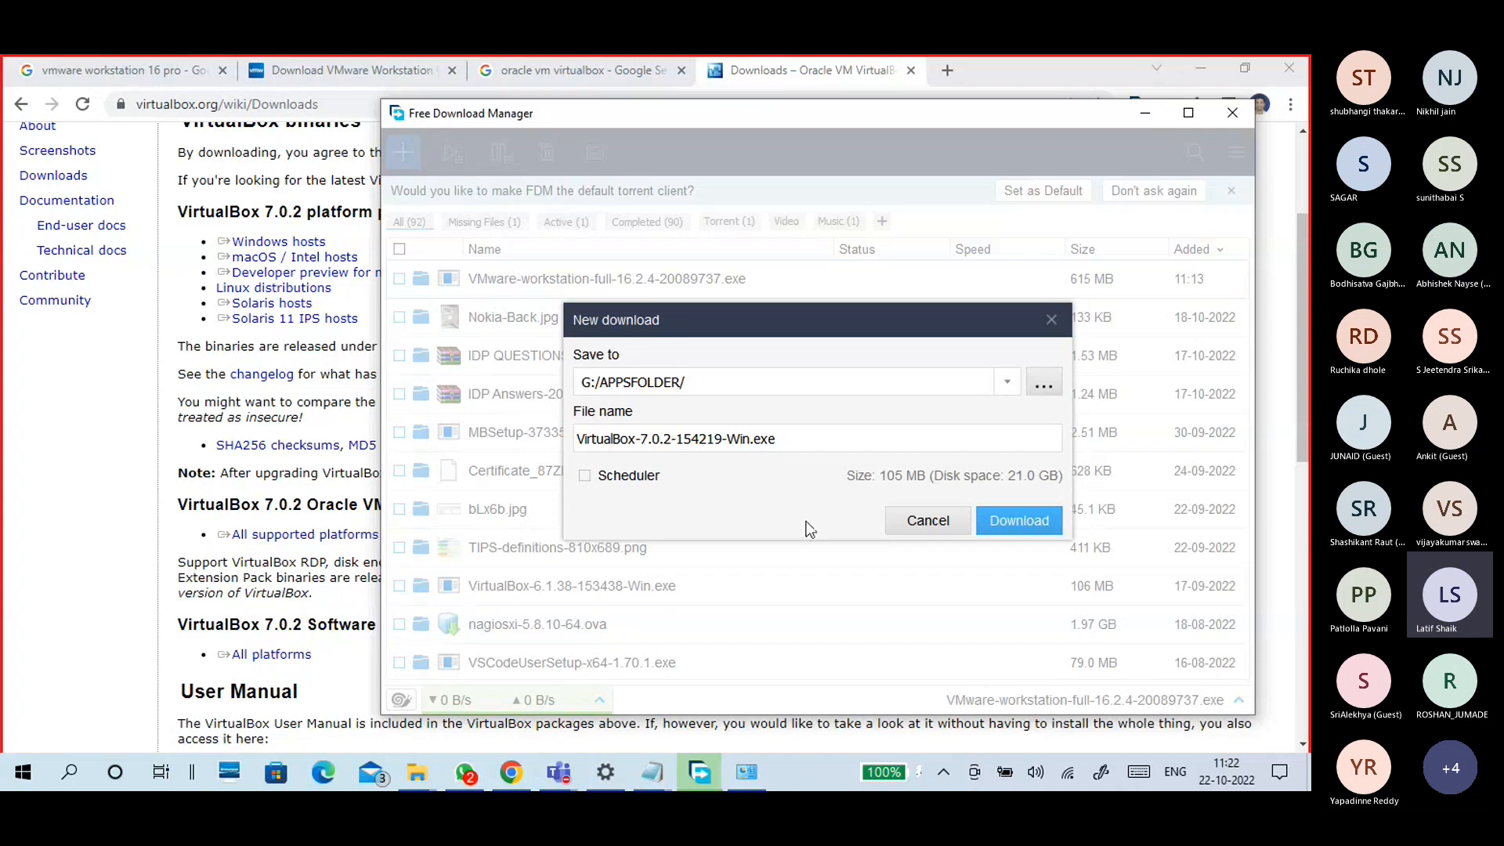
{"action": "left_click", "coordinate": [905, 535]}
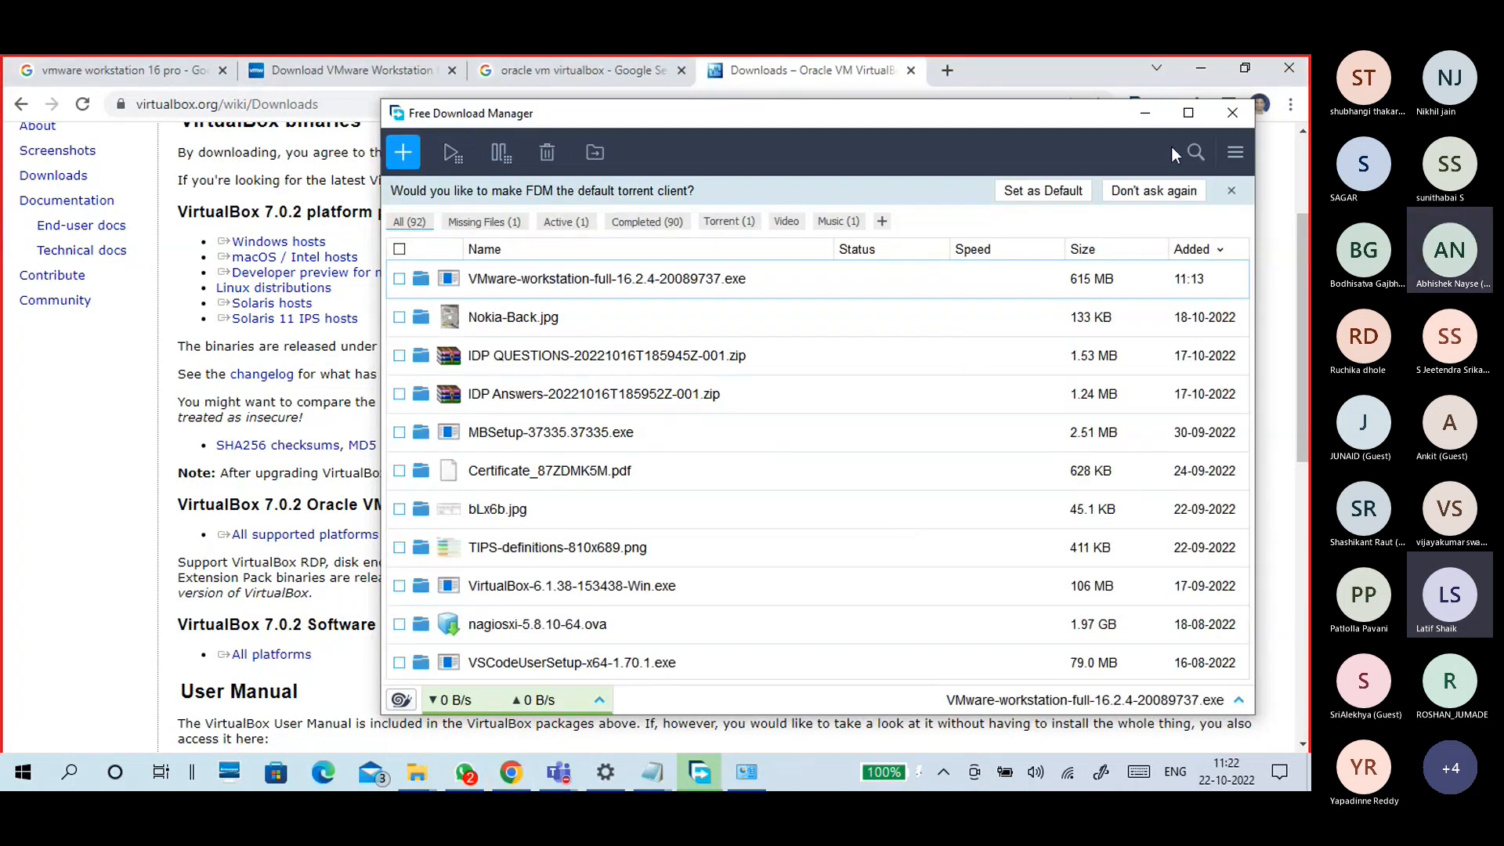
{"action": "left_click", "coordinate": [1150, 115]}
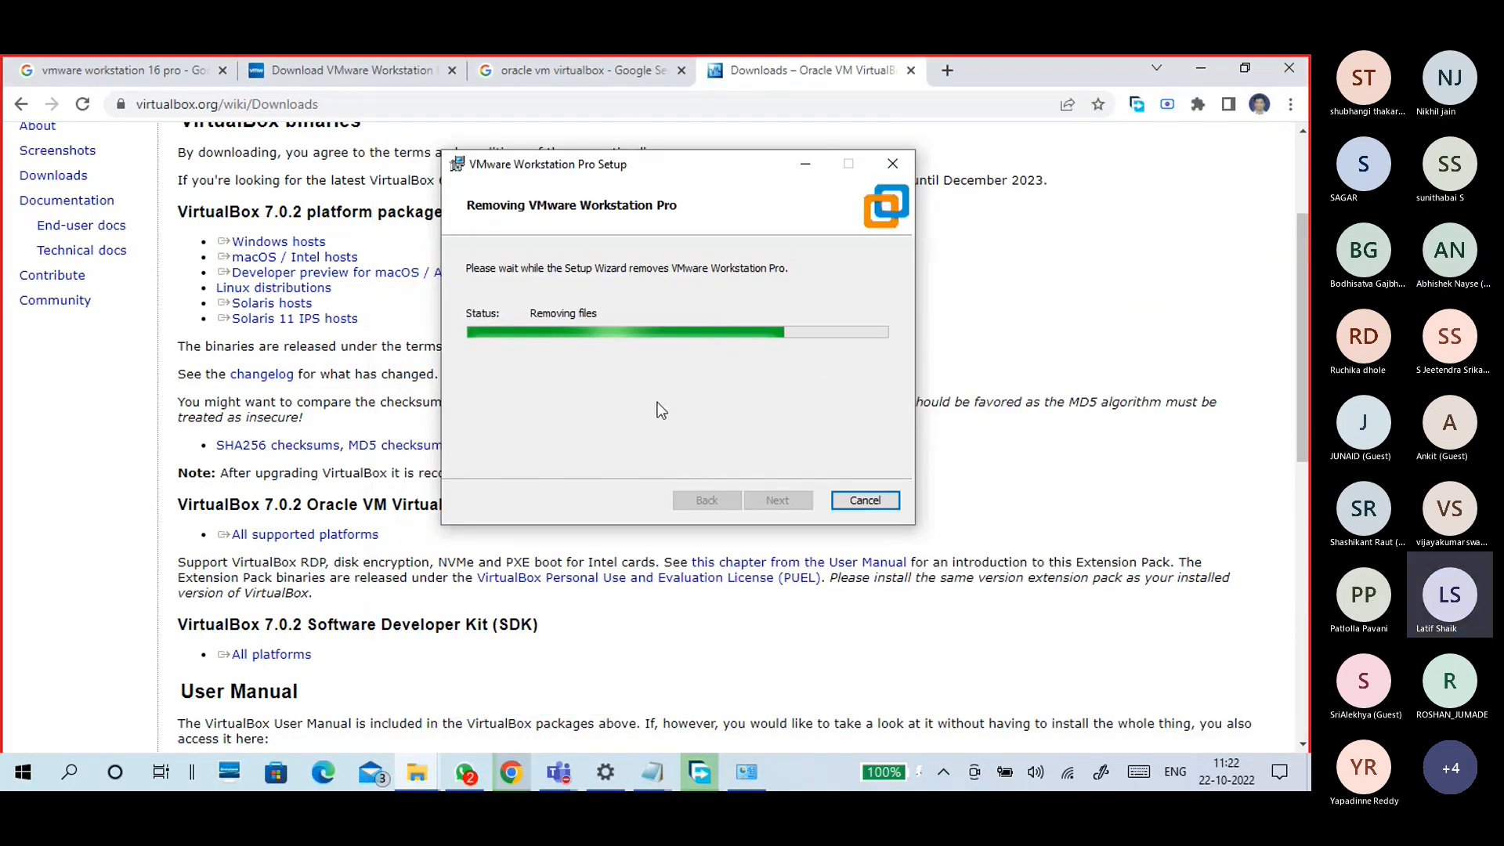
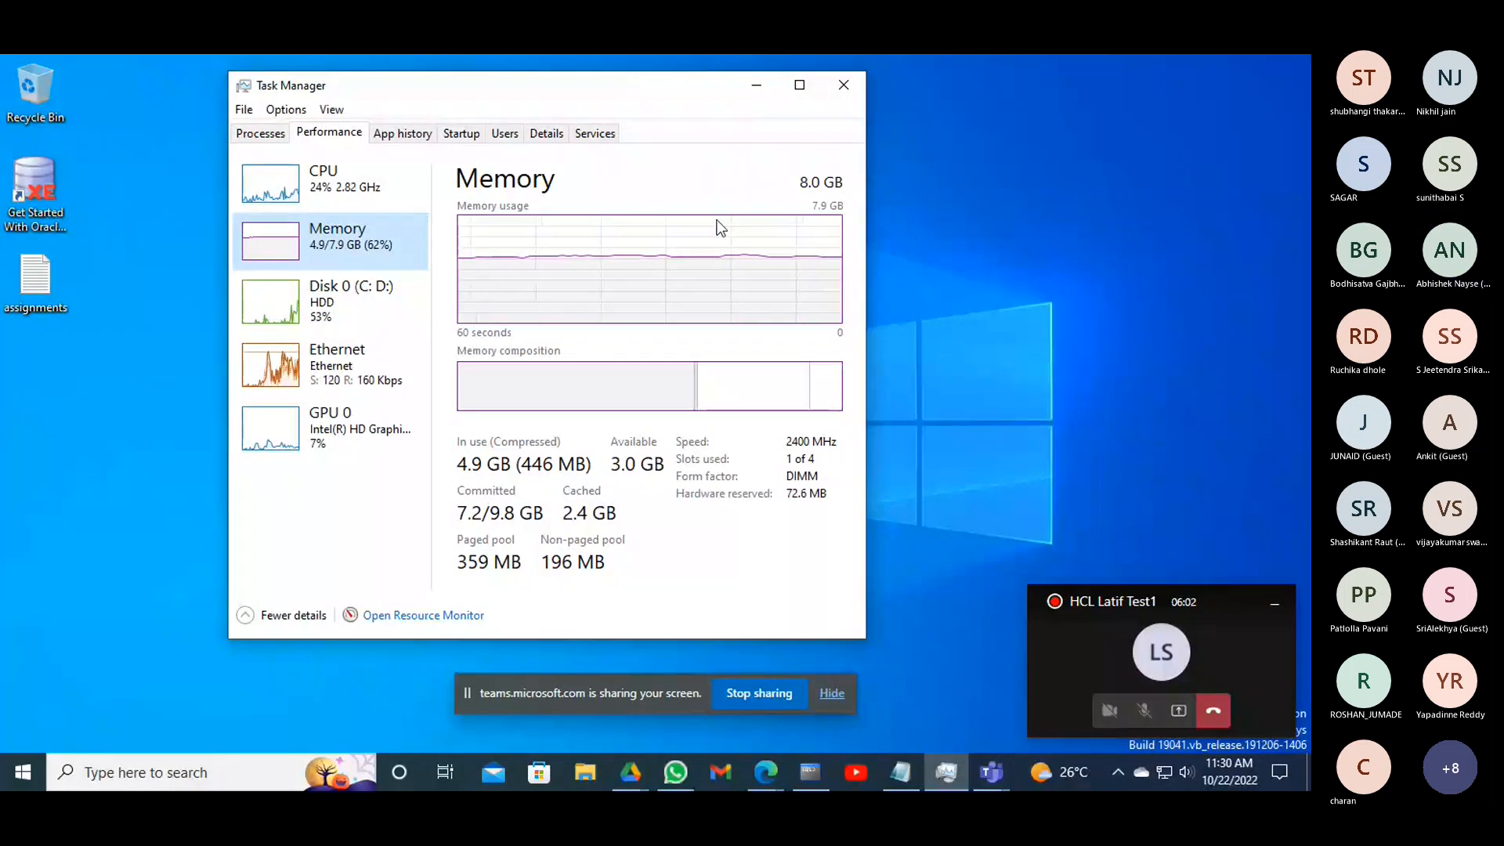
Check the CPU and memory performance details in Task Manager, including virtualization support, and close it
{"action": "left_click", "coordinate": [327, 181]}
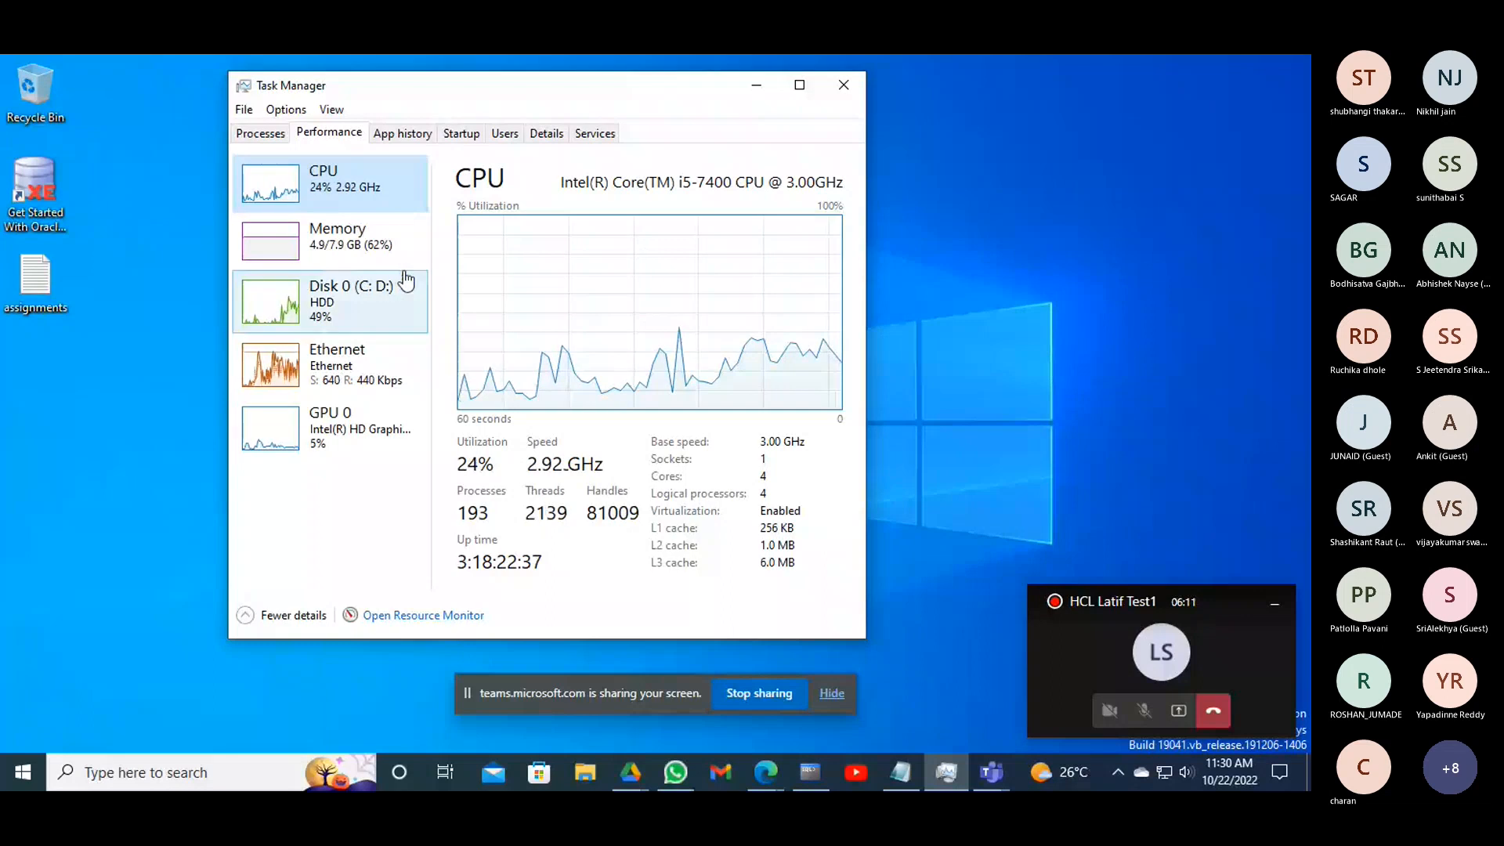
{"action": "left_click", "coordinate": [352, 239]}
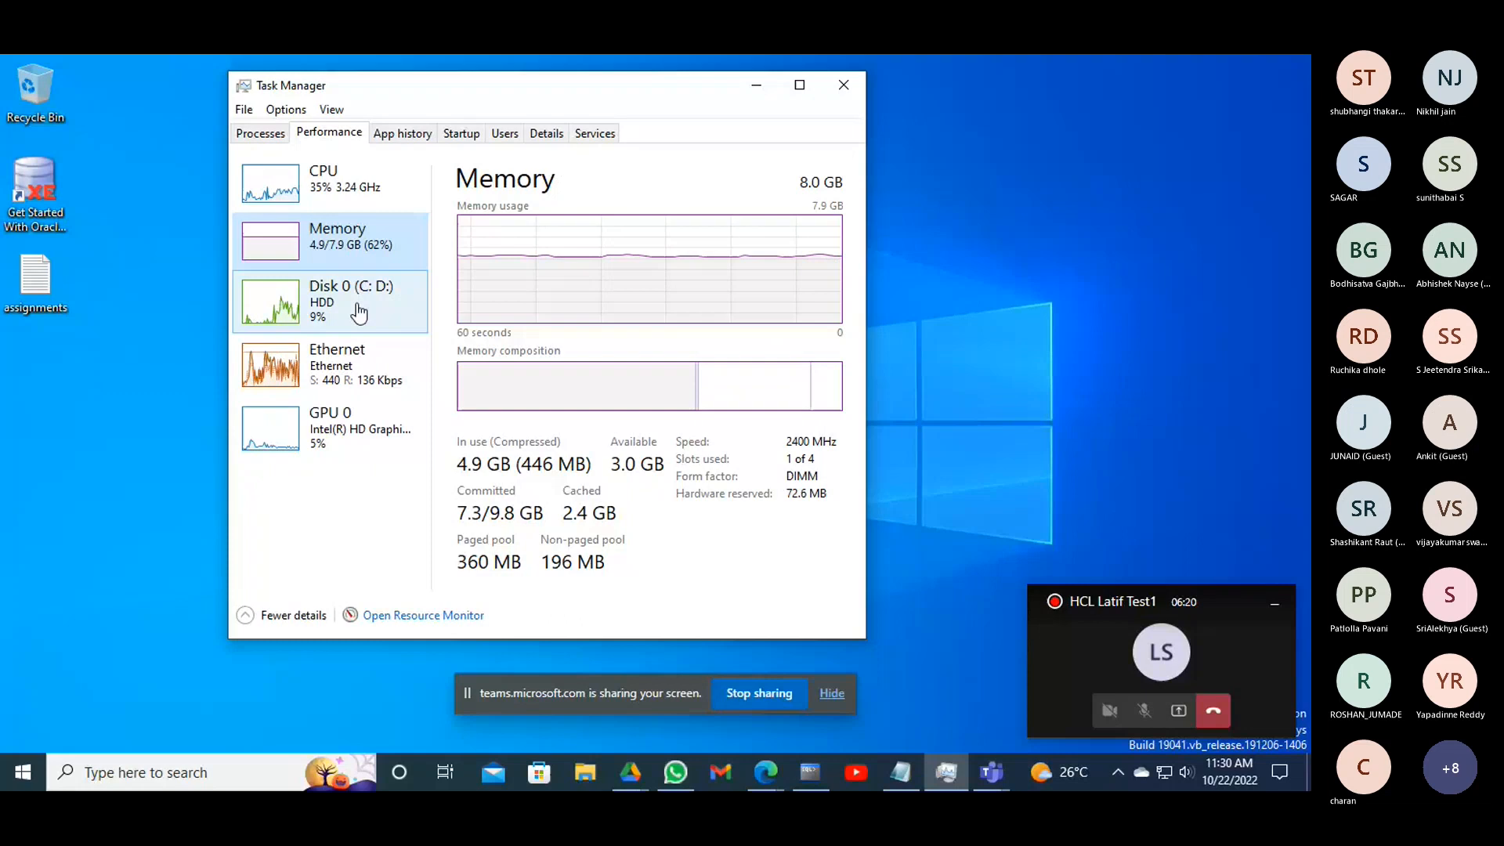
{"action": "left_click", "coordinate": [844, 86]}
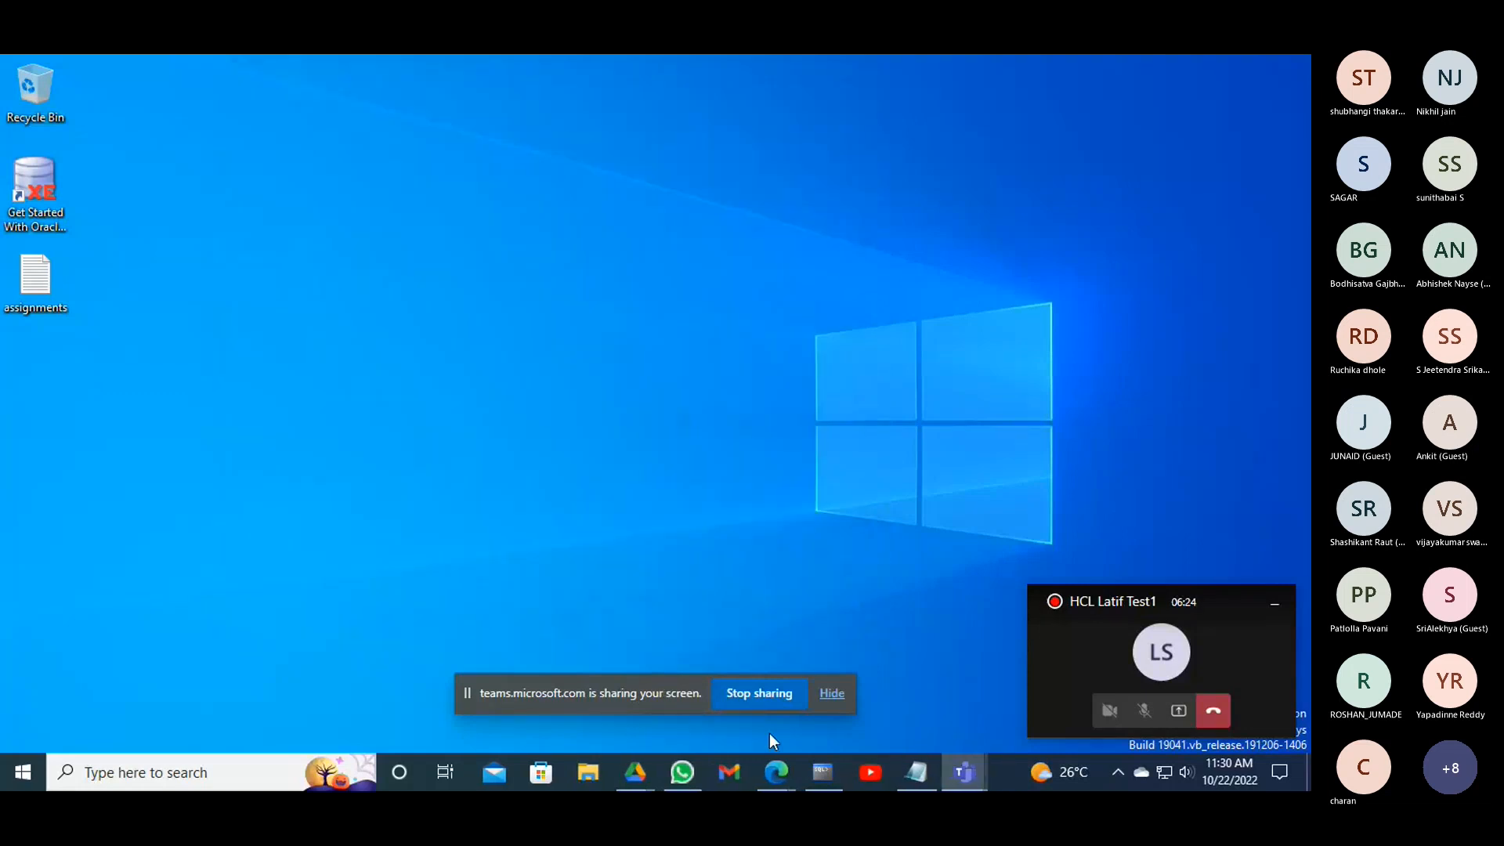
Open the Downloads folder in a maximized File Explorer and run the VMware-workstation-full-16.2.4-20089737 installer
{"action": "left_click", "coordinate": [604, 777]}
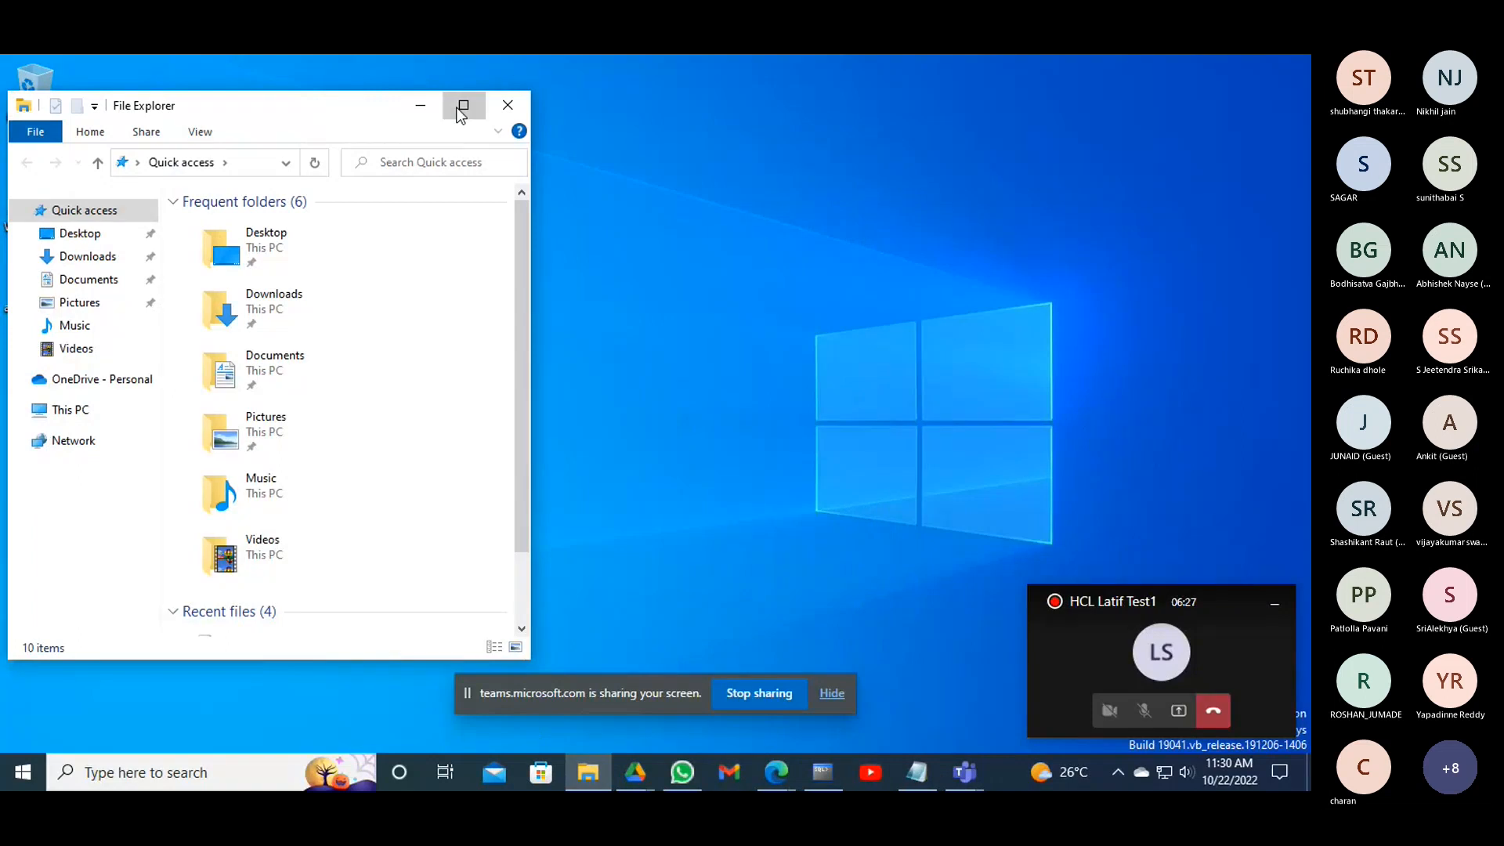
{"action": "left_click", "coordinate": [462, 106]}
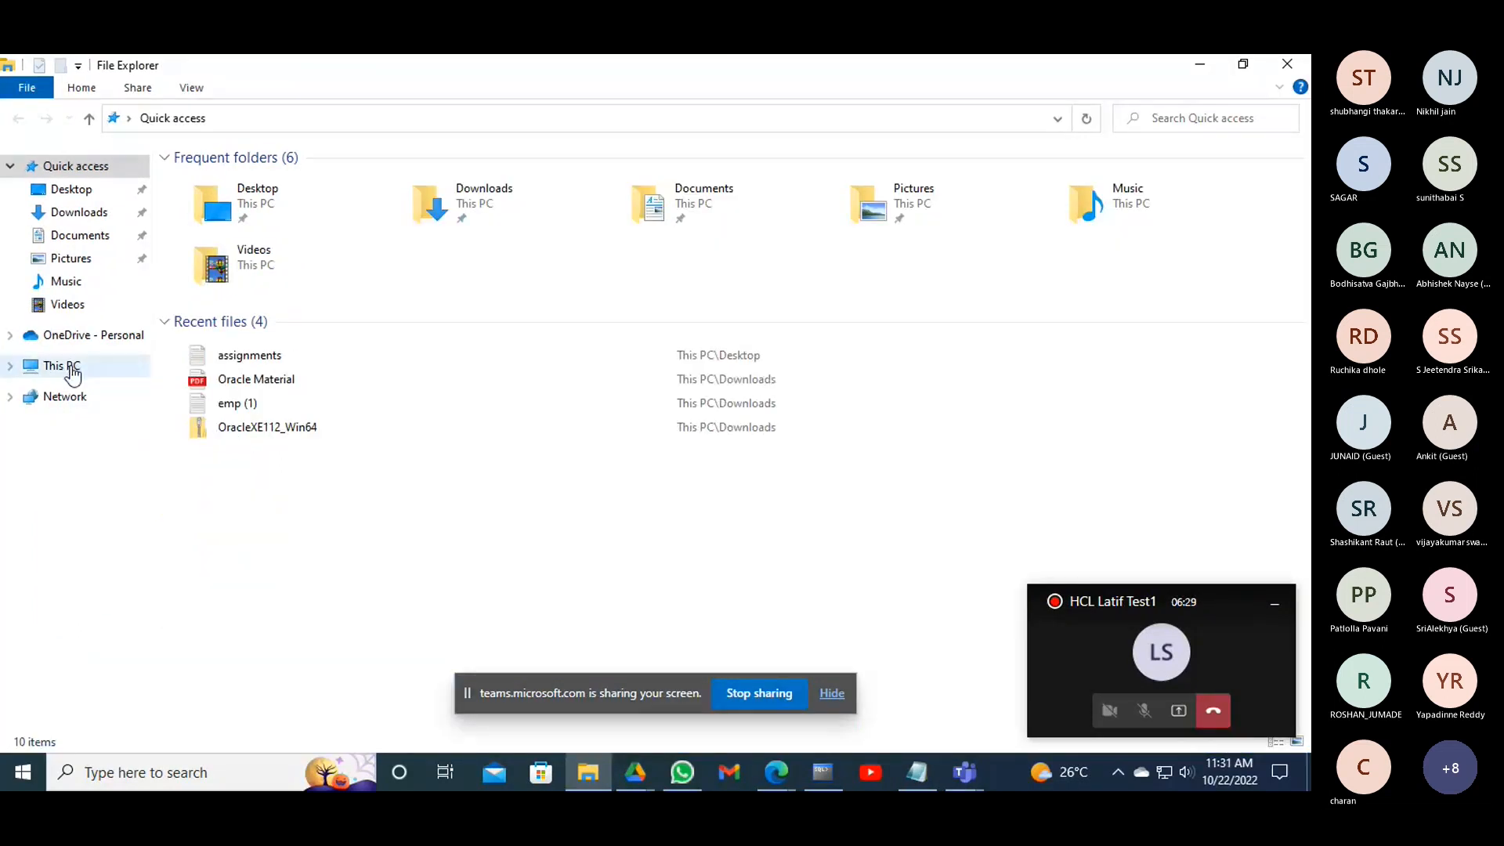
{"action": "left_click", "coordinate": [79, 214]}
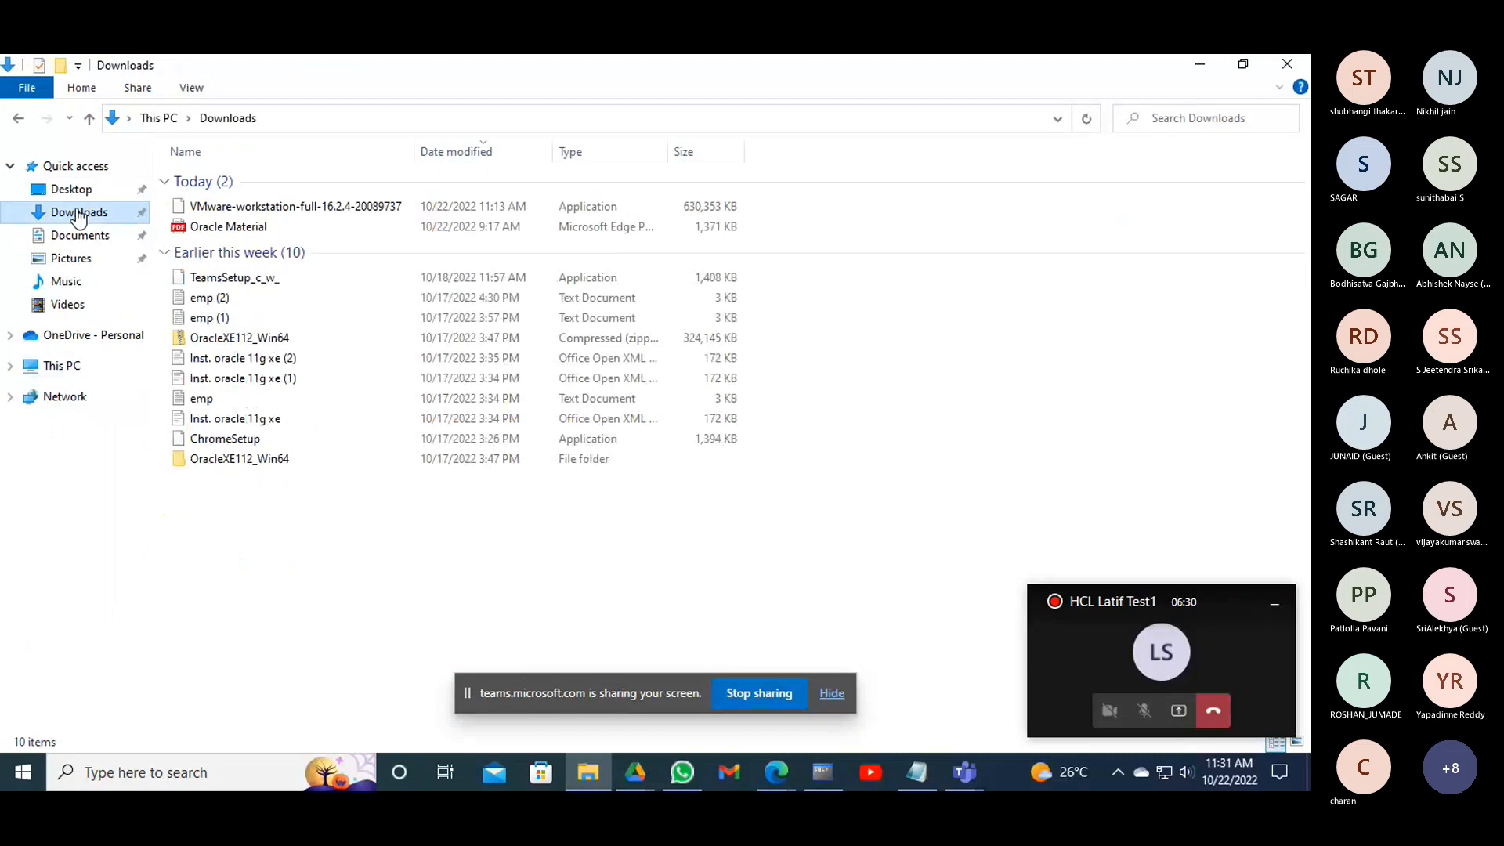
{"action": "left_click", "coordinate": [296, 207]}
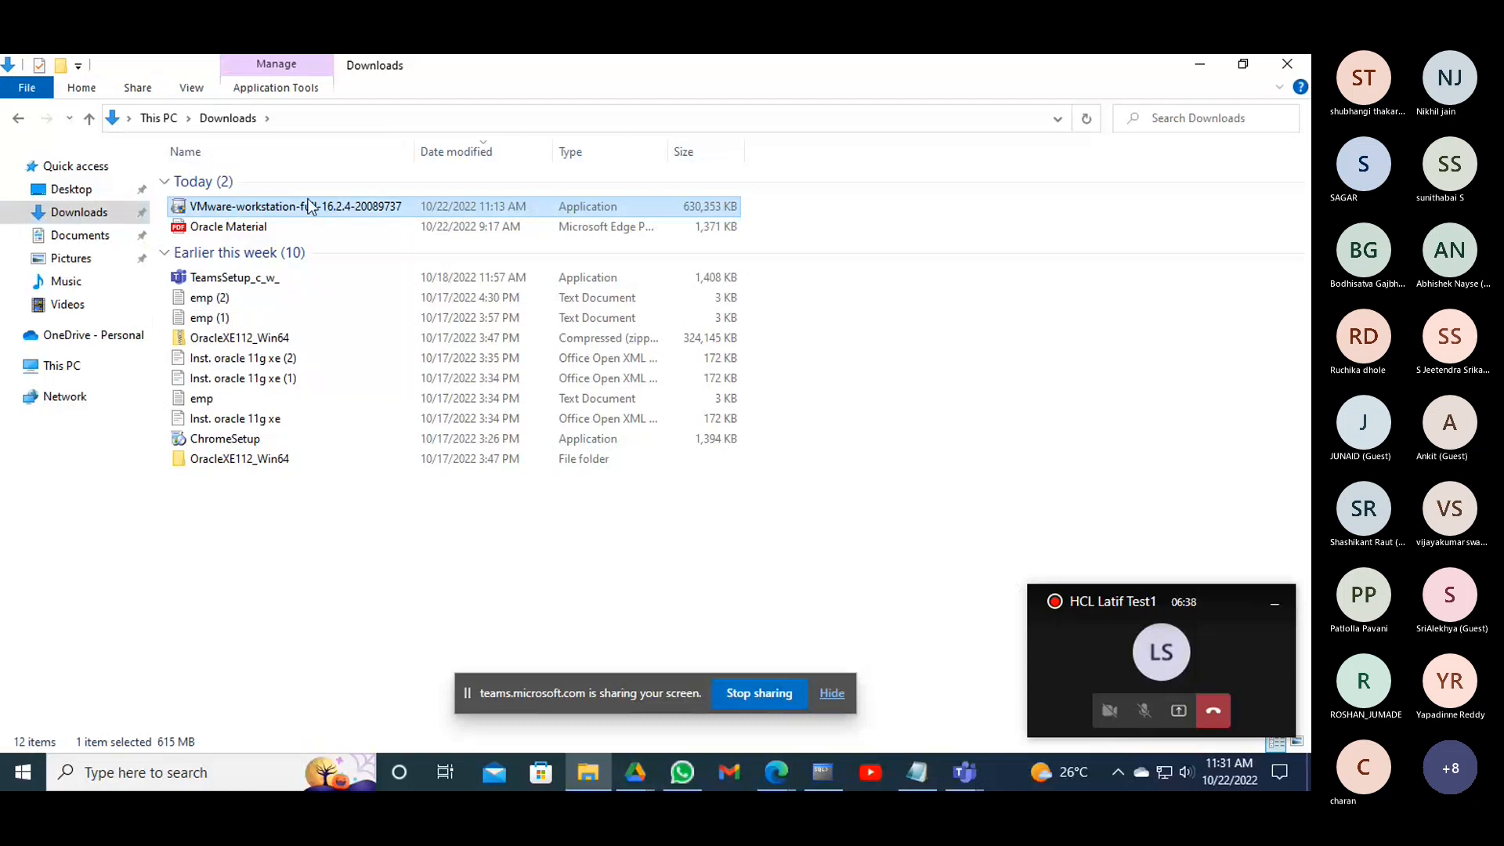
{"action": "double_click", "coordinate": [255, 210]}
Move the screen-sharing bar aside, respond to the installer's pending permission prompt, and minimize File Explorer
{"action": "left_click_drag", "start_coordinate": [566, 689], "coordinate": [1060, 741]}
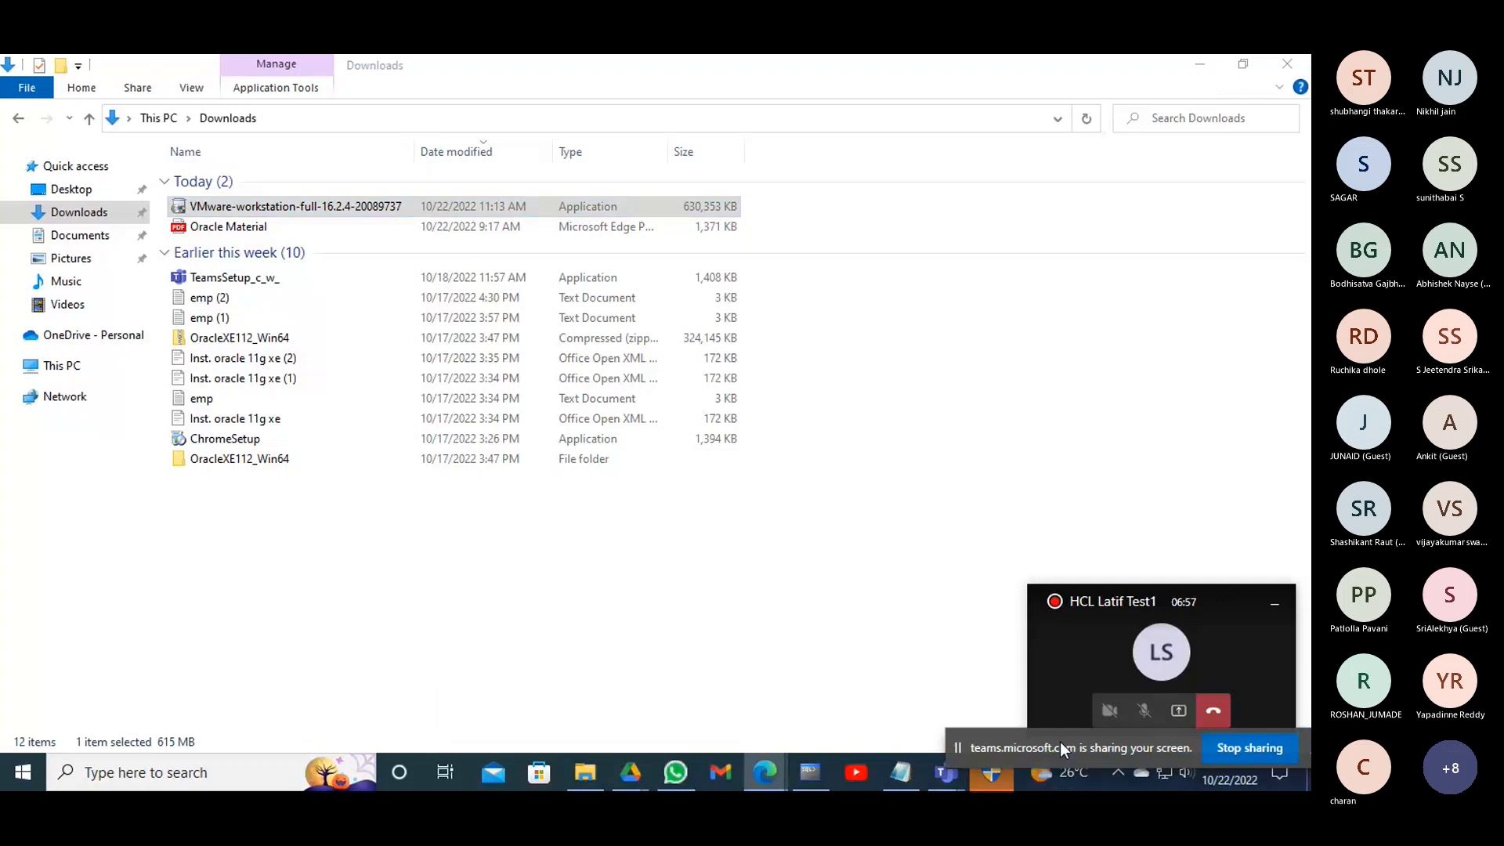
{"action": "left_click", "coordinate": [1000, 778]}
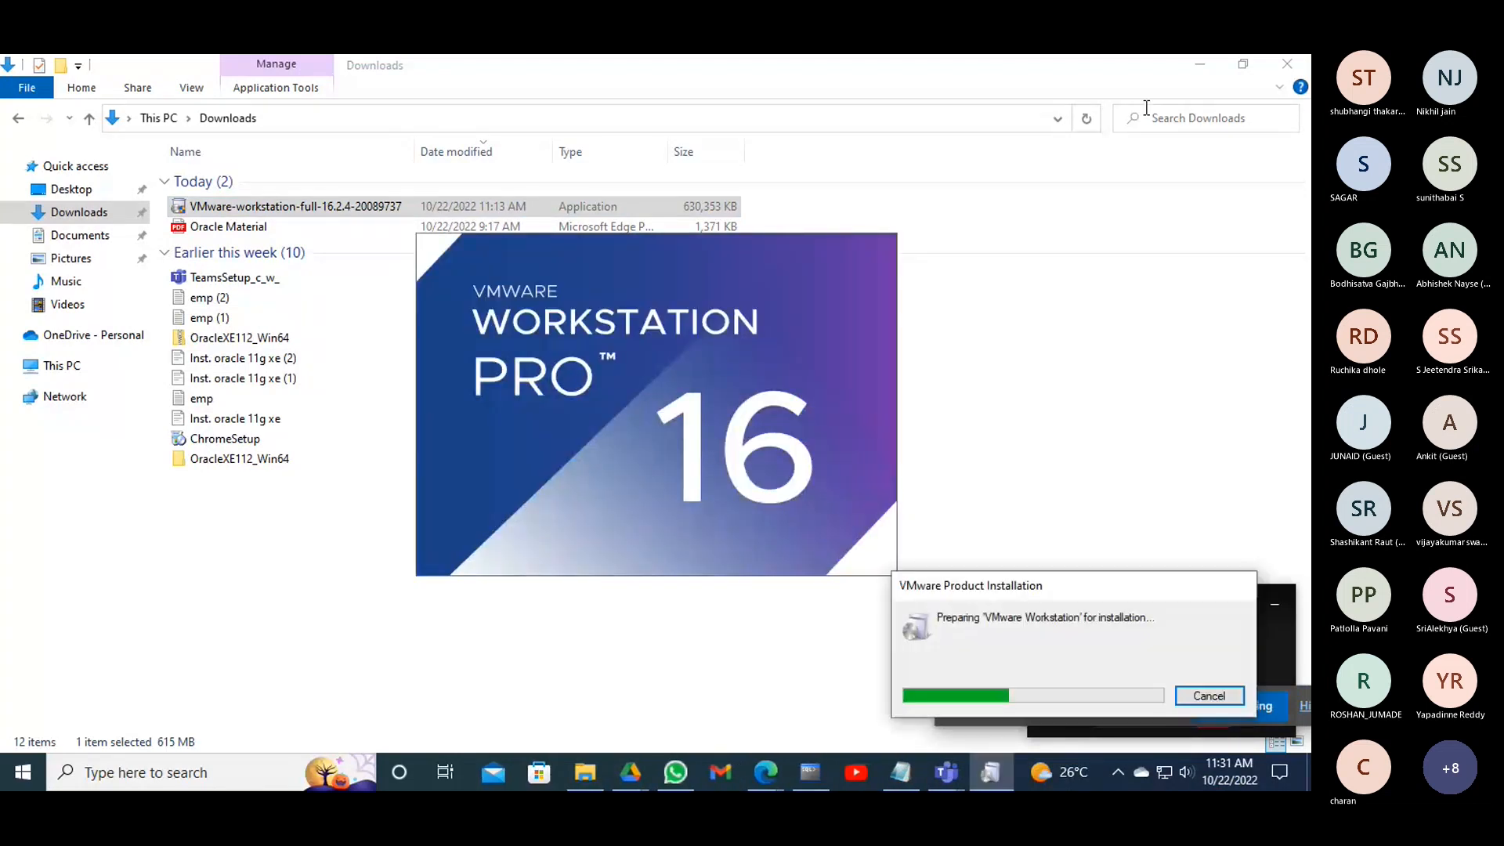
{"action": "left_click", "coordinate": [1200, 64]}
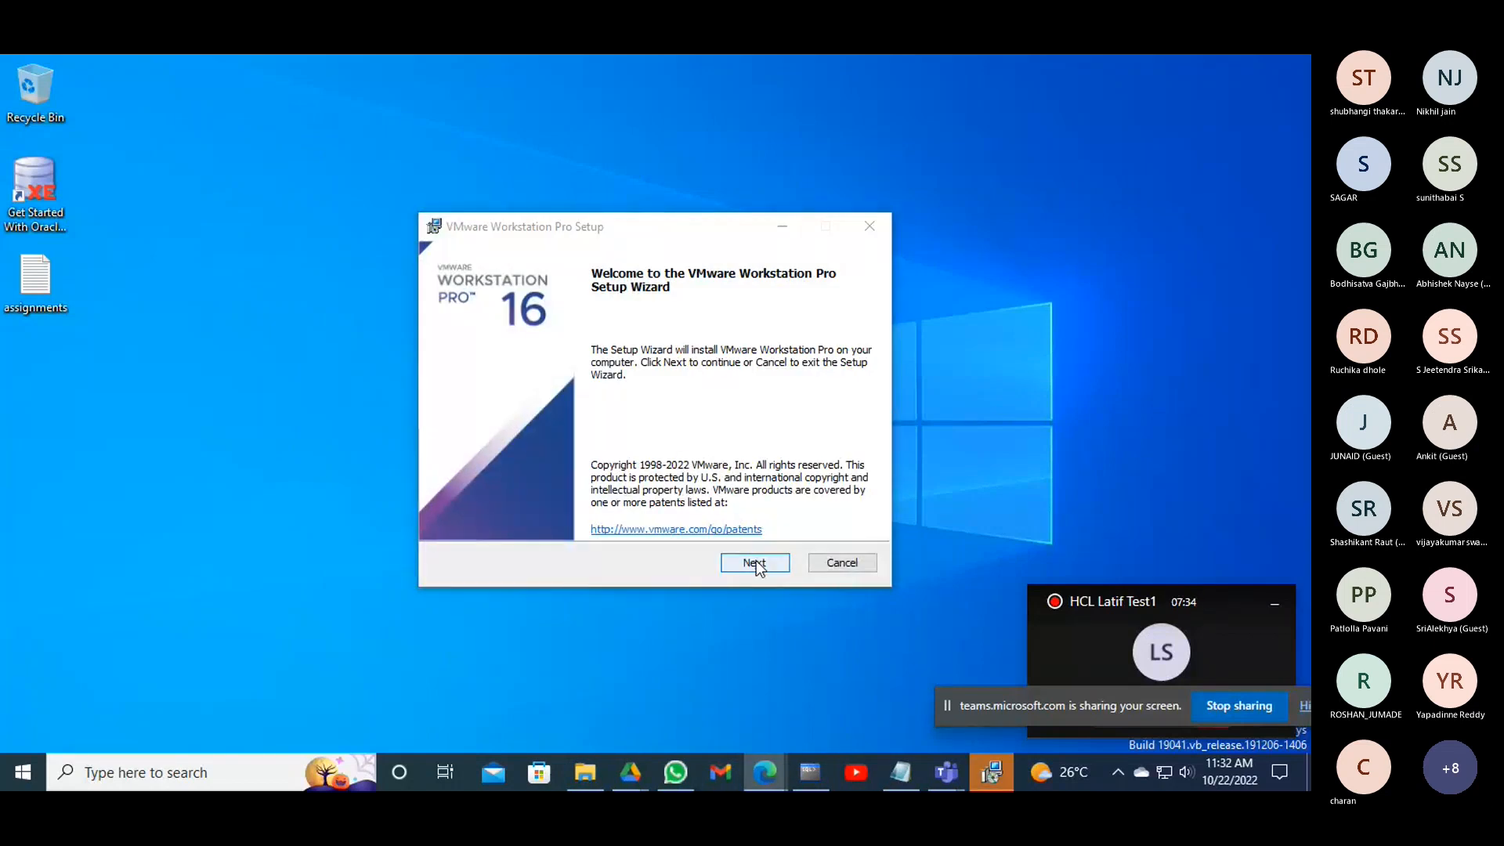
Accept the license agreement in VMware Workstation Pro Setup and keep the default install location and console tools option
{"action": "left_click", "coordinate": [756, 563]}
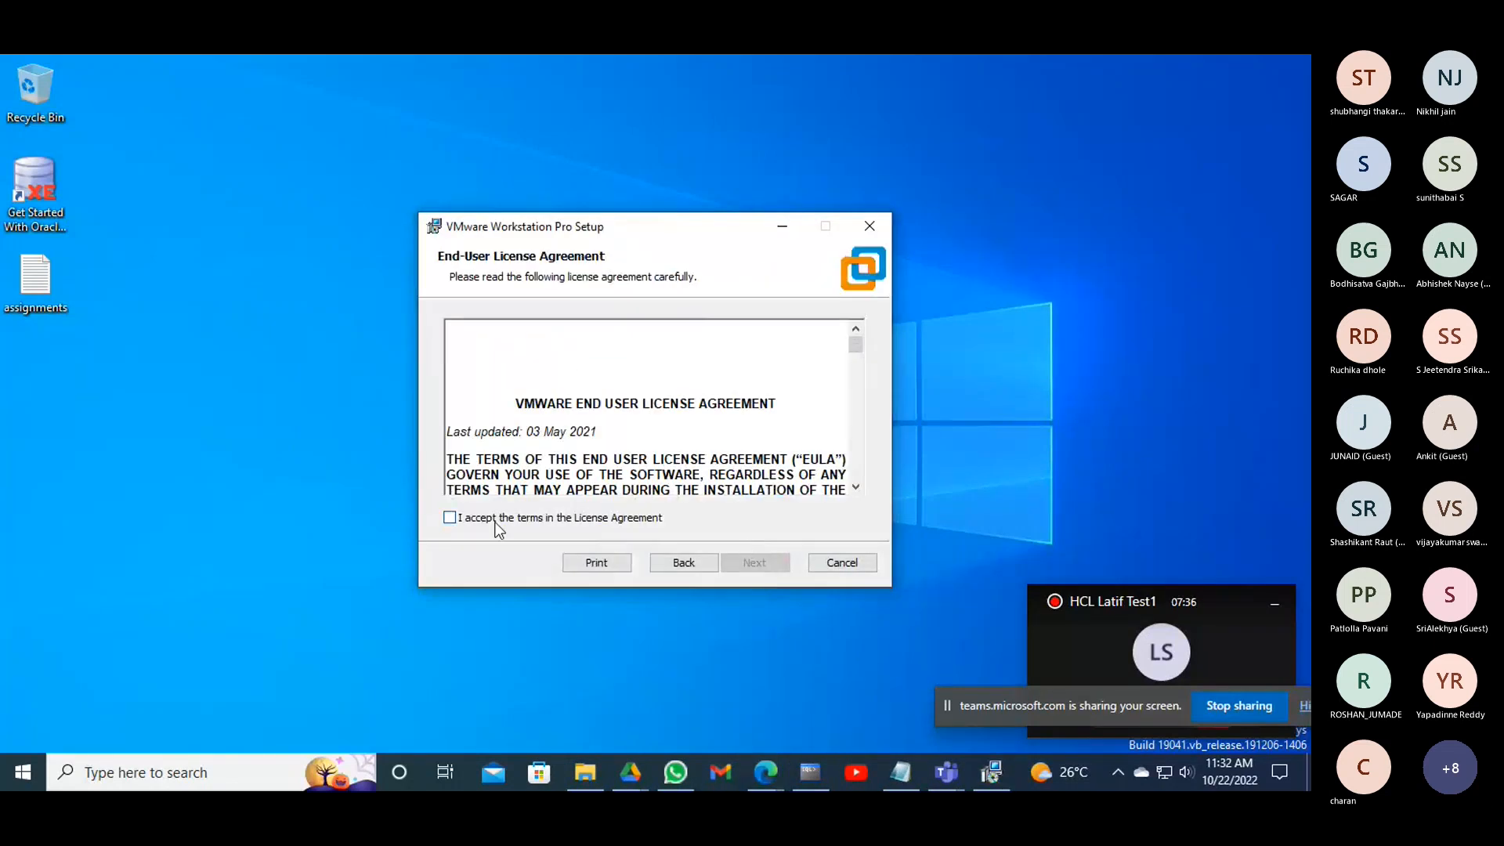
{"action": "left_click", "coordinate": [450, 518]}
{"action": "left_click", "coordinate": [742, 562]}
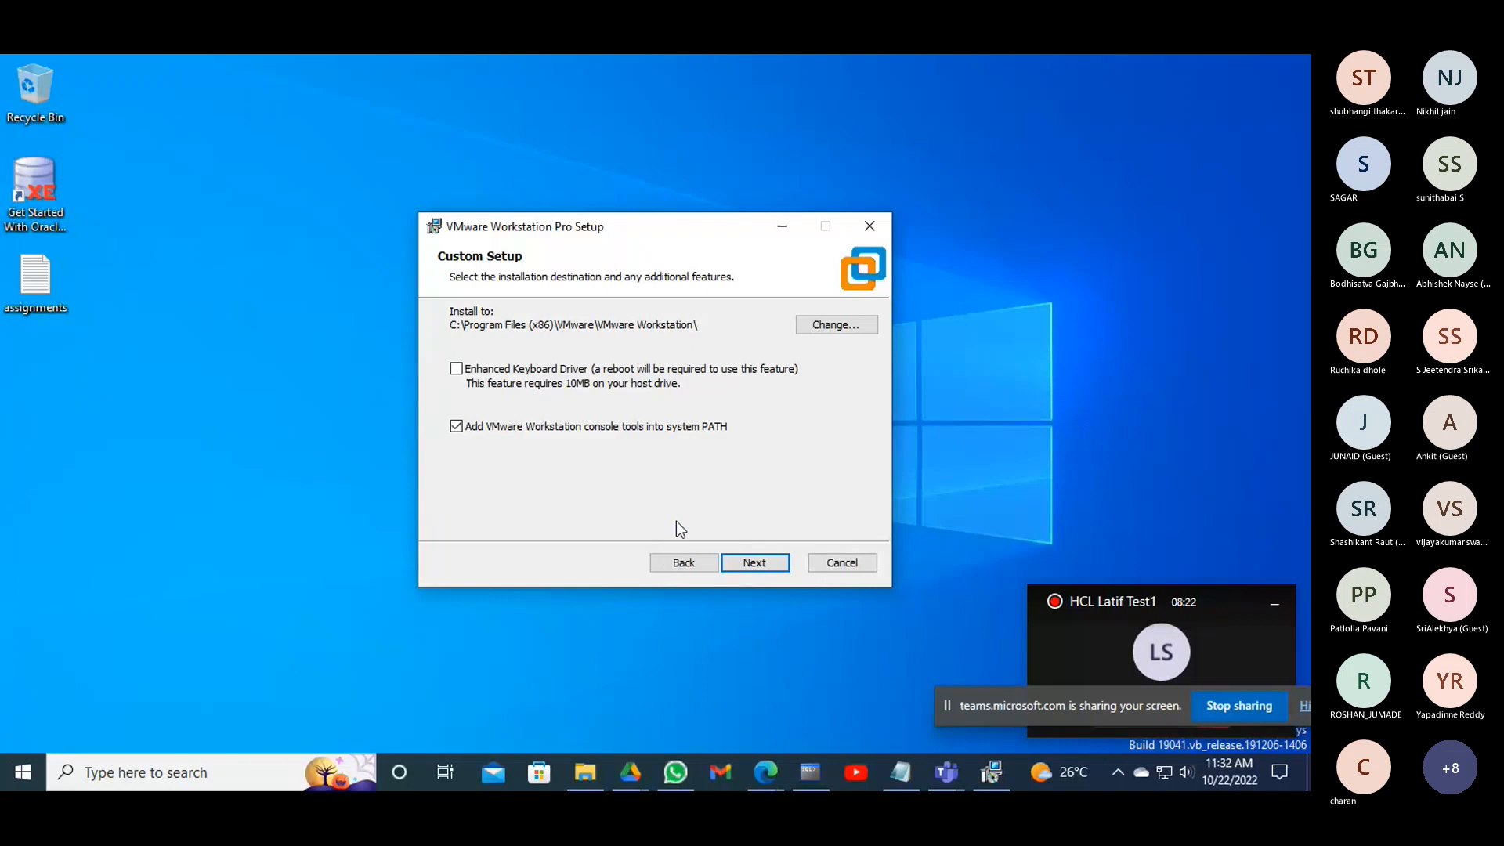
{"action": "left_click", "coordinate": [774, 567]}
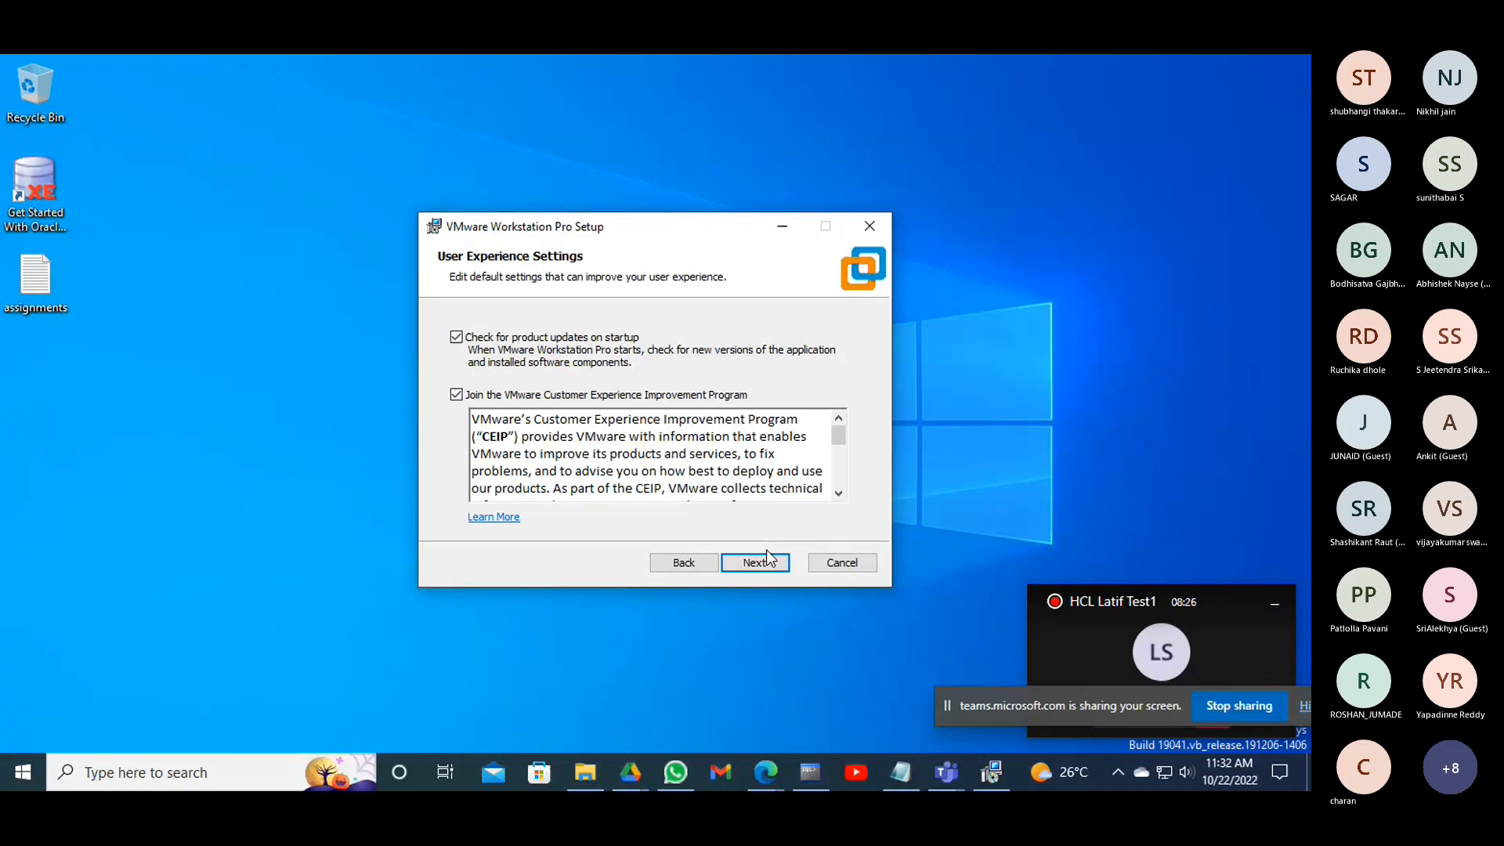
Turn off startup update checks and the Customer Experience Improvement Program, keep both shortcuts, and install VMware Workstation Pro
{"action": "left_click", "coordinate": [455, 340]}
{"action": "left_click", "coordinate": [463, 399]}
{"action": "left_click", "coordinate": [752, 561]}
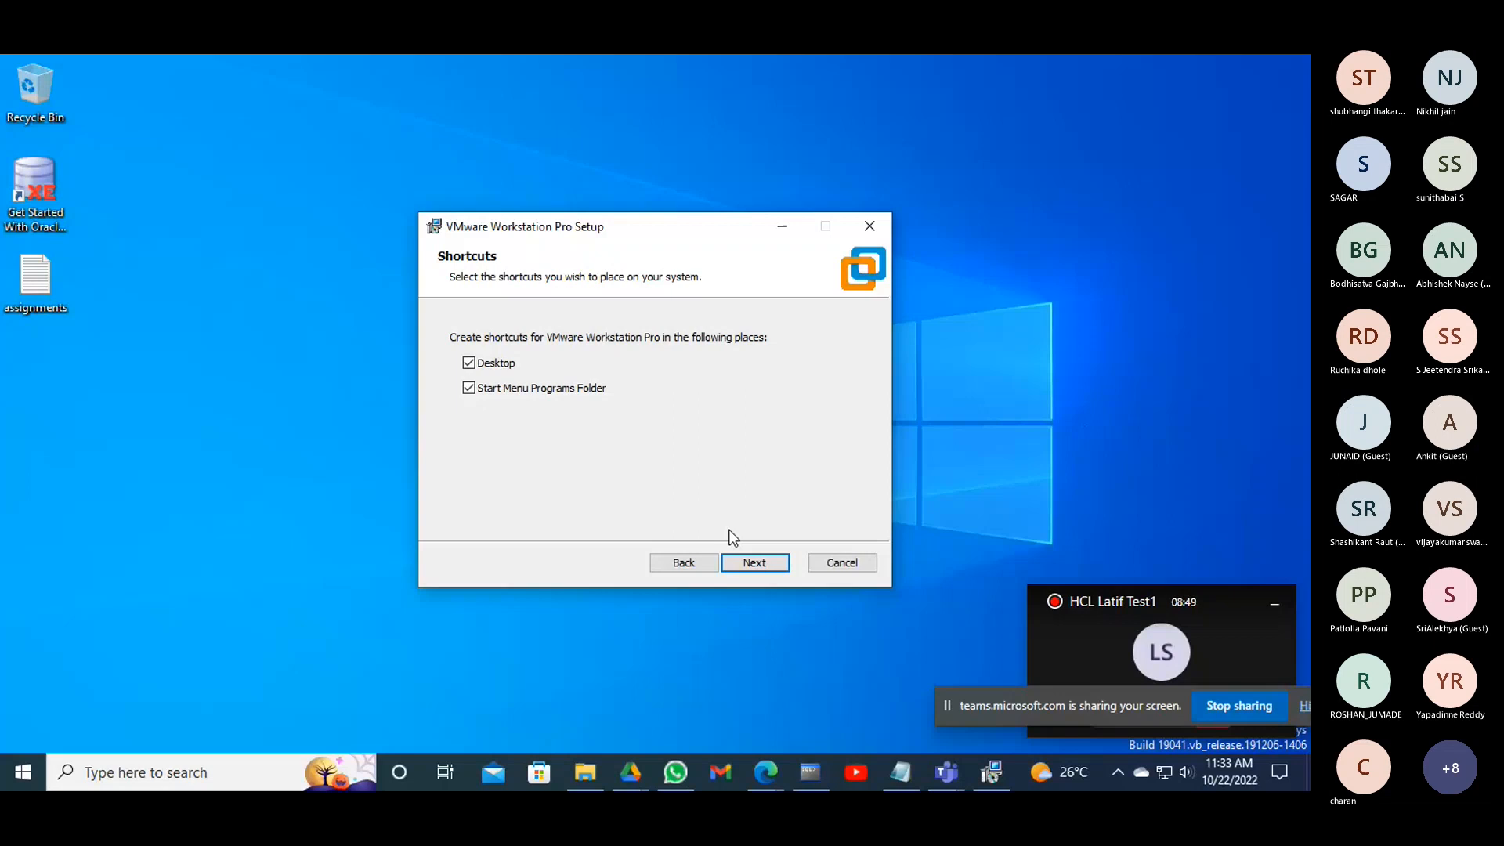
{"action": "left_click", "coordinate": [752, 561]}
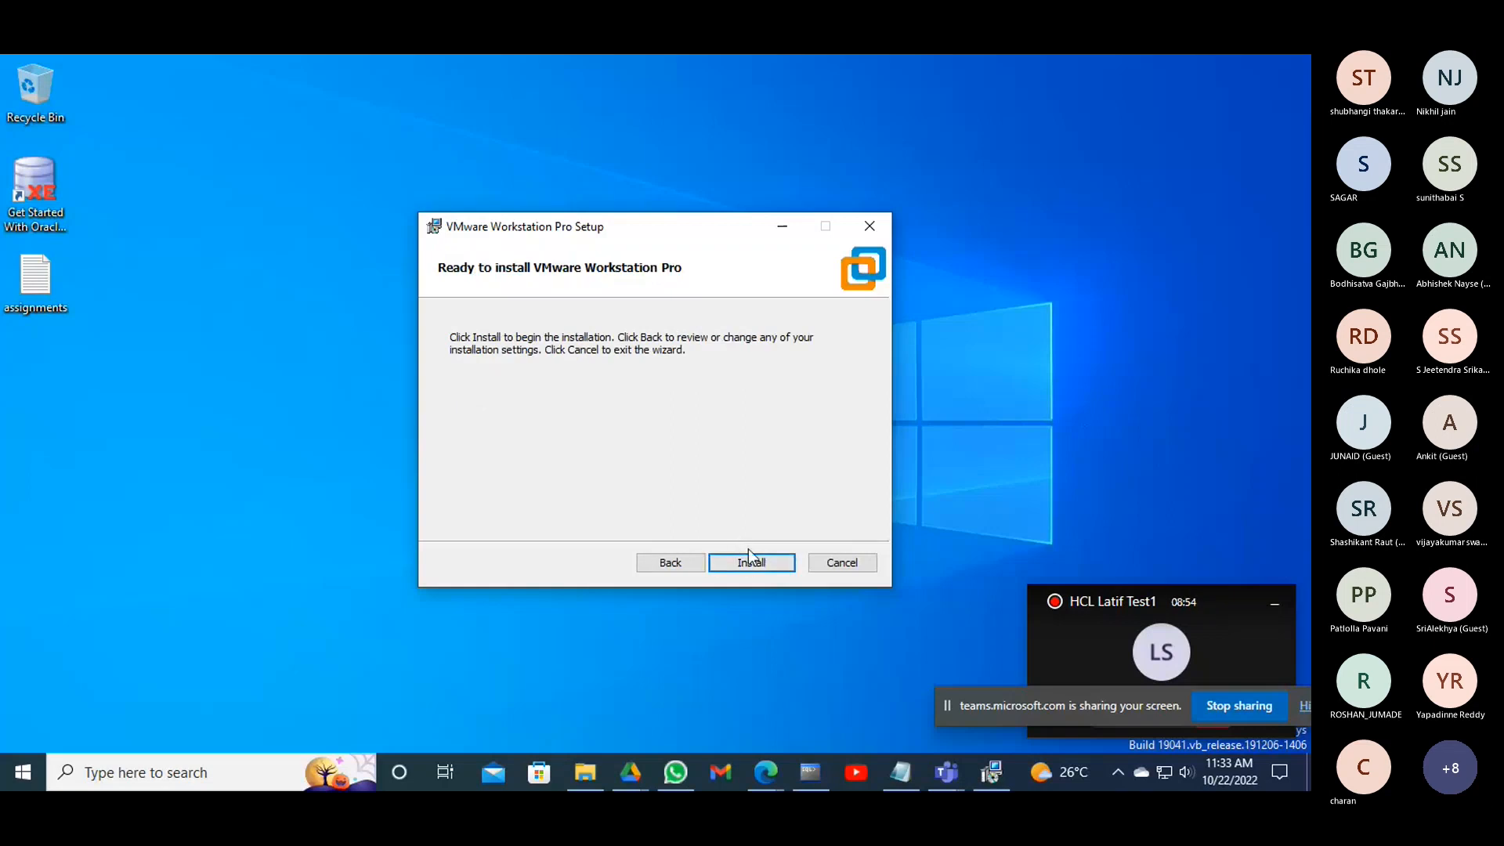
{"action": "left_click", "coordinate": [751, 561]}
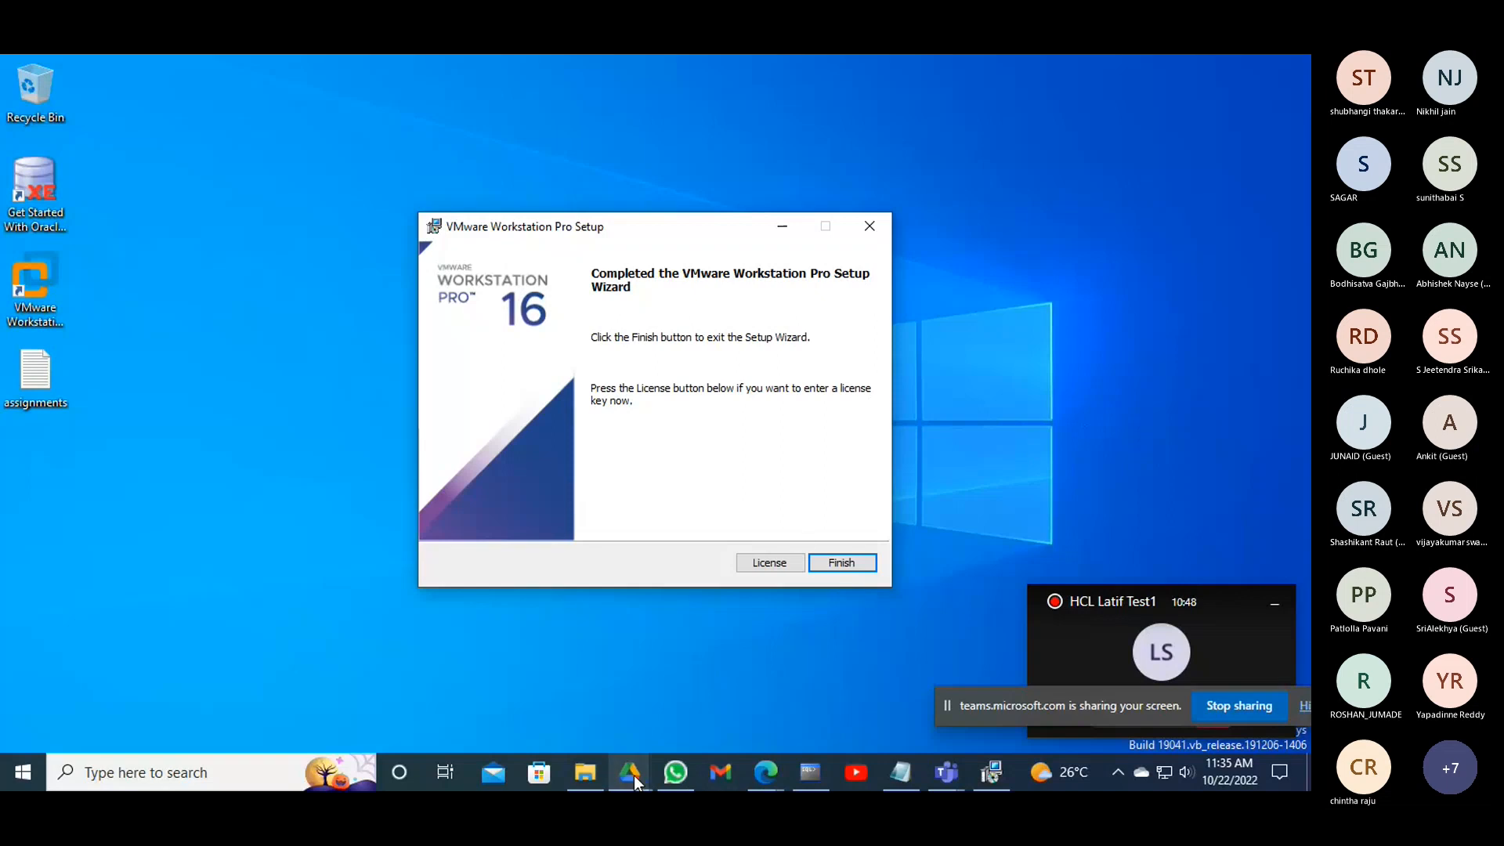
Switch to the Microsoft Edge window and open the Google home page in a new tab
{"action": "left_click", "coordinate": [745, 764]}
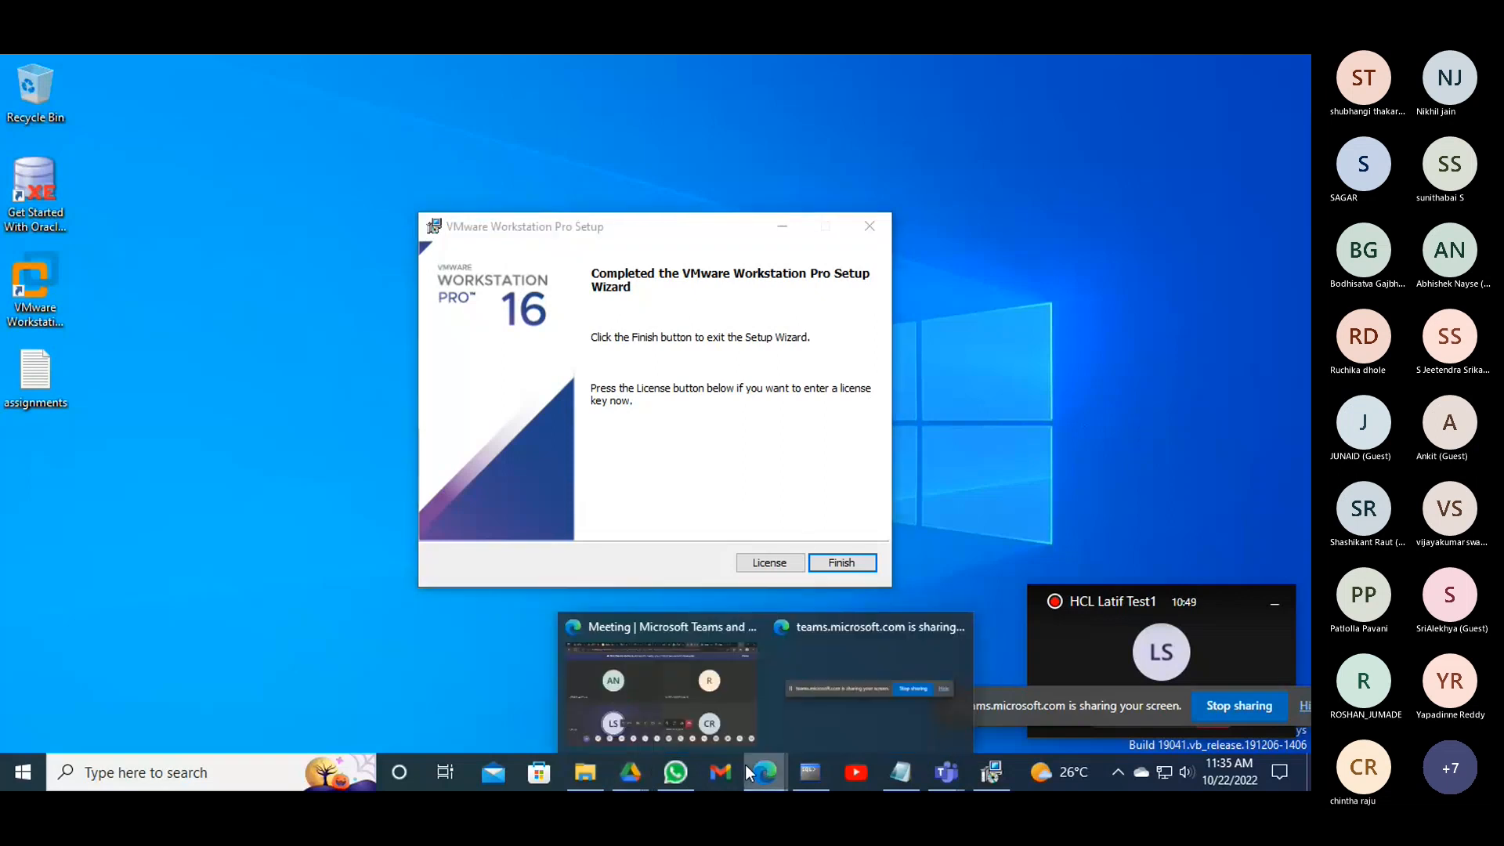
{"action": "left_click", "coordinate": [708, 687]}
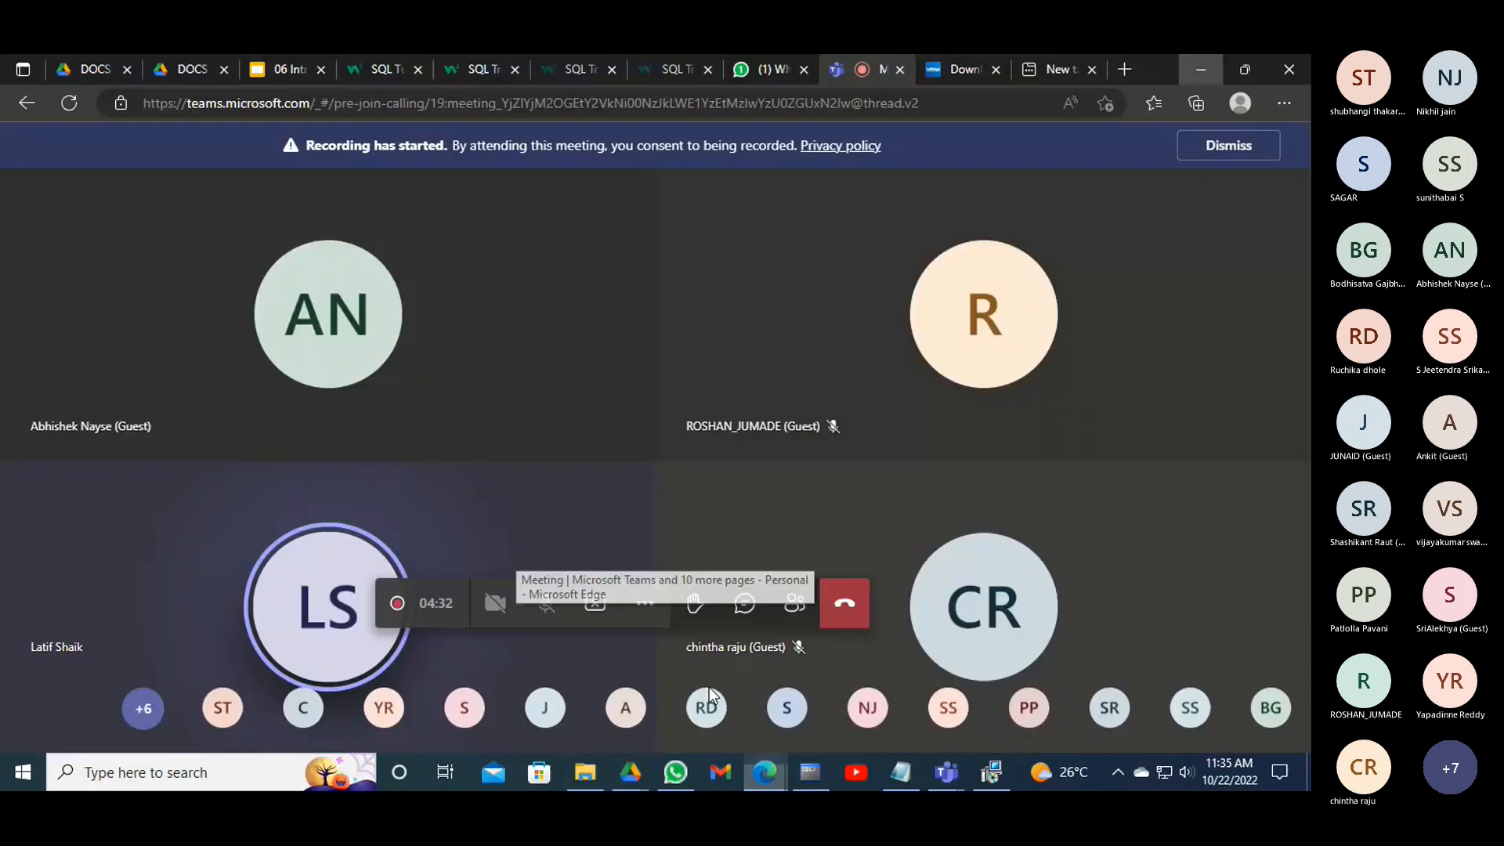
{"action": "left_click", "coordinate": [1121, 67]}
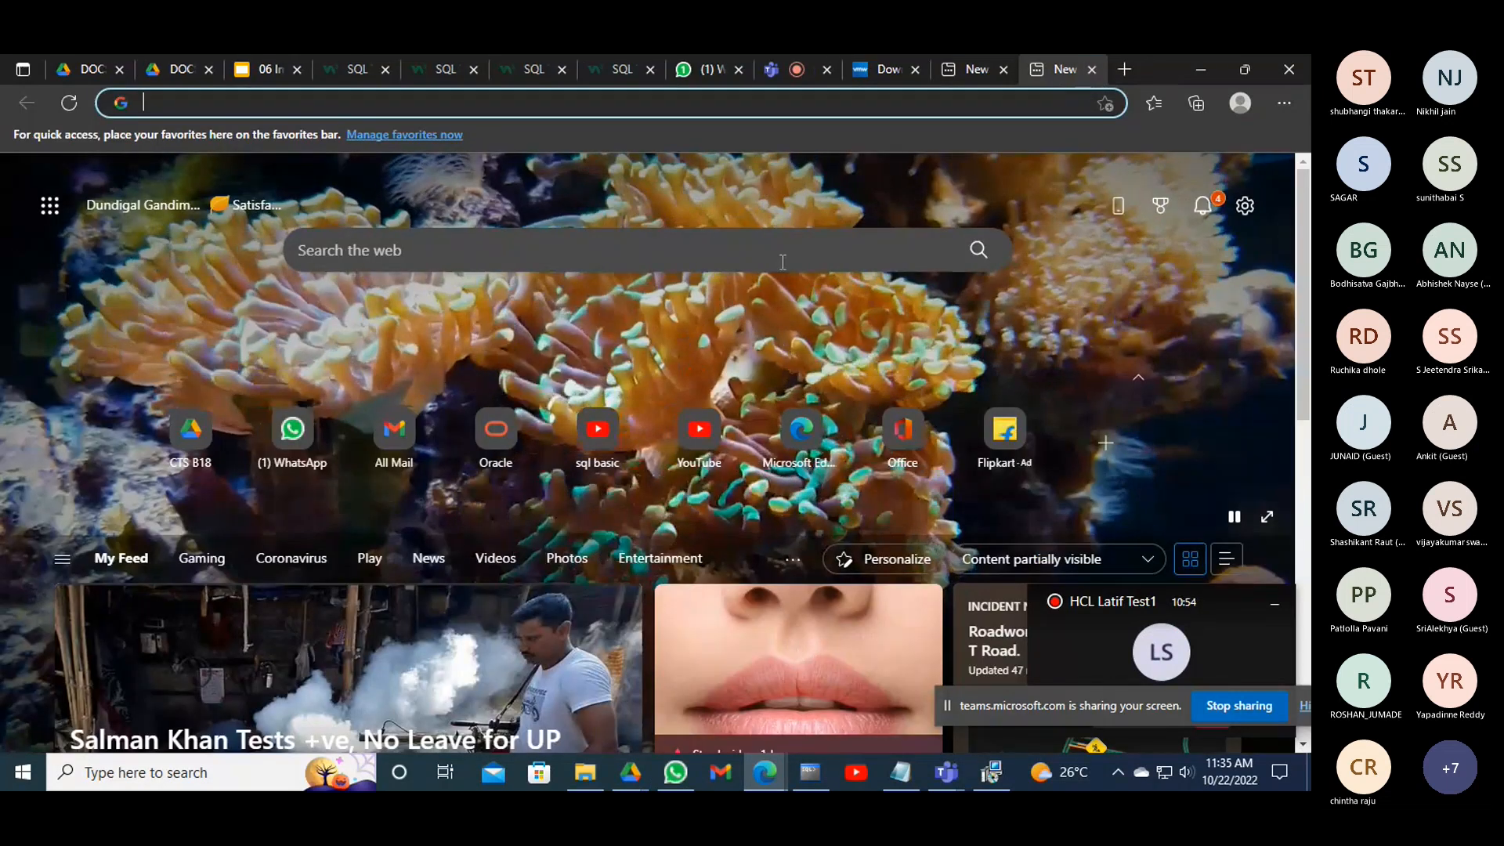
{"action": "left_click", "coordinate": [783, 262]}
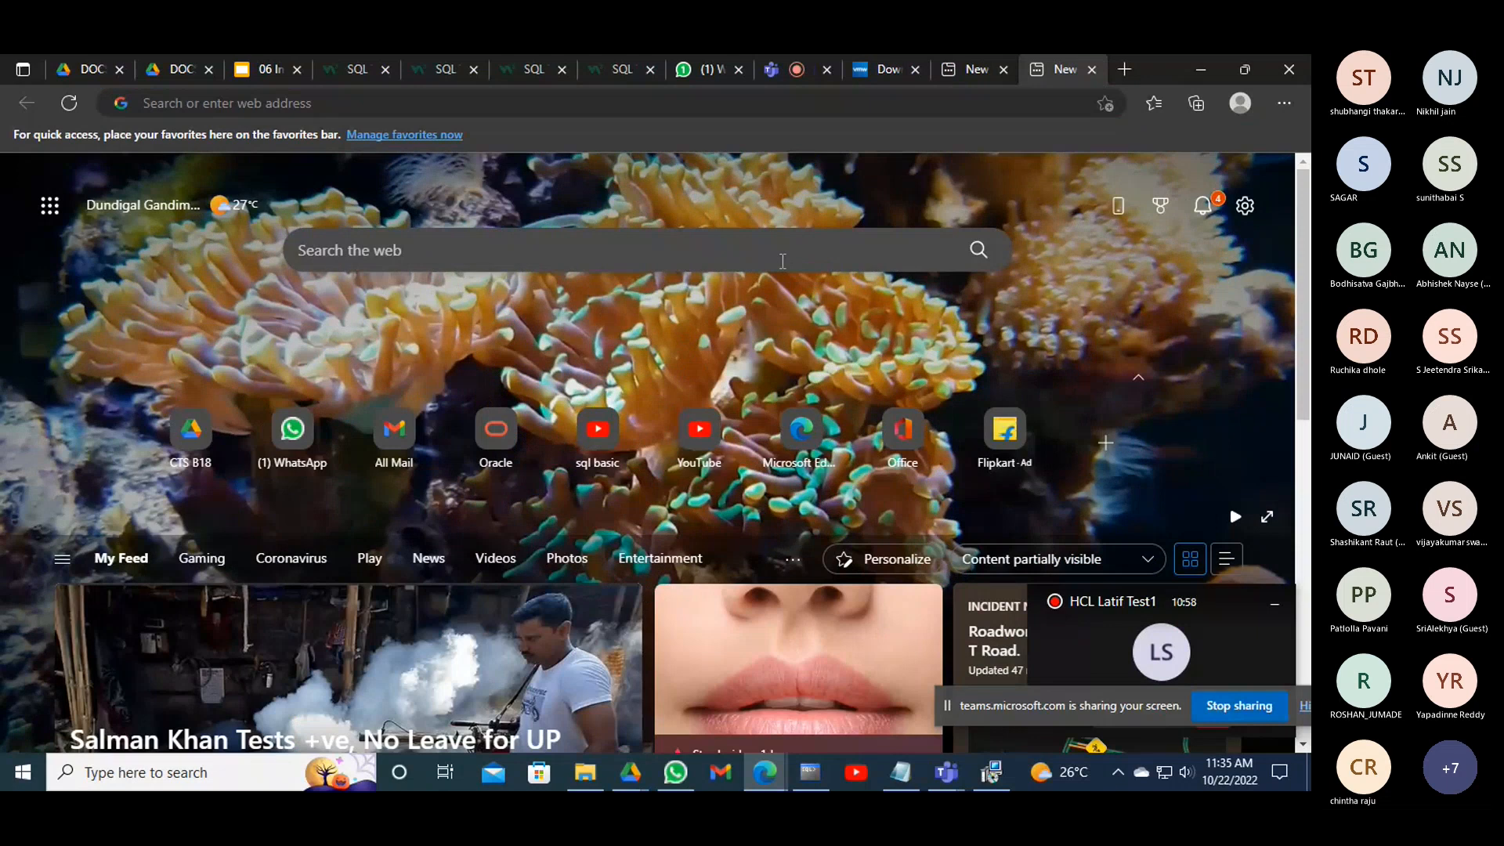
{"action": "type", "text": "g"}
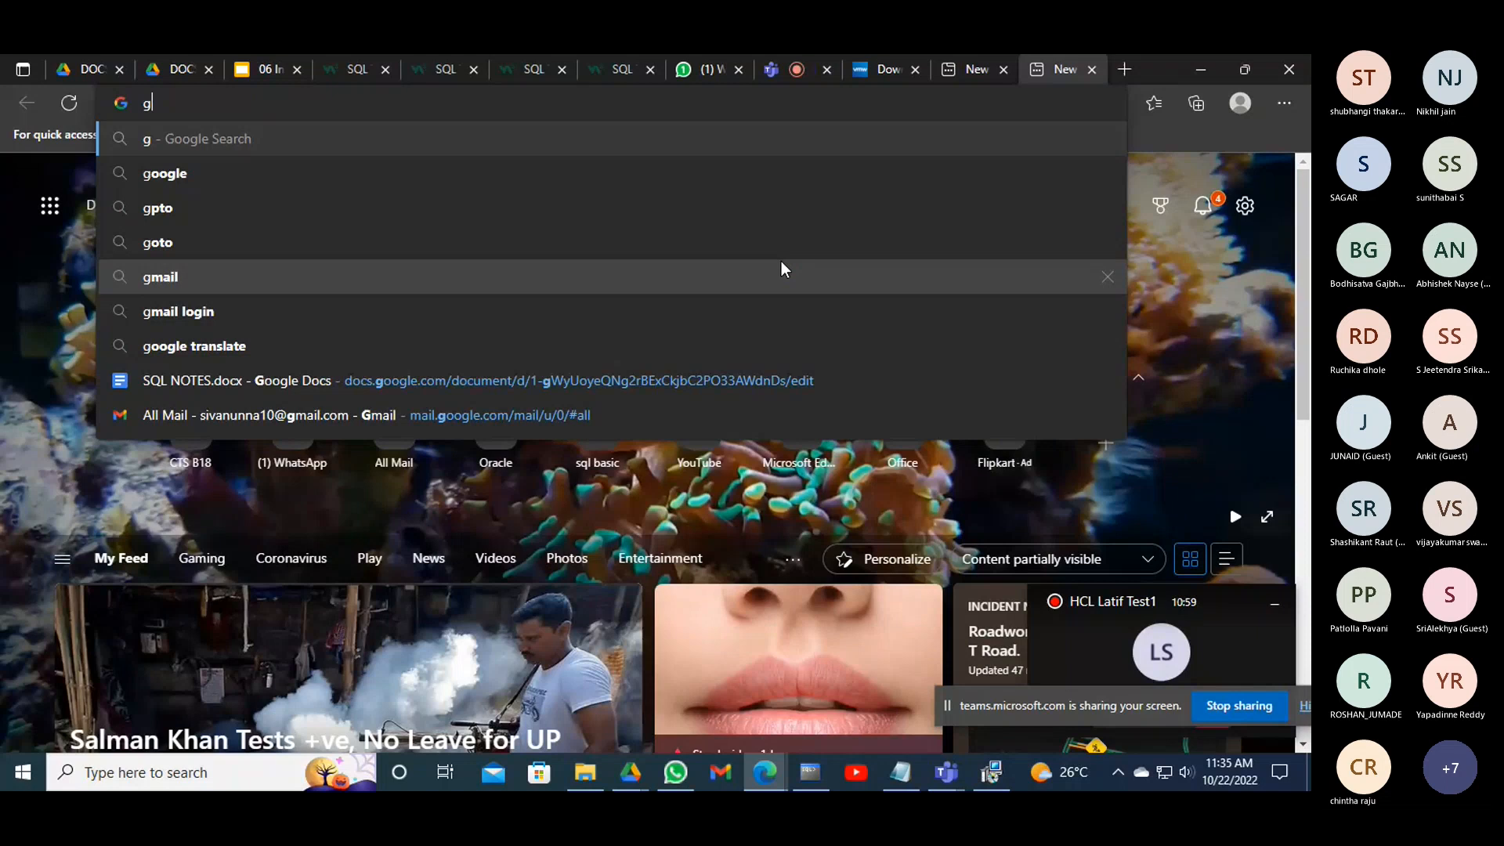
{"action": "key", "text": "Down"}
{"action": "key", "text": "Return"}
{"action": "left_click", "coordinate": [203, 333]}
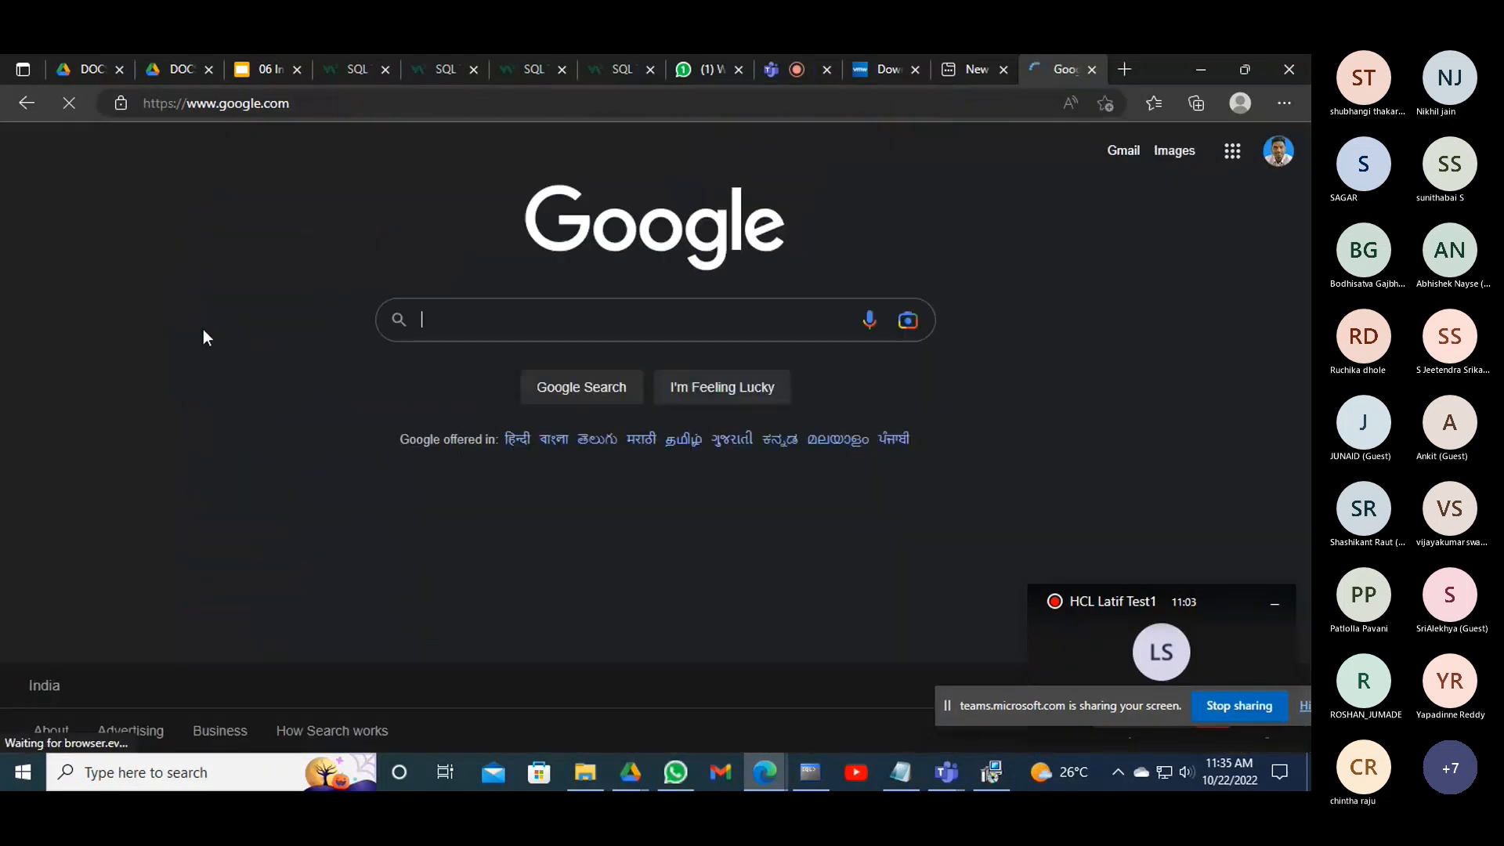
Search Google for "vmware workstation 16 pro license key"
{"action": "left_click", "coordinate": [499, 311]}
{"action": "type", "text": "v"}
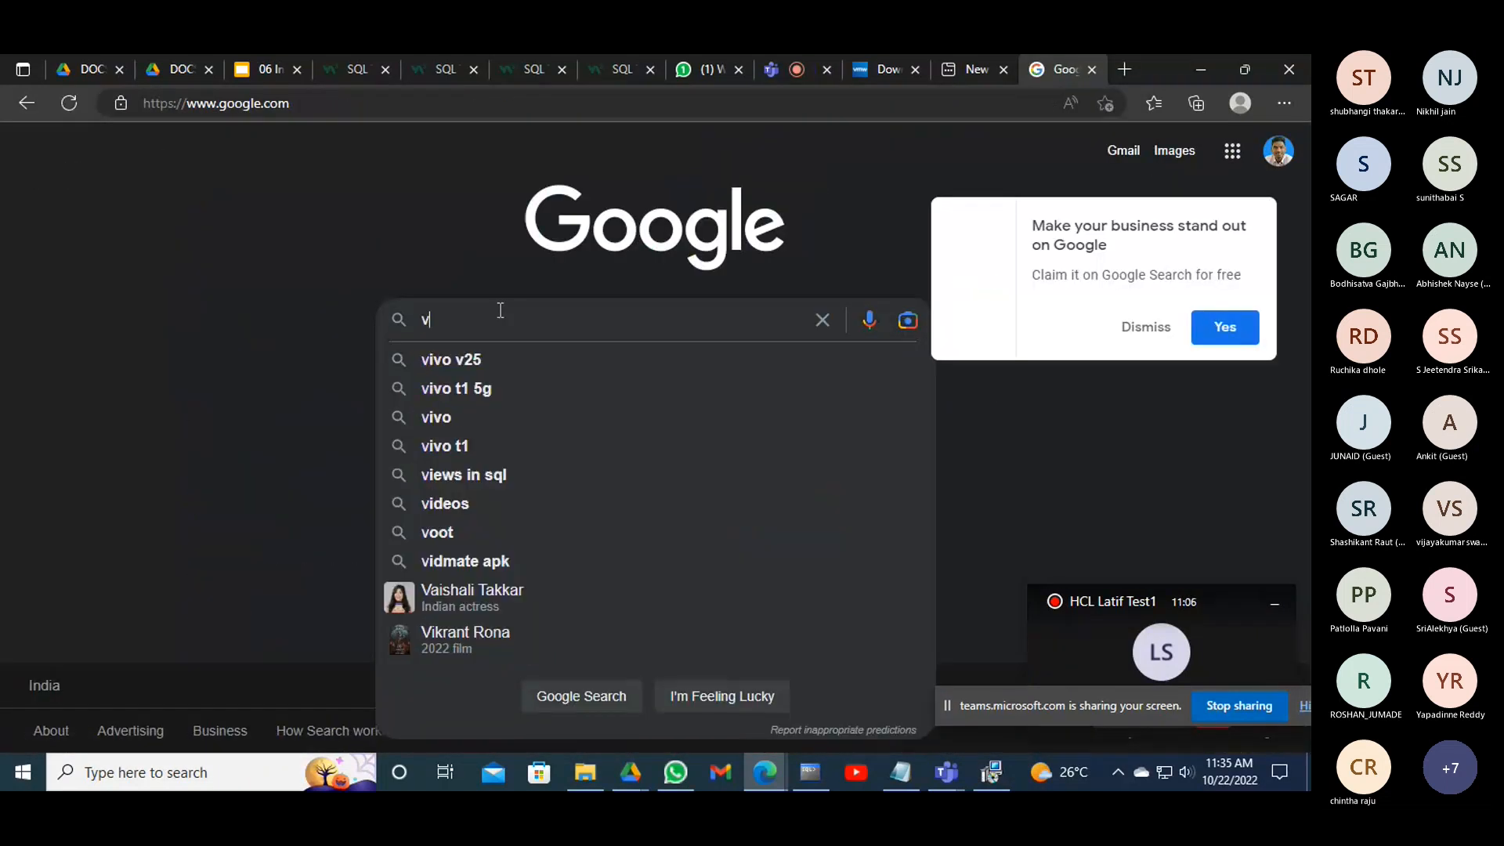
{"action": "type", "text": "mware wo"}
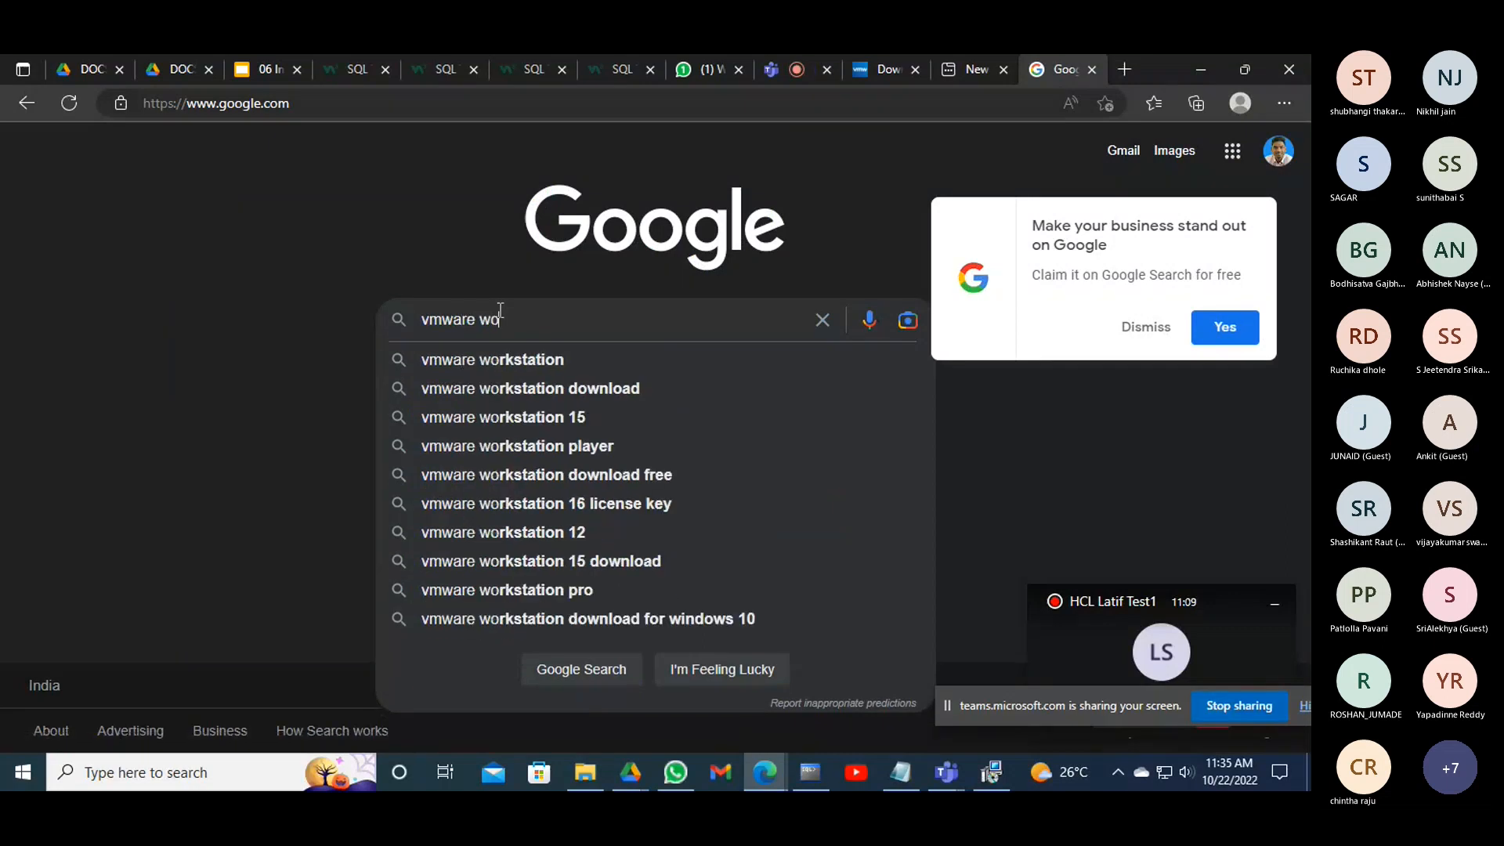
{"action": "type", "text": "rkst"}
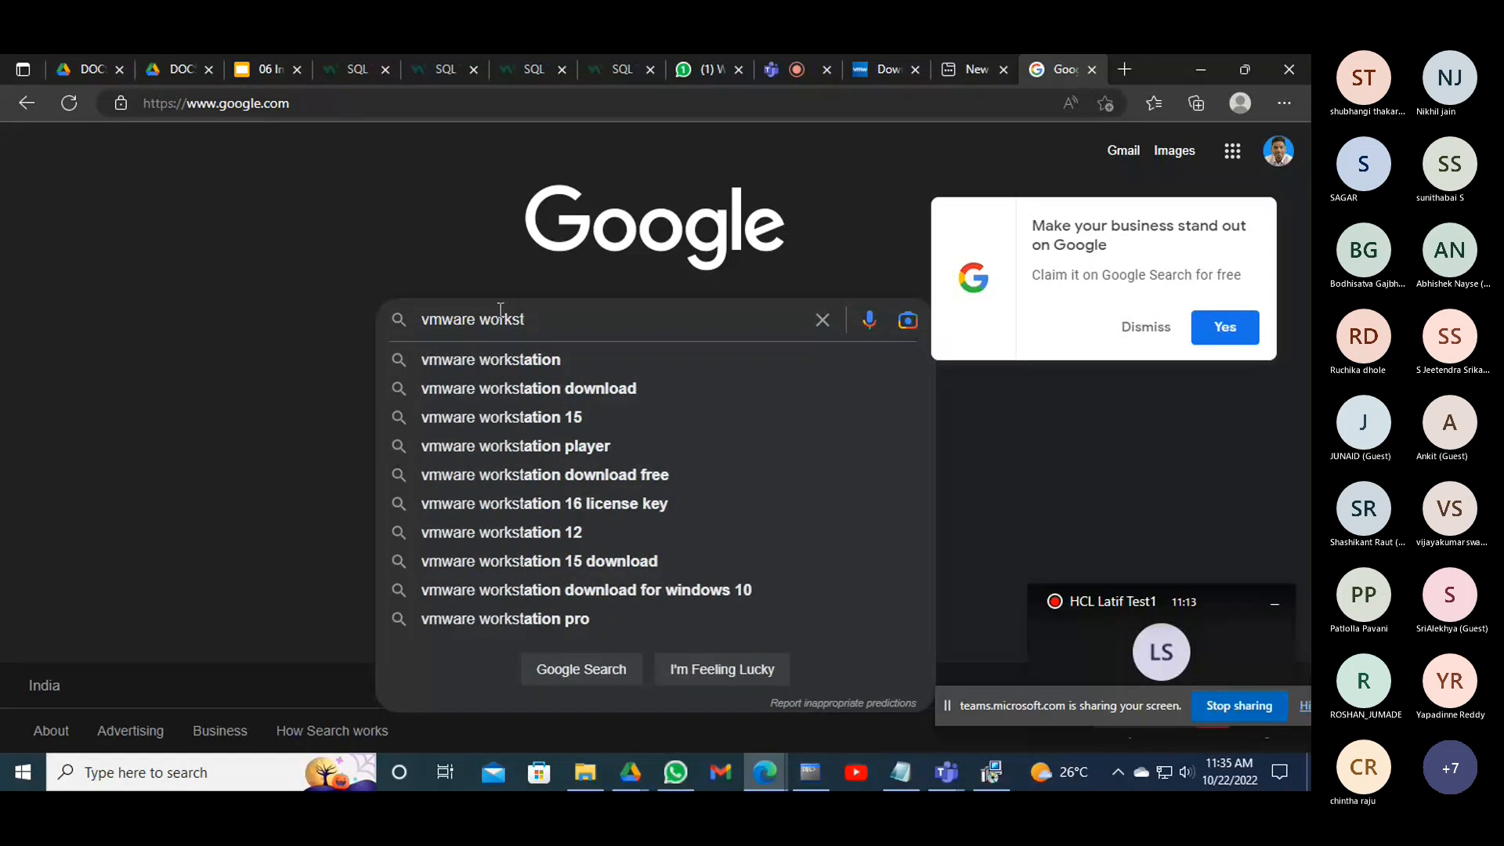
{"action": "type", "text": "atio"}
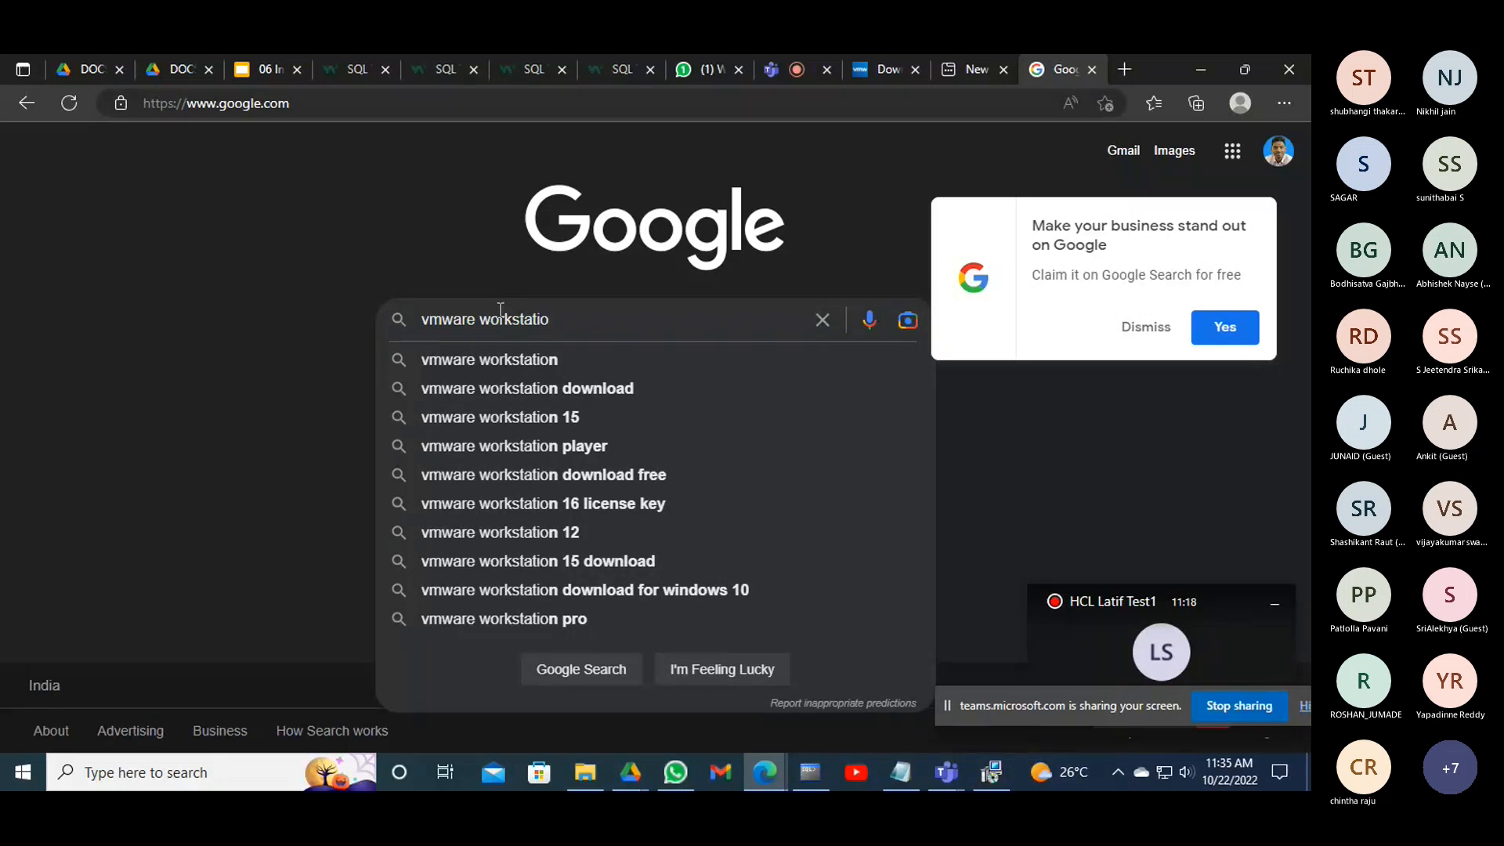
{"action": "type", "text": "n 16 pr"}
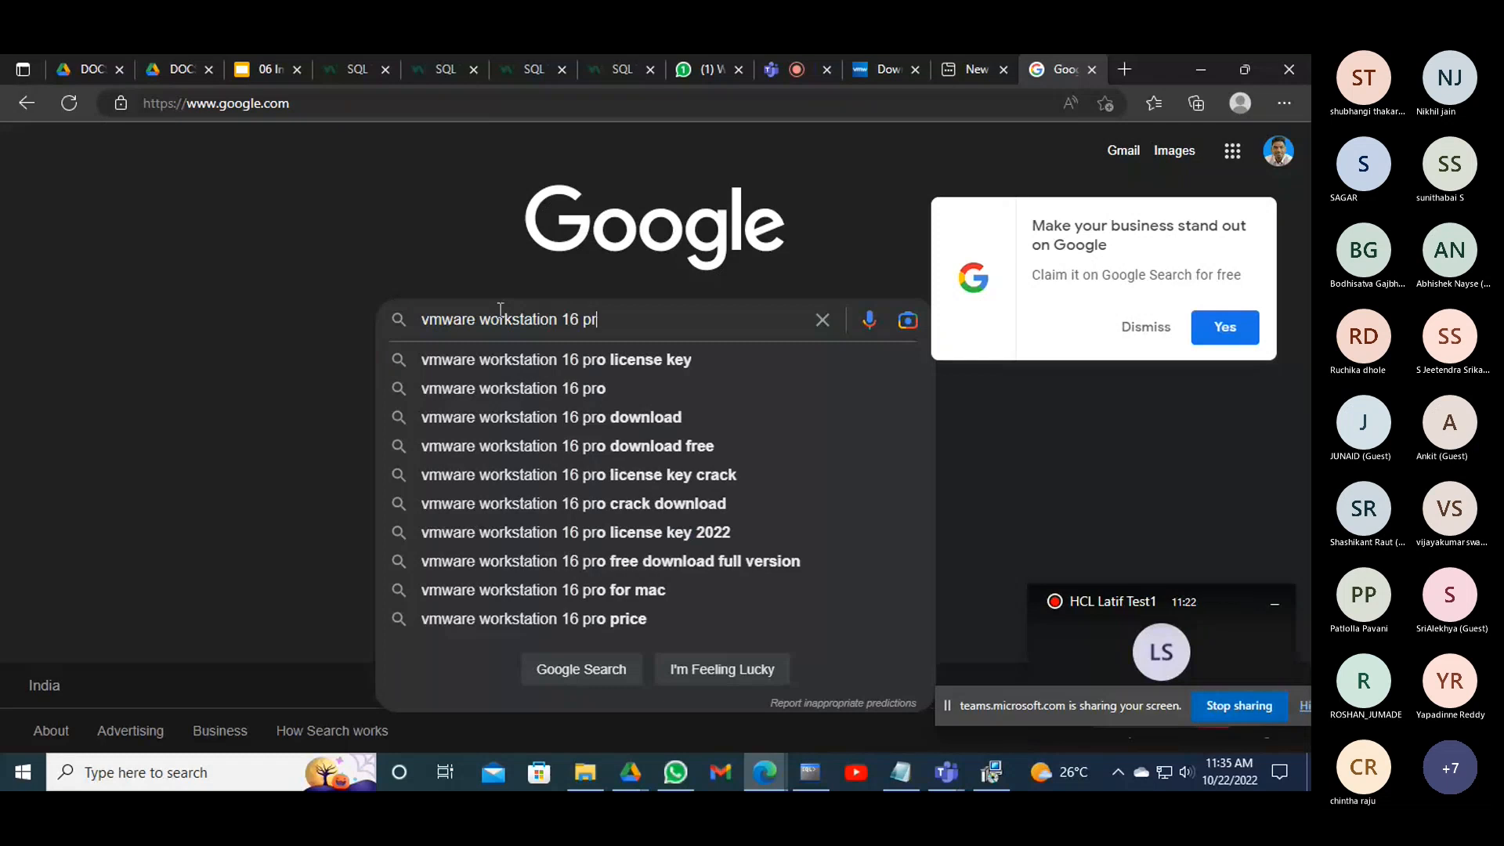
{"action": "type", "text": "o"}
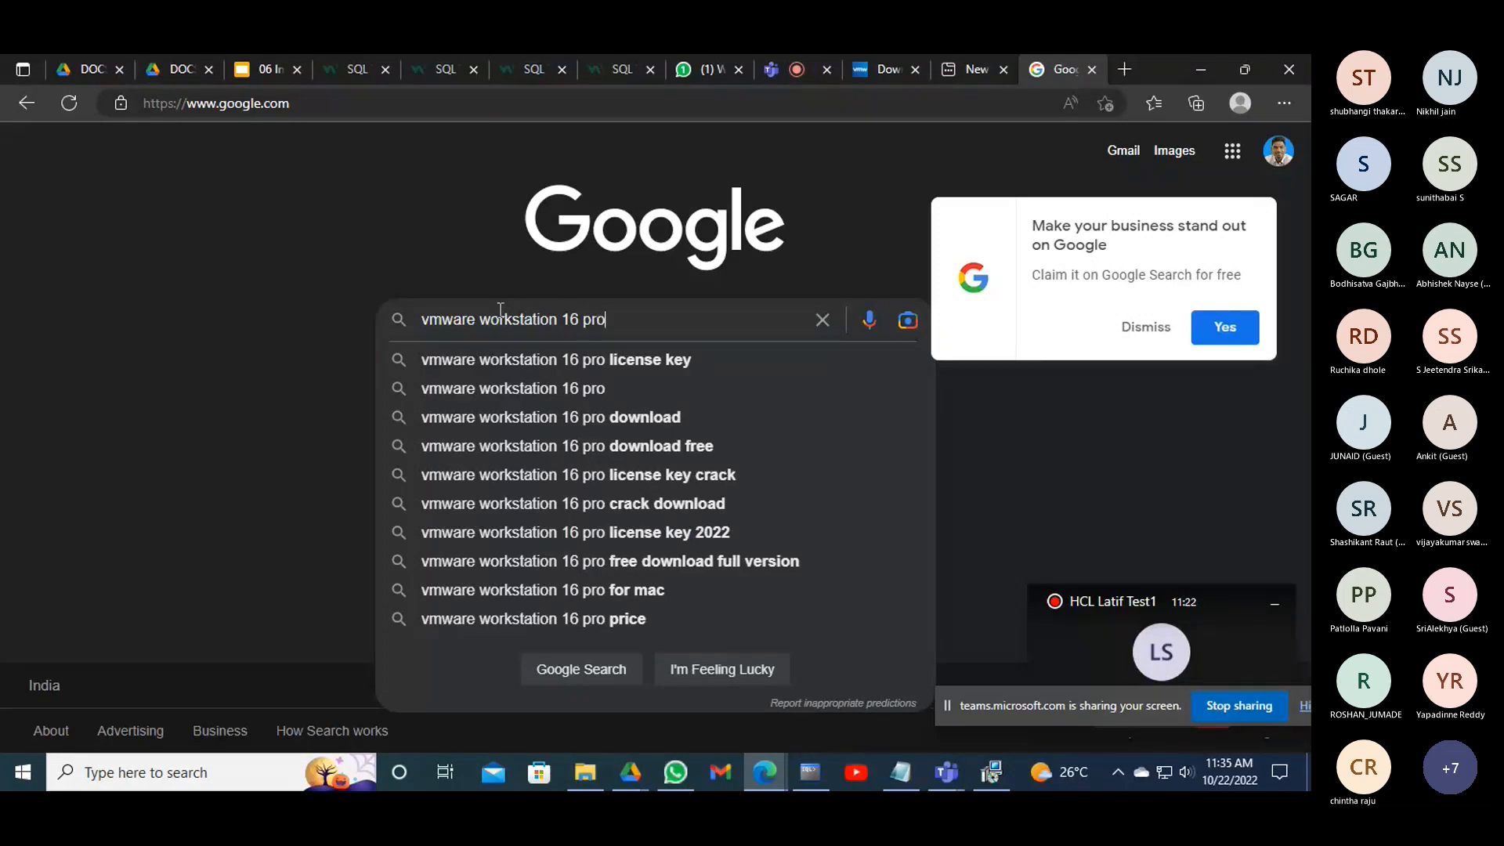
{"action": "left_click", "coordinate": [496, 351]}
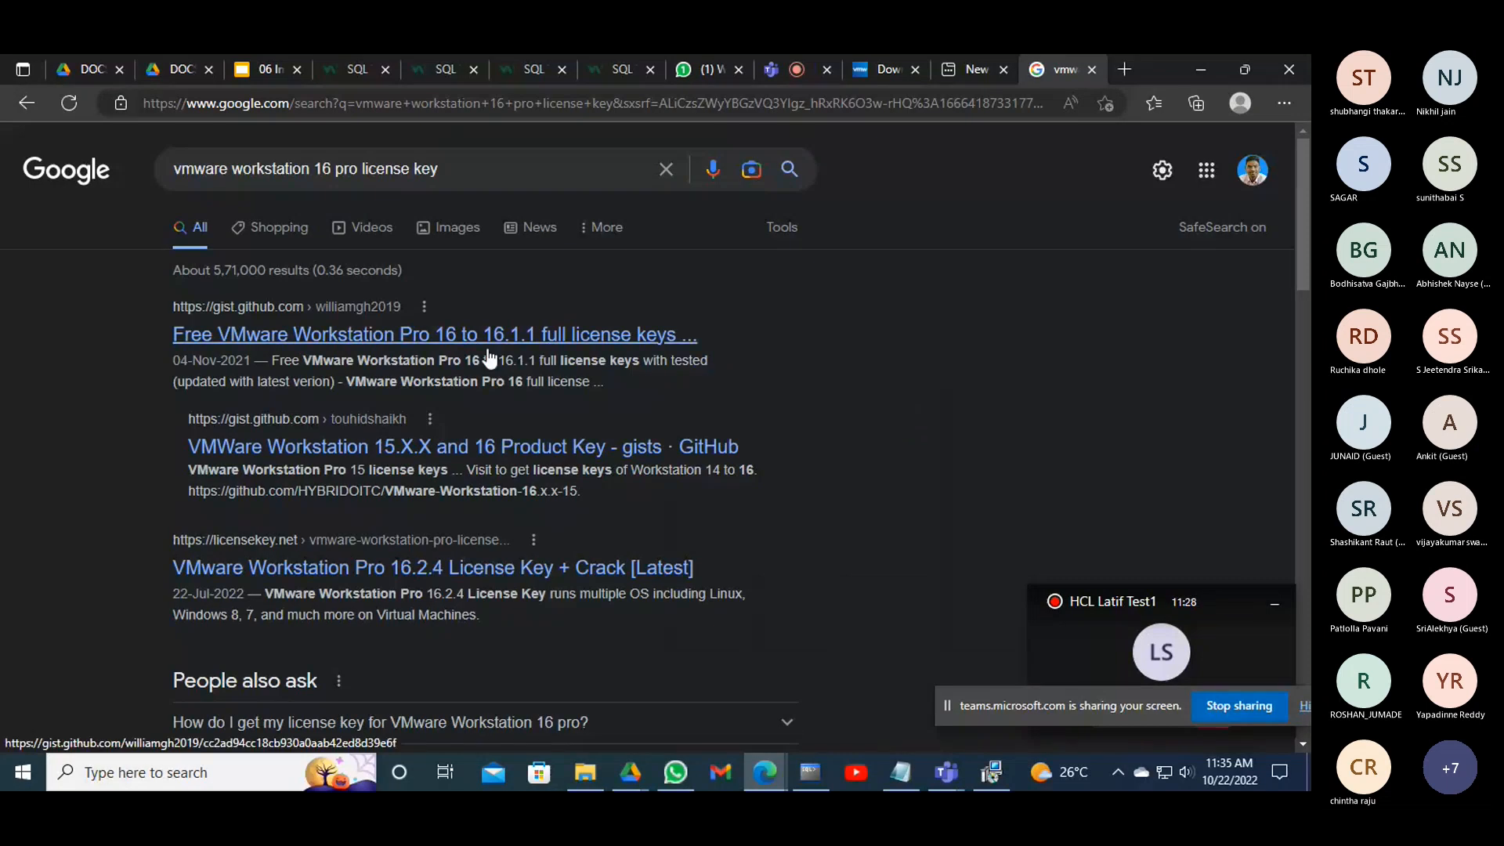
Open the licensekey.net result for VMware Workstation Pro 16.2.4 and examine its license key lists and instructions
{"action": "left_click", "coordinate": [401, 337]}
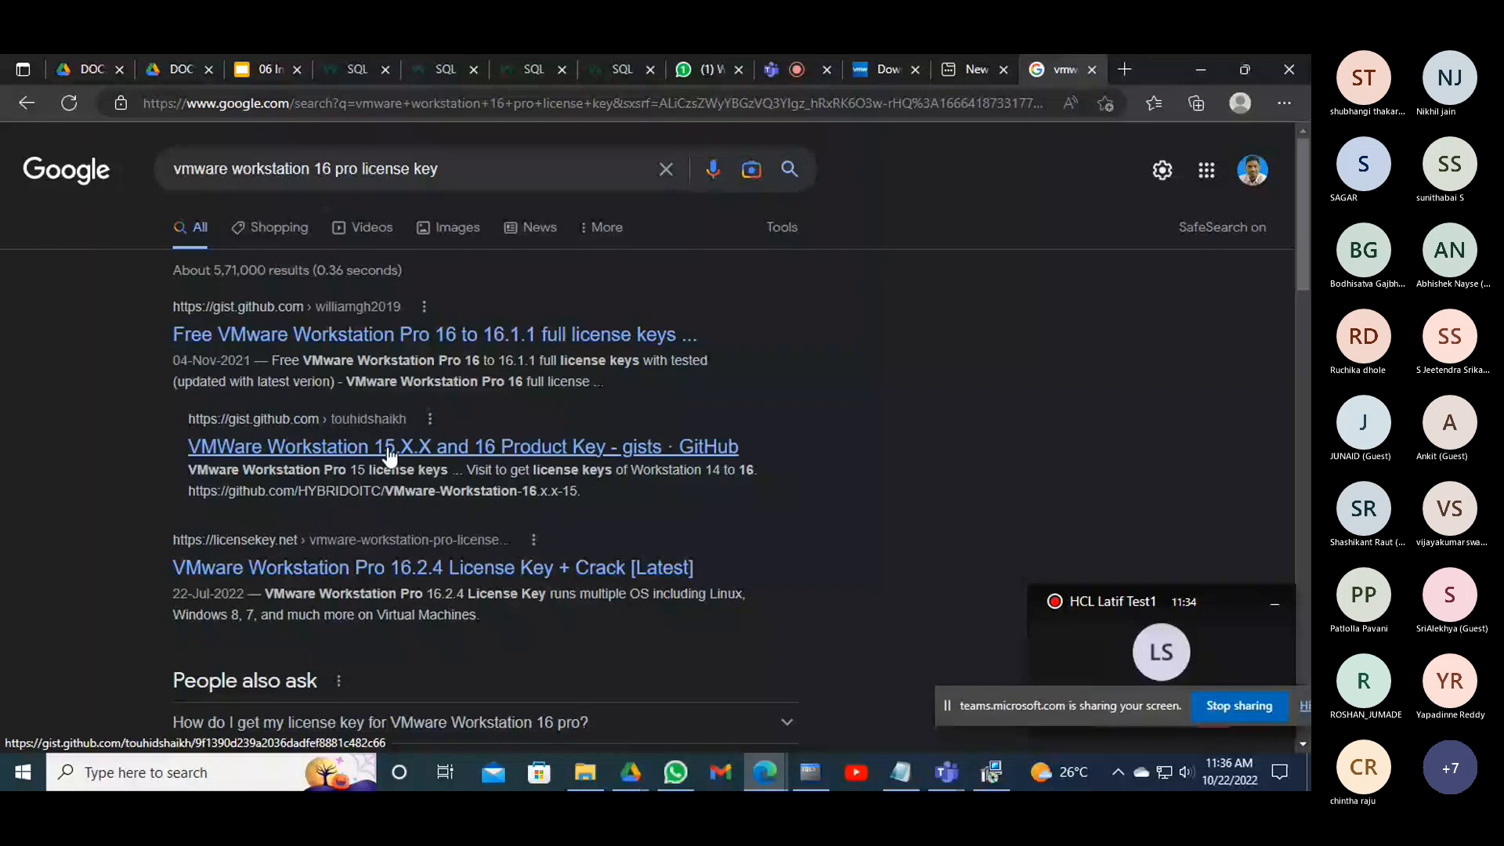
{"action": "left_click", "coordinate": [434, 571]}
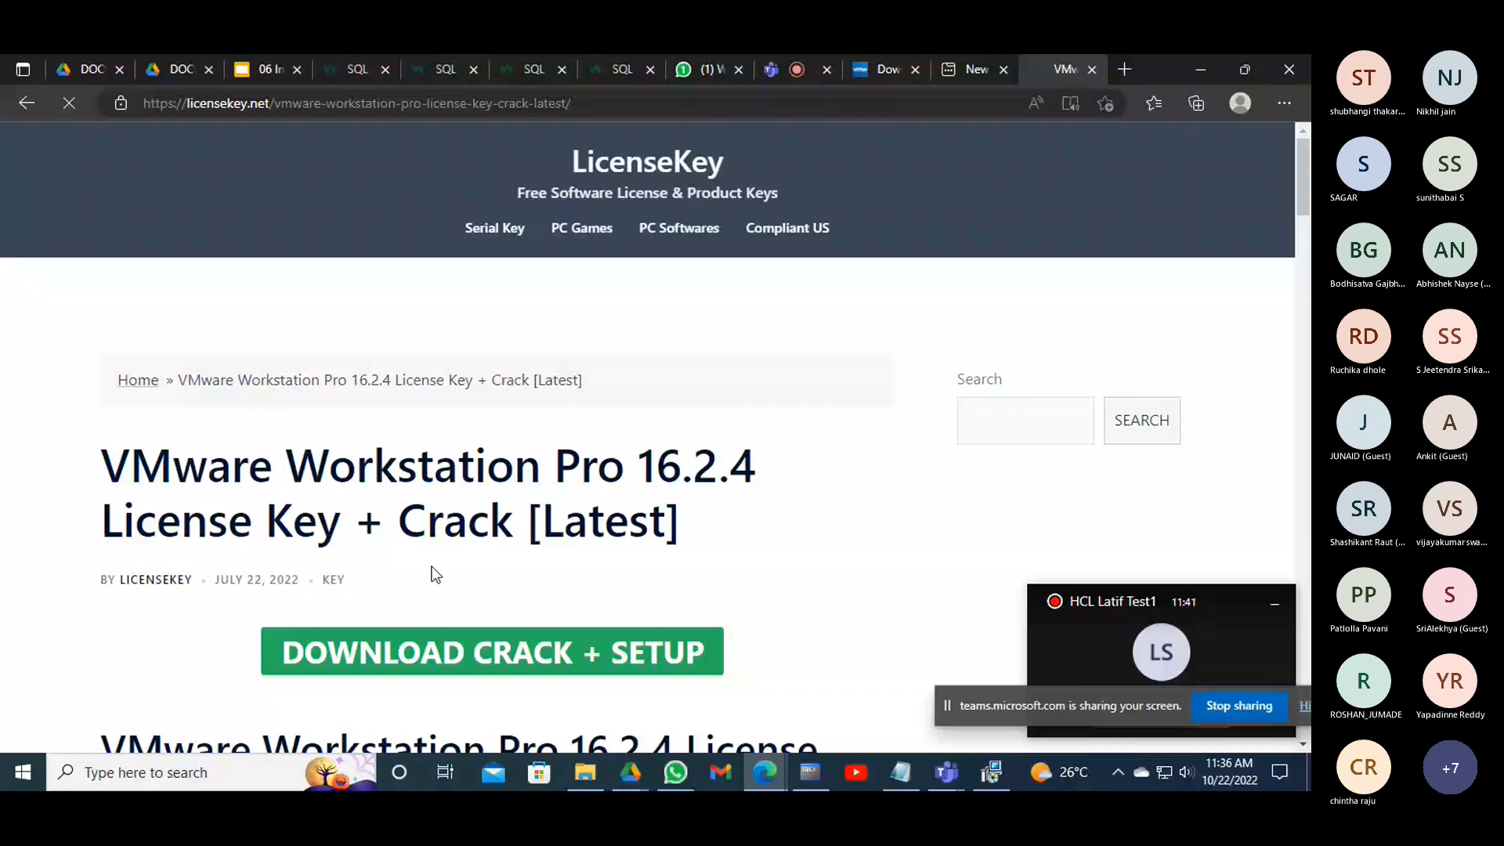
{"action": "scroll", "coordinate": [470, 549], "scroll_direction": "down", "scroll_amount": 20}
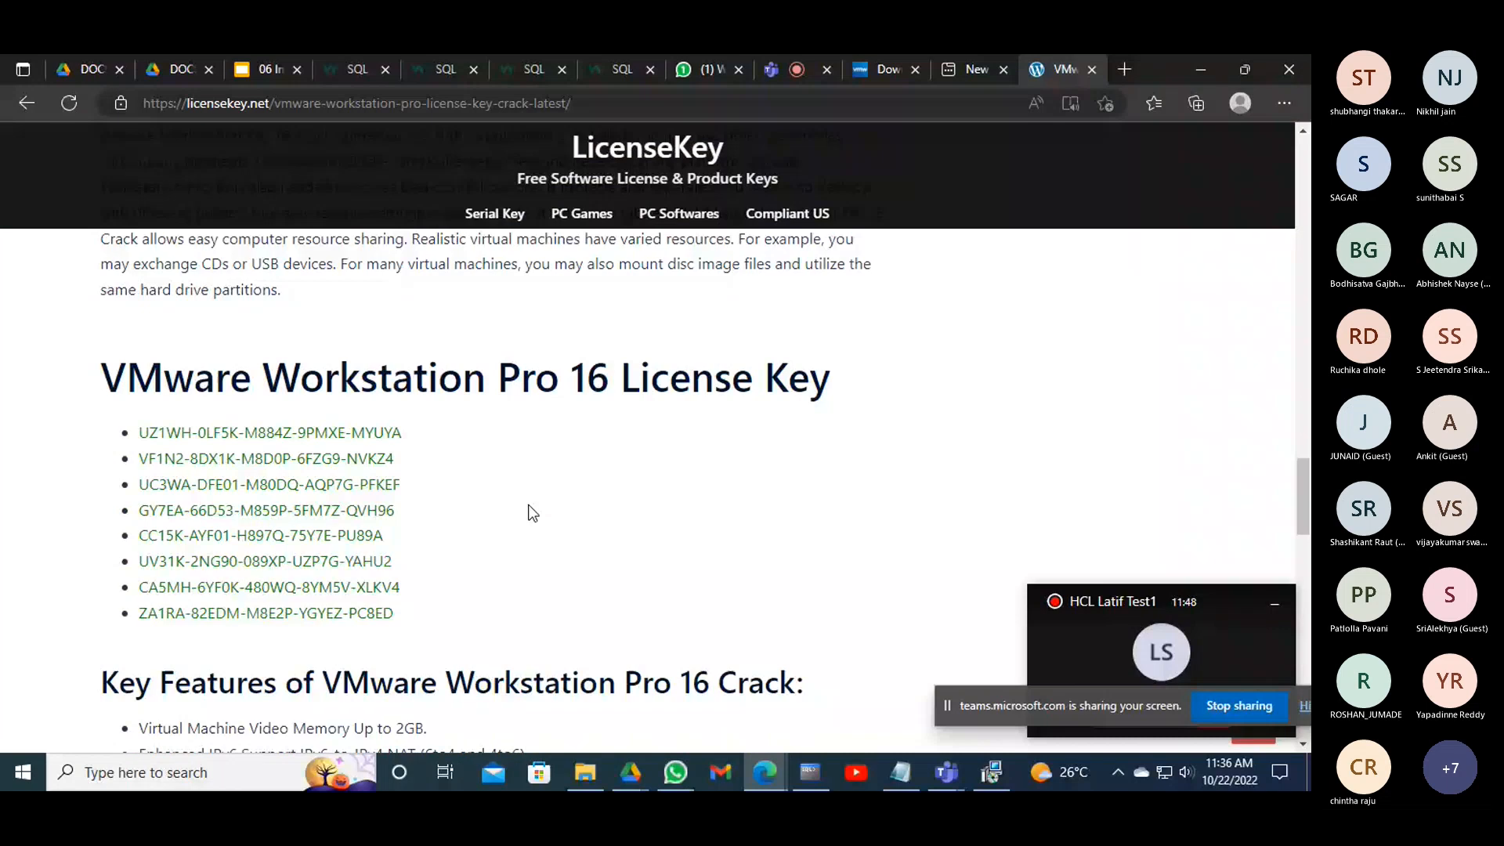
{"action": "scroll", "coordinate": [541, 517], "scroll_direction": "down", "scroll_amount": 7}
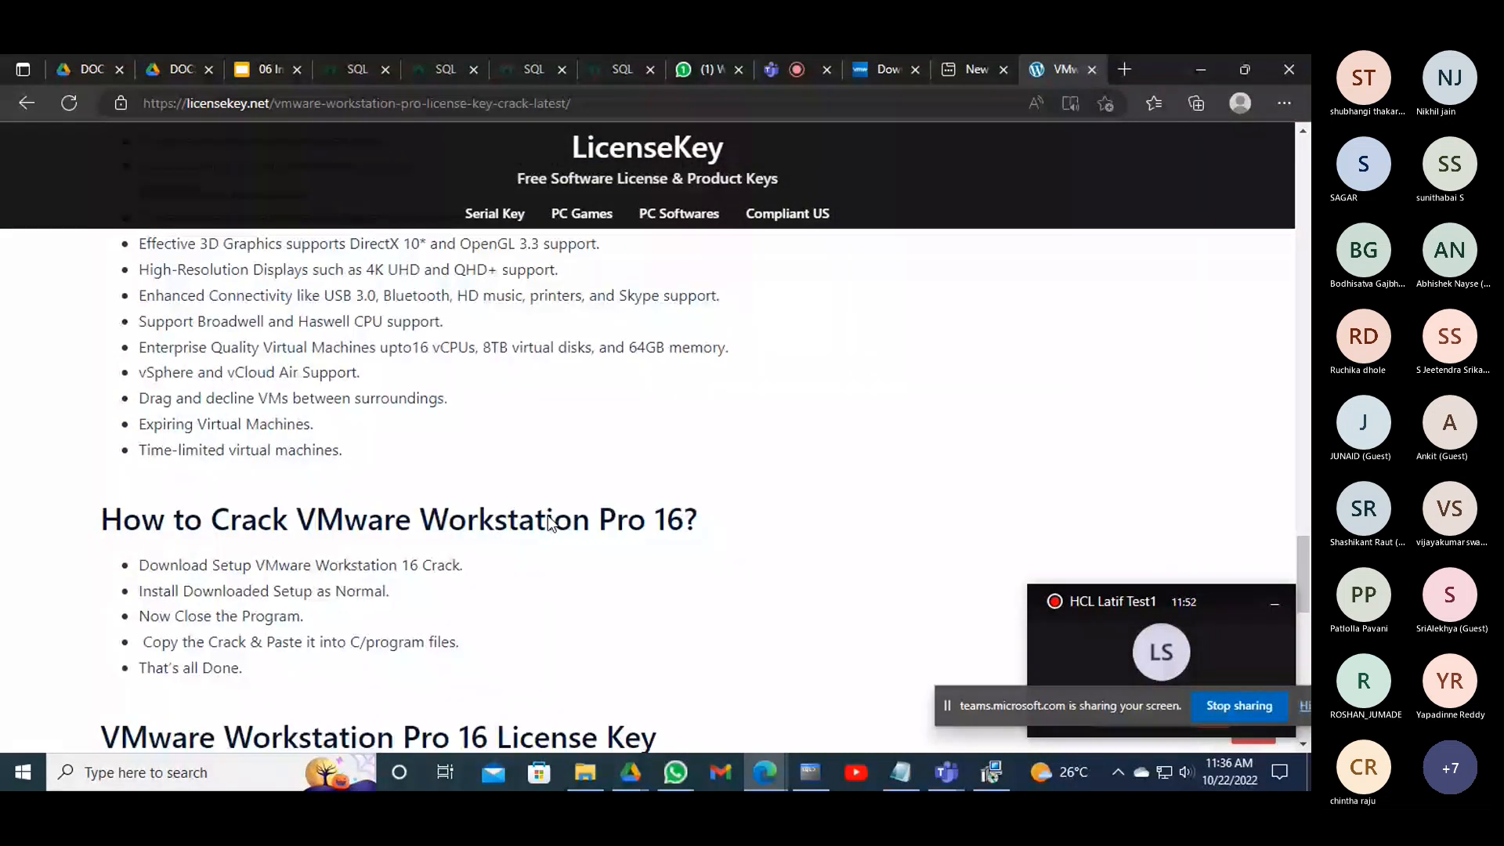
{"action": "scroll", "coordinate": [448, 416], "scroll_direction": "down", "scroll_amount": 5}
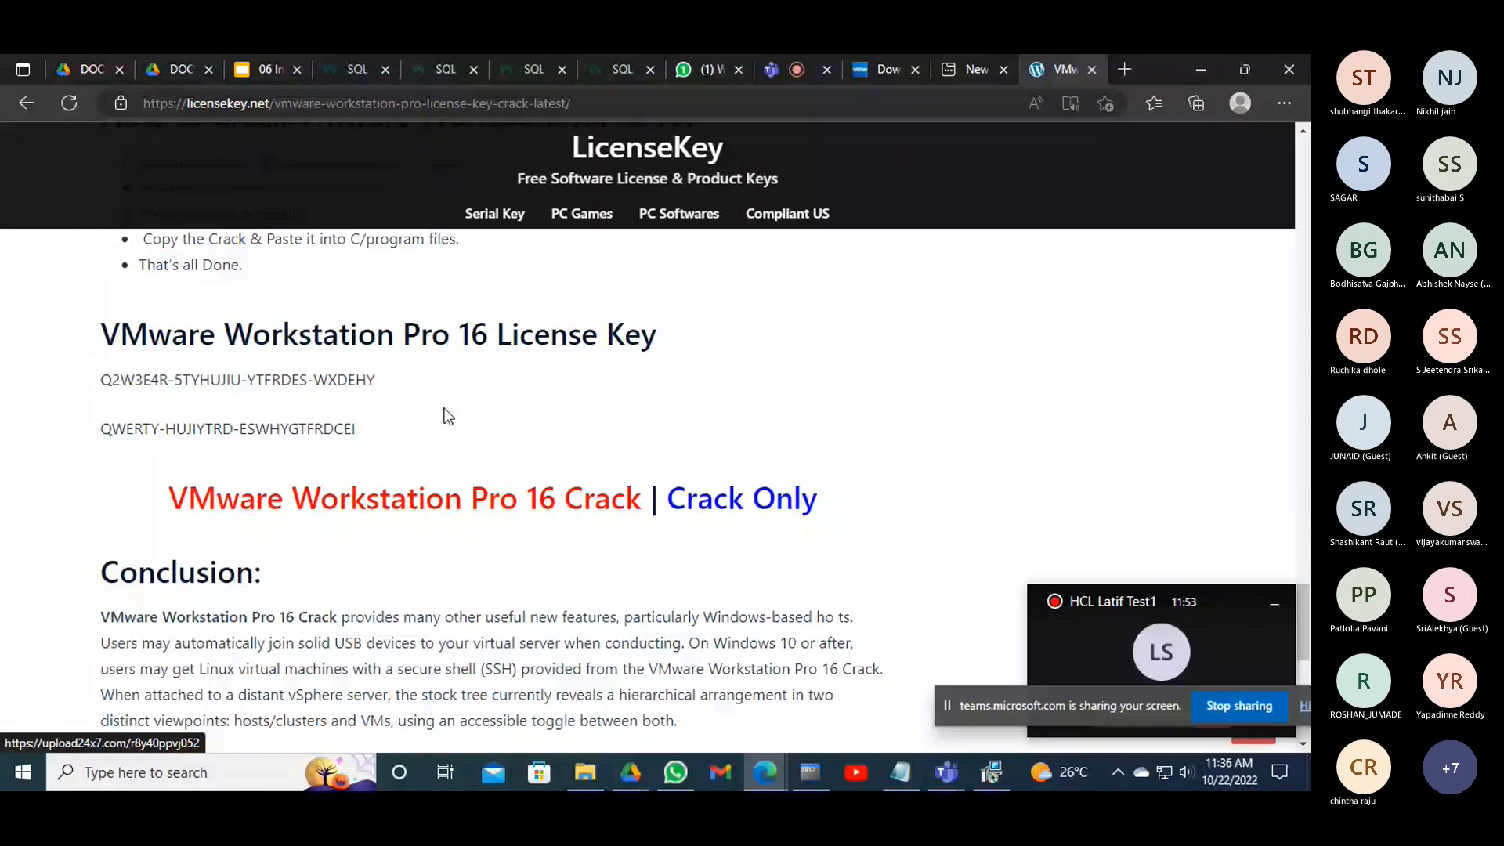
{"action": "scroll", "coordinate": [423, 423], "scroll_direction": "down", "scroll_amount": 1}
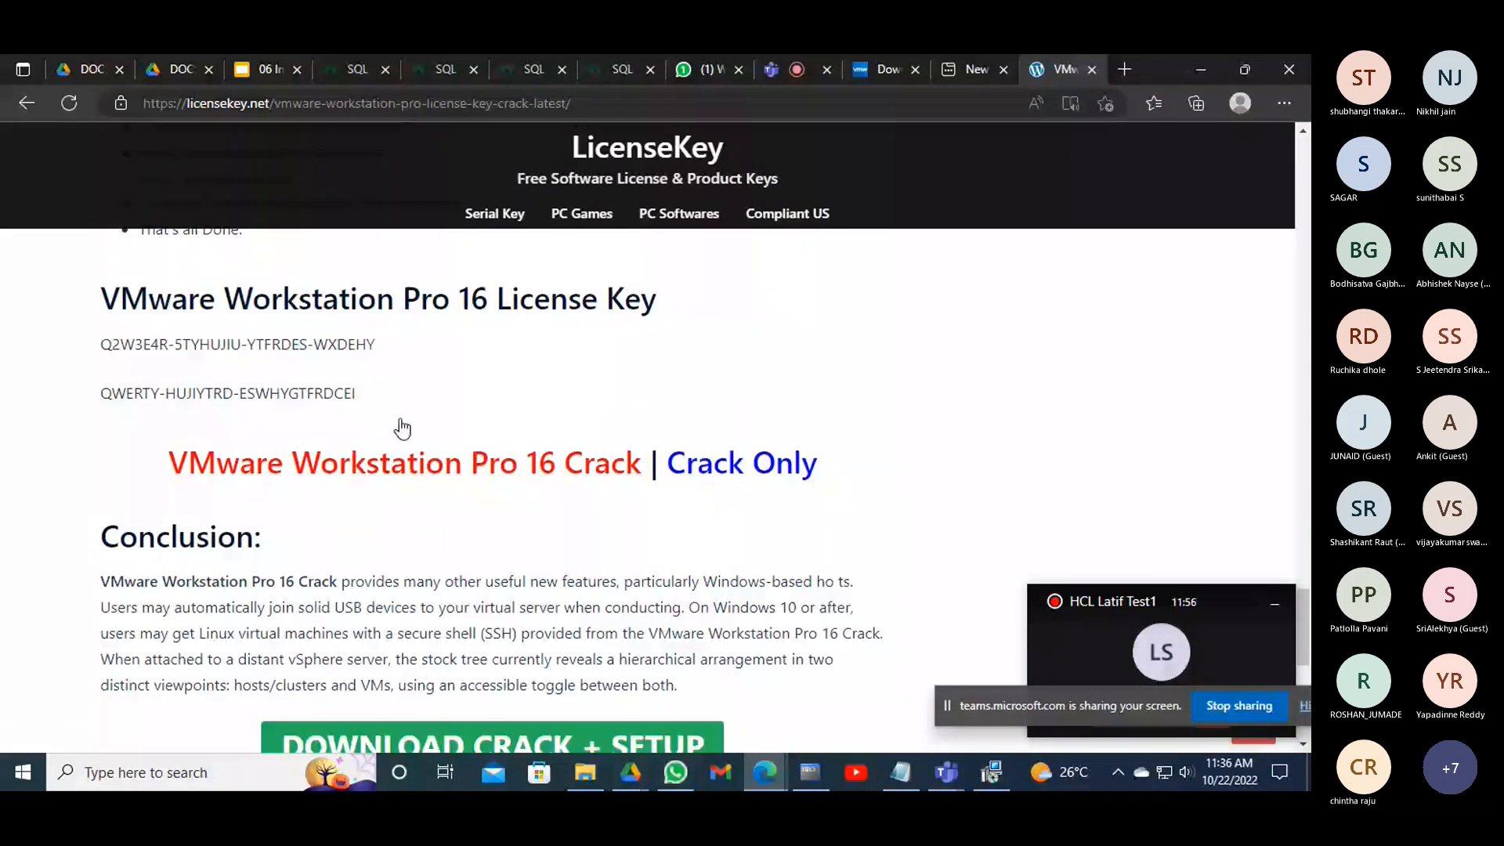
{"action": "scroll", "coordinate": [415, 447], "scroll_direction": "up", "scroll_amount": 5}
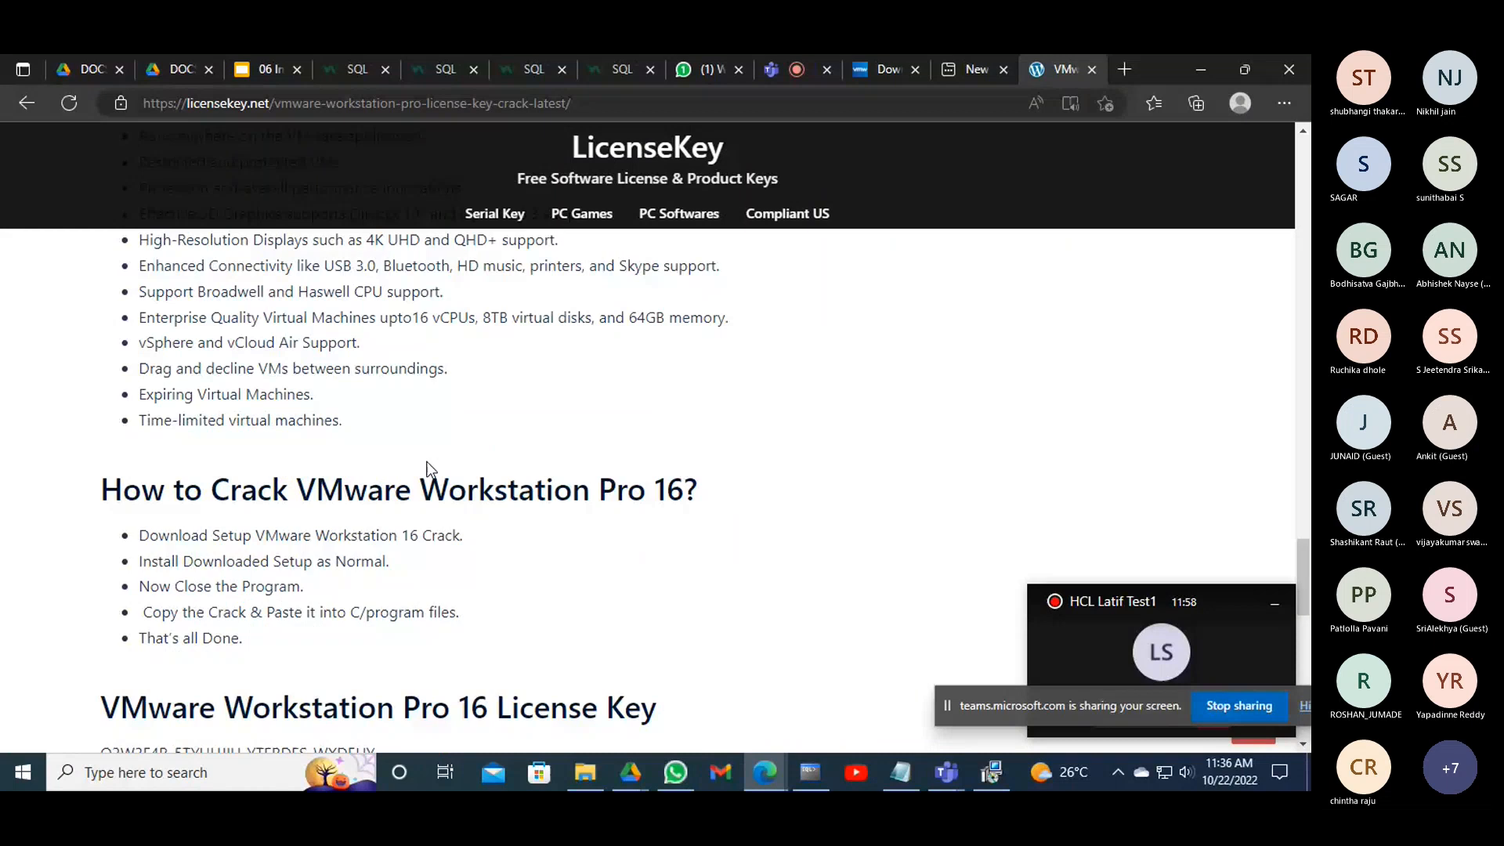
{"action": "scroll", "coordinate": [431, 466], "scroll_direction": "down", "scroll_amount": 2}
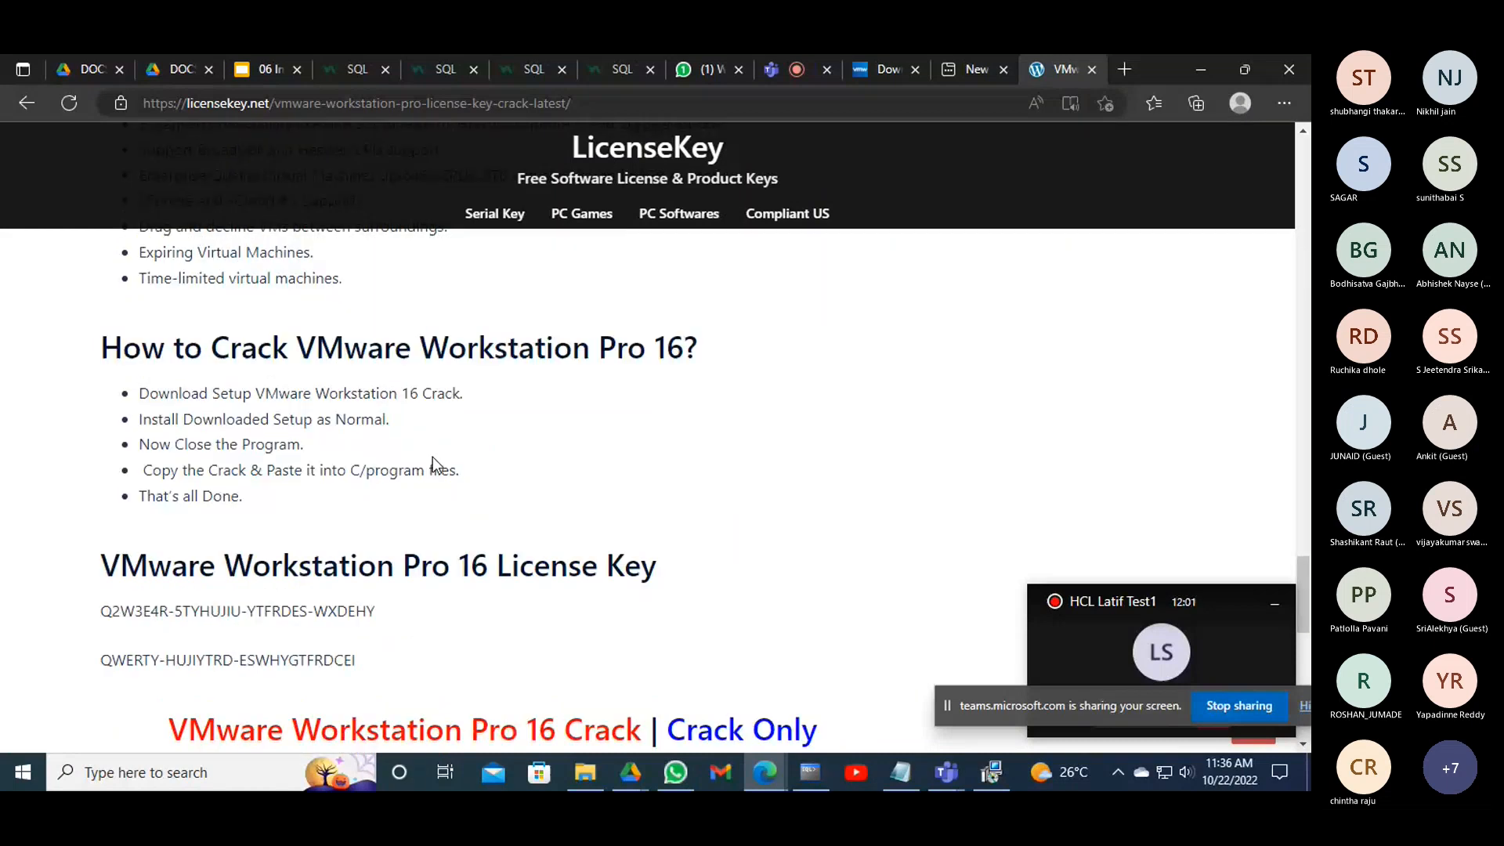
{"action": "scroll", "coordinate": [435, 462], "scroll_direction": "down", "scroll_amount": 5}
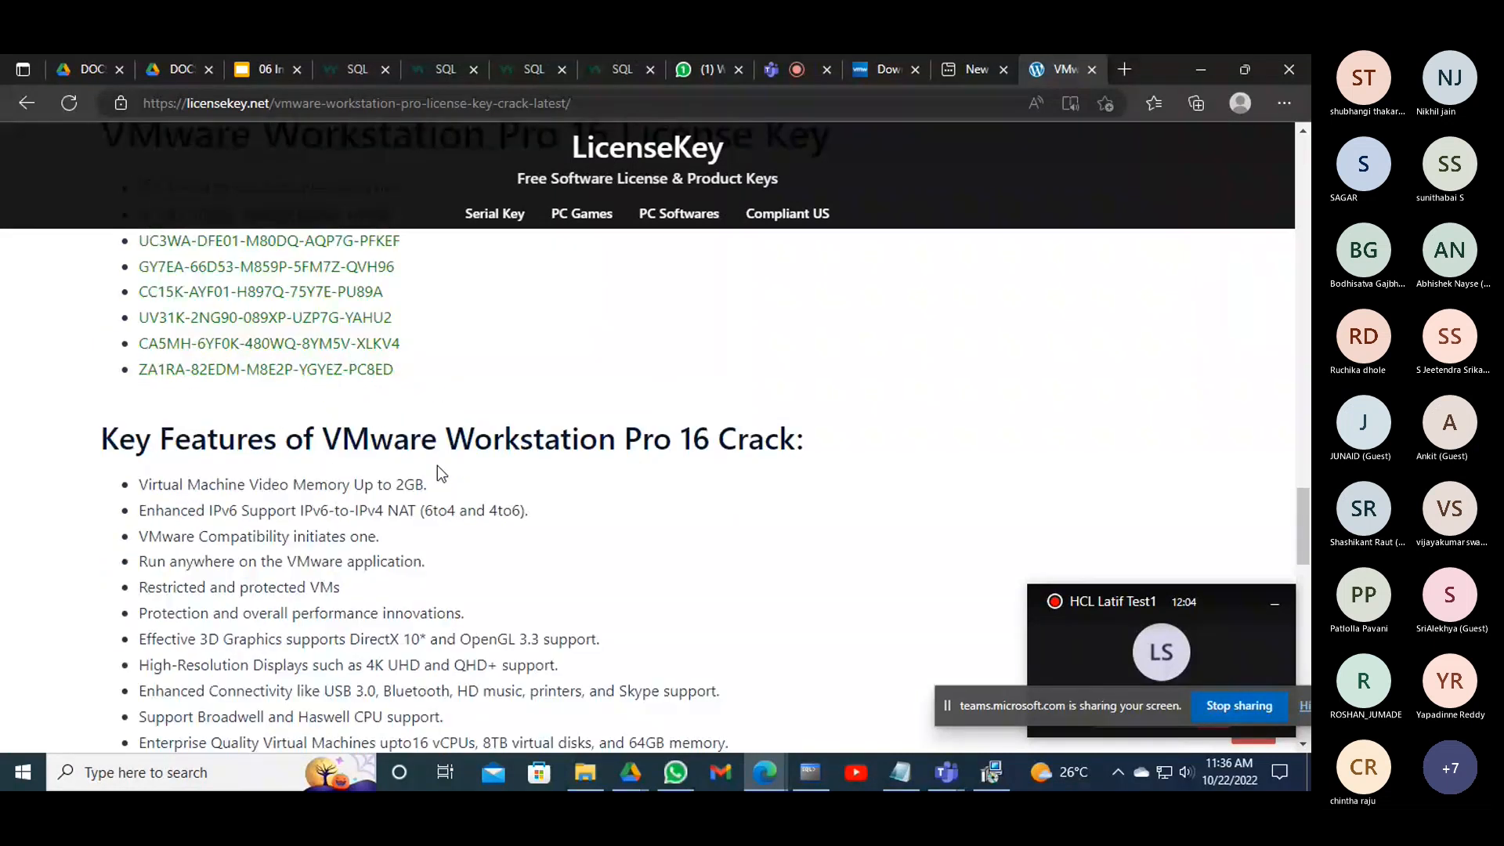
{"action": "scroll", "coordinate": [436, 467], "scroll_direction": "up", "scroll_amount": 2}
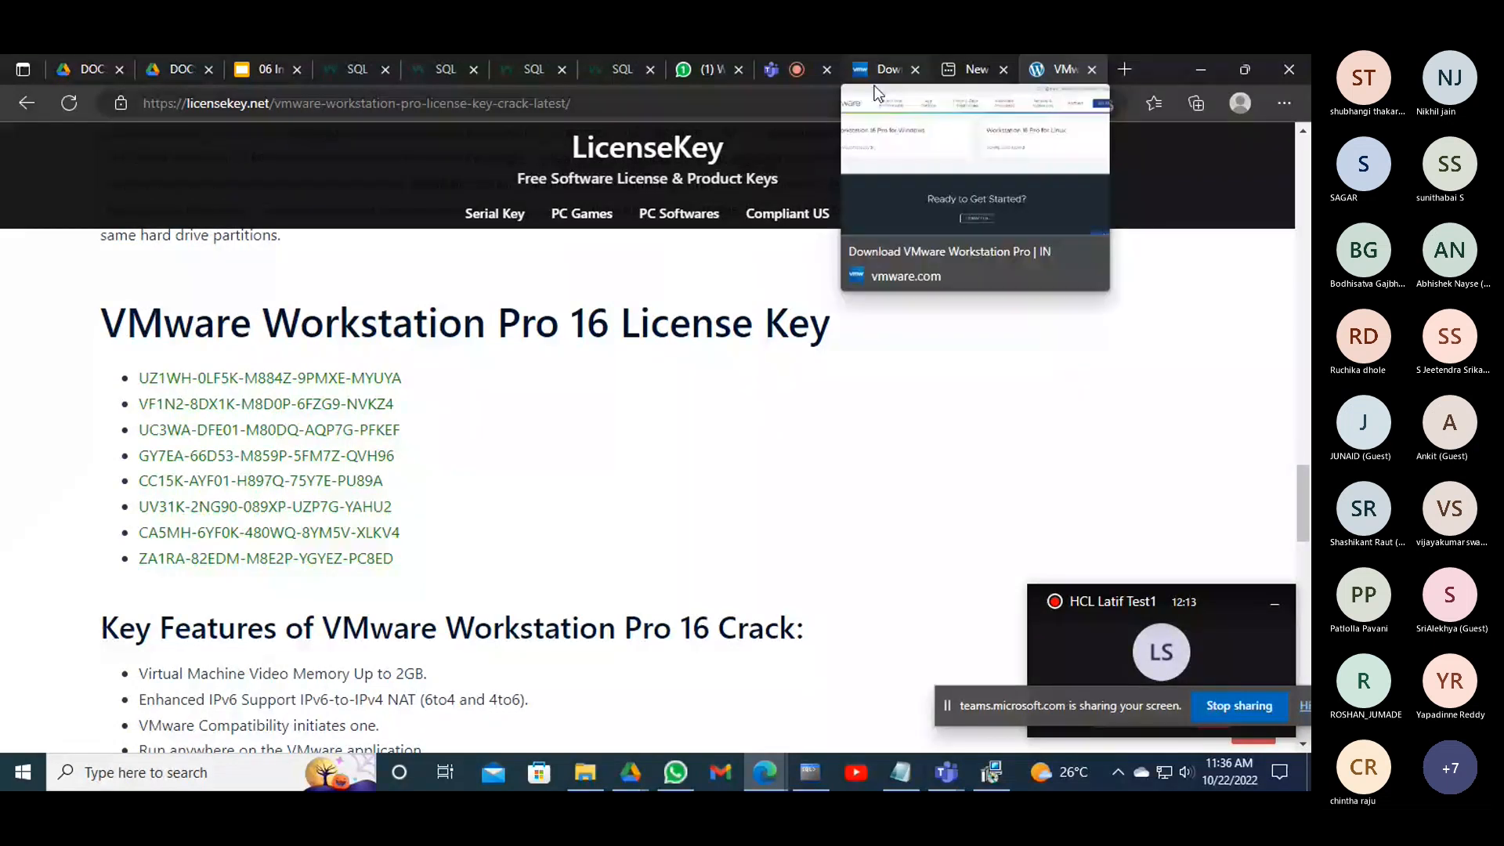
Return to the search results and open the gist.github.com result for VMware Workstation Pro 16 to 16.1.1 in a new tab
{"action": "left_click", "coordinate": [27, 102]}
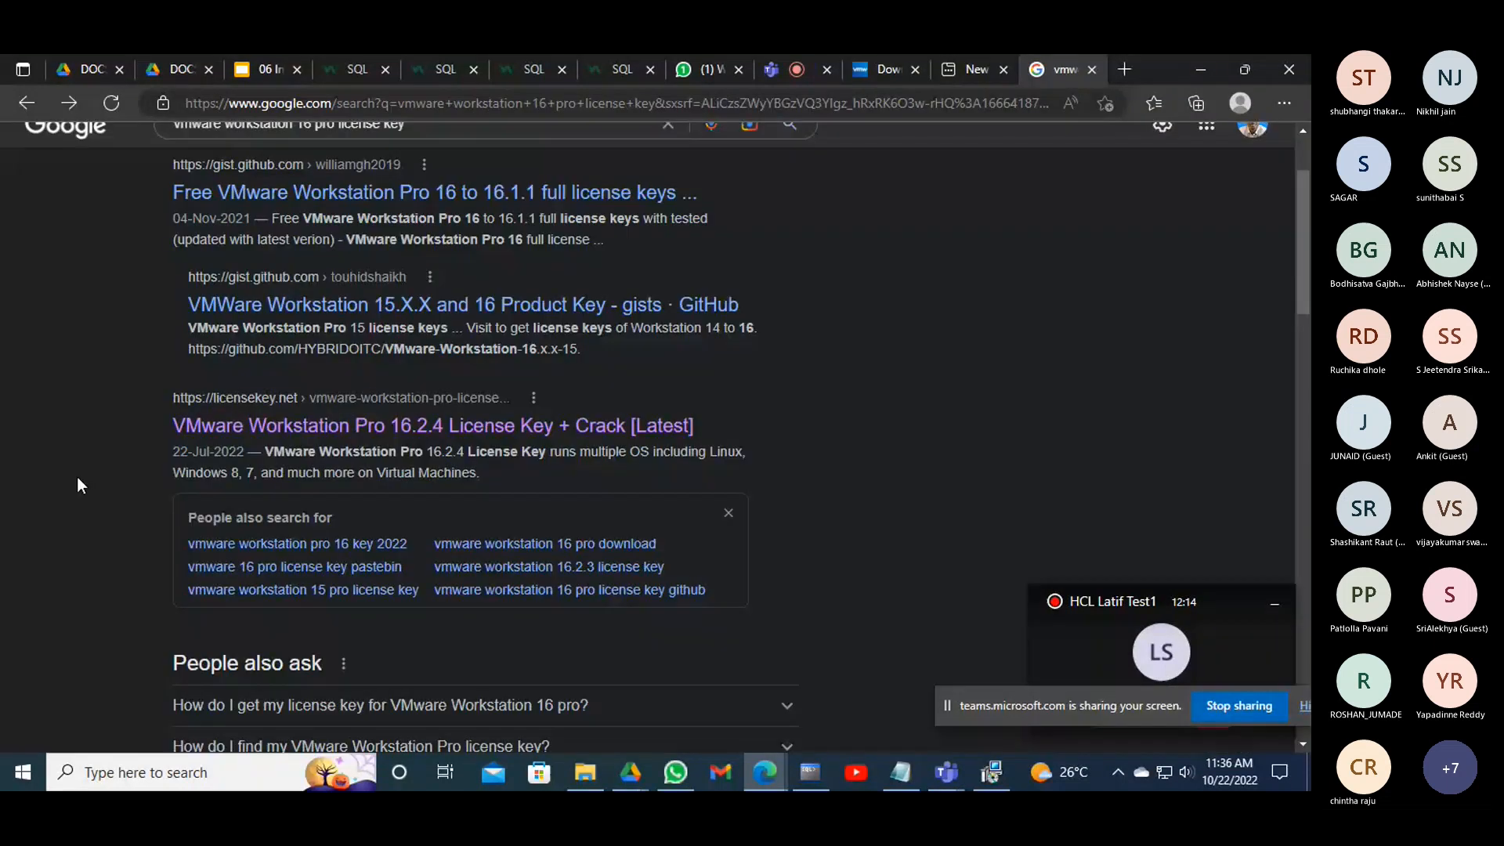
{"action": "scroll", "coordinate": [76, 477], "scroll_direction": "down", "scroll_amount": 8}
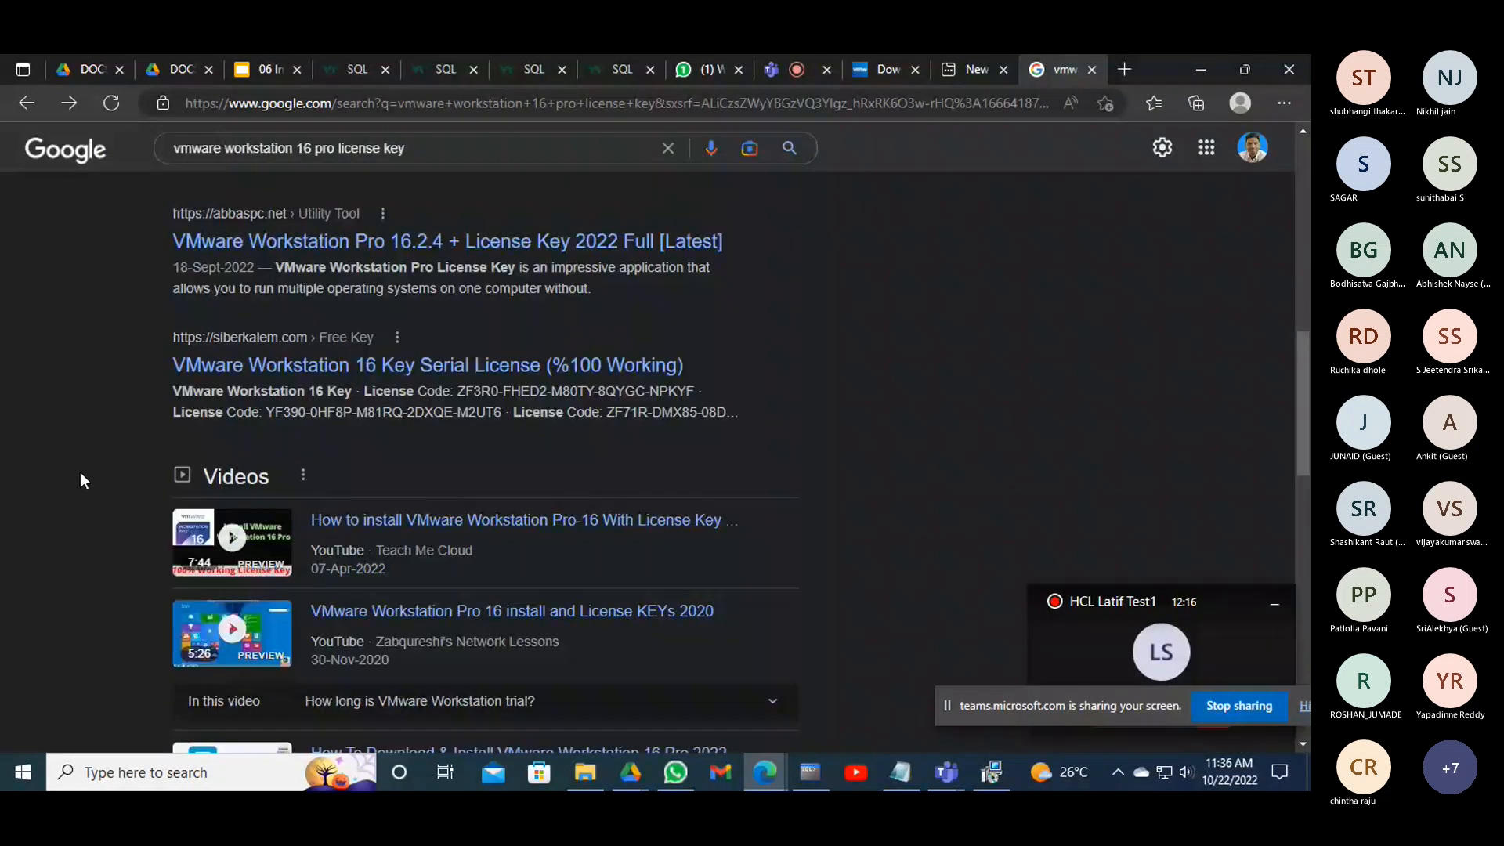
{"action": "scroll", "coordinate": [80, 472], "scroll_direction": "up", "scroll_amount": 10}
{"action": "right_click", "coordinate": [405, 335]}
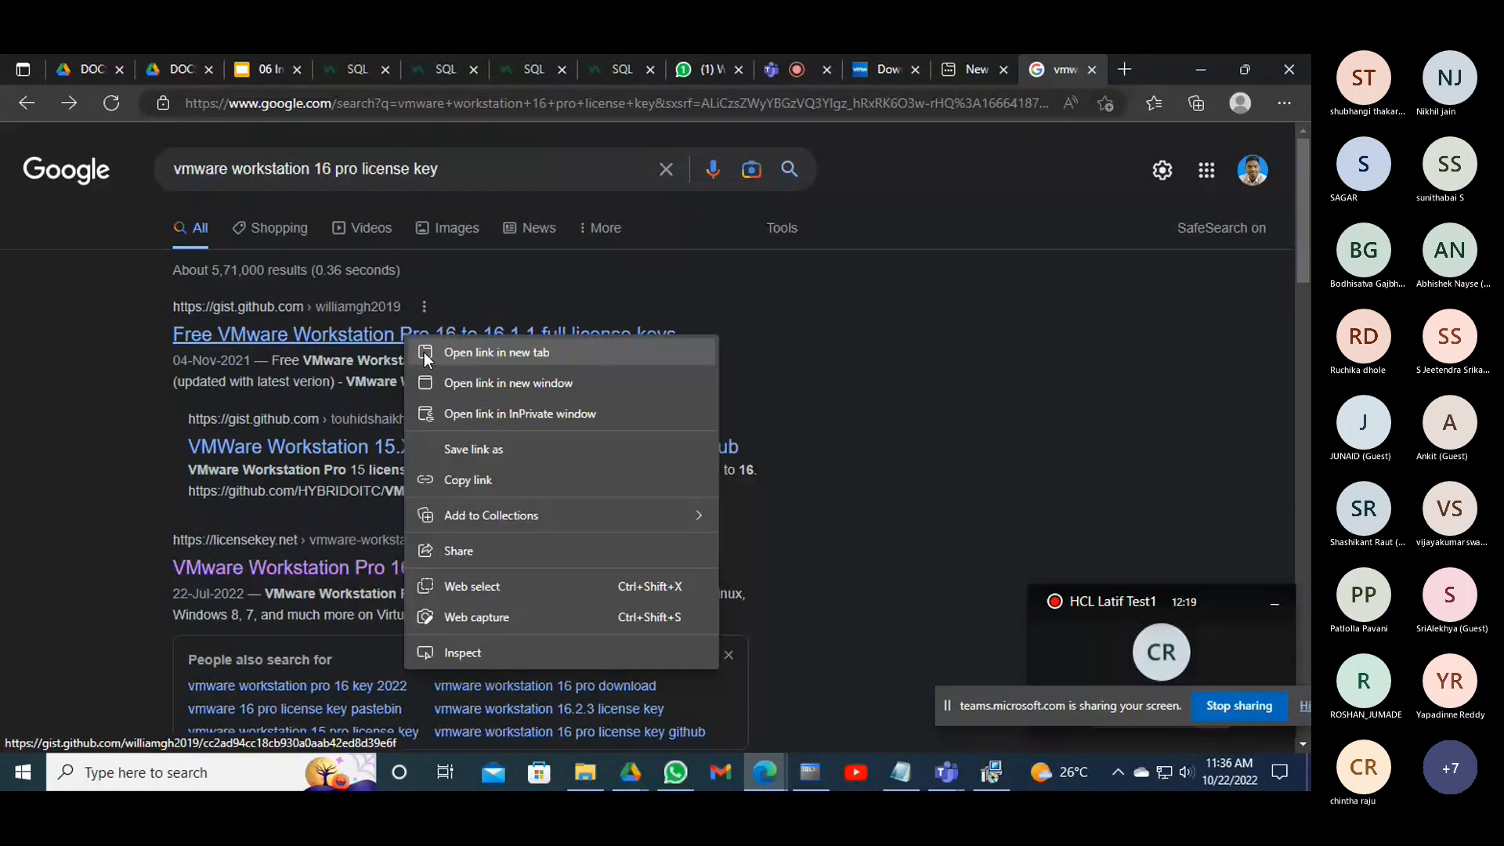
{"action": "left_click", "coordinate": [427, 354]}
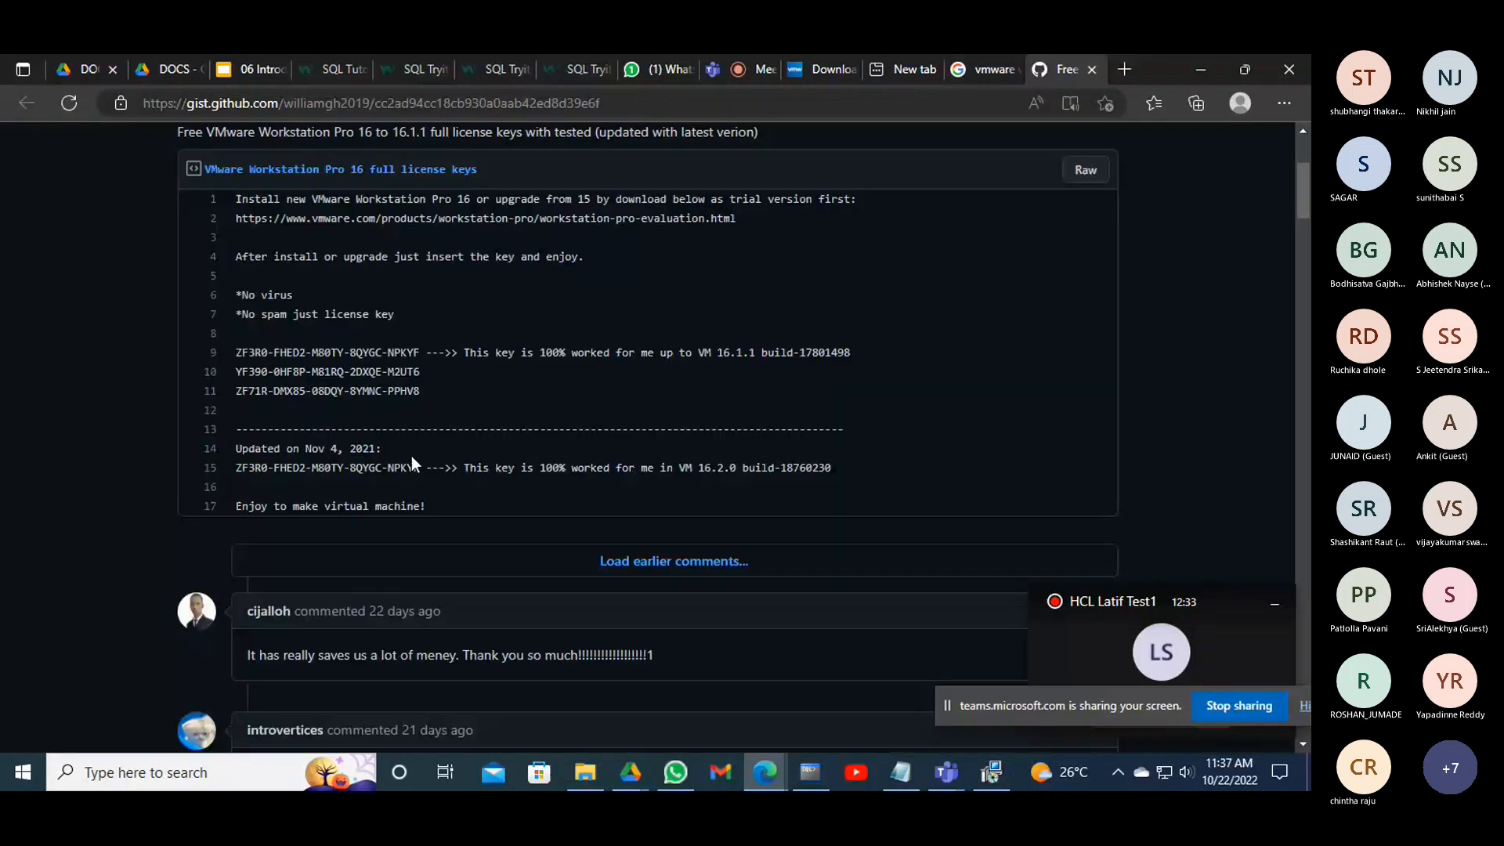
Copy the license key listed for version 16.2.0 under the Nov 4, 2021 update in the gist
{"action": "left_click_drag", "start_coordinate": [714, 473], "coordinate": [735, 467]}
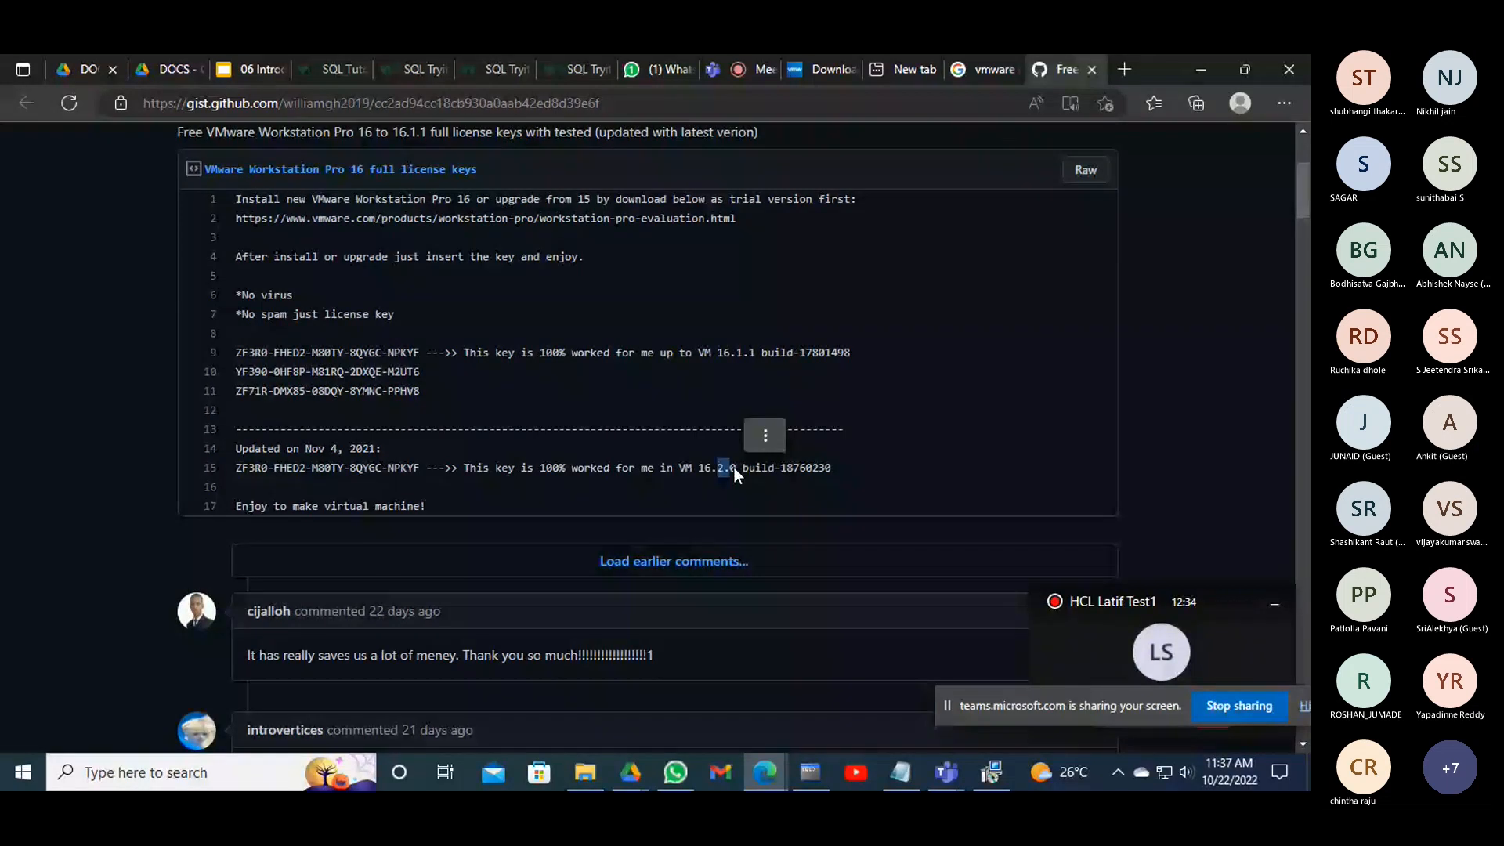
{"action": "left_click", "coordinate": [417, 462]}
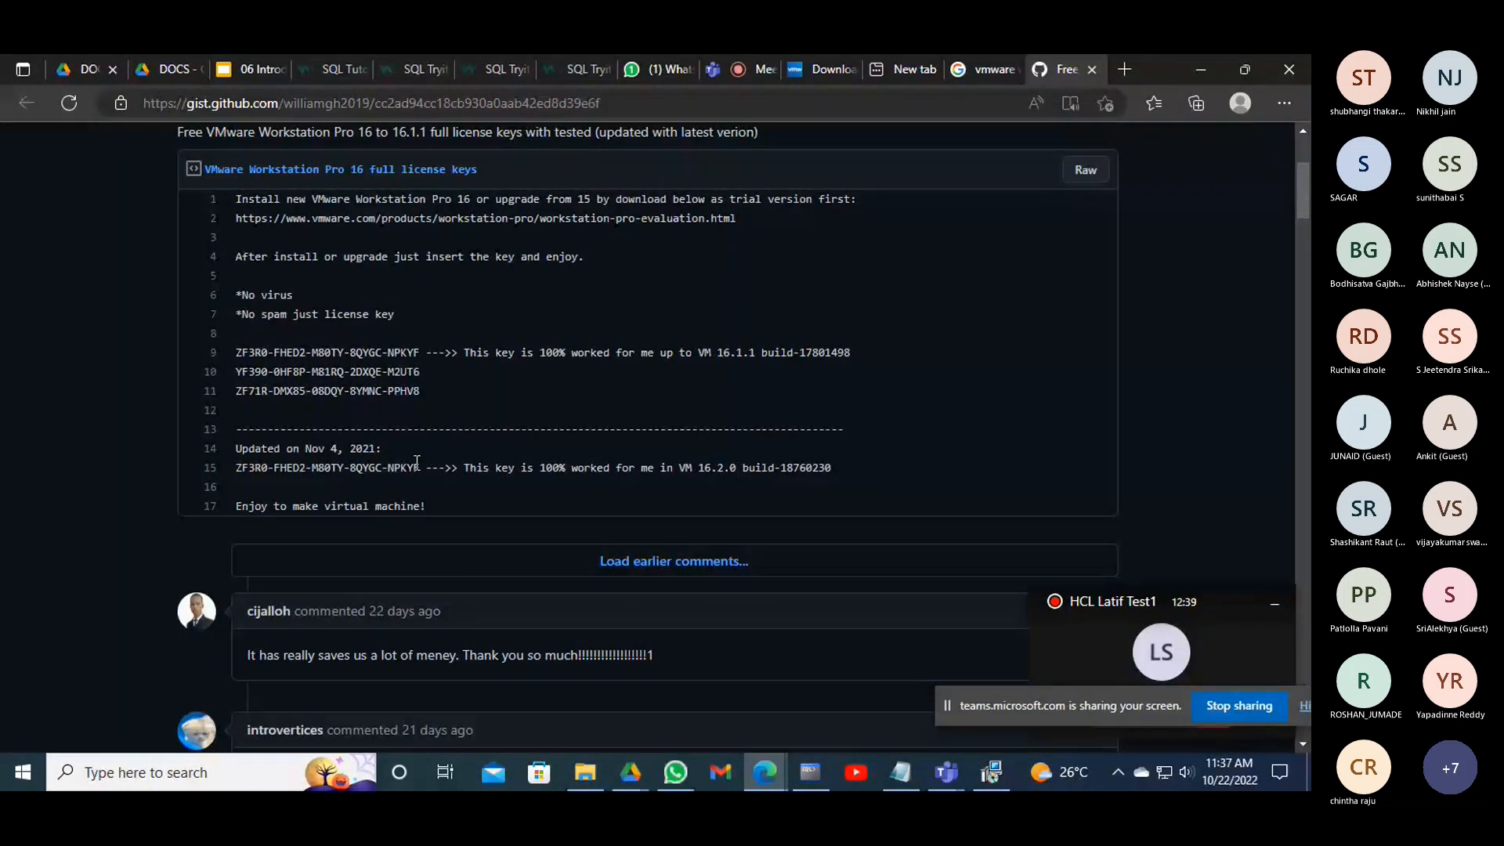
{"action": "left_click_drag", "start_coordinate": [420, 468], "coordinate": [249, 463]}
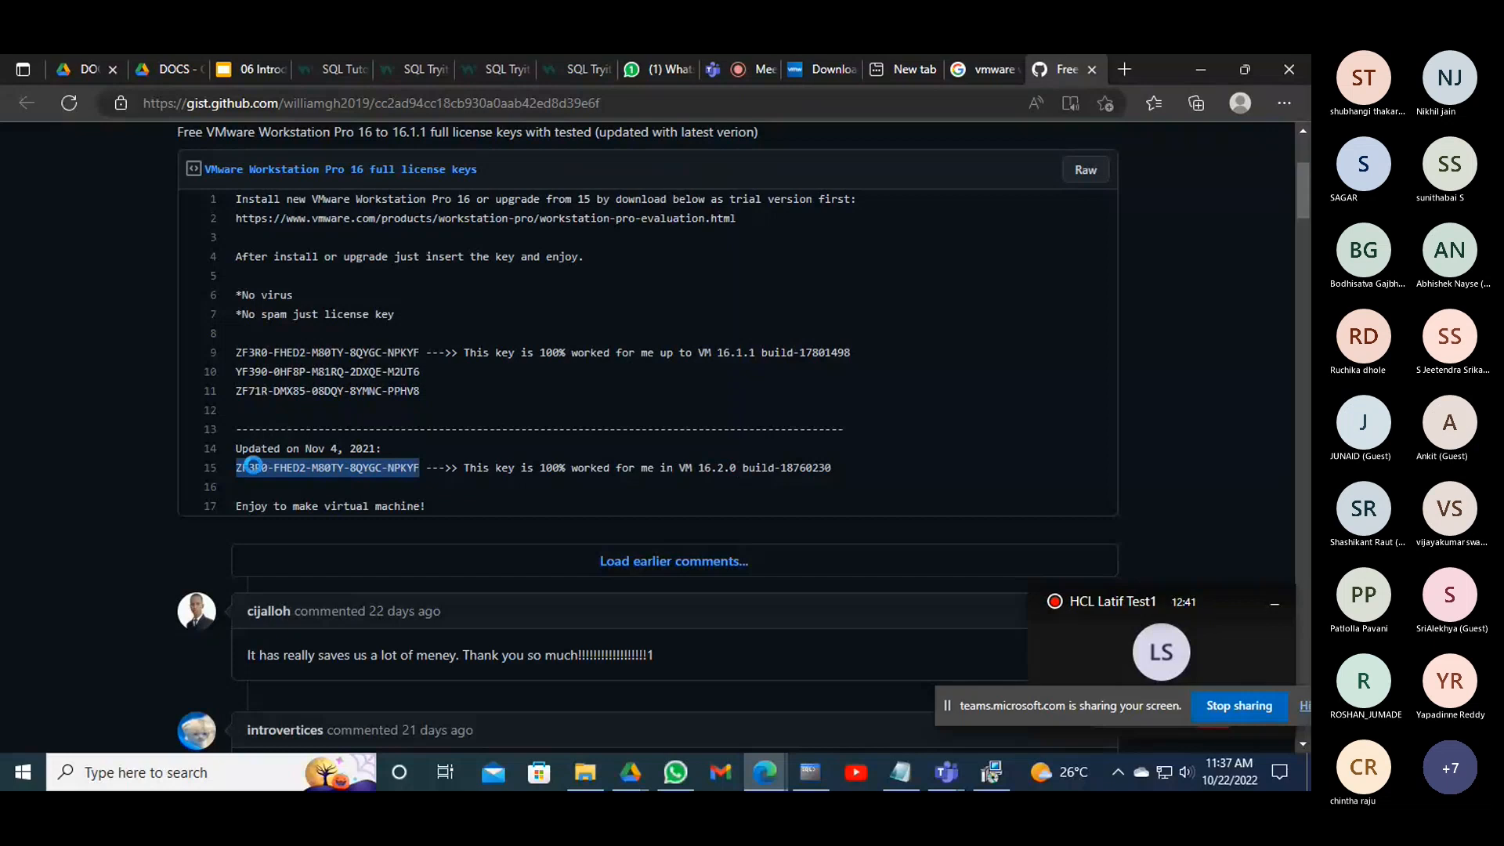
{"action": "right_click", "coordinate": [252, 466]}
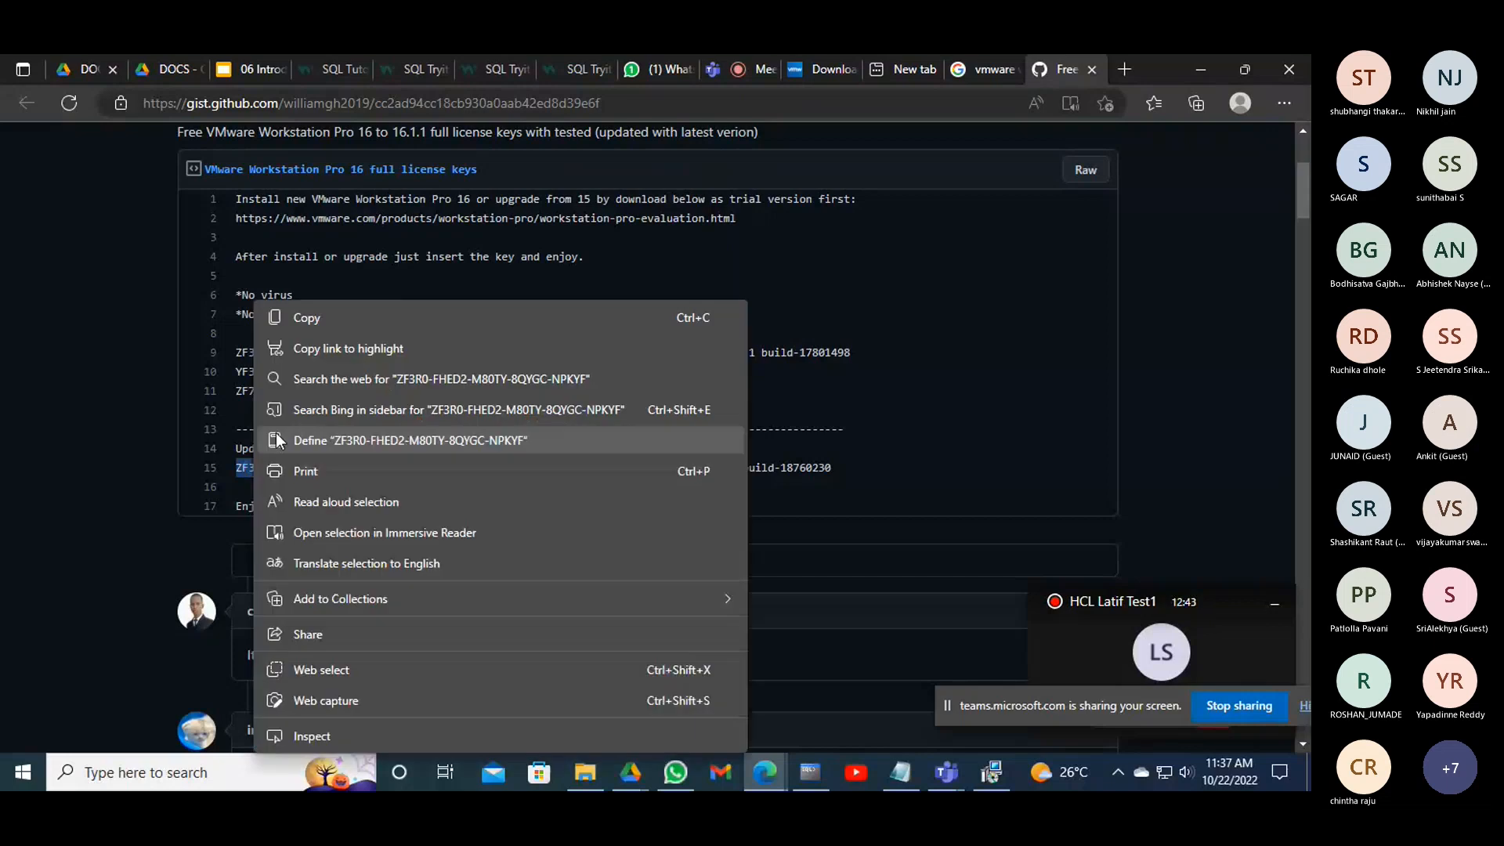
{"action": "left_click", "coordinate": [330, 318]}
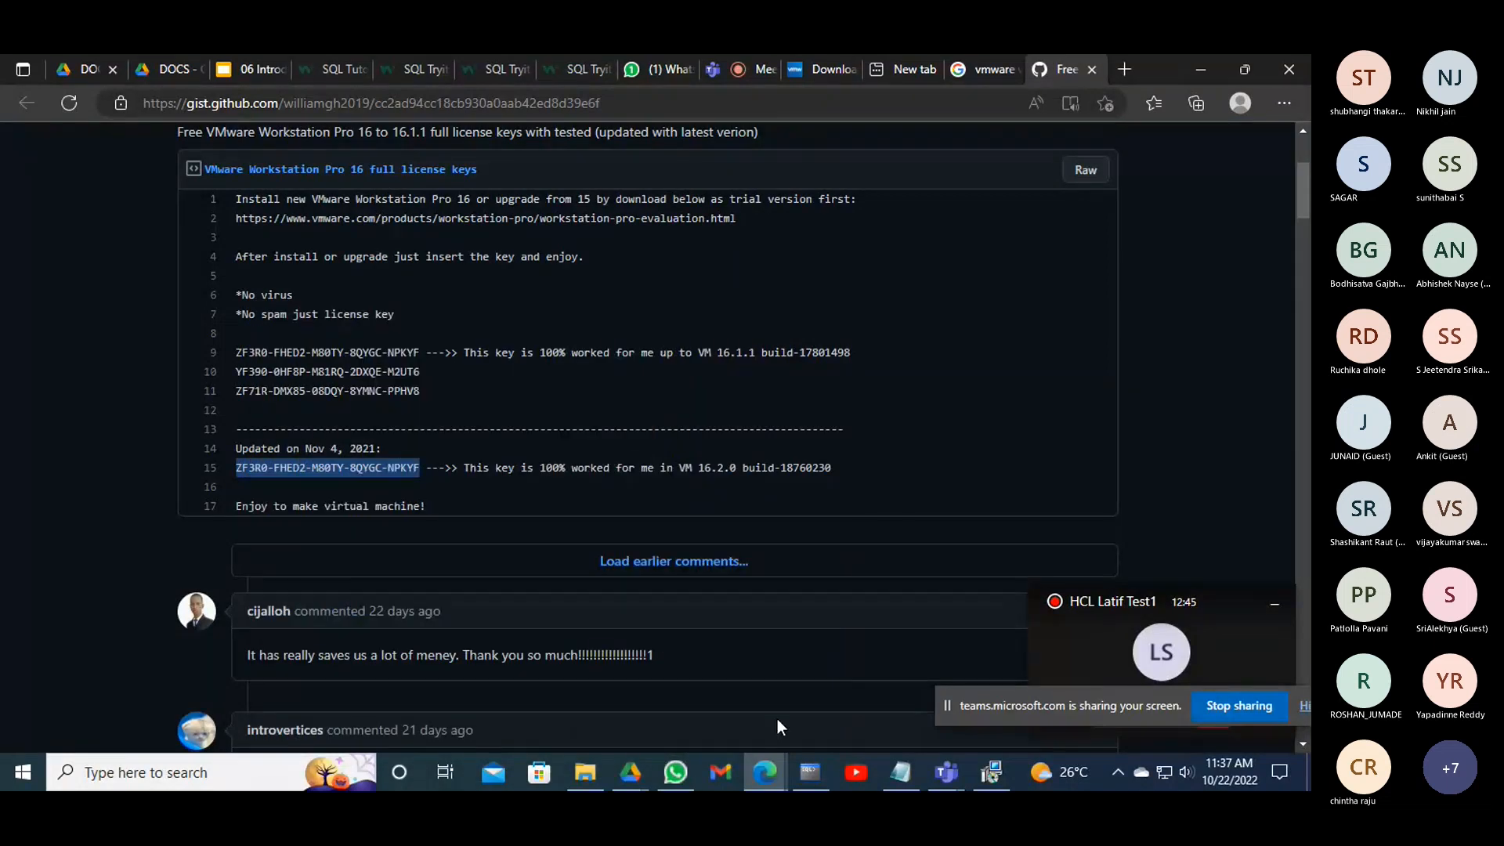
Switch to the Teams meeting window, post the copied license key in the meeting chat, and minimize the meeting window
{"action": "mouse_move", "coordinate": [946, 773]}
{"action": "left_click", "coordinate": [929, 731]}
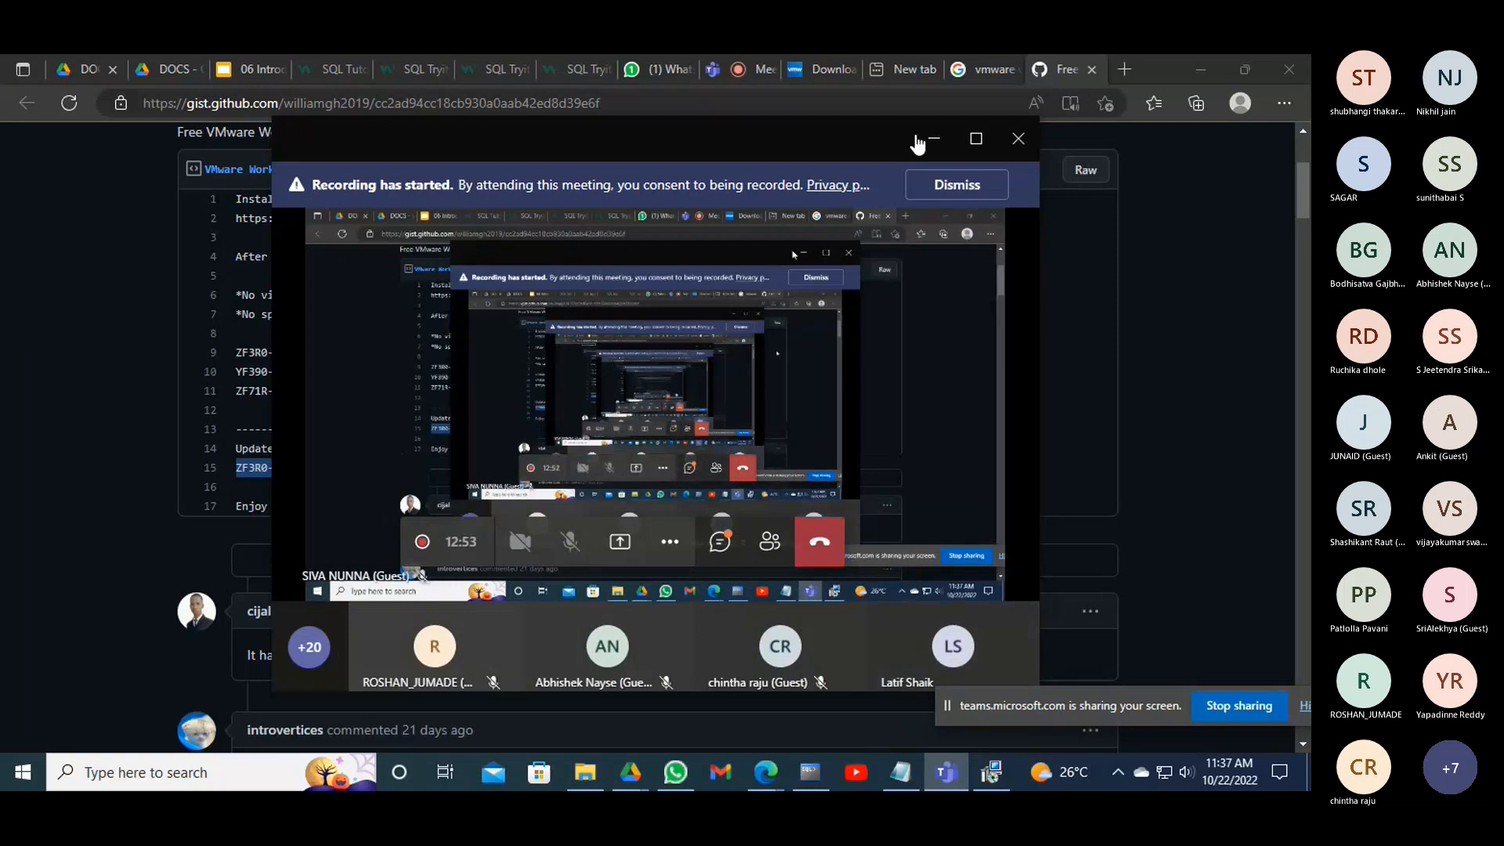
{"action": "left_click", "coordinate": [731, 563]}
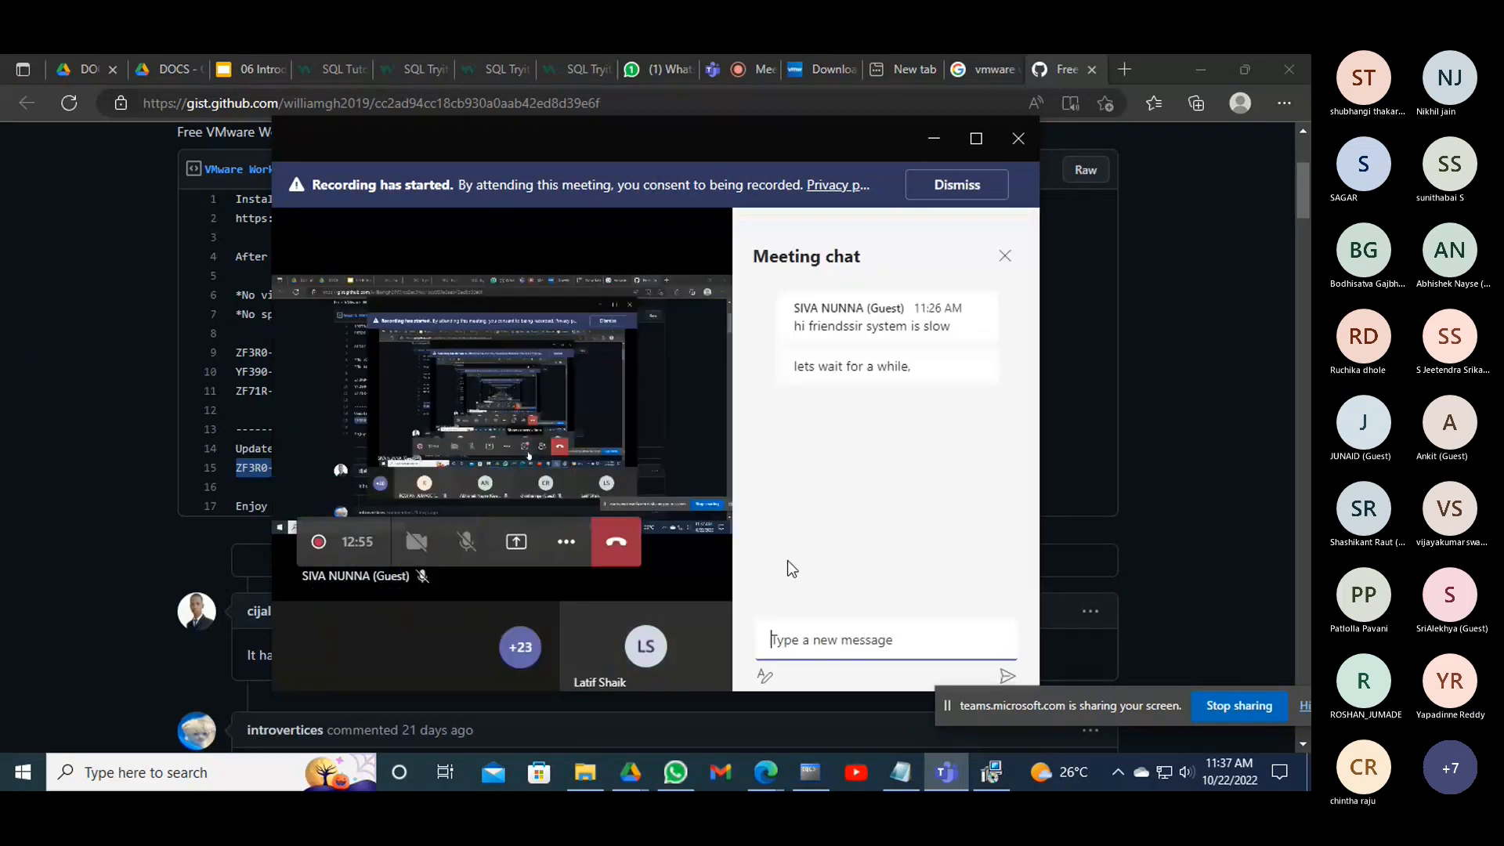
{"action": "left_click", "coordinate": [829, 631]}
{"action": "key", "text": "ctrl+v"}
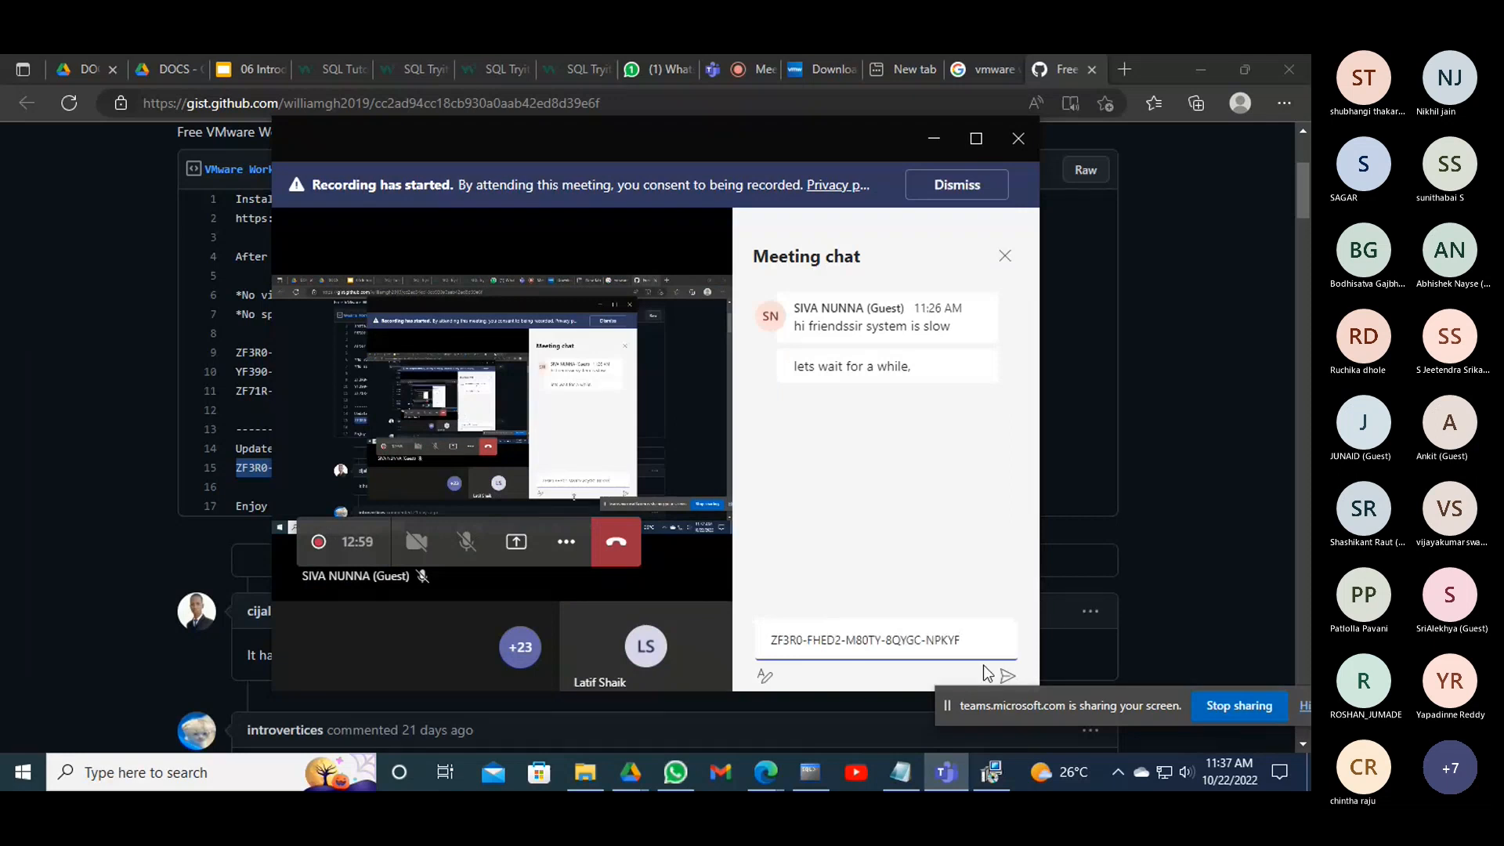
{"action": "left_click", "coordinate": [1006, 675]}
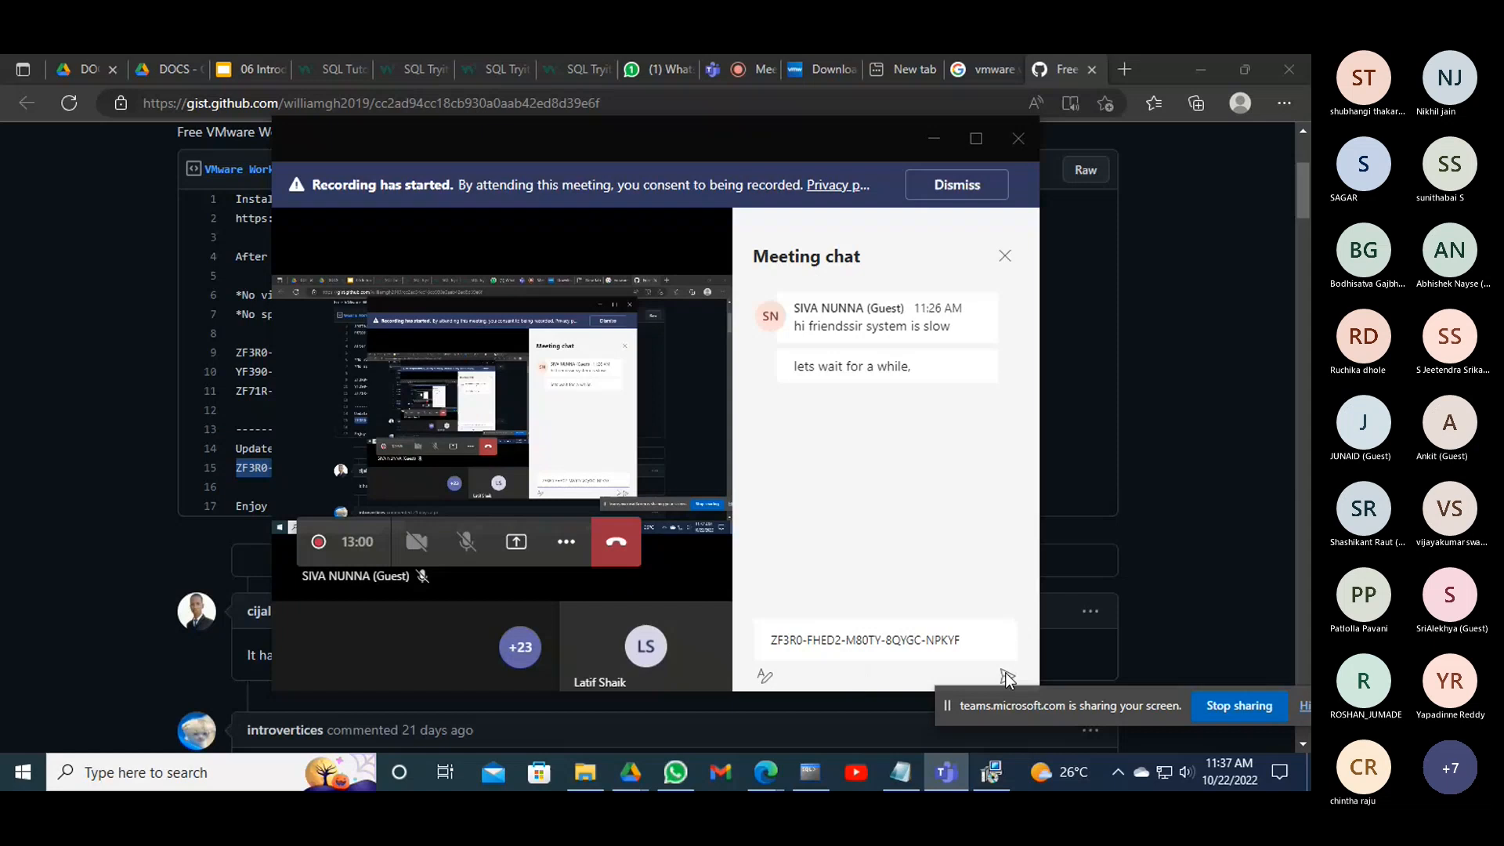
{"action": "left_click", "coordinate": [976, 629]}
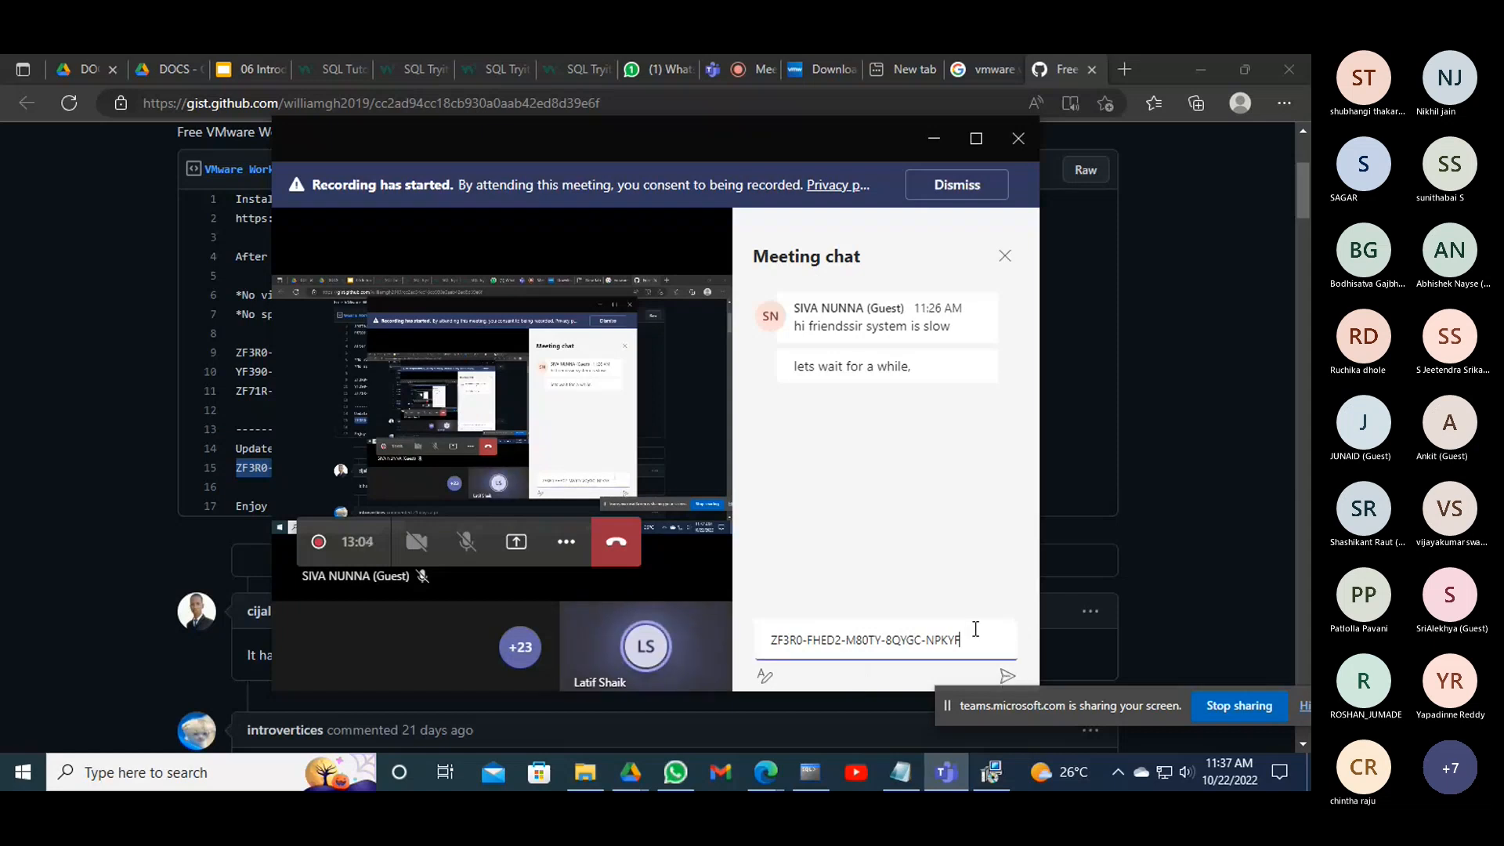
{"action": "key", "text": "Return"}
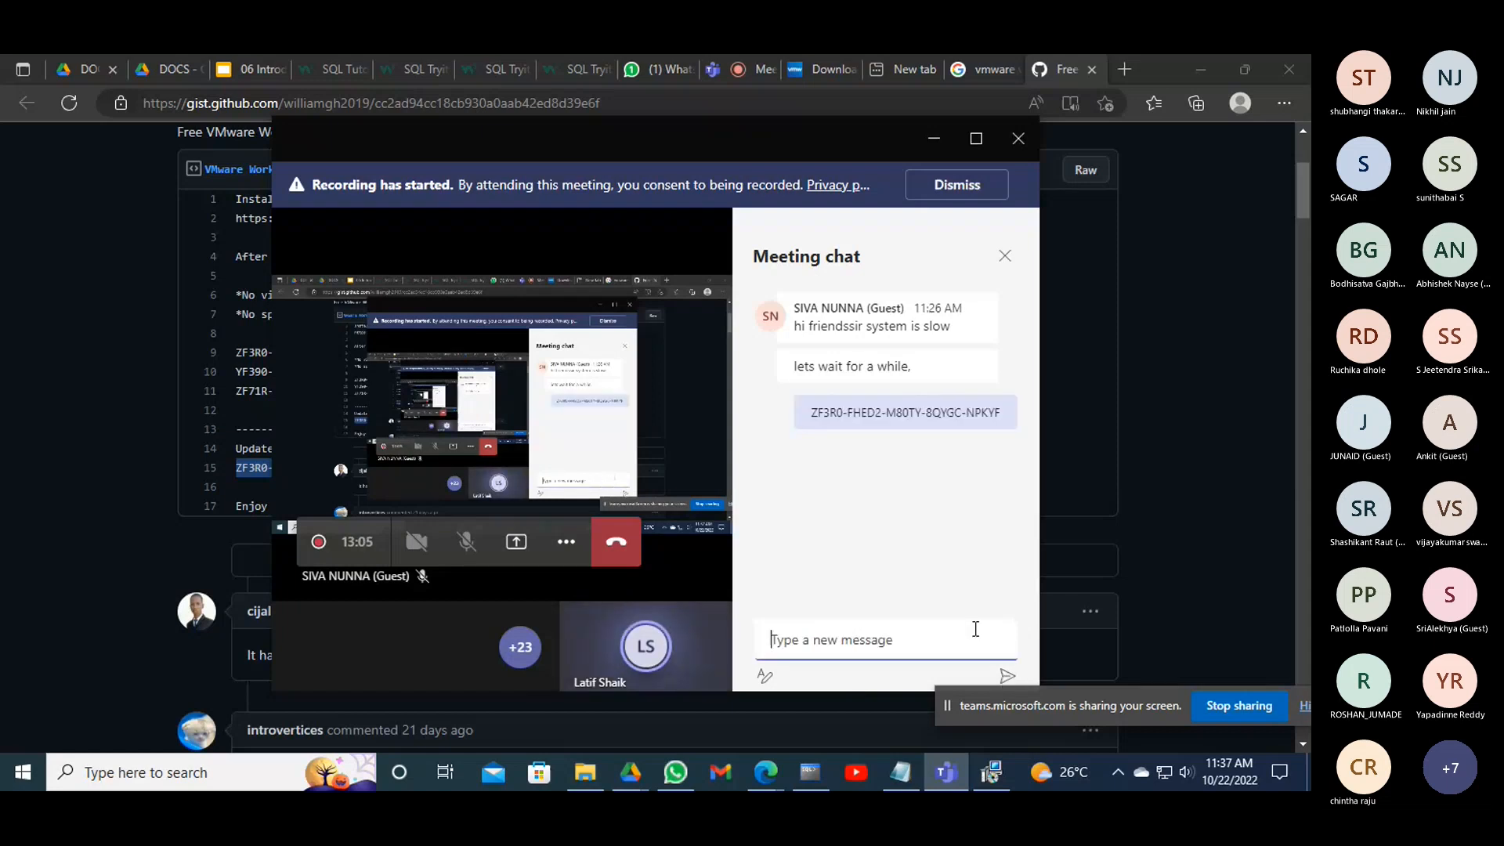
{"action": "left_click", "coordinate": [935, 142]}
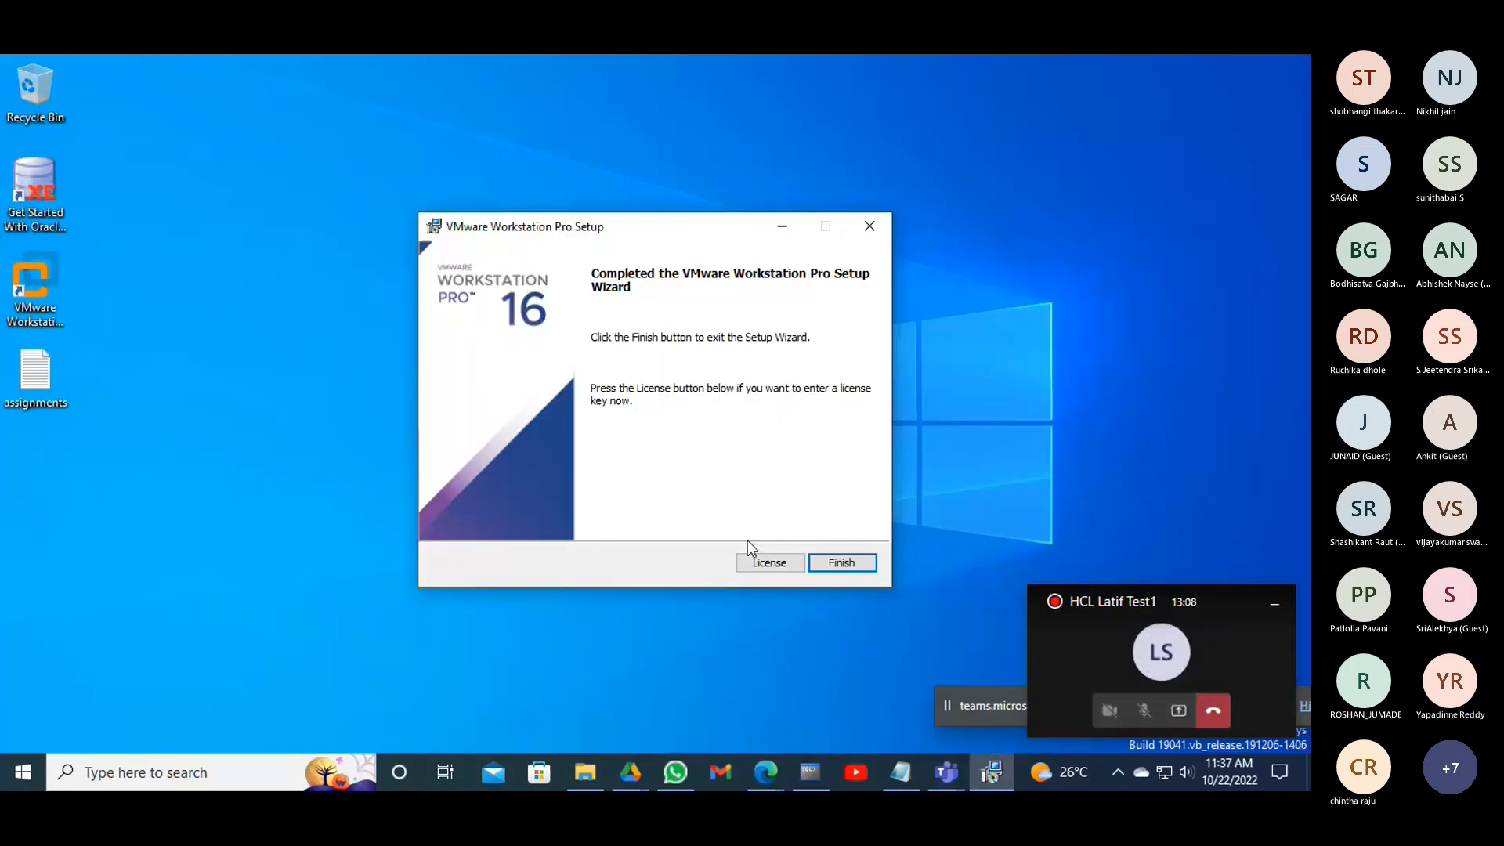
Enter the copied license key in the VMware Workstation Pro setup wizard and finish the installation
{"action": "left_click", "coordinate": [764, 561]}
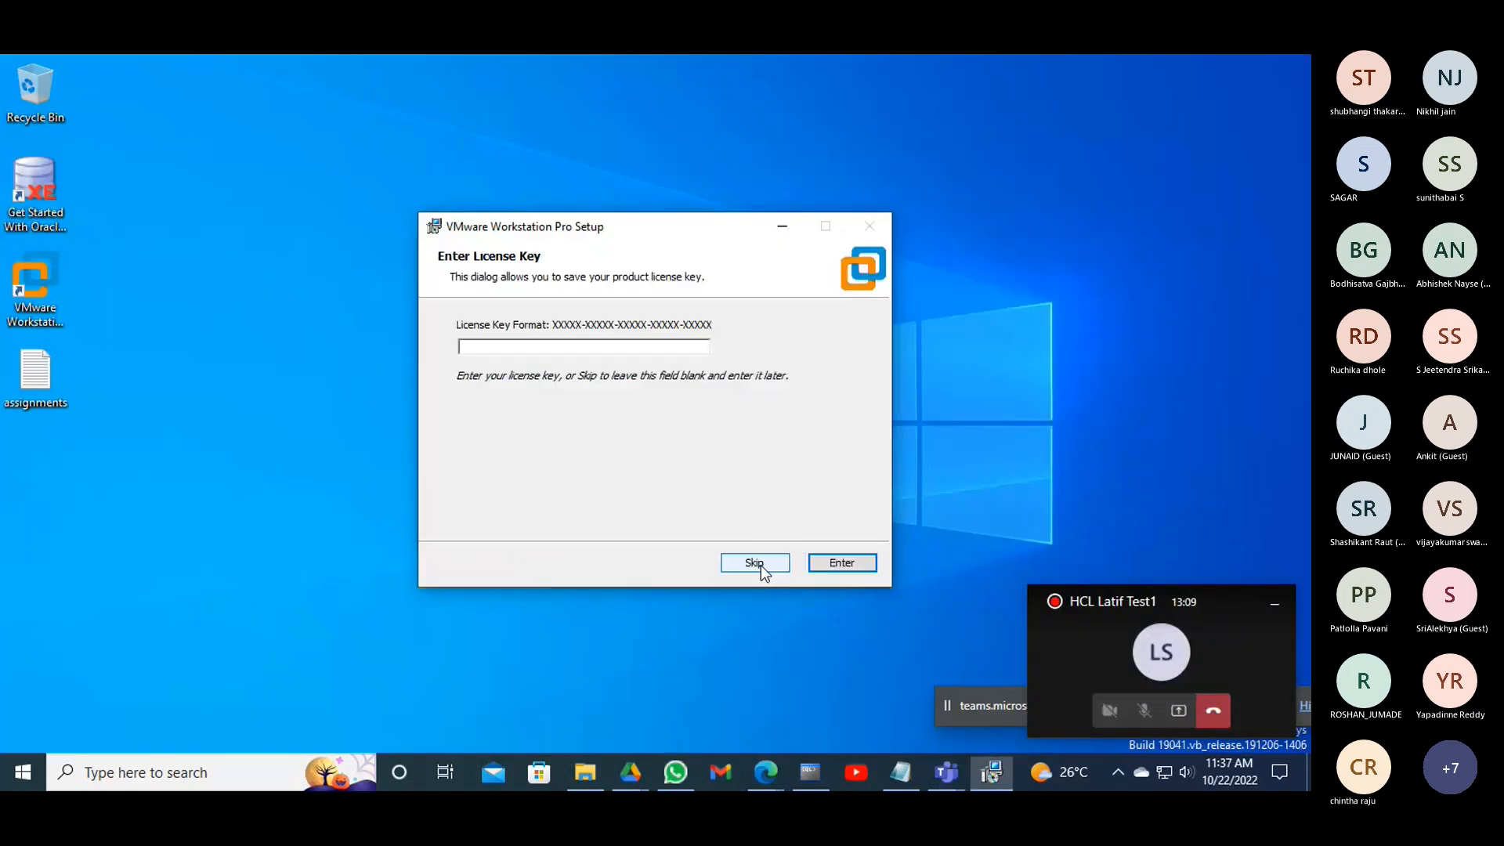
{"action": "left_click", "coordinate": [578, 346]}
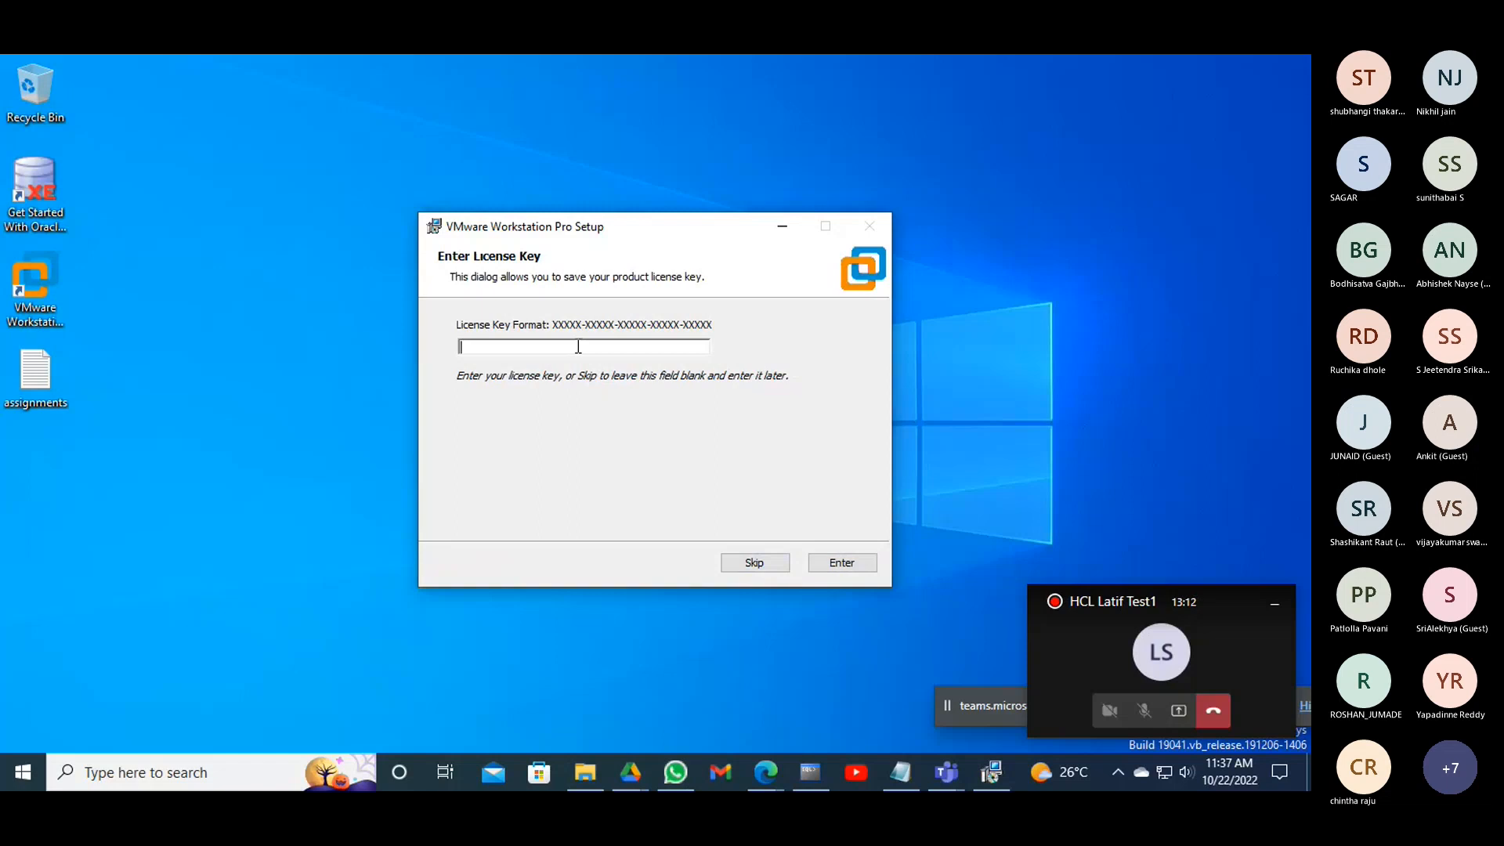
{"action": "key", "text": "ctrl+v"}
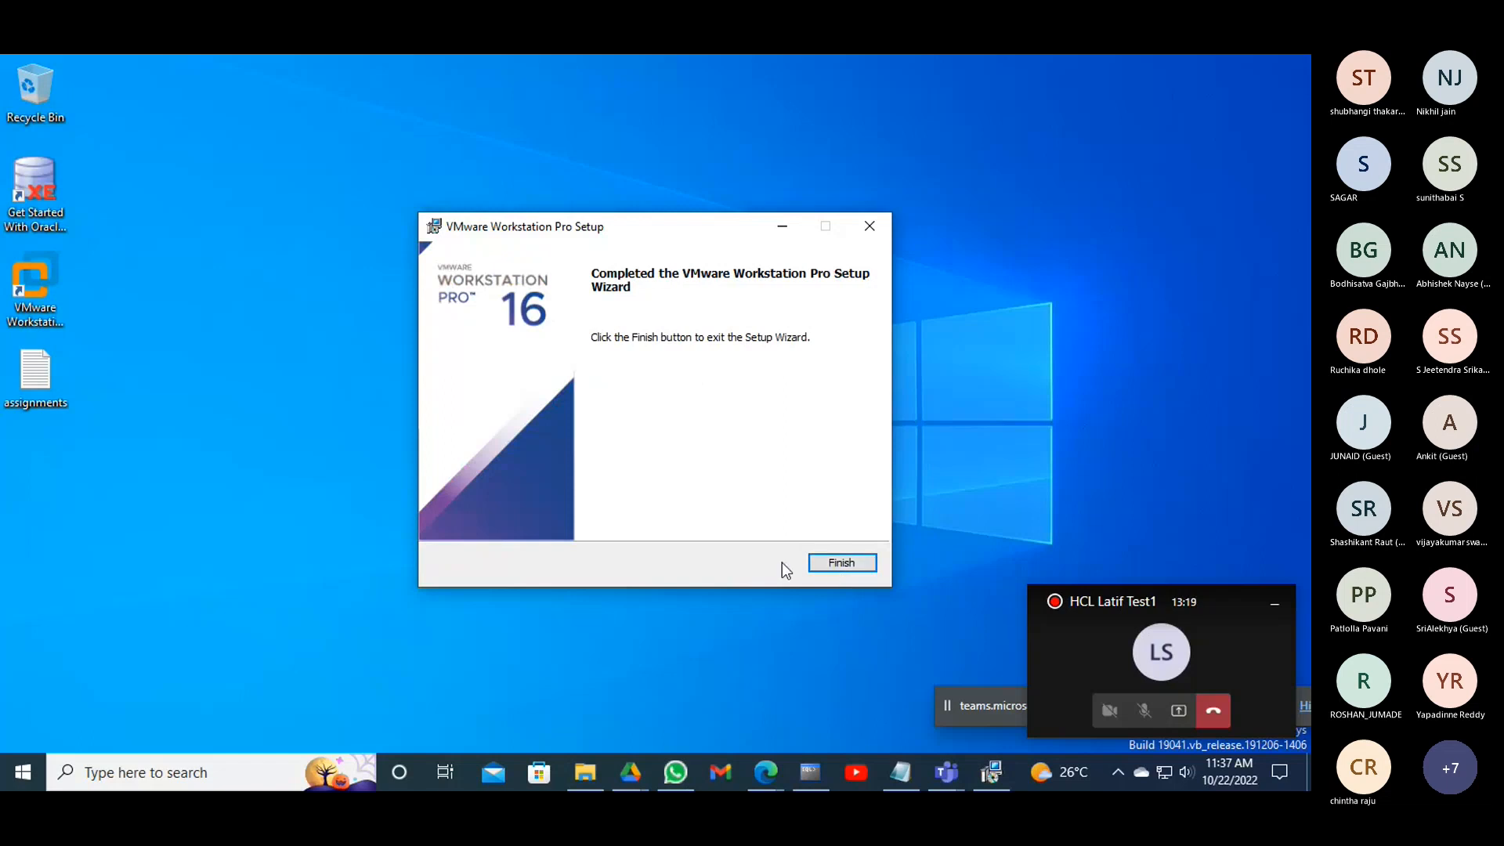
{"action": "left_click", "coordinate": [816, 563]}
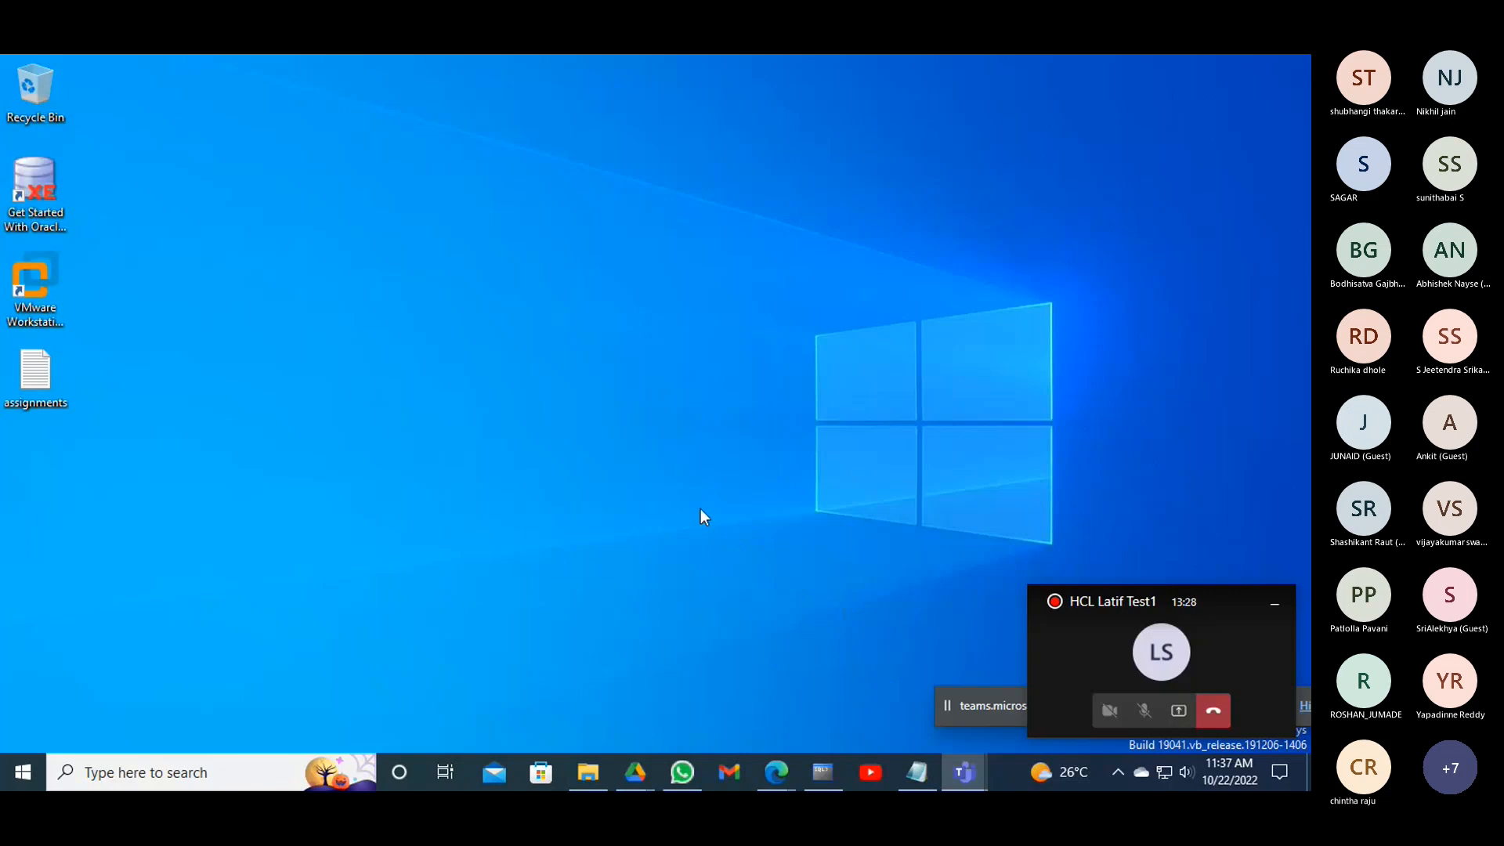
Launch VMware Workstation in a maximized window and check the license status, type and expiration in its About information
{"action": "double_click", "coordinate": [46, 279]}
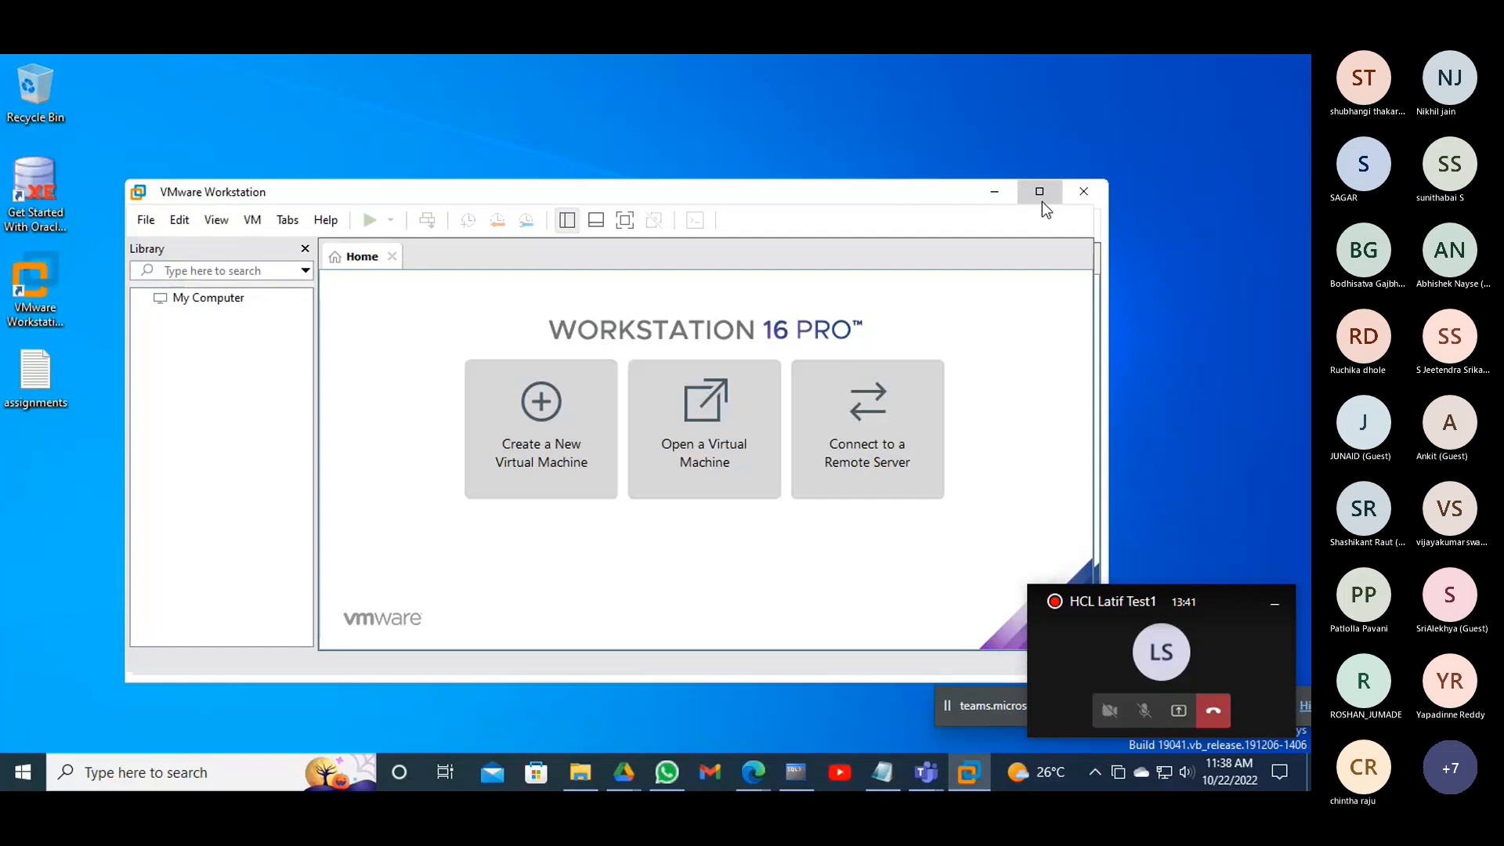
{"action": "left_click", "coordinate": [1041, 196]}
{"action": "left_click", "coordinate": [200, 91]}
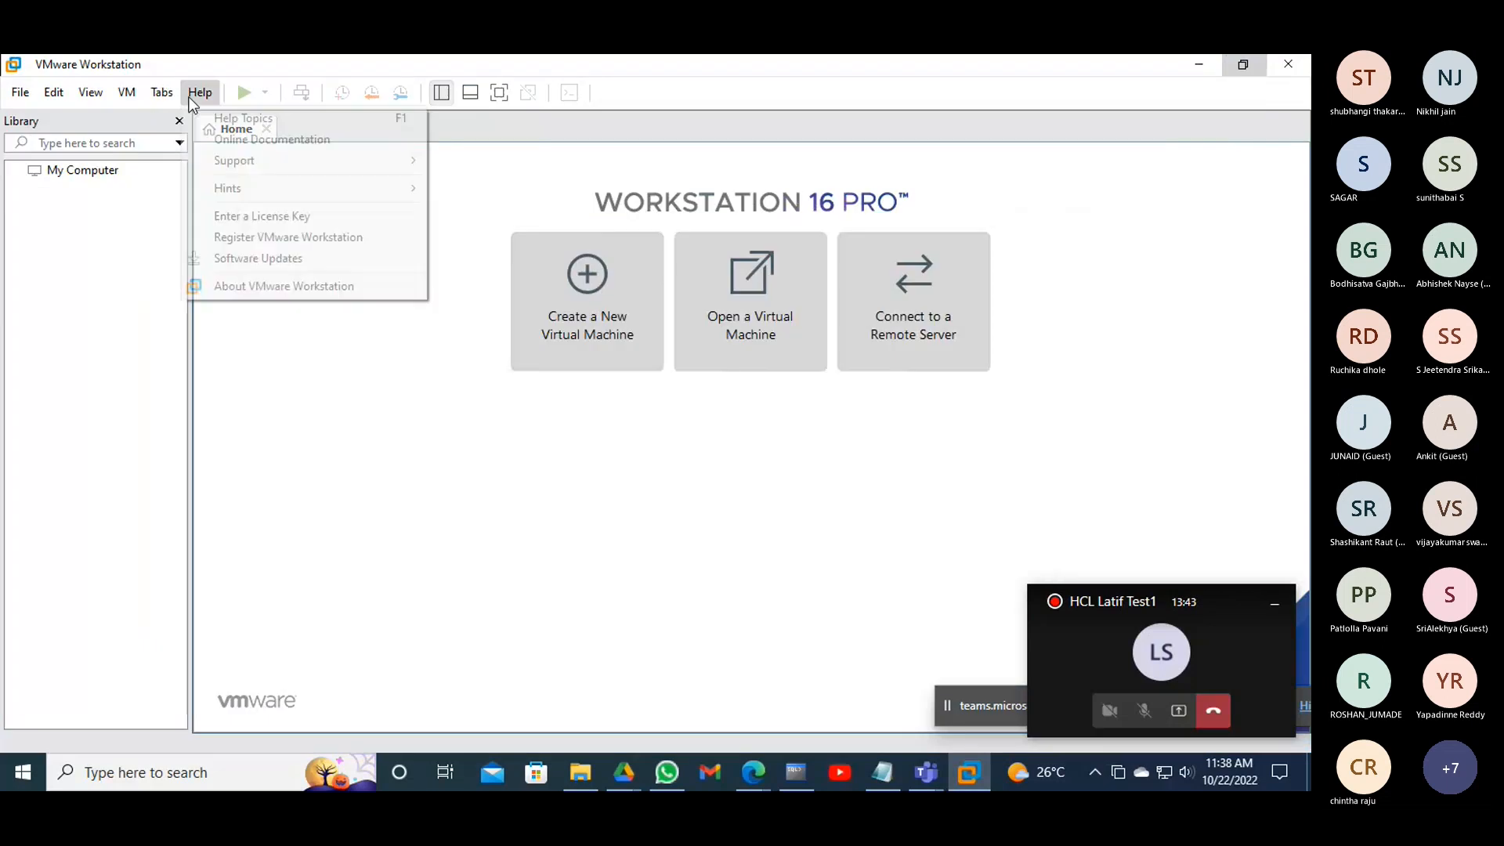
{"action": "left_click", "coordinate": [219, 286]}
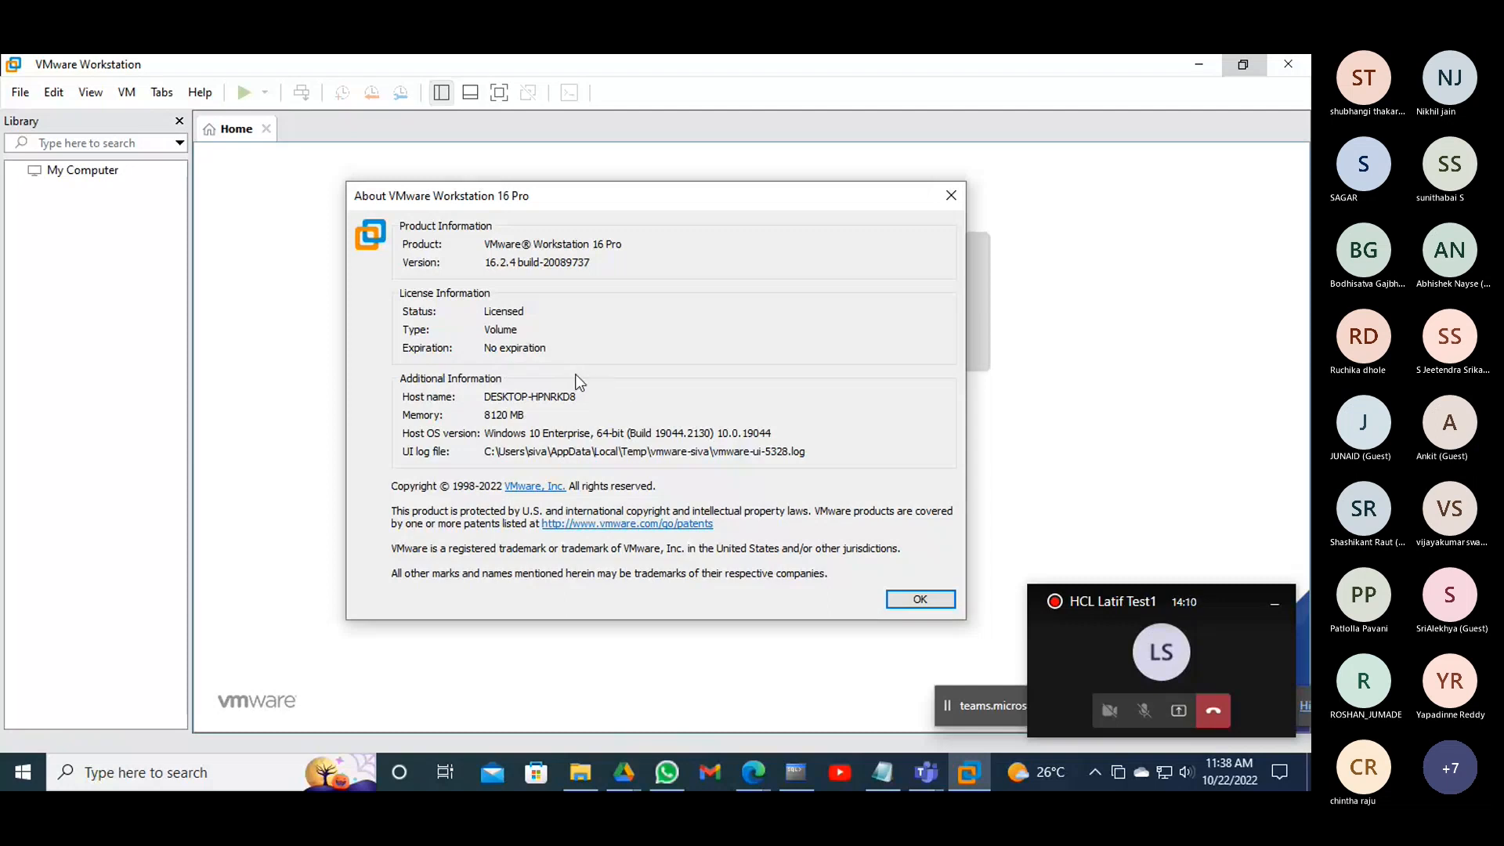
{"action": "left_click_drag", "start_coordinate": [547, 348], "coordinate": [506, 347]}
{"action": "left_click", "coordinate": [600, 306]}
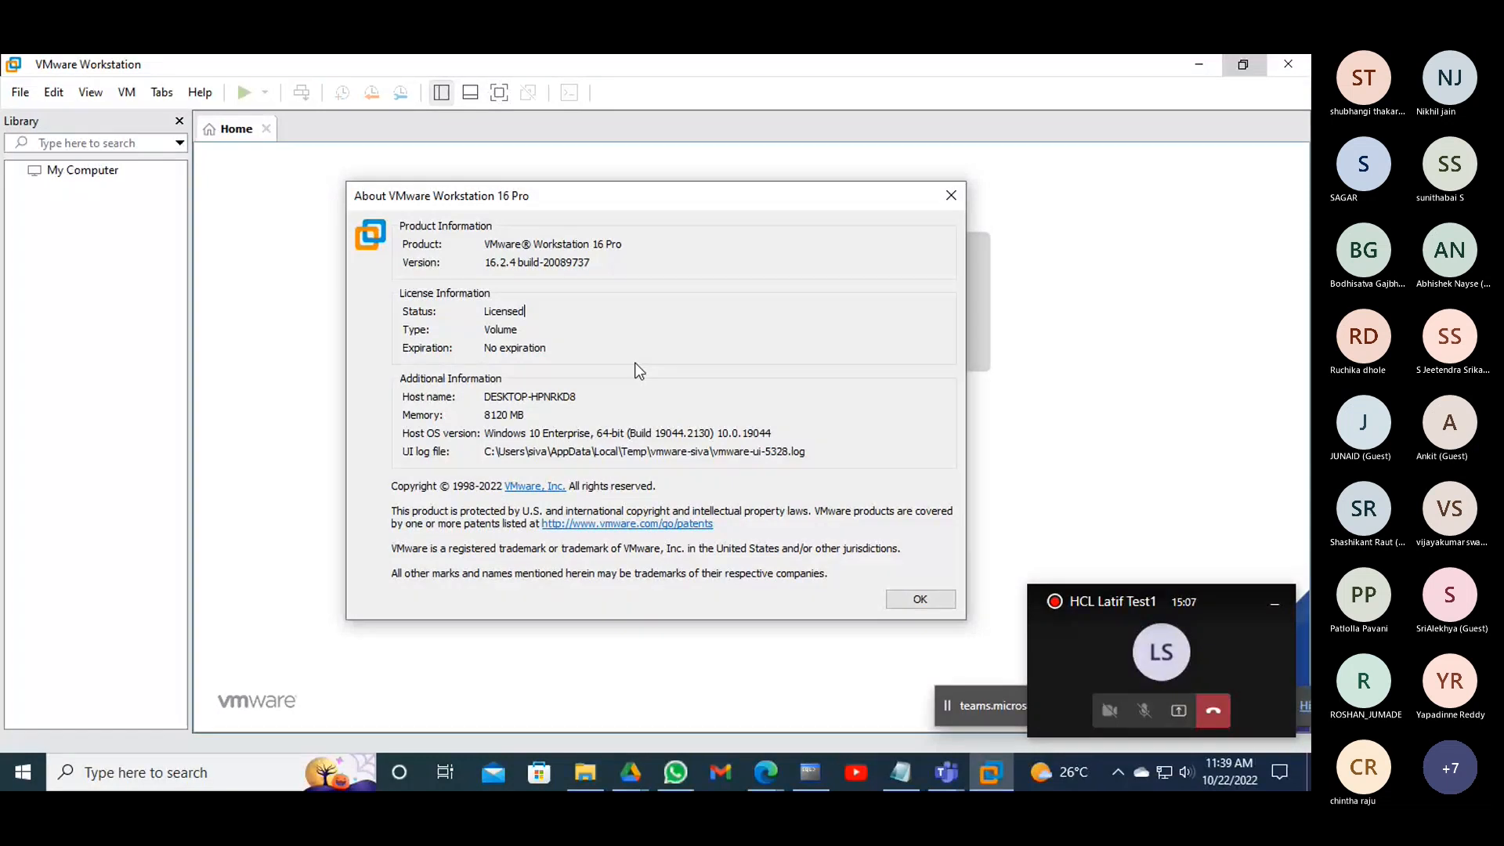
{"action": "left_click", "coordinate": [907, 601]}
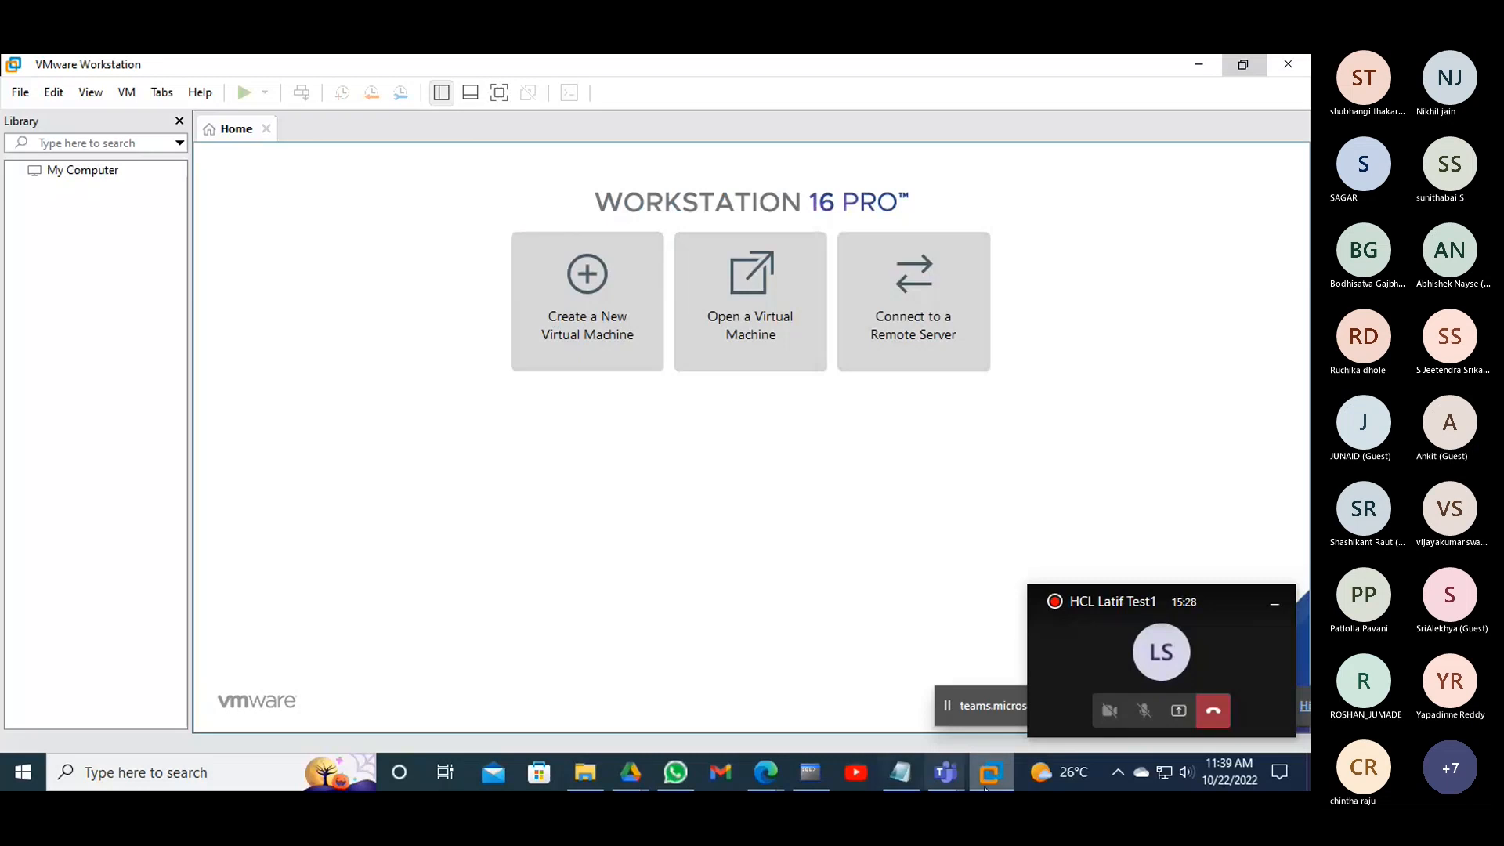
Switch to the Teams meeting window and look through the additional meeting actions
{"action": "mouse_move", "coordinate": [959, 774]}
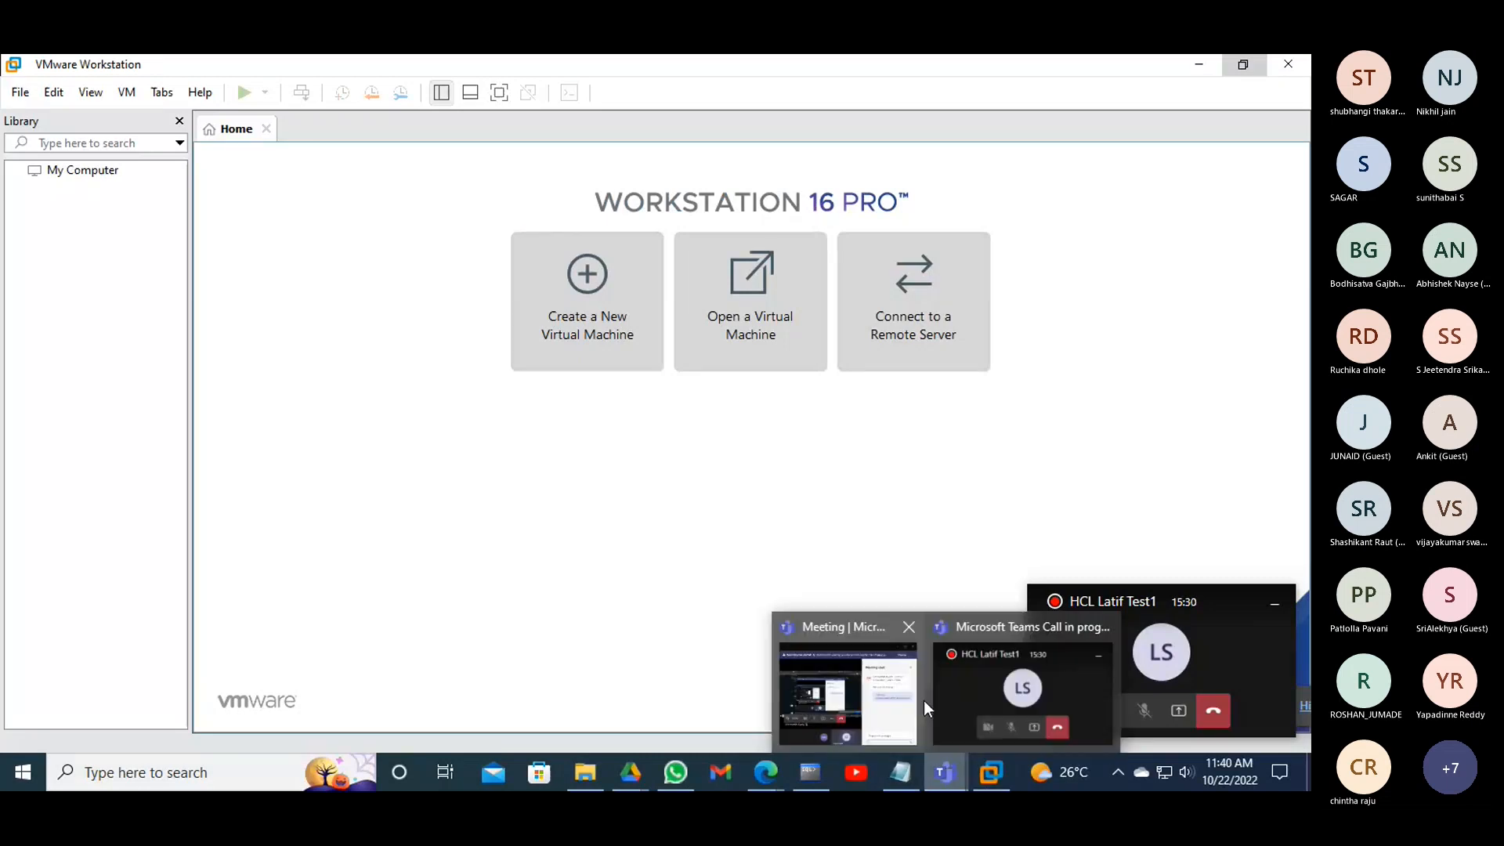
{"action": "left_click", "coordinate": [836, 690]}
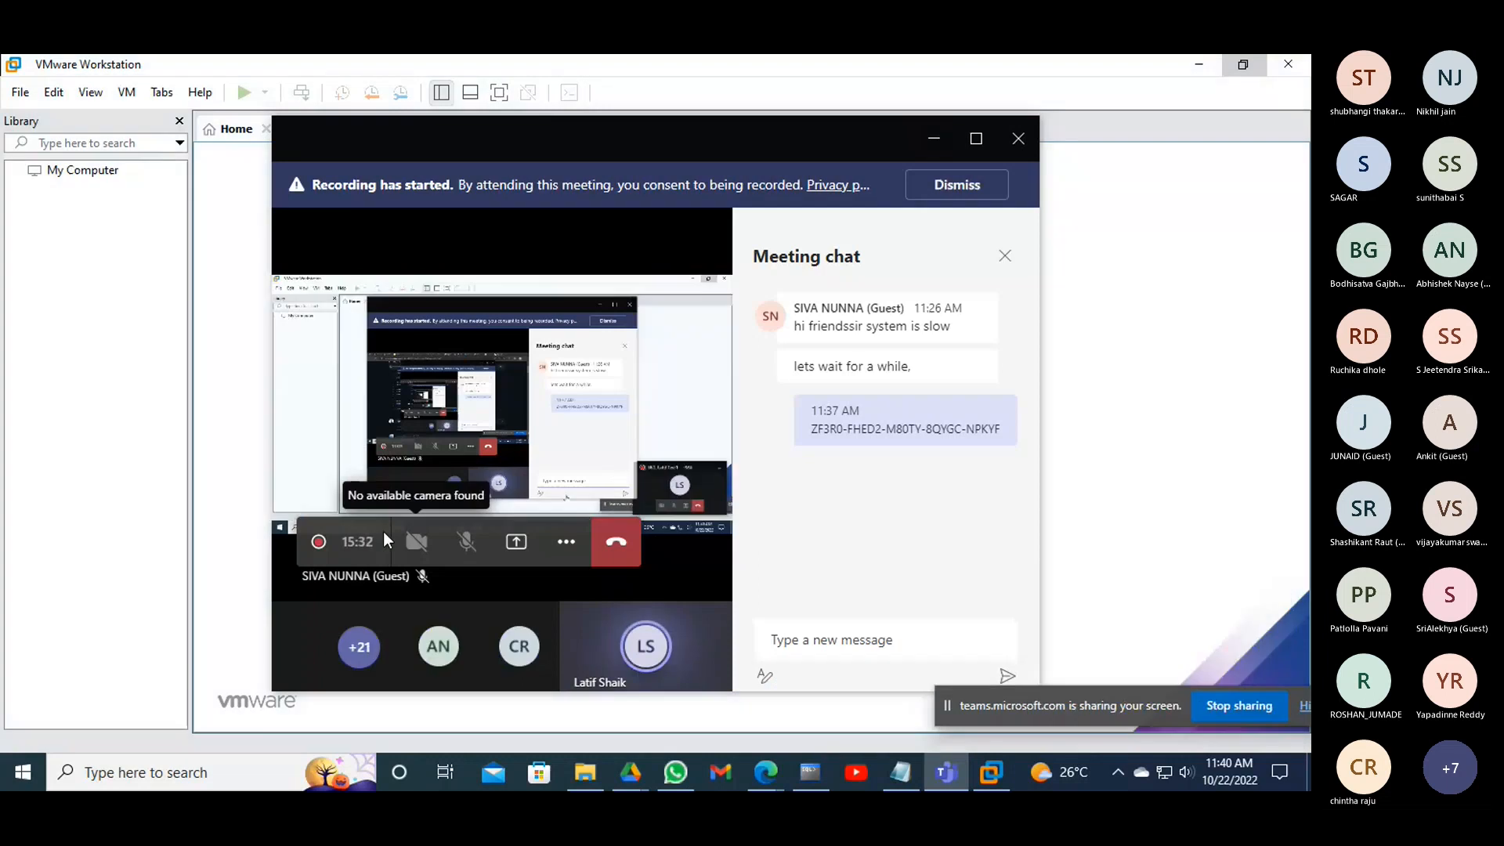
{"action": "left_click", "coordinate": [565, 542]}
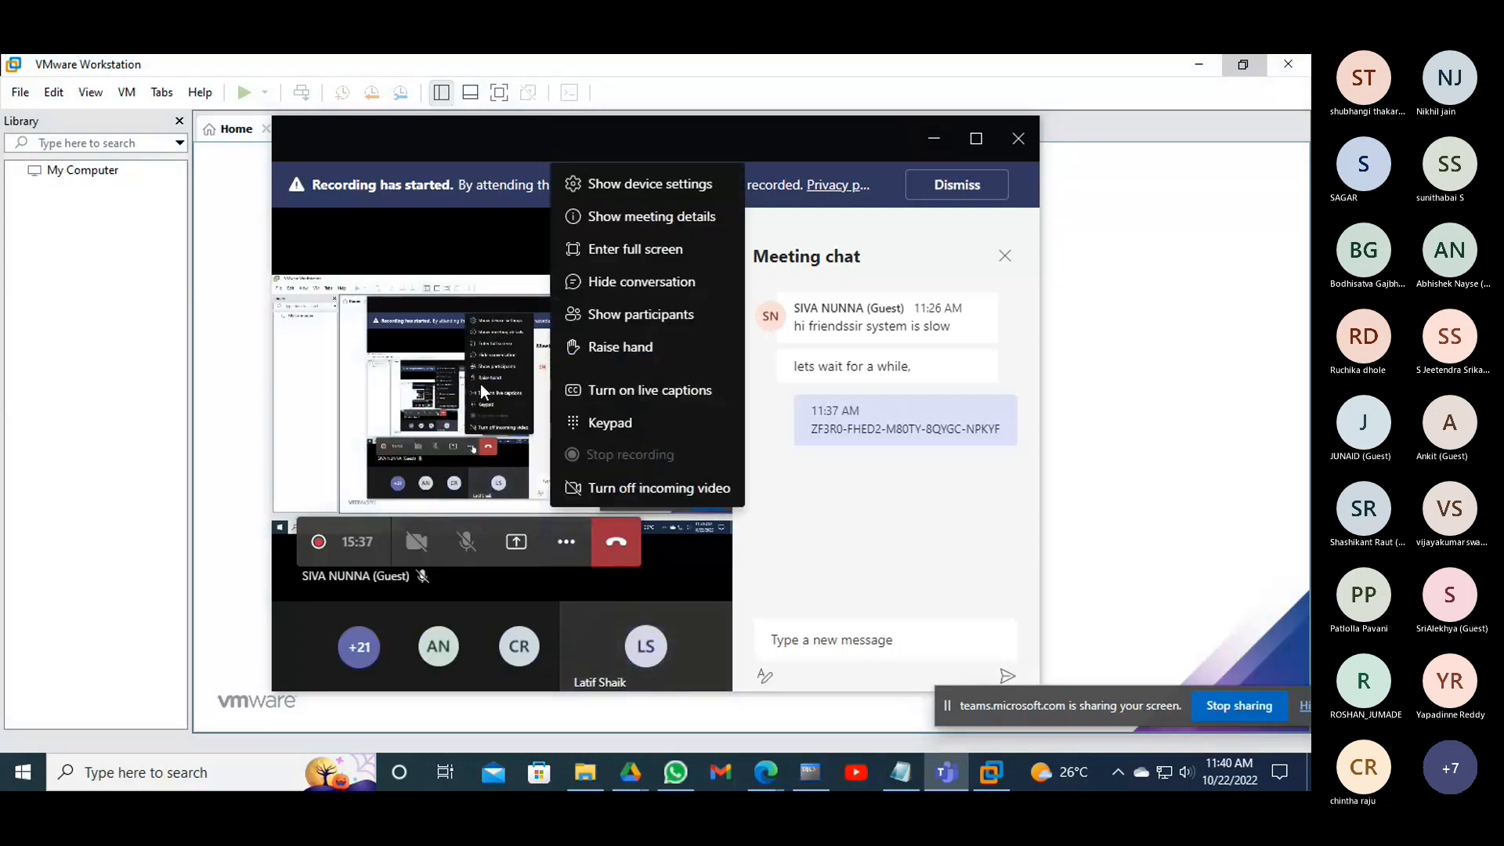
{"action": "left_click", "coordinate": [776, 494]}
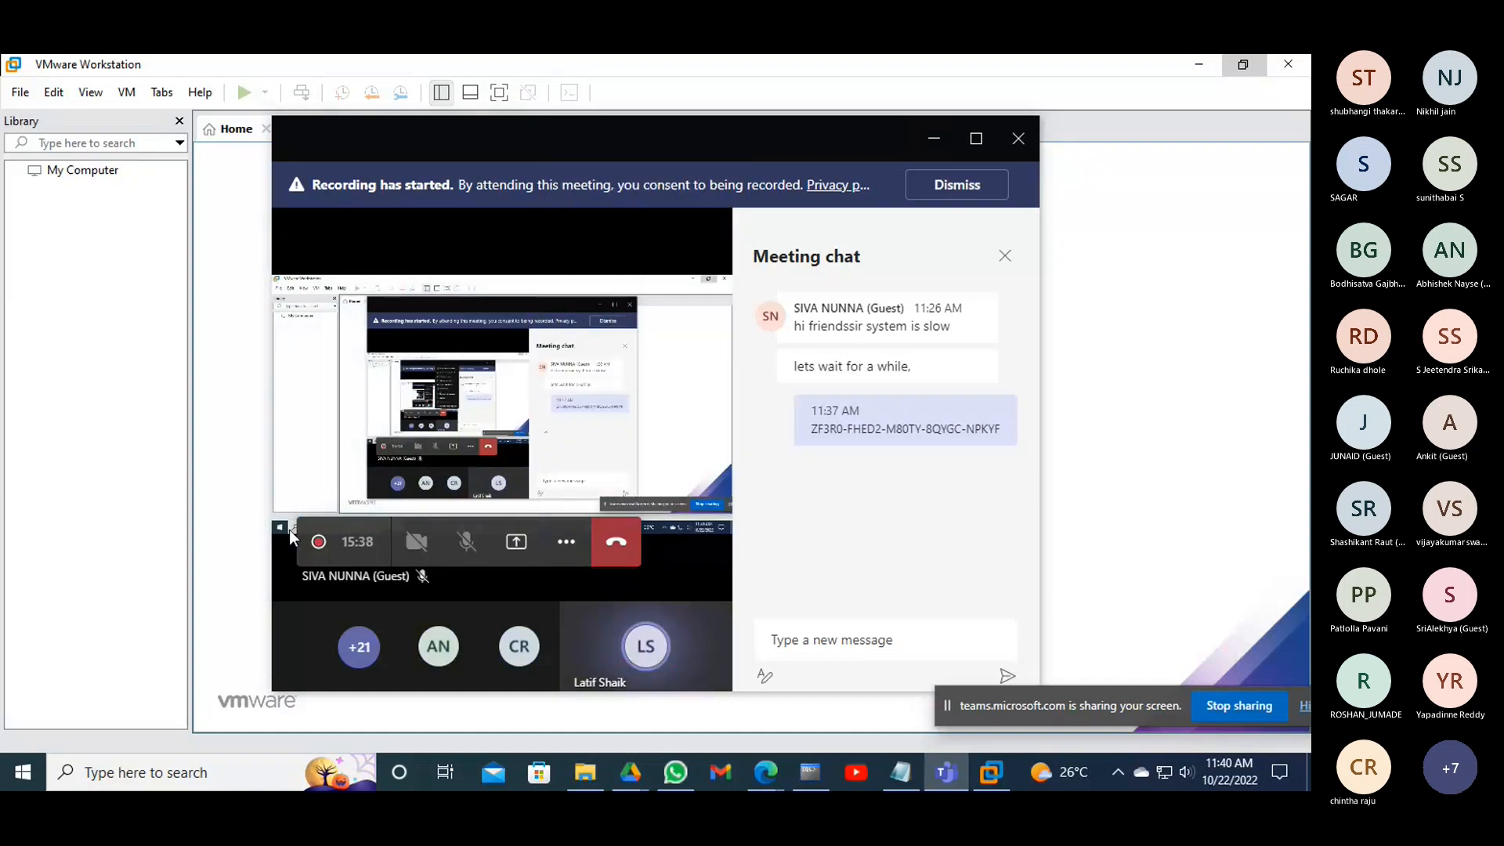